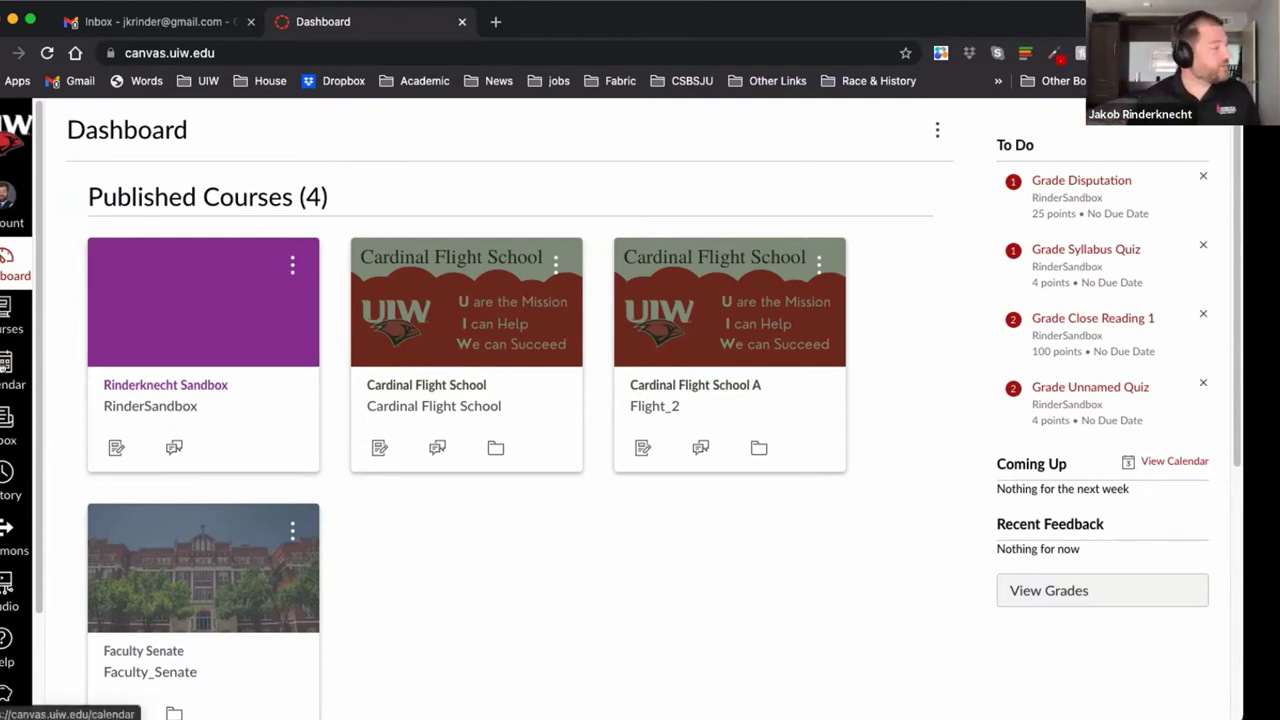
- Open the full list of all courses from the course navigation
{"action": "left_click", "coordinate": [5, 310]}
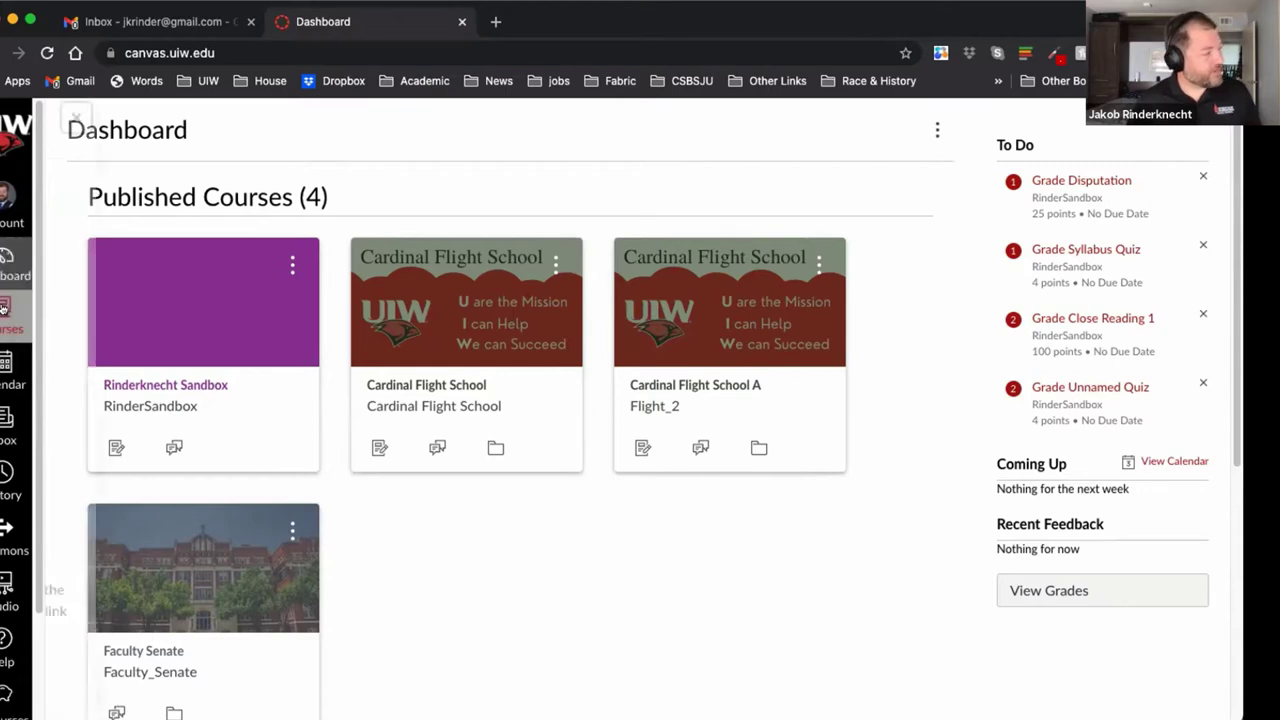
{"action": "scroll", "coordinate": [138, 604], "scroll_direction": "down", "scroll_amount": 5}
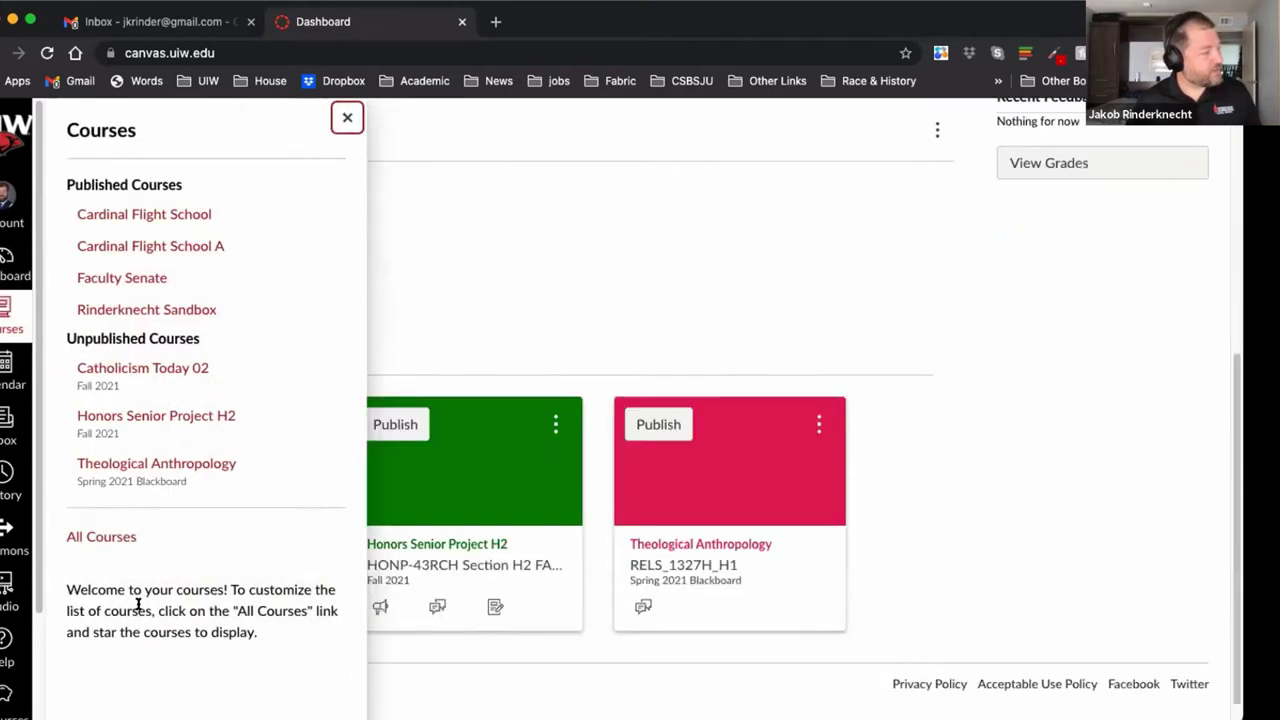
{"action": "left_click", "coordinate": [108, 538]}
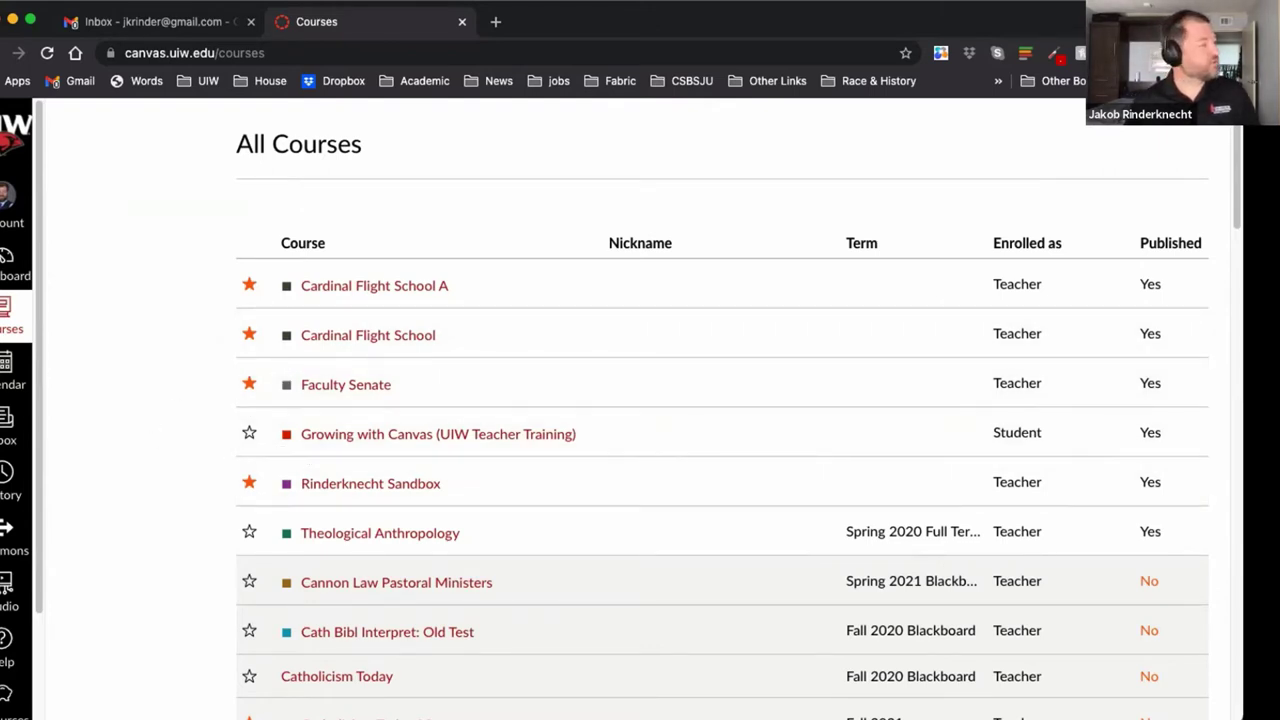
- Return to the dashboard and open the Grade Unnamed Quiz to-do item for RinderSandbox
{"action": "left_click", "coordinate": [14, 265]}
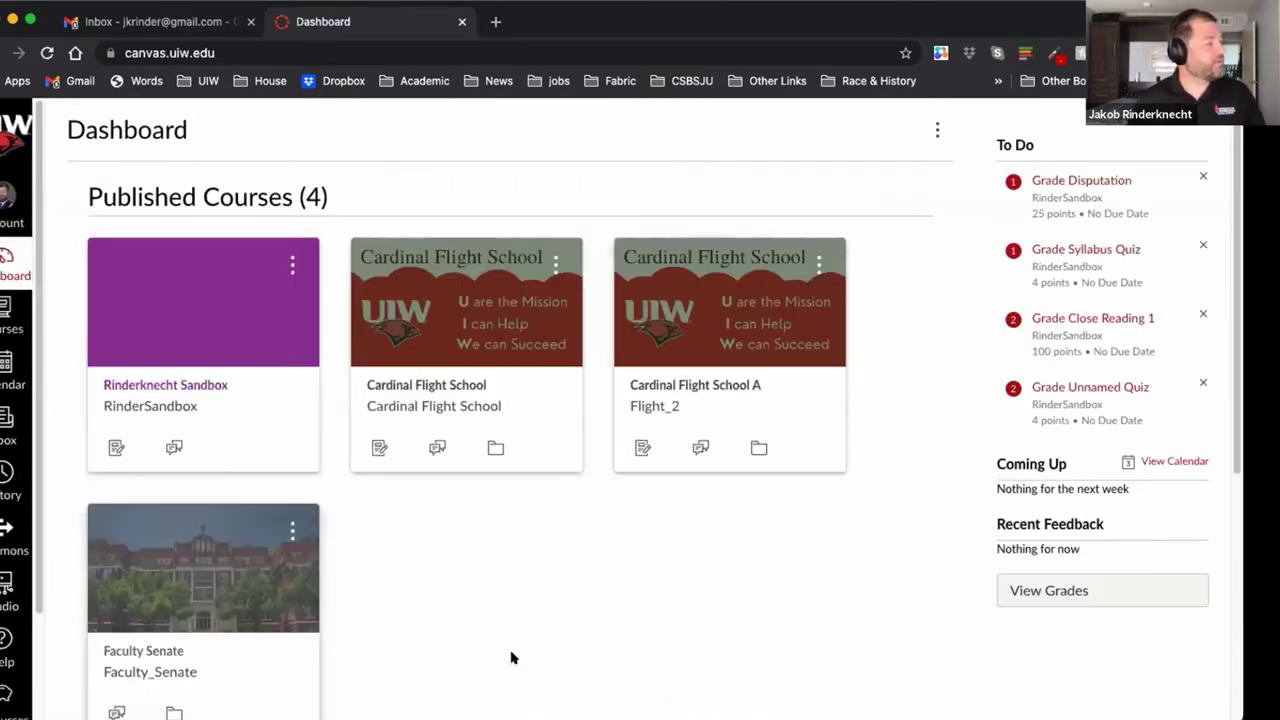
{"action": "scroll", "coordinate": [781, 621], "scroll_direction": "down", "scroll_amount": 5}
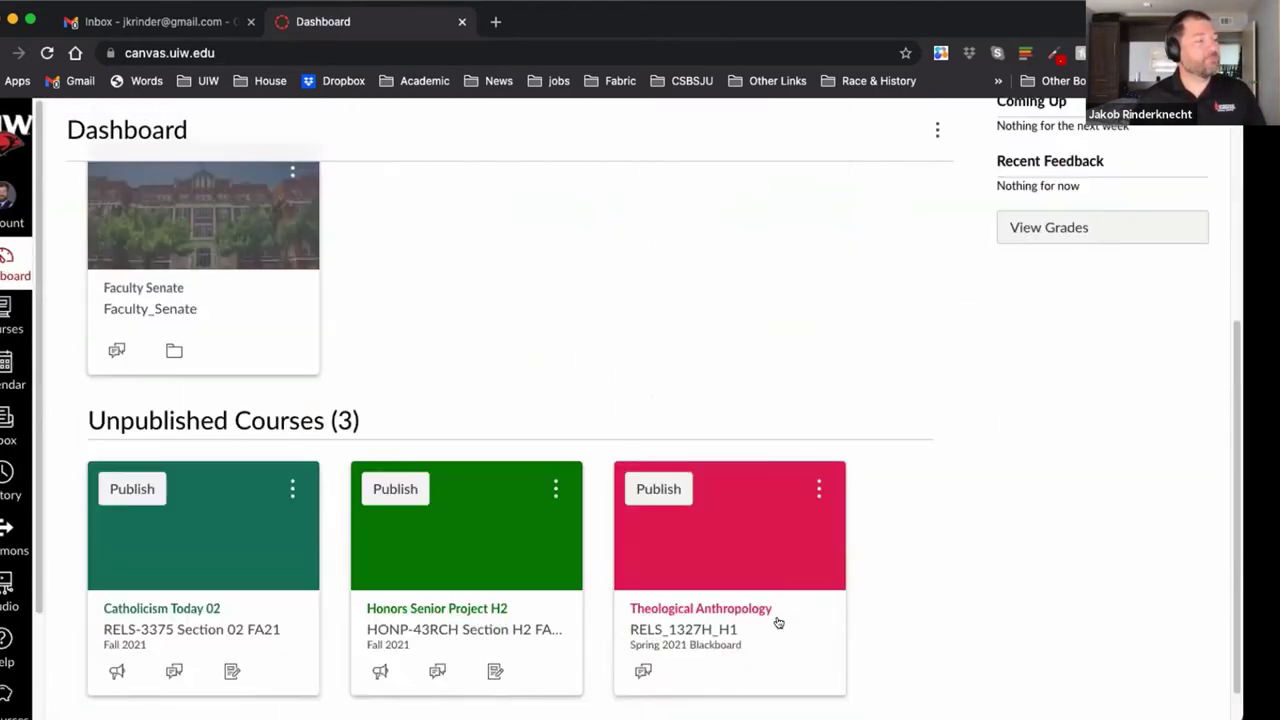
{"action": "scroll", "coordinate": [789, 614], "scroll_direction": "up", "scroll_amount": 5}
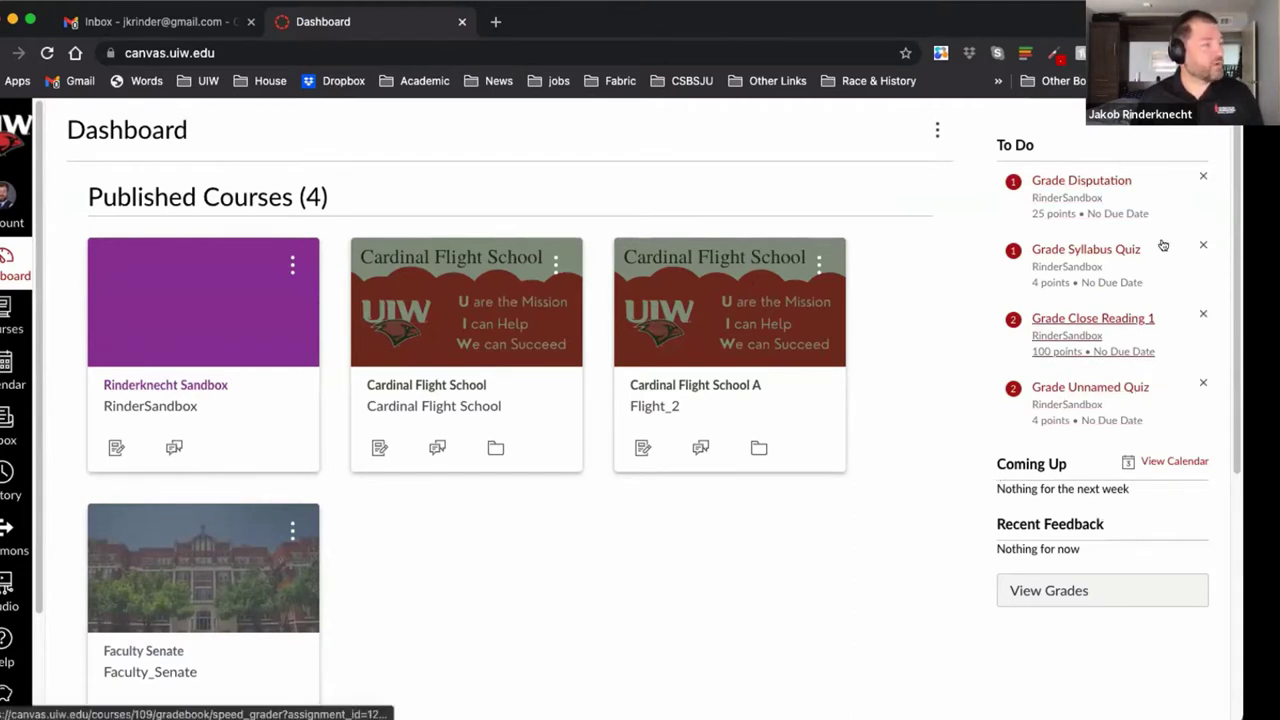
{"action": "left_click", "coordinate": [1073, 390]}
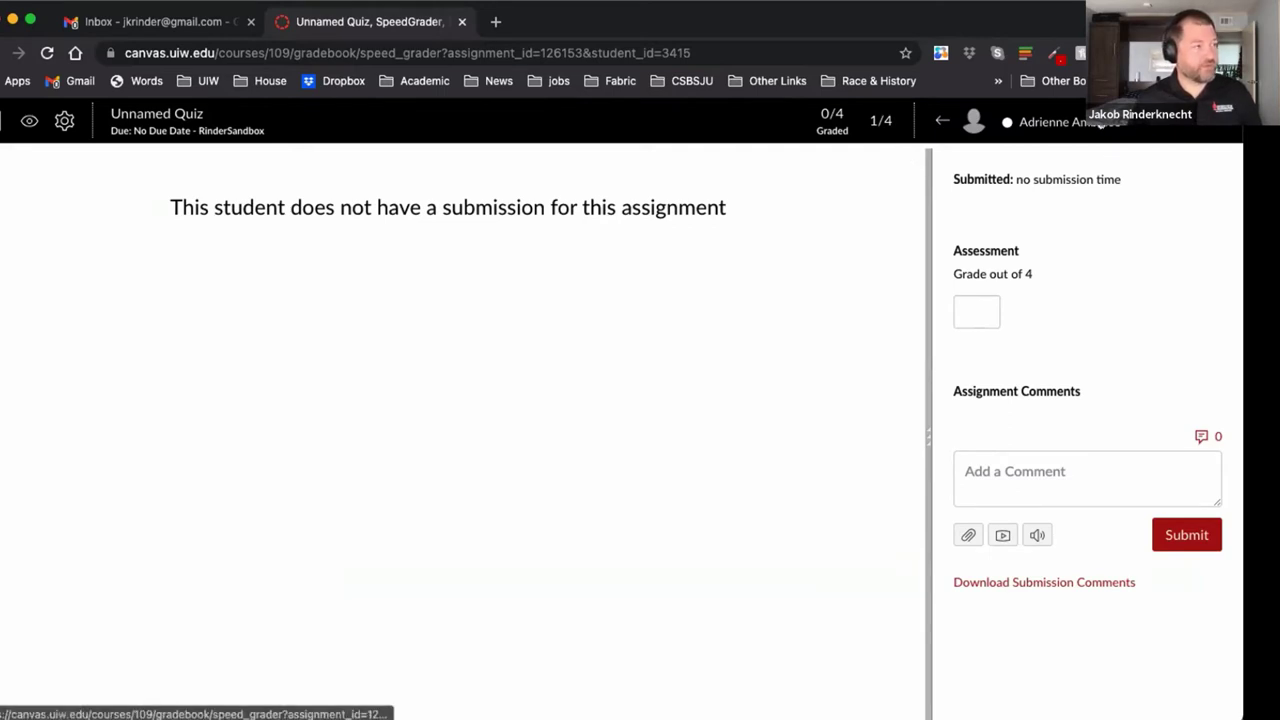
- Check the student list in SpeedGrader and go to the third student's quiz submission
{"action": "left_click", "coordinate": [1104, 127]}
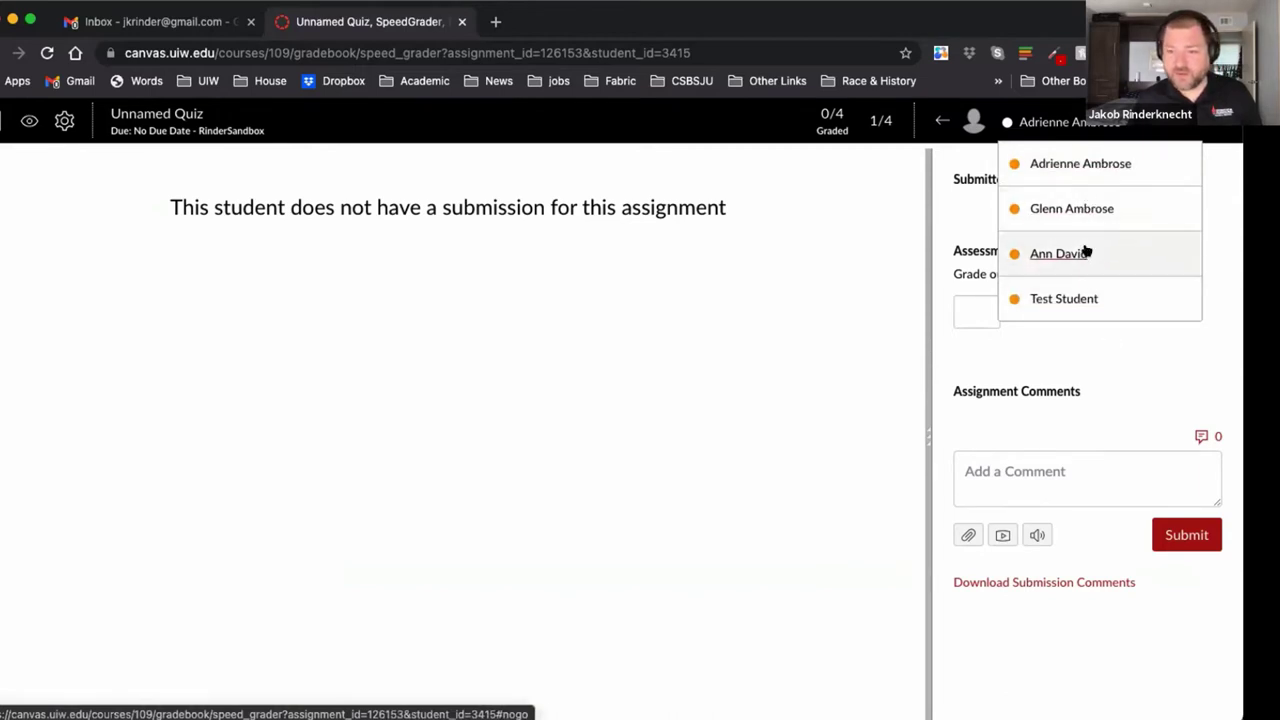
{"action": "left_click", "coordinate": [994, 234]}
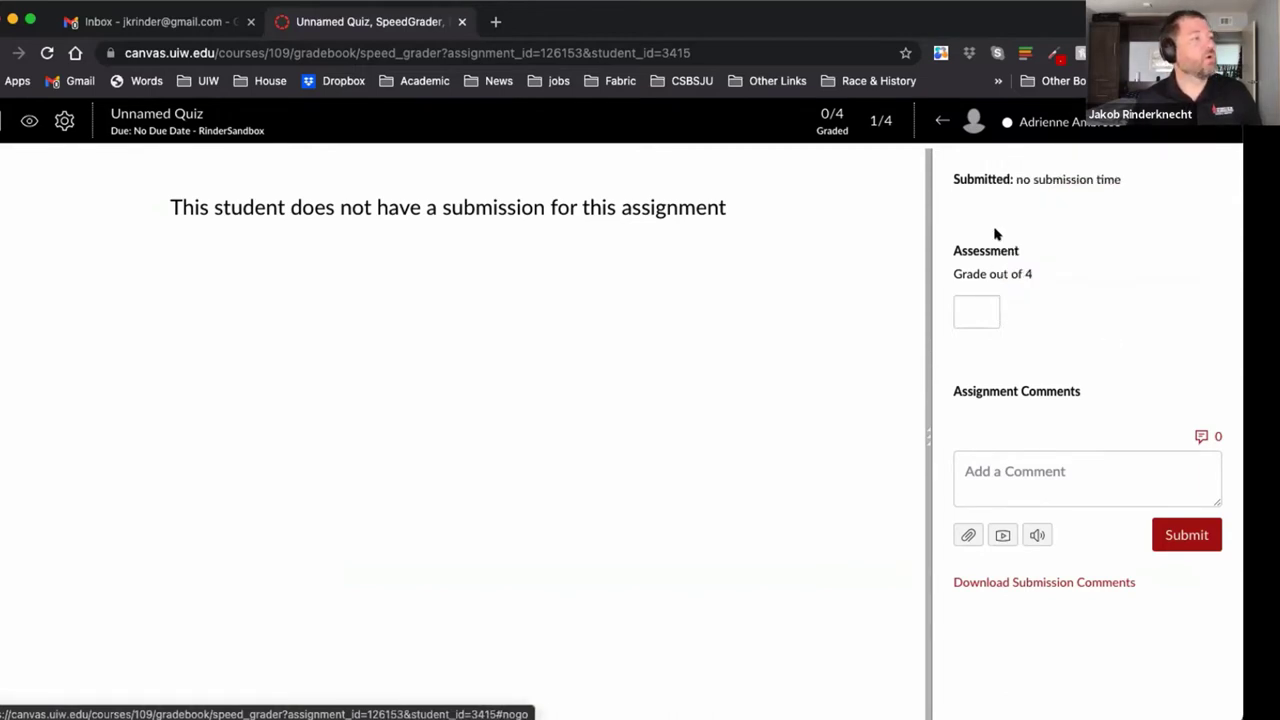
{"action": "key", "text": "j"}
{"action": "key", "text": "j"}
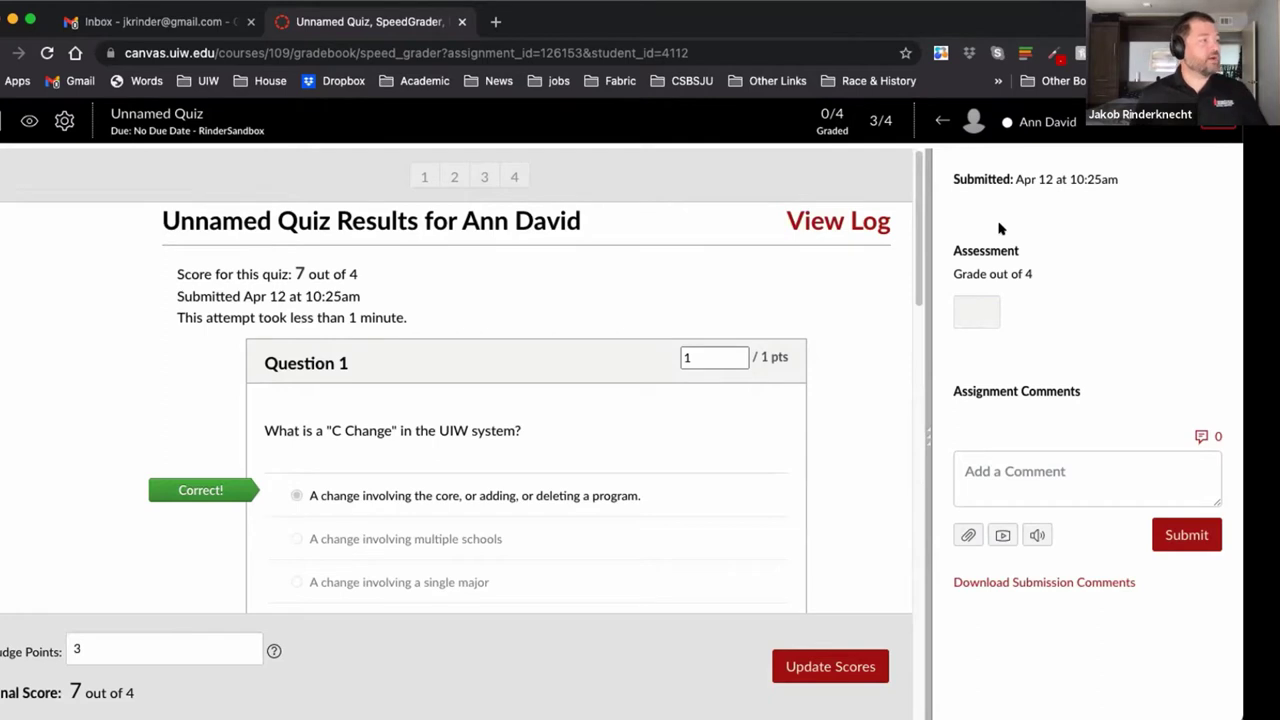
- Review the student's answers, automatic feedback and scores for Questions 1 to 3 of the Unnamed Quiz
{"action": "scroll", "coordinate": [697, 529], "scroll_direction": "down", "scroll_amount": 5}
{"action": "scroll", "coordinate": [697, 529], "scroll_direction": "up", "scroll_amount": 3}
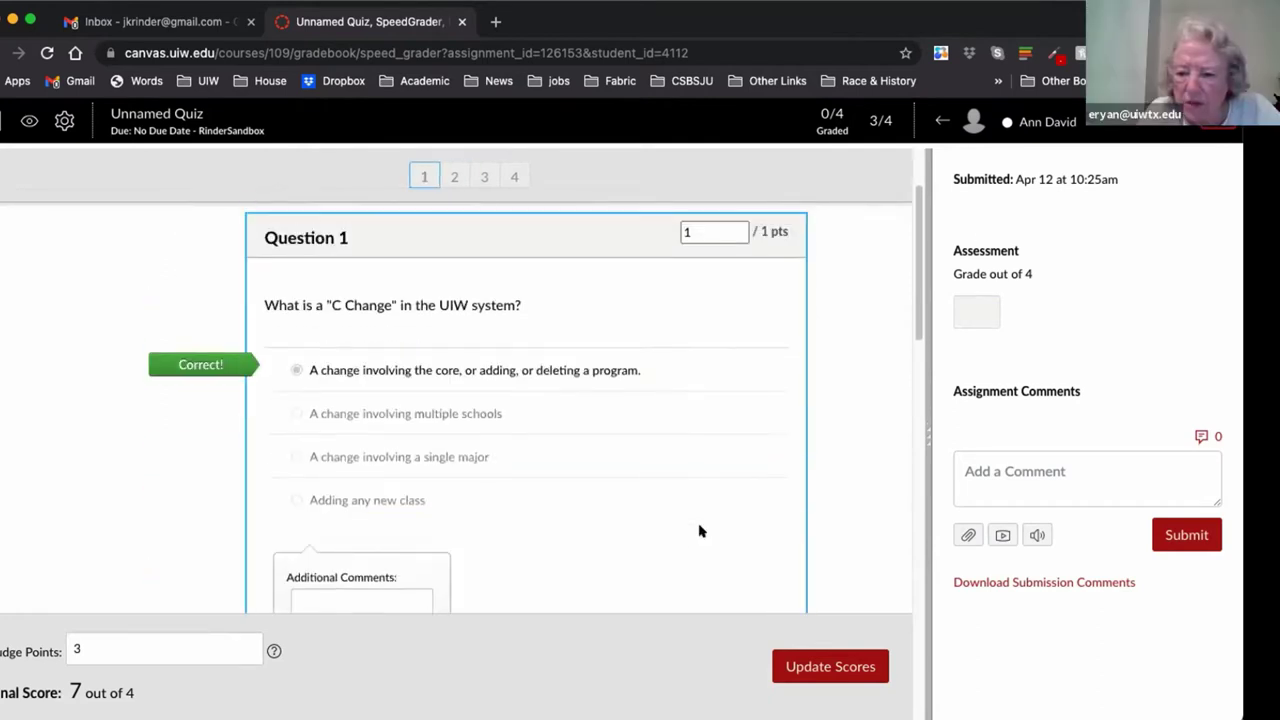
{"action": "scroll", "coordinate": [752, 532], "scroll_direction": "down", "scroll_amount": 1}
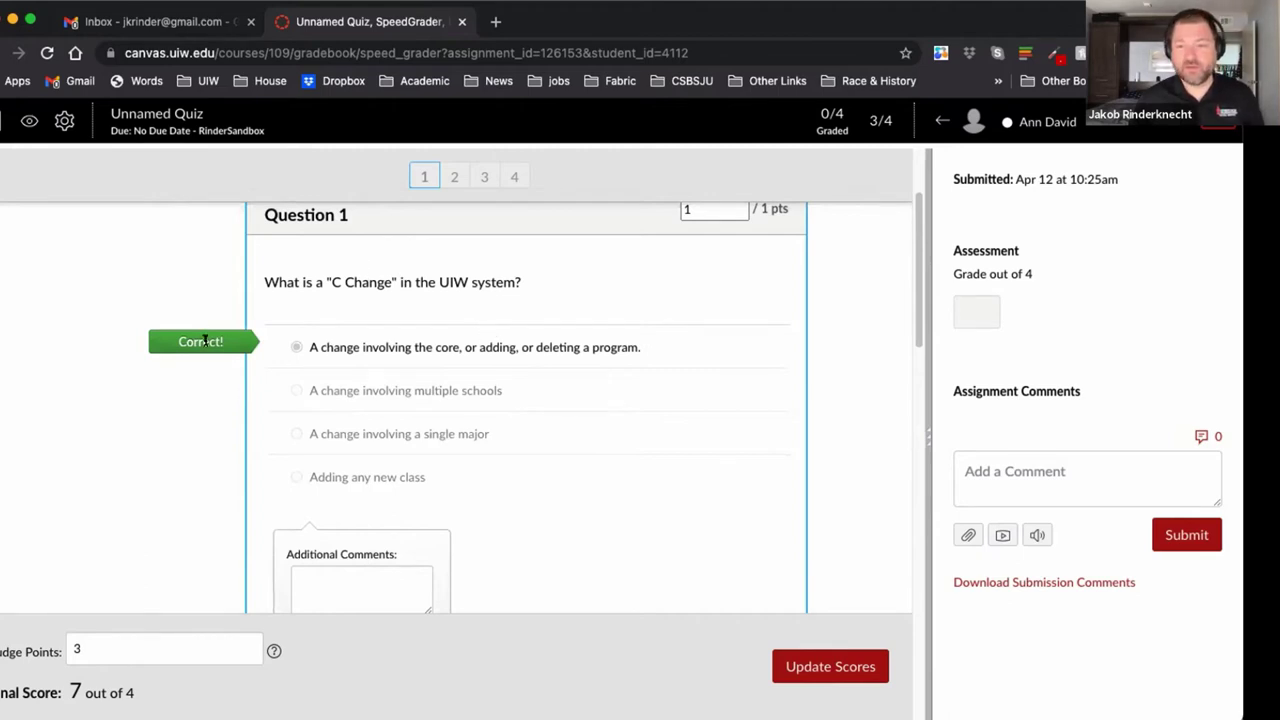
{"action": "scroll", "coordinate": [251, 361], "scroll_direction": "down", "scroll_amount": 5}
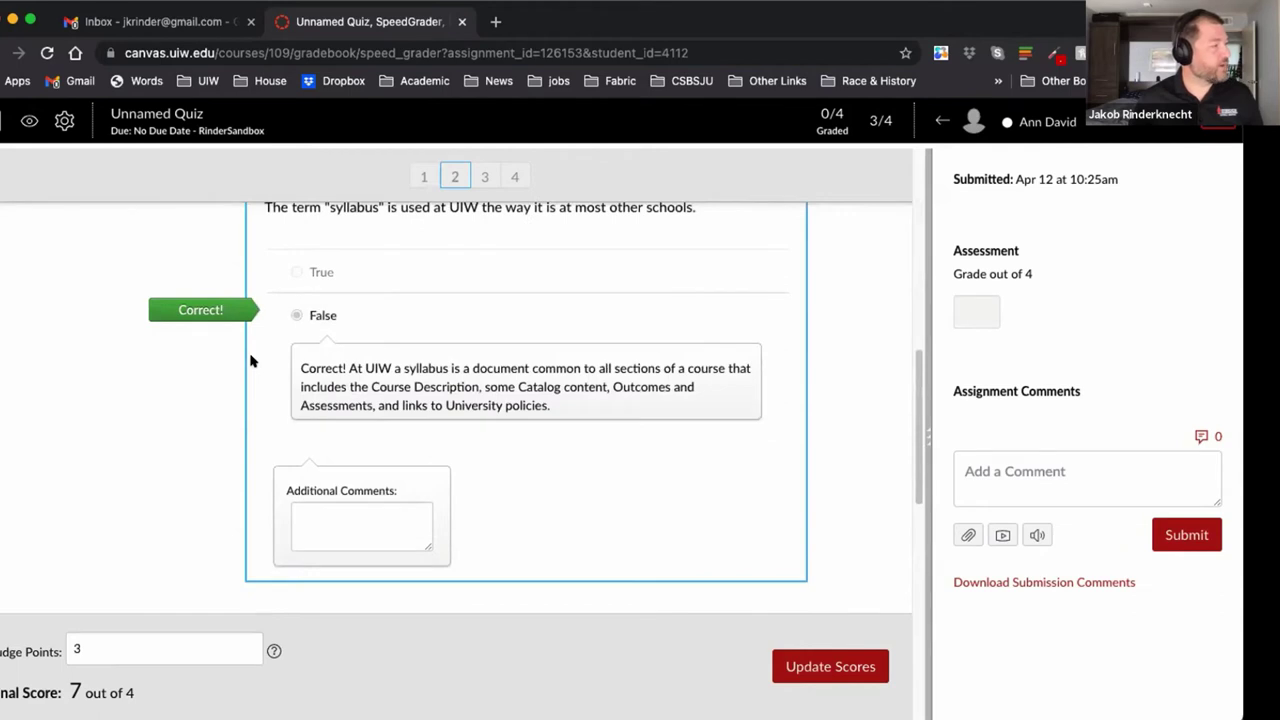
{"action": "scroll", "coordinate": [251, 355], "scroll_direction": "up", "scroll_amount": 3}
{"action": "scroll", "coordinate": [251, 355], "scroll_direction": "down", "scroll_amount": 3}
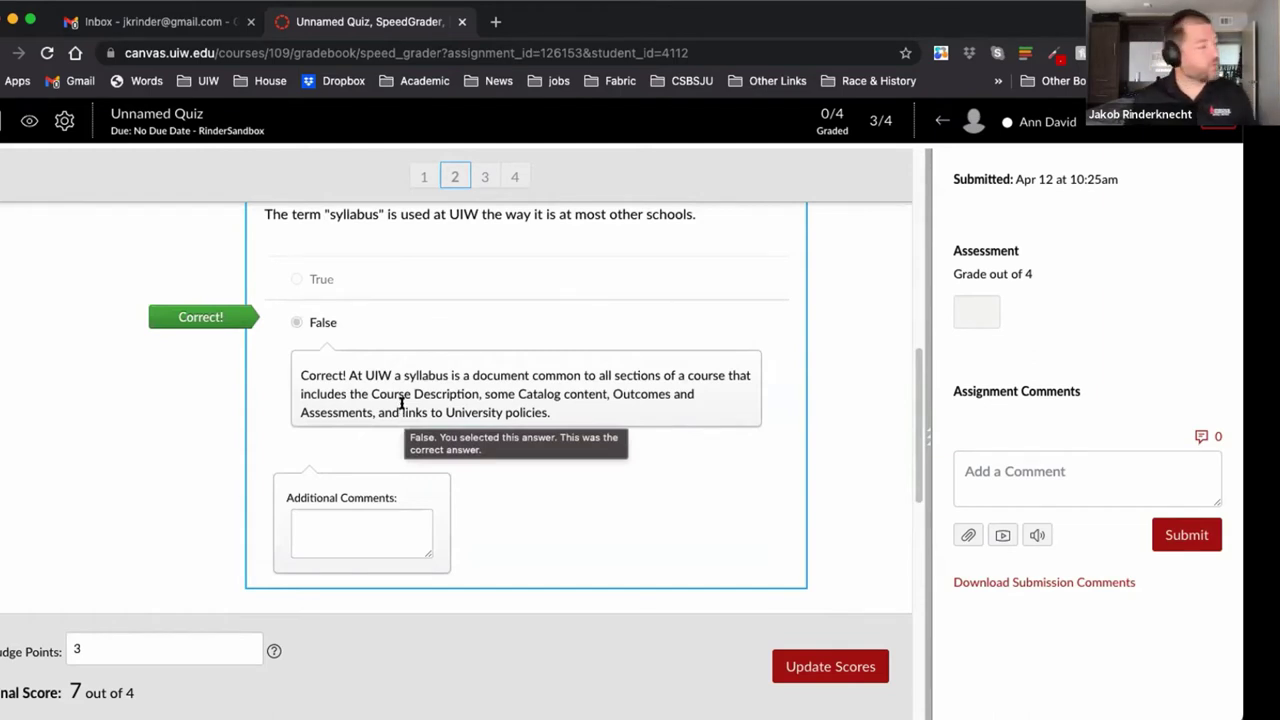
{"action": "scroll", "coordinate": [402, 403], "scroll_direction": "down", "scroll_amount": 5}
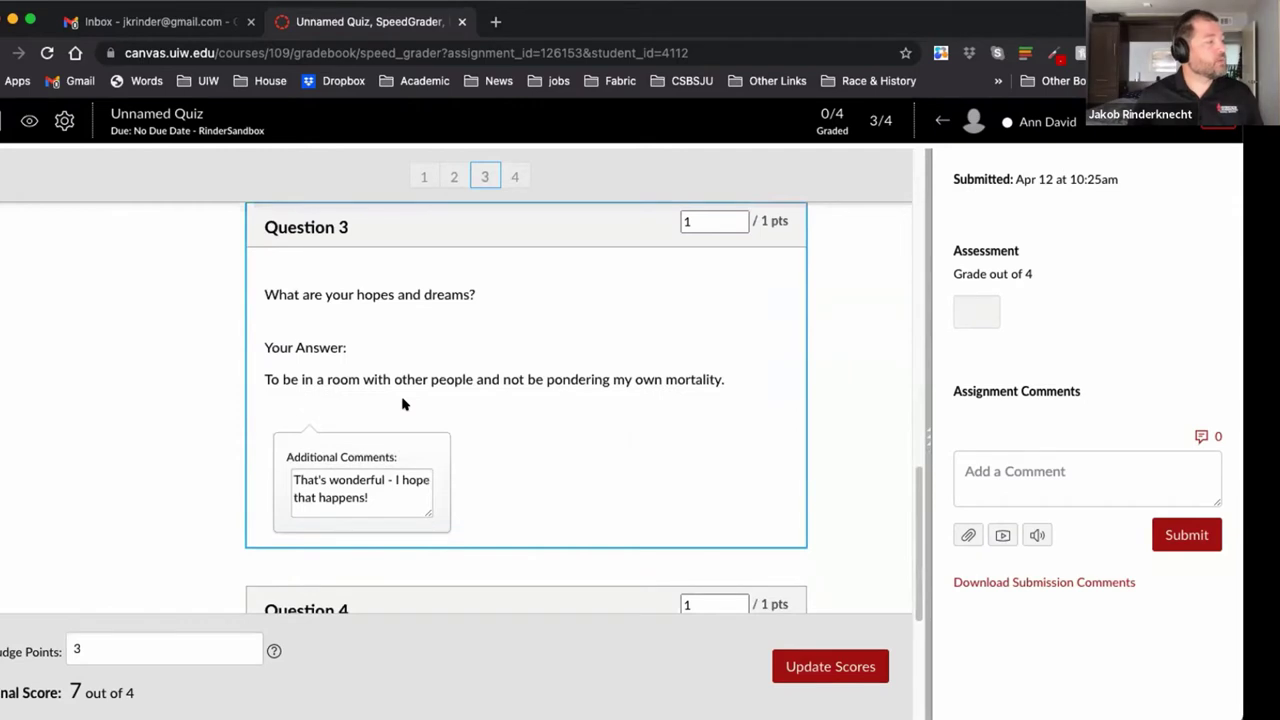
{"action": "scroll", "coordinate": [413, 431], "scroll_direction": "up", "scroll_amount": 3}
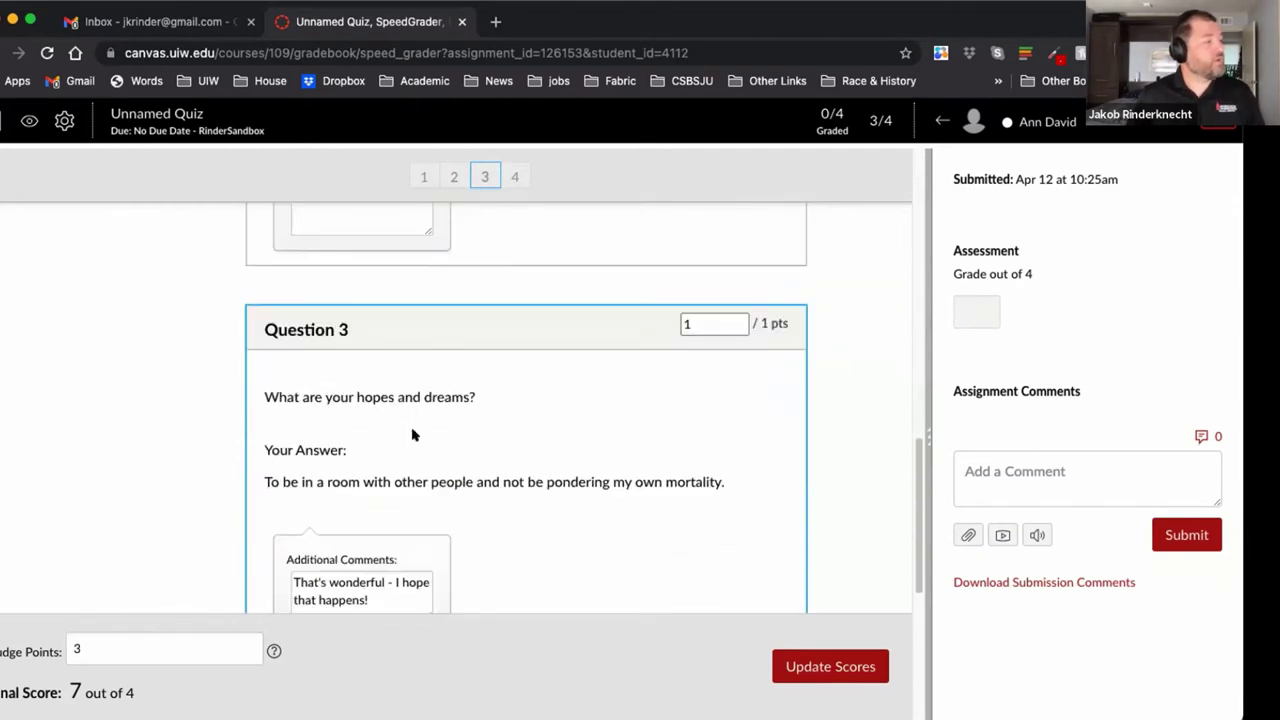
{"action": "scroll", "coordinate": [674, 397], "scroll_direction": "up", "scroll_amount": 10}
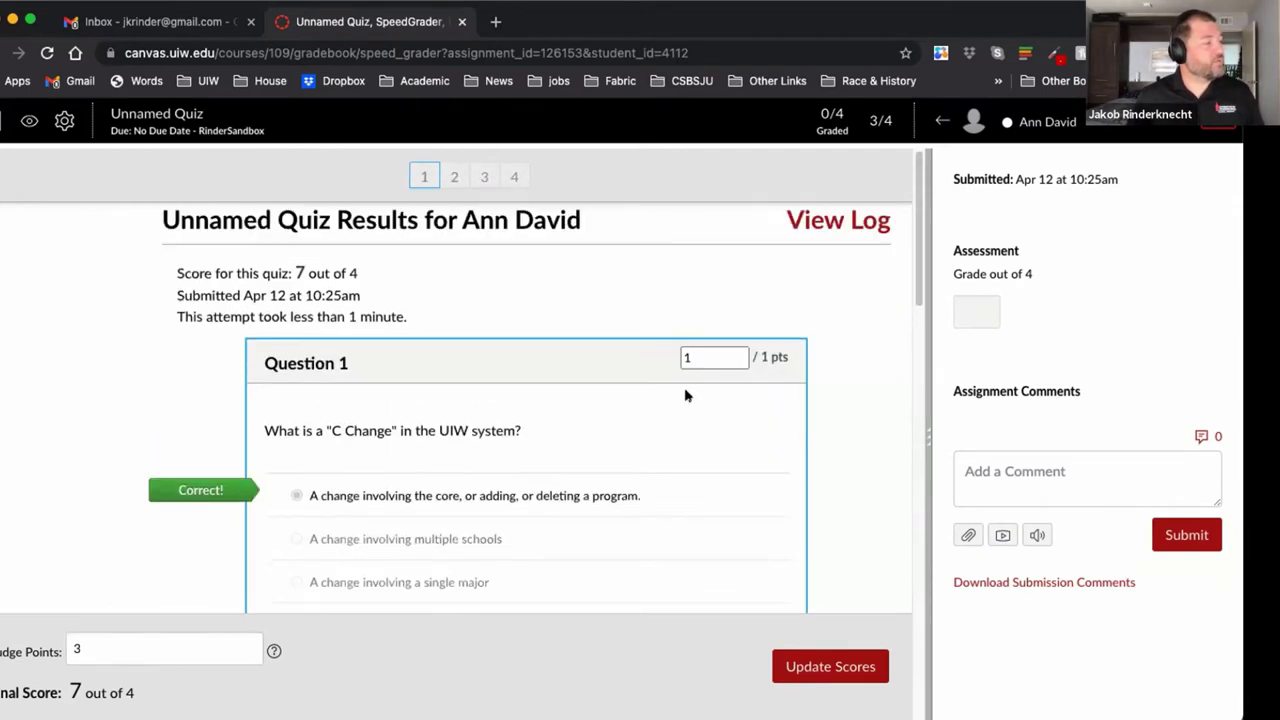
{"action": "scroll", "coordinate": [707, 355], "scroll_direction": "down", "scroll_amount": 8}
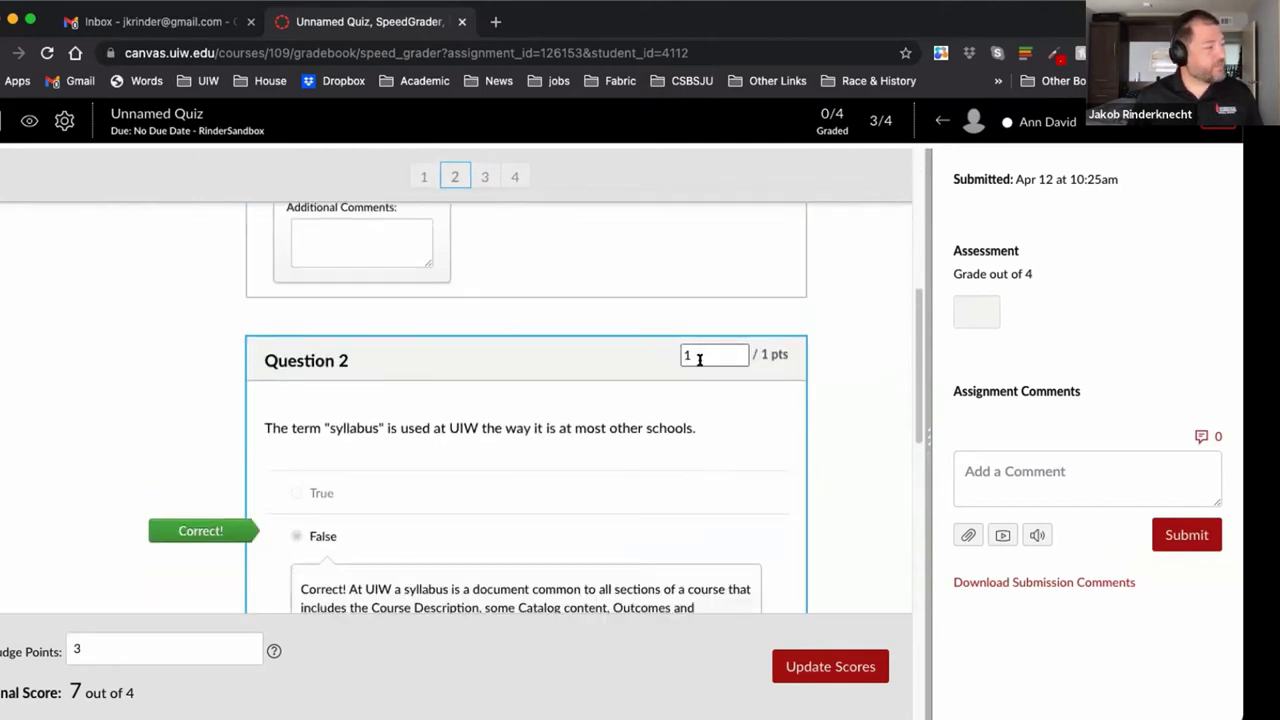
- Clear the score and the existing additional comment on Question 3
{"action": "double_click", "coordinate": [699, 462]}
{"action": "key", "text": "BackSpace"}
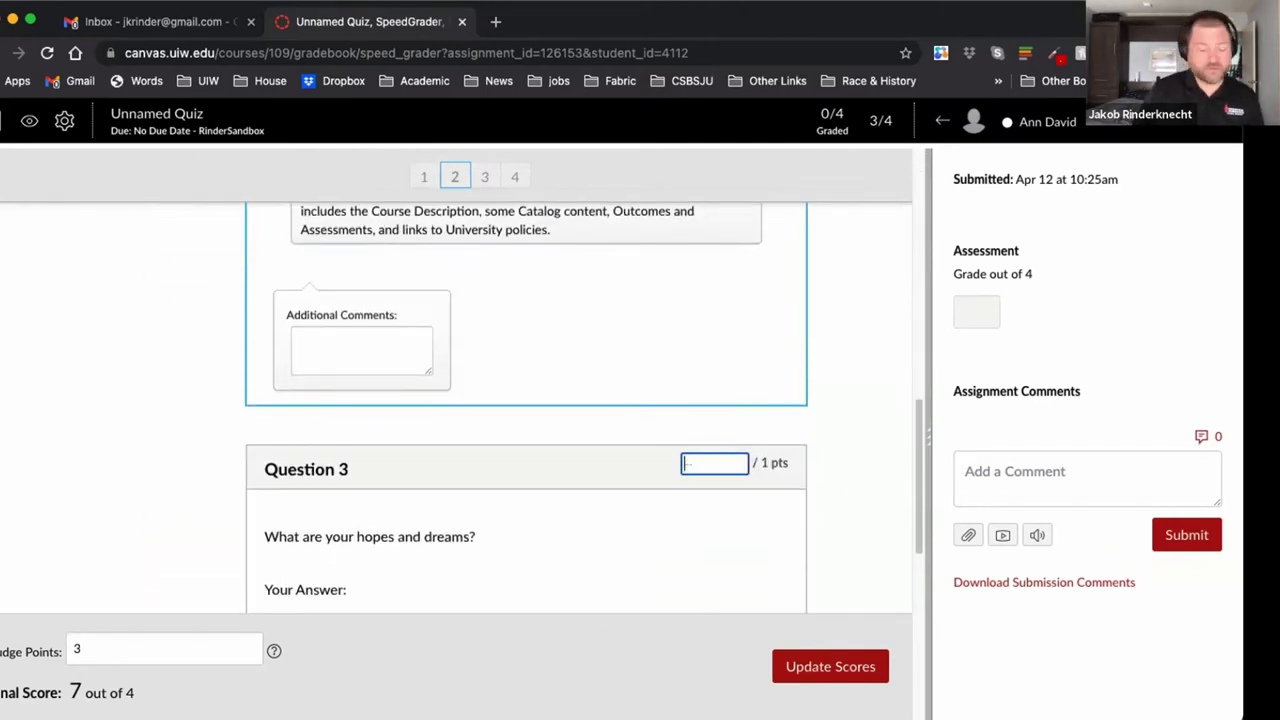
{"action": "scroll", "coordinate": [716, 444], "scroll_direction": "down", "scroll_amount": 3}
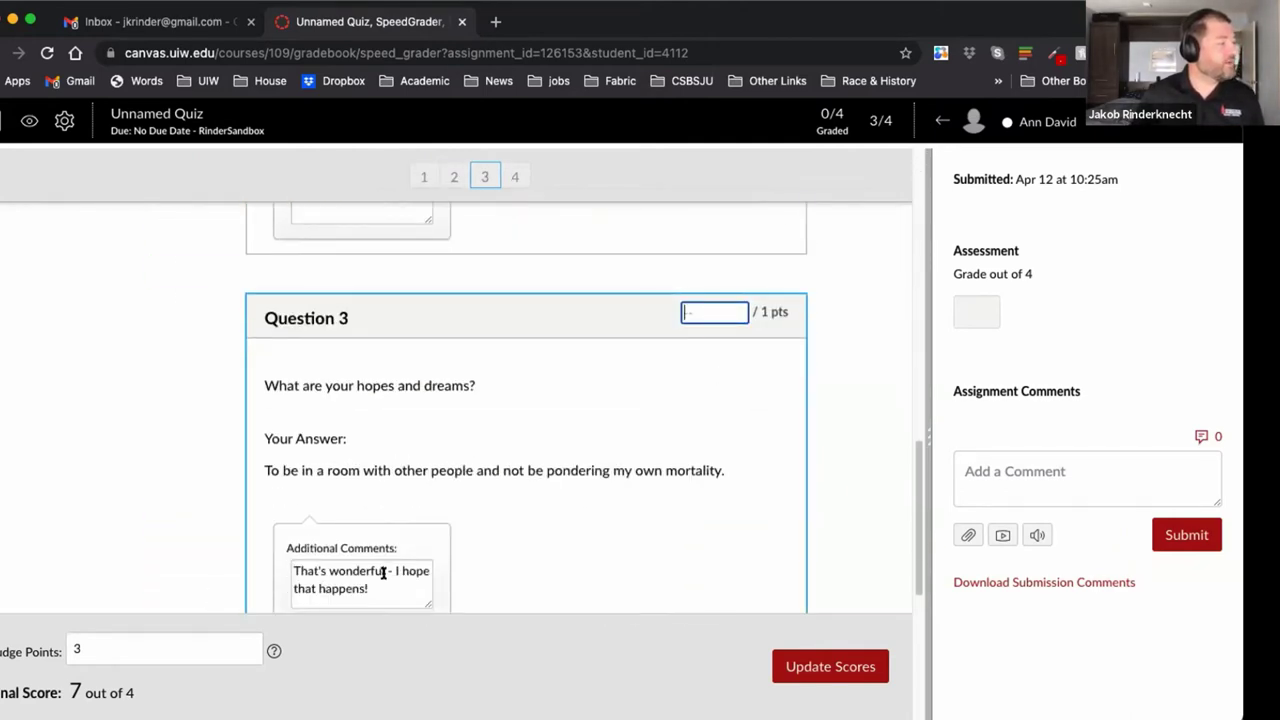
{"action": "triple_click", "coordinate": [383, 571]}
{"action": "key", "text": "BackSpace"}
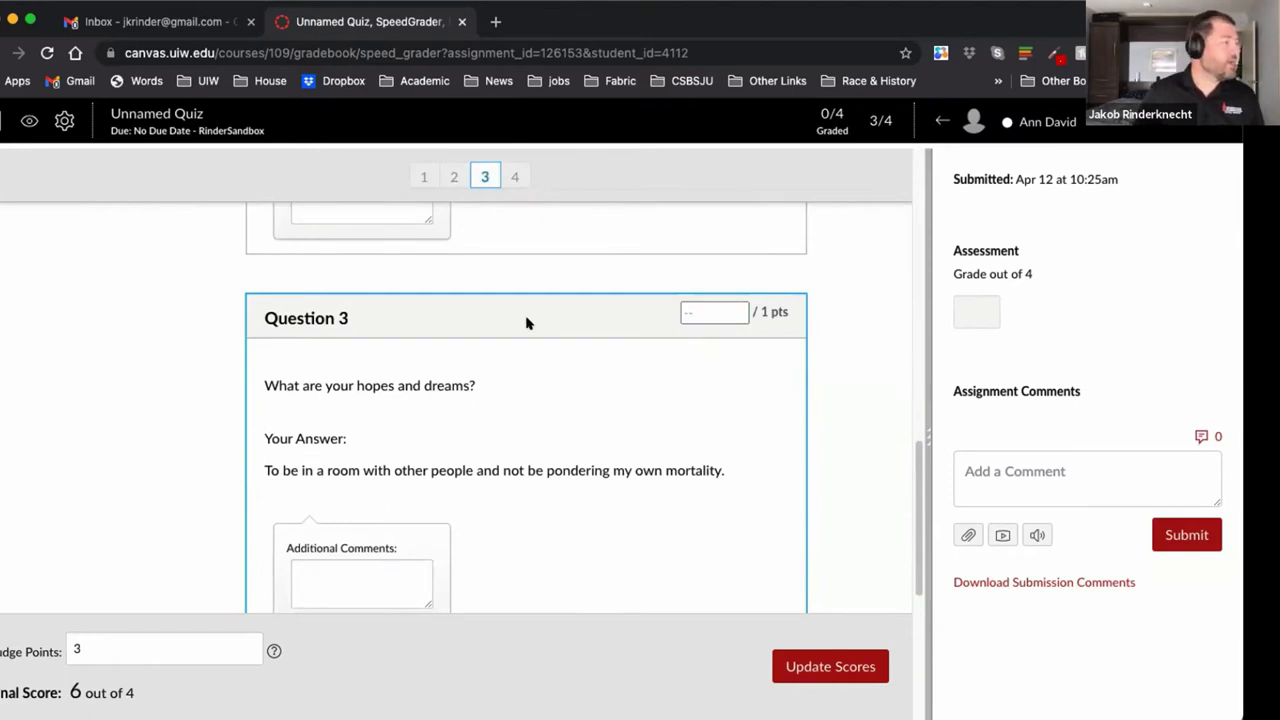
- Add the comment "We're almost there -- keep hanging in!" to Question 3
{"action": "scroll", "coordinate": [530, 323], "scroll_direction": "down", "scroll_amount": 2}
{"action": "scroll", "coordinate": [538, 323], "scroll_direction": "up", "scroll_amount": 1}
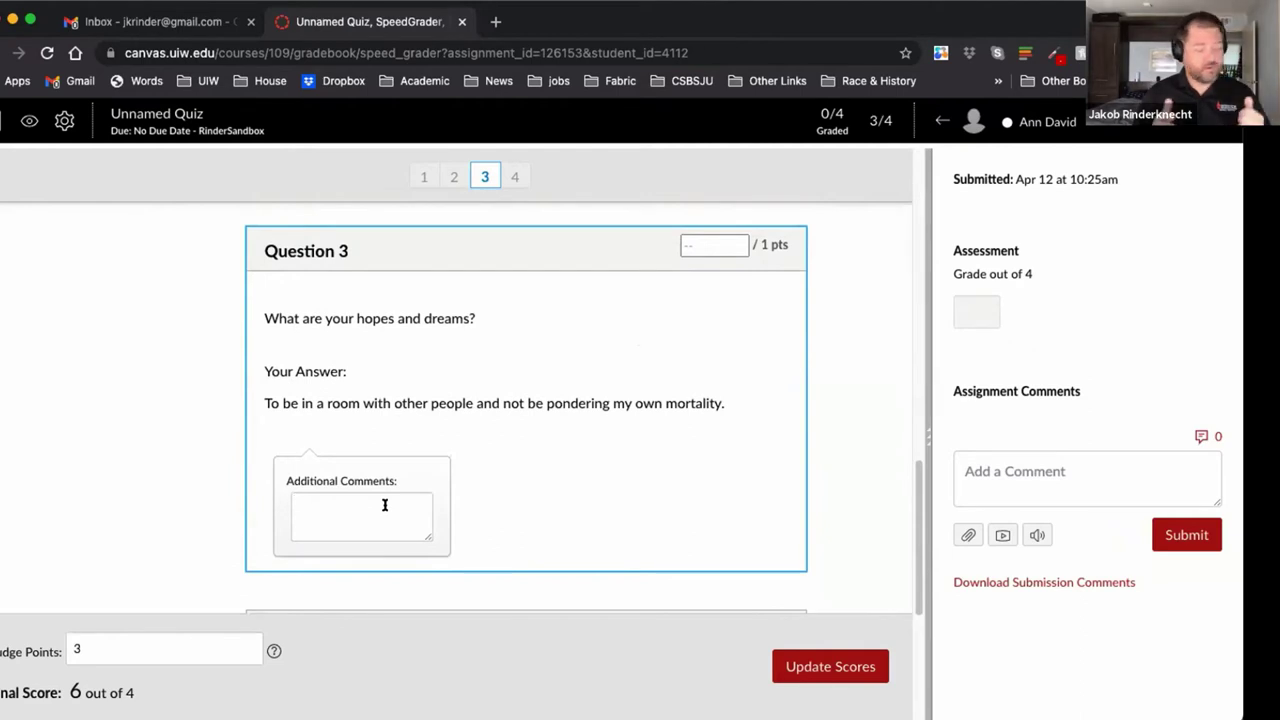
{"action": "type", "text": "WE'R"}
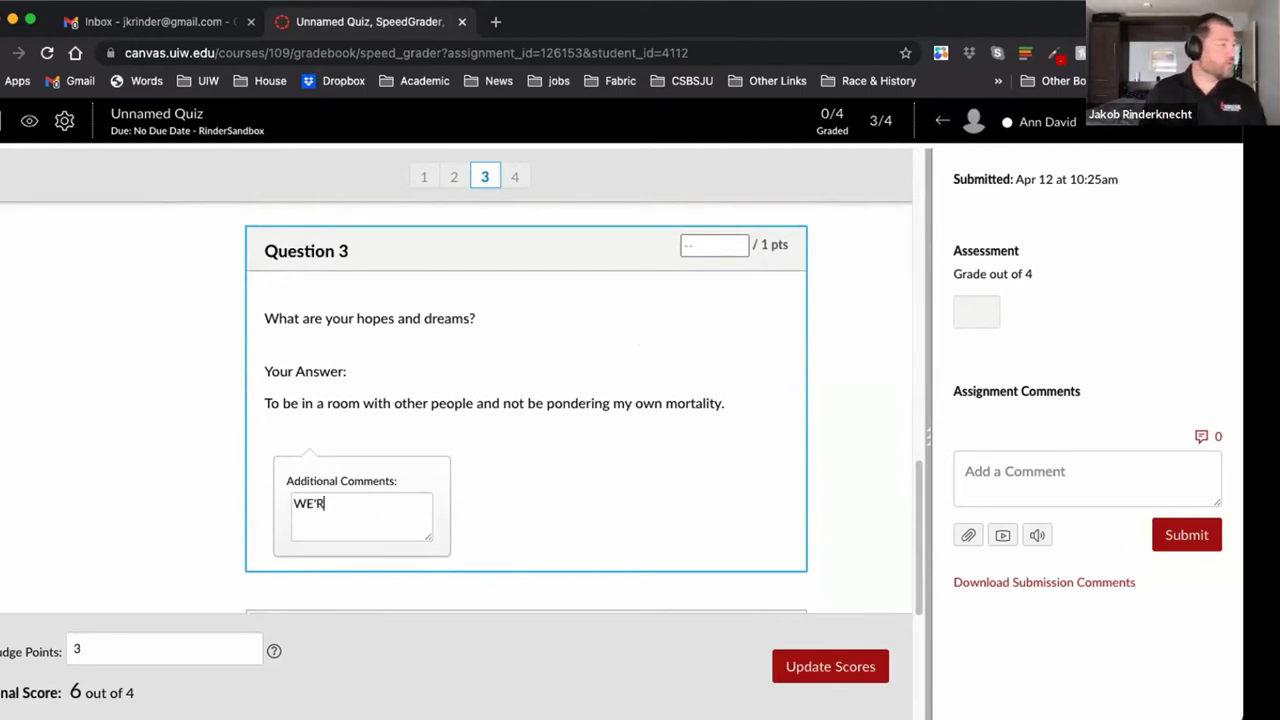
{"action": "type", "text": "e"}
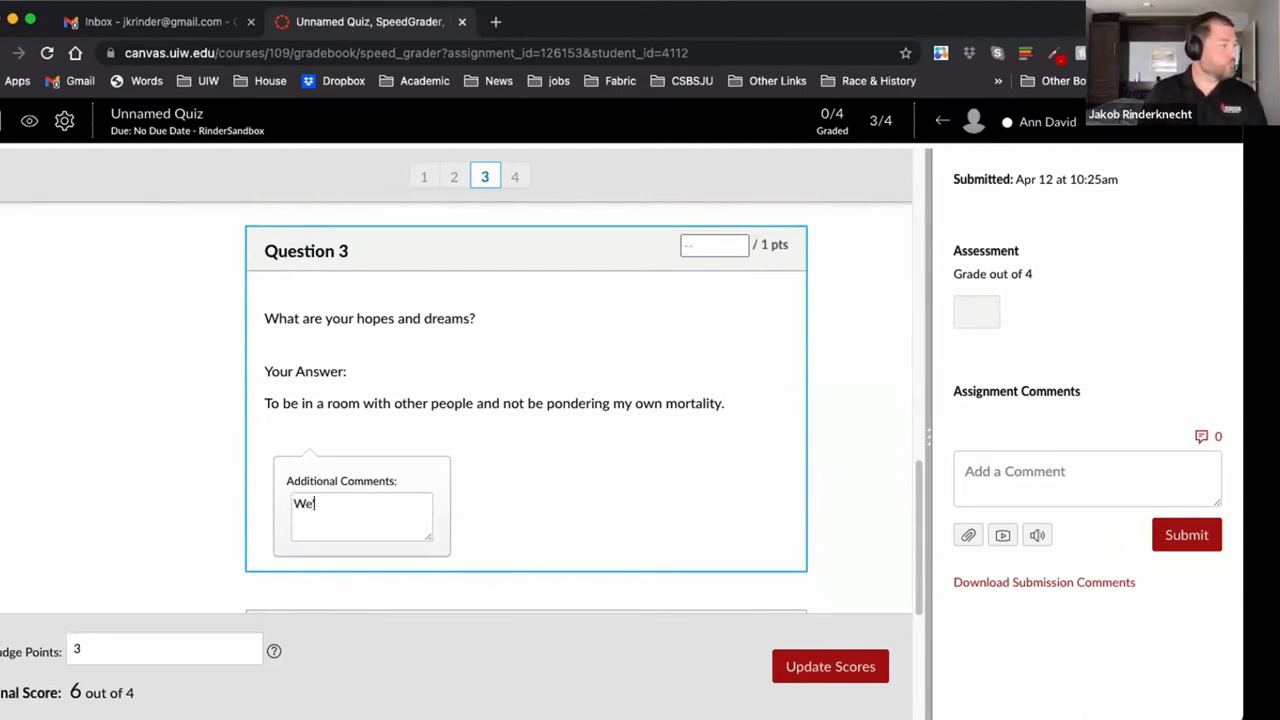
{"action": "type", "text": "'re almost there -"}
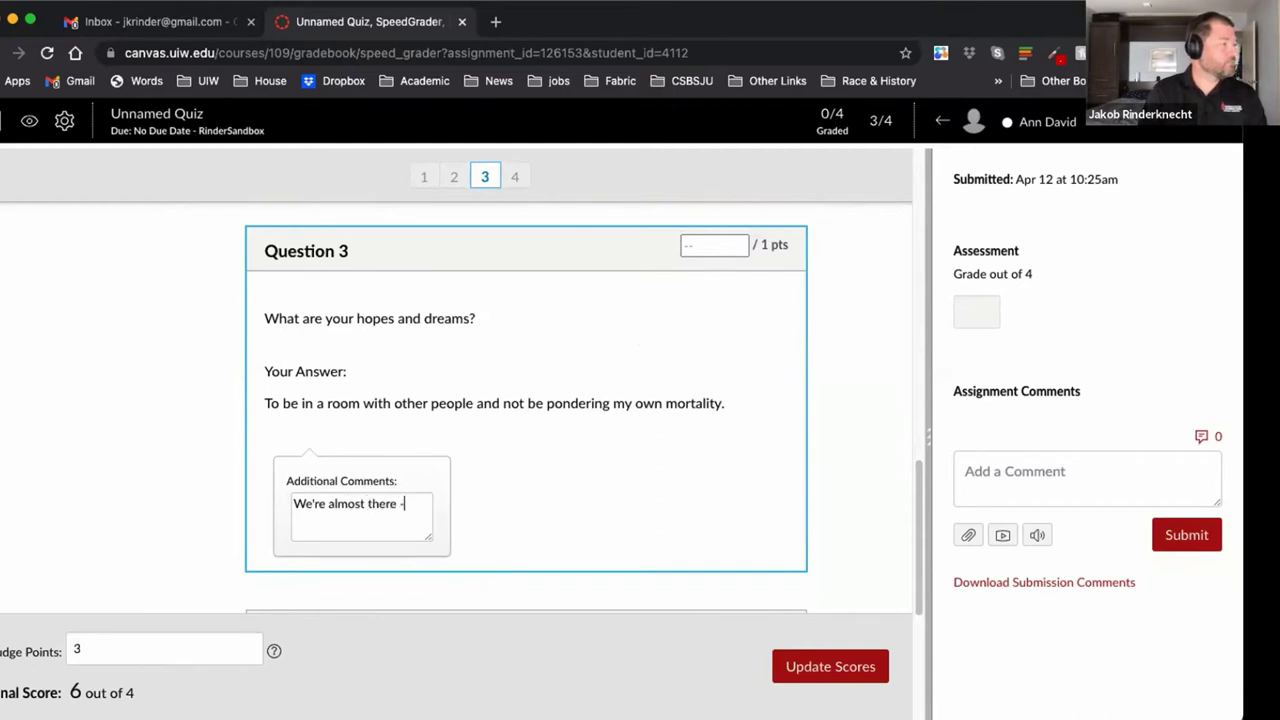
{"action": "type", "text": "- keep han"}
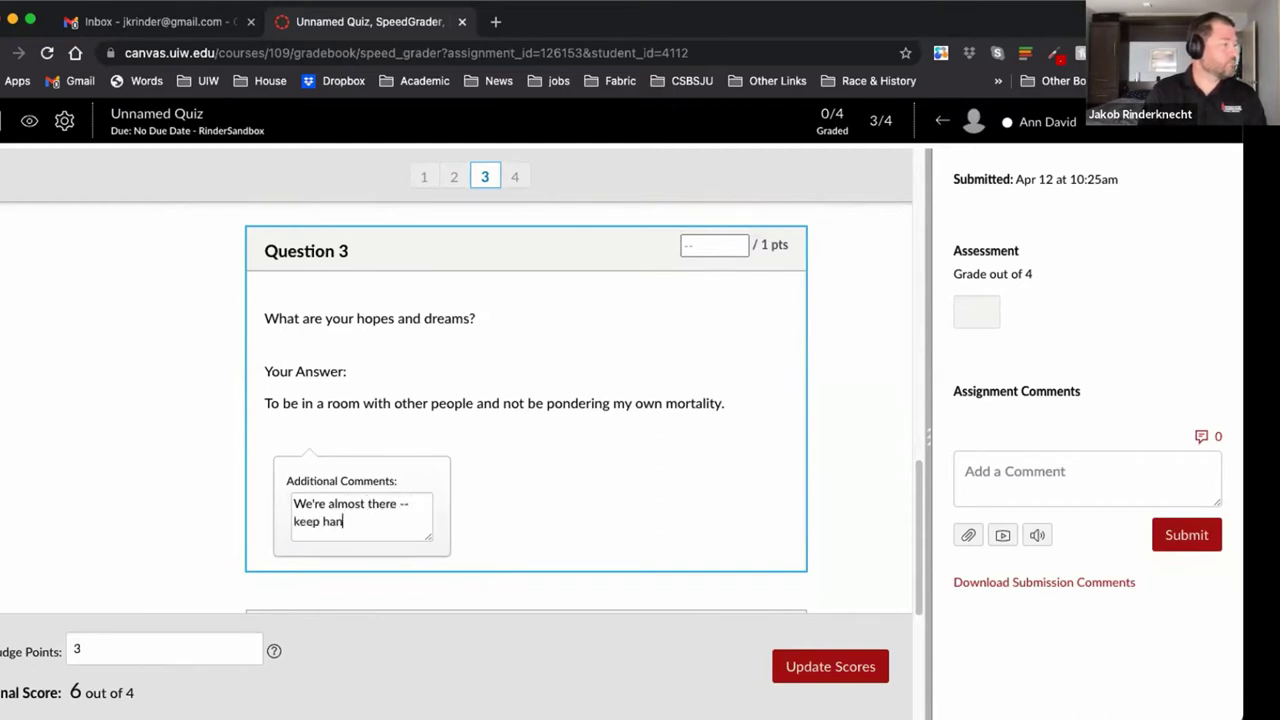
{"action": "type", "text": "ging "}
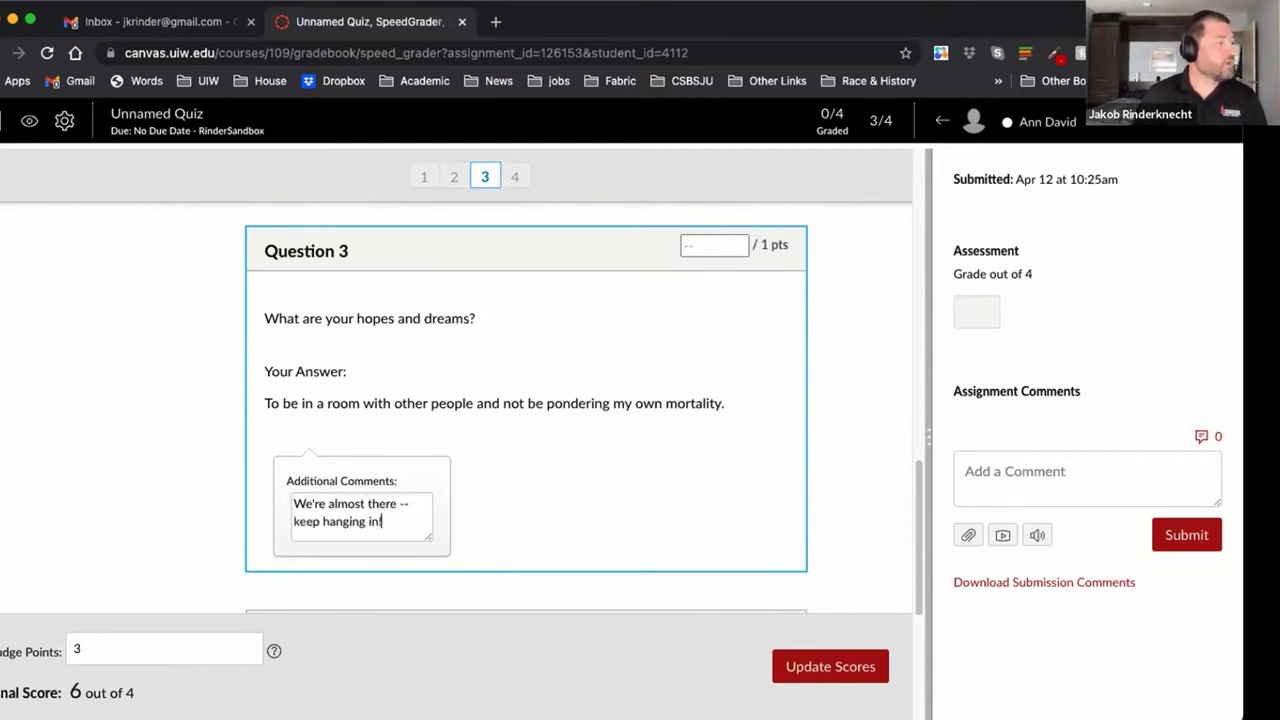
{"action": "type", "text": "in!"}
- Give Question 3 a score of 1 point and update the quiz scores
{"action": "left_click", "coordinate": [688, 247]}
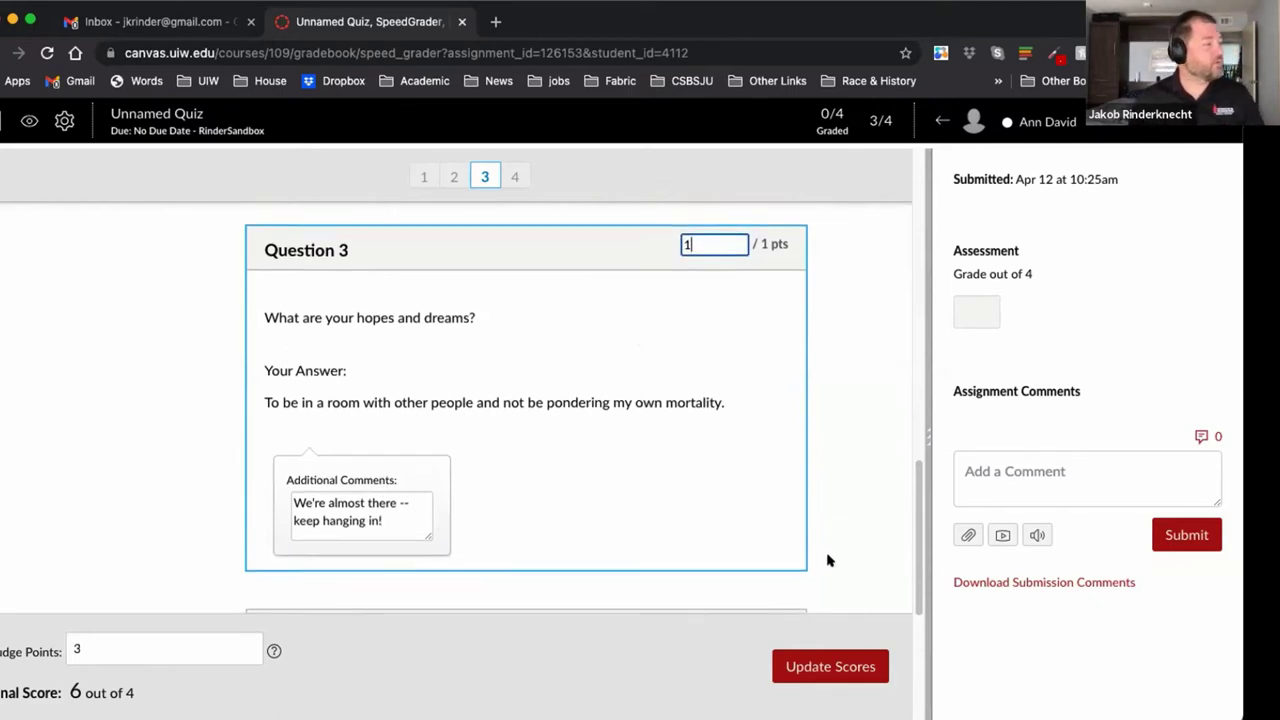
{"action": "scroll", "coordinate": [829, 560], "scroll_direction": "down", "scroll_amount": 3}
{"action": "scroll", "coordinate": [829, 560], "scroll_direction": "down", "scroll_amount": 1}
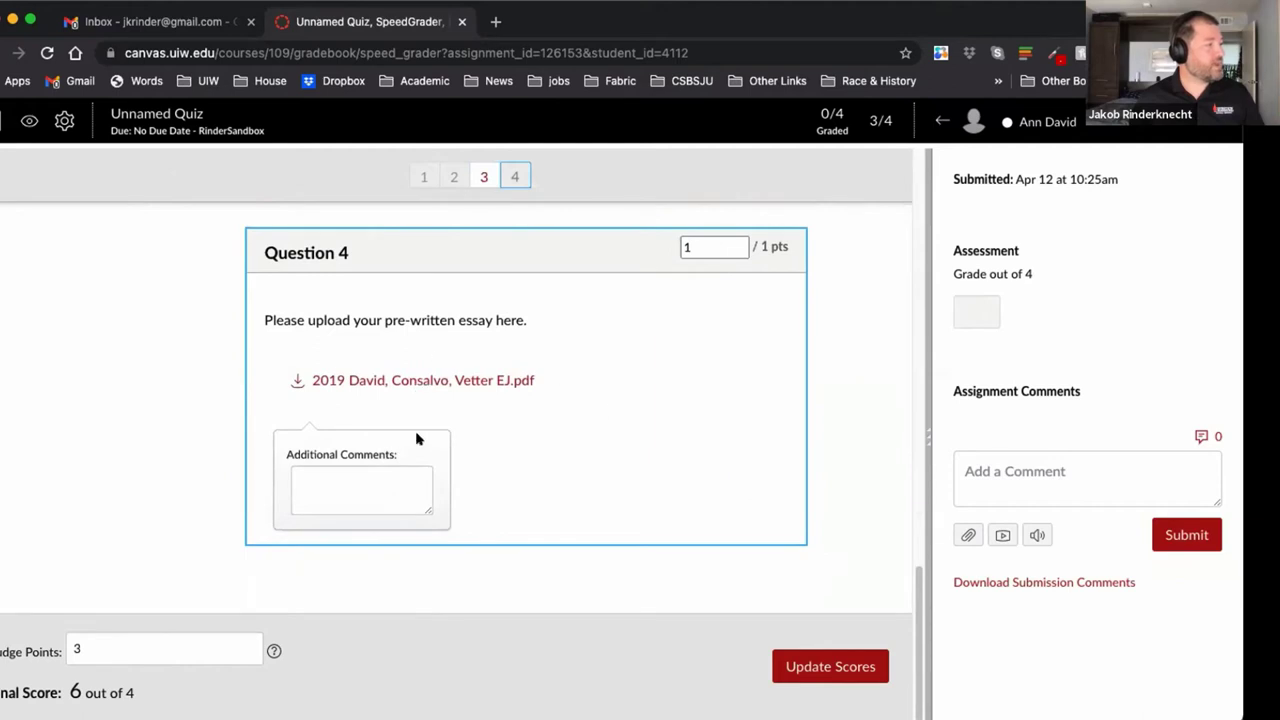
{"action": "left_click", "coordinate": [831, 668]}
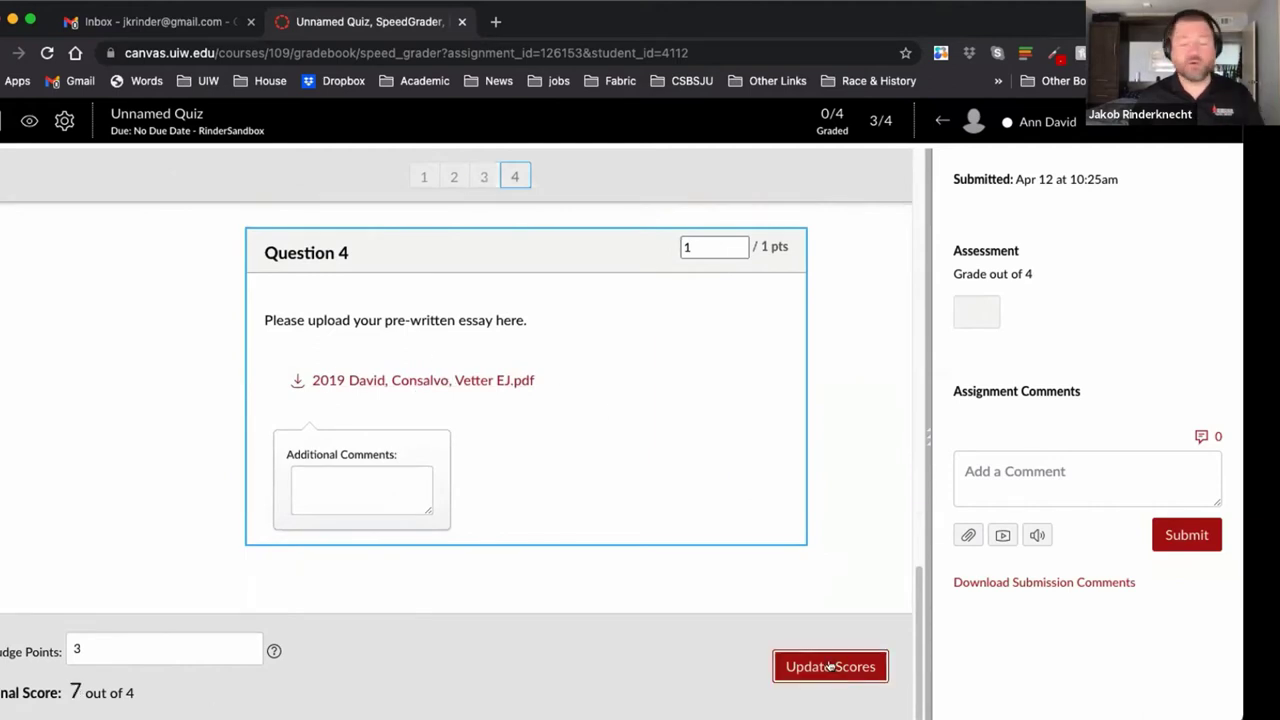
- Move on to the Test Student's submission and update its quiz scores with 1 point on Question 3
{"action": "scroll", "coordinate": [843, 543], "scroll_direction": "up", "scroll_amount": 5}
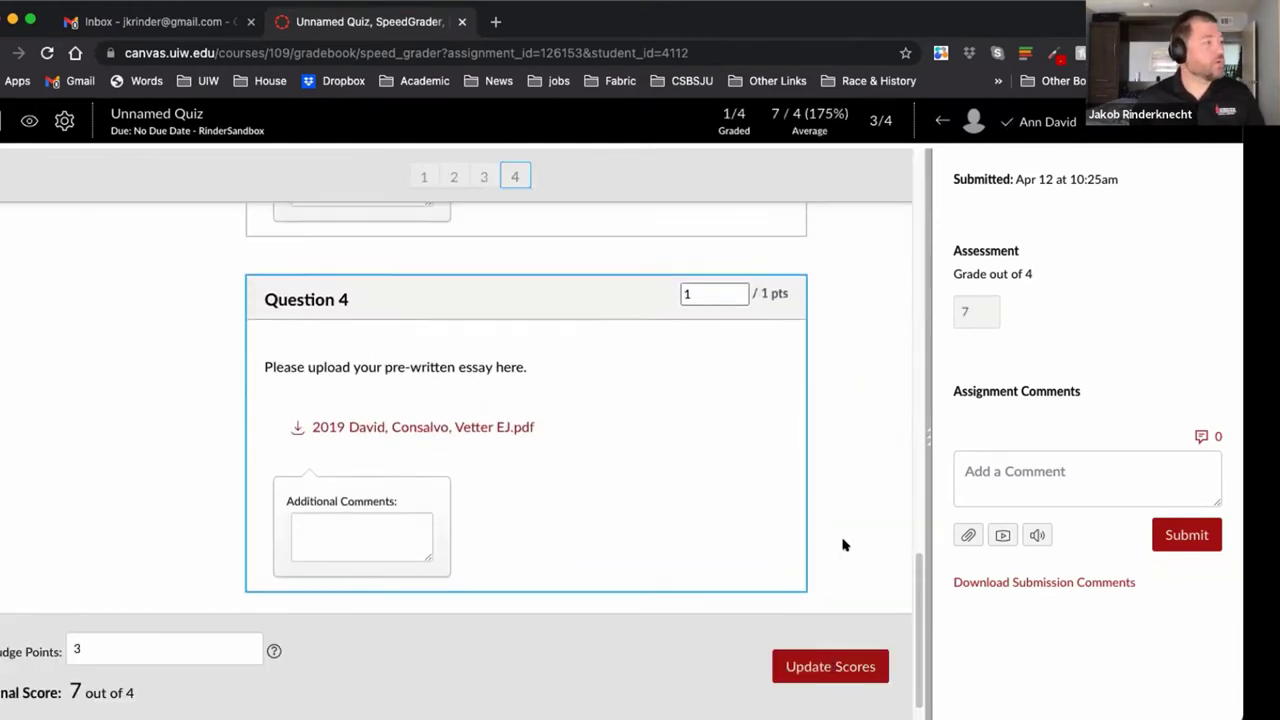
{"action": "scroll", "coordinate": [843, 543], "scroll_direction": "up", "scroll_amount": 1}
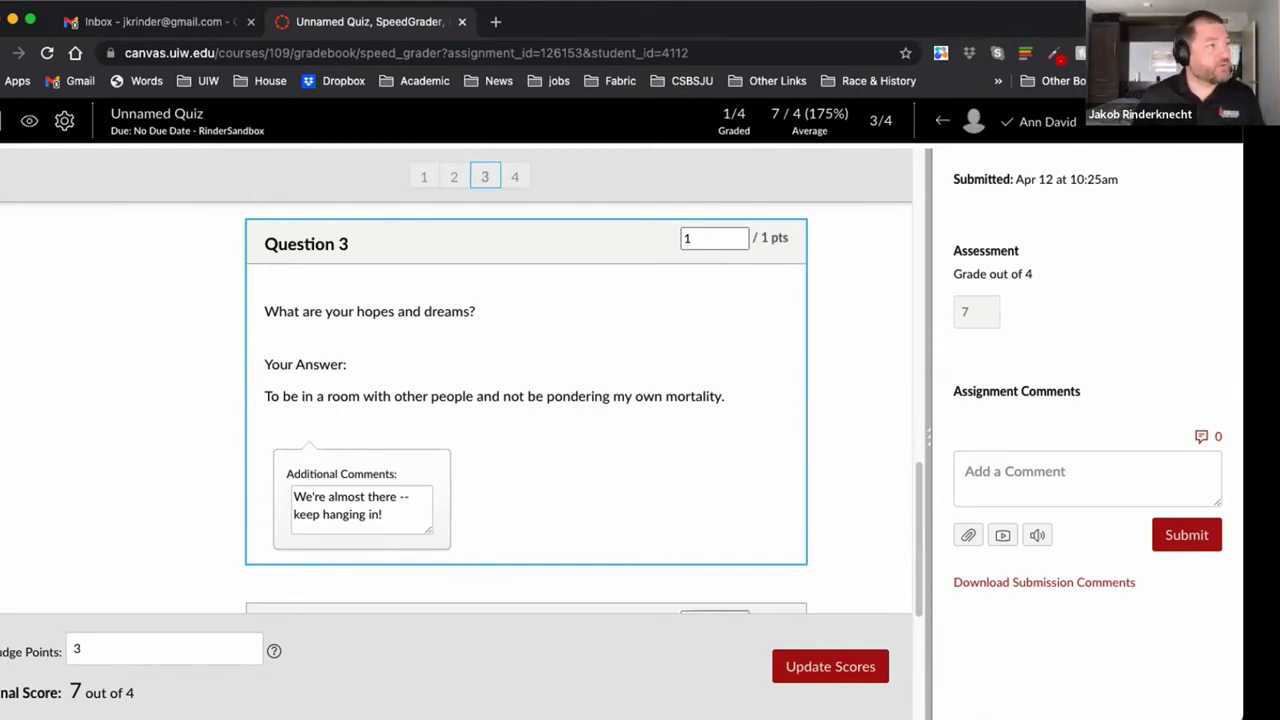
{"action": "left_click", "coordinate": [1227, 126]}
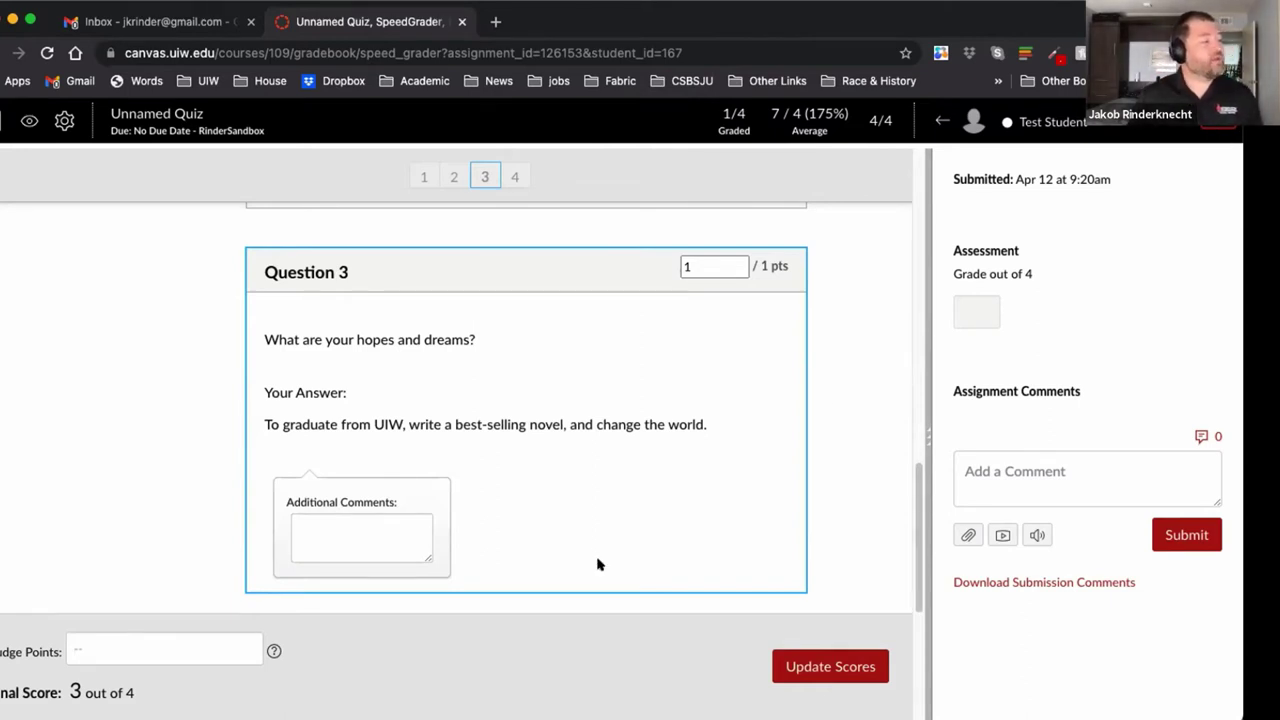
{"action": "left_click", "coordinate": [372, 533]}
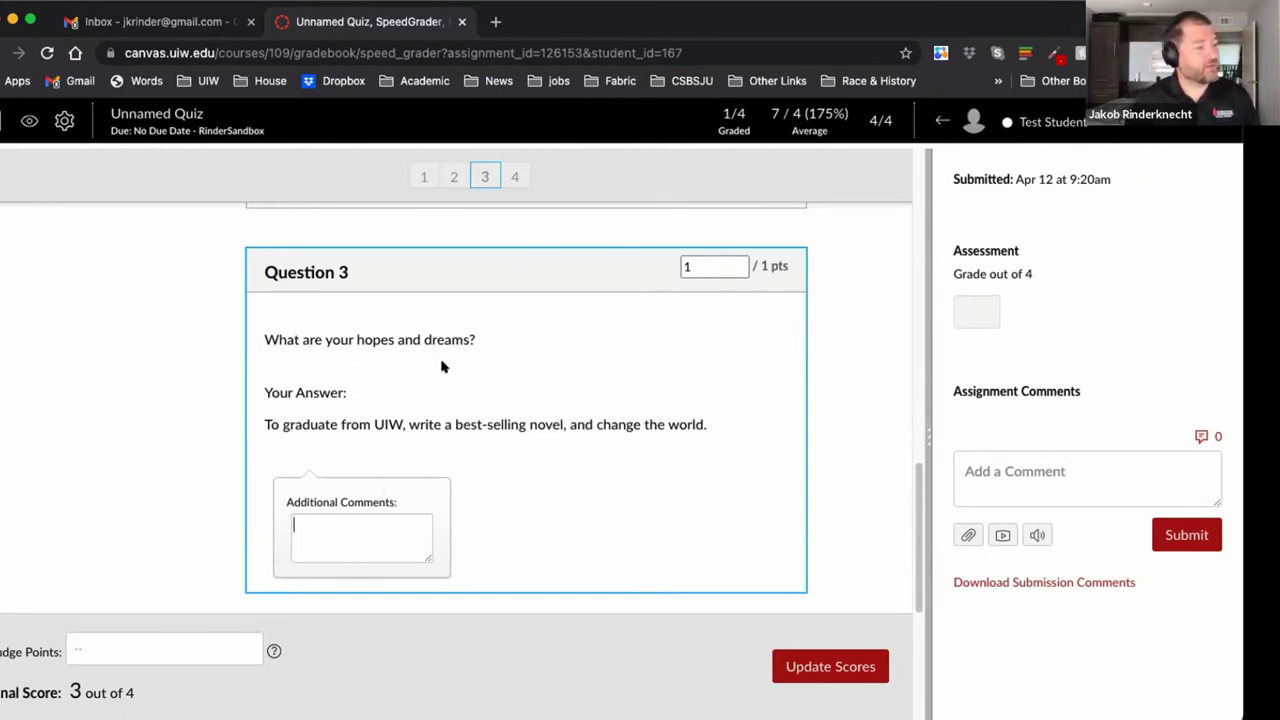
{"action": "left_click", "coordinate": [1006, 471]}
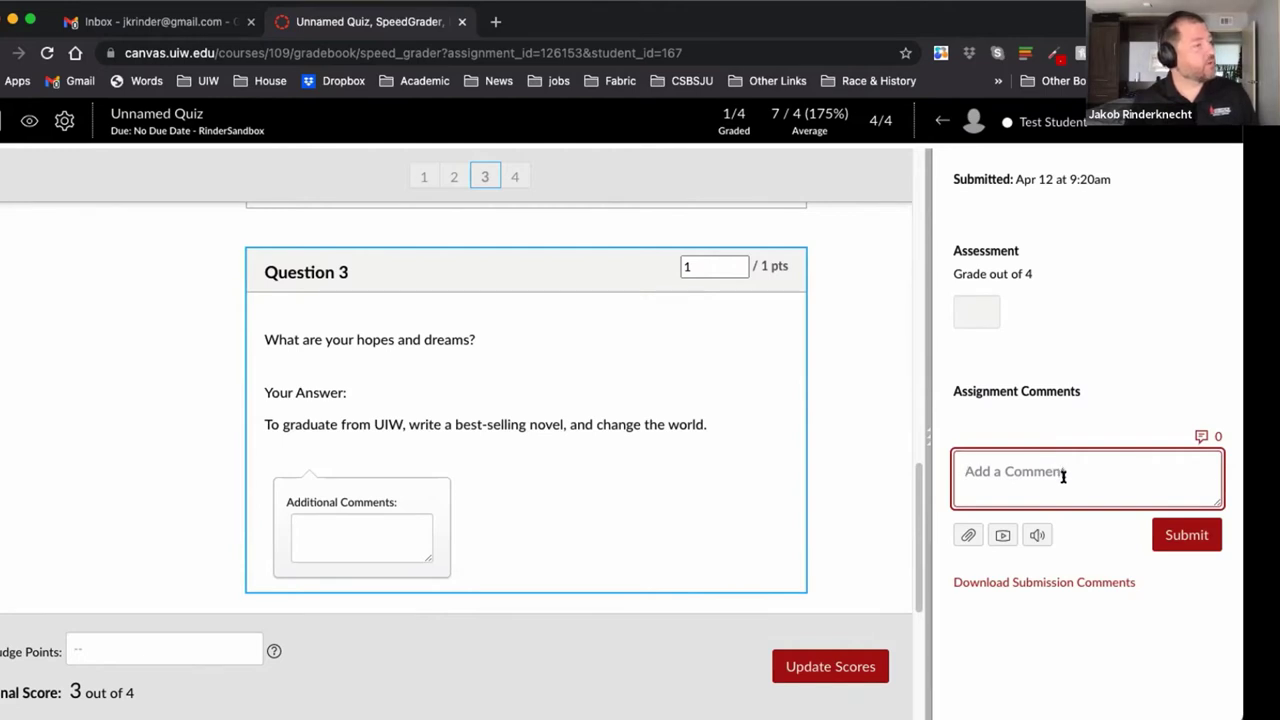
{"action": "left_click", "coordinate": [974, 311]}
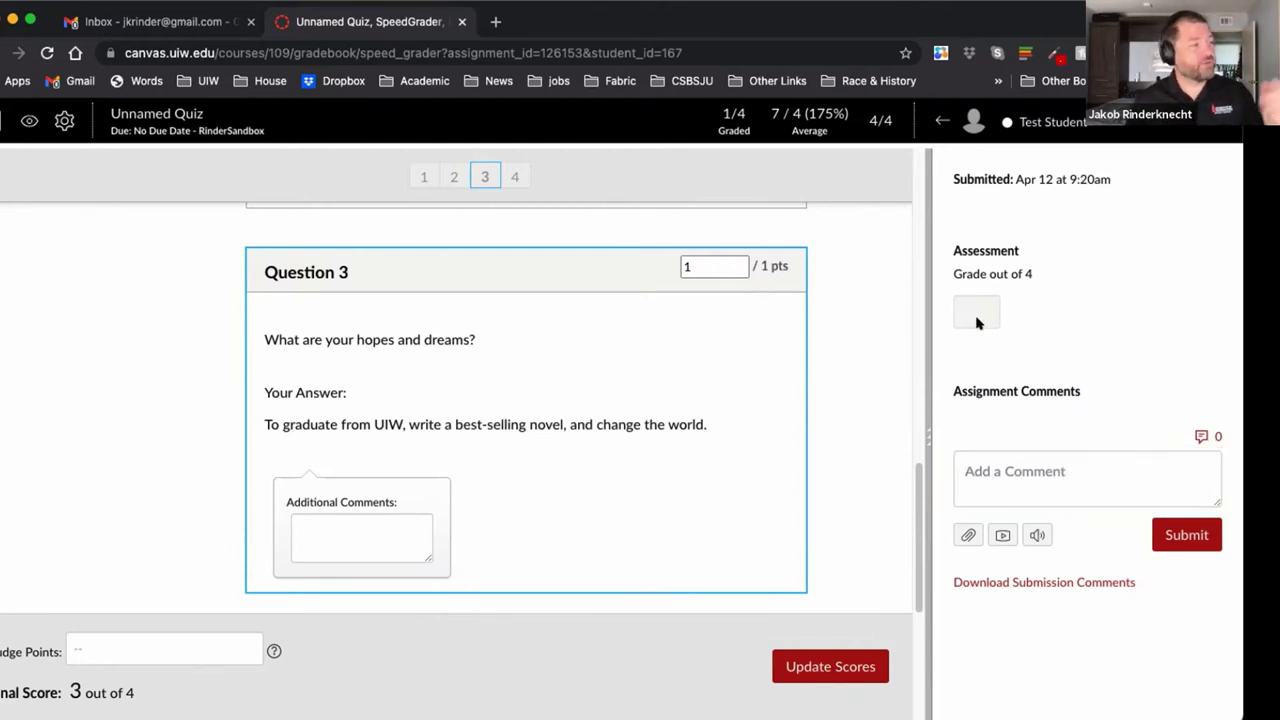
{"action": "left_click", "coordinate": [731, 264]}
{"action": "left_click", "coordinate": [857, 669]}
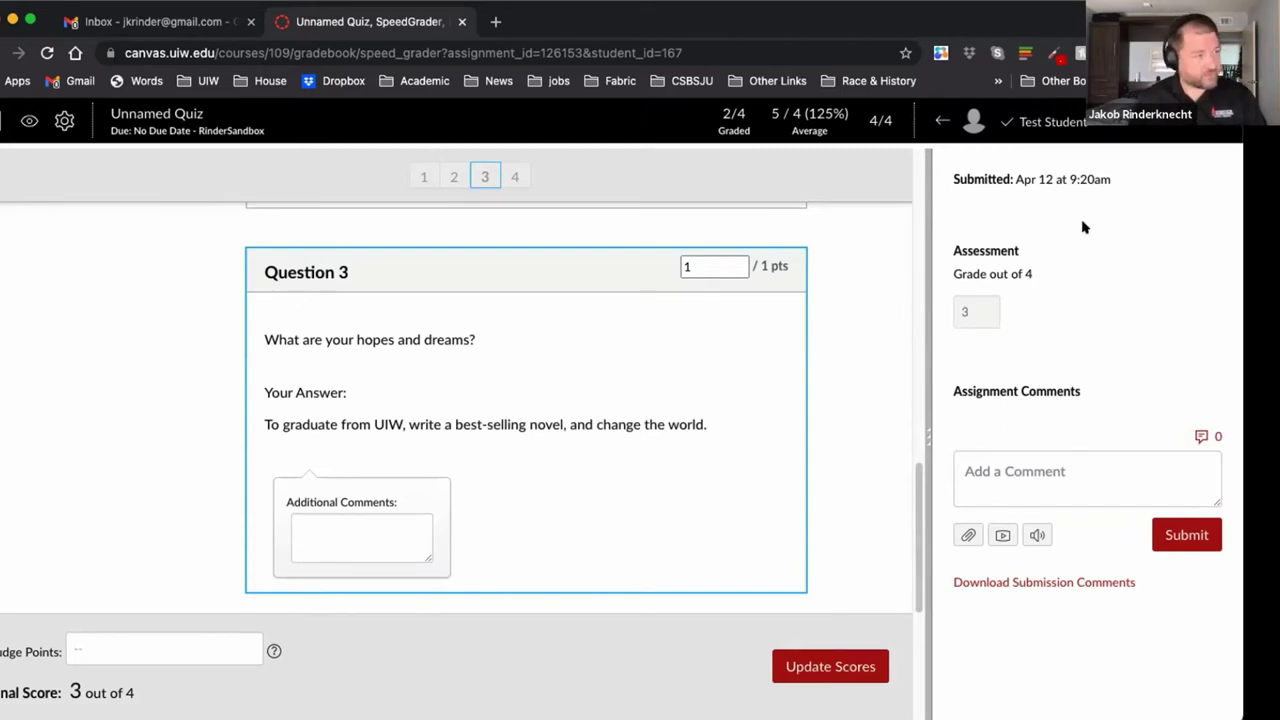
- Check the graded count and view the submission pages of the two students not yet graded
{"action": "scroll", "coordinate": [730, 521], "scroll_direction": "down", "scroll_amount": 3}
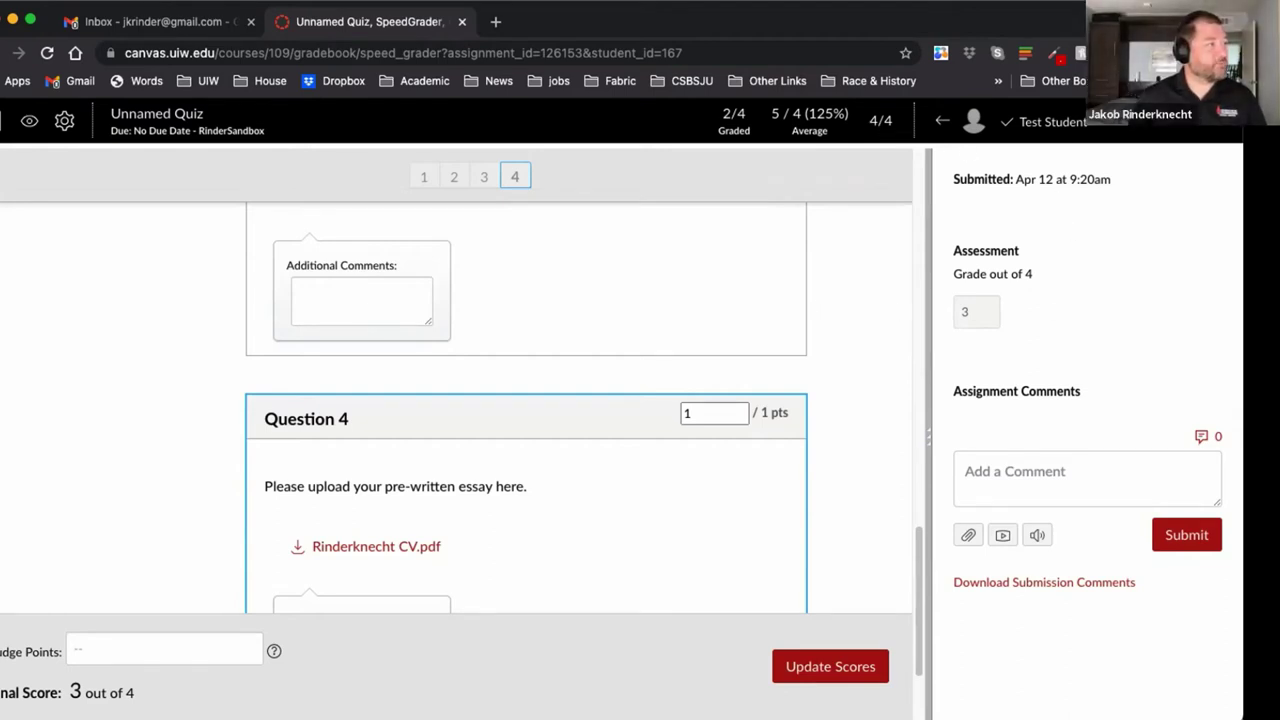
{"action": "left_click", "coordinate": [1187, 536]}
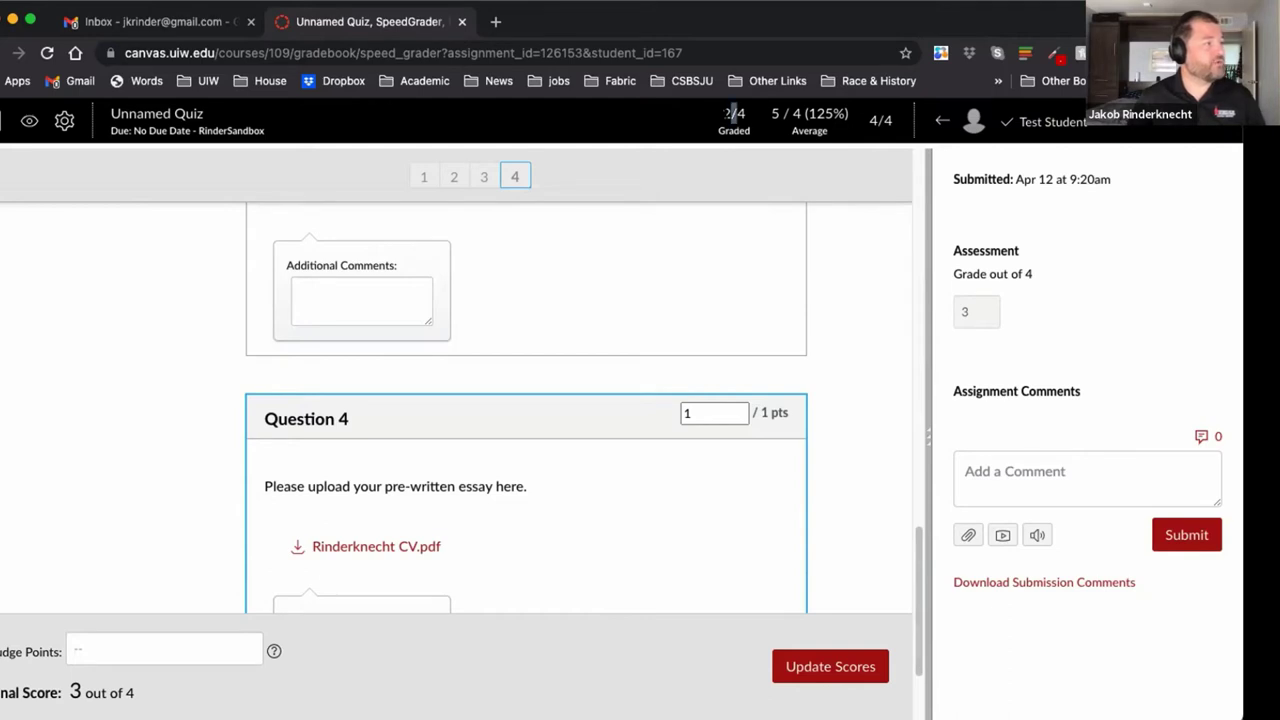
{"action": "left_click_drag", "start_coordinate": [726, 112], "coordinate": [746, 113]}
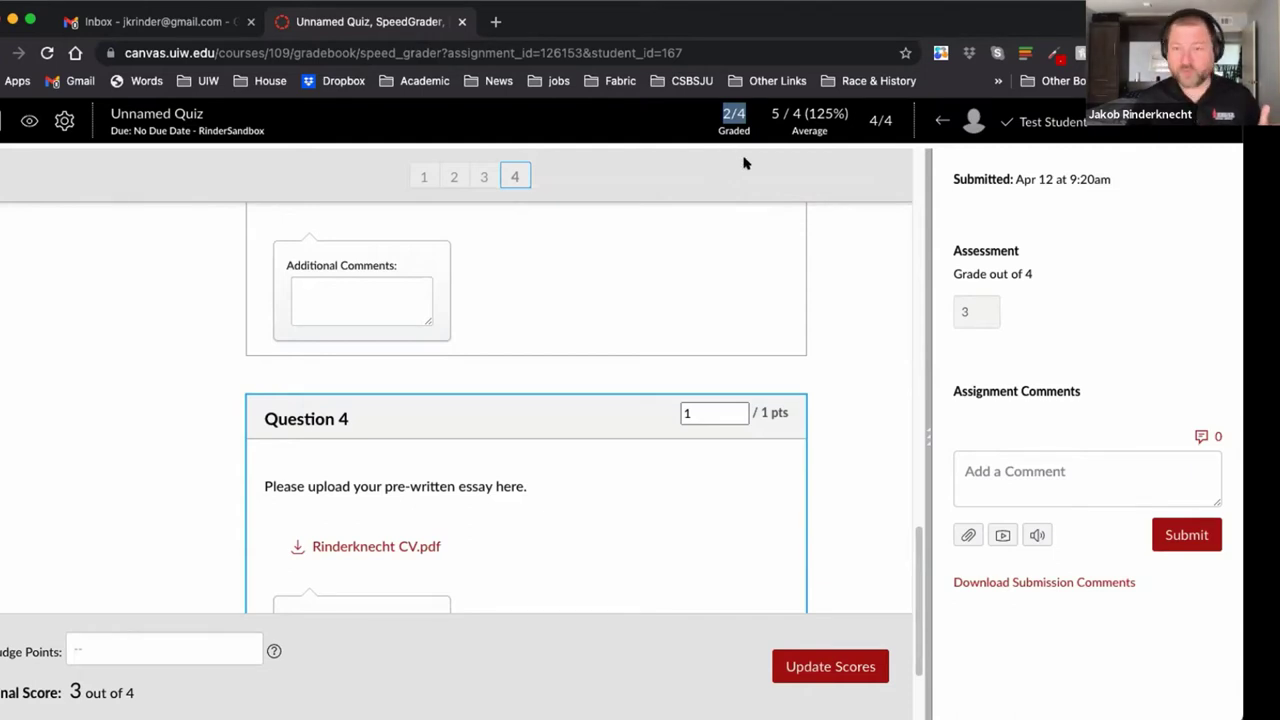
{"action": "left_click", "coordinate": [1055, 122]}
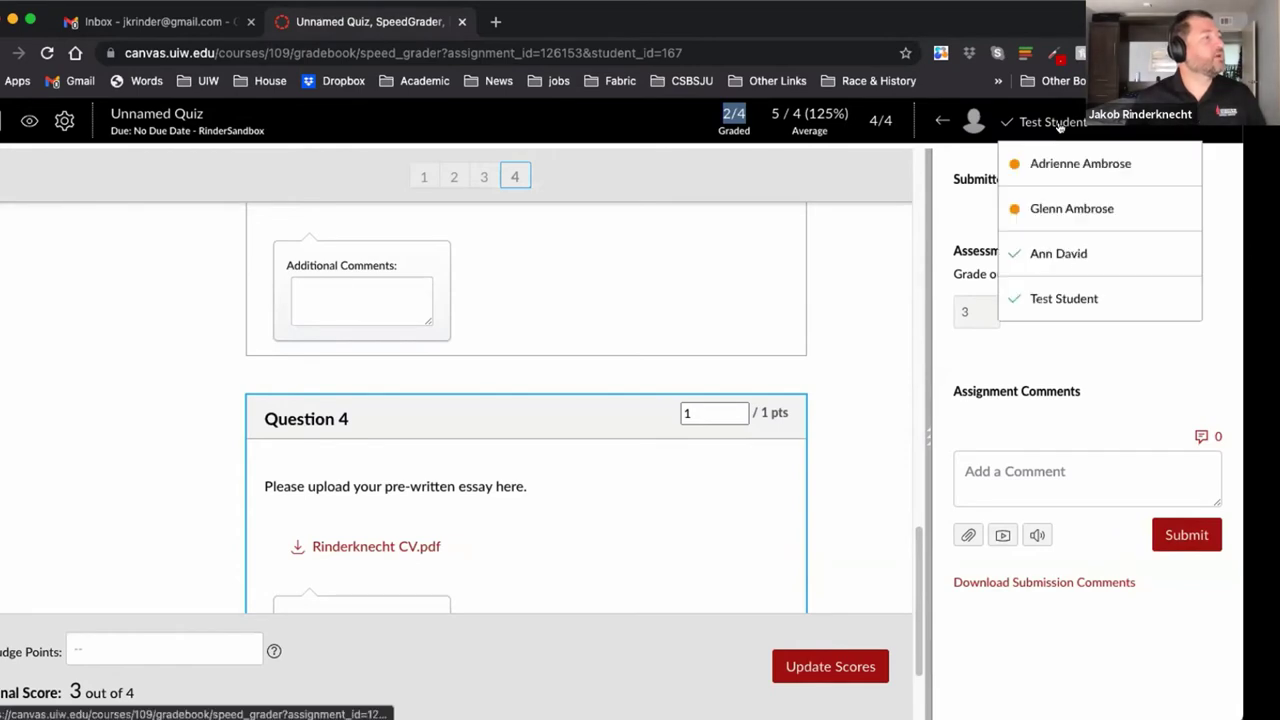
{"action": "left_click", "coordinate": [1046, 208]}
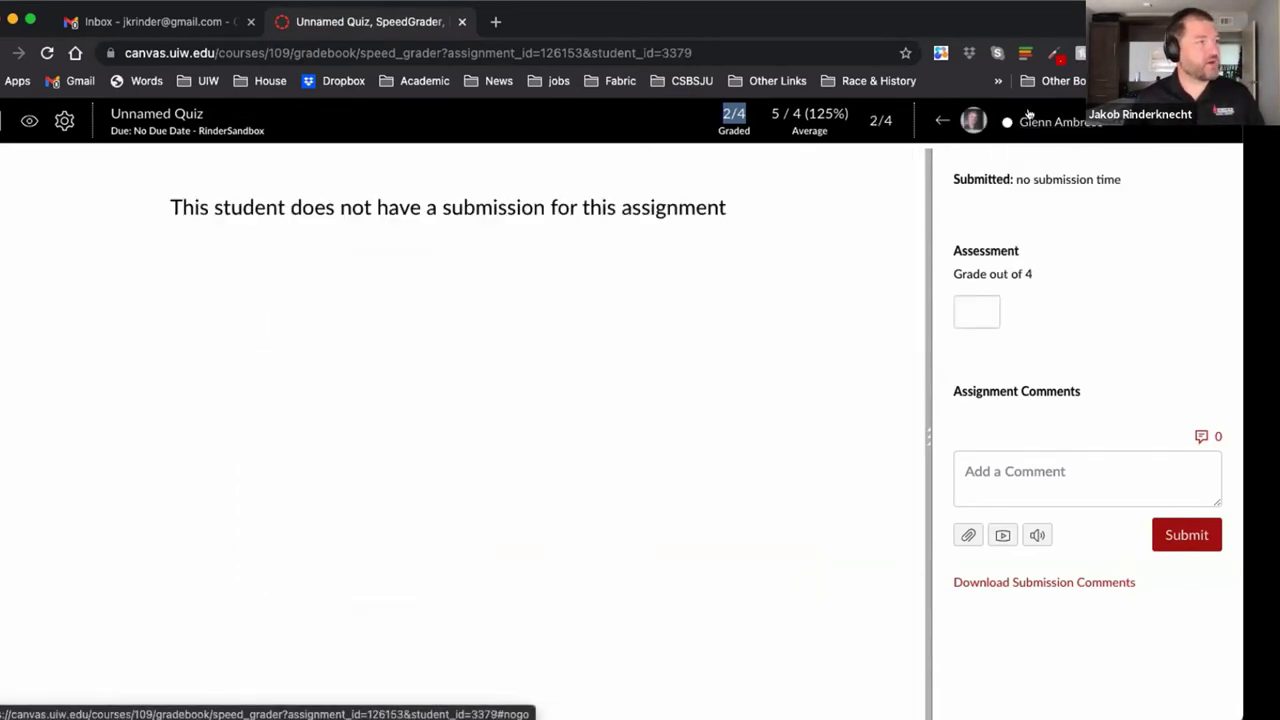
{"action": "left_click", "coordinate": [1038, 122]}
{"action": "left_click", "coordinate": [1051, 165]}
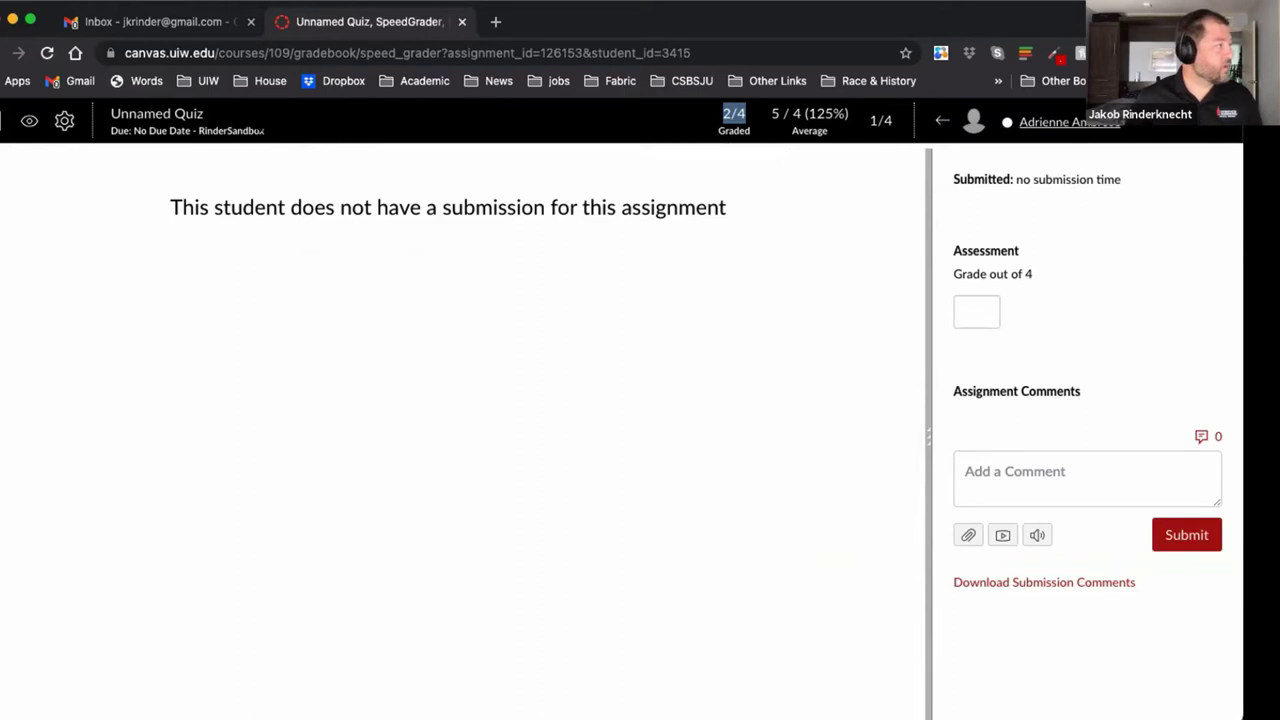
- Leave SpeedGrader, return to the sandbox course from the dashboard, and open the published Unnamed Quiz from its quiz list
{"action": "left_click", "coordinate": [156, 117]}
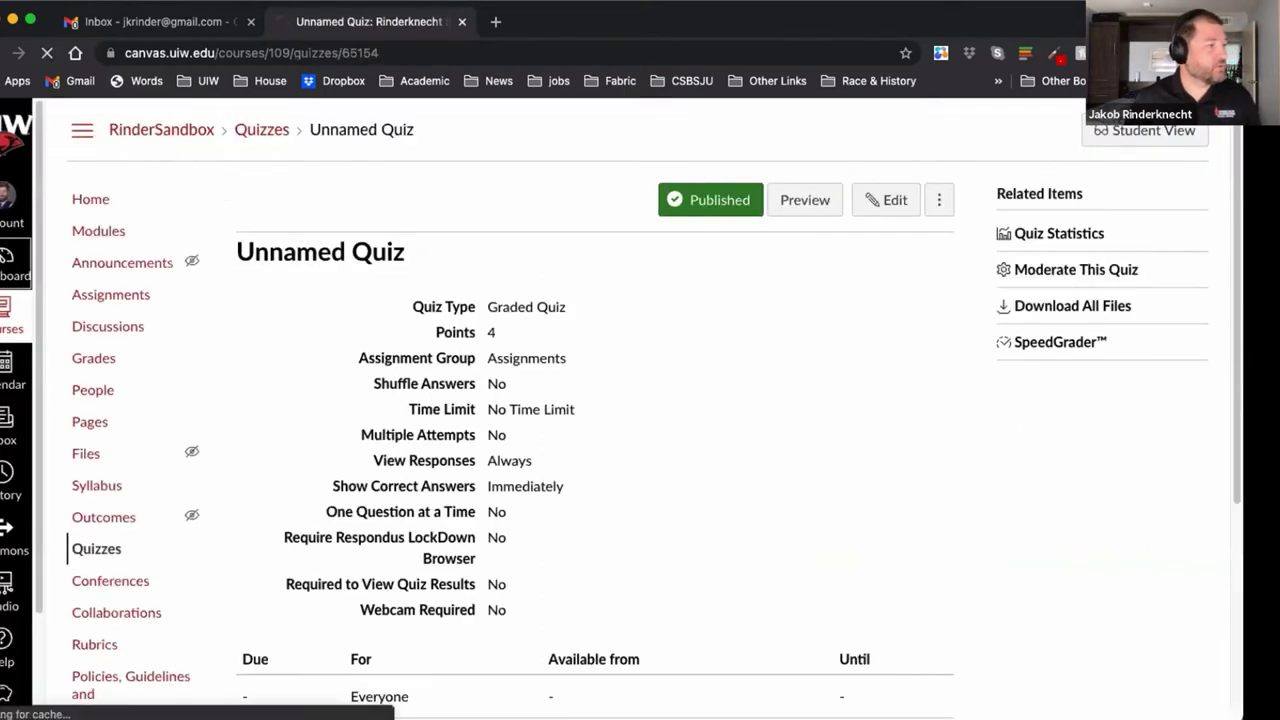
{"action": "left_click", "coordinate": [12, 262]}
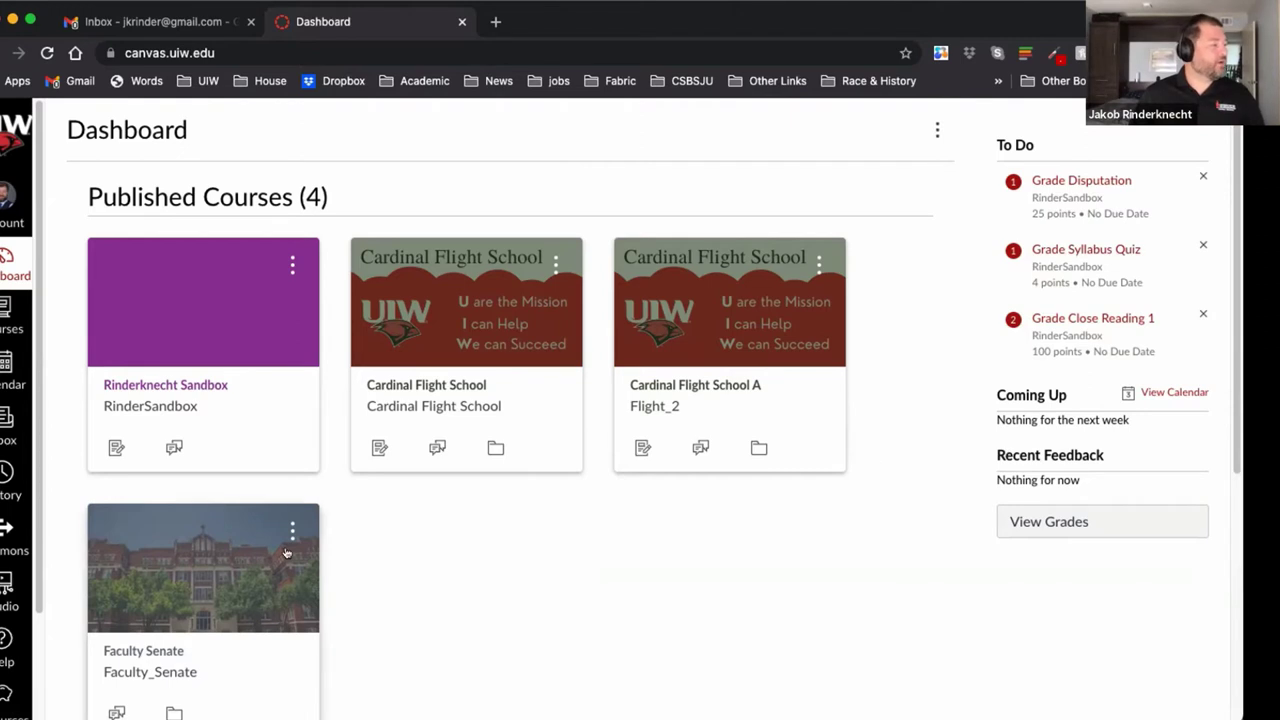
{"action": "scroll", "coordinate": [15, 300], "scroll_direction": "down", "scroll_amount": 1}
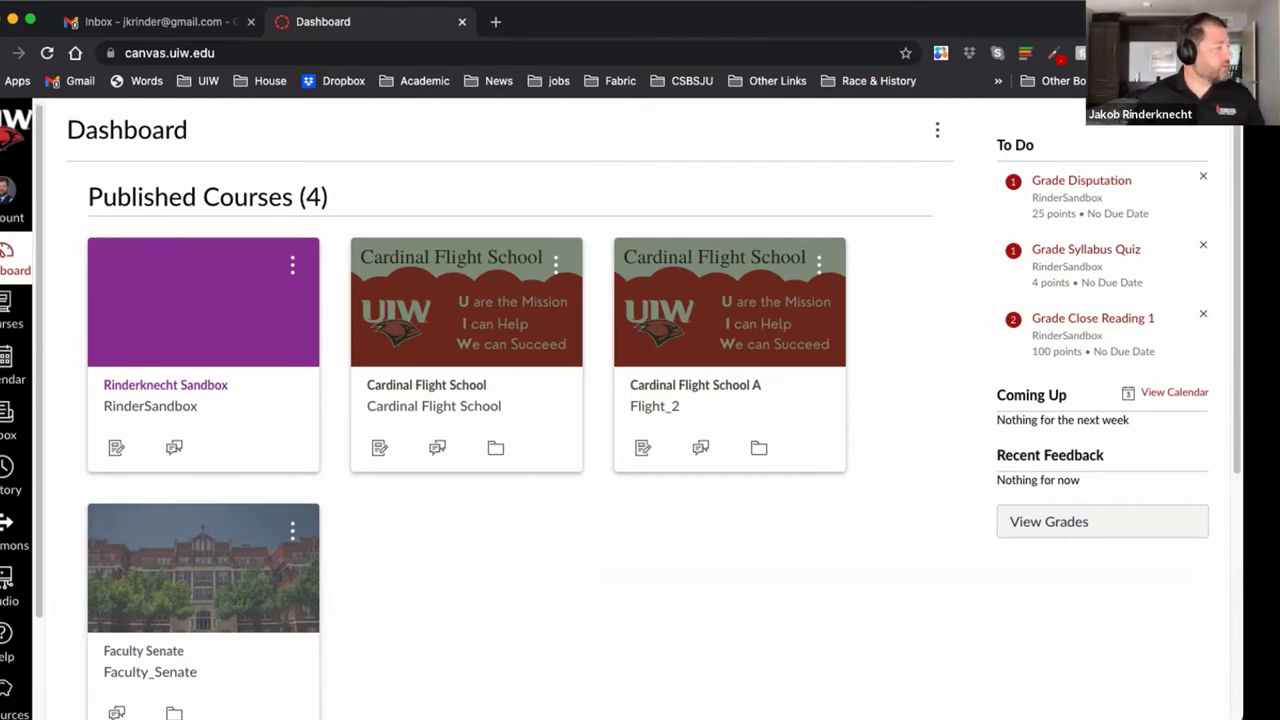
{"action": "left_click", "coordinate": [183, 395]}
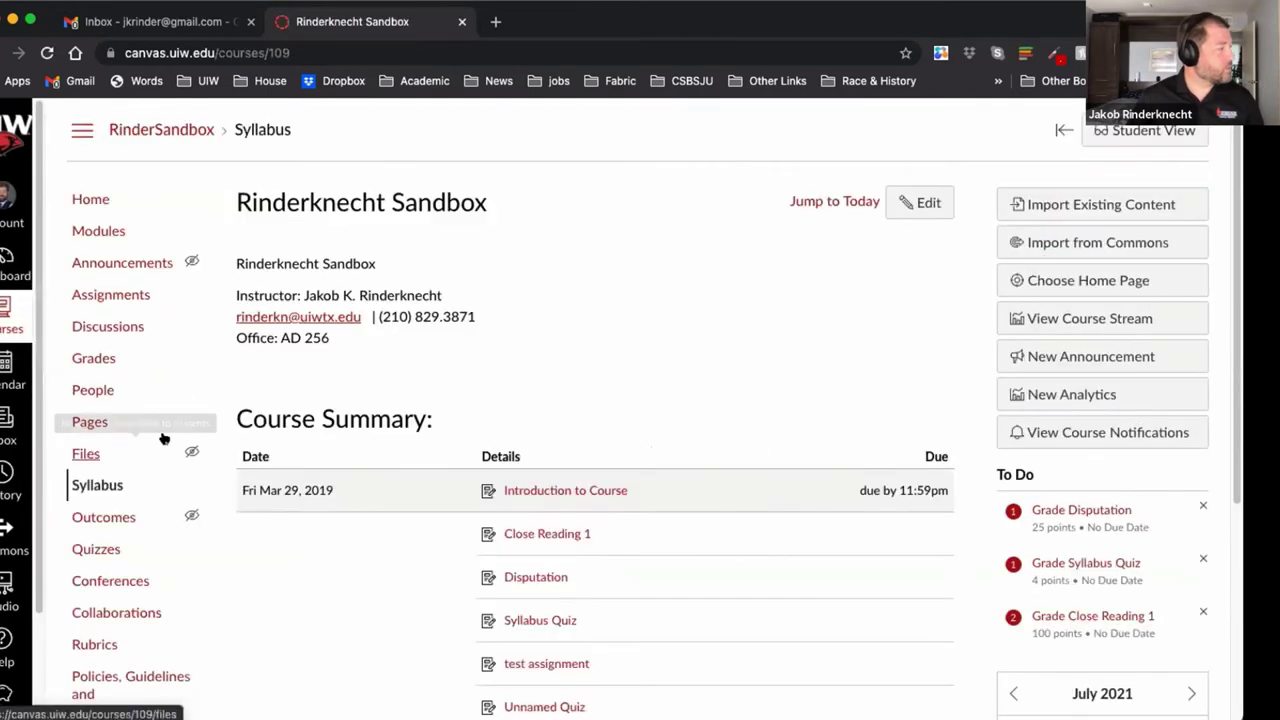
{"action": "left_click", "coordinate": [96, 549]}
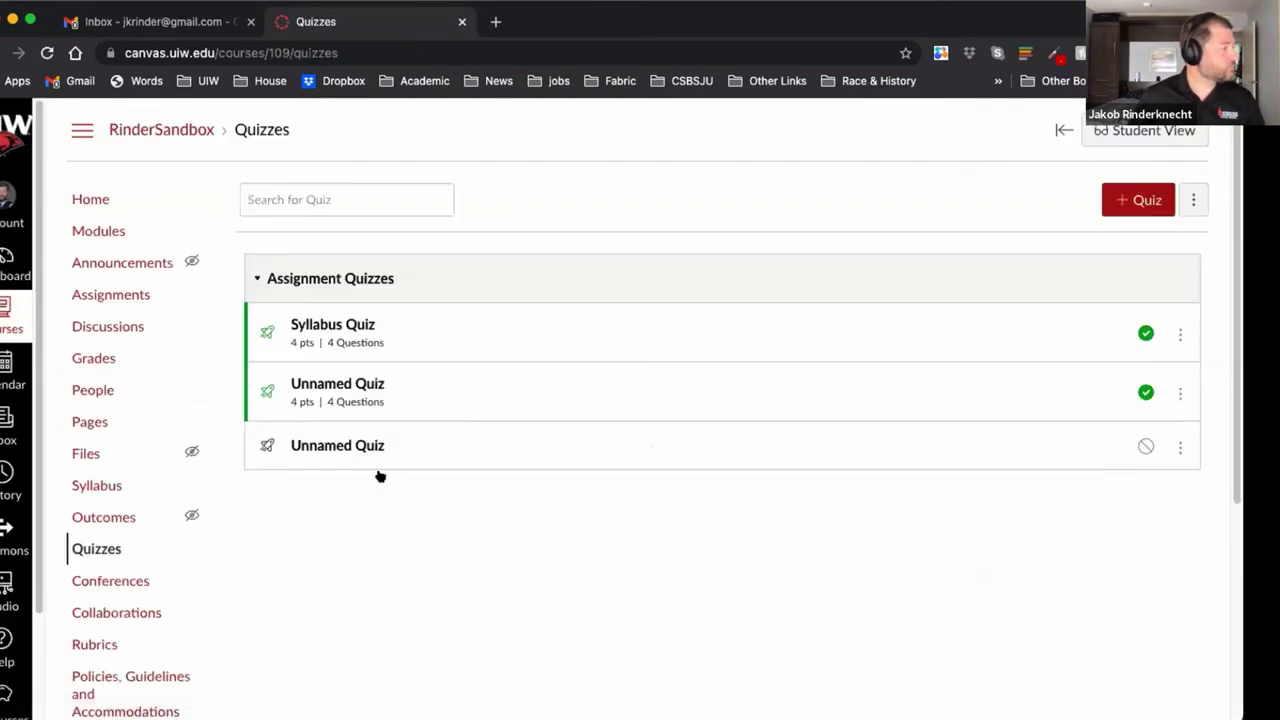
{"action": "left_click", "coordinate": [342, 382]}
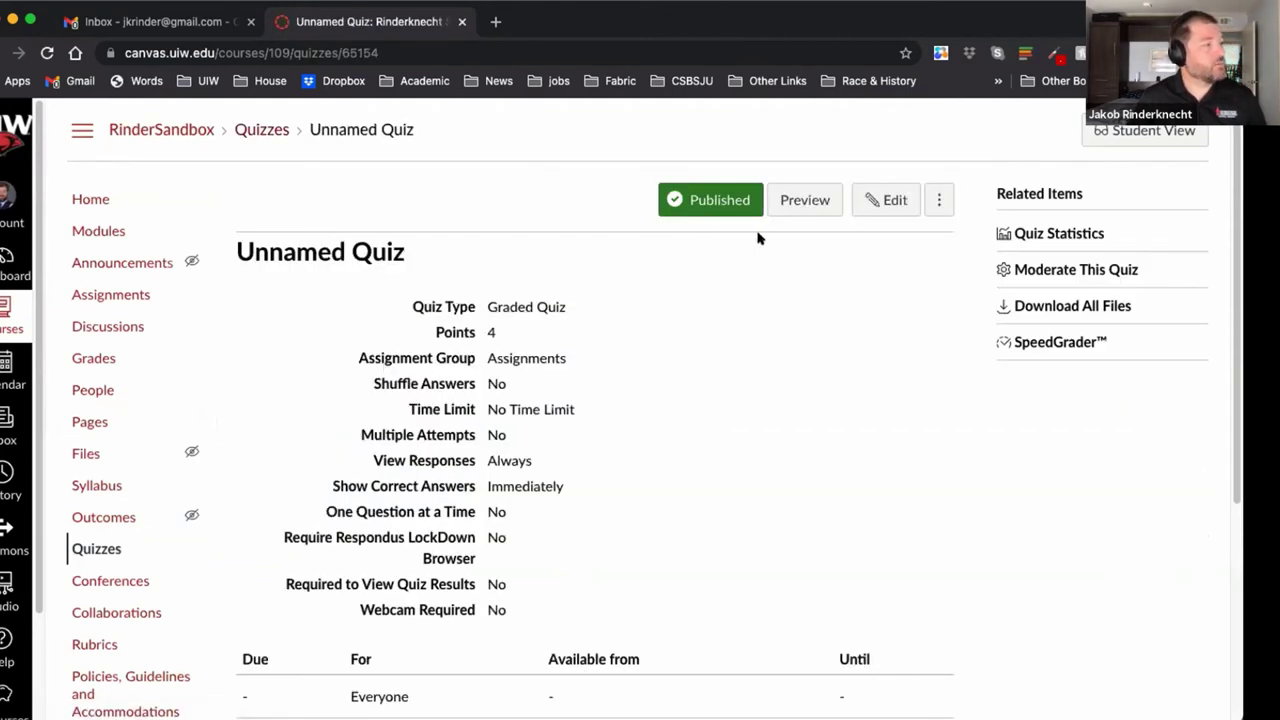
- Edit the quiz's details and rename it as Curriculum Quiz
{"action": "left_click", "coordinate": [880, 200]}
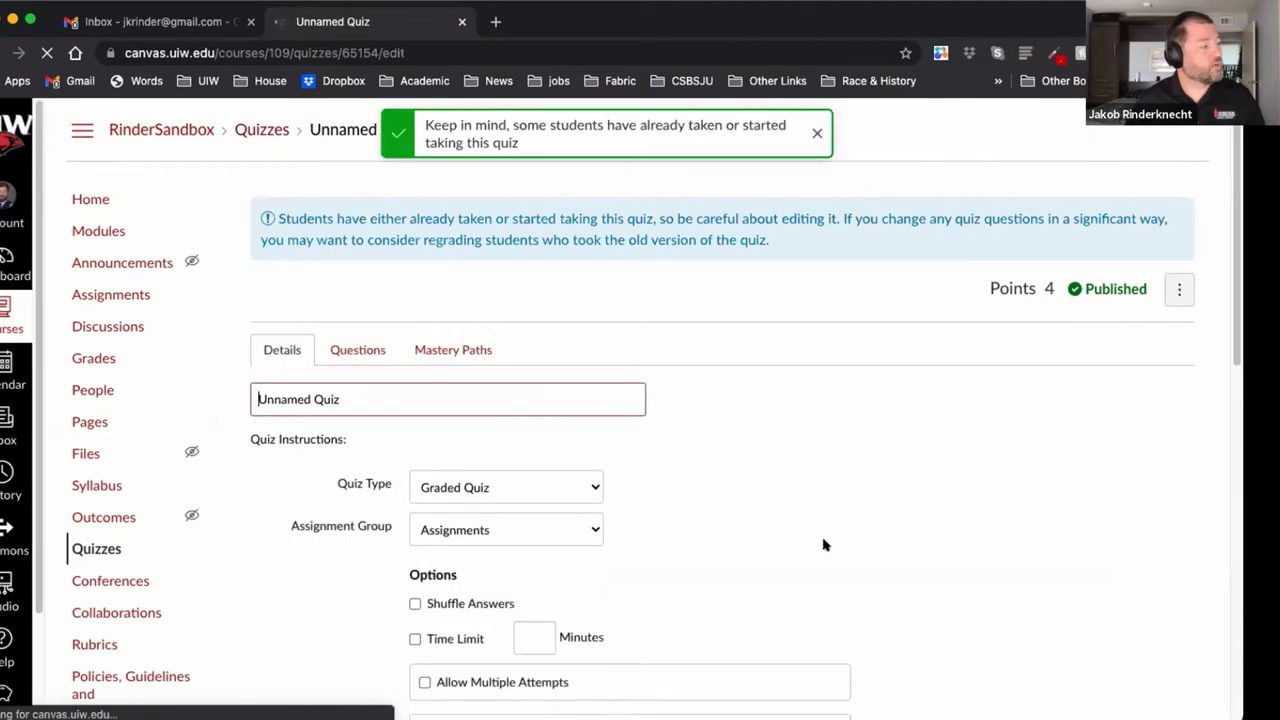
{"action": "scroll", "coordinate": [1022, 532], "scroll_direction": "down", "scroll_amount": 10}
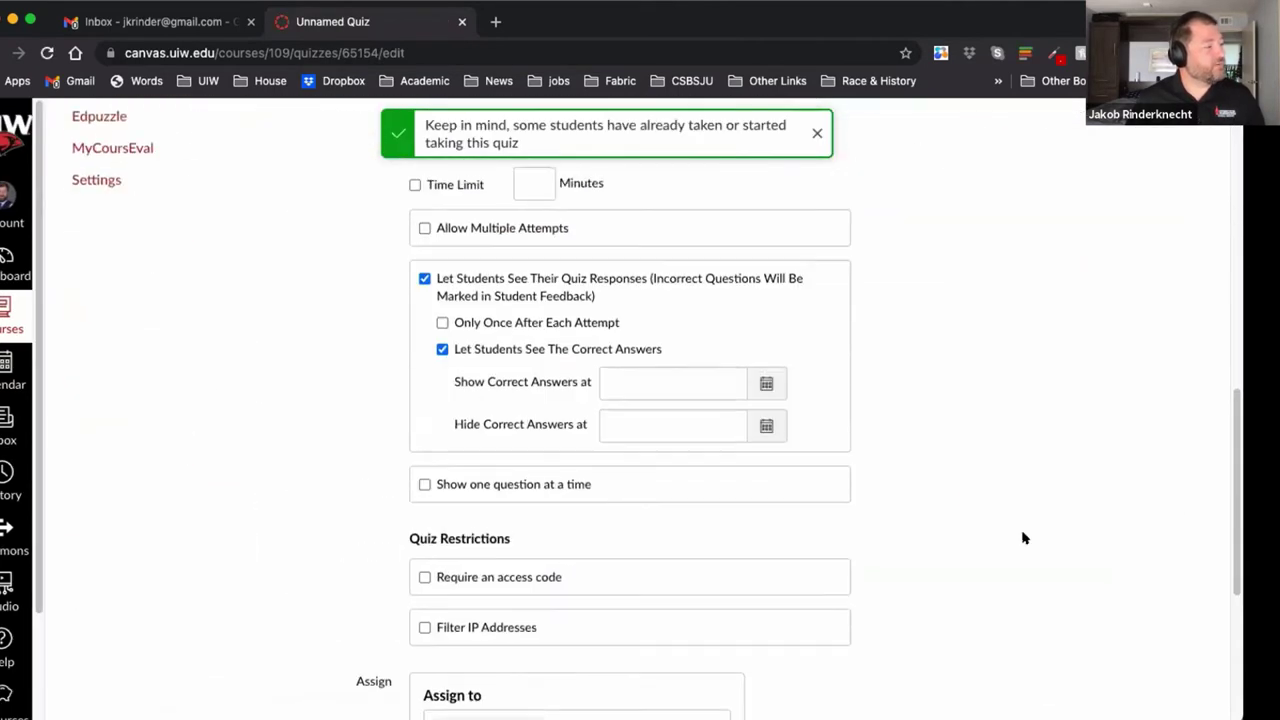
{"action": "scroll", "coordinate": [1023, 535], "scroll_direction": "up", "scroll_amount": 5}
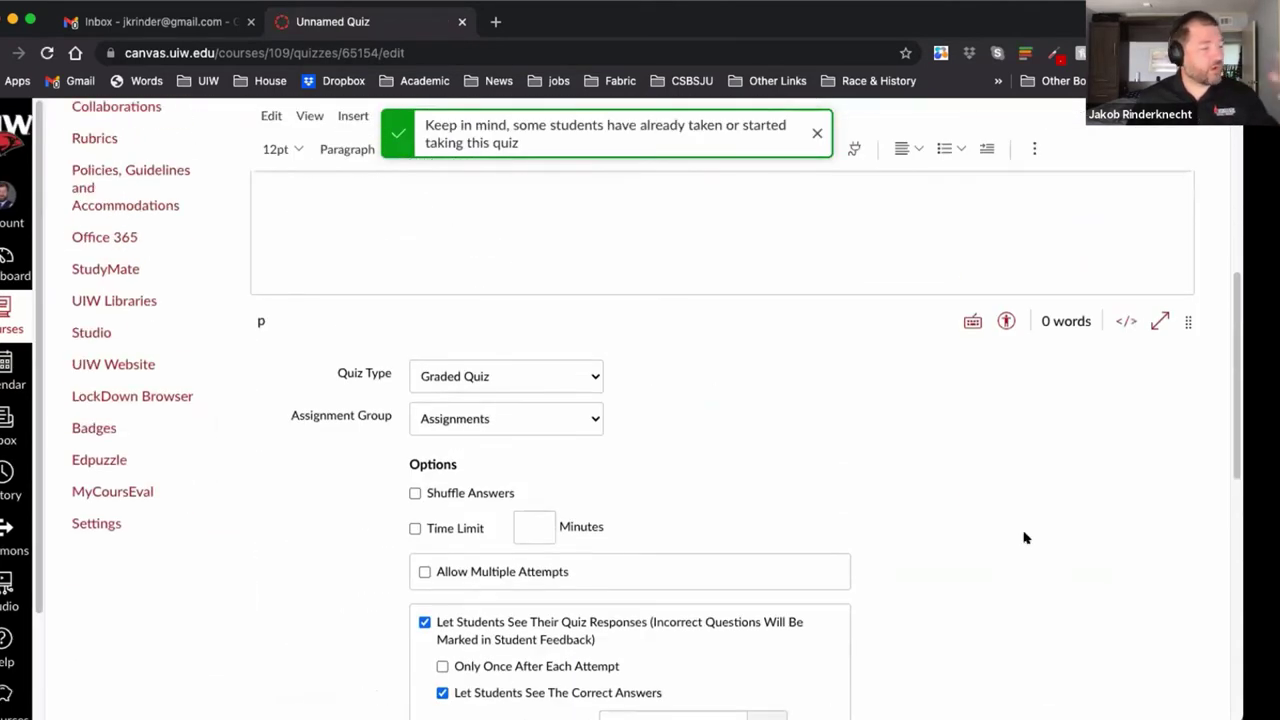
{"action": "scroll", "coordinate": [1022, 534], "scroll_direction": "up", "scroll_amount": 5}
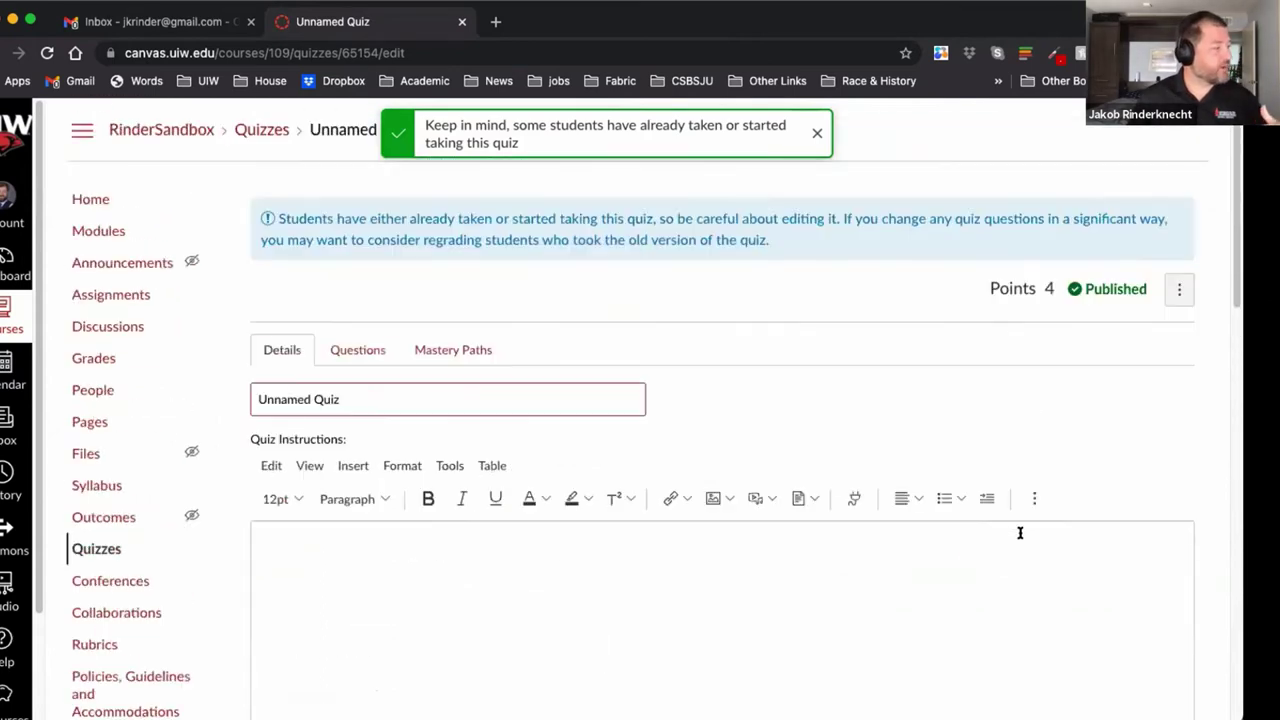
{"action": "triple_click", "coordinate": [358, 394]}
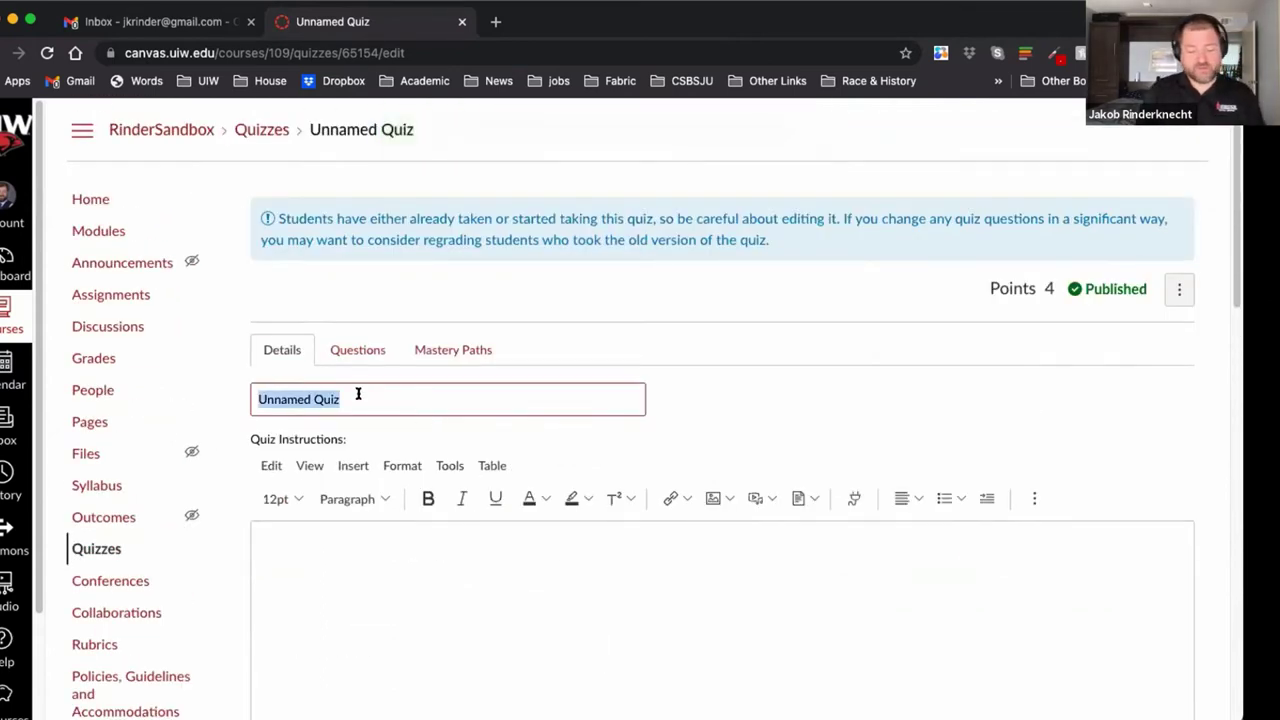
{"action": "type", "text": "Curriculu"}
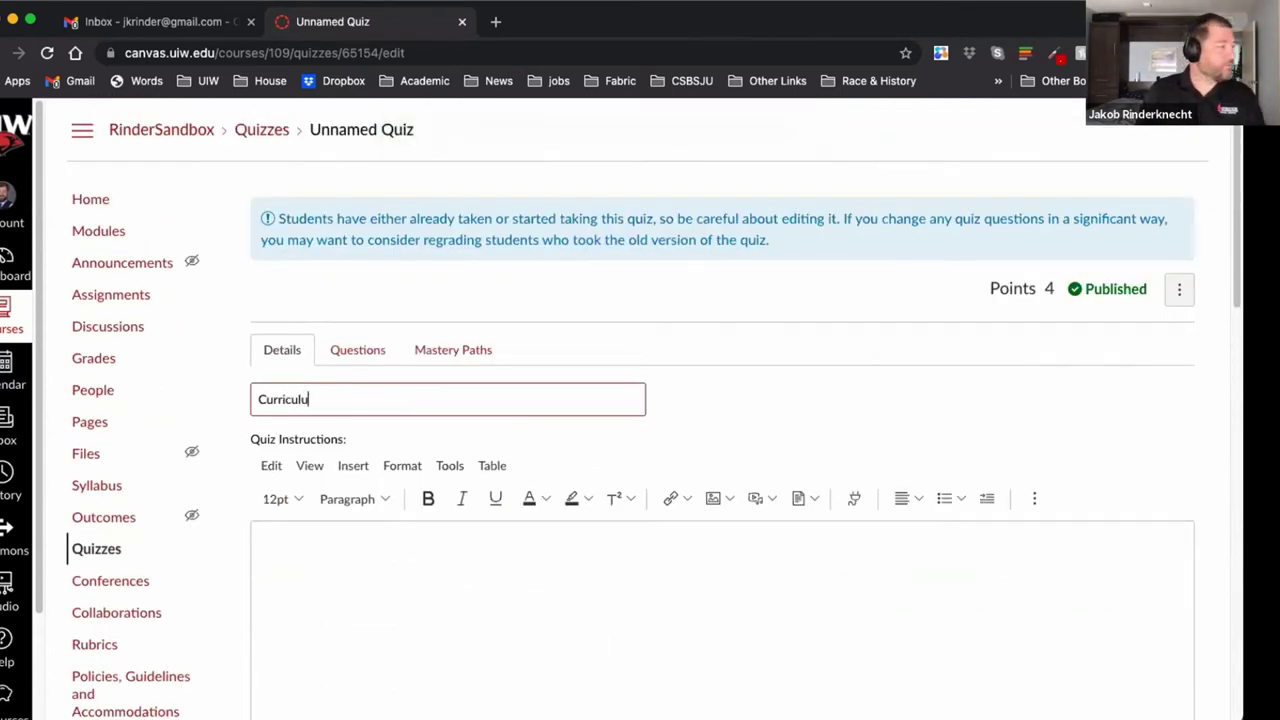
{"action": "type", "text": "m QU"}
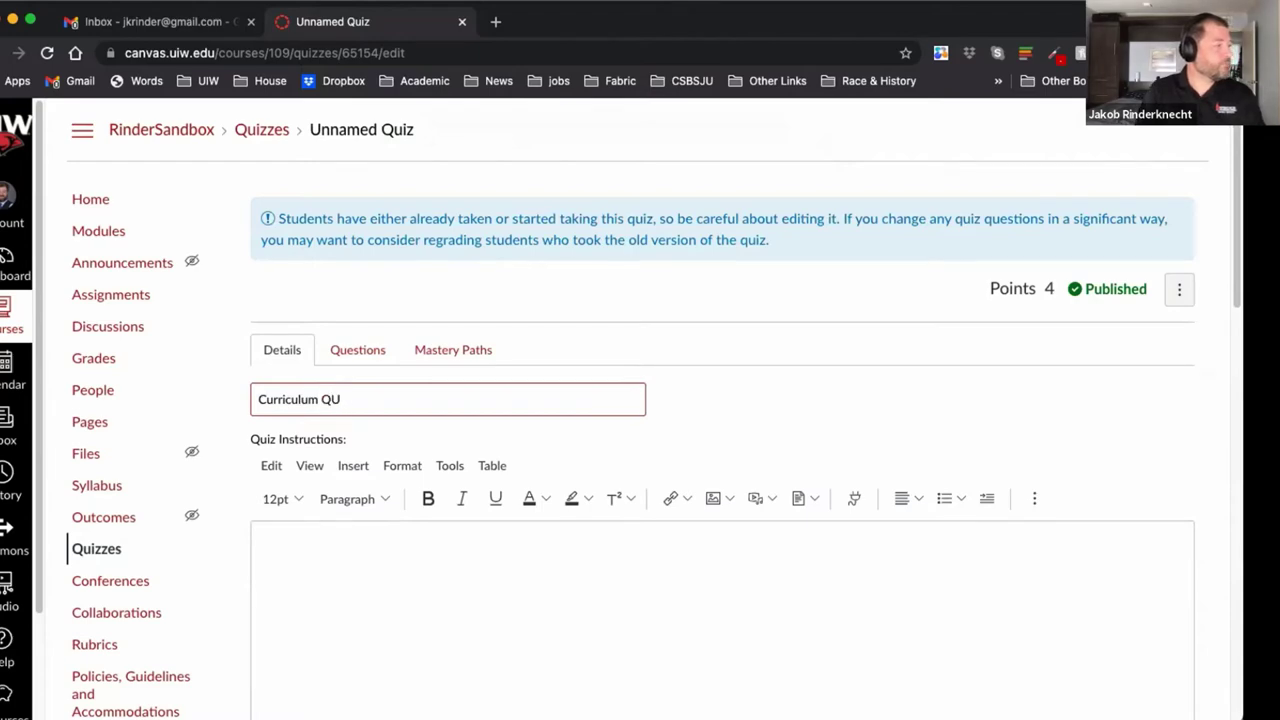
{"action": "type", "text": "icuiz"}
{"action": "left_click", "coordinate": [806, 363]}
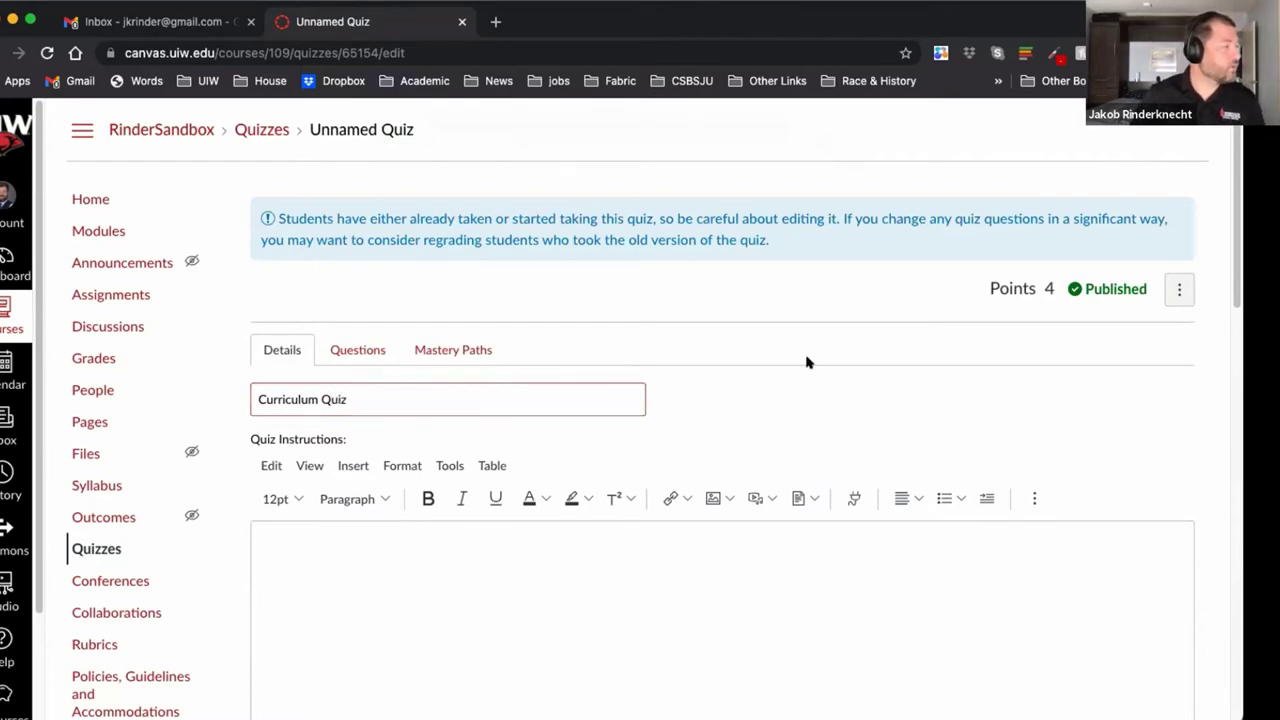
- Add the first two listed students individually to the quiz's assignees alongside everyone else
{"action": "scroll", "coordinate": [800, 427], "scroll_direction": "down", "scroll_amount": 1}
{"action": "scroll", "coordinate": [800, 427], "scroll_direction": "down", "scroll_amount": 5}
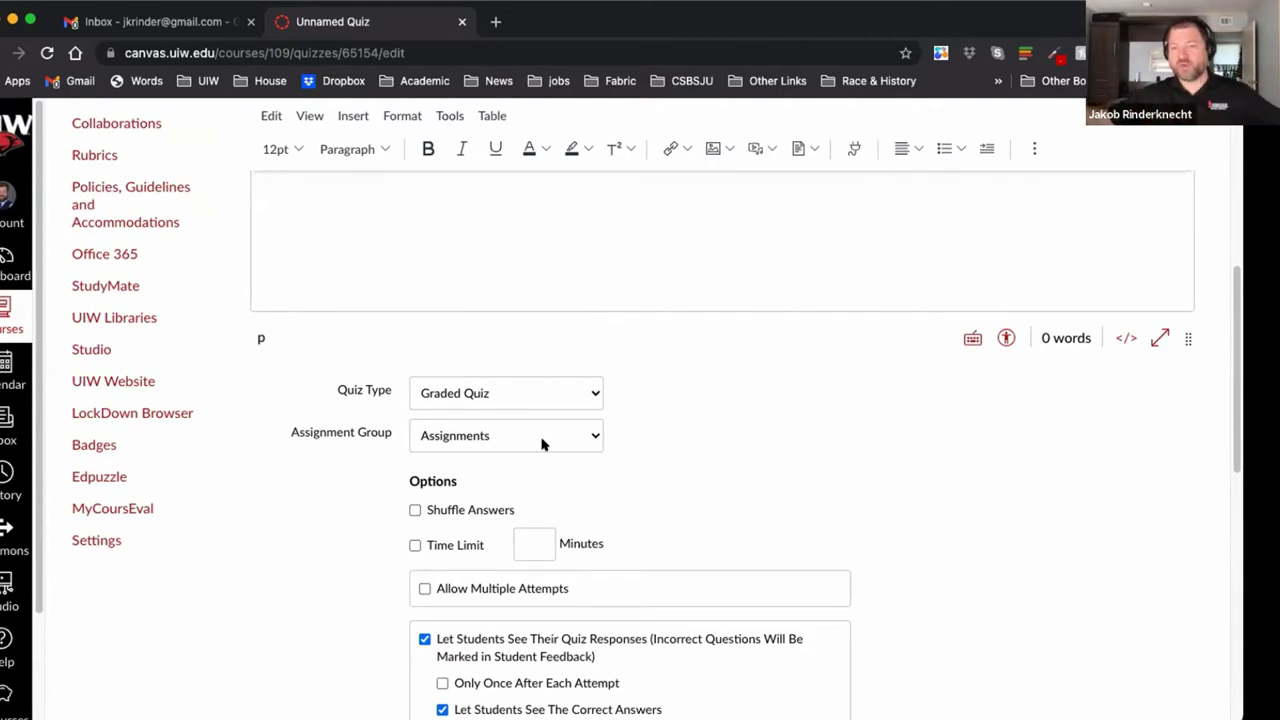
{"action": "scroll", "coordinate": [900, 455], "scroll_direction": "down", "scroll_amount": 5}
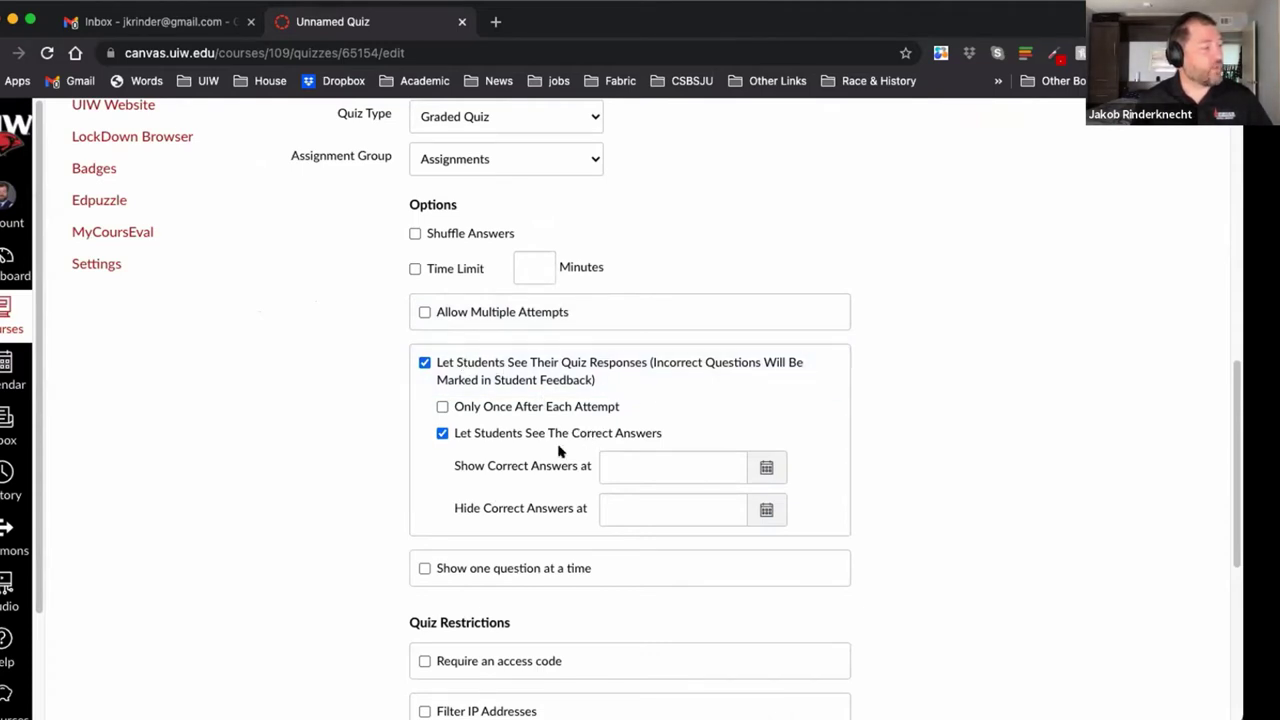
{"action": "scroll", "coordinate": [594, 569], "scroll_direction": "down", "scroll_amount": 4}
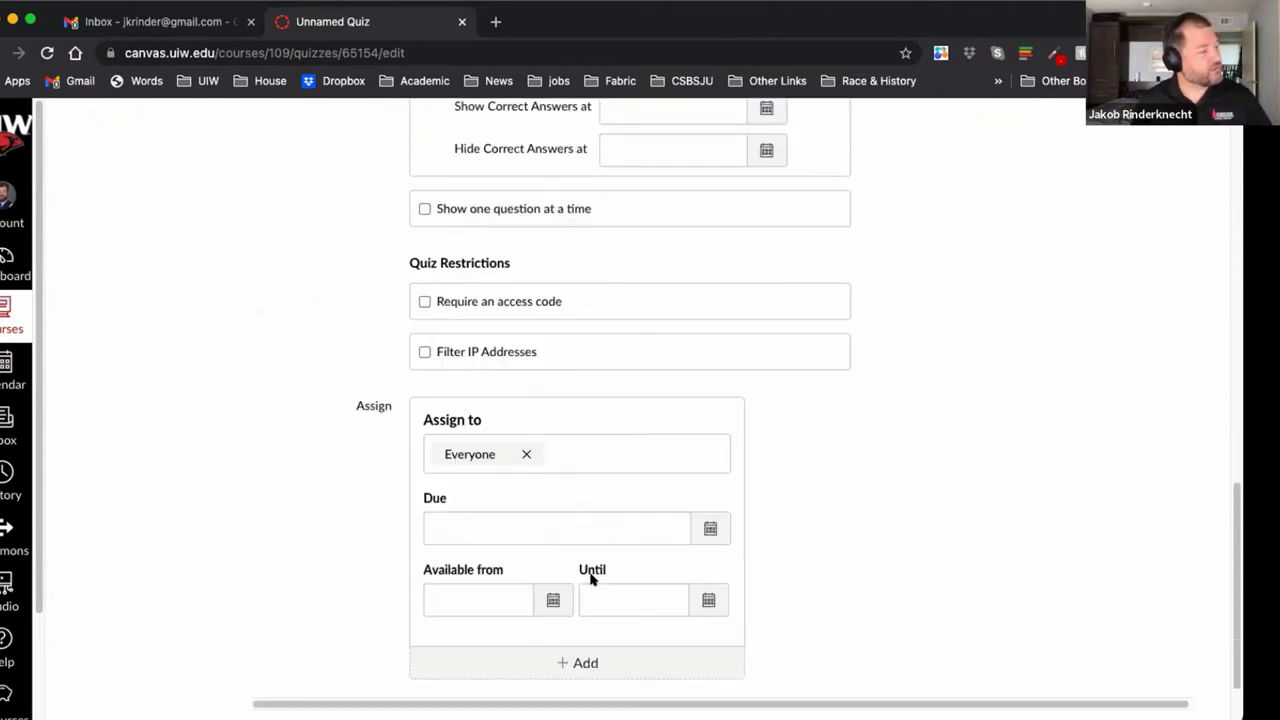
{"action": "scroll", "coordinate": [590, 578], "scroll_direction": "down", "scroll_amount": 1}
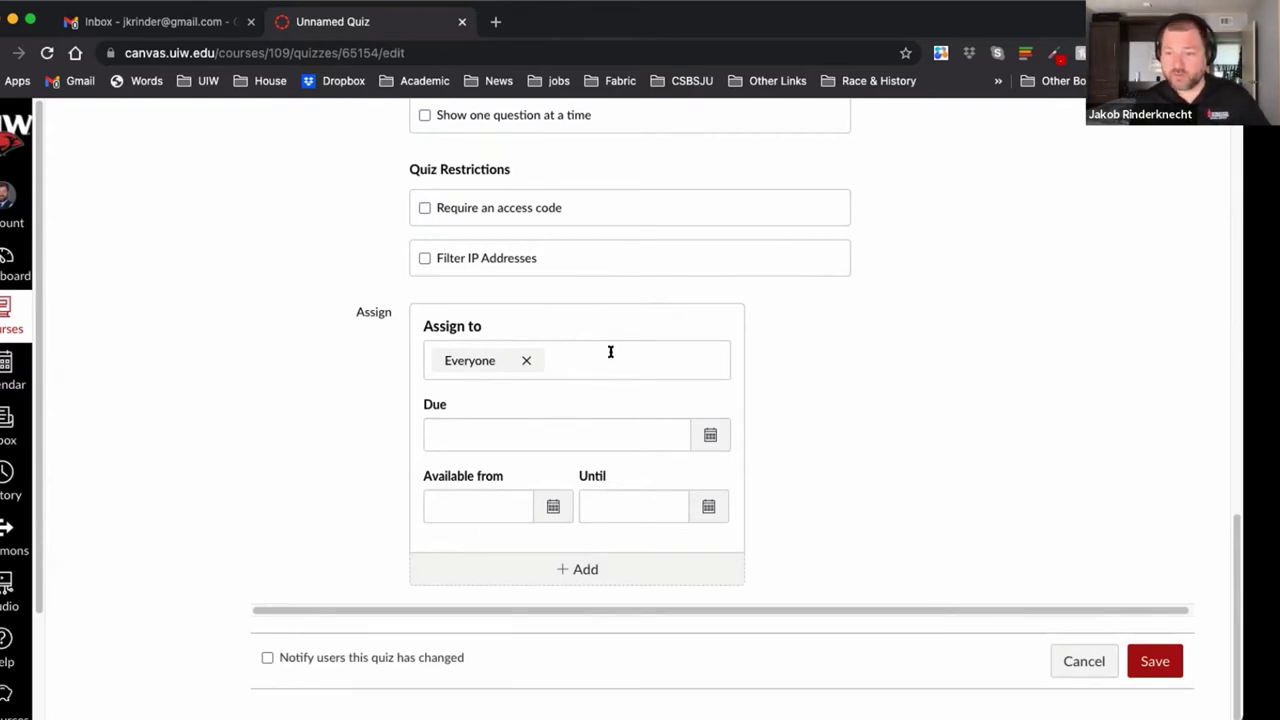
{"action": "left_click", "coordinate": [547, 360]}
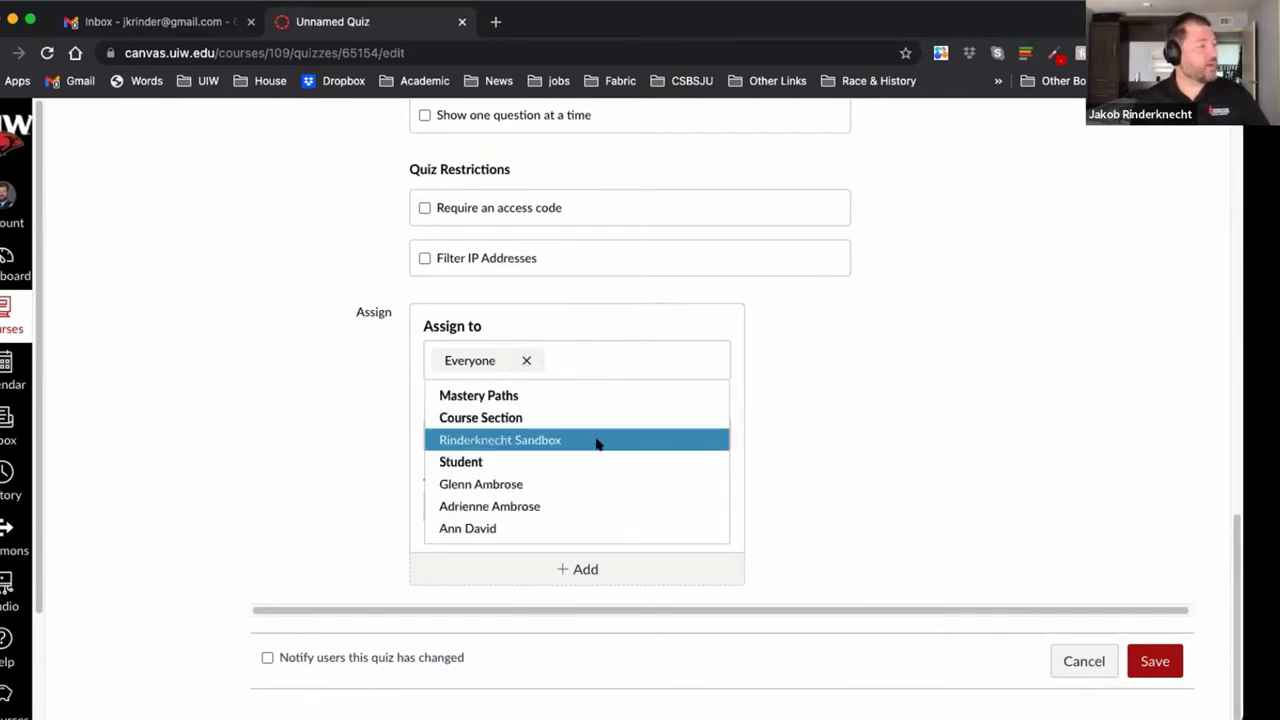
{"action": "left_click", "coordinate": [603, 483]}
{"action": "left_click", "coordinate": [740, 346]}
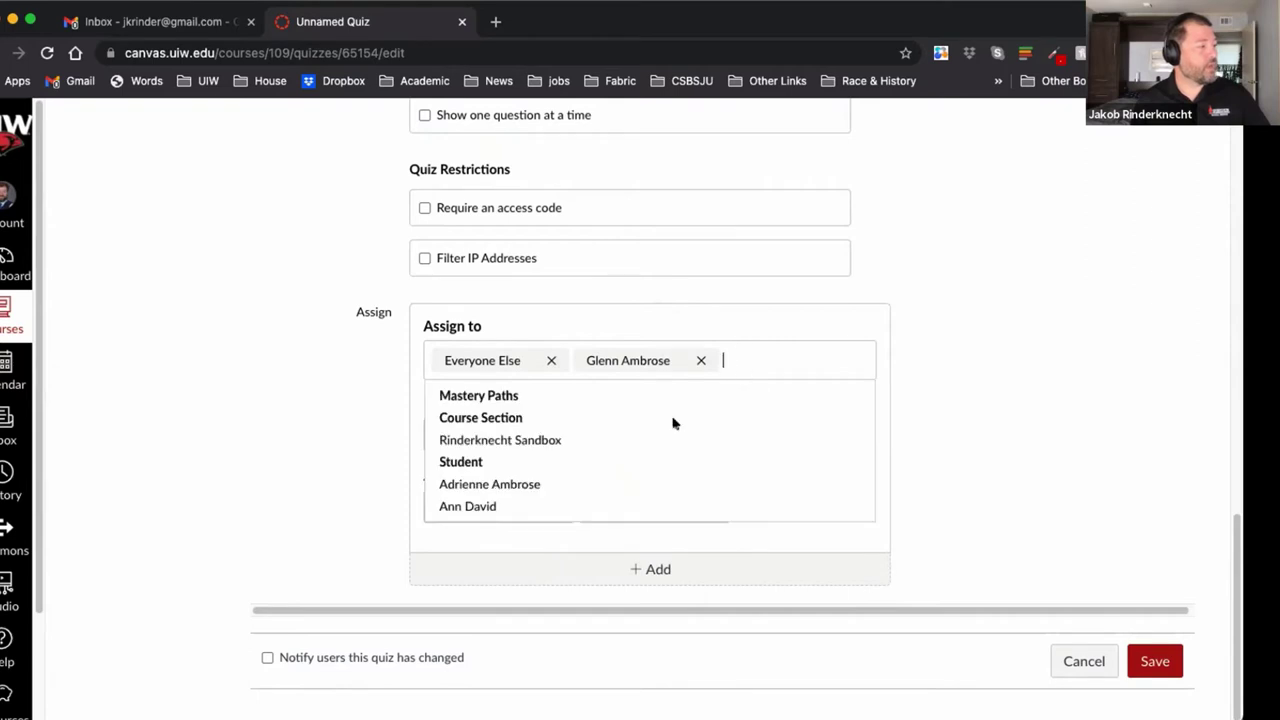
{"action": "left_click", "coordinate": [600, 486]}
{"action": "left_click", "coordinate": [749, 362]}
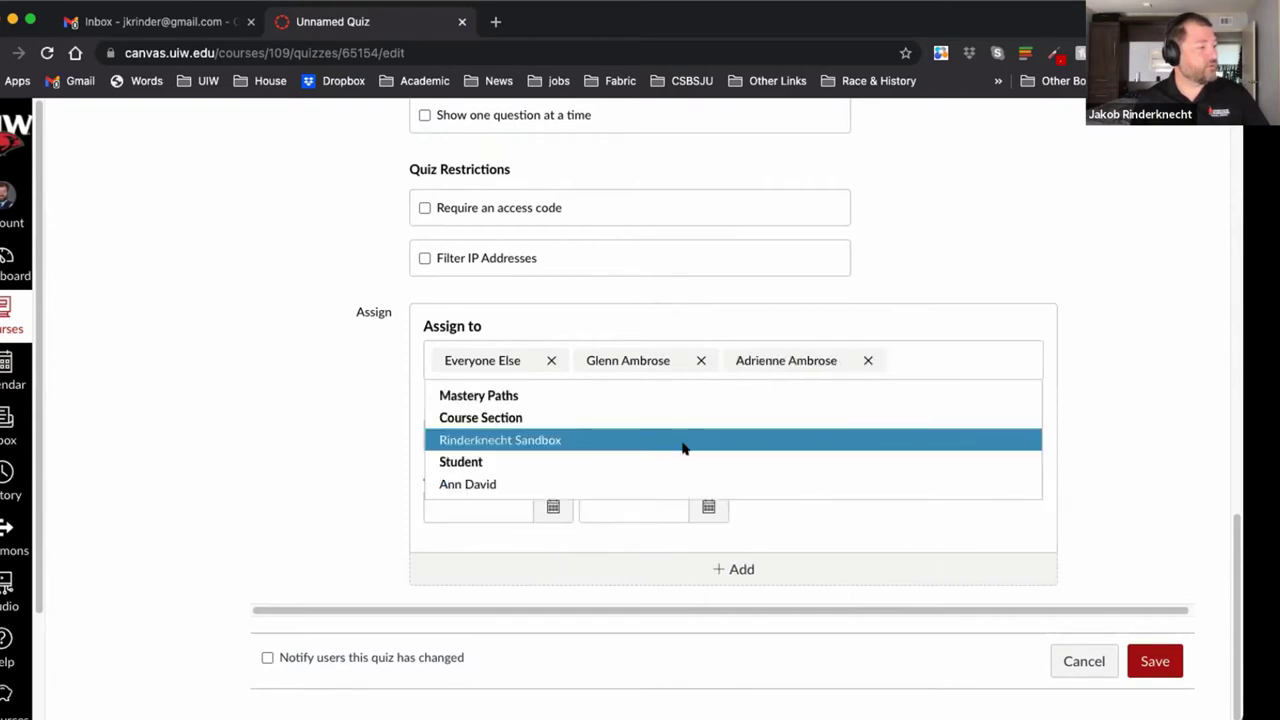
{"action": "left_click", "coordinate": [1127, 515]}
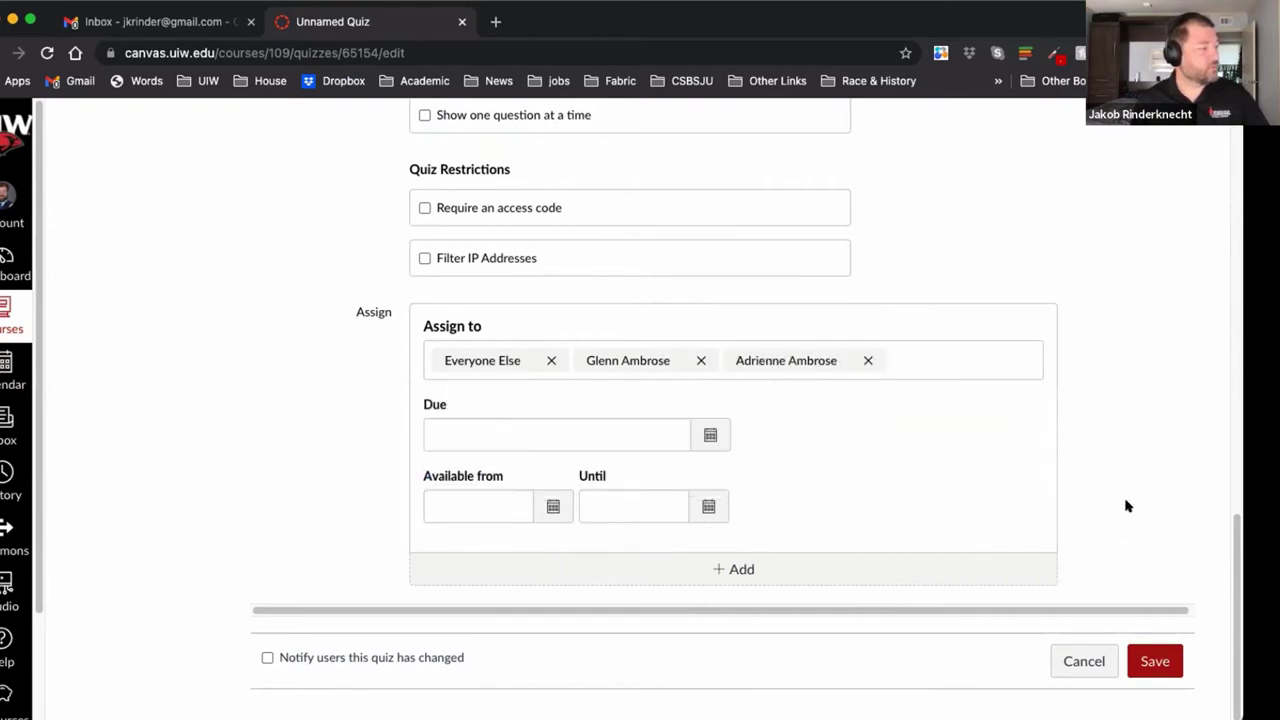
- Remove Everyone Else from the quiz's assignees and set the two remaining students' due date to July 23, 2021
{"action": "left_click", "coordinate": [551, 360]}
{"action": "left_click", "coordinate": [1070, 390]}
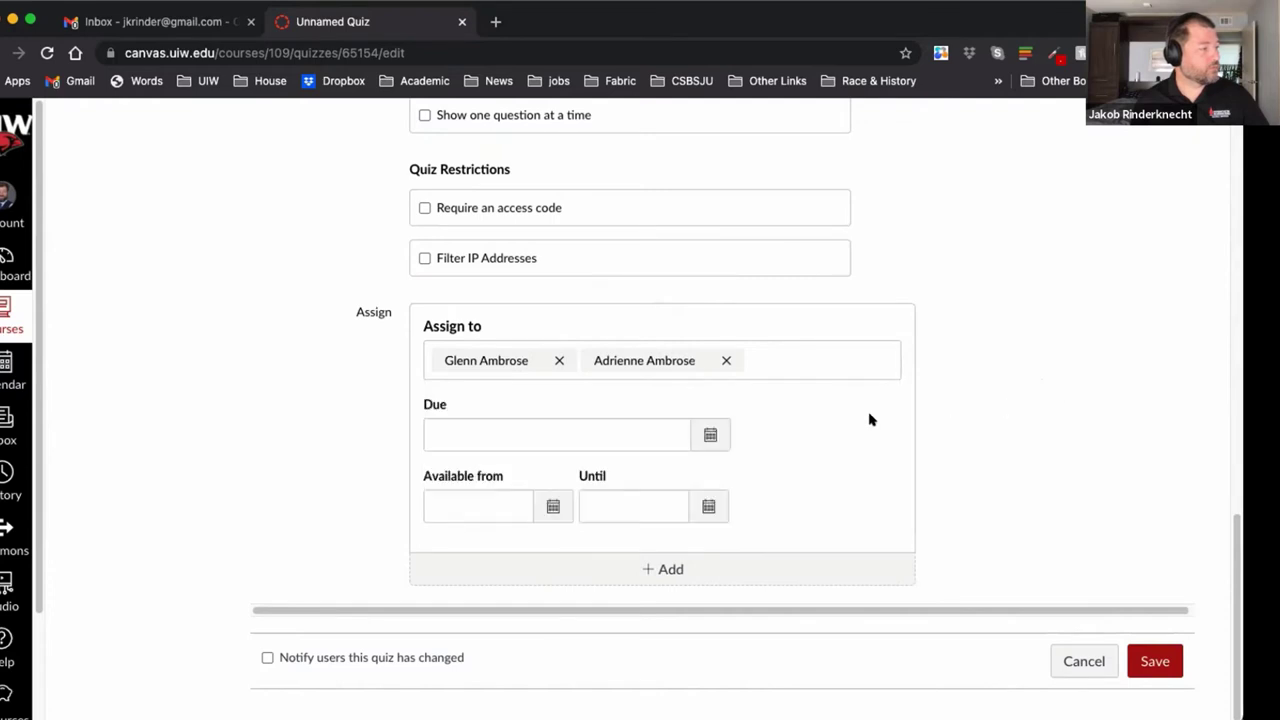
{"action": "left_click", "coordinate": [710, 434]}
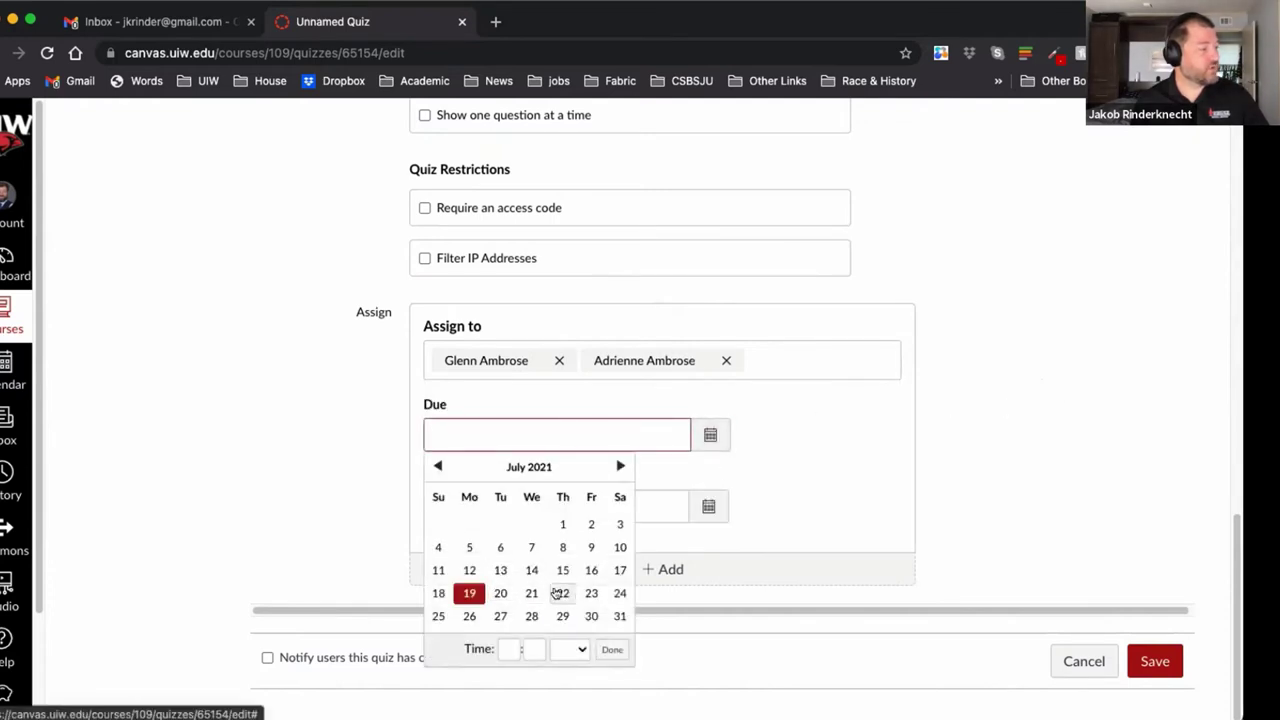
{"action": "left_click", "coordinate": [591, 593]}
{"action": "left_click", "coordinate": [1070, 422]}
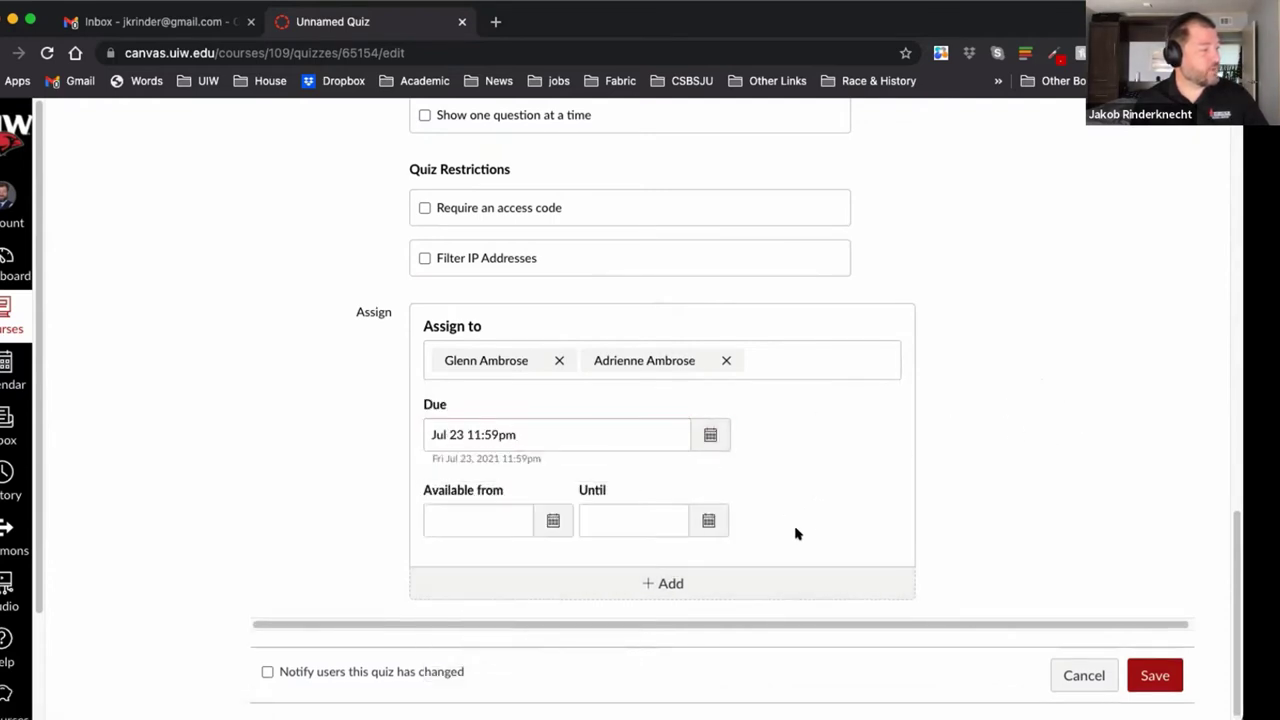
- Add a second assignment block for the first student offered, with a due date of July 26, 2021
{"action": "left_click", "coordinate": [657, 583]}
{"action": "scroll", "coordinate": [640, 585], "scroll_direction": "down", "scroll_amount": 3}
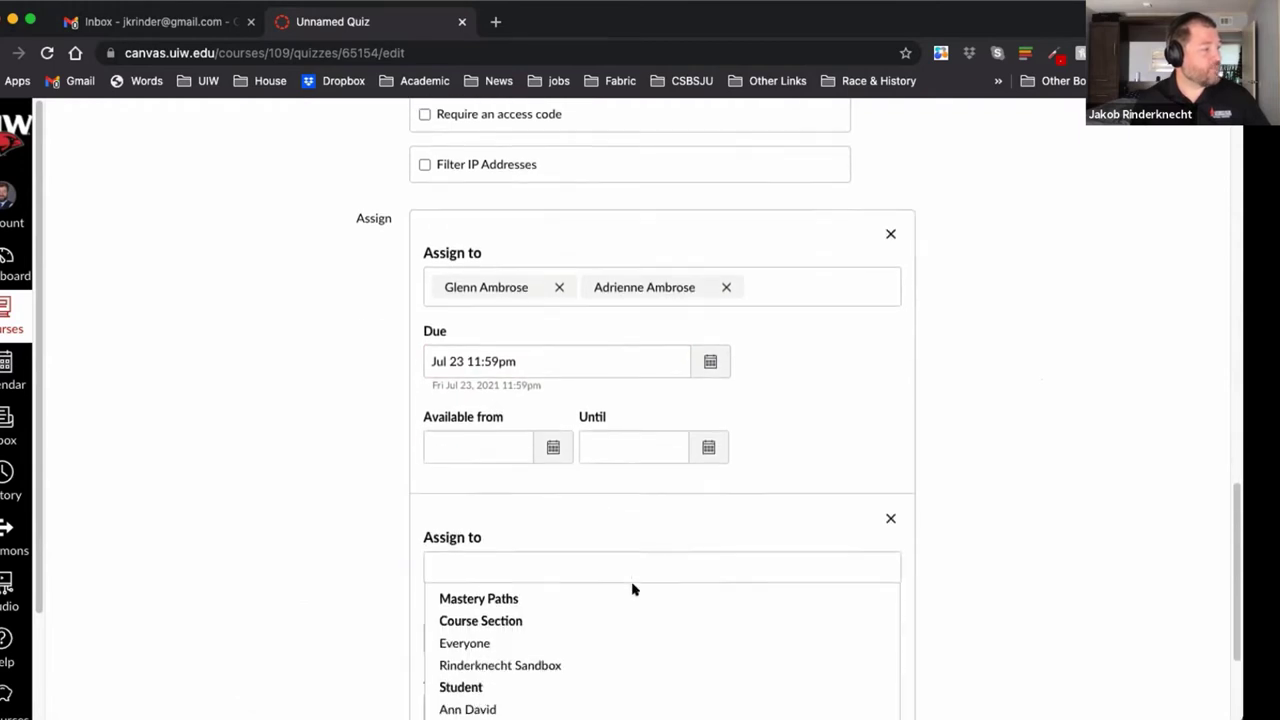
{"action": "left_click", "coordinate": [611, 655]}
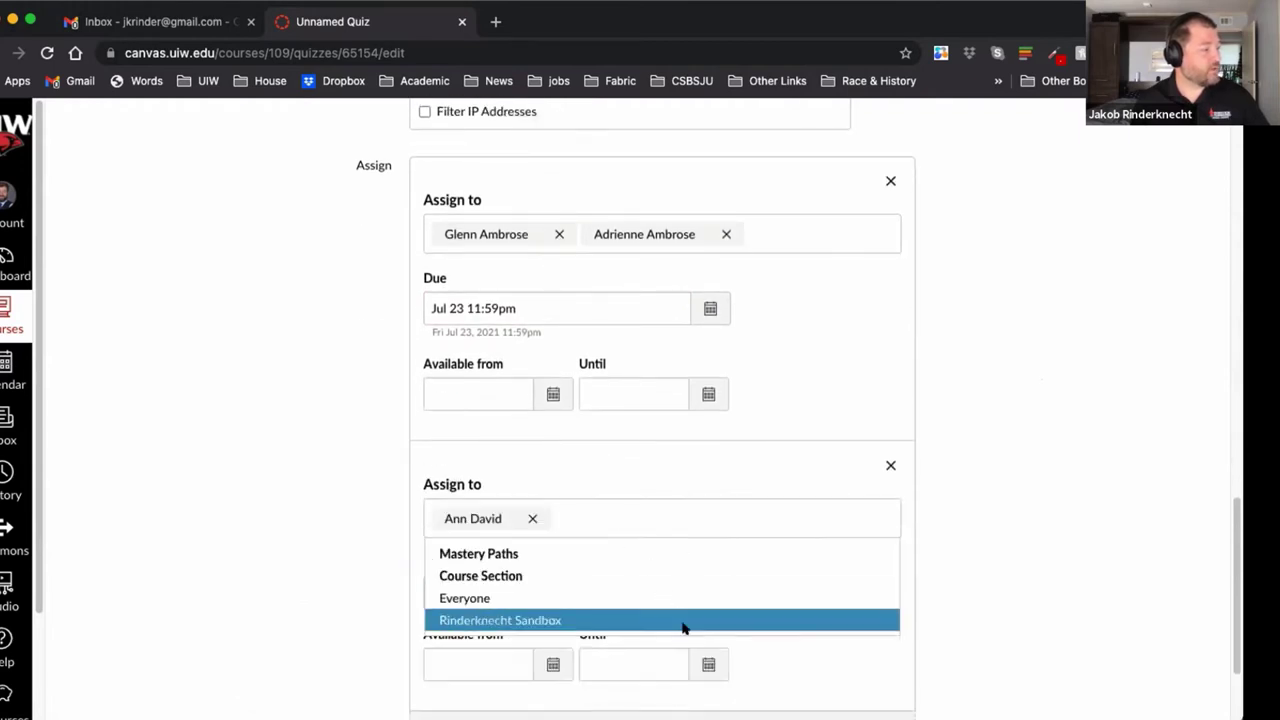
{"action": "scroll", "coordinate": [1051, 586], "scroll_direction": "down", "scroll_amount": 3}
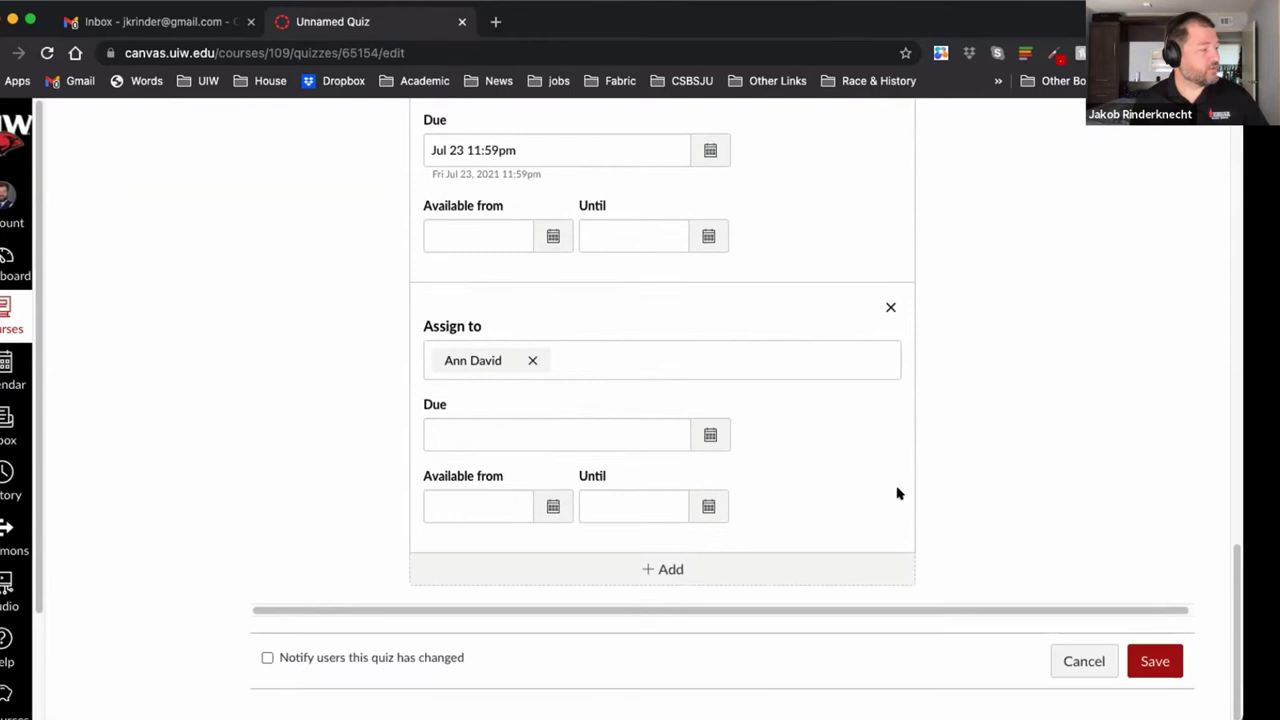
{"action": "left_click", "coordinate": [710, 434]}
{"action": "left_click", "coordinate": [469, 616]}
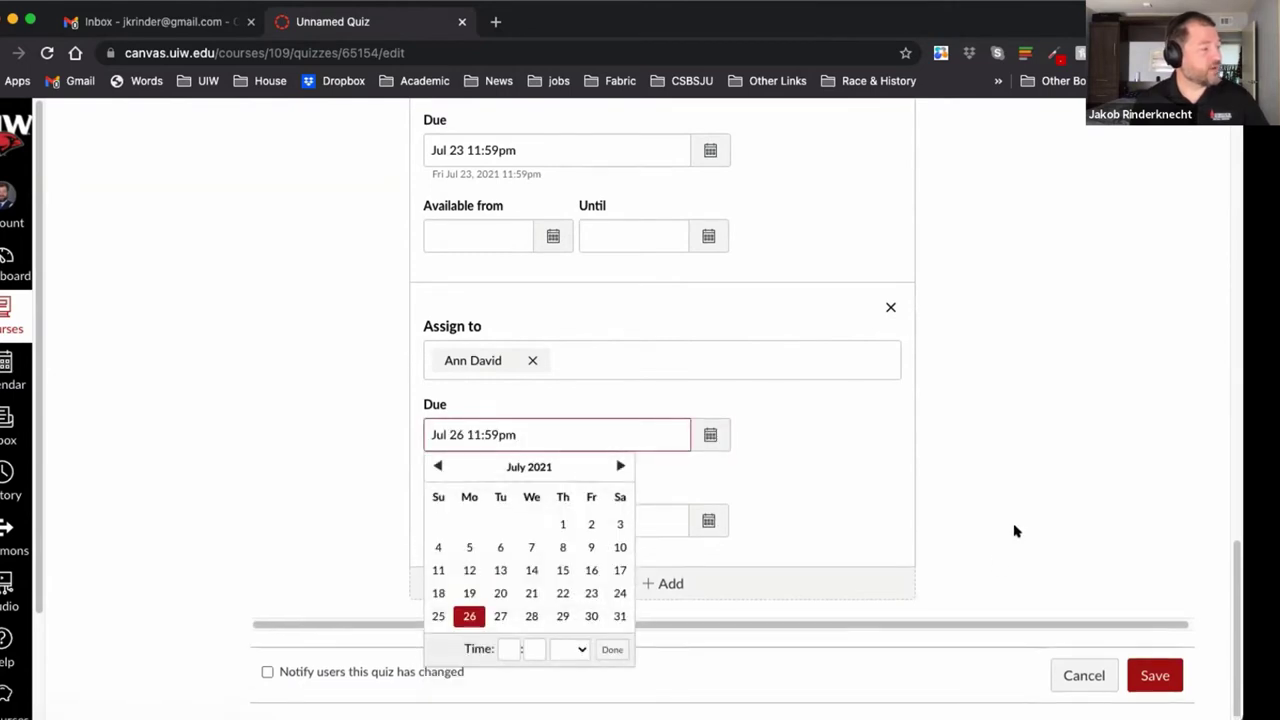
{"action": "left_click", "coordinate": [601, 649]}
{"action": "scroll", "coordinate": [925, 483], "scroll_direction": "up", "scroll_amount": 2}
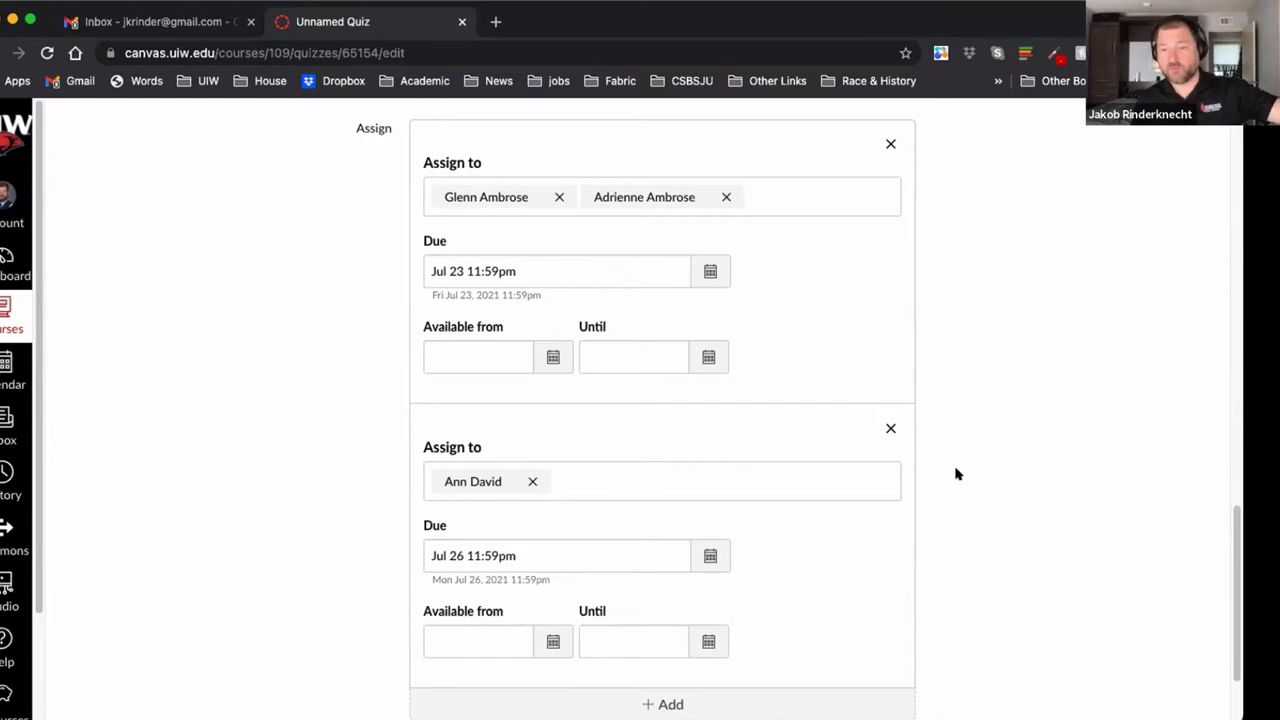
- Switch to the quiz's questions and open the "C Change" multiple choice question for editing
{"action": "scroll", "coordinate": [952, 477], "scroll_direction": "up", "scroll_amount": 20}
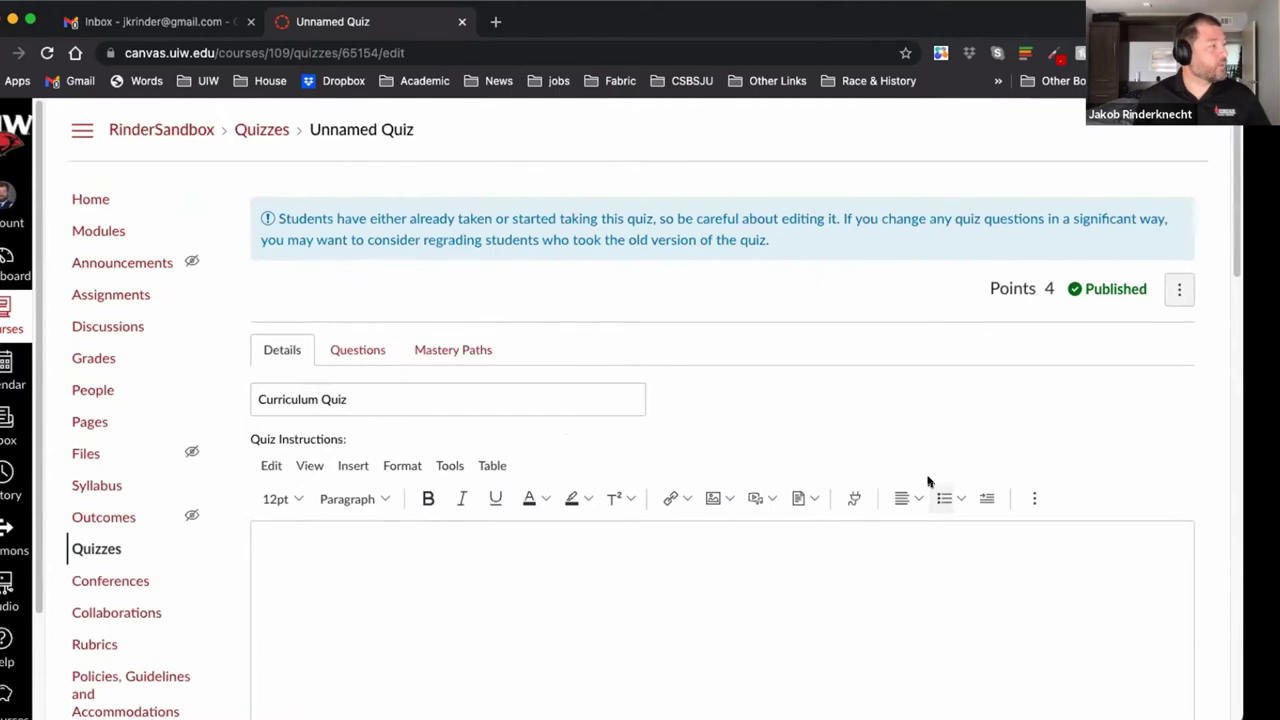
{"action": "scroll", "coordinate": [927, 481], "scroll_direction": "down", "scroll_amount": 4}
{"action": "scroll", "coordinate": [926, 480], "scroll_direction": "up", "scroll_amount": 4}
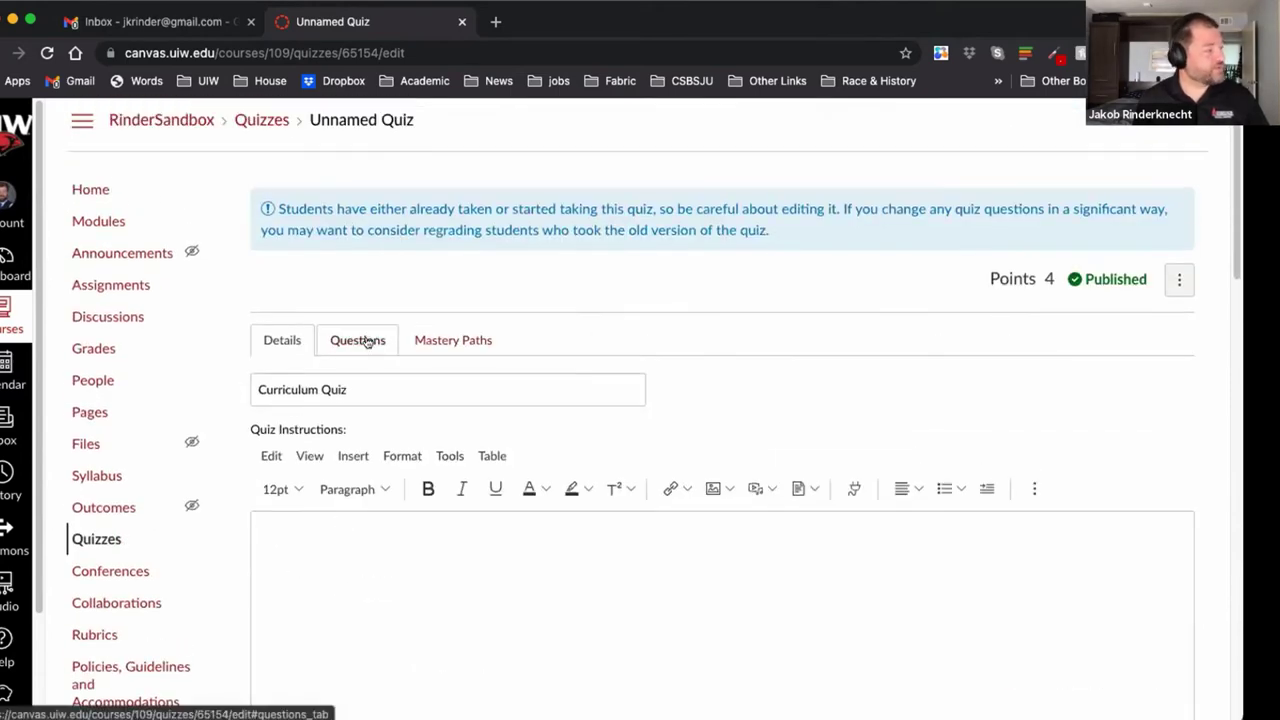
{"action": "left_click", "coordinate": [342, 339]}
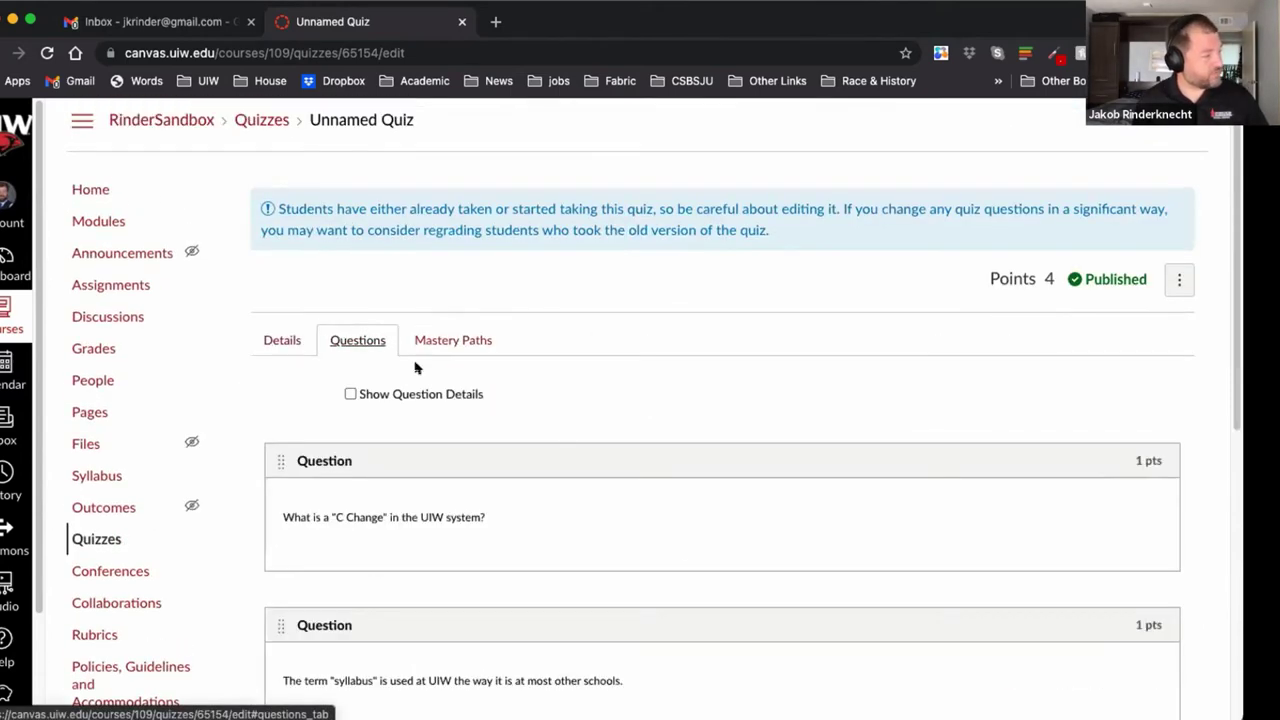
{"action": "scroll", "coordinate": [683, 546], "scroll_direction": "down", "scroll_amount": 6}
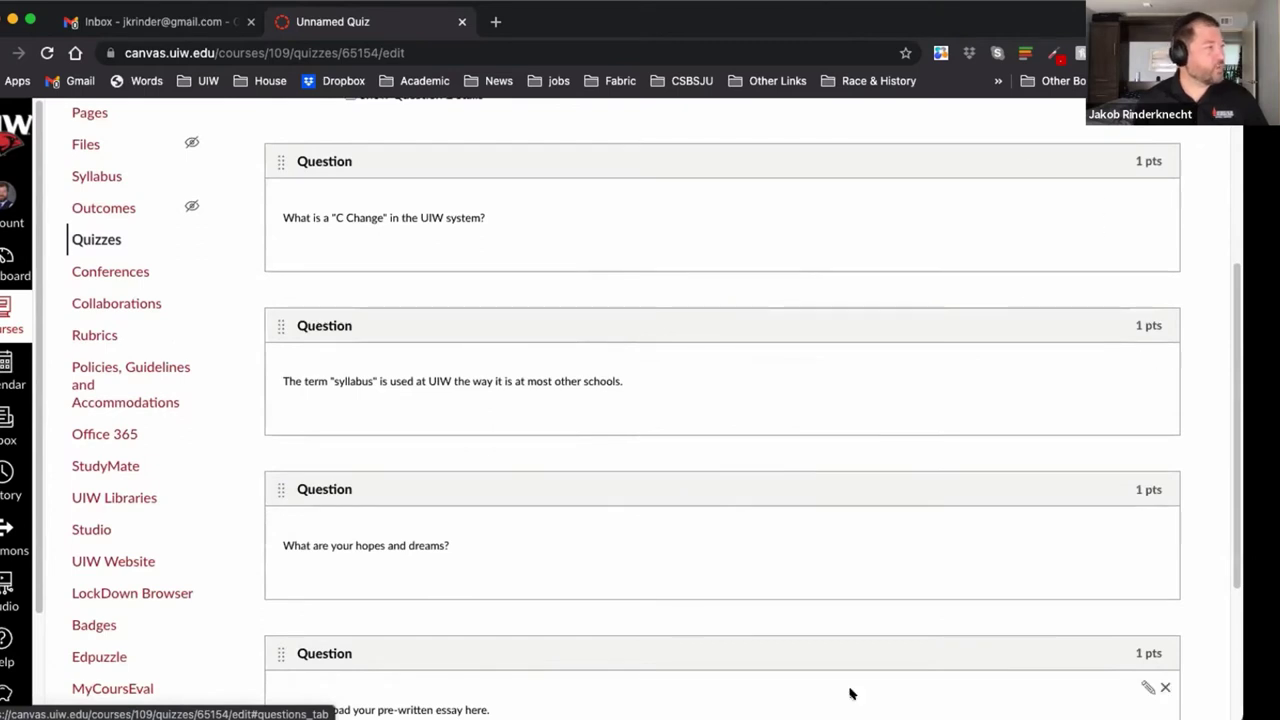
{"action": "left_click", "coordinate": [1147, 193]}
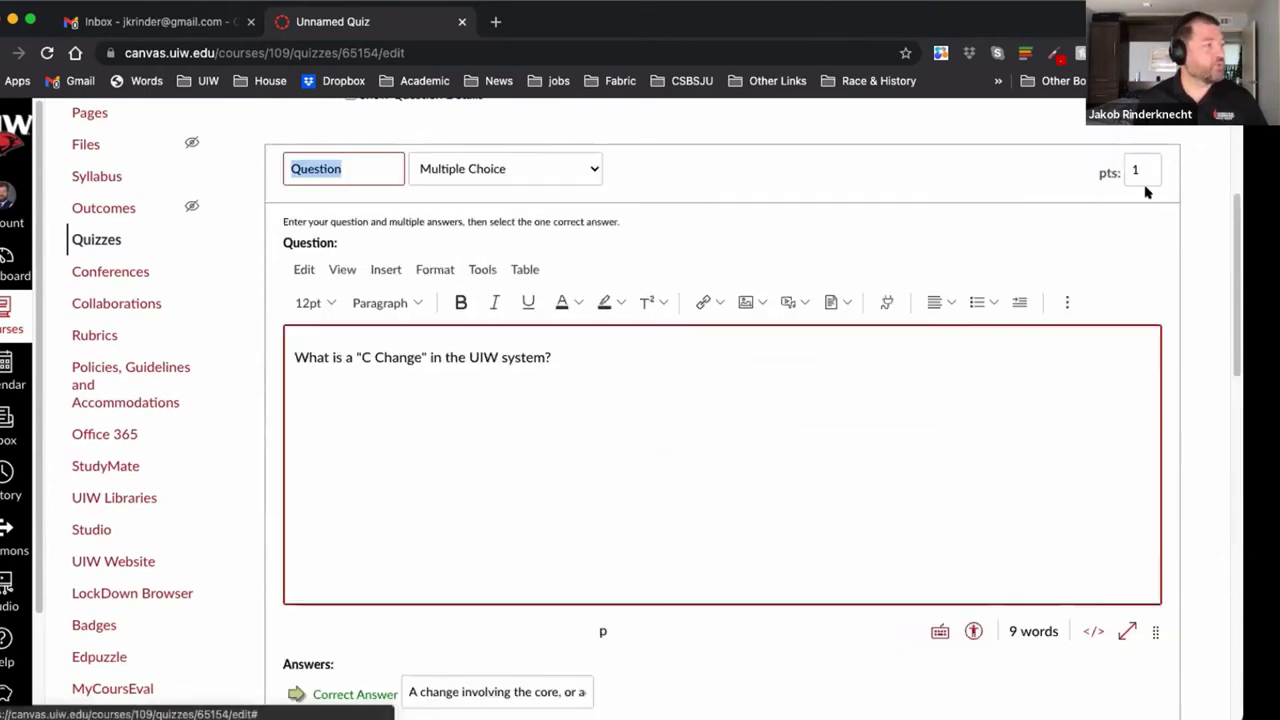
- Examine the "C Change" question's text, point value, correct and possible answers, and feedback comment boxes
{"action": "scroll", "coordinate": [940, 445], "scroll_direction": "down", "scroll_amount": 1}
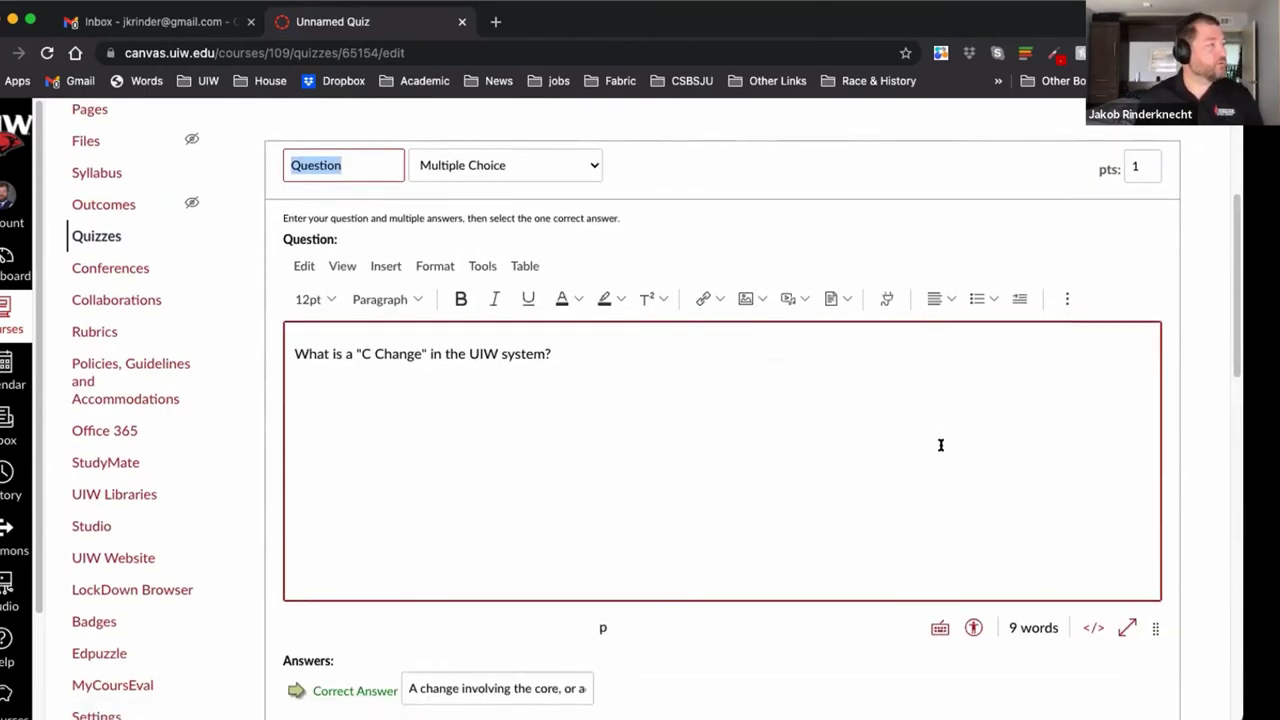
{"action": "scroll", "coordinate": [940, 445], "scroll_direction": "down", "scroll_amount": 4}
{"action": "scroll", "coordinate": [940, 445], "scroll_direction": "up", "scroll_amount": 6}
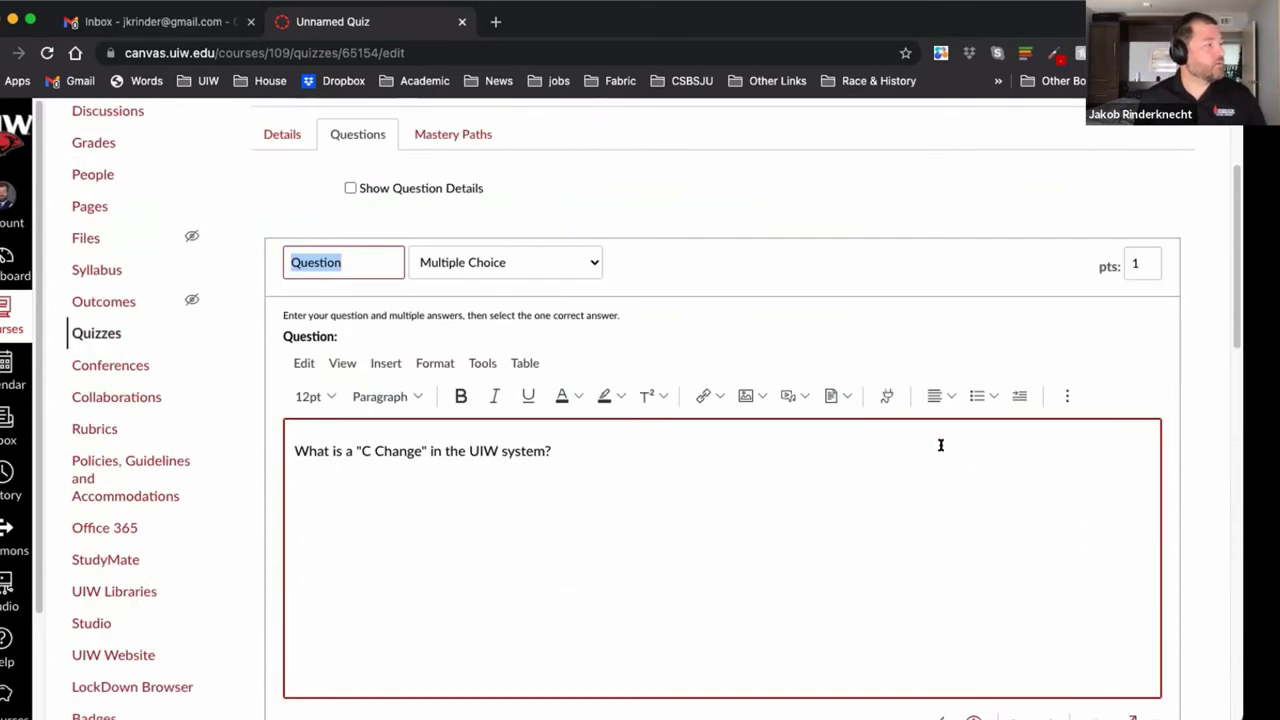
{"action": "scroll", "coordinate": [940, 445], "scroll_direction": "down", "scroll_amount": 5}
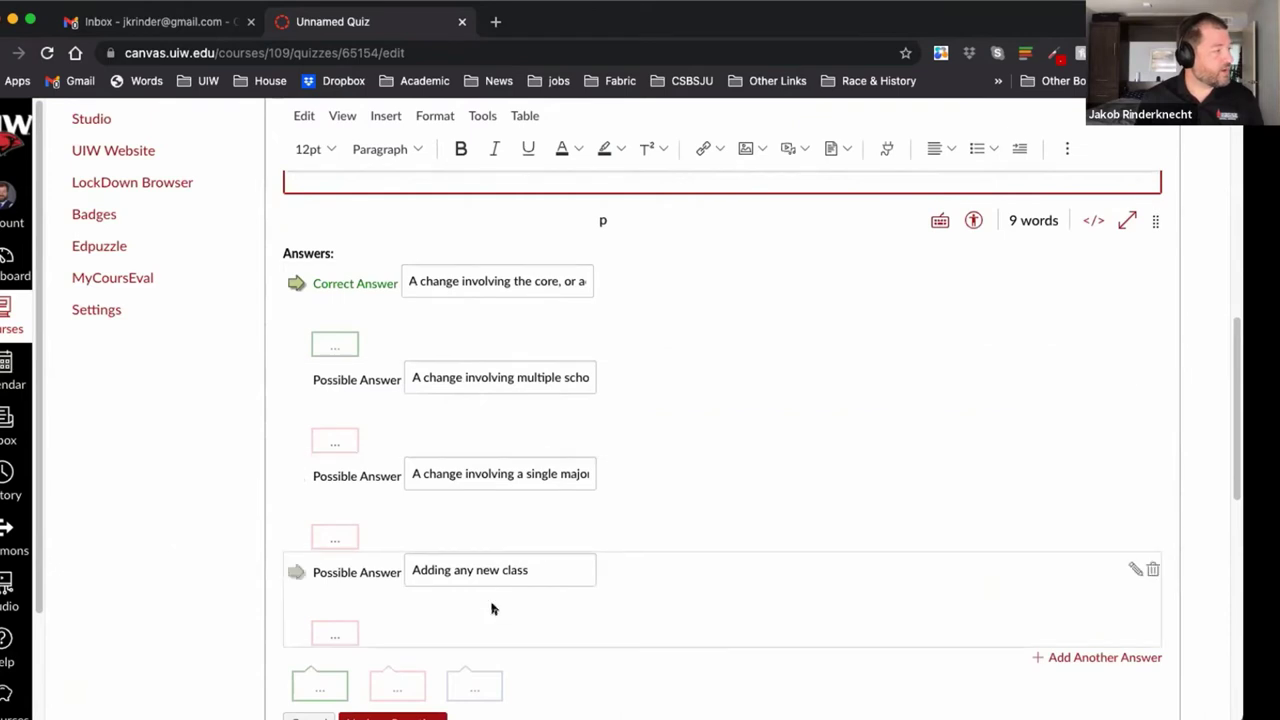
{"action": "scroll", "coordinate": [729, 649], "scroll_direction": "down", "scroll_amount": 1}
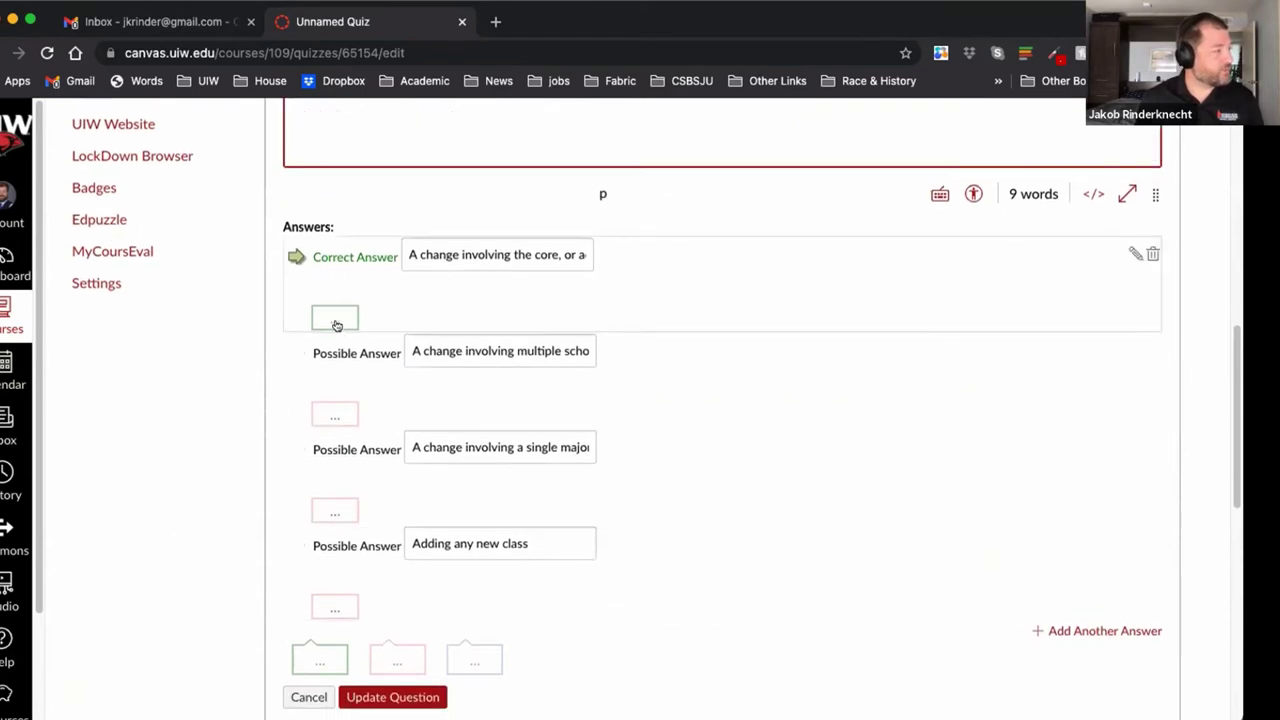
{"action": "scroll", "coordinate": [820, 563], "scroll_direction": "down", "scroll_amount": 2}
{"action": "scroll", "coordinate": [680, 625], "scroll_direction": "down", "scroll_amount": 5}
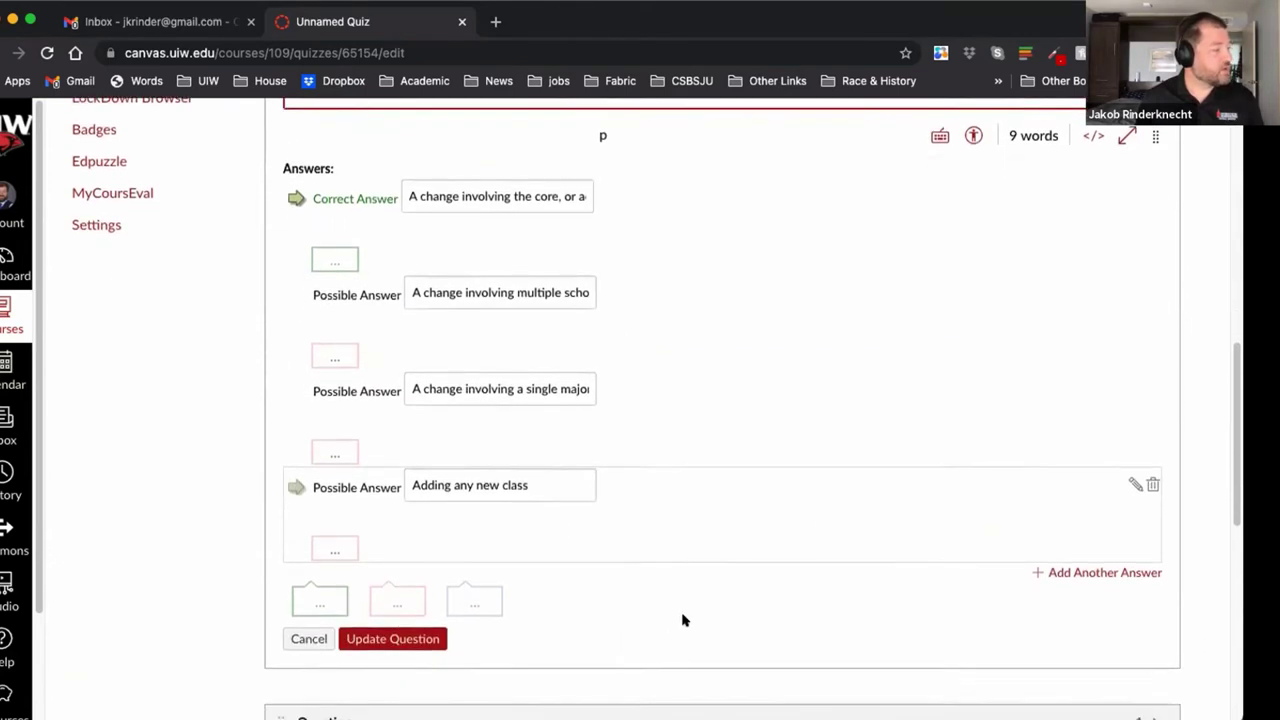
{"action": "scroll", "coordinate": [489, 449], "scroll_direction": "up", "scroll_amount": 6}
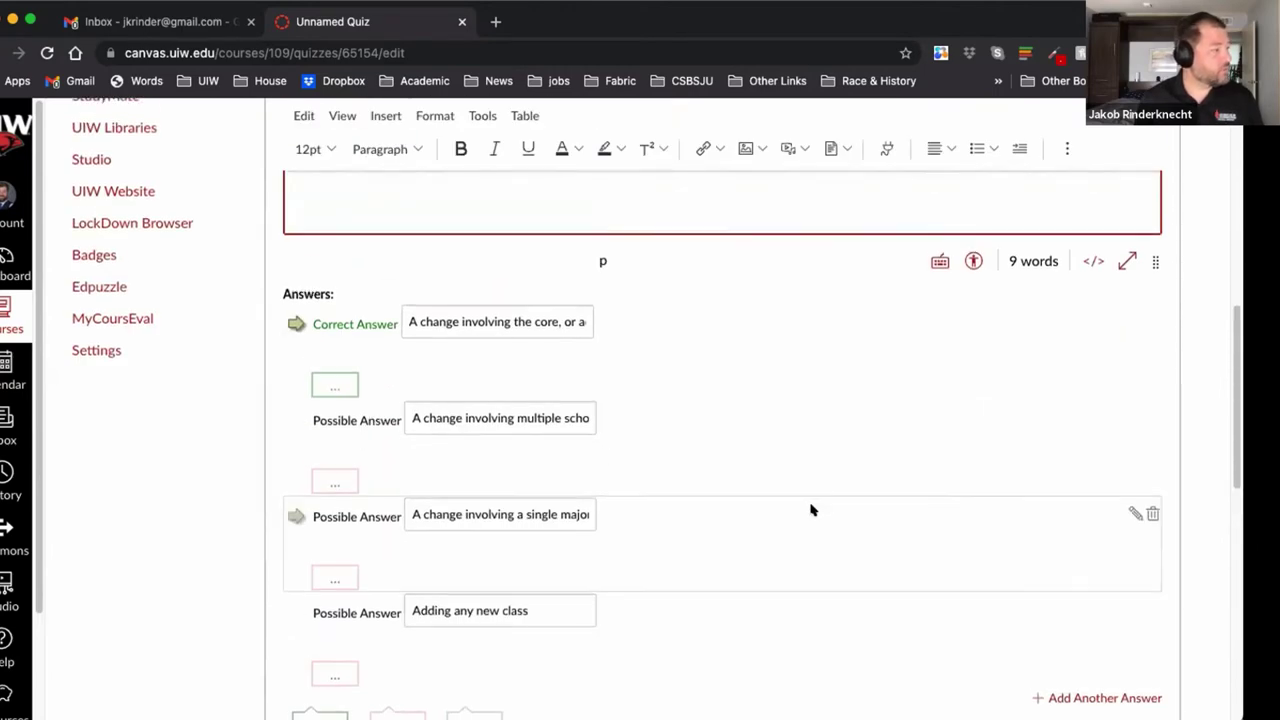
{"action": "scroll", "coordinate": [808, 508], "scroll_direction": "up", "scroll_amount": 4}
{"action": "scroll", "coordinate": [700, 474], "scroll_direction": "down", "scroll_amount": 6}
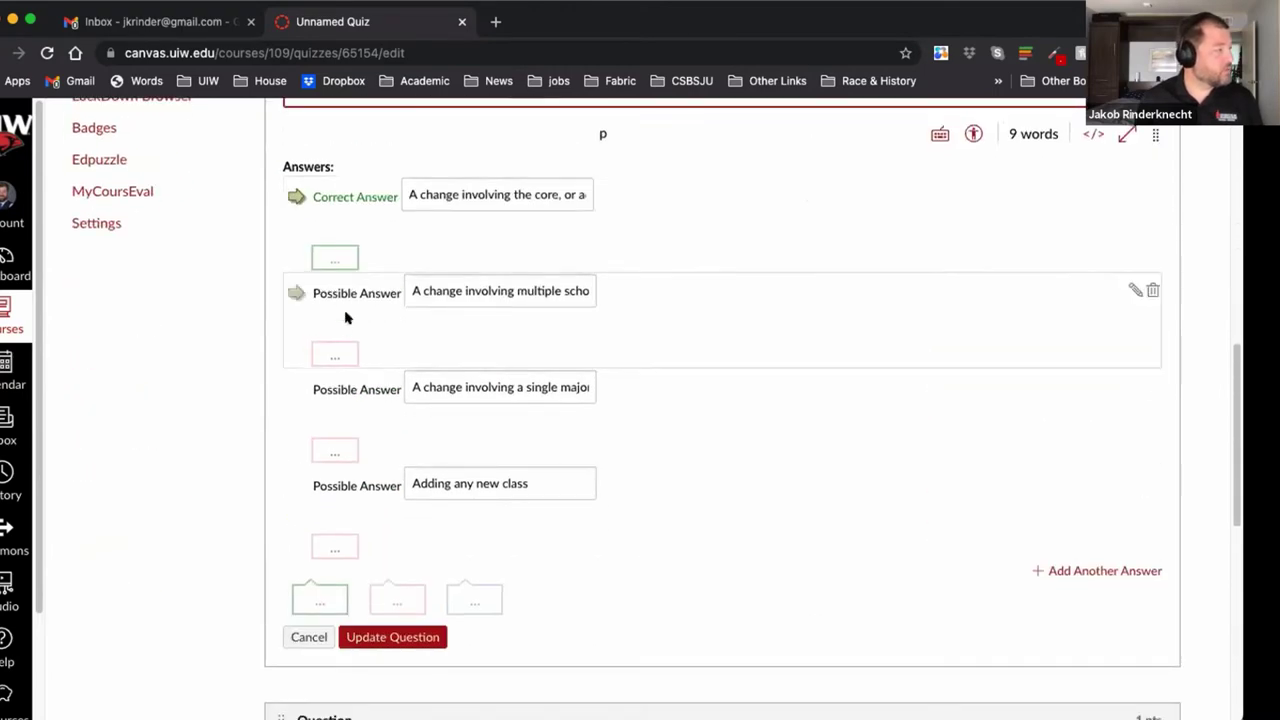
- Open the comment editors for the "Adding any new class" answer and the correct answer, and look them over
{"action": "left_click", "coordinate": [337, 551]}
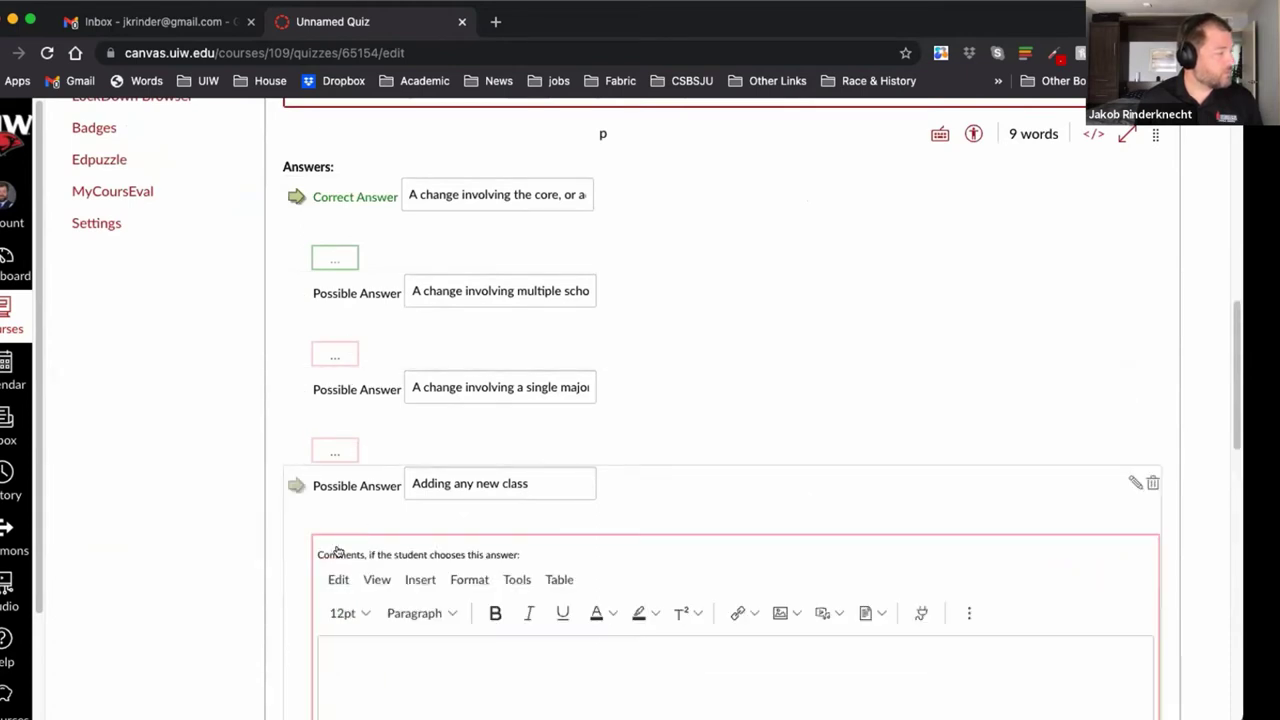
{"action": "scroll", "coordinate": [703, 508], "scroll_direction": "down", "scroll_amount": 5}
{"action": "scroll", "coordinate": [705, 511], "scroll_direction": "up", "scroll_amount": 3}
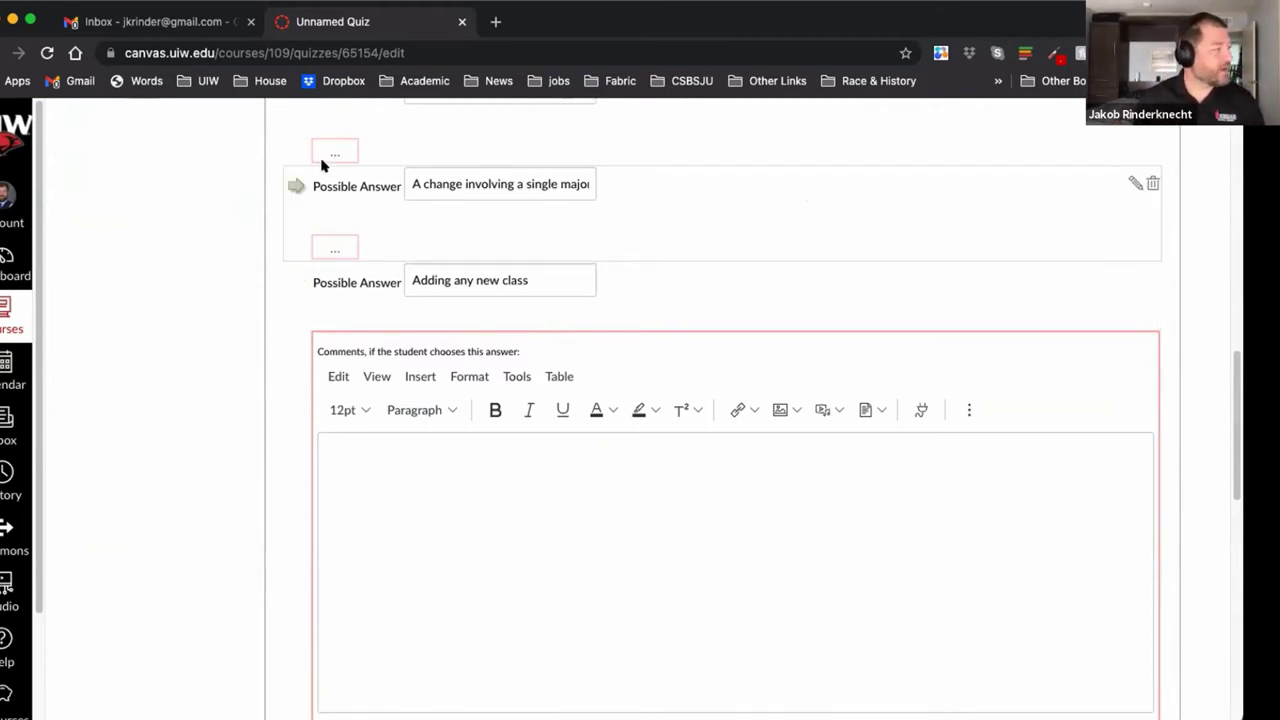
{"action": "scroll", "coordinate": [650, 154], "scroll_direction": "up", "scroll_amount": 5}
{"action": "left_click", "coordinate": [337, 349]}
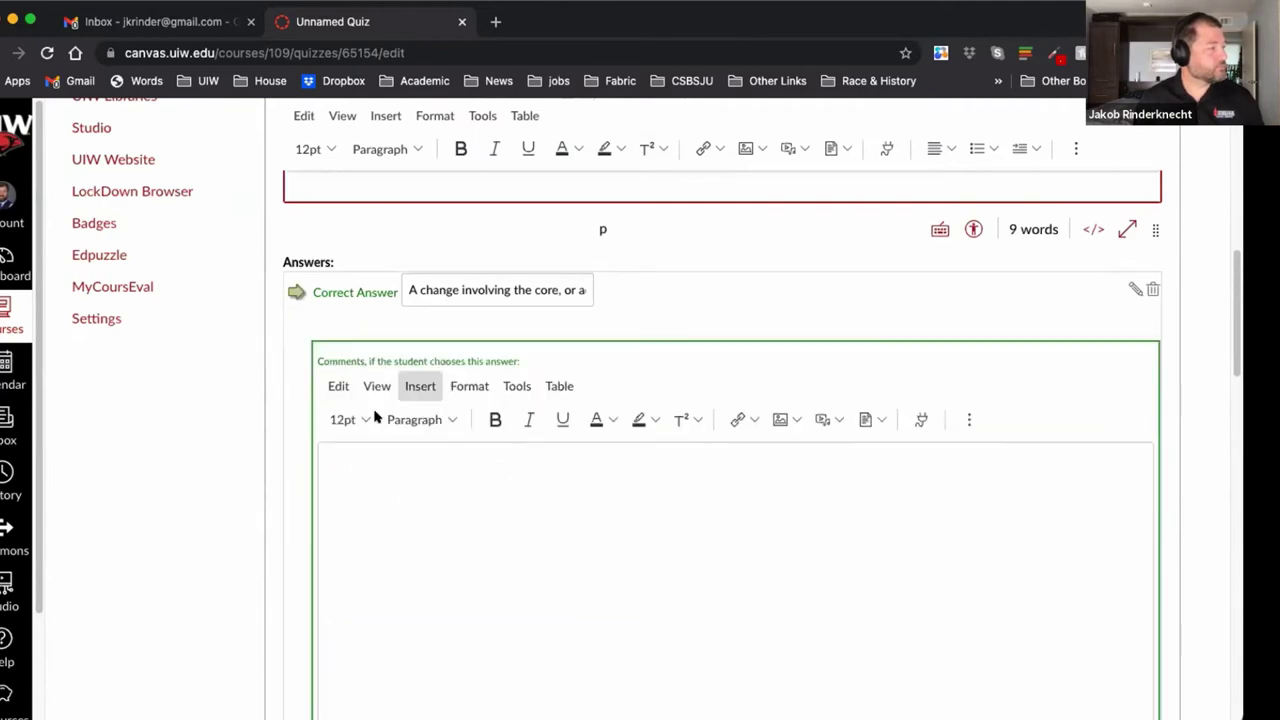
{"action": "scroll", "coordinate": [440, 506], "scroll_direction": "down", "scroll_amount": 3}
{"action": "scroll", "coordinate": [331, 280], "scroll_direction": "up", "scroll_amount": 4}
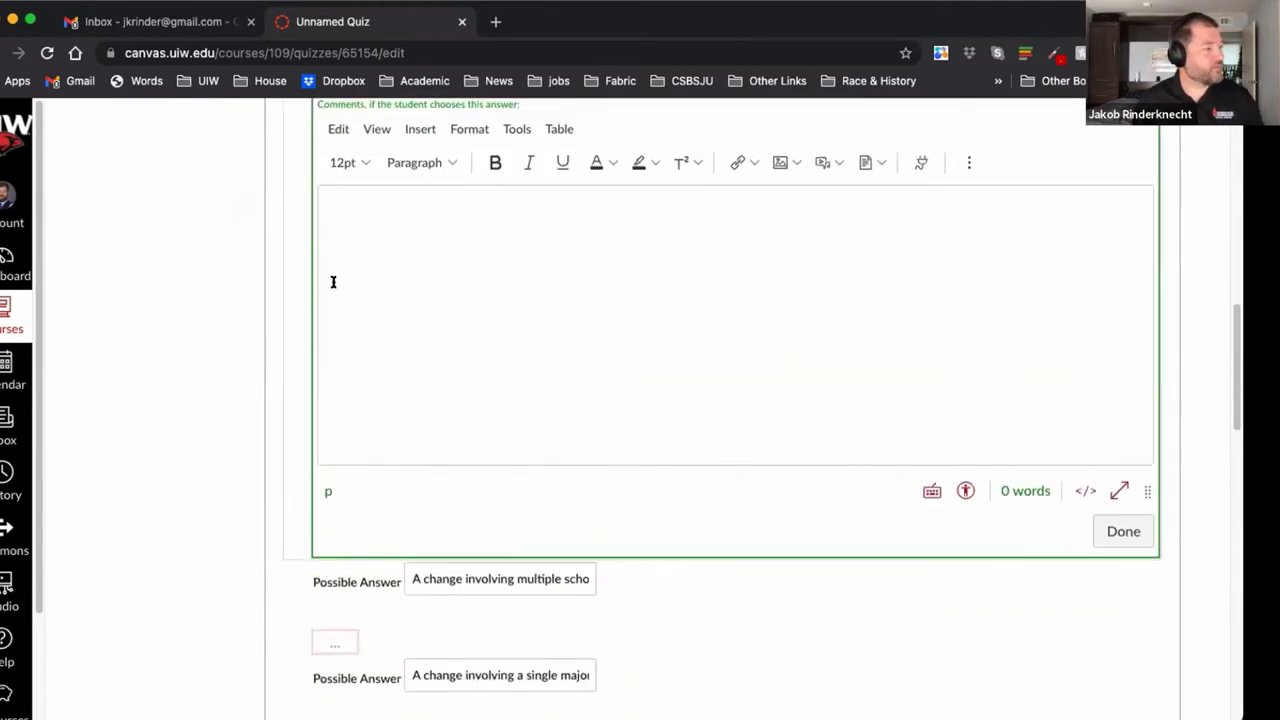
{"action": "scroll", "coordinate": [440, 429], "scroll_direction": "down", "scroll_amount": 5}
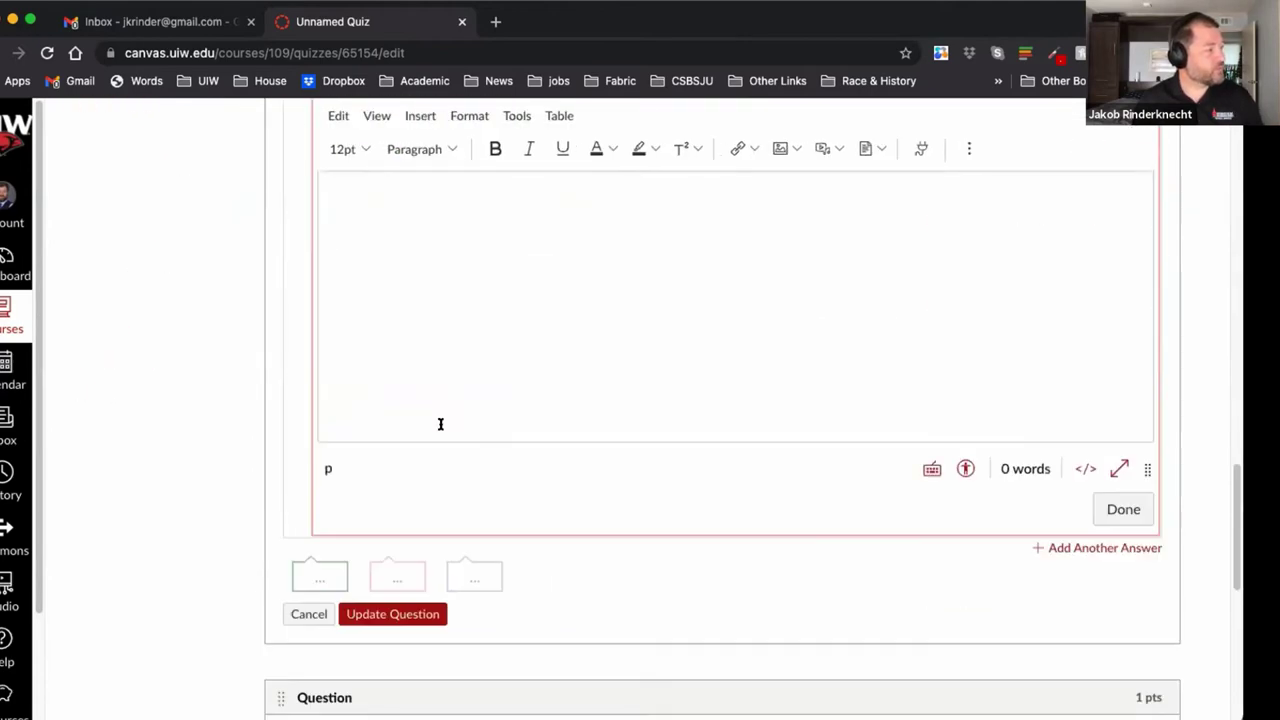
{"action": "scroll", "coordinate": [509, 560], "scroll_direction": "down", "scroll_amount": 5}
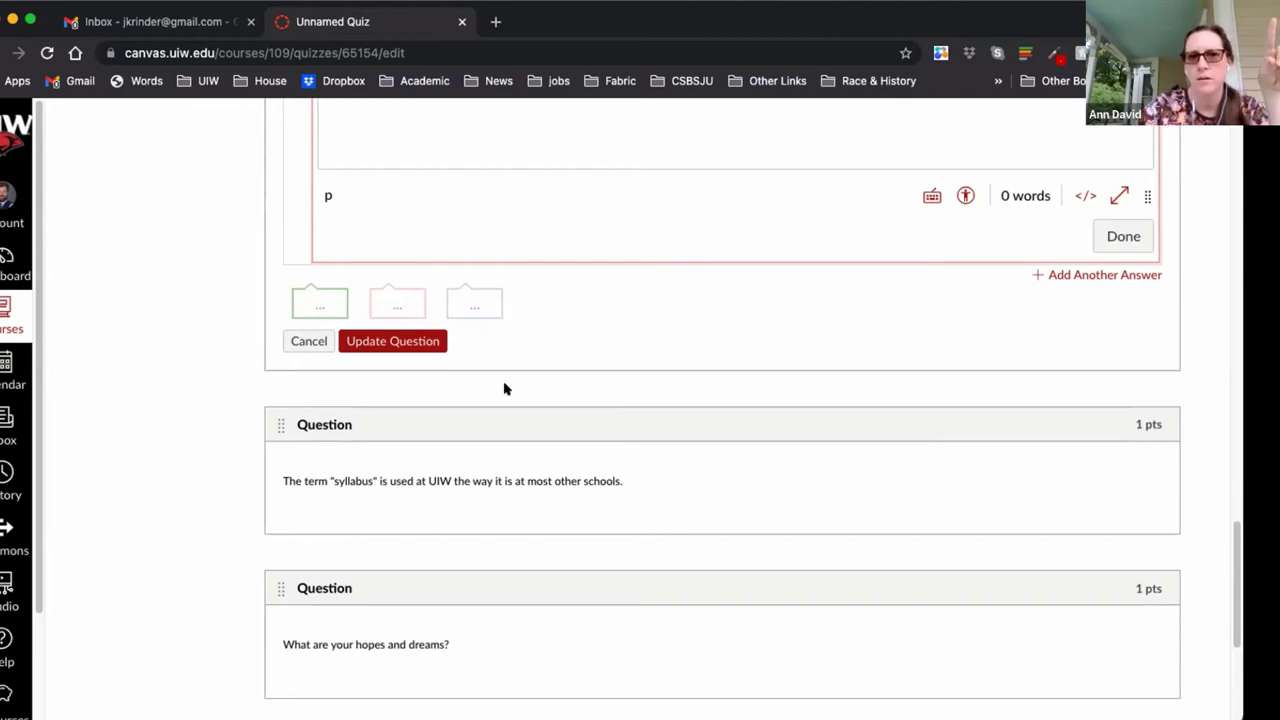
- Leave the quiz editor without saving, open the Syllabus Quiz from the quiz list, and review its settings
{"action": "scroll", "coordinate": [505, 388], "scroll_direction": "up", "scroll_amount": 15}
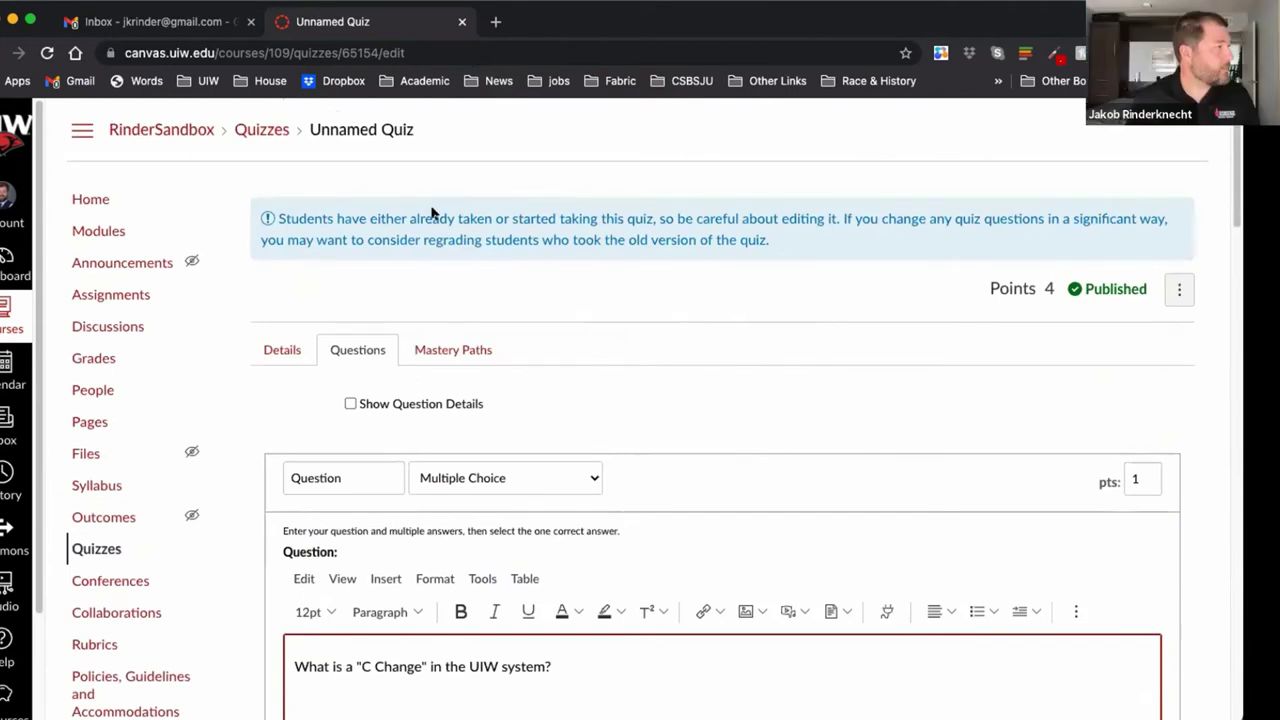
{"action": "left_click", "coordinate": [268, 129]}
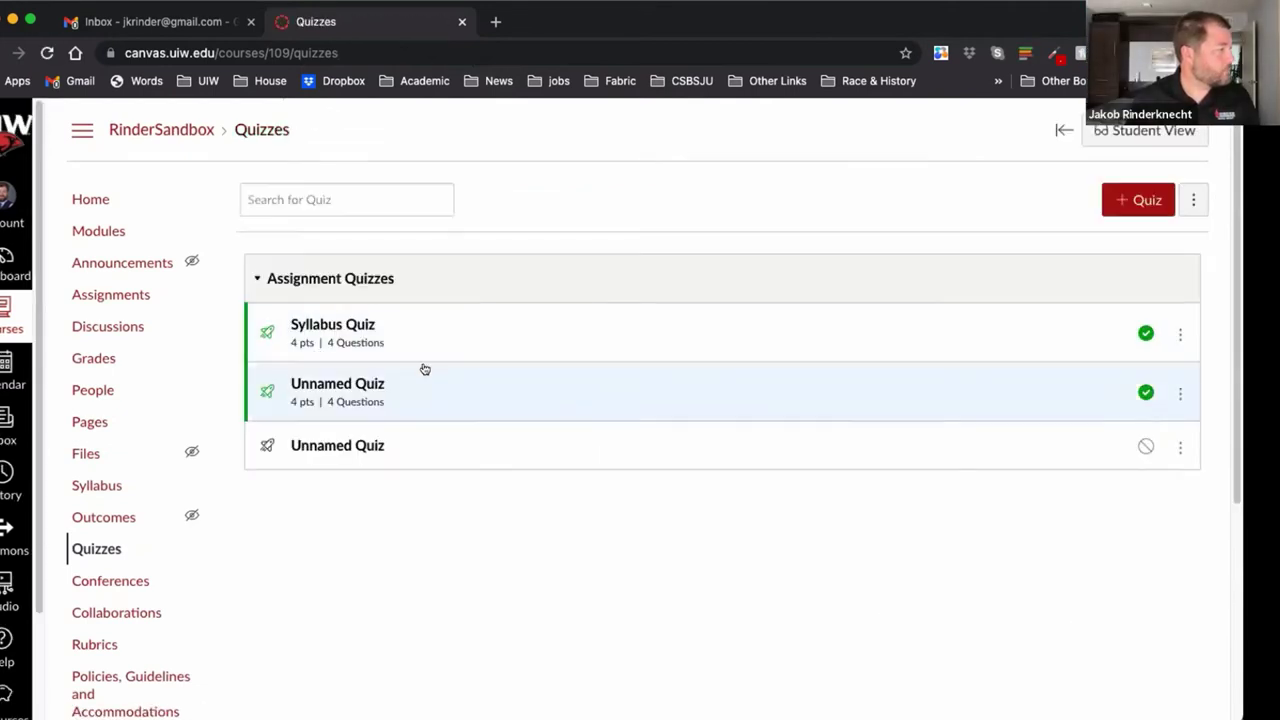
{"action": "left_click", "coordinate": [349, 322]}
{"action": "scroll", "coordinate": [640, 529], "scroll_direction": "down", "scroll_amount": 5}
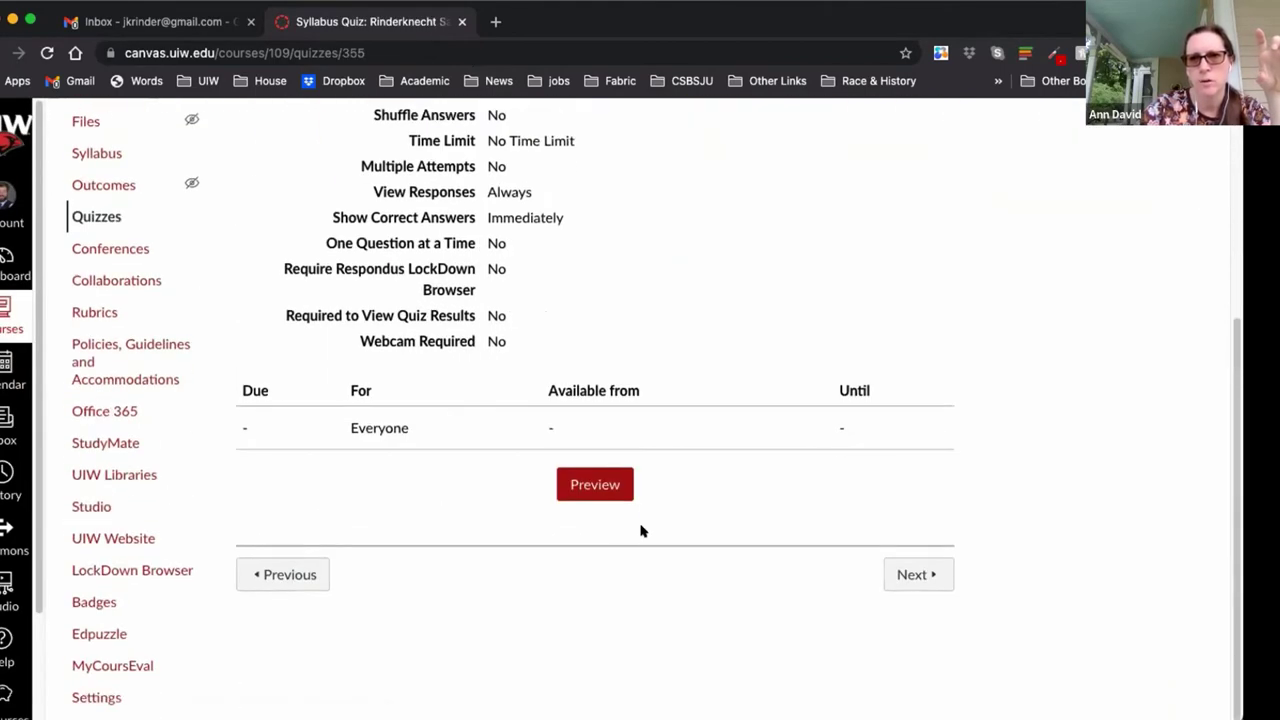
{"action": "scroll", "coordinate": [643, 549], "scroll_direction": "up", "scroll_amount": 5}
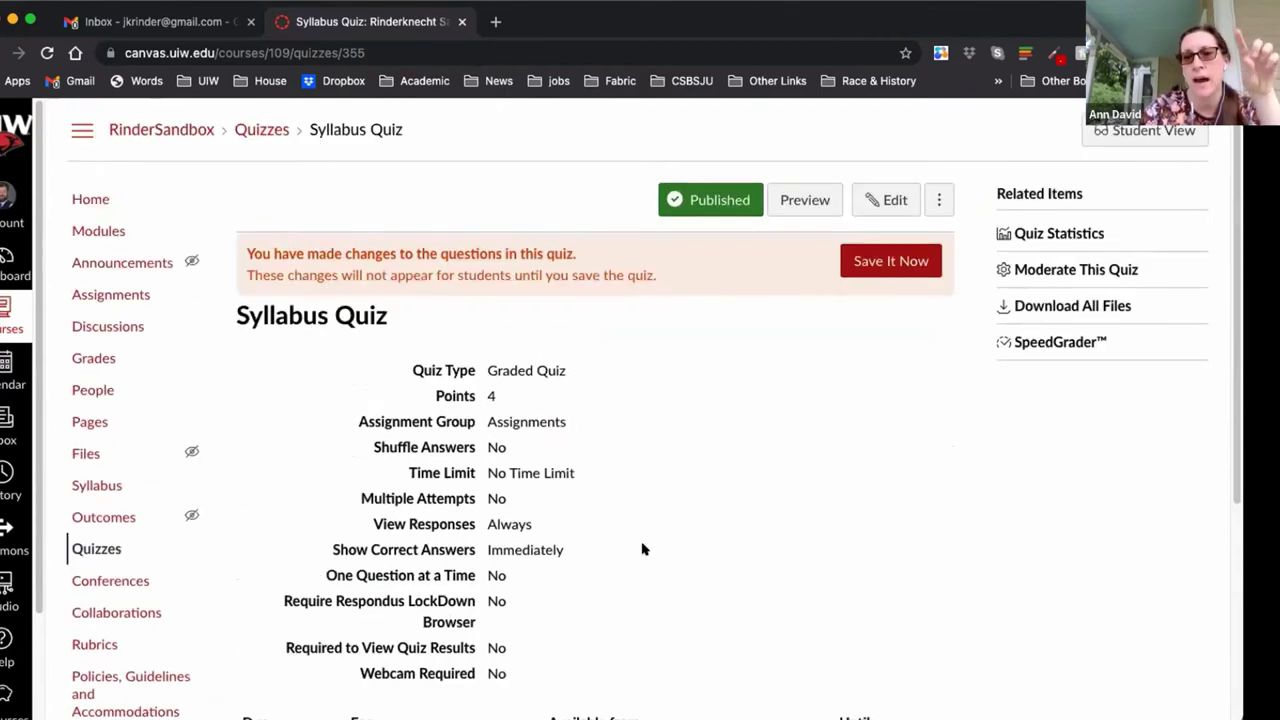
- Open the Syllabus Quiz for editing and check which assignment groups it can be placed in
{"action": "left_click", "coordinate": [889, 193]}
{"action": "scroll", "coordinate": [551, 251], "scroll_direction": "down", "scroll_amount": 3}
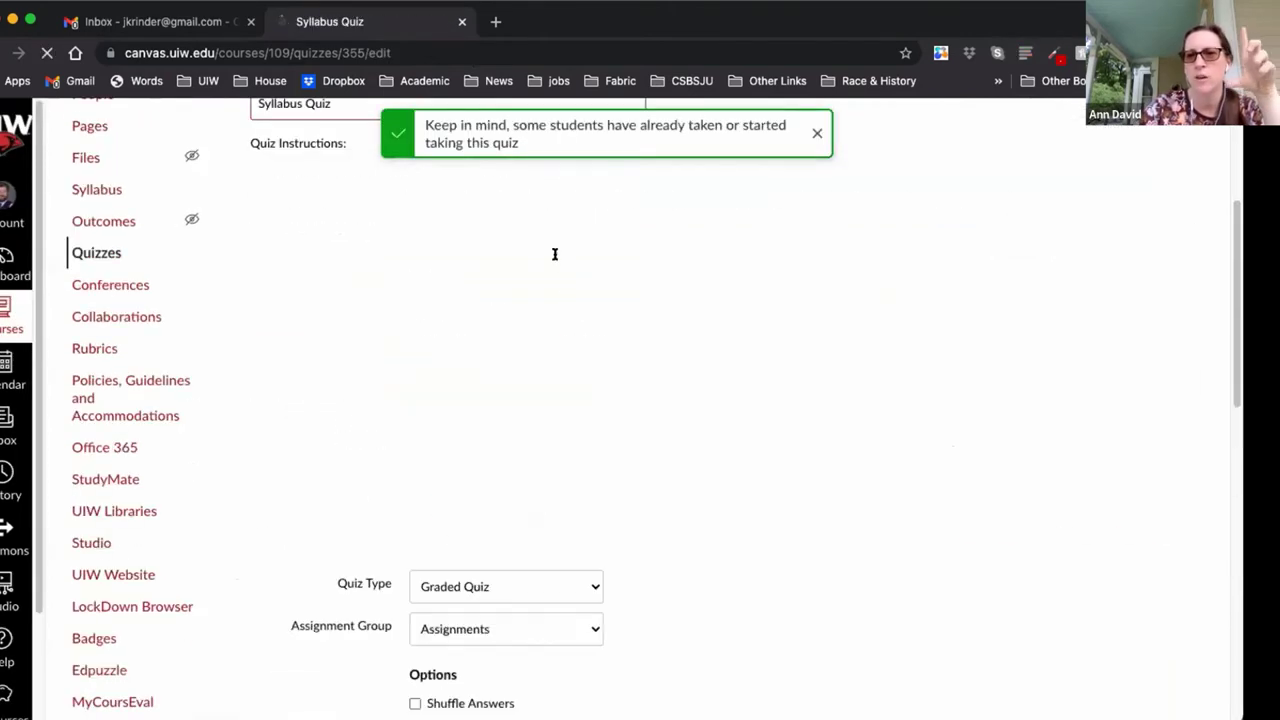
{"action": "left_click", "coordinate": [552, 598]}
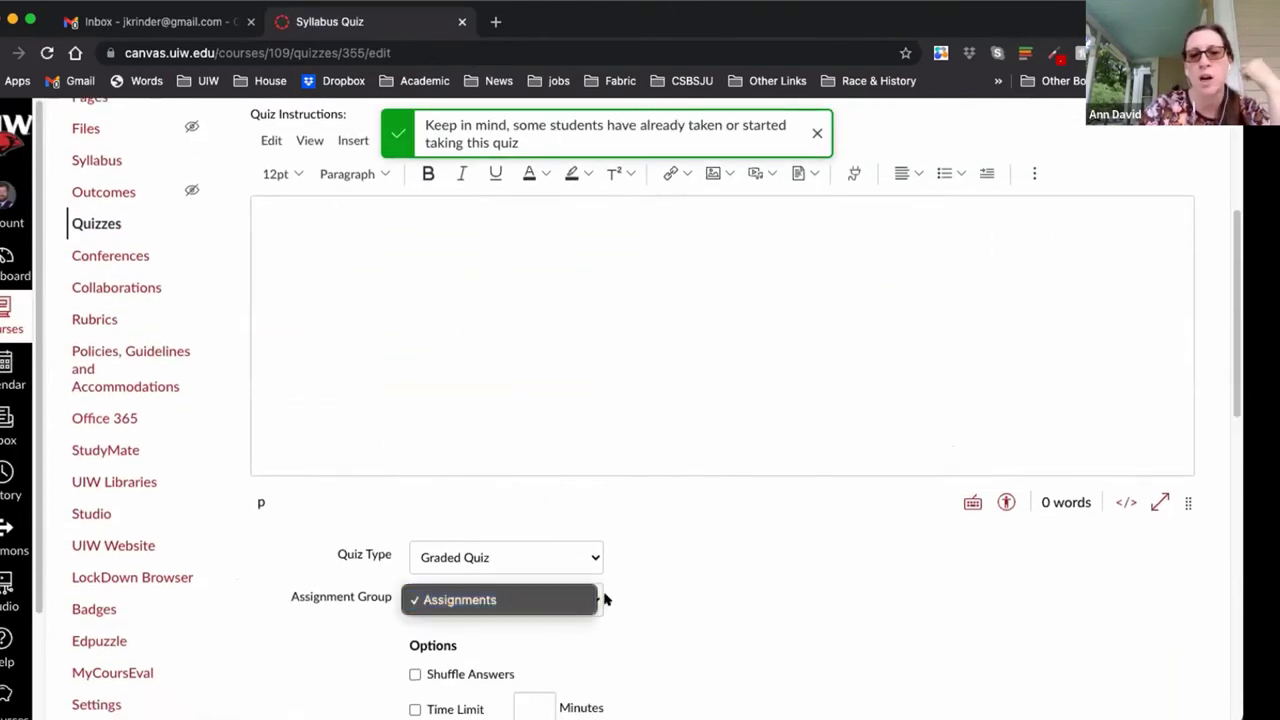
{"action": "left_click", "coordinate": [689, 599]}
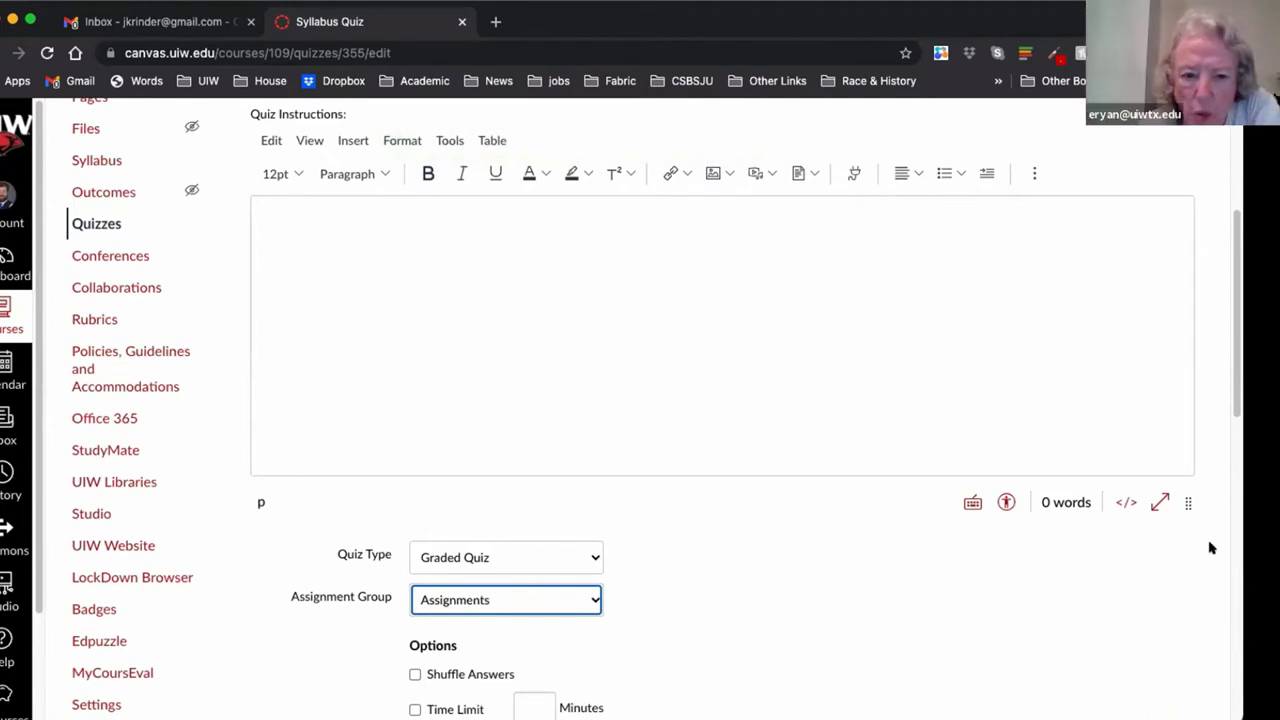
{"action": "scroll", "coordinate": [1026, 547], "scroll_direction": "up", "scroll_amount": 1}
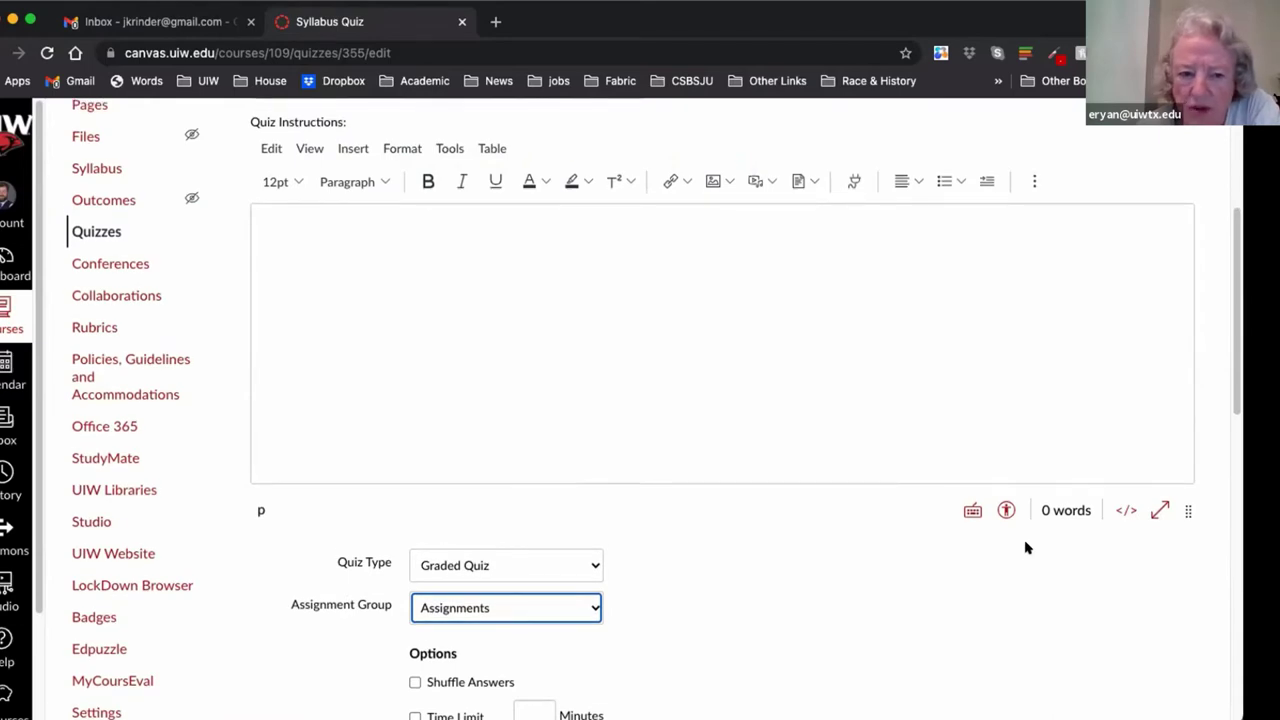
{"action": "scroll", "coordinate": [1026, 547], "scroll_direction": "up", "scroll_amount": 5}
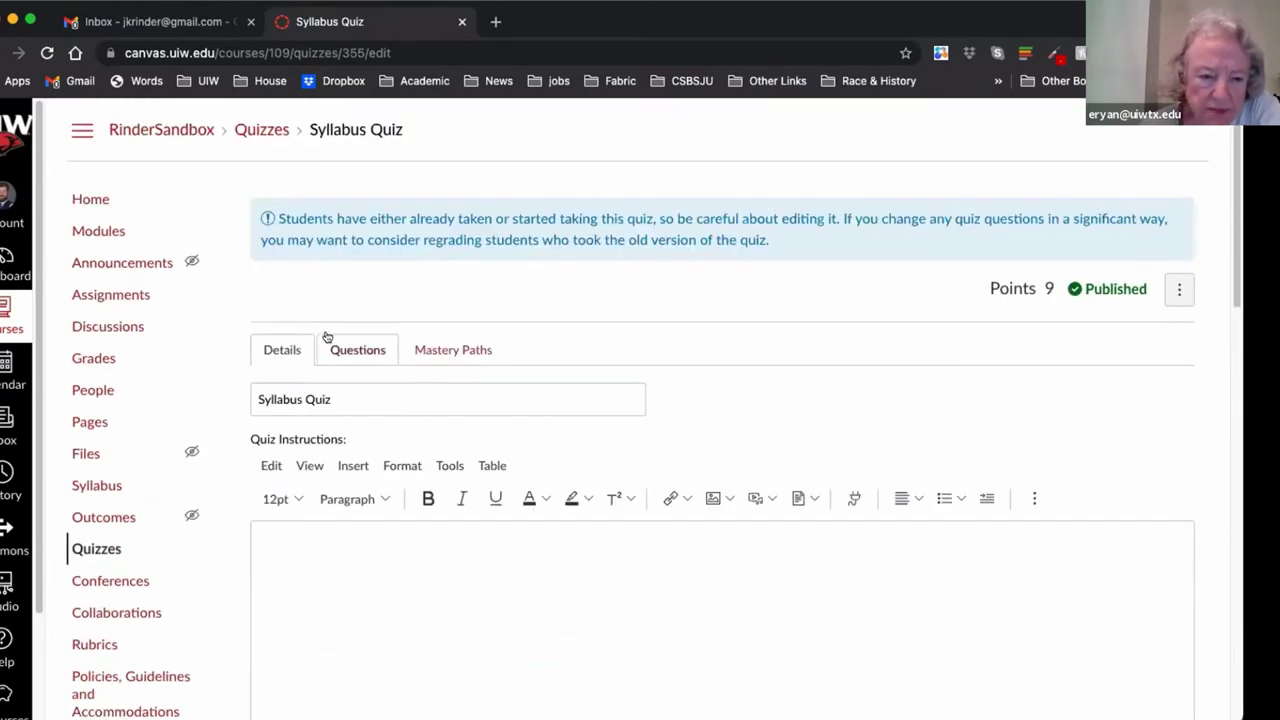
- Show the question details in the Syllabus Quiz, open the office hours question for editing, and view its answers
{"action": "left_click", "coordinate": [347, 349]}
{"action": "scroll", "coordinate": [965, 534], "scroll_direction": "down", "scroll_amount": 6}
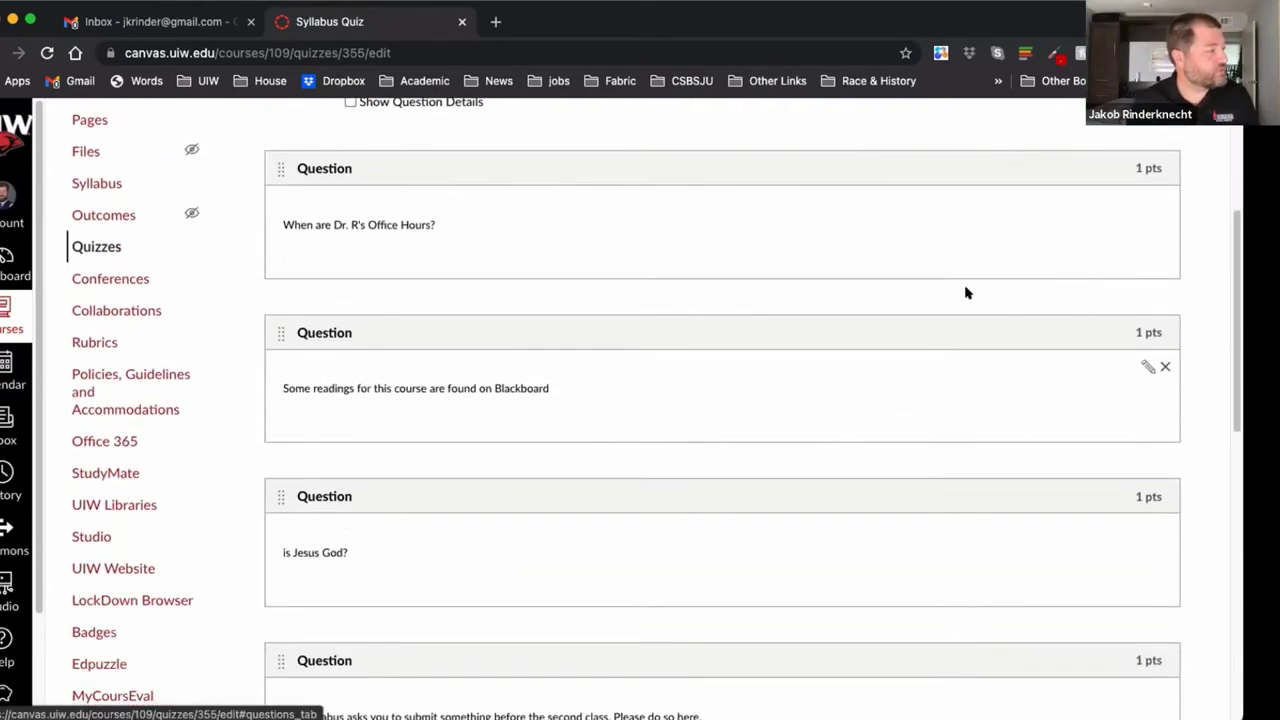
{"action": "scroll", "coordinate": [590, 163], "scroll_direction": "up", "scroll_amount": 1}
{"action": "left_click", "coordinate": [400, 134]}
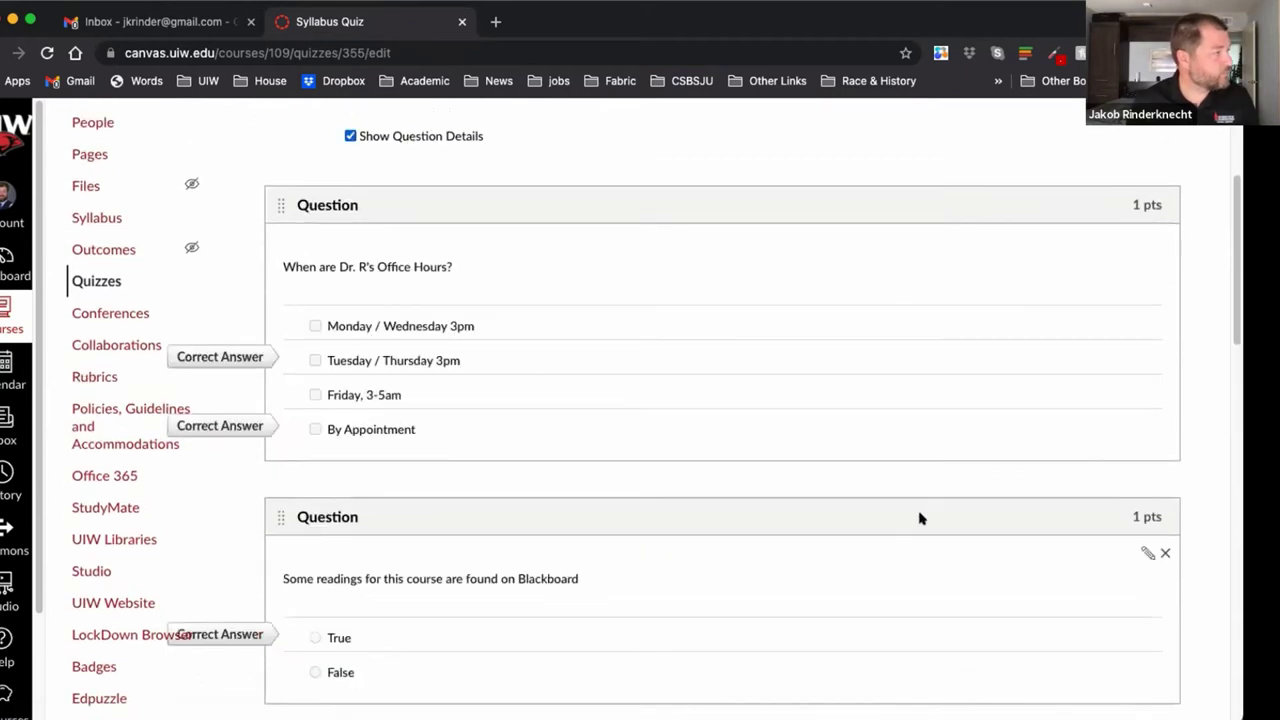
{"action": "left_click", "coordinate": [1146, 241]}
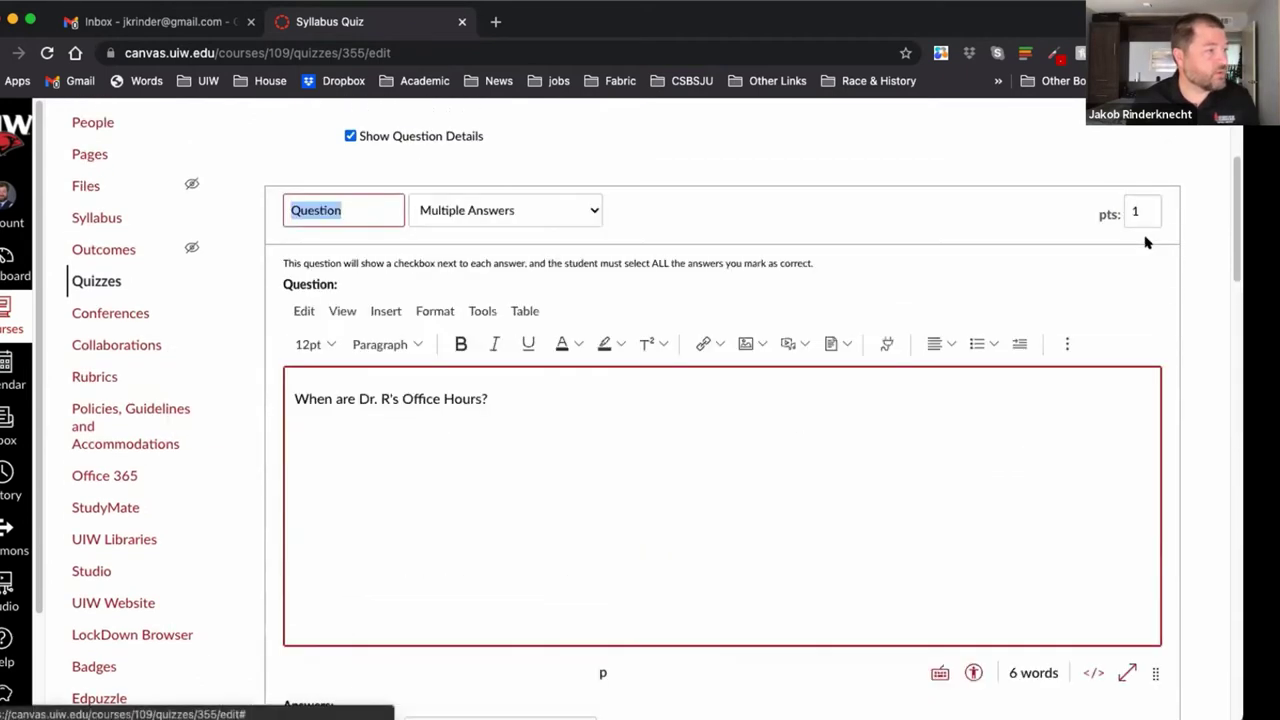
{"action": "scroll", "coordinate": [848, 435], "scroll_direction": "down", "scroll_amount": 5}
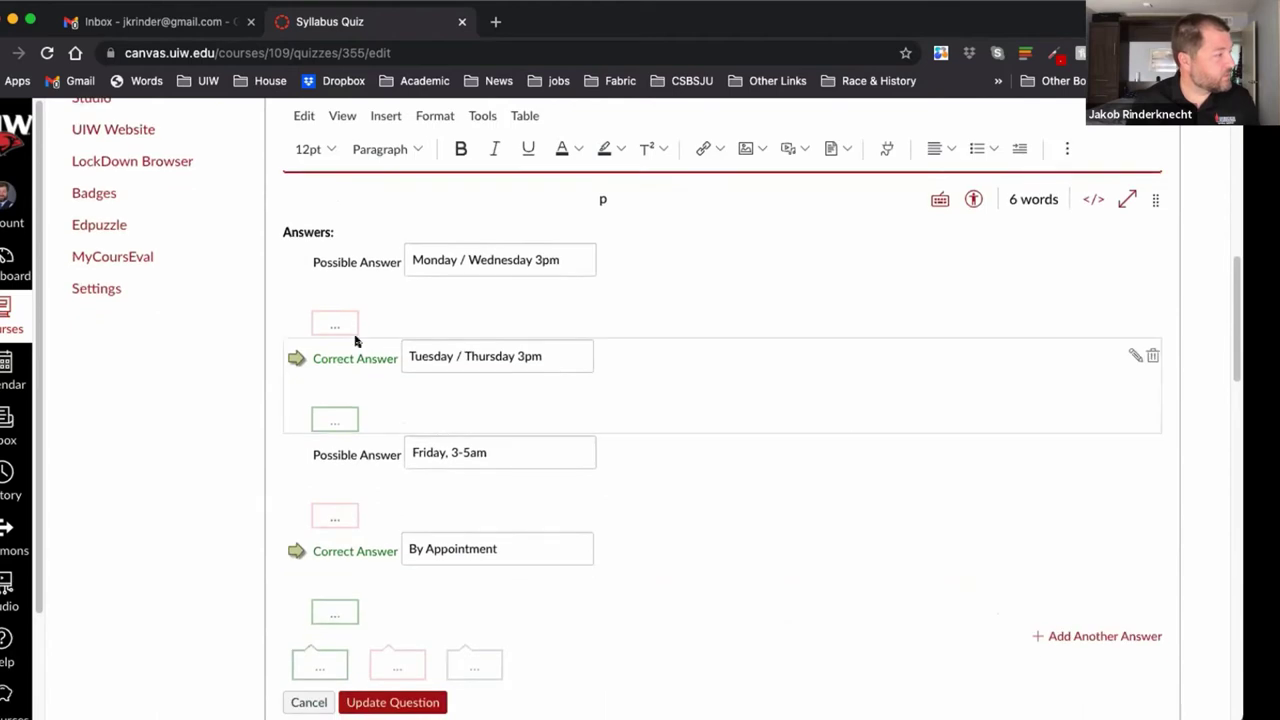
- Open the comment editors for the "Monday / Wednesday 3pm" and "Tuesday / Thursday 3pm" answers and look them over
{"action": "left_click", "coordinate": [329, 324]}
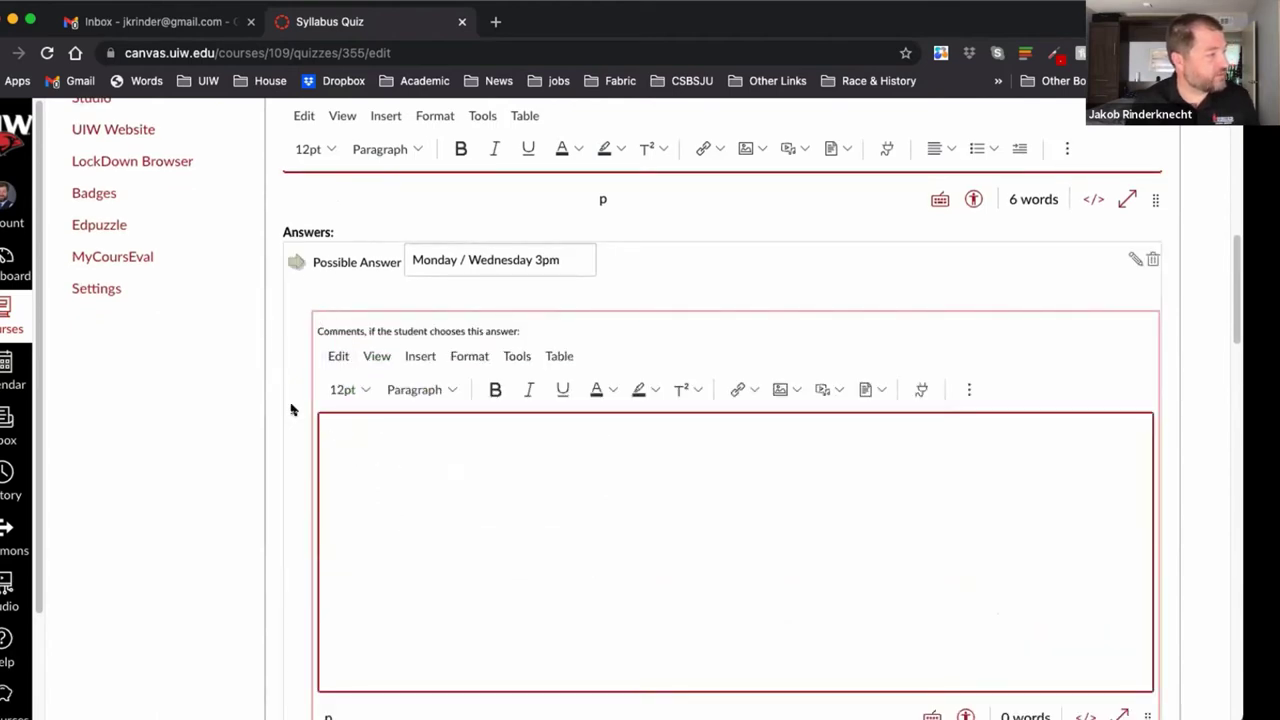
{"action": "scroll", "coordinate": [291, 409], "scroll_direction": "down", "scroll_amount": 4}
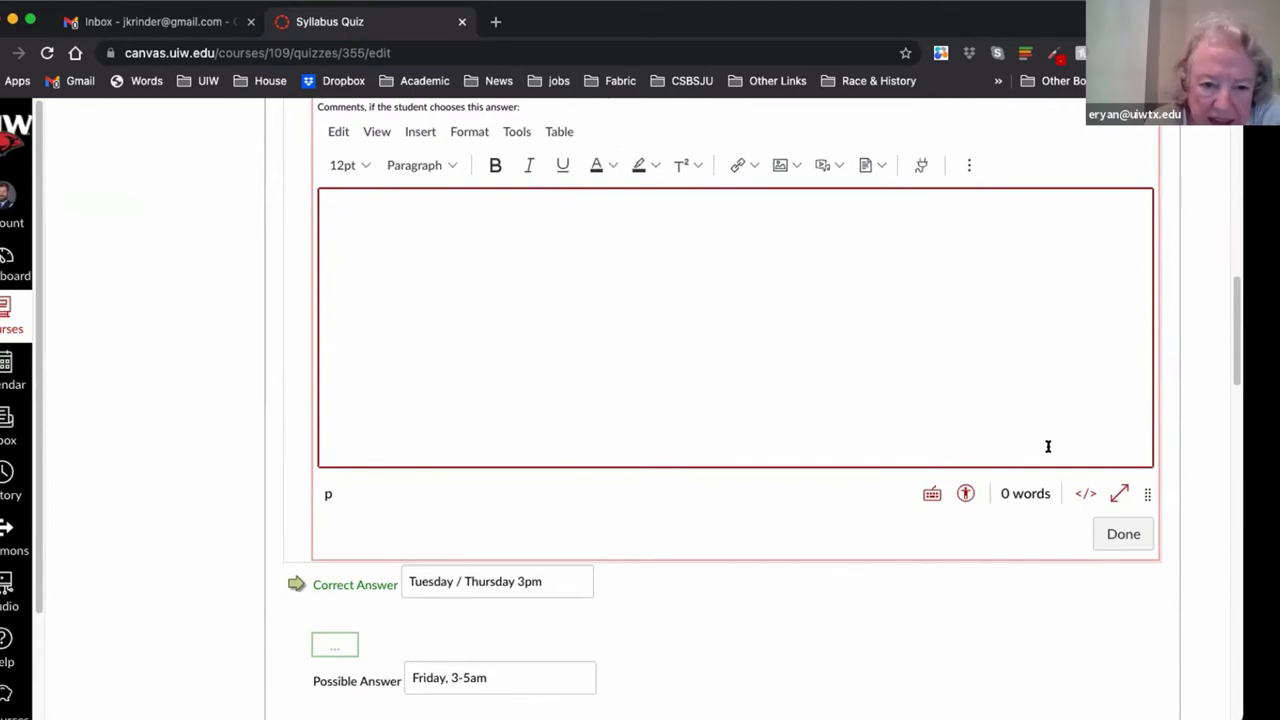
{"action": "scroll", "coordinate": [1040, 447], "scroll_direction": "down", "scroll_amount": 3}
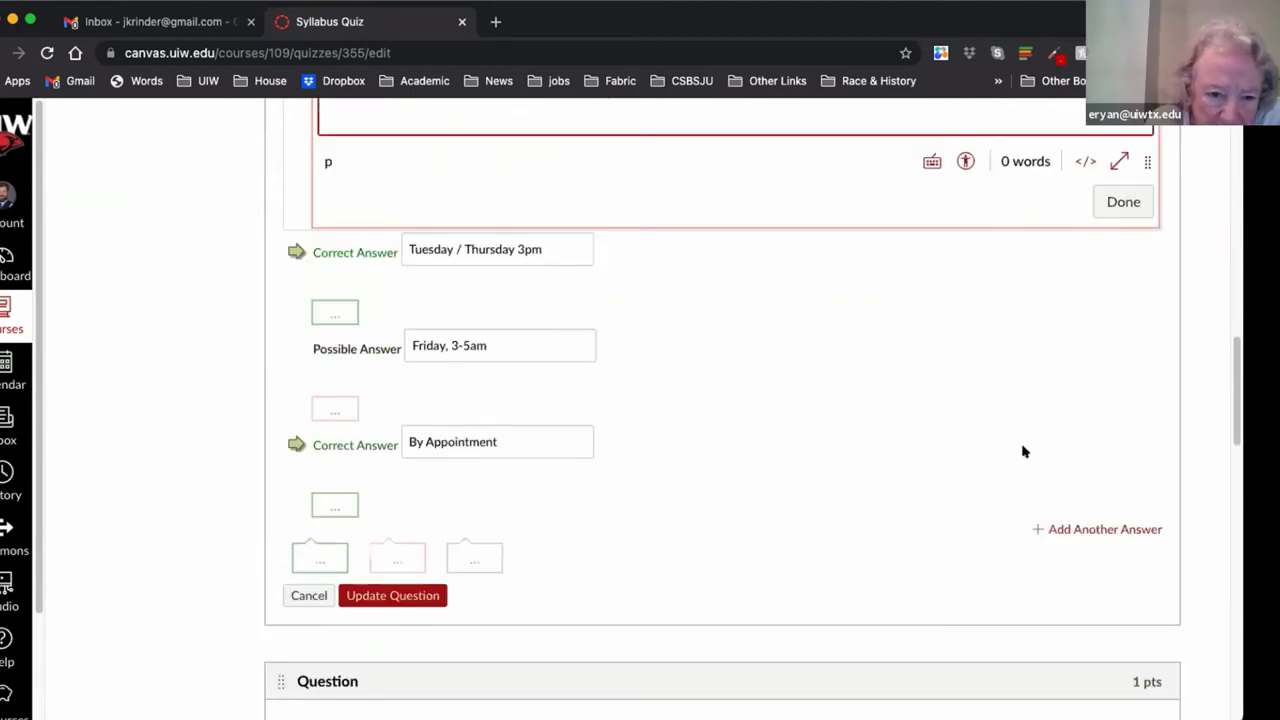
{"action": "left_click", "coordinate": [334, 314]}
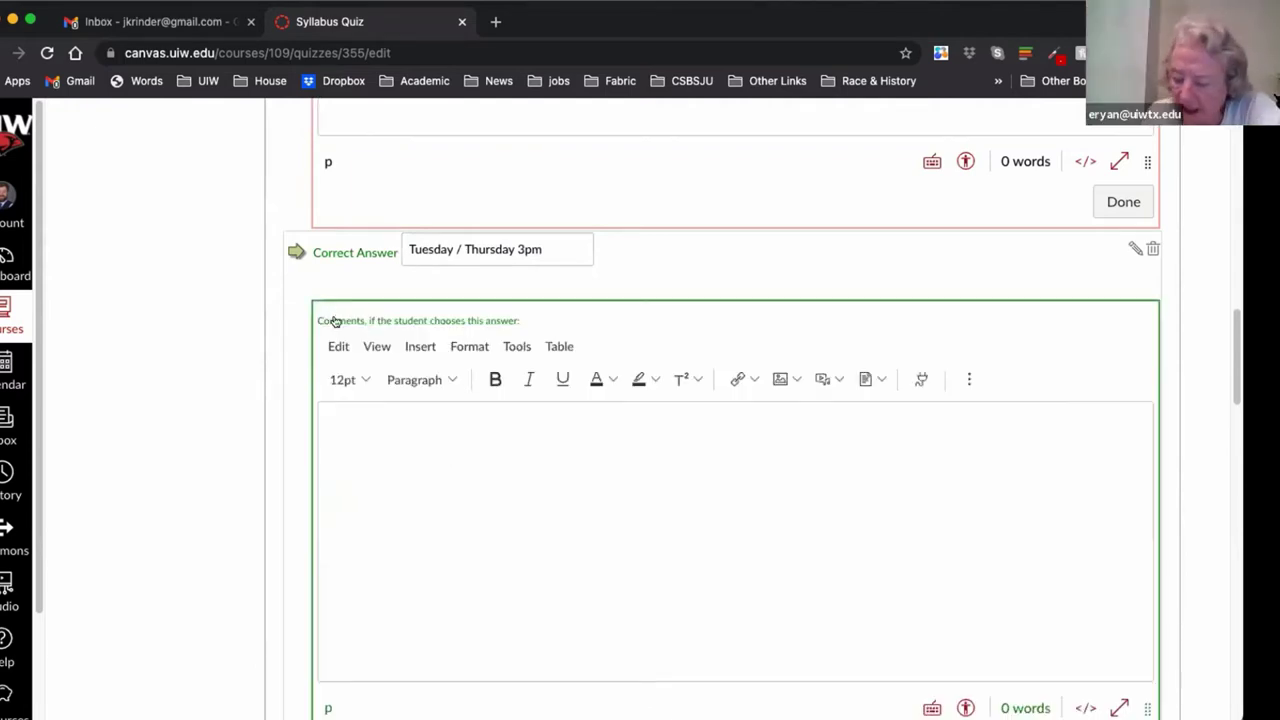
{"action": "scroll", "coordinate": [335, 320], "scroll_direction": "down", "scroll_amount": 6}
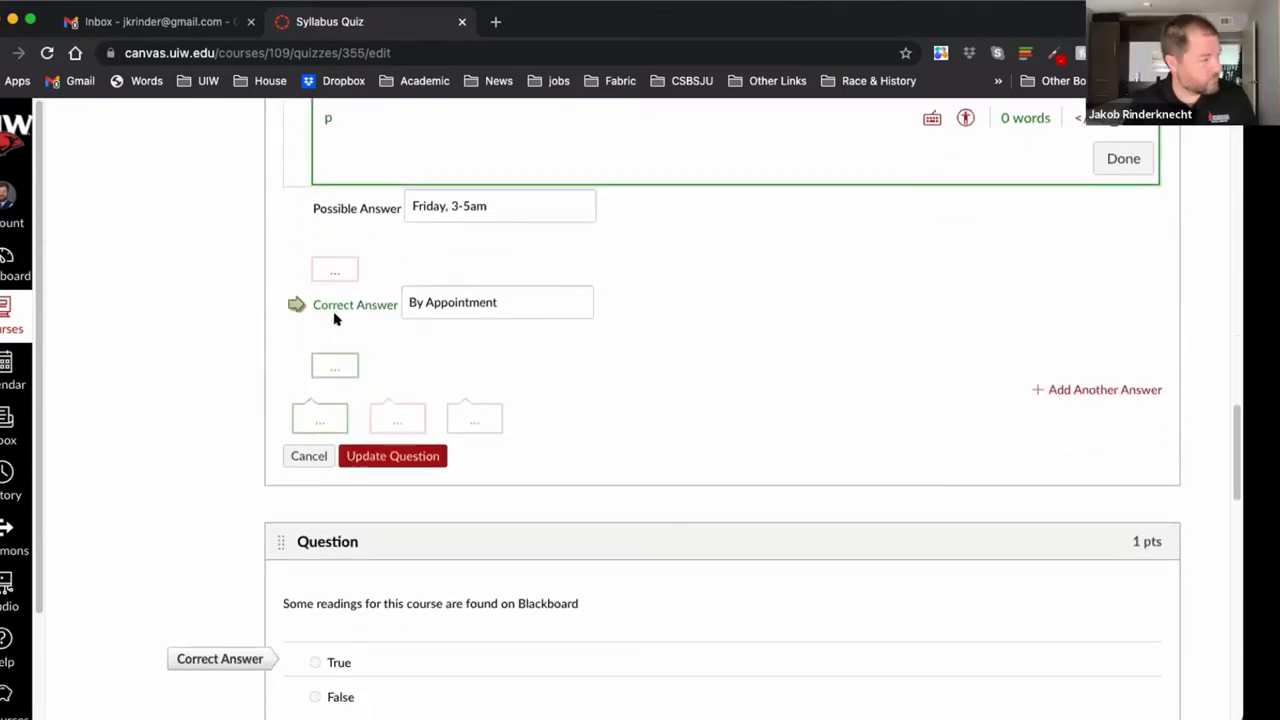
{"action": "scroll", "coordinate": [743, 514], "scroll_direction": "down", "scroll_amount": 1}
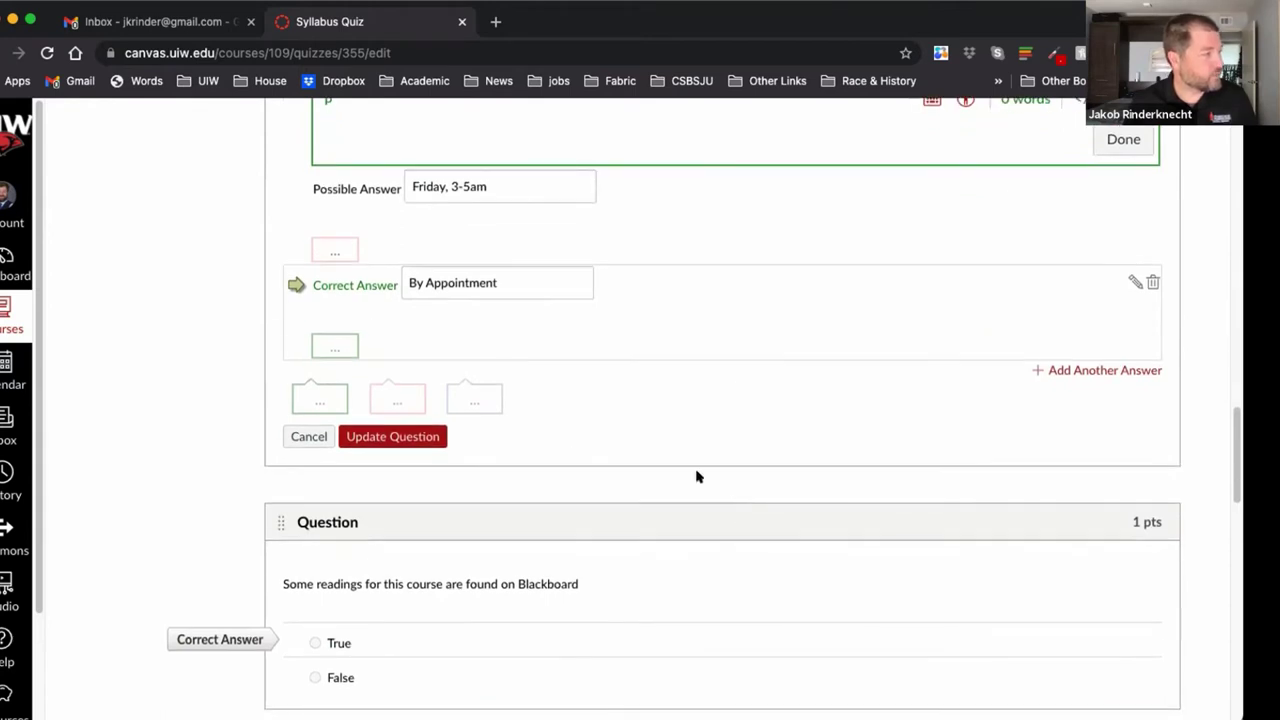
- Open the wrong answer comments editor and the comment editor for the "By Appointment" answer
{"action": "left_click", "coordinate": [384, 398]}
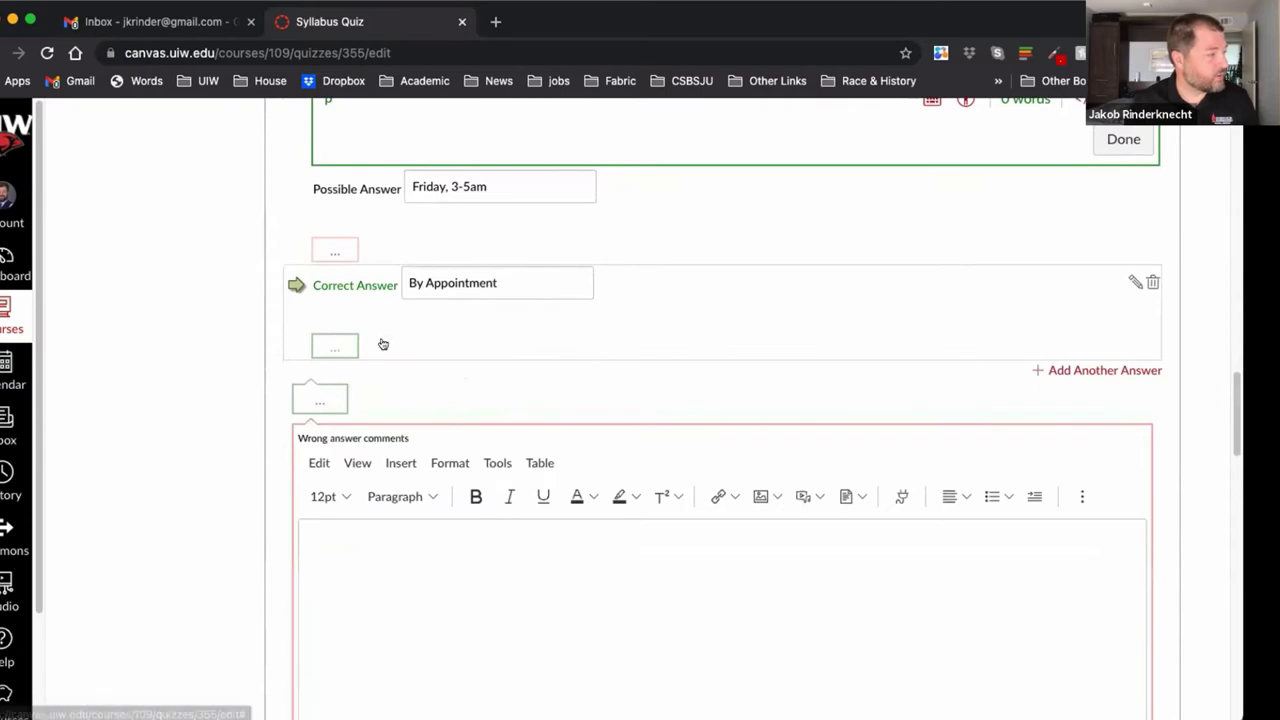
{"action": "scroll", "coordinate": [488, 365], "scroll_direction": "down", "scroll_amount": 3}
{"action": "scroll", "coordinate": [488, 370], "scroll_direction": "down", "scroll_amount": 10}
{"action": "scroll", "coordinate": [486, 383], "scroll_direction": "up", "scroll_amount": 6}
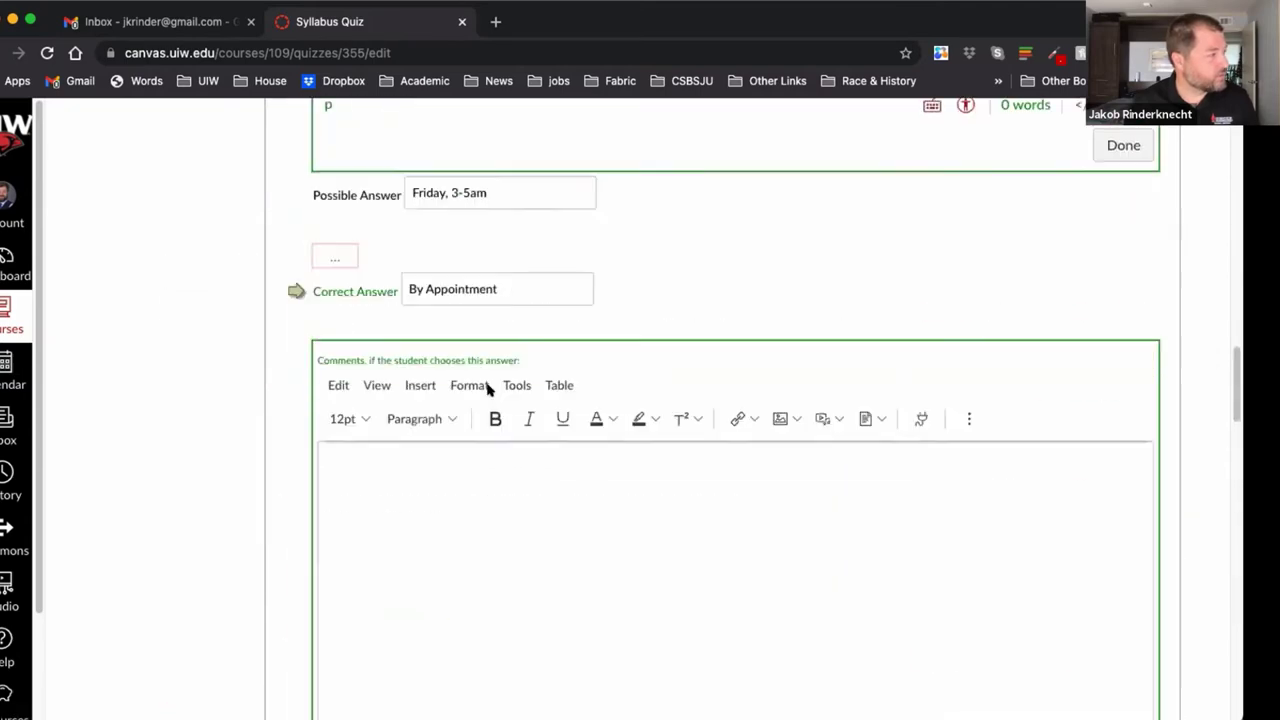
- Check the regrade options offered for marking "Monday / Wednesday 3pm" as a correct answer, and dismiss them without choosing one
{"action": "scroll", "coordinate": [490, 390], "scroll_direction": "up", "scroll_amount": 10}
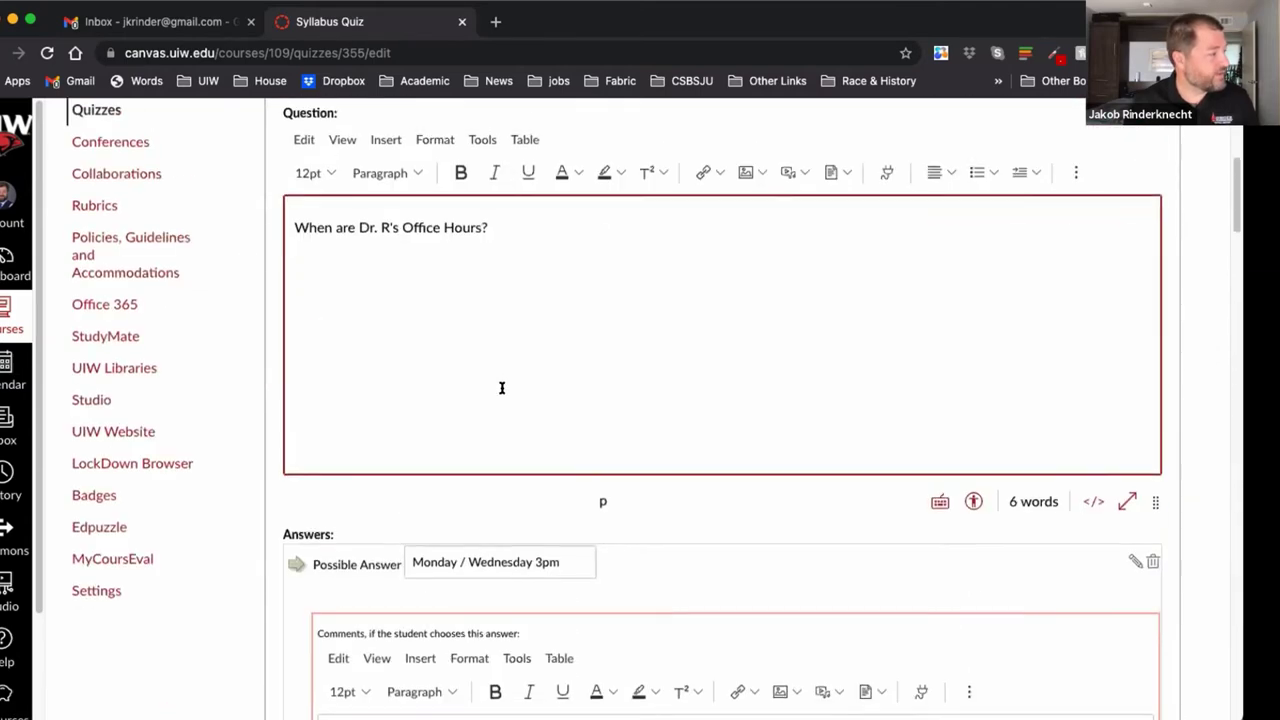
{"action": "left_click", "coordinate": [296, 493]}
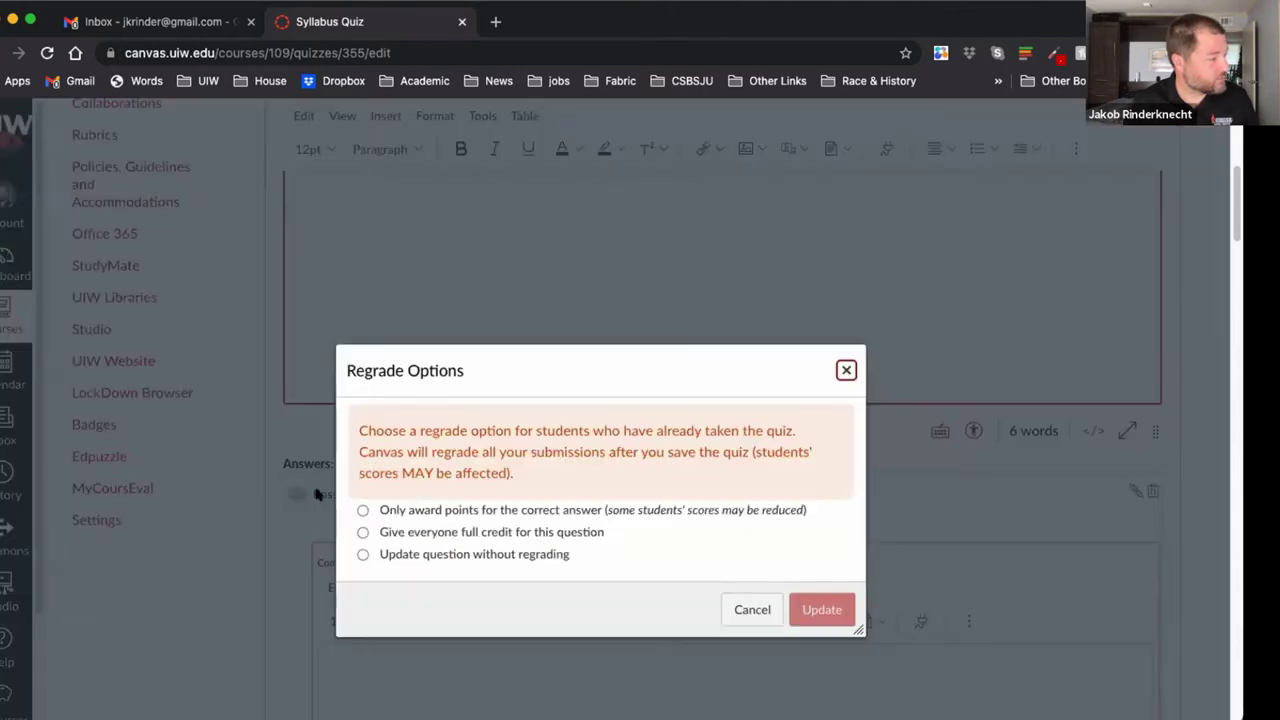
{"action": "left_click", "coordinate": [845, 370]}
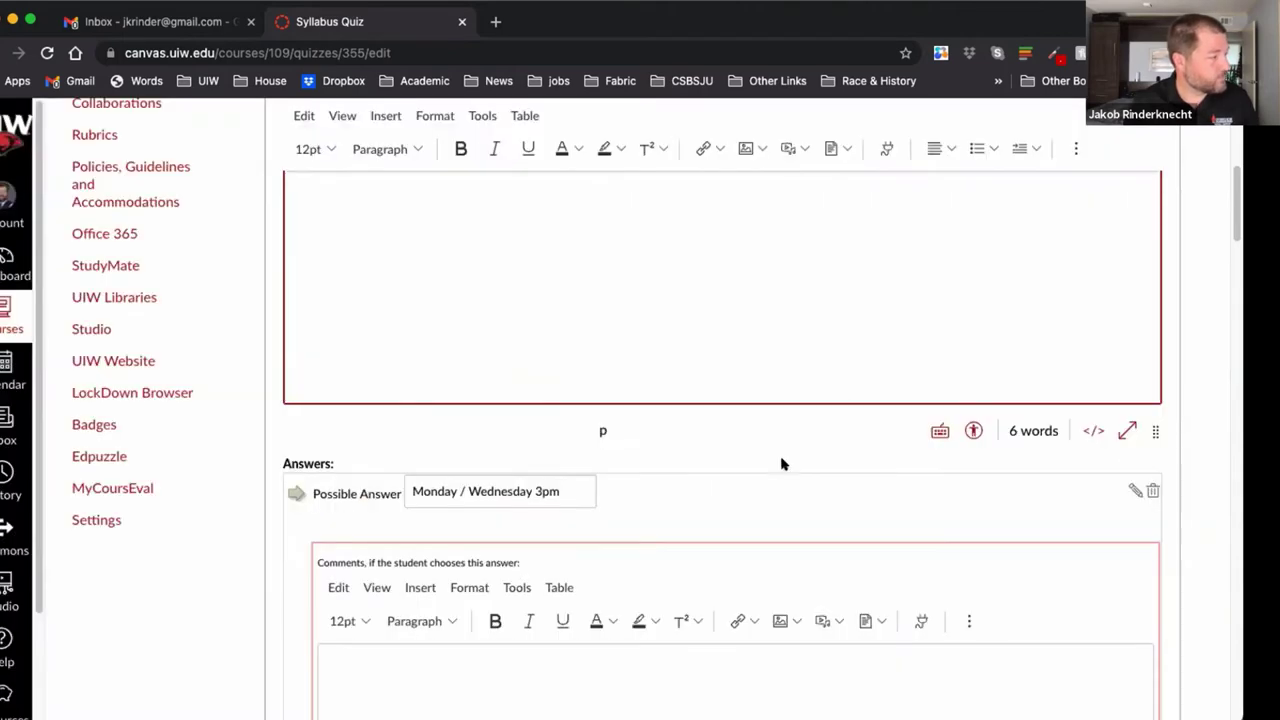
- Examine the office hours question's correct and possible answers, along with their comment editors and the wrong answer comments
{"action": "scroll", "coordinate": [780, 460], "scroll_direction": "up", "scroll_amount": 5}
{"action": "scroll", "coordinate": [783, 463], "scroll_direction": "down", "scroll_amount": 1}
{"action": "scroll", "coordinate": [783, 460], "scroll_direction": "down", "scroll_amount": 10}
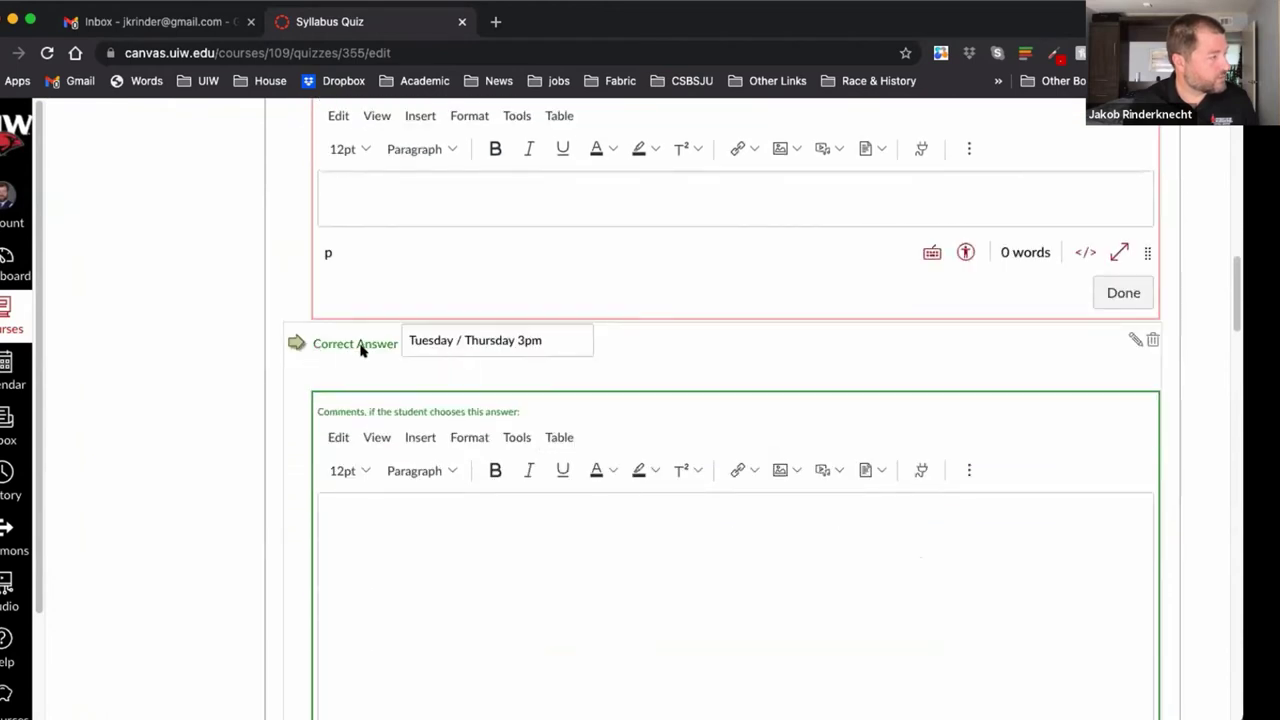
{"action": "scroll", "coordinate": [362, 346], "scroll_direction": "up", "scroll_amount": 5}
{"action": "scroll", "coordinate": [365, 347], "scroll_direction": "down", "scroll_amount": 5}
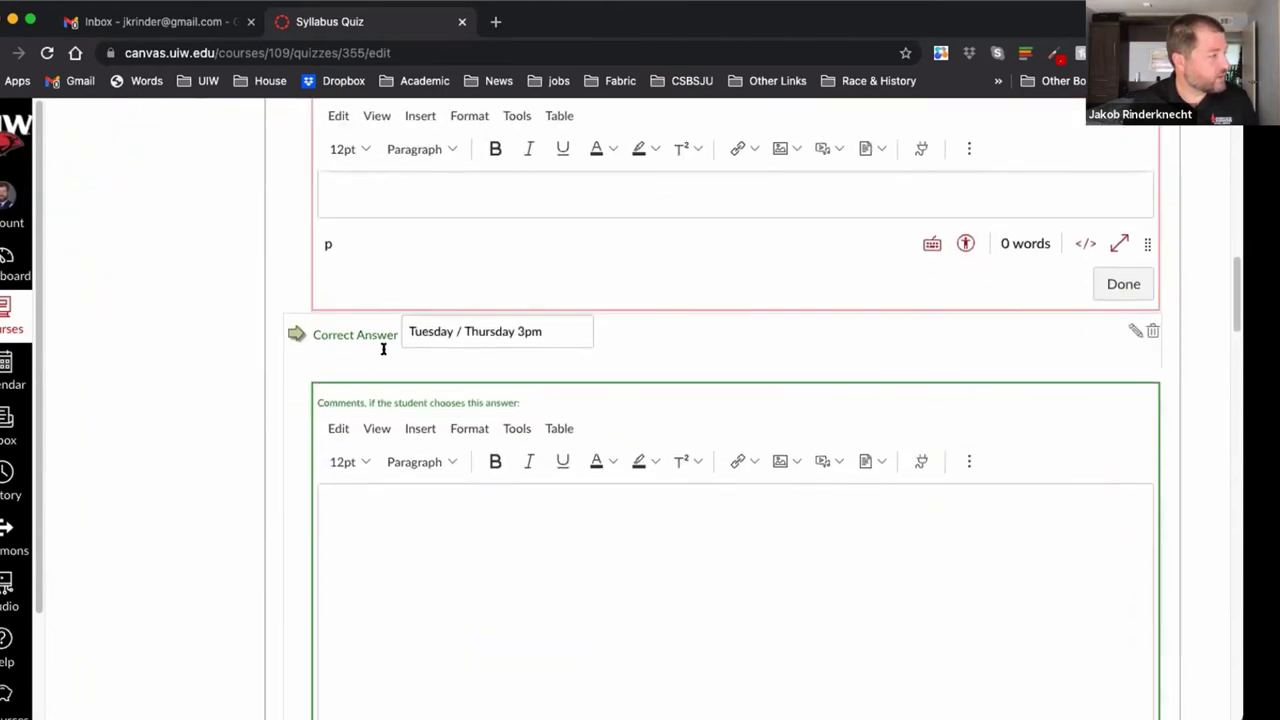
{"action": "scroll", "coordinate": [674, 320], "scroll_direction": "up", "scroll_amount": 4}
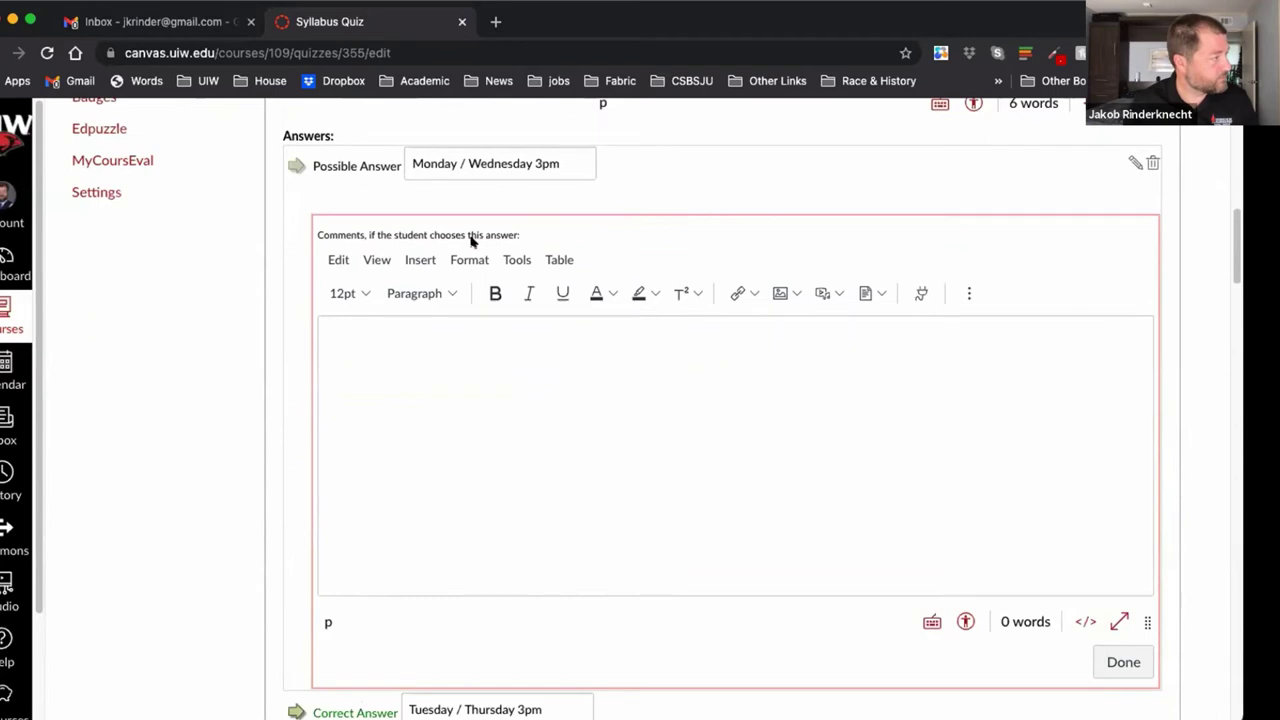
{"action": "scroll", "coordinate": [748, 392], "scroll_direction": "down", "scroll_amount": 8}
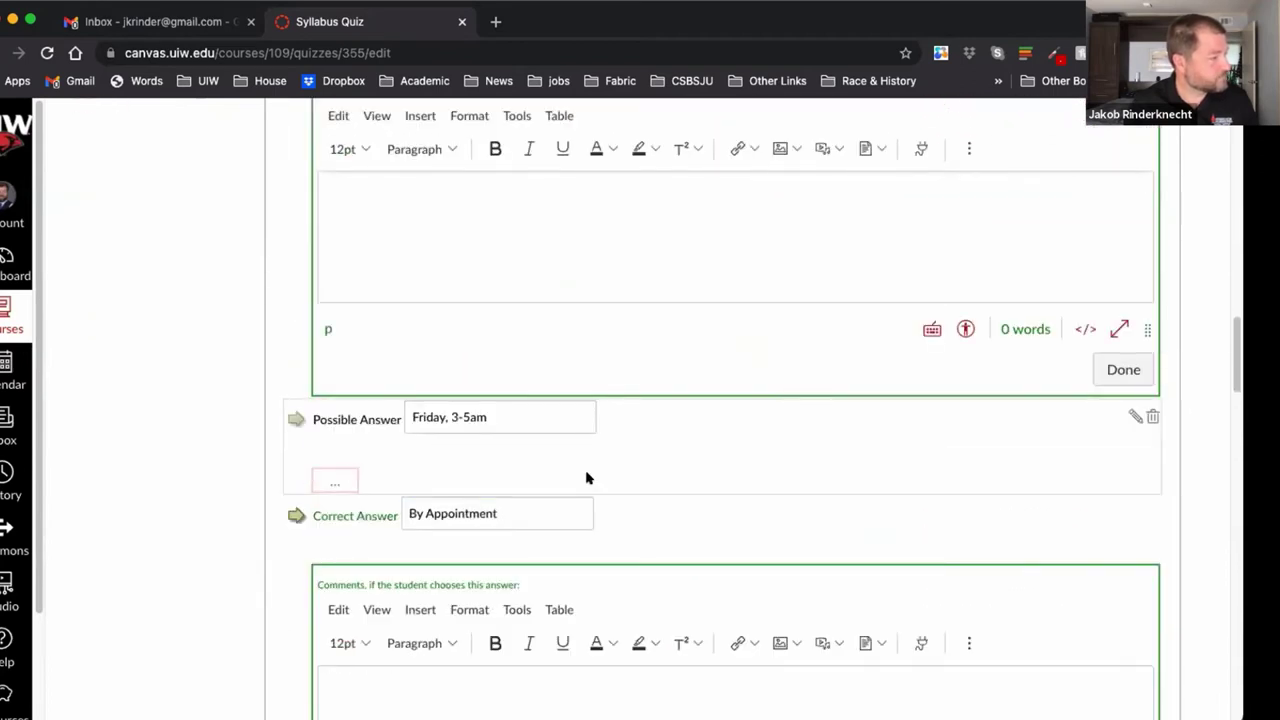
{"action": "scroll", "coordinate": [617, 477], "scroll_direction": "down", "scroll_amount": 10}
{"action": "scroll", "coordinate": [618, 481], "scroll_direction": "down", "scroll_amount": 2}
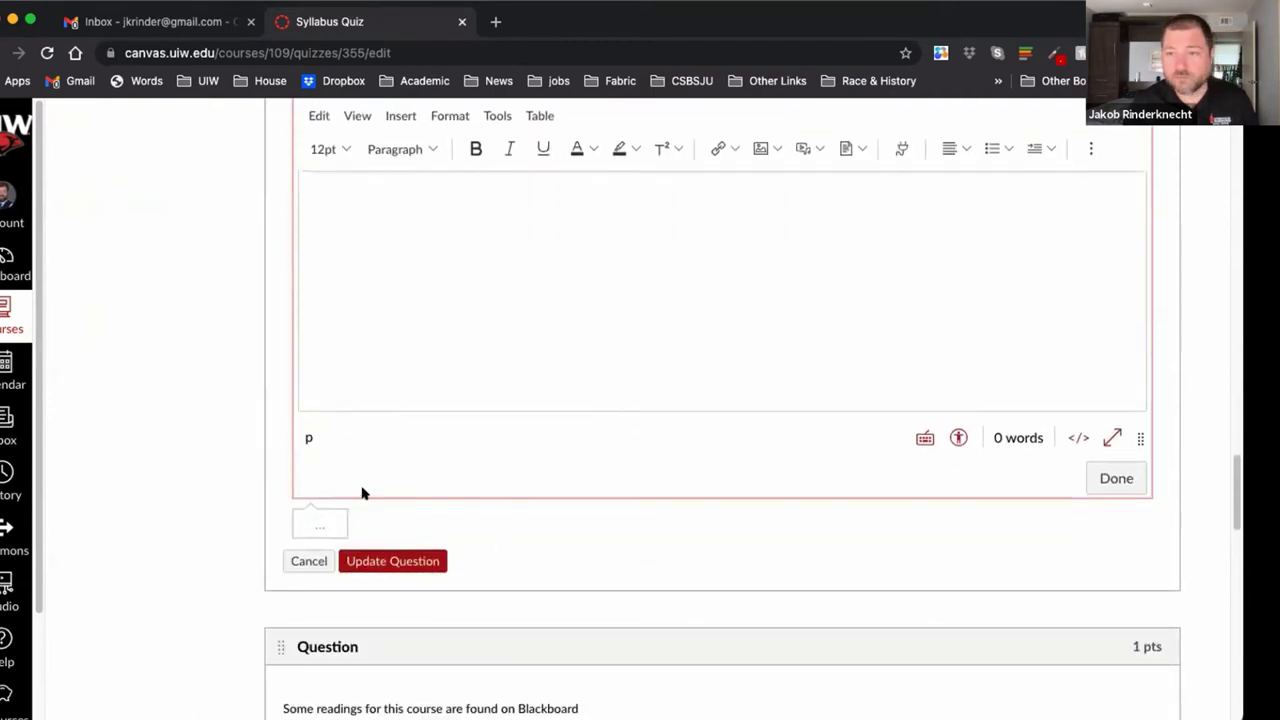
{"action": "scroll", "coordinate": [370, 490], "scroll_direction": "up", "scroll_amount": 10}
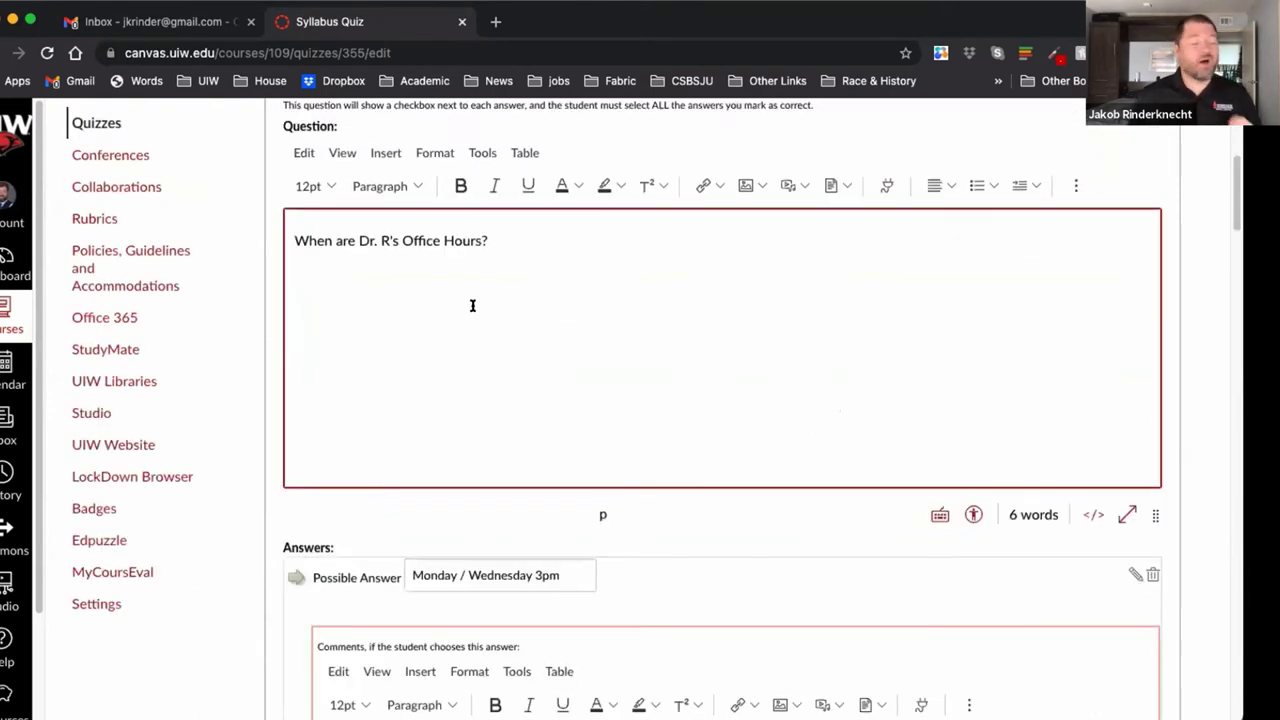
{"action": "scroll", "coordinate": [808, 308], "scroll_direction": "up", "scroll_amount": 5}
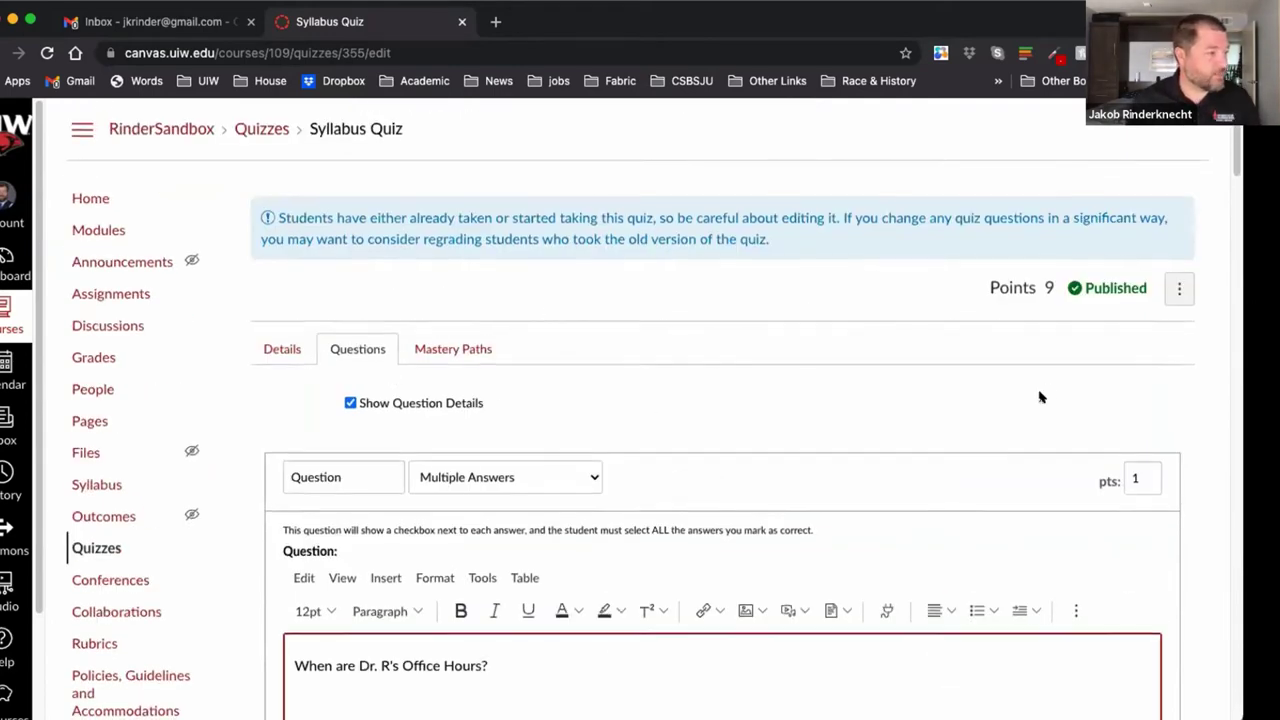
- Start a new question group at the end of the quiz that picks 4 questions at 2 pts per question
{"action": "scroll", "coordinate": [1040, 397], "scroll_direction": "down", "scroll_amount": 2}
{"action": "scroll", "coordinate": [1040, 397], "scroll_direction": "down", "scroll_amount": 20}
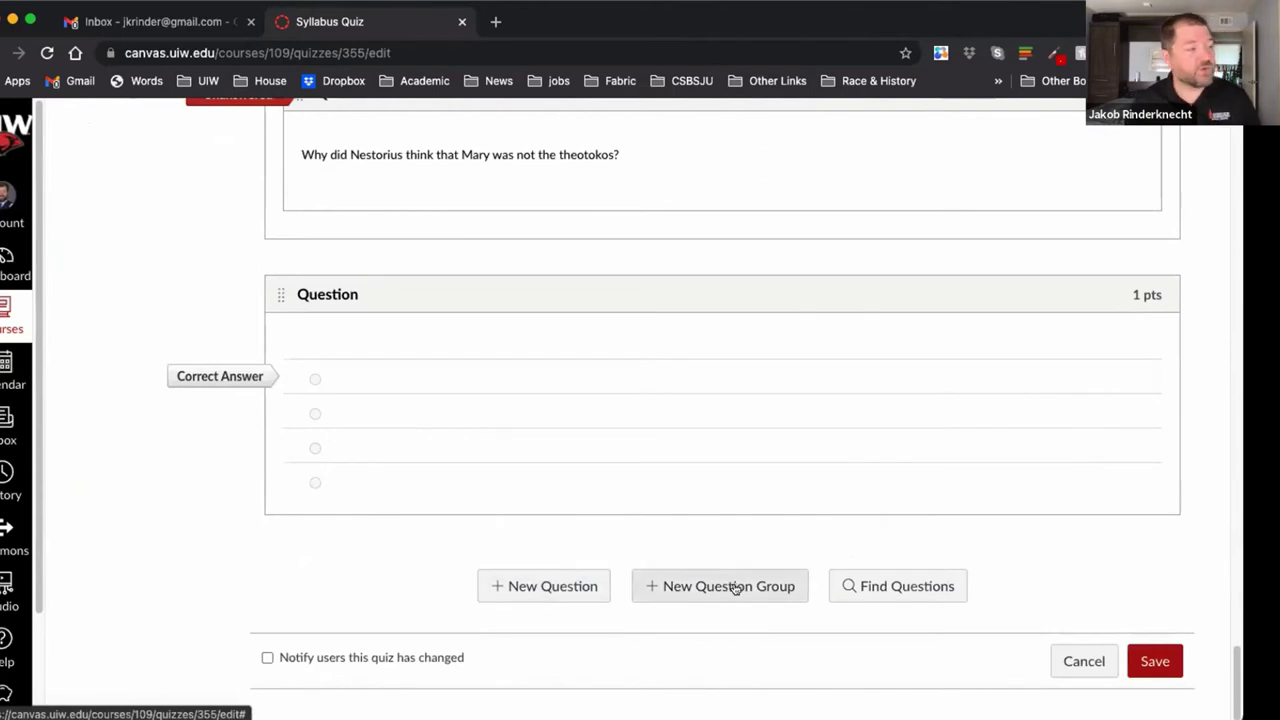
{"action": "left_click", "coordinate": [672, 584]}
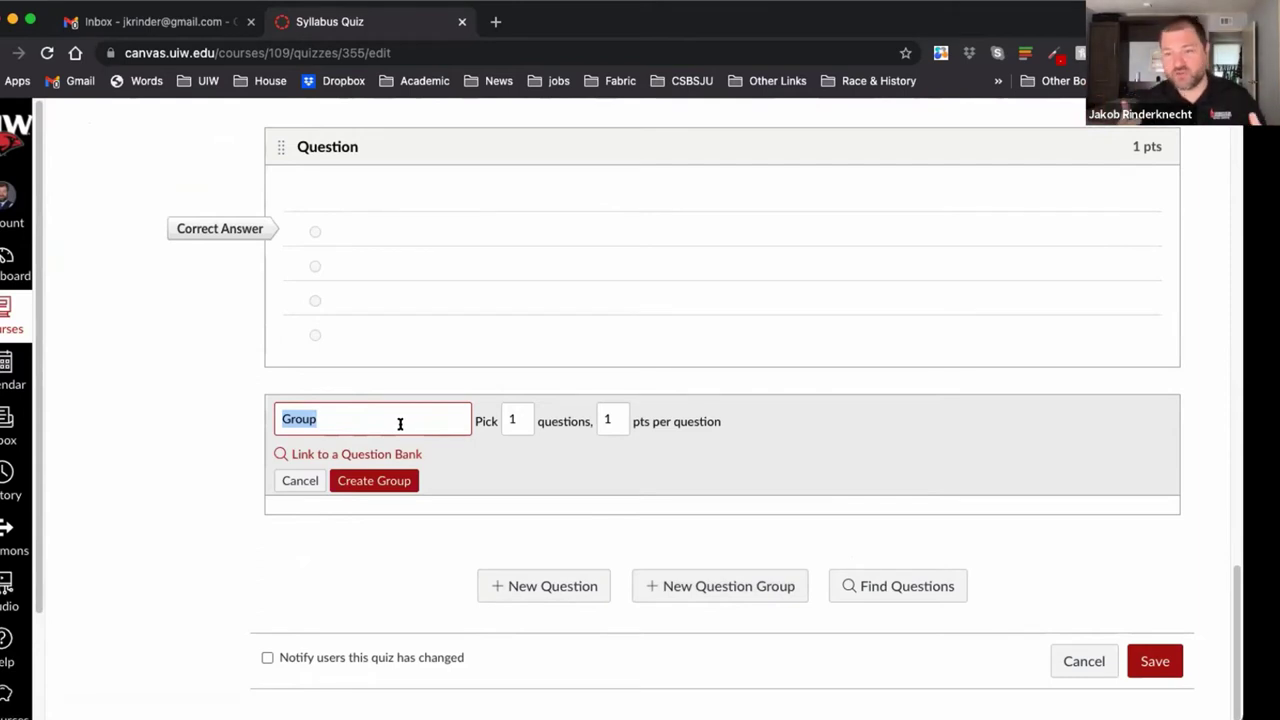
{"action": "double_click", "coordinate": [521, 418]}
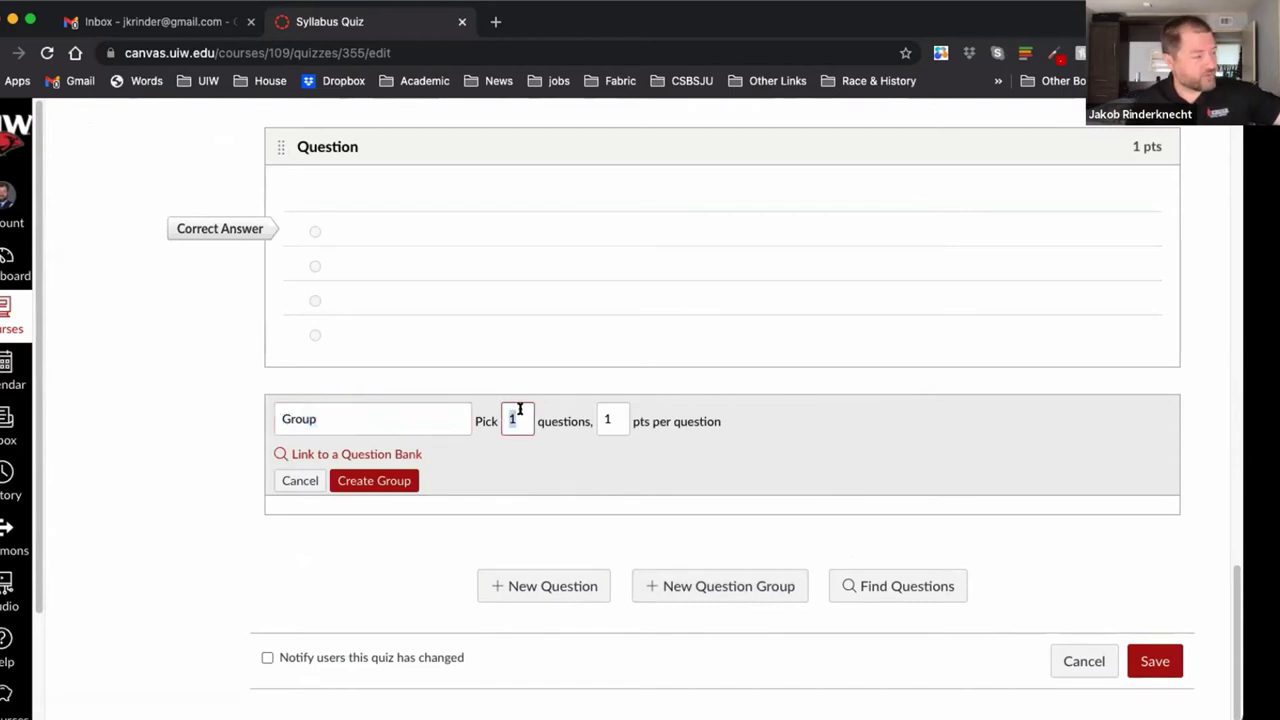
{"action": "type", "text": "4"}
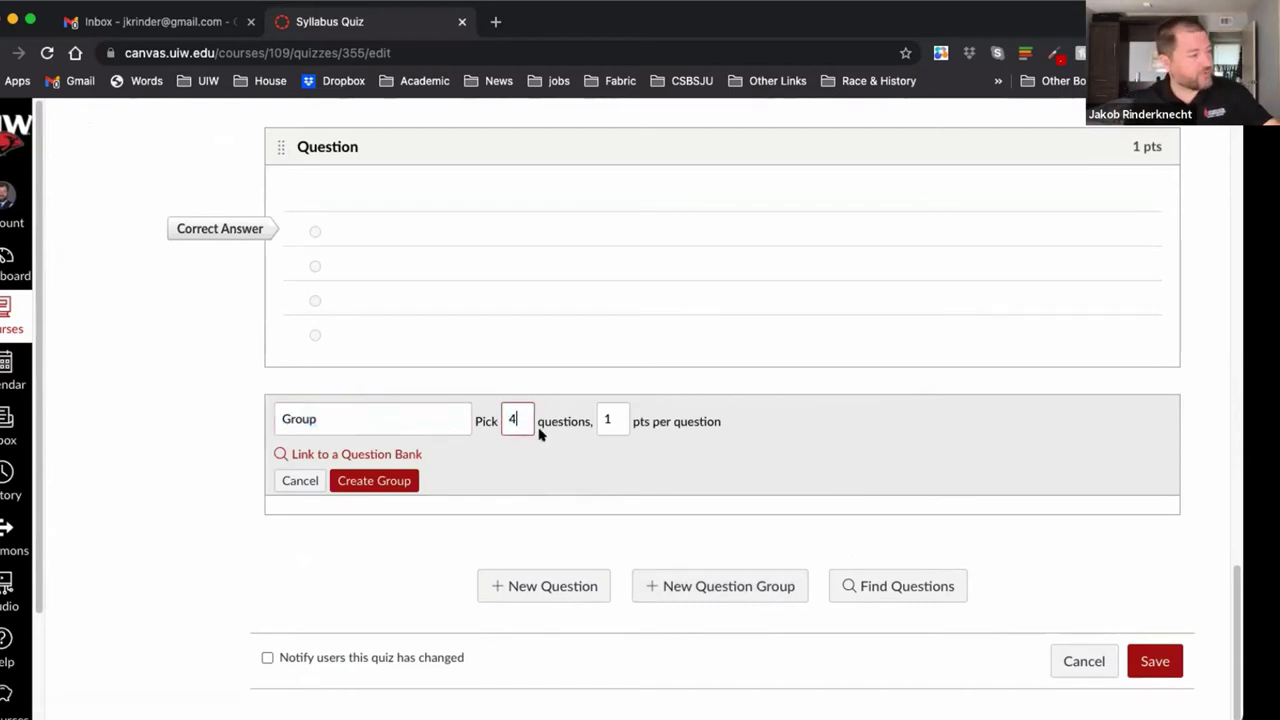
{"action": "double_click", "coordinate": [605, 416]}
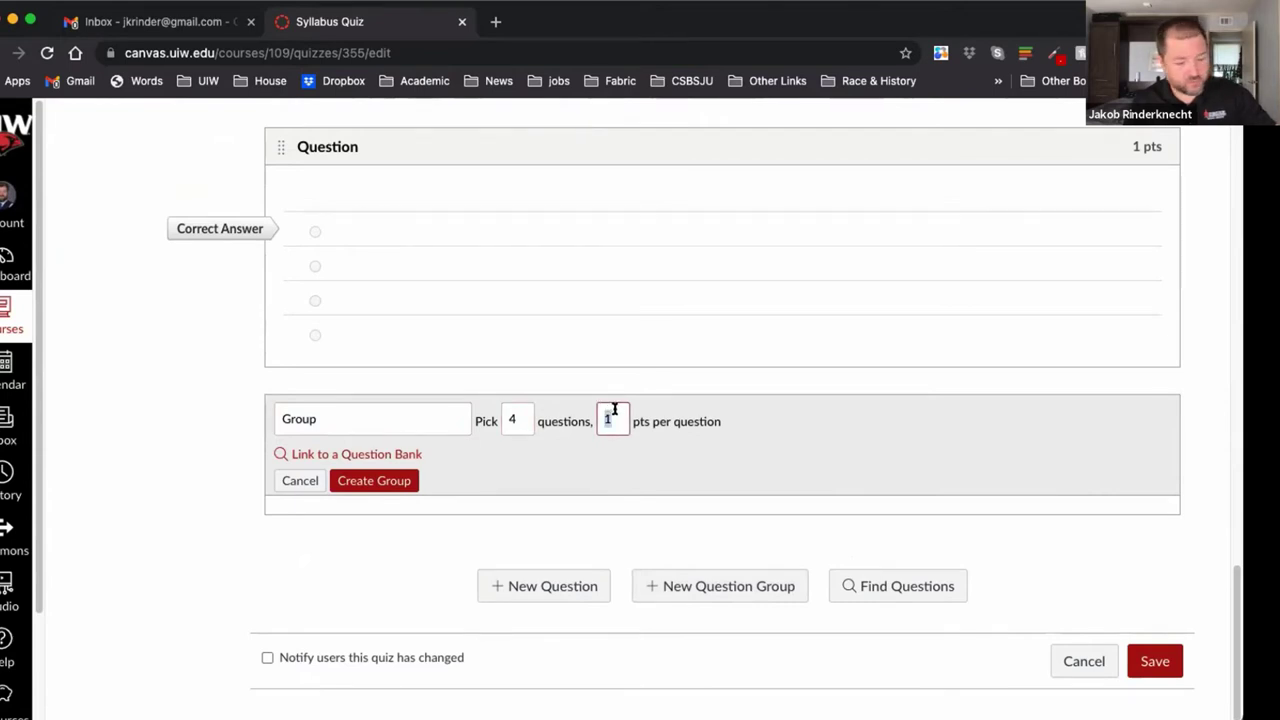
{"action": "type", "text": "2"}
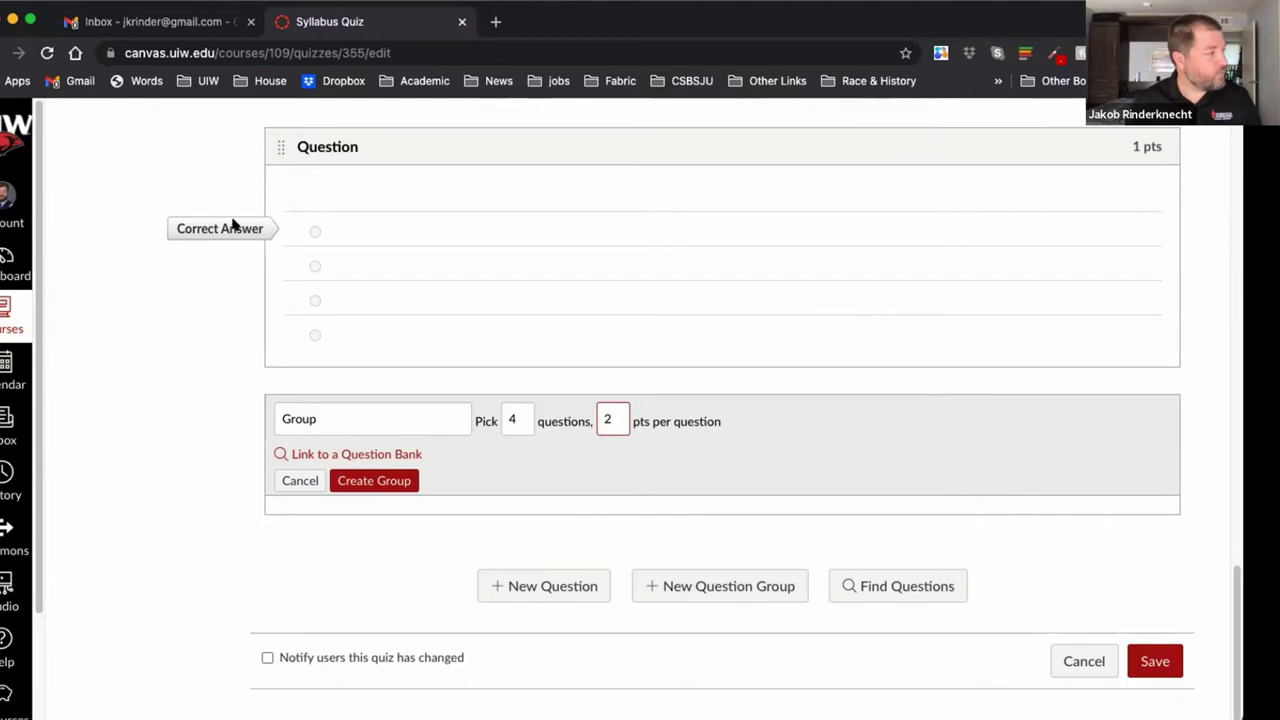
- Create the question group and move the blank question into it
{"action": "left_click_drag", "start_coordinate": [269, 147], "coordinate": [317, 334]}
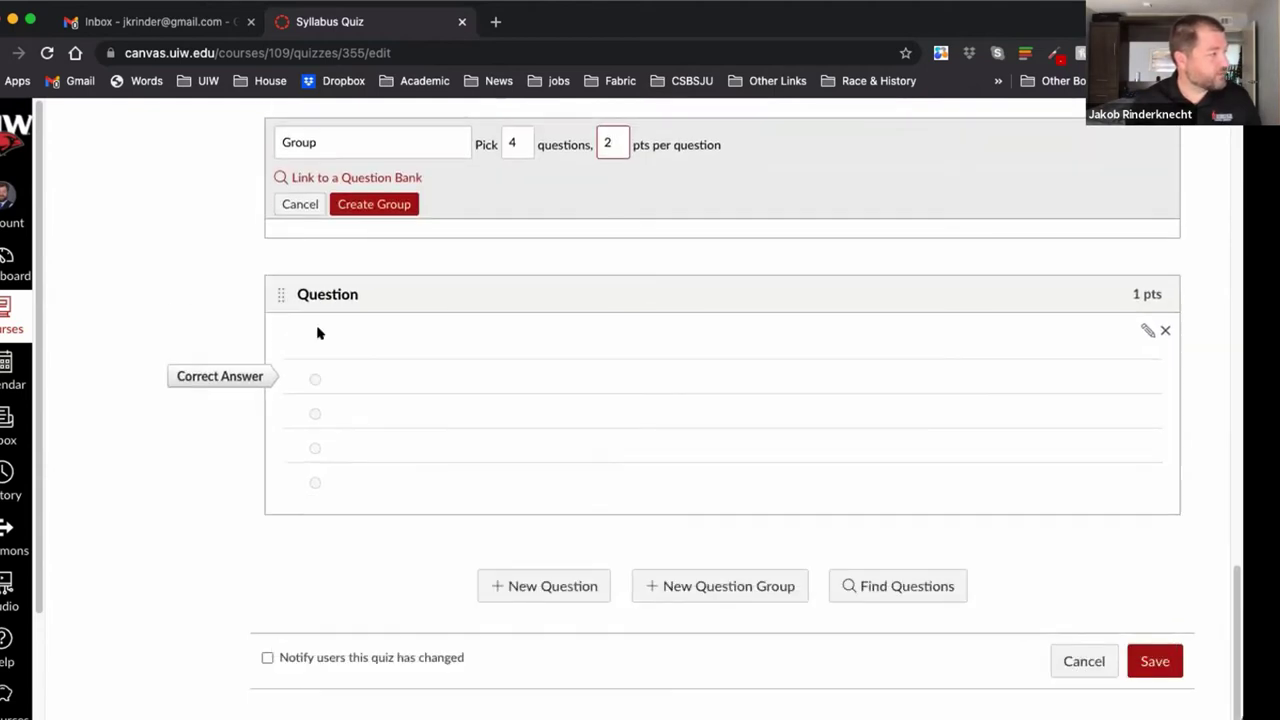
{"action": "scroll", "coordinate": [300, 340], "scroll_direction": "up", "scroll_amount": 1}
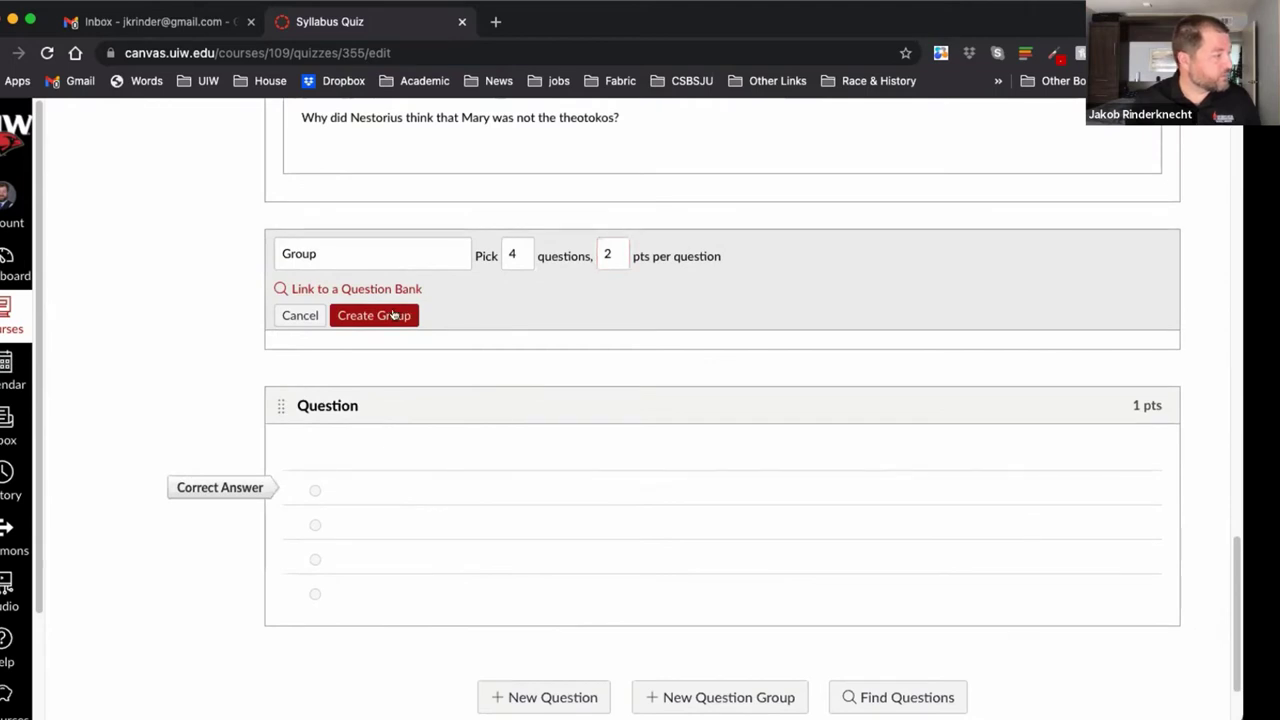
{"action": "left_click", "coordinate": [400, 314]}
{"action": "left_click_drag", "start_coordinate": [280, 371], "coordinate": [278, 432]}
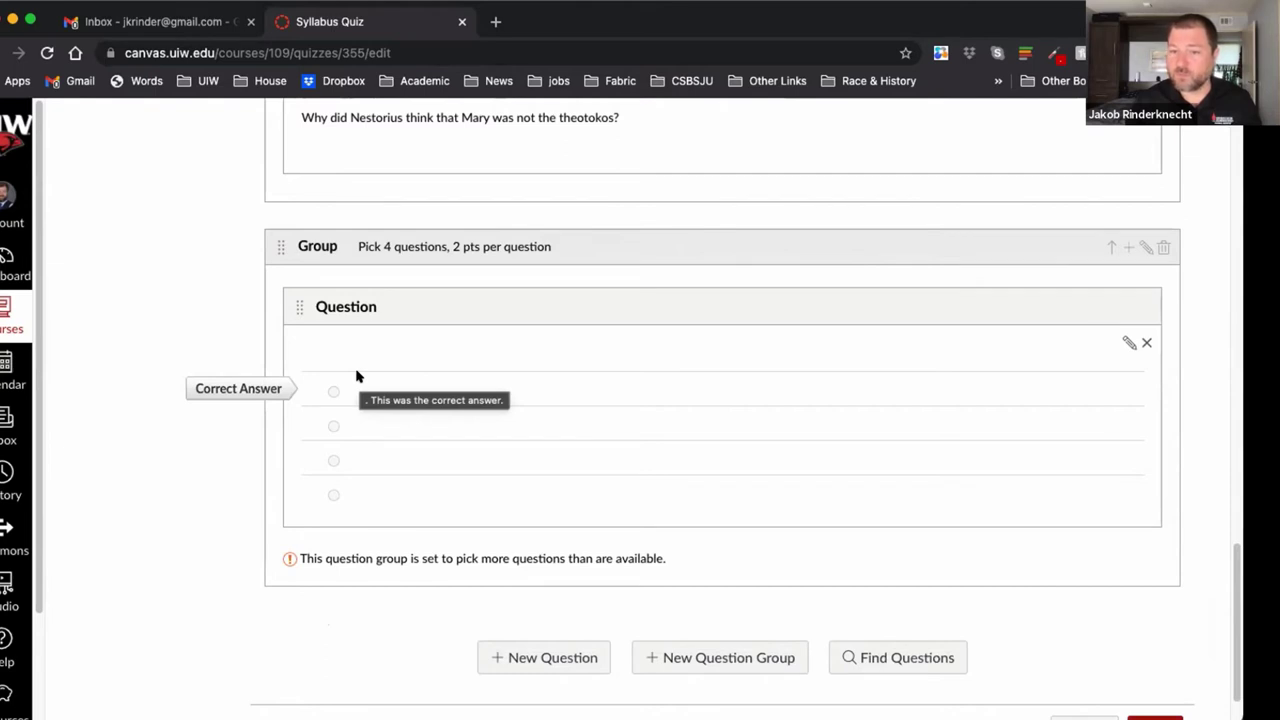
- Start a new question in the group to check the available question types, and leave the quiz editor without saving
{"action": "left_click", "coordinate": [1127, 247]}
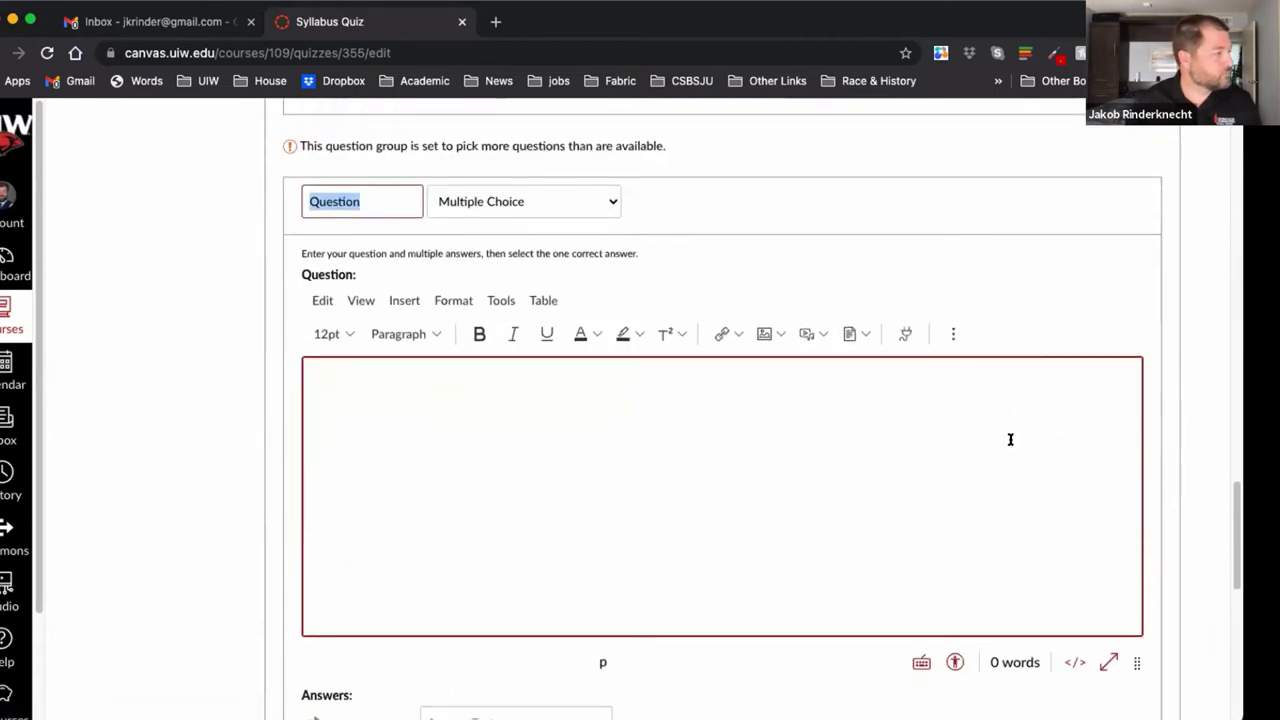
{"action": "left_click", "coordinate": [520, 199]}
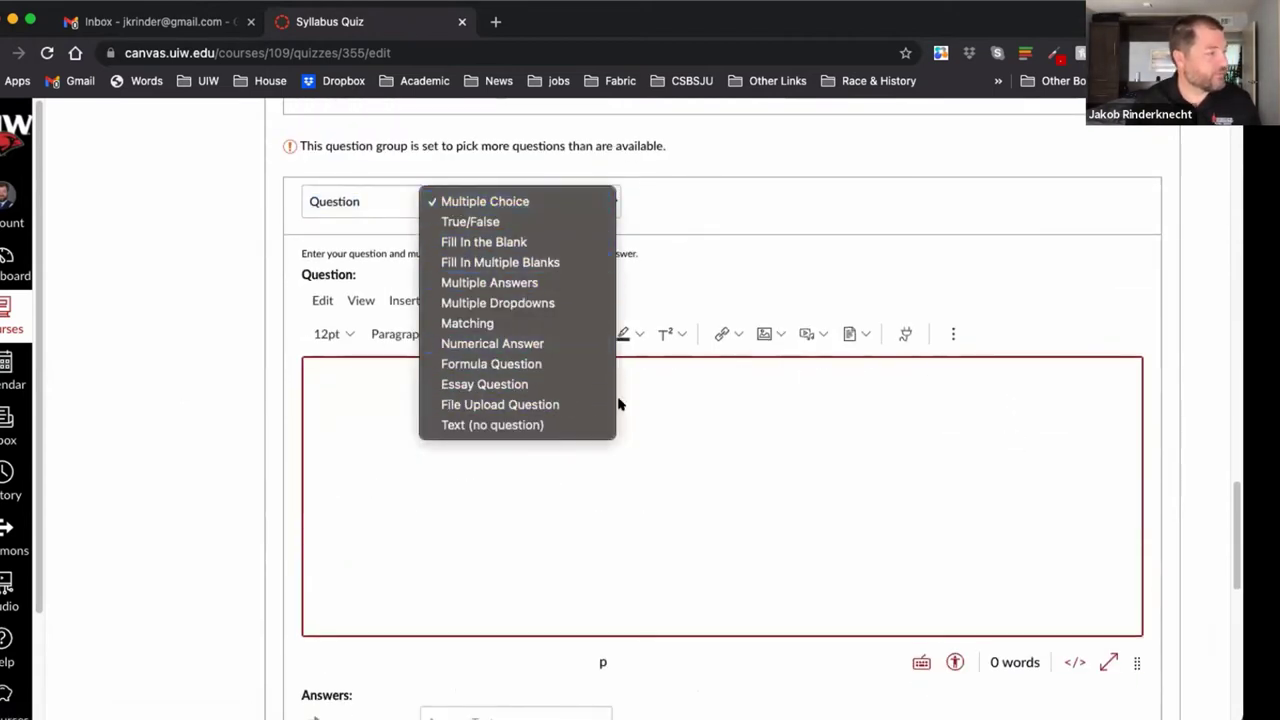
{"action": "left_click", "coordinate": [915, 235]}
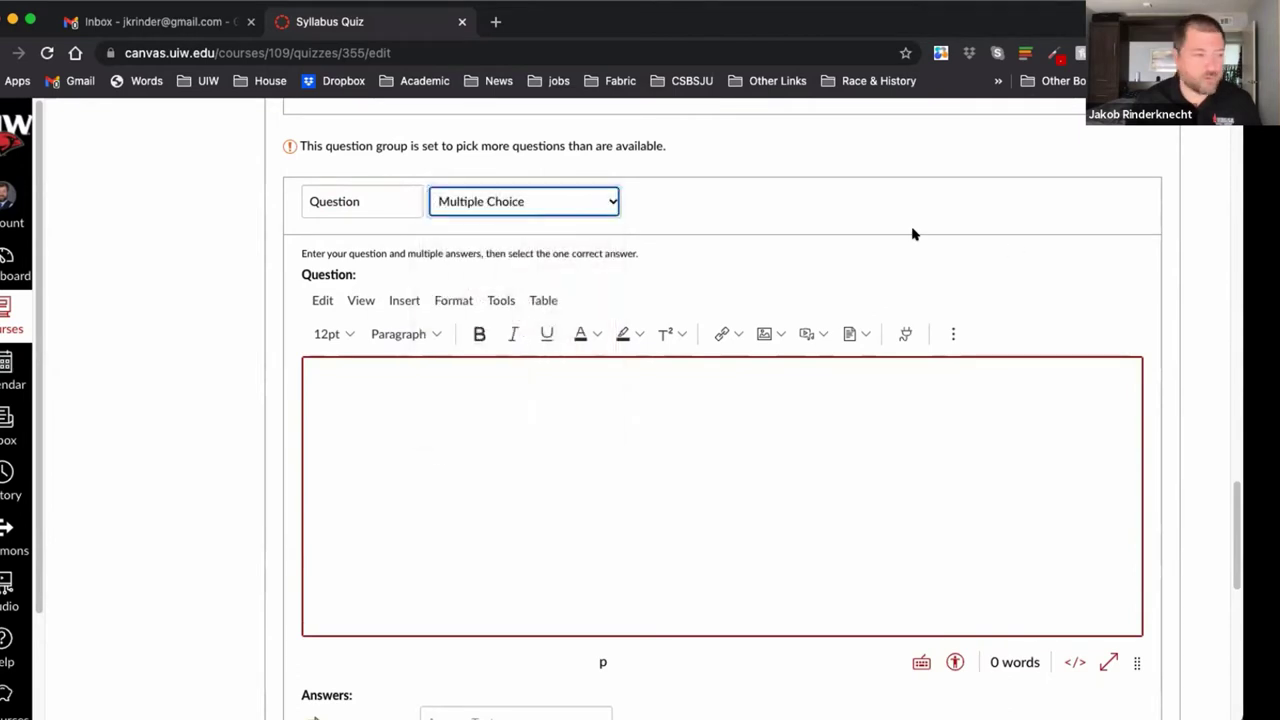
{"action": "scroll", "coordinate": [1134, 474], "scroll_direction": "down", "scroll_amount": 10}
{"action": "left_click", "coordinate": [1074, 661]}
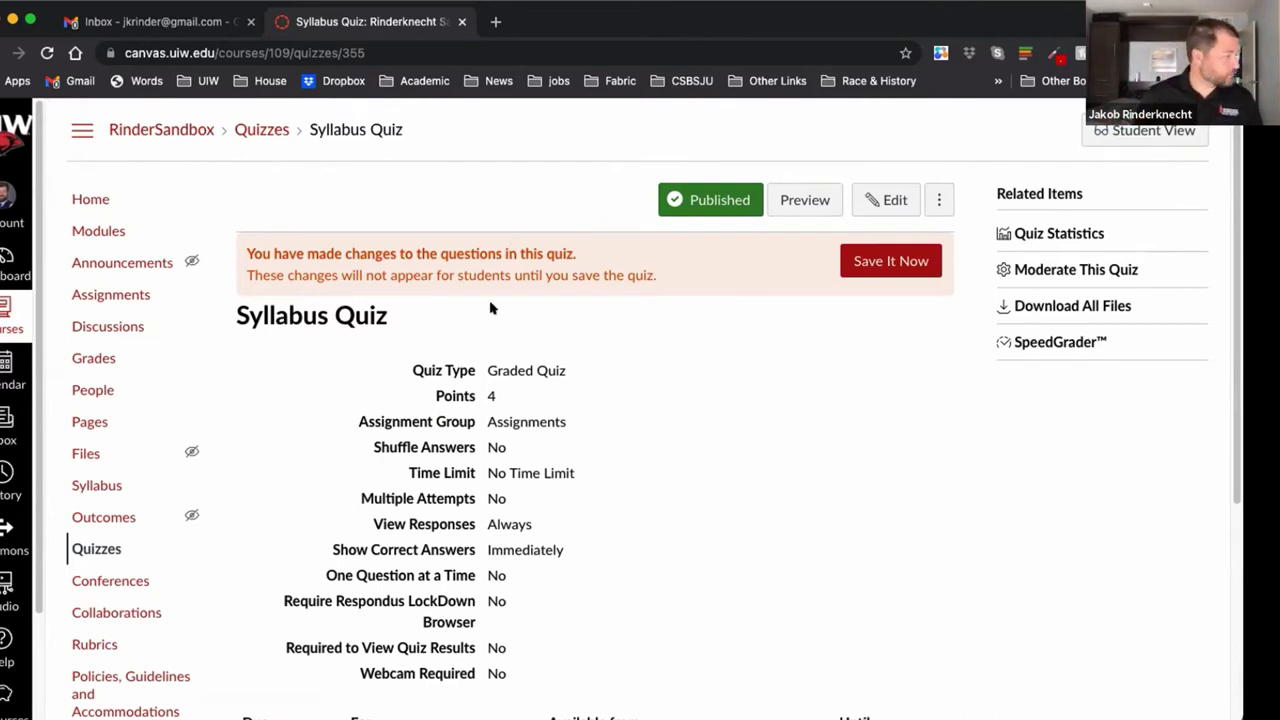
- Return to the dashboard by way of the course home page and open the Disputation submissions for grading
{"action": "left_click", "coordinate": [150, 128]}
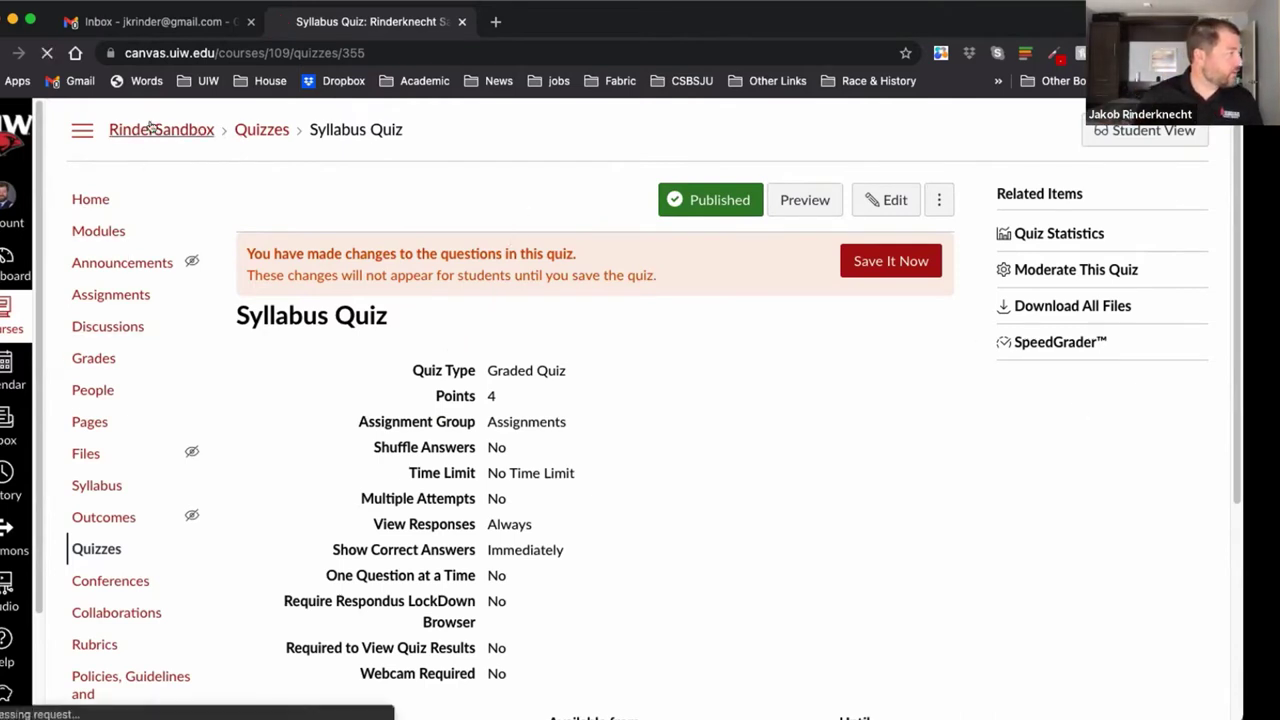
{"action": "scroll", "coordinate": [792, 560], "scroll_direction": "down", "scroll_amount": 1}
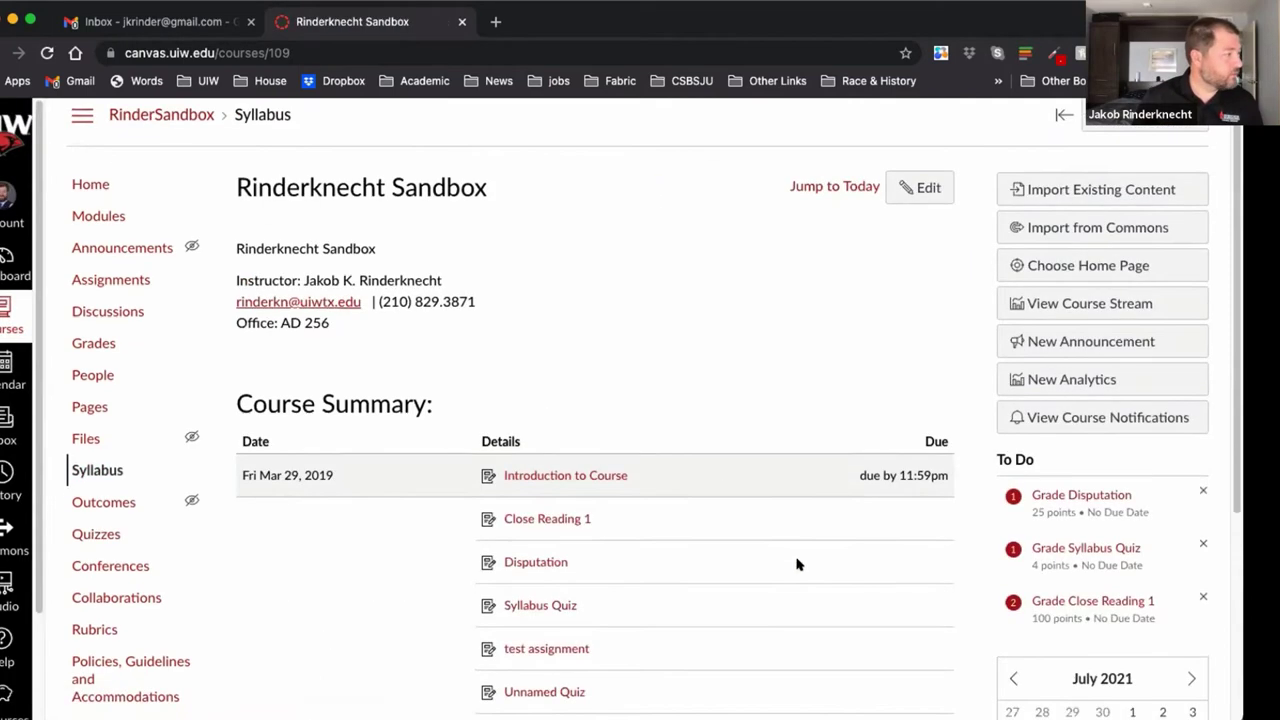
{"action": "scroll", "coordinate": [788, 551], "scroll_direction": "down", "scroll_amount": 1}
{"action": "scroll", "coordinate": [812, 512], "scroll_direction": "down", "scroll_amount": 1}
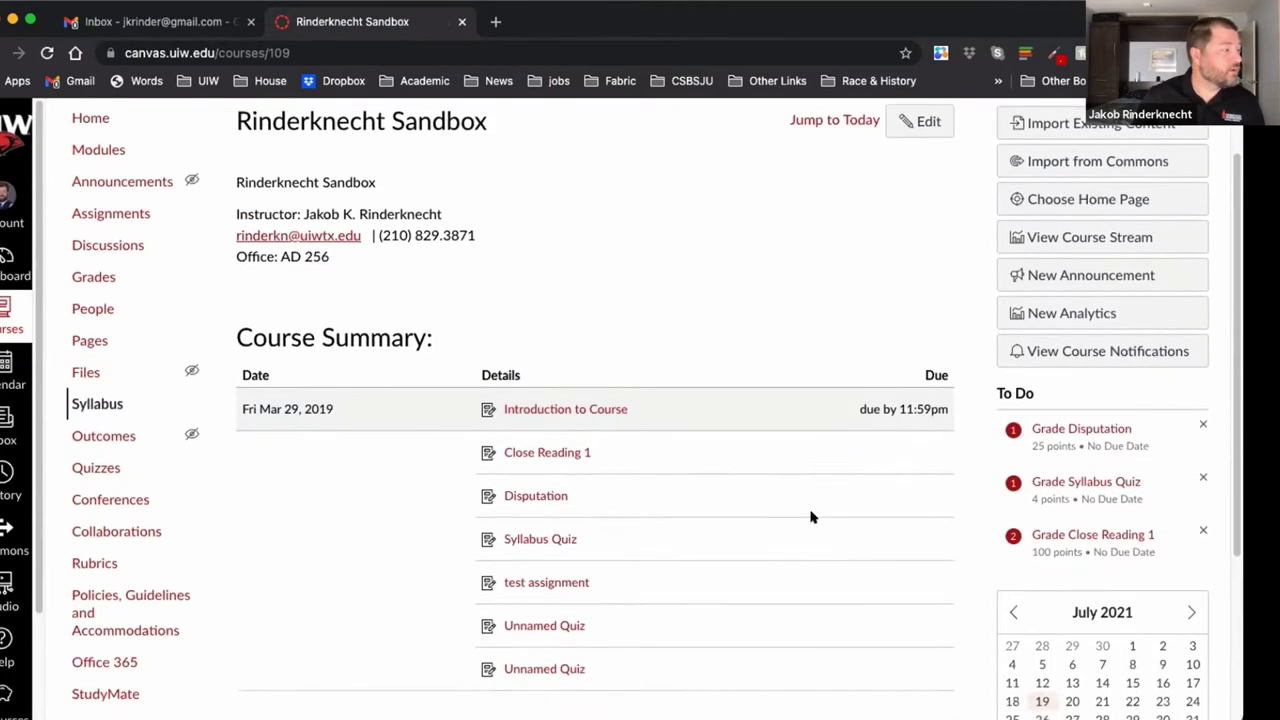
{"action": "scroll", "coordinate": [461, 326], "scroll_direction": "up", "scroll_amount": 3}
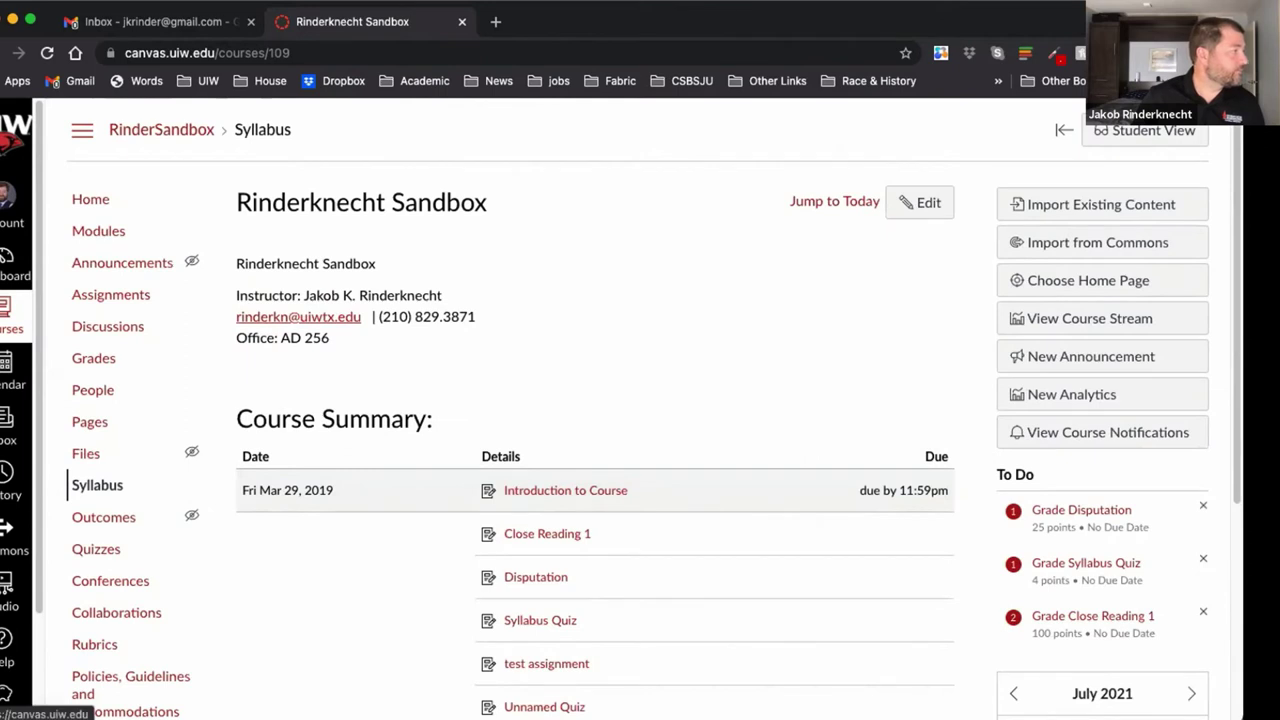
{"action": "left_click", "coordinate": [12, 262]}
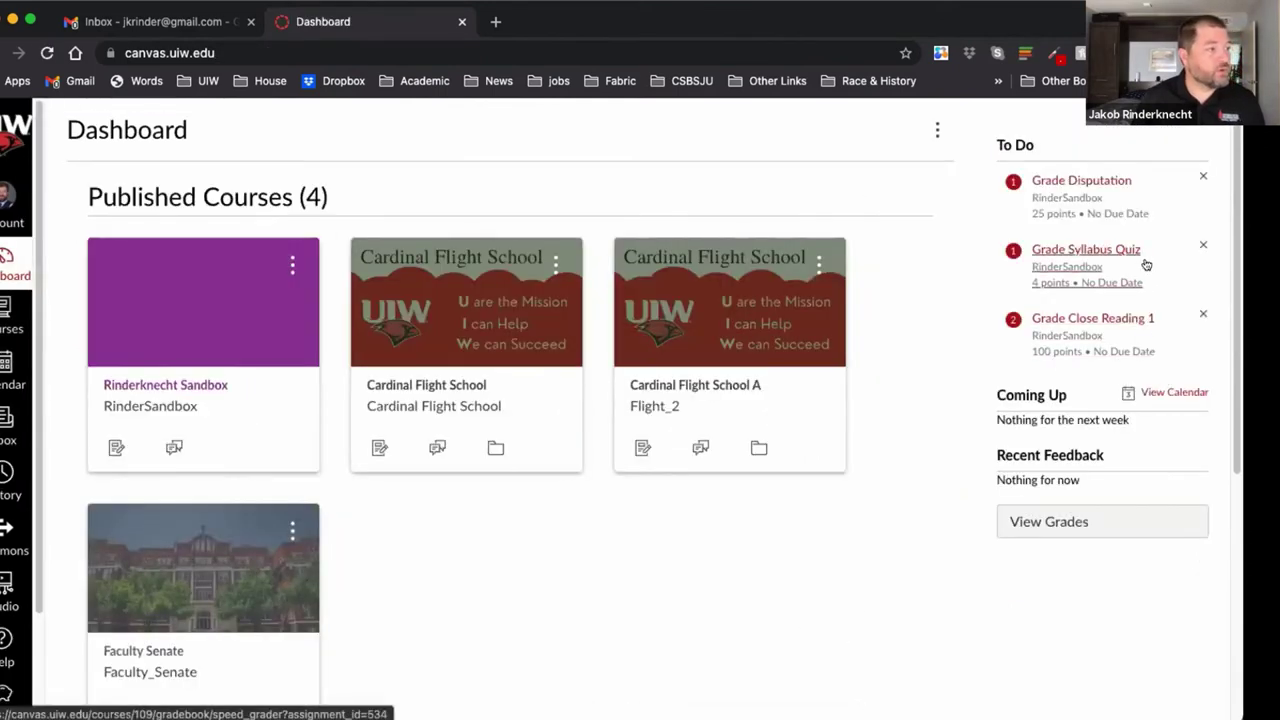
{"action": "left_click", "coordinate": [1105, 176]}
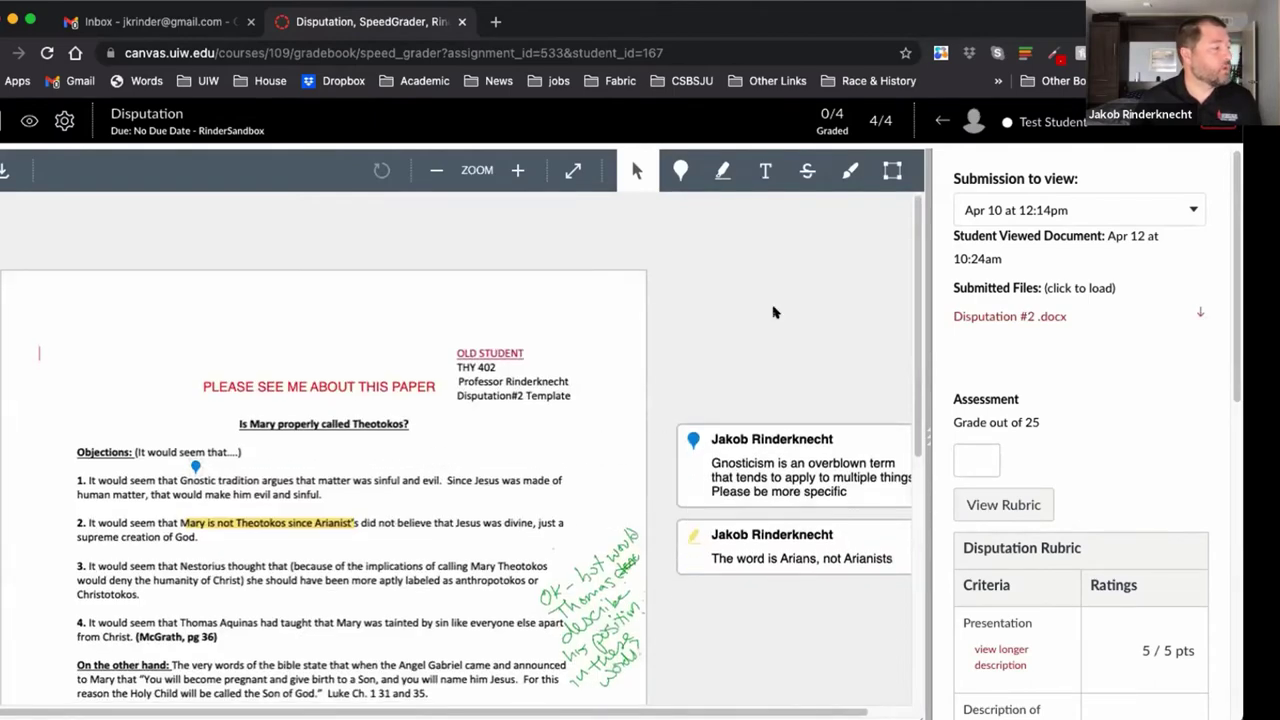
- Open the Disputation rubric for scoring and set the Presentation criterion to 4 points
{"action": "scroll", "coordinate": [773, 313], "scroll_direction": "down", "scroll_amount": 3}
{"action": "scroll", "coordinate": [780, 440], "scroll_direction": "up", "scroll_amount": 3}
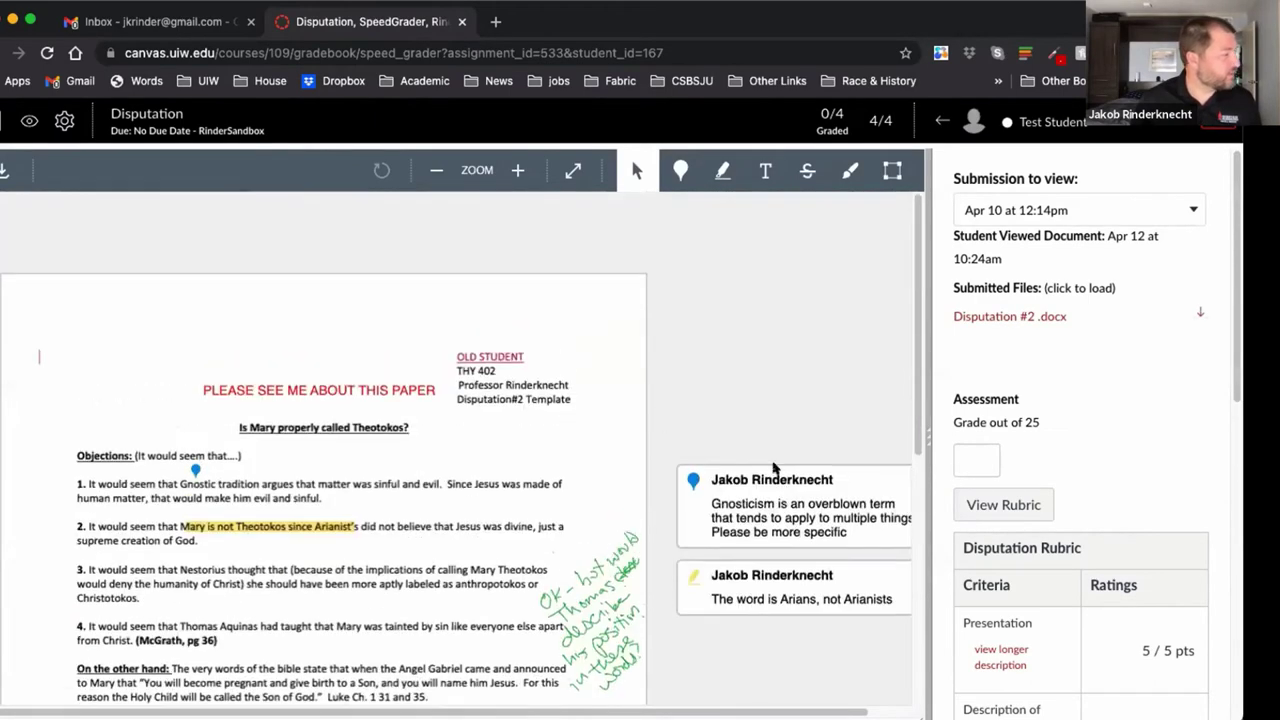
{"action": "scroll", "coordinate": [773, 320], "scroll_direction": "down", "scroll_amount": 3}
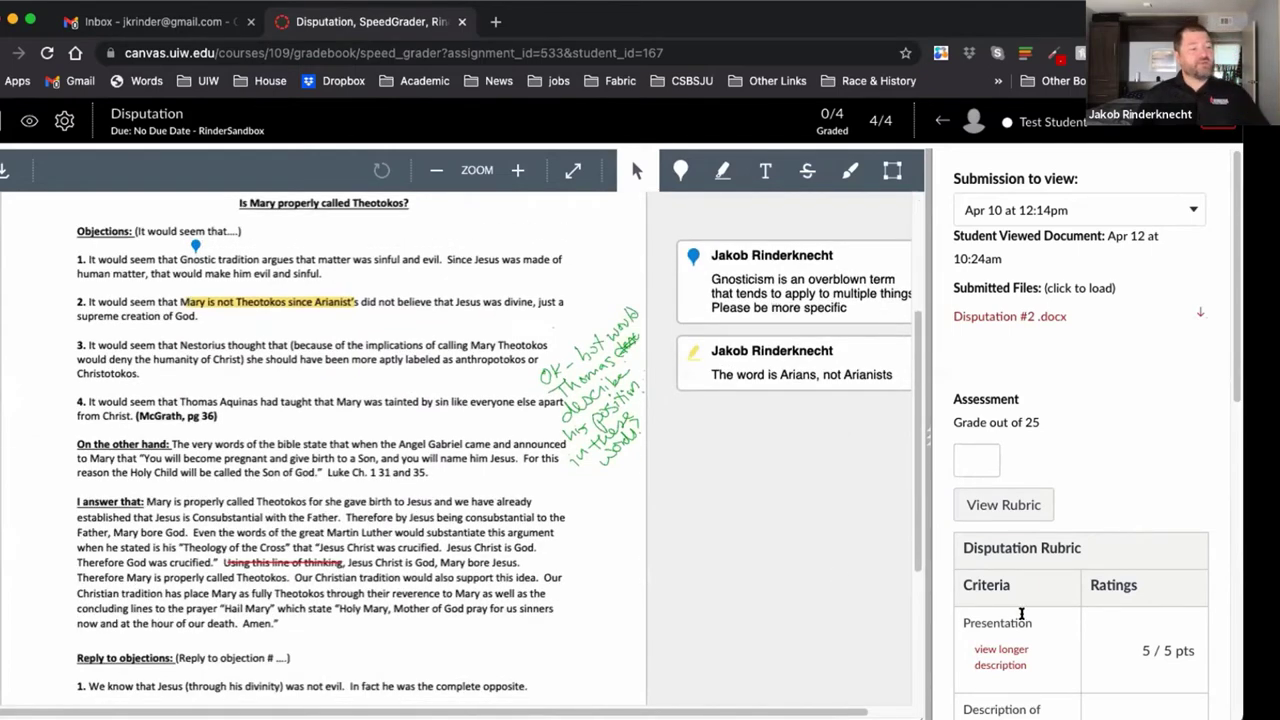
{"action": "scroll", "coordinate": [1180, 451], "scroll_direction": "down", "scroll_amount": 4}
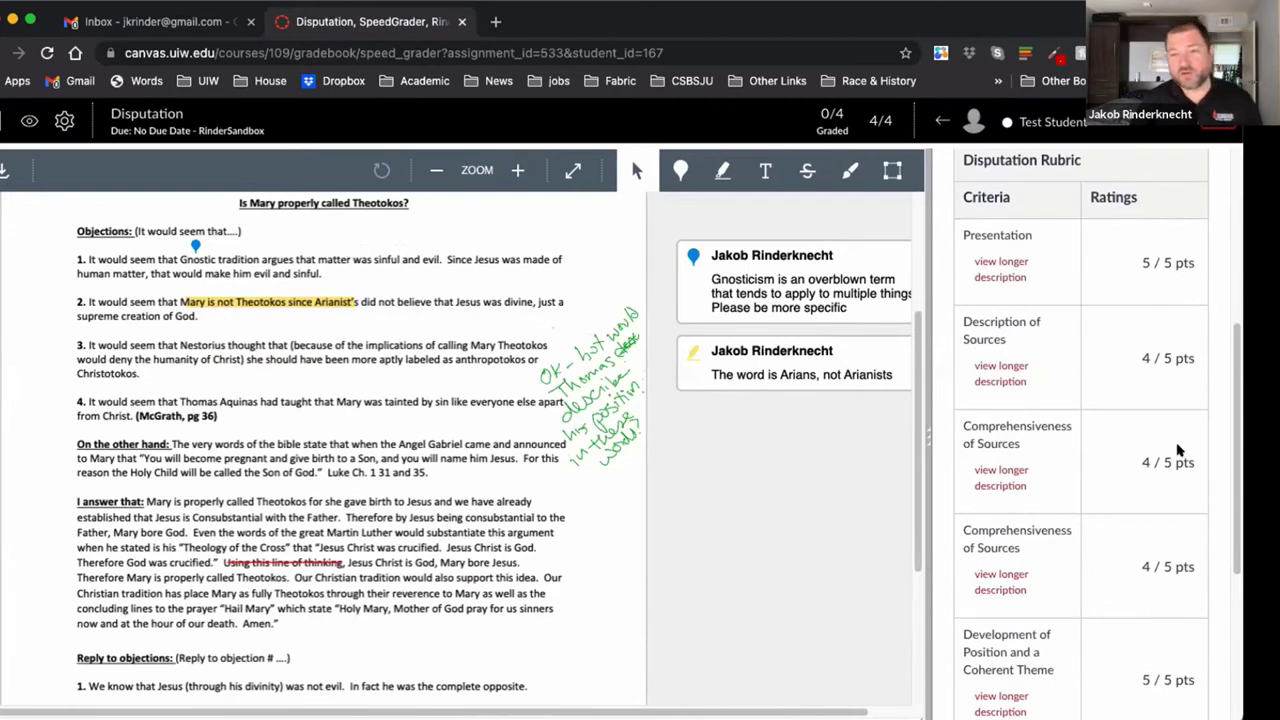
{"action": "scroll", "coordinate": [1170, 440], "scroll_direction": "down", "scroll_amount": 1}
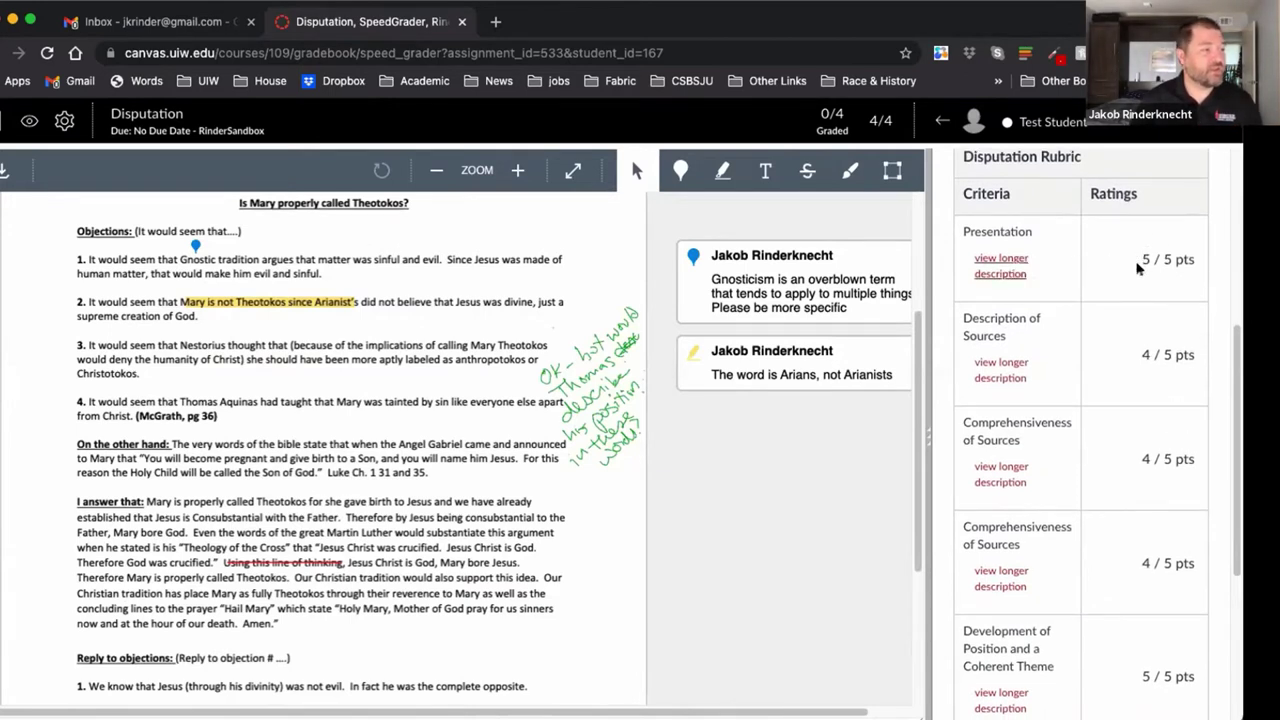
{"action": "scroll", "coordinate": [1140, 256], "scroll_direction": "up", "scroll_amount": 4}
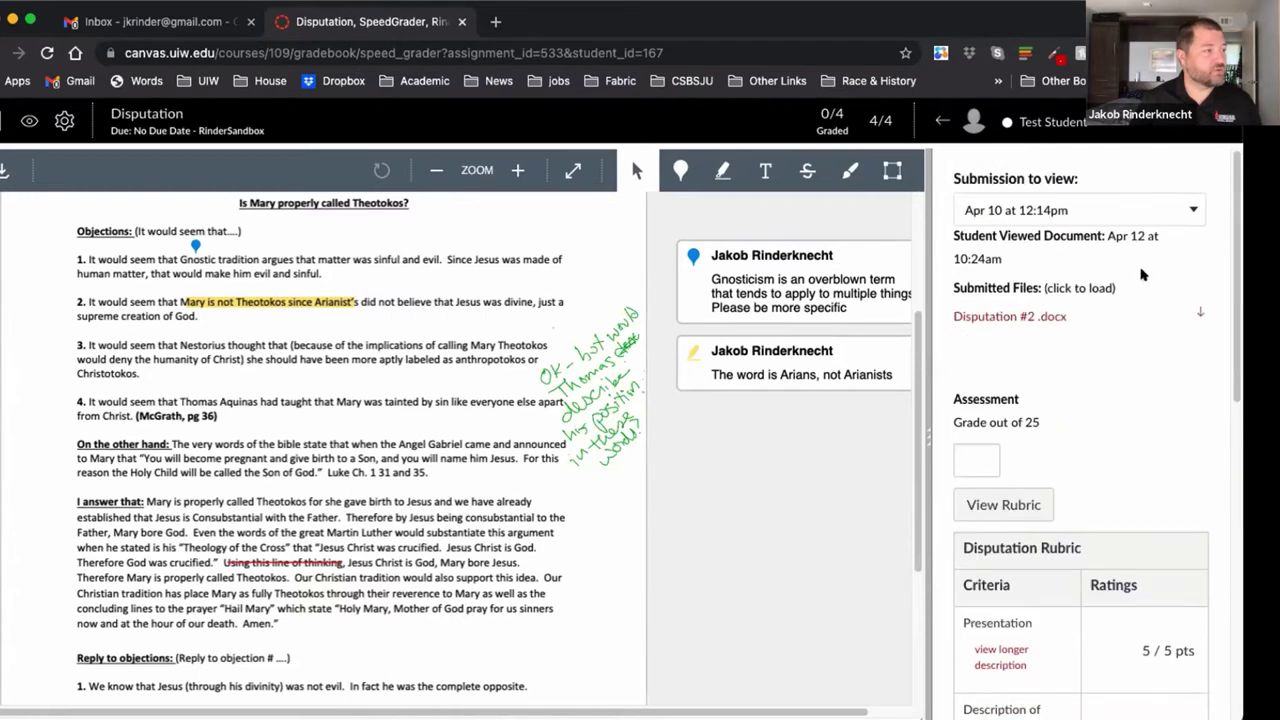
{"action": "left_click", "coordinate": [1003, 504]}
{"action": "scroll", "coordinate": [1051, 531], "scroll_direction": "down", "scroll_amount": 3}
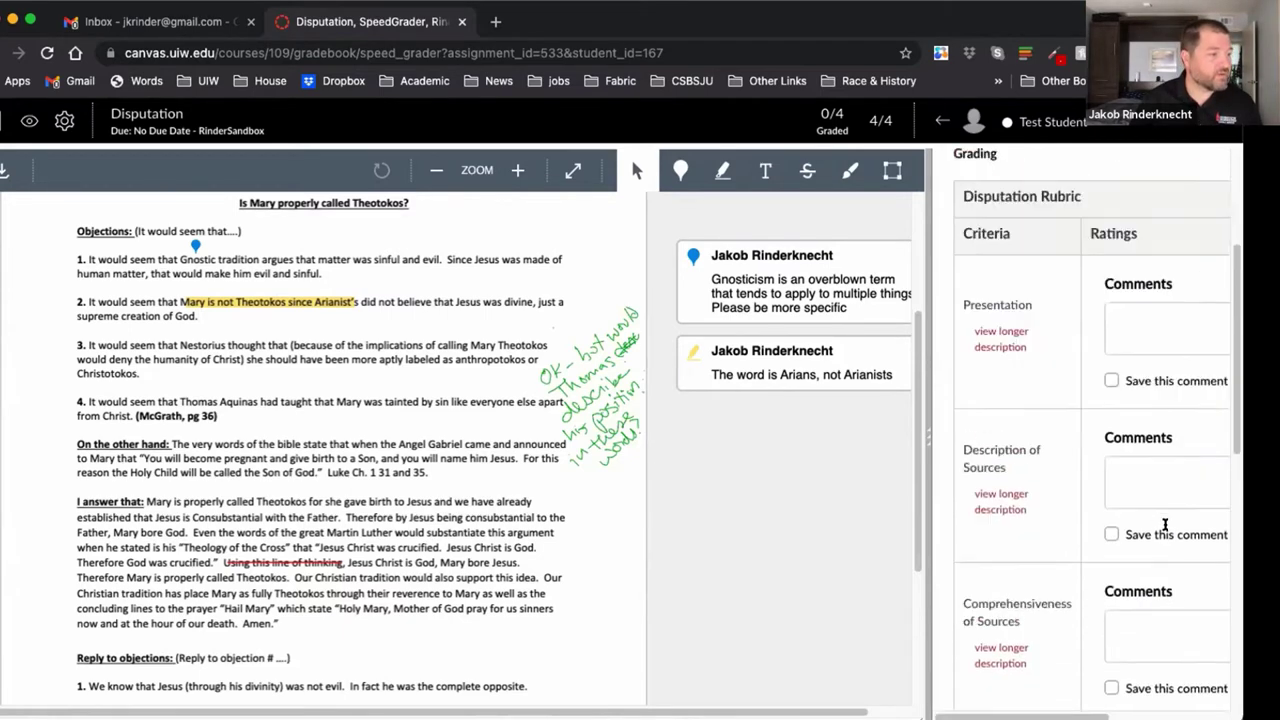
{"action": "left_click", "coordinate": [1110, 306]}
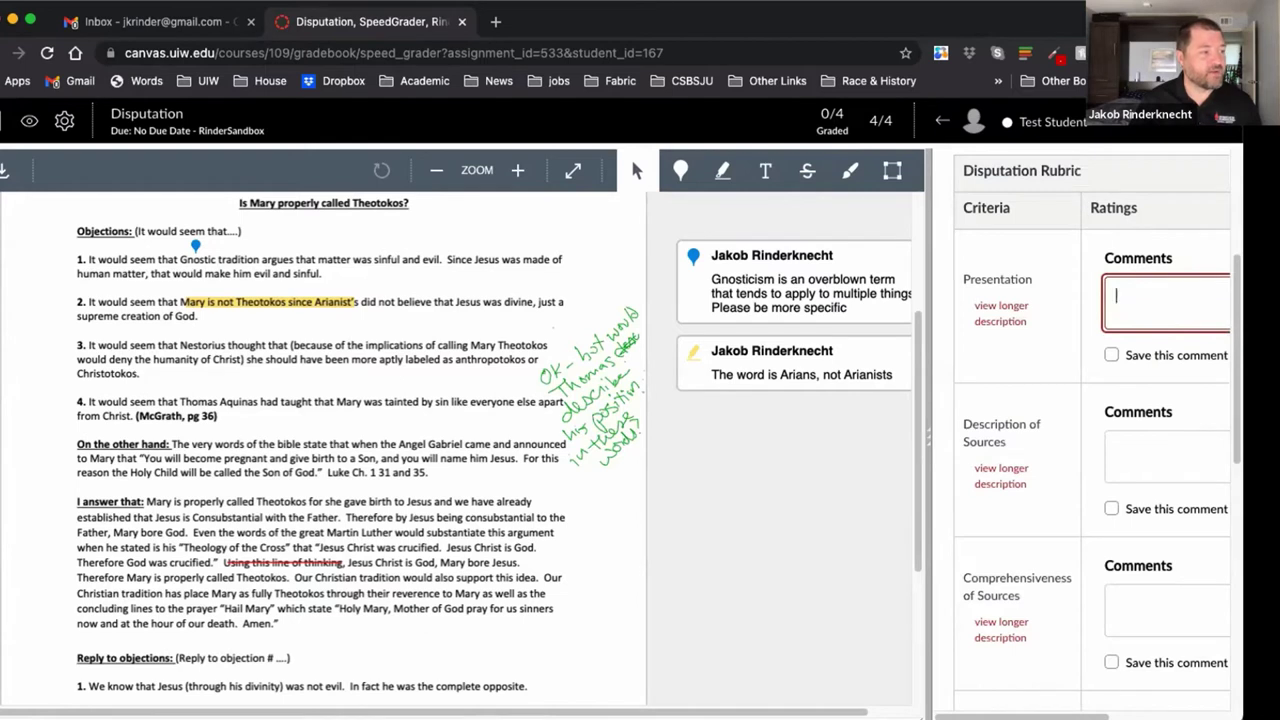
{"action": "key", "text": "Tab"}
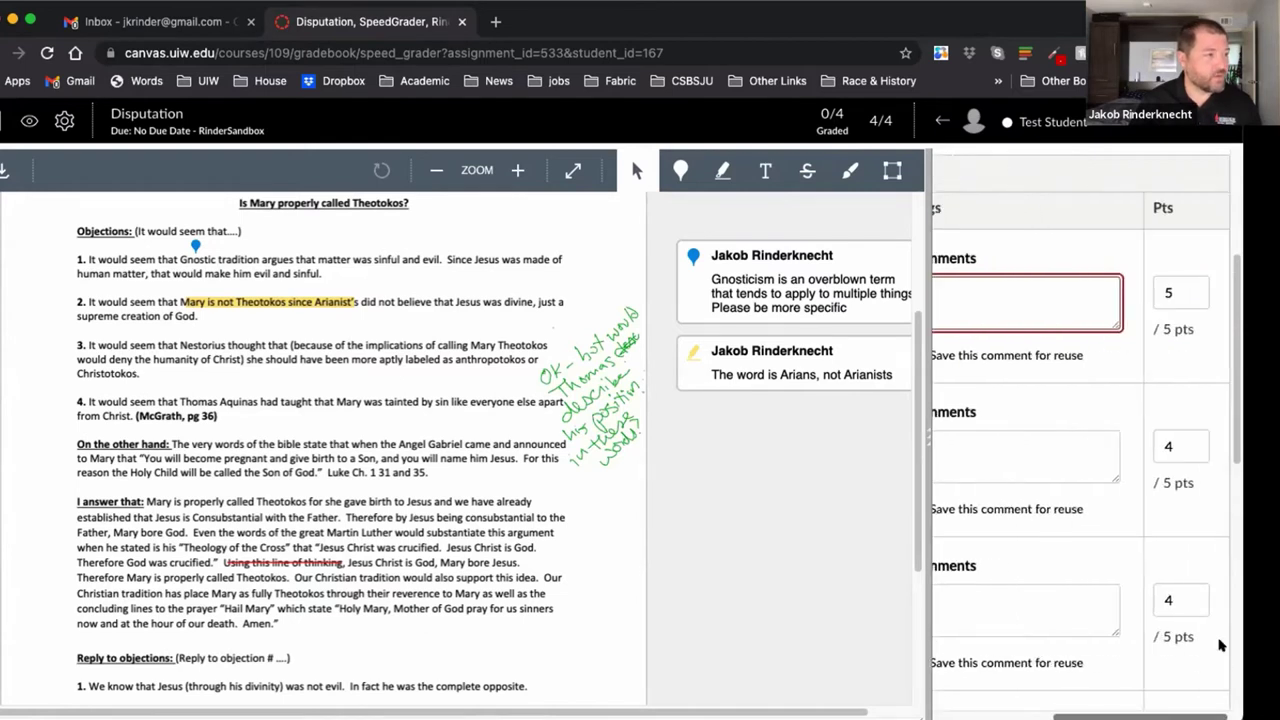
{"action": "type", "text": "4"}
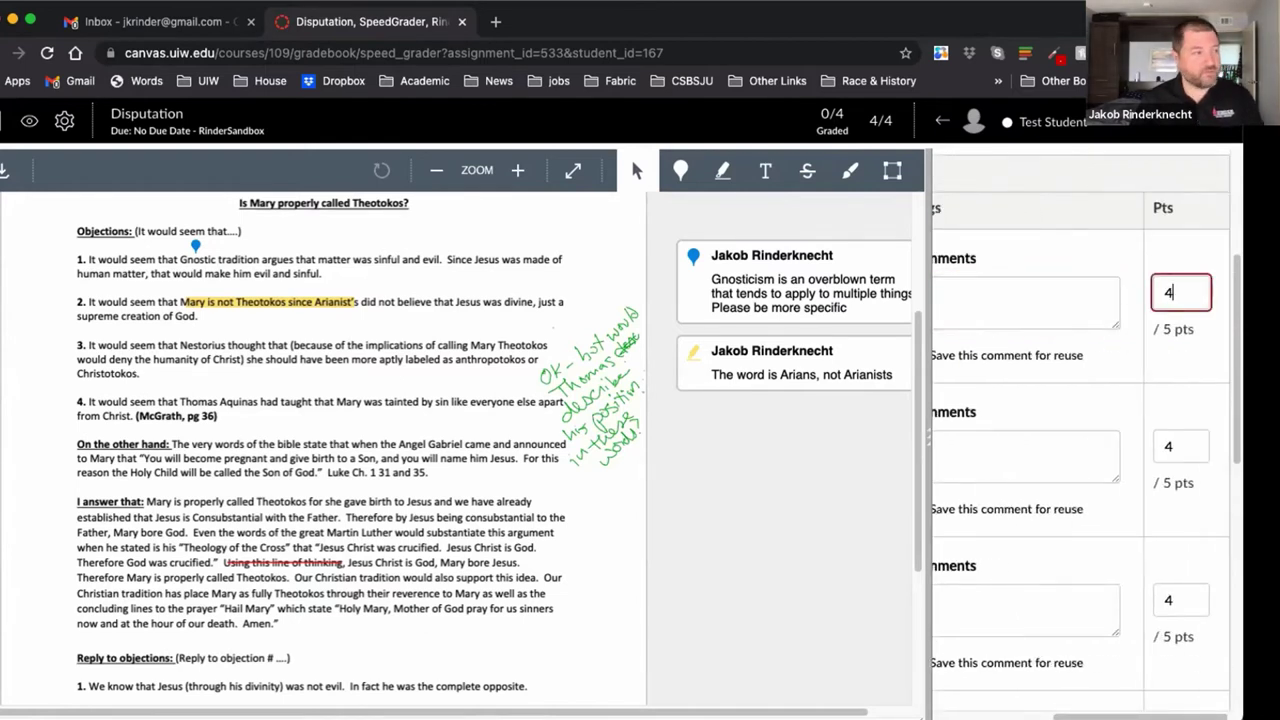
- Widen the grading pane so the rubric's comments and points fit, and save the rubric scores
{"action": "left_click_drag", "start_coordinate": [927, 447], "coordinate": [622, 428]}
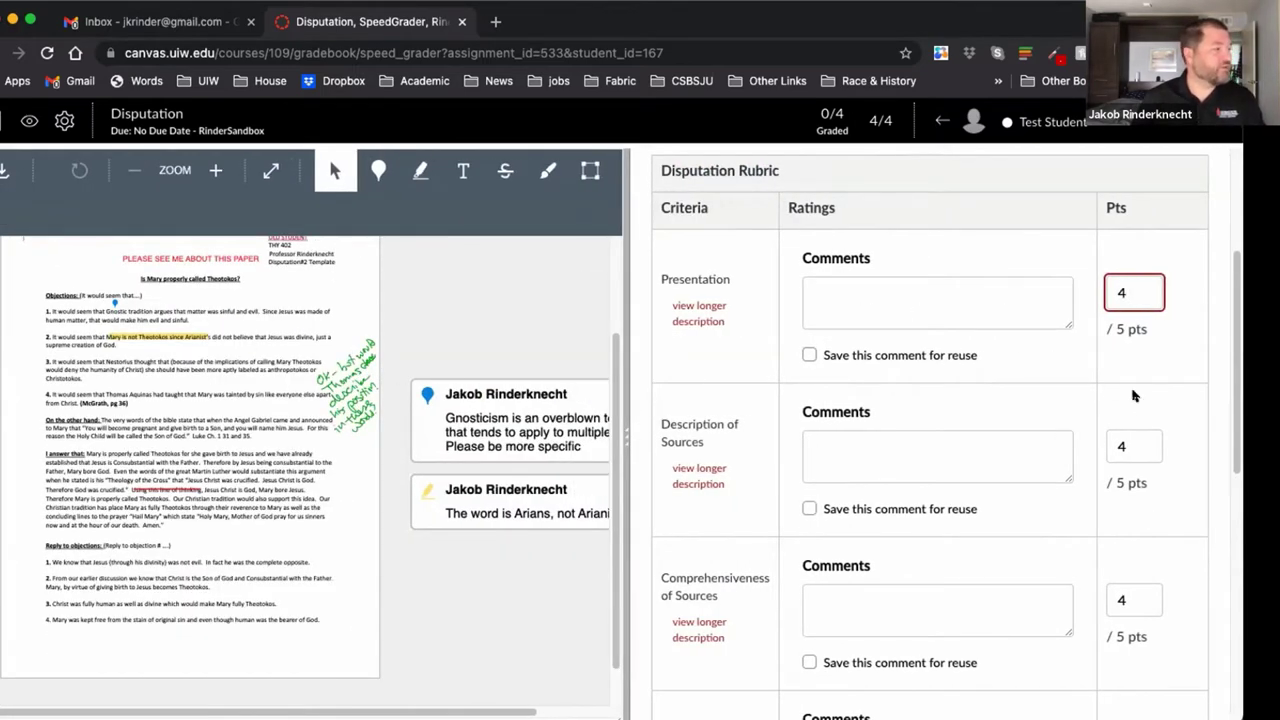
{"action": "left_click", "coordinate": [888, 282]}
{"action": "left_click", "coordinate": [1162, 289]}
{"action": "left_click_drag", "start_coordinate": [1162, 289], "coordinate": [1078, 288]}
{"action": "type", "text": "5"}
{"action": "scroll", "coordinate": [915, 590], "scroll_direction": "down", "scroll_amount": 6}
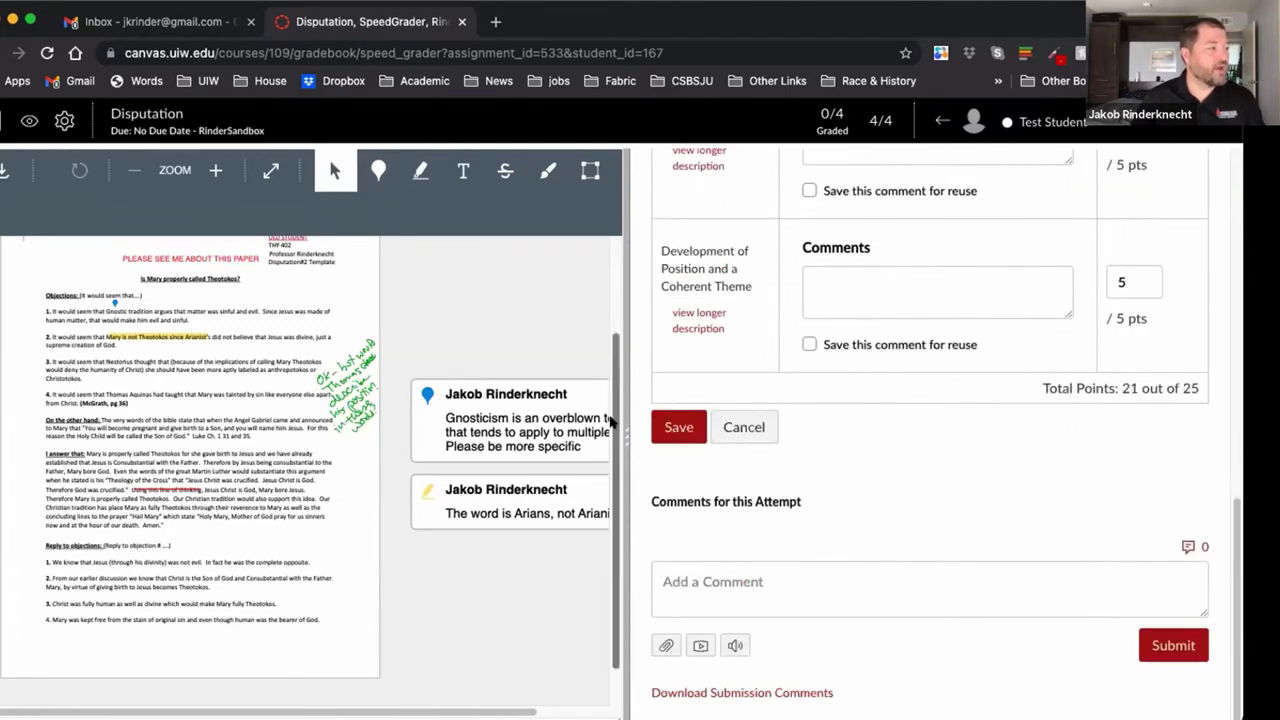
{"action": "left_click", "coordinate": [677, 427]}
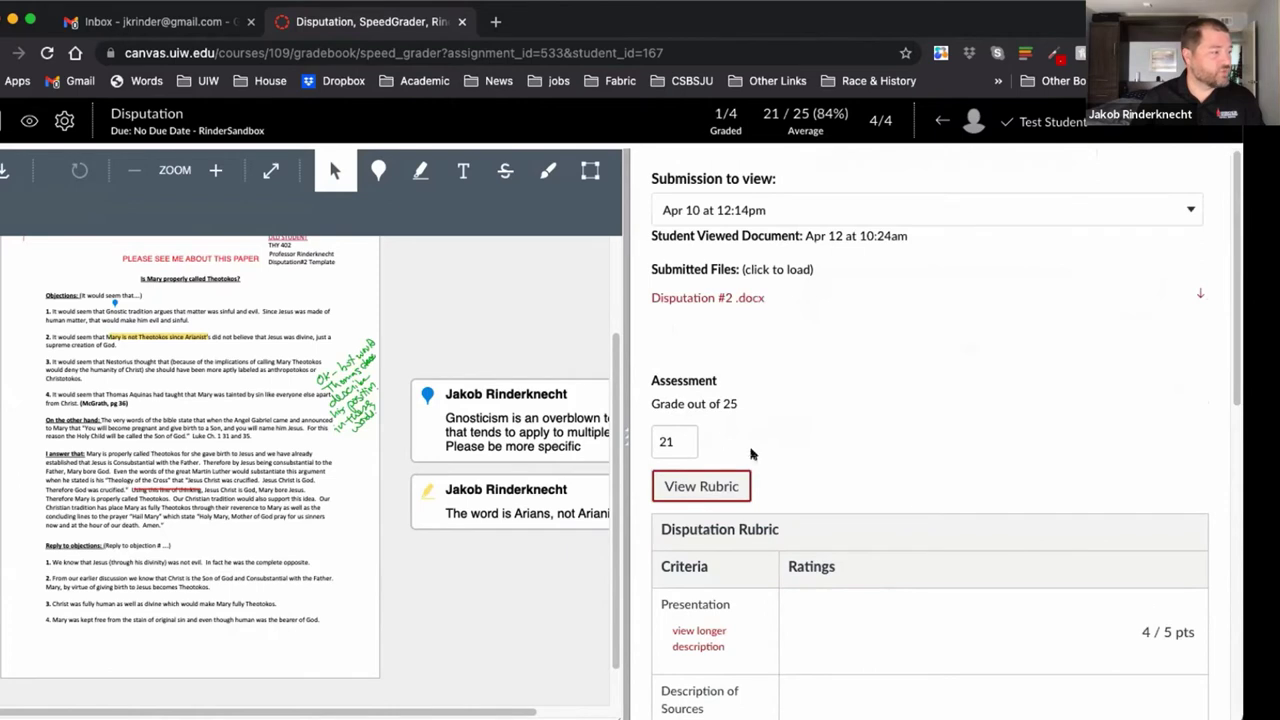
- Review the grade and the saved rubric ratings, and submit the attempt's comment form without adding a comment
{"action": "left_click", "coordinate": [681, 433]}
{"action": "scroll", "coordinate": [1064, 468], "scroll_direction": "down", "scroll_amount": 5}
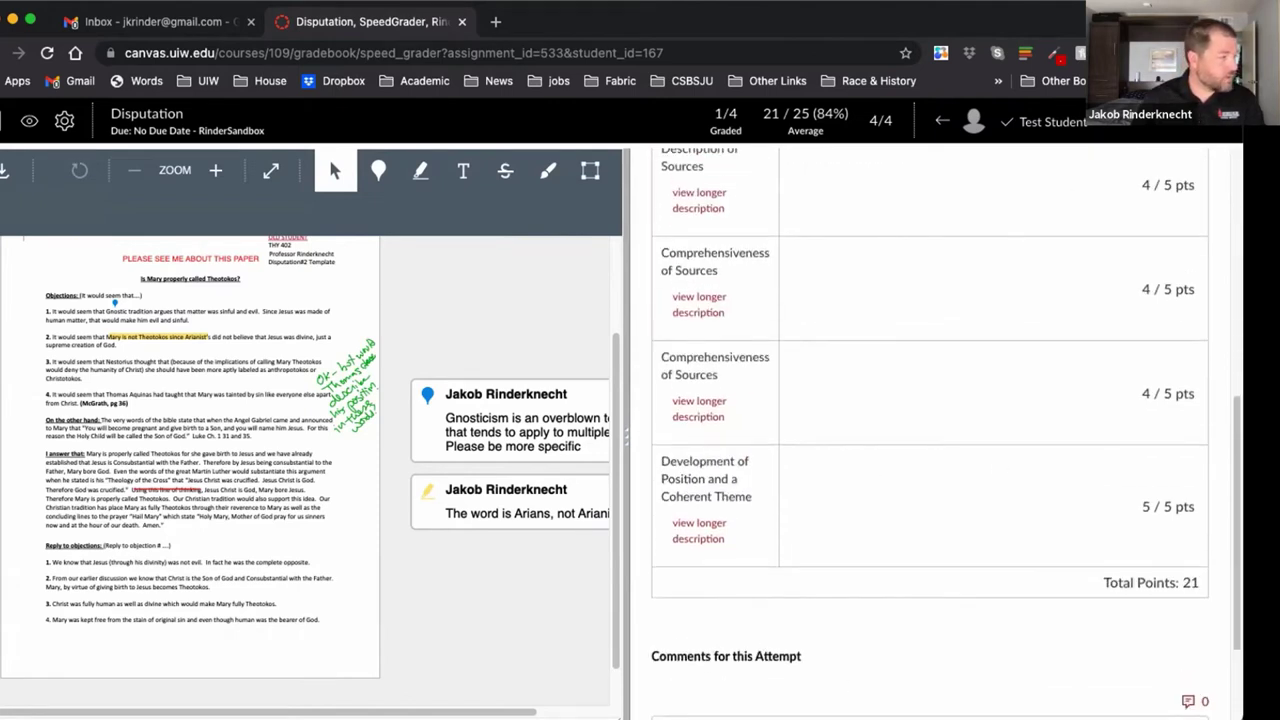
{"action": "scroll", "coordinate": [1136, 560], "scroll_direction": "down", "scroll_amount": 2}
{"action": "scroll", "coordinate": [1135, 555], "scroll_direction": "up", "scroll_amount": 6}
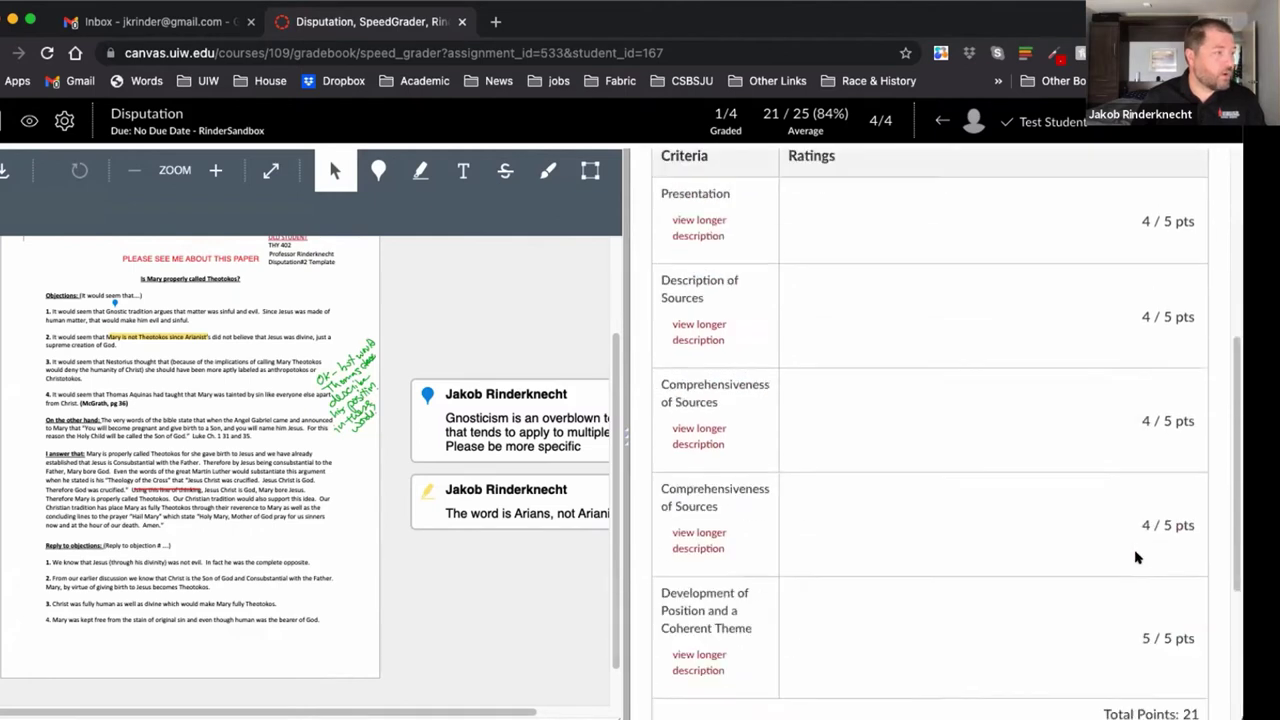
{"action": "scroll", "coordinate": [1136, 557], "scroll_direction": "down", "scroll_amount": 5}
{"action": "left_click", "coordinate": [1200, 646]}
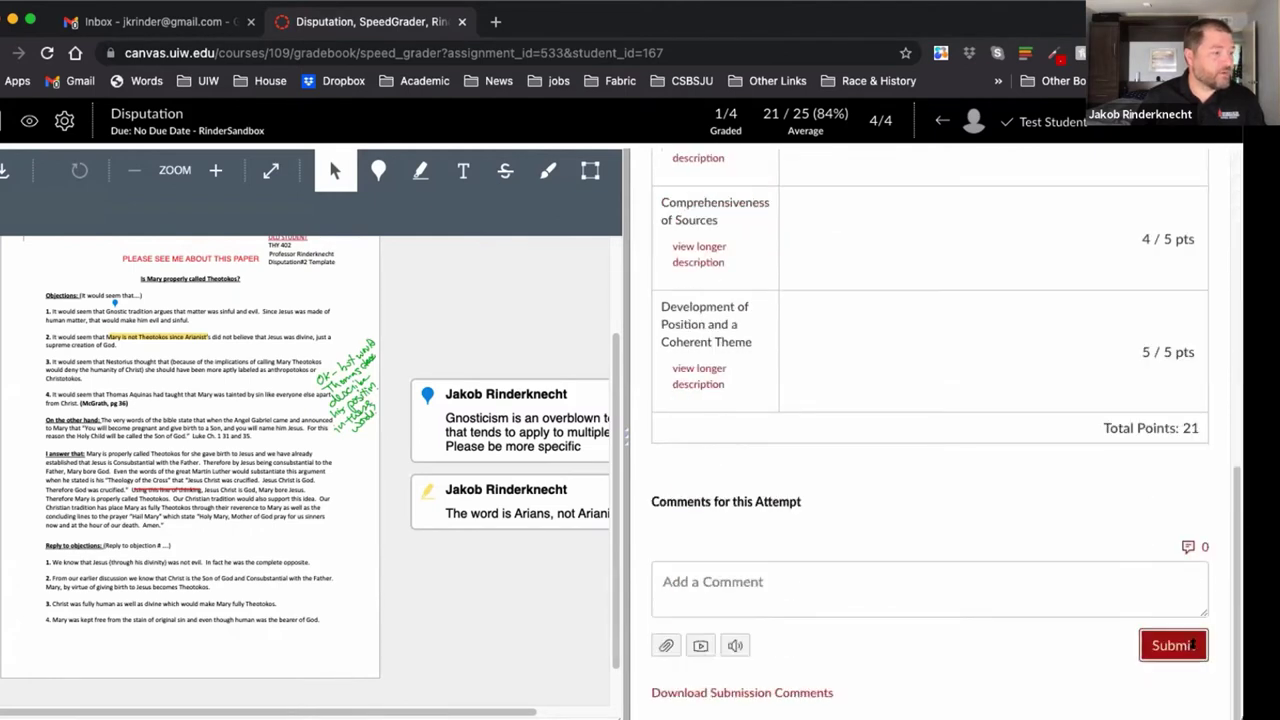
- Check the previous student's submission, return to the test student's Disputation paper, and widen the document pane
{"action": "left_click", "coordinate": [942, 120]}
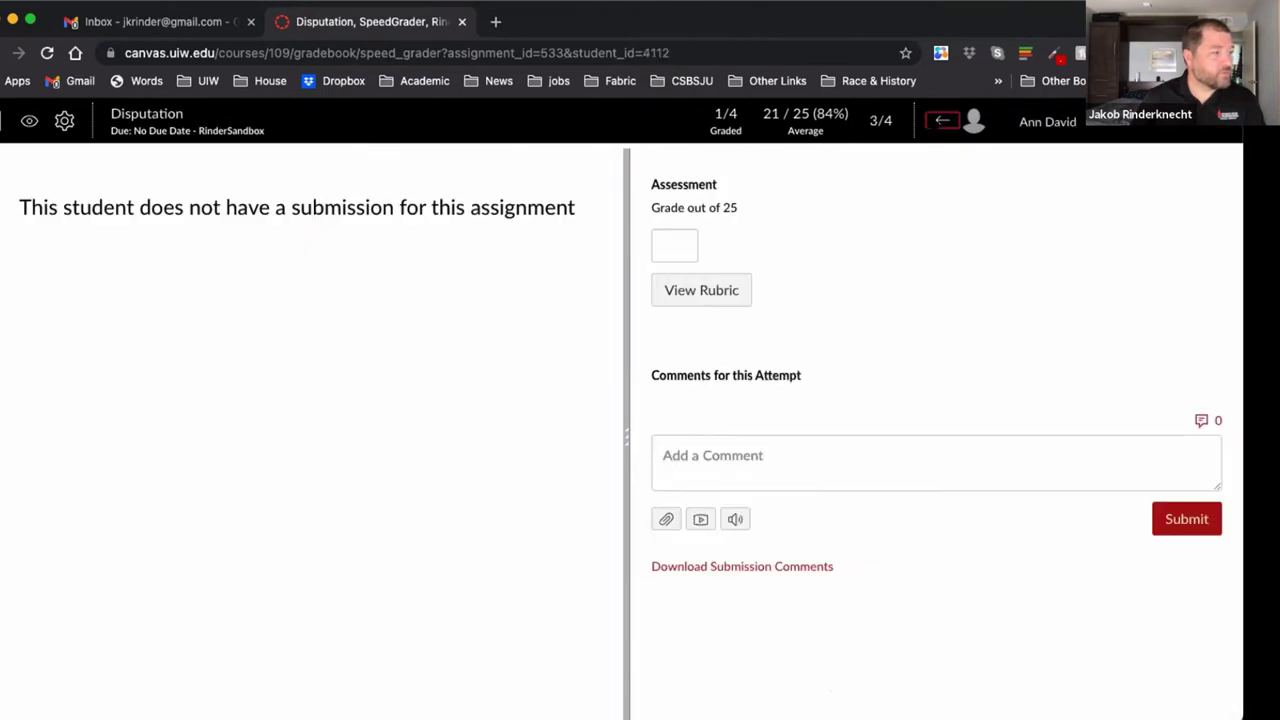
{"action": "left_click", "coordinate": [1200, 120]}
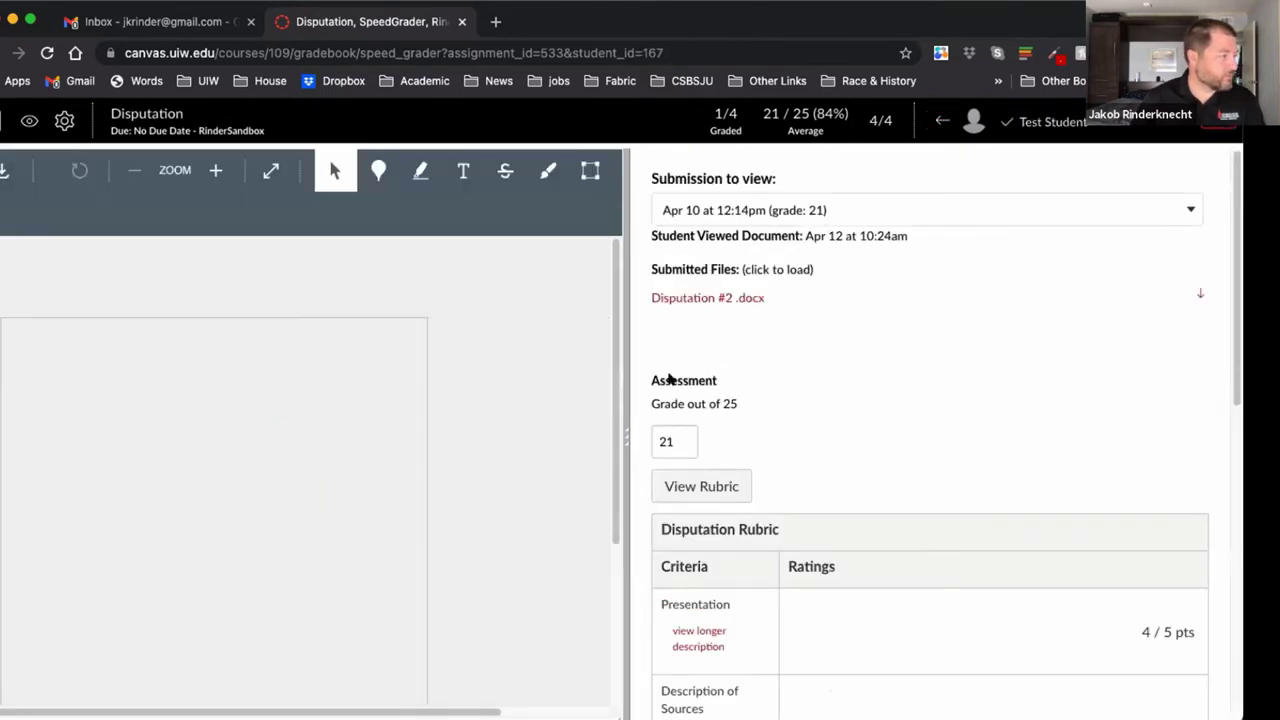
{"action": "left_click_drag", "start_coordinate": [620, 450], "coordinate": [1055, 438]}
{"action": "scroll", "coordinate": [322, 563], "scroll_direction": "down", "scroll_amount": 5}
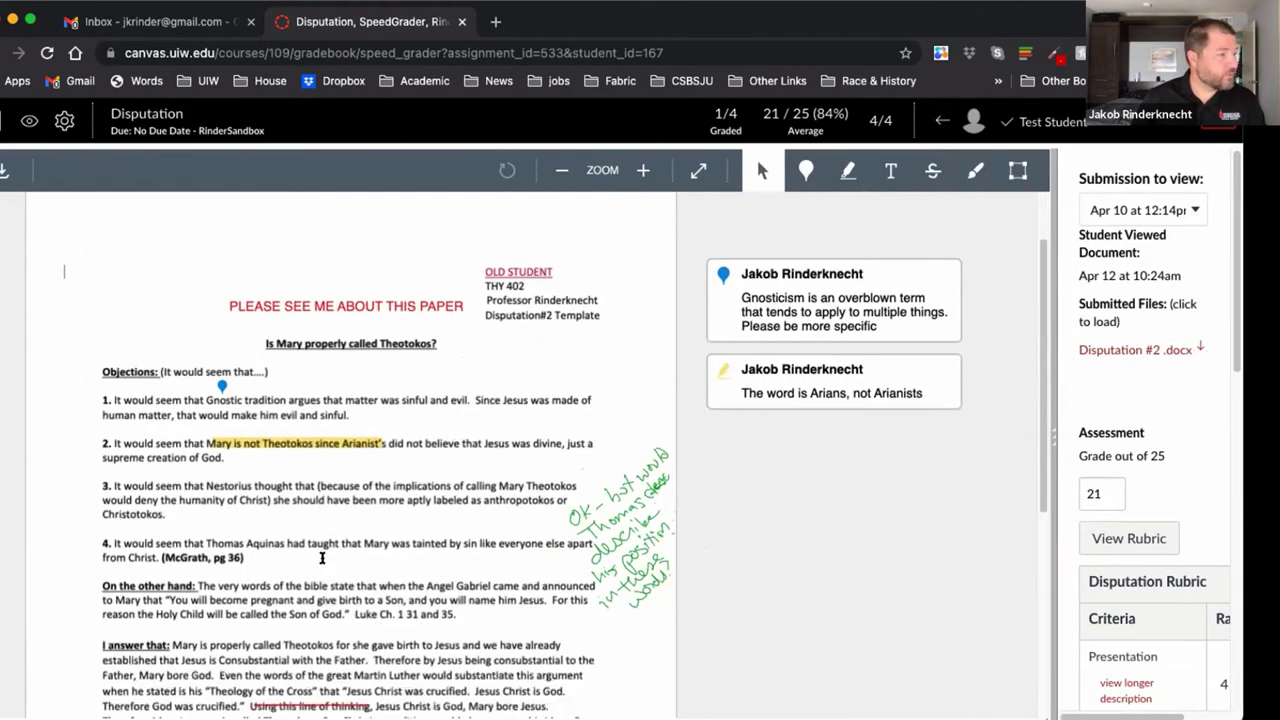
{"action": "scroll", "coordinate": [768, 228], "scroll_direction": "up", "scroll_amount": 5}
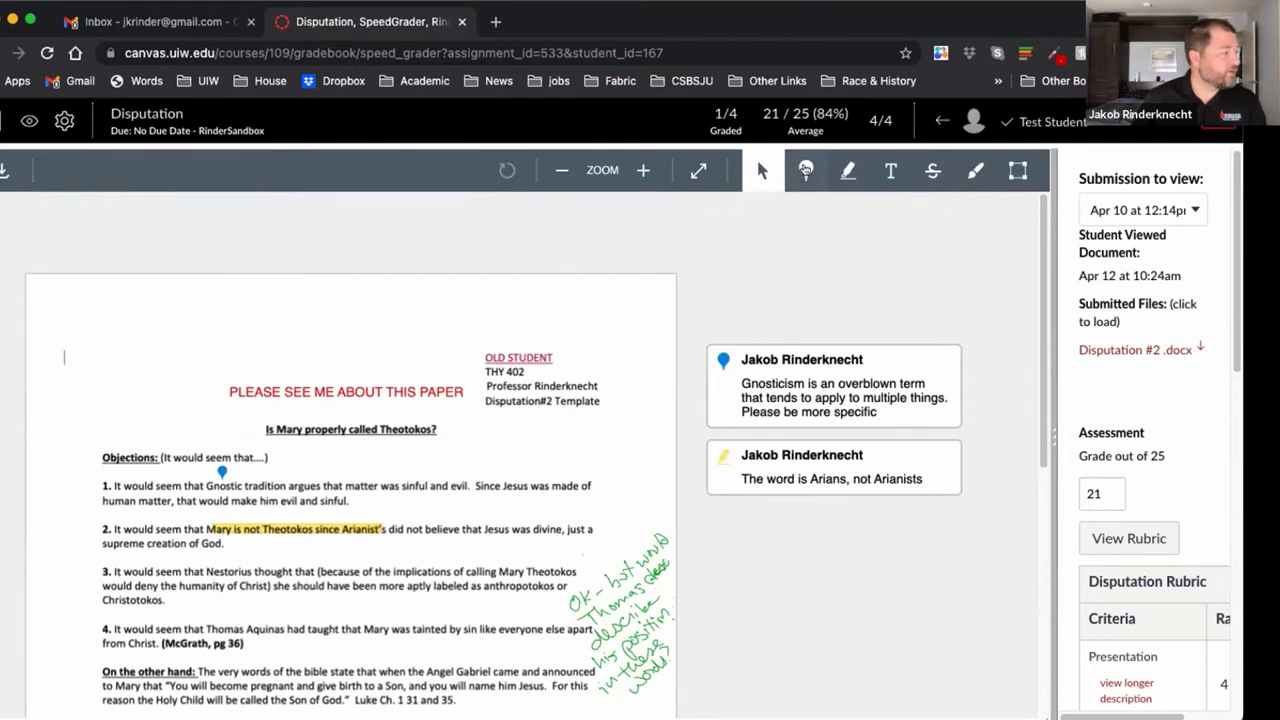
- Add a blue point annotation above "Aquinas" in the fourth objection with the comment "Good point here."
{"action": "left_click", "coordinate": [806, 170]}
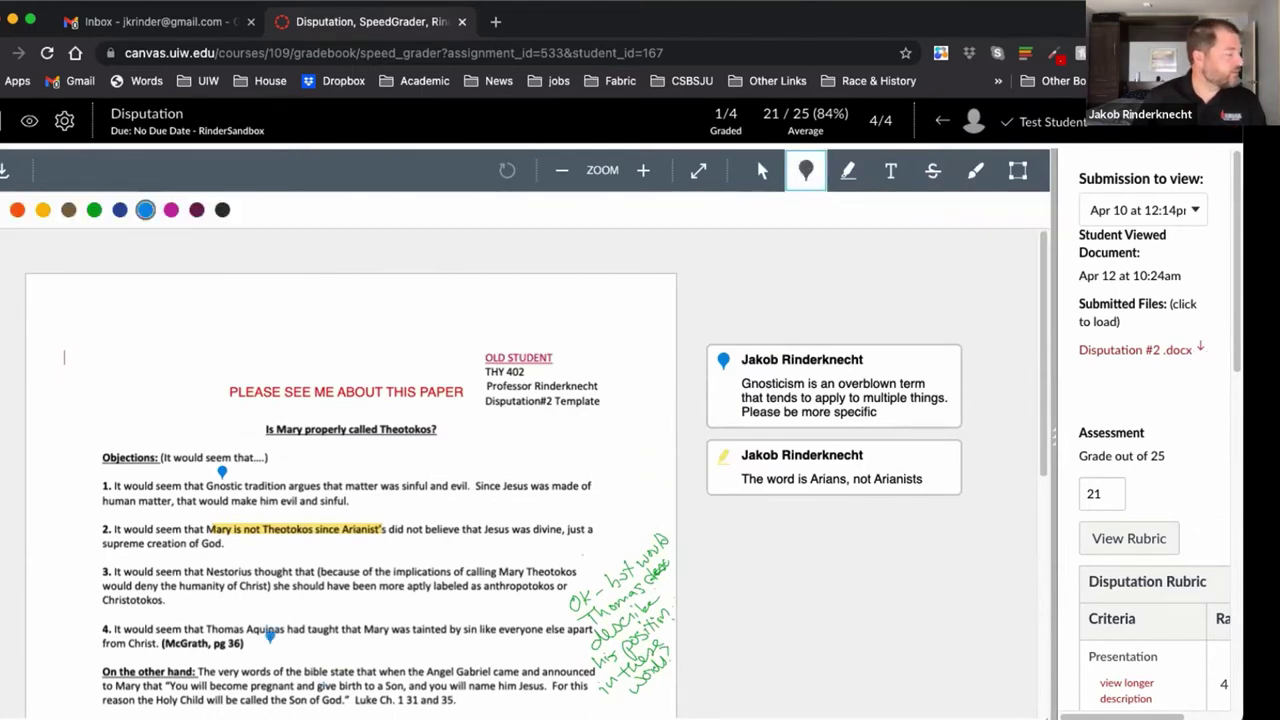
{"action": "left_click", "coordinate": [260, 616]}
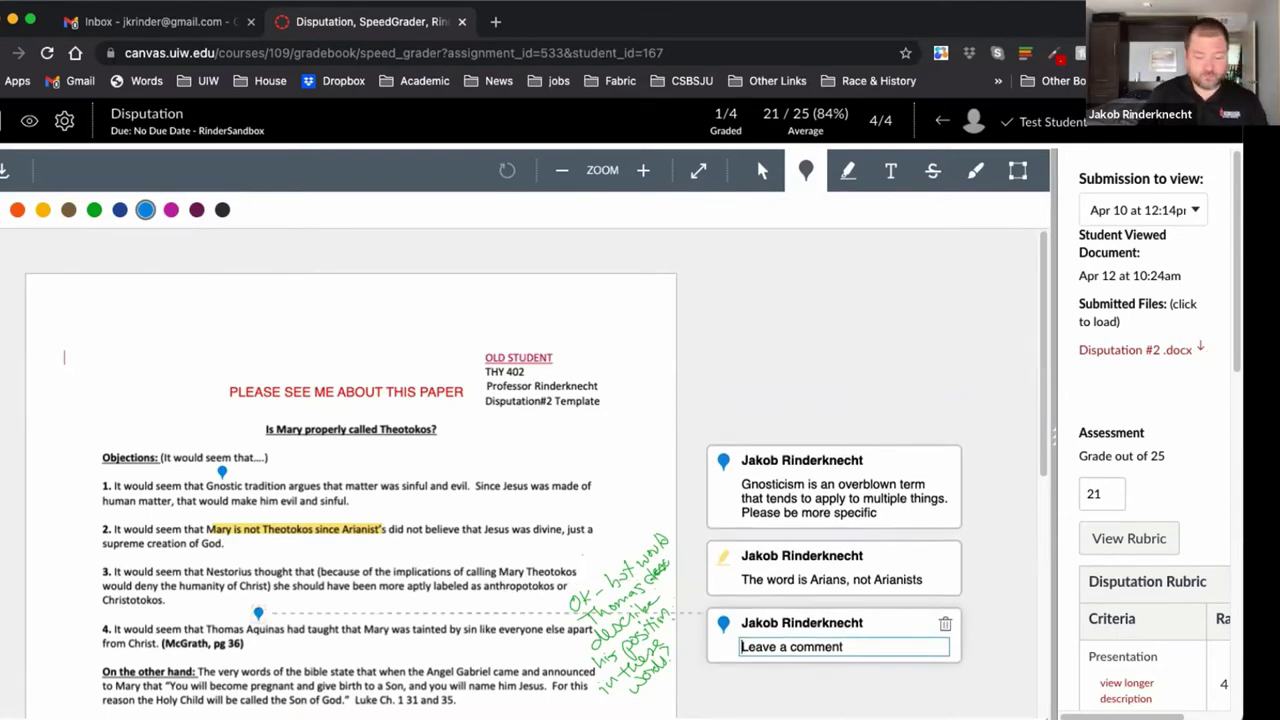
{"action": "type", "text": "Good point here."}
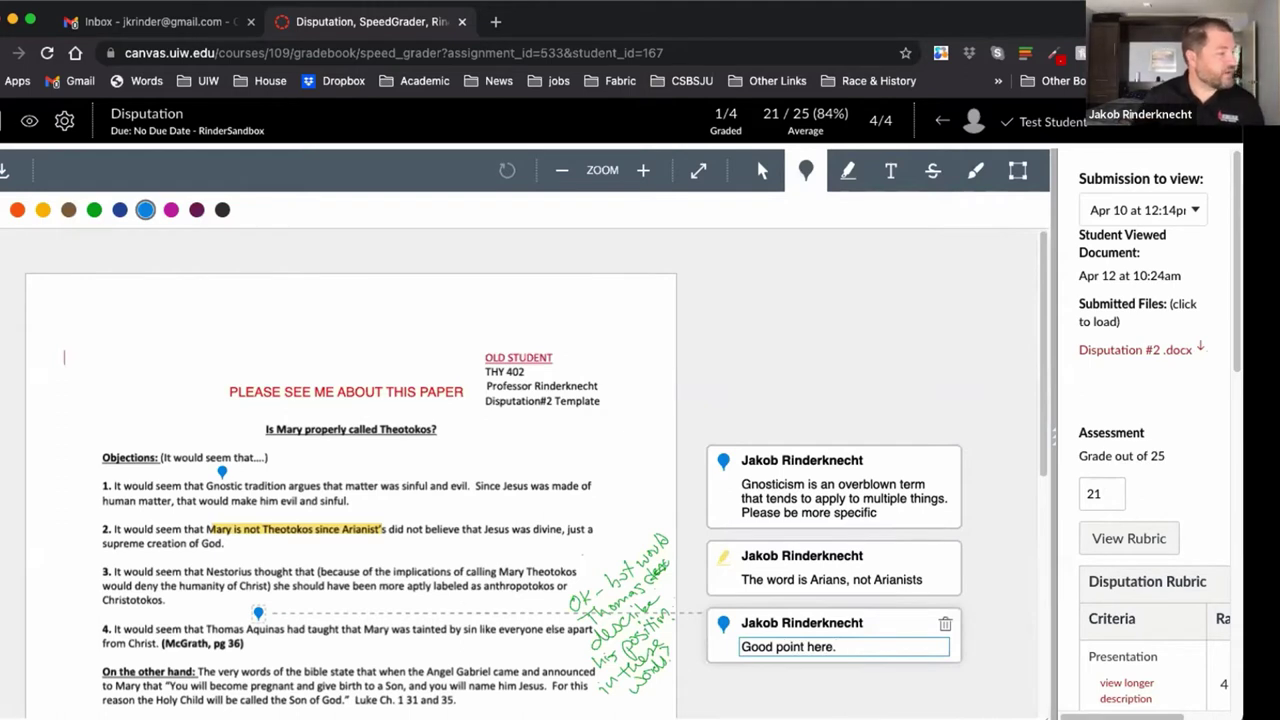
{"action": "left_click", "coordinate": [987, 651]}
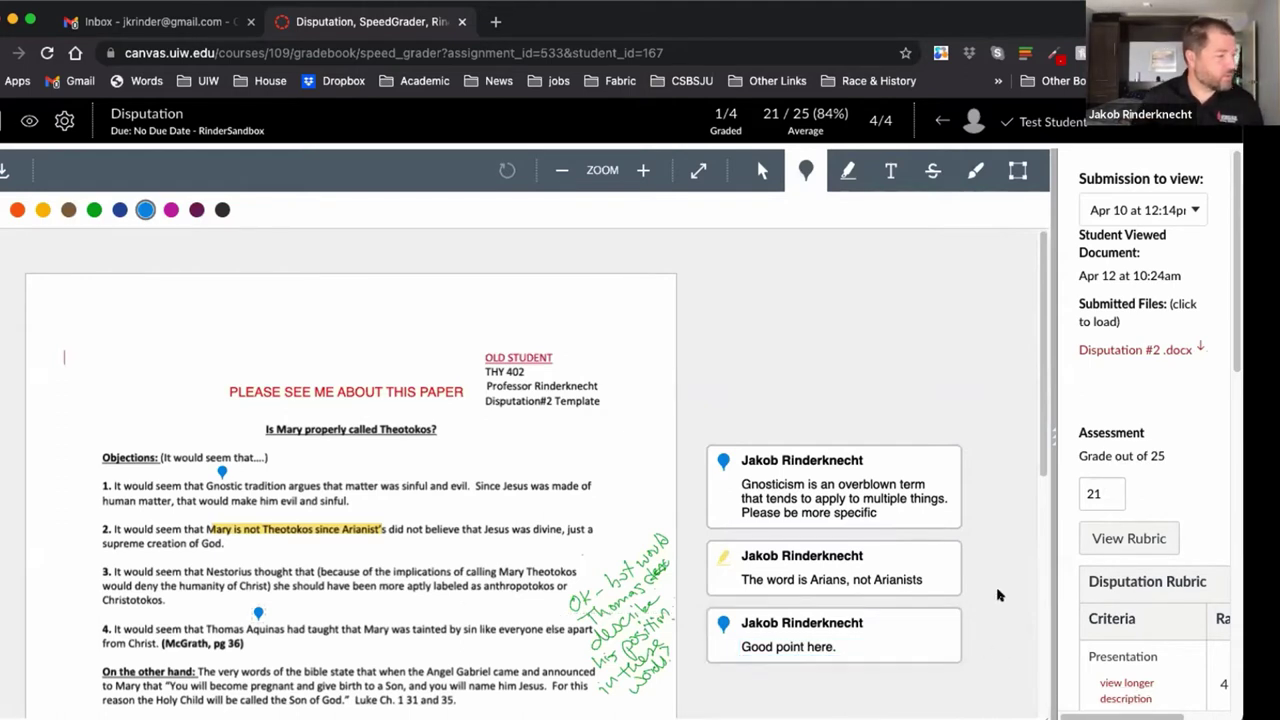
- Highlight "The very words of the bible" in yellow and attach the comment "This seems redundant"
{"action": "left_click", "coordinate": [837, 169]}
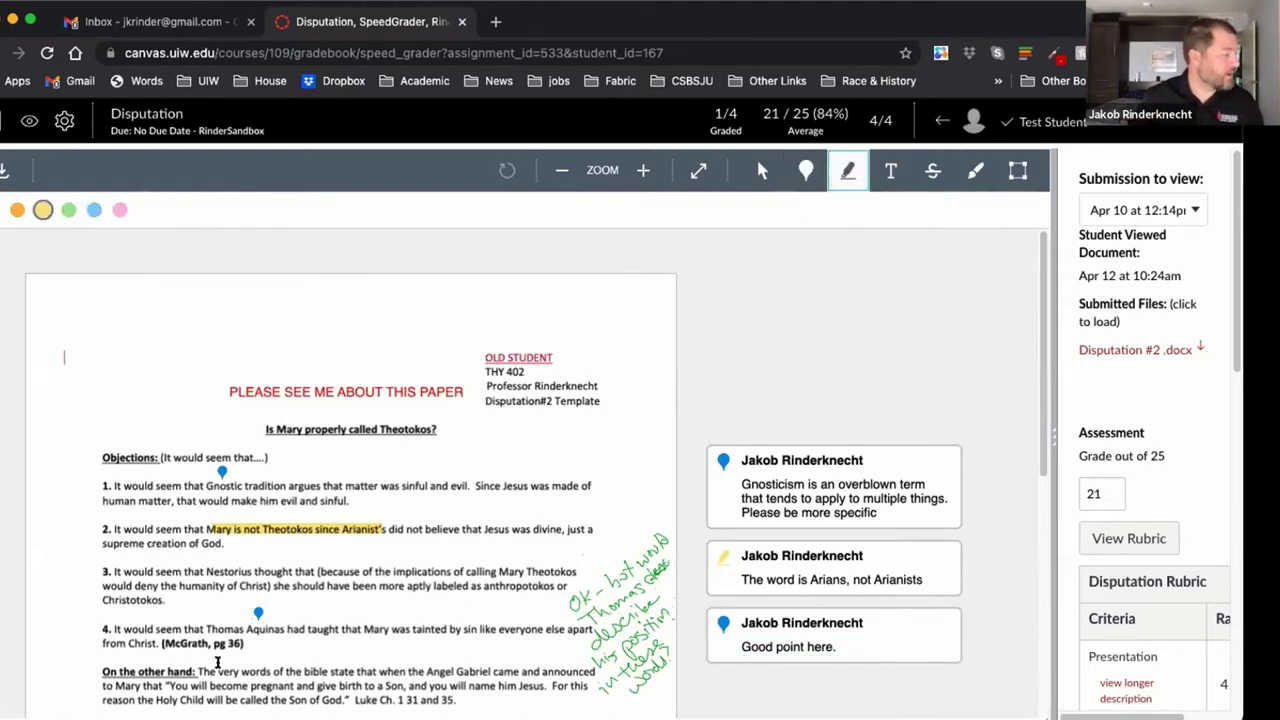
{"action": "left_click_drag", "start_coordinate": [197, 668], "coordinate": [328, 670]}
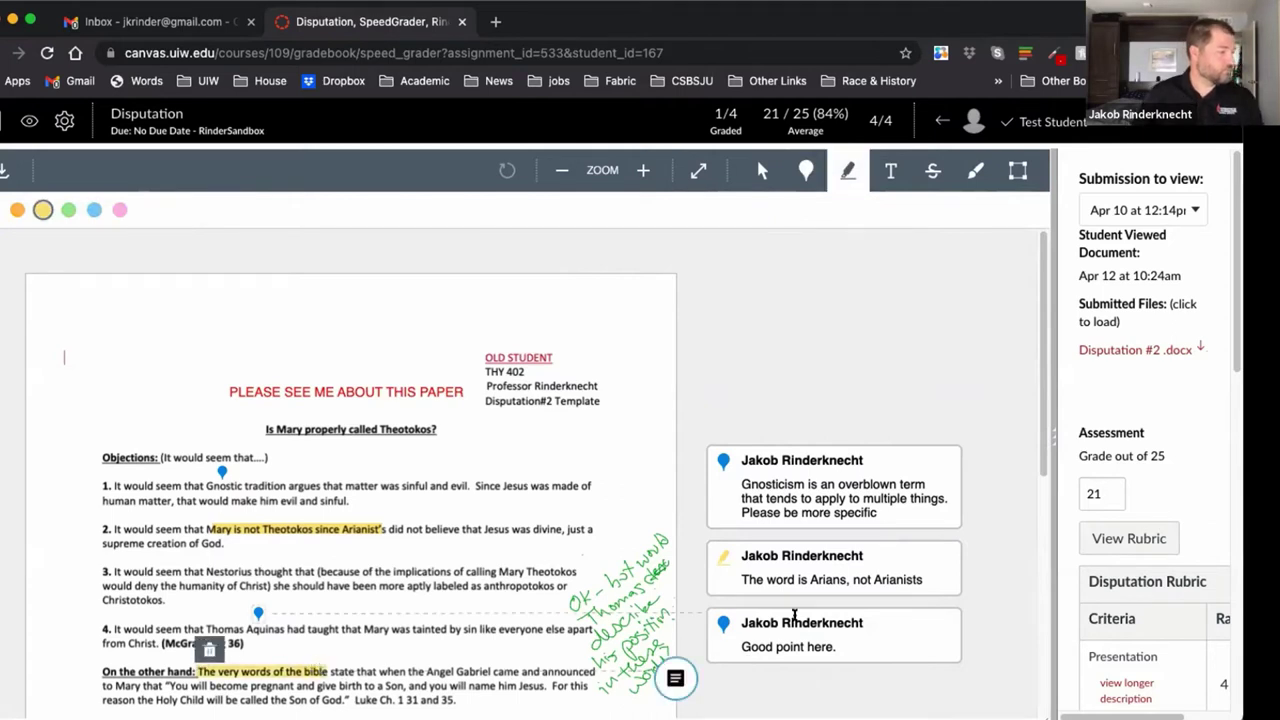
{"action": "left_click", "coordinate": [675, 678]}
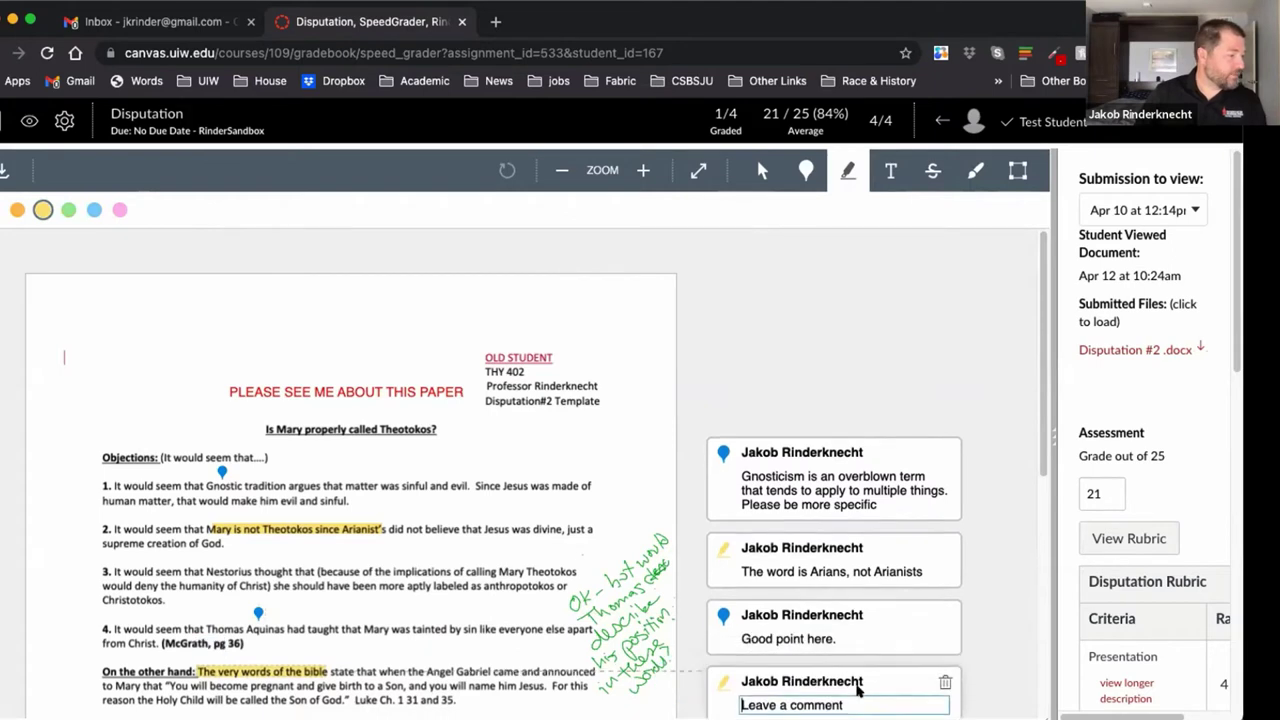
{"action": "type", "text": "Thi"}
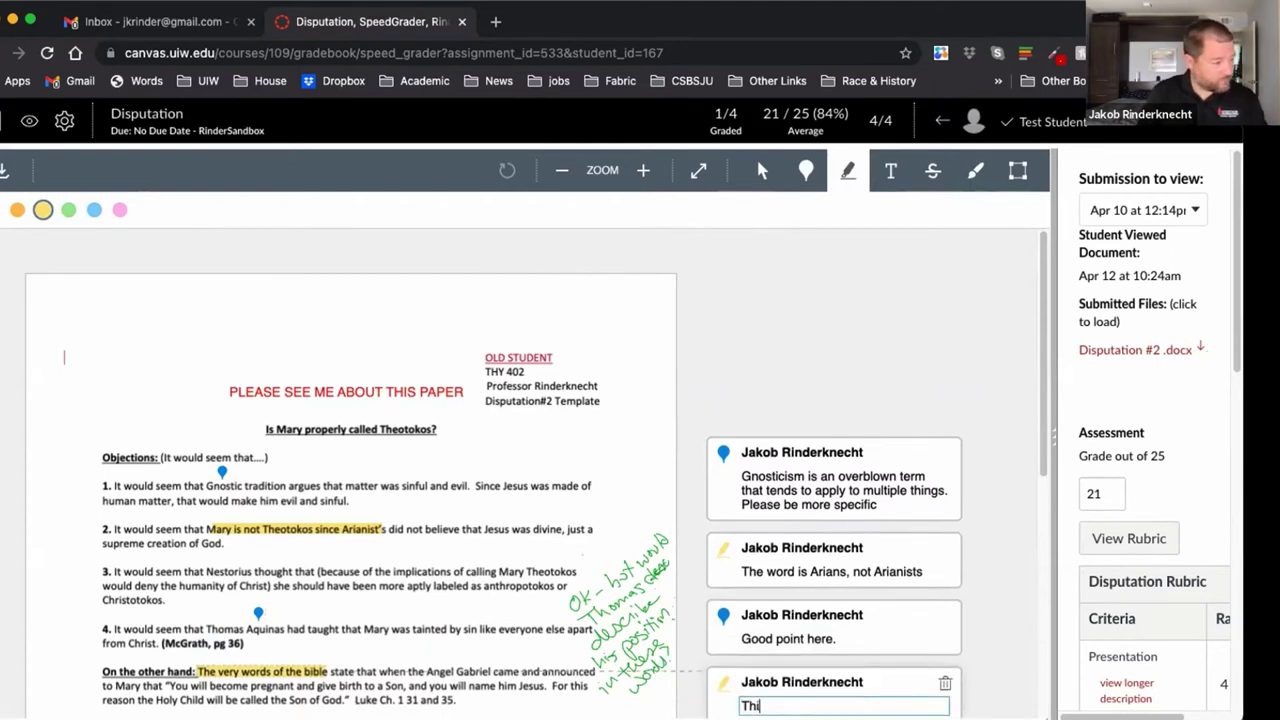
{"action": "type", "text": "s seems redundan"}
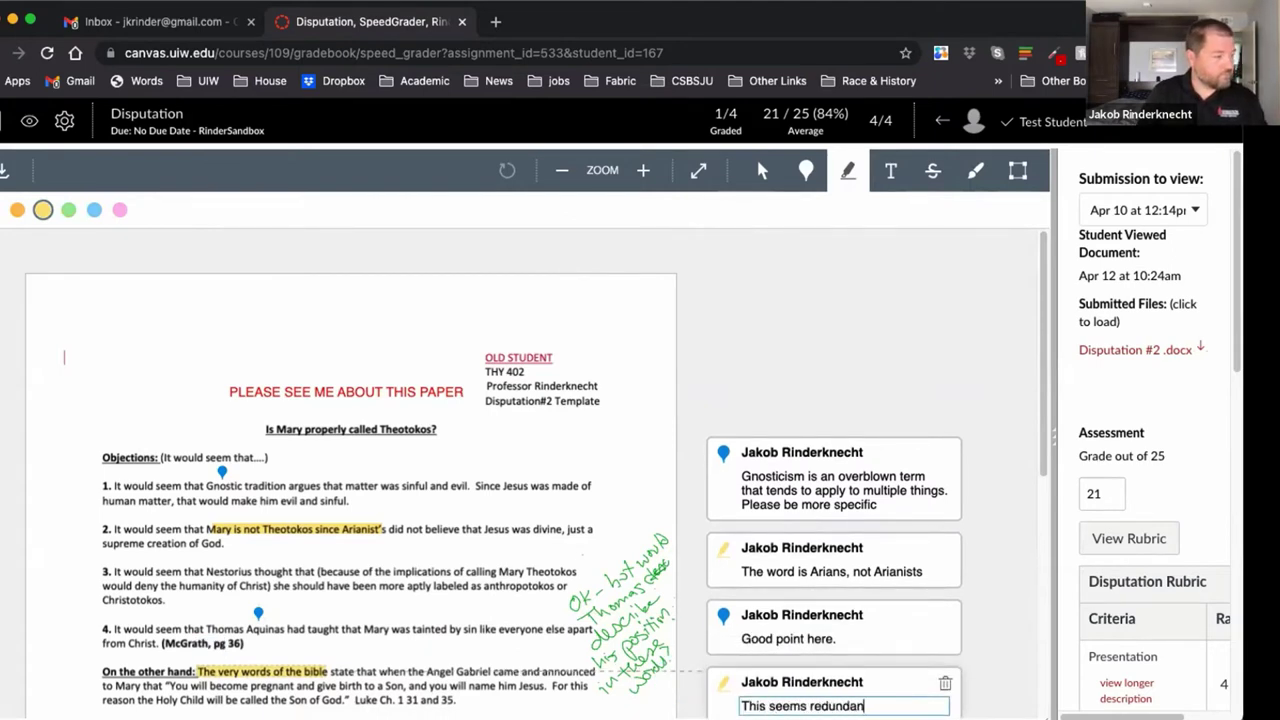
{"action": "type", "text": "t"}
{"action": "left_click", "coordinate": [933, 300]}
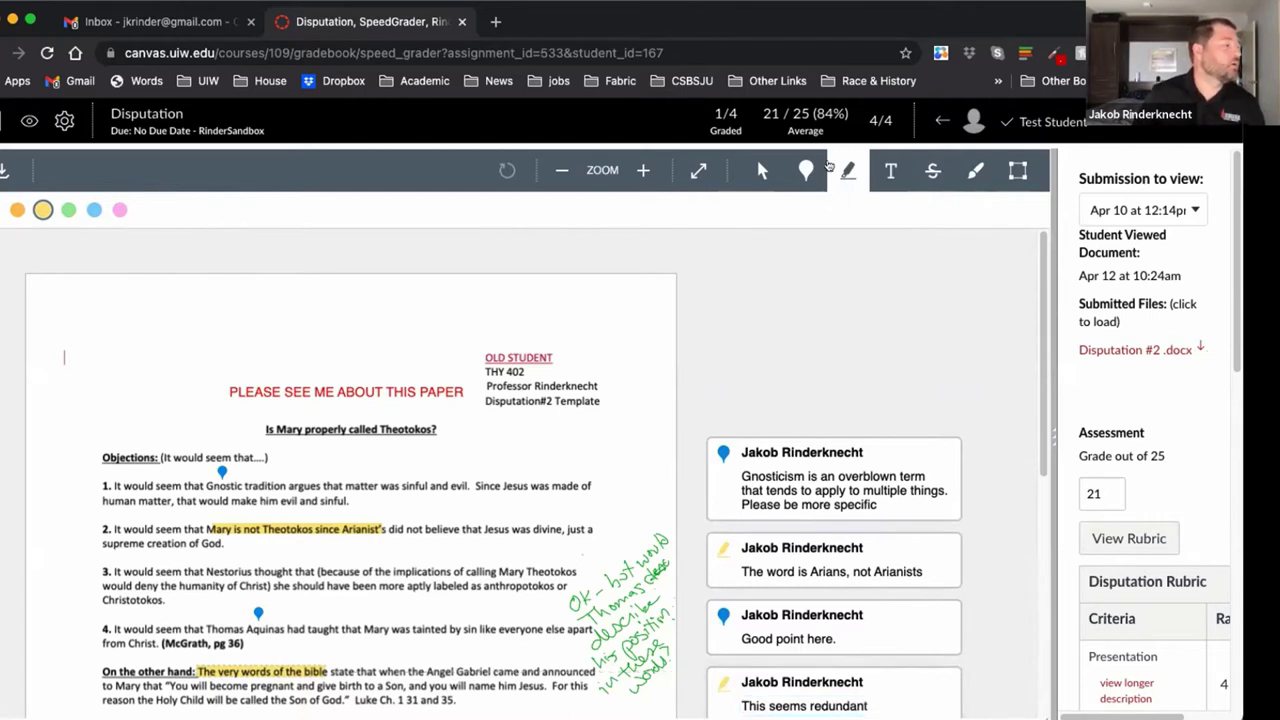
{"action": "left_click", "coordinate": [891, 171]}
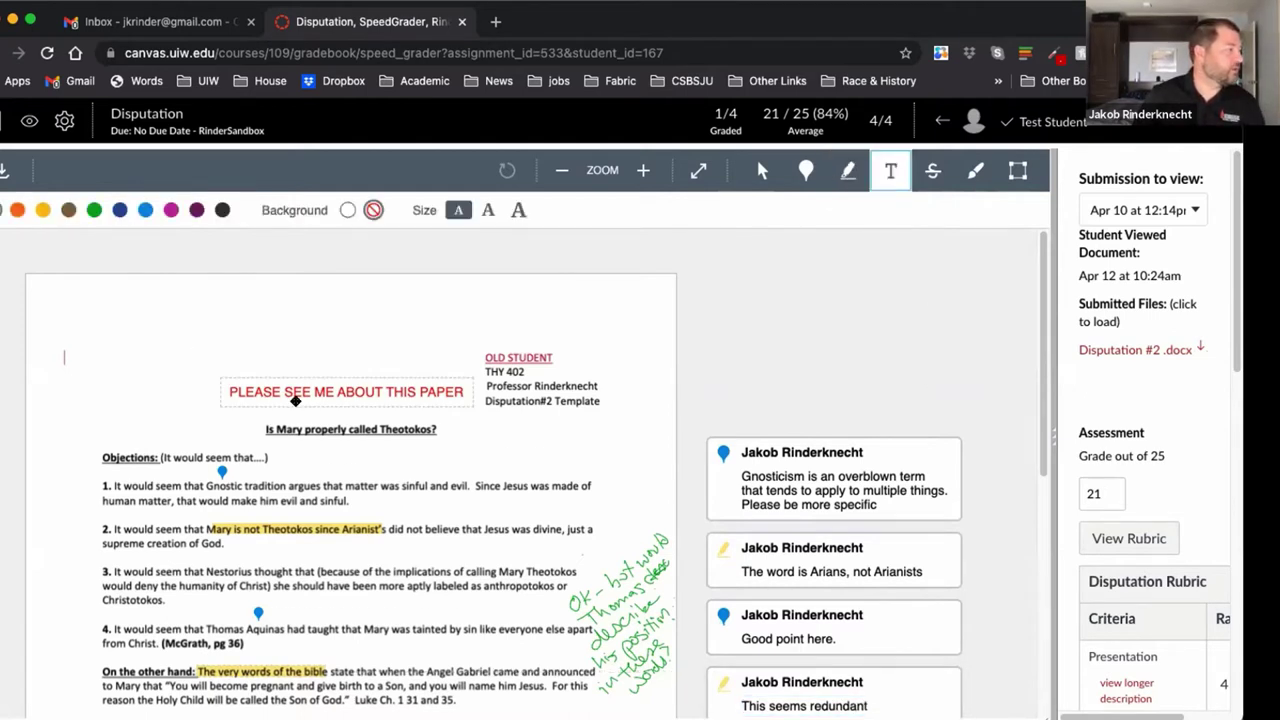
{"action": "left_click", "coordinate": [295, 388]}
{"action": "left_click", "coordinate": [398, 338]}
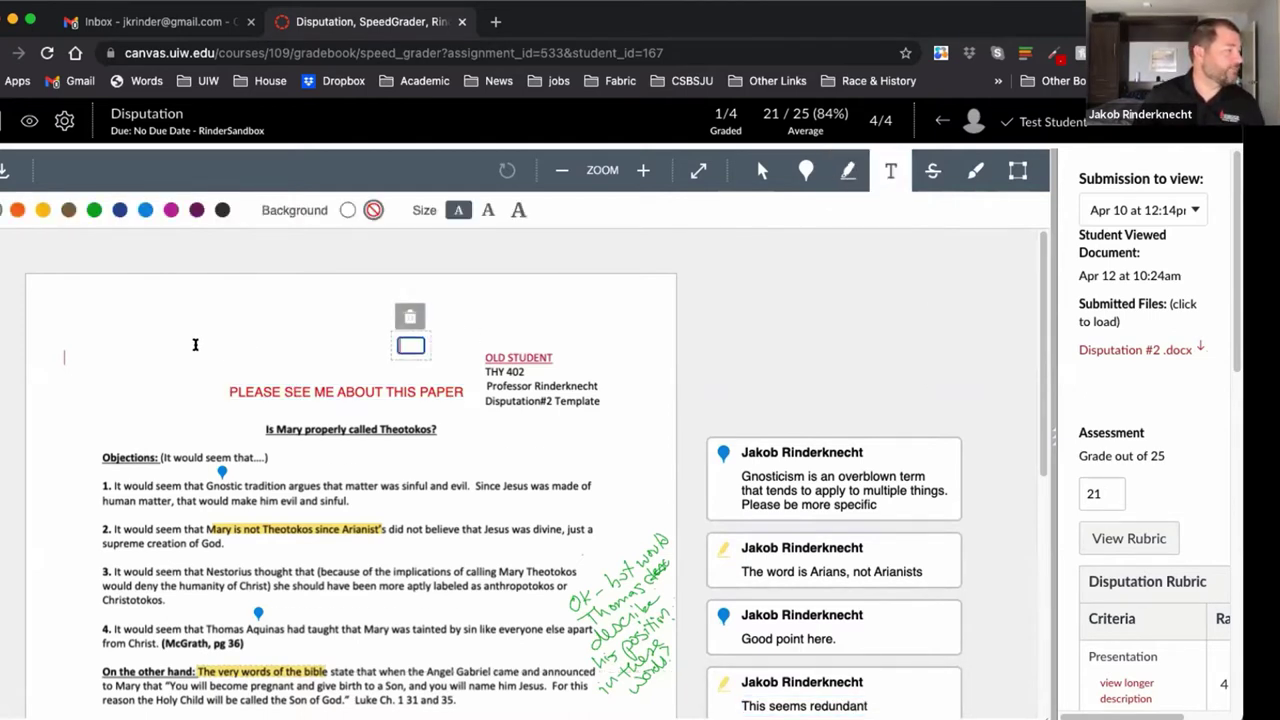
{"action": "left_click", "coordinate": [96, 326]}
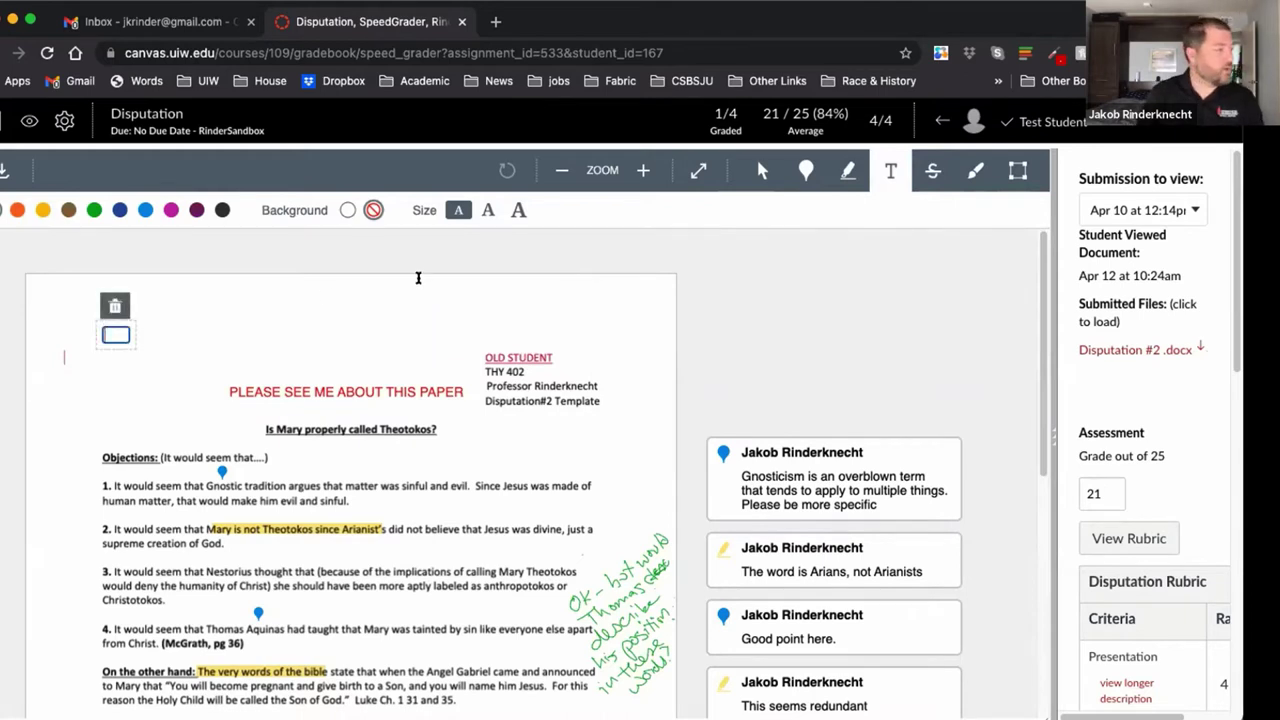
- Switch to the strikeout tool and the free-draw tool, and review the existing annotations through the end of the paper
{"action": "left_click", "coordinate": [933, 170]}
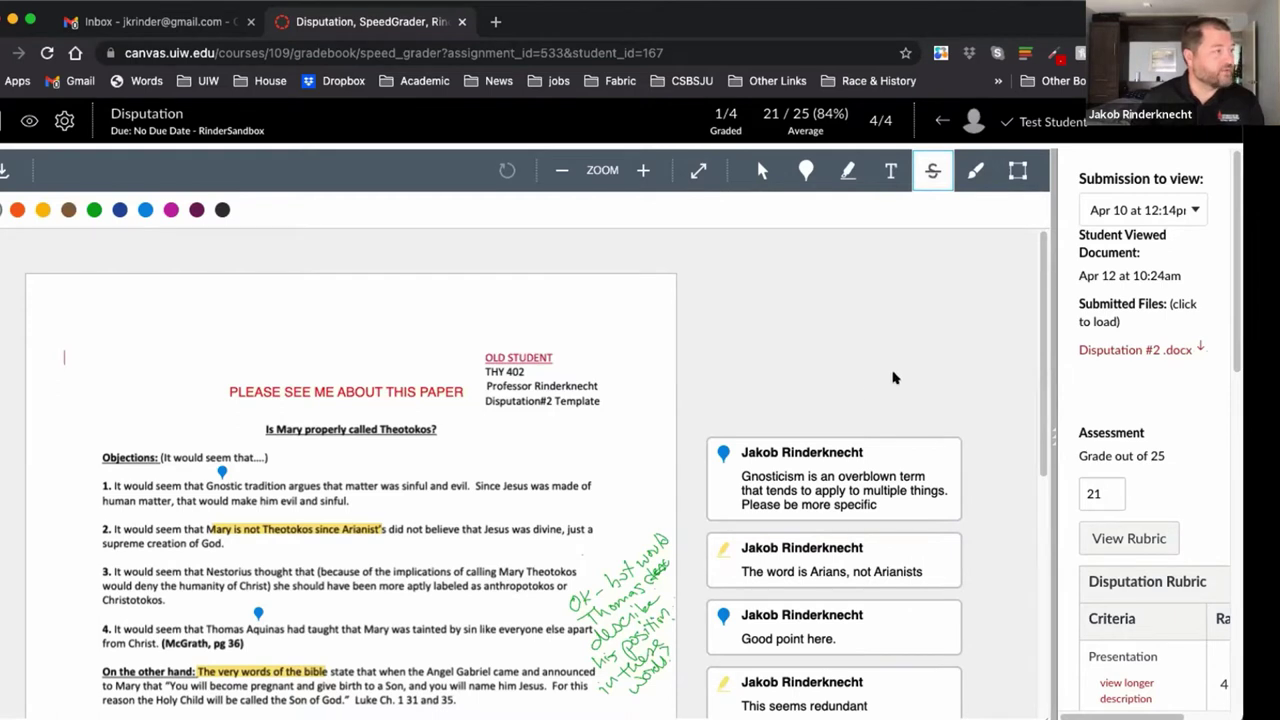
{"action": "scroll", "coordinate": [783, 309], "scroll_direction": "down", "scroll_amount": 1}
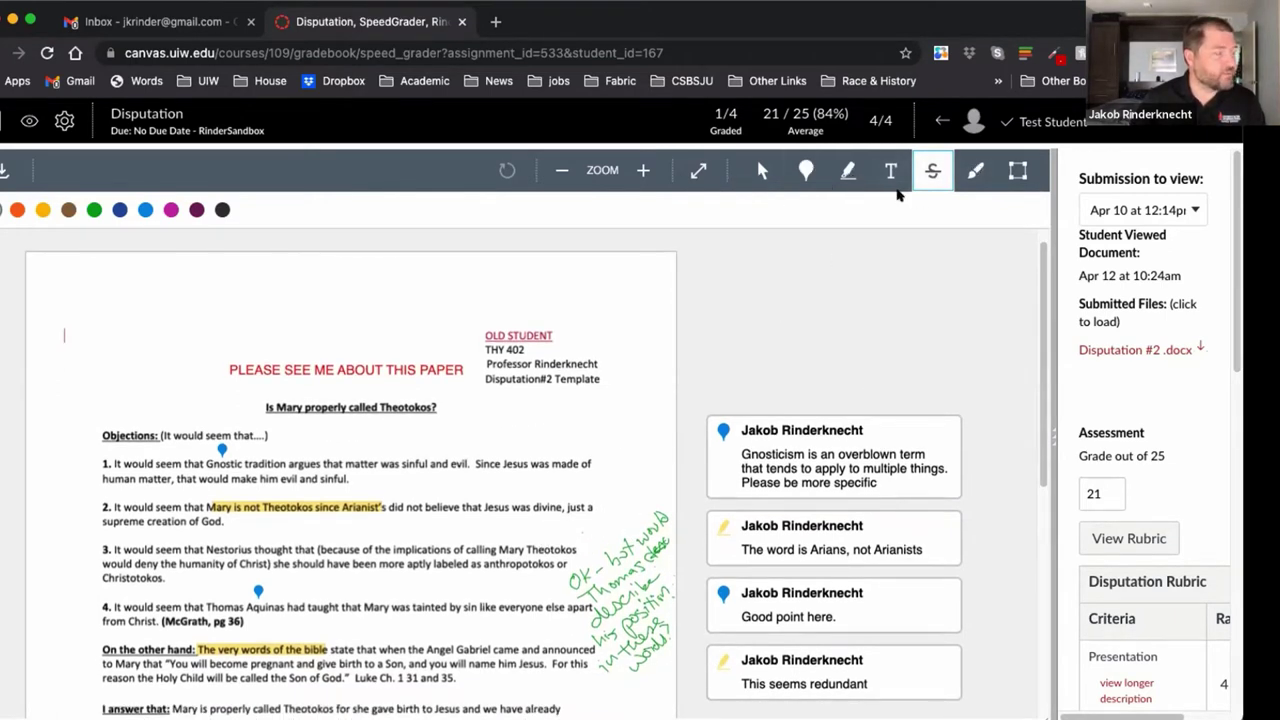
{"action": "left_click", "coordinate": [971, 174]}
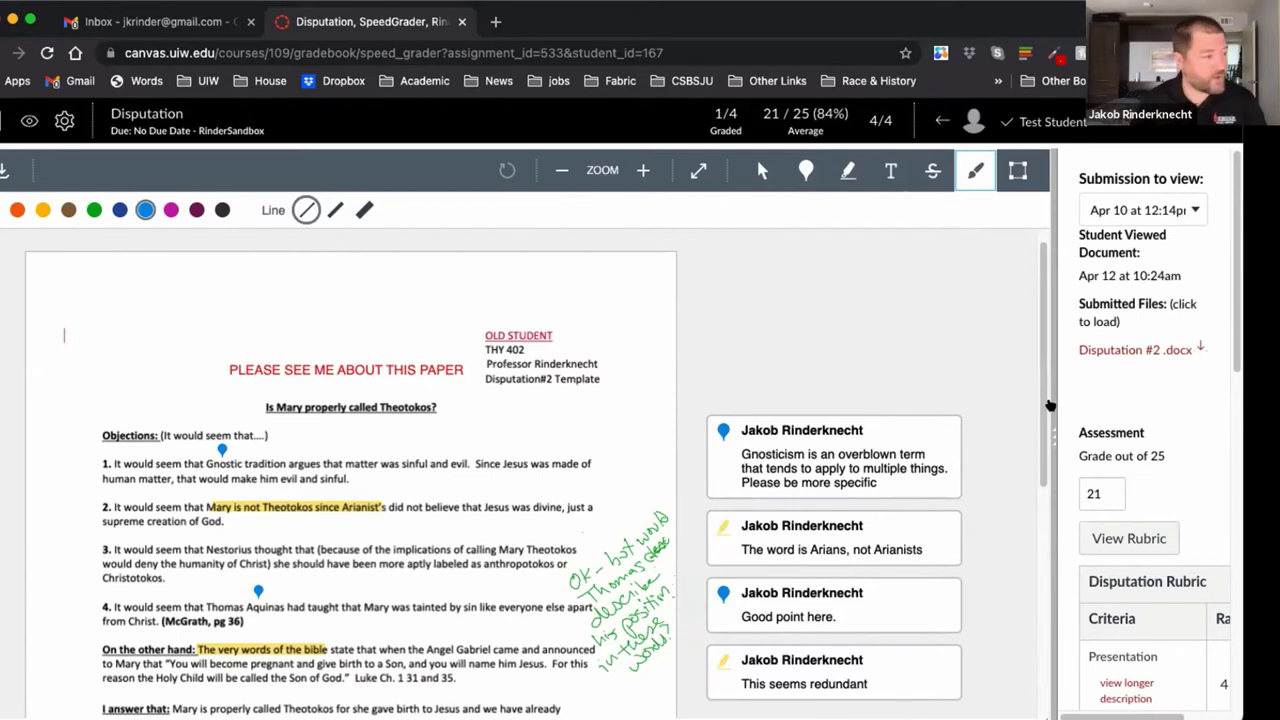
{"action": "scroll", "coordinate": [574, 594], "scroll_direction": "down", "scroll_amount": 2}
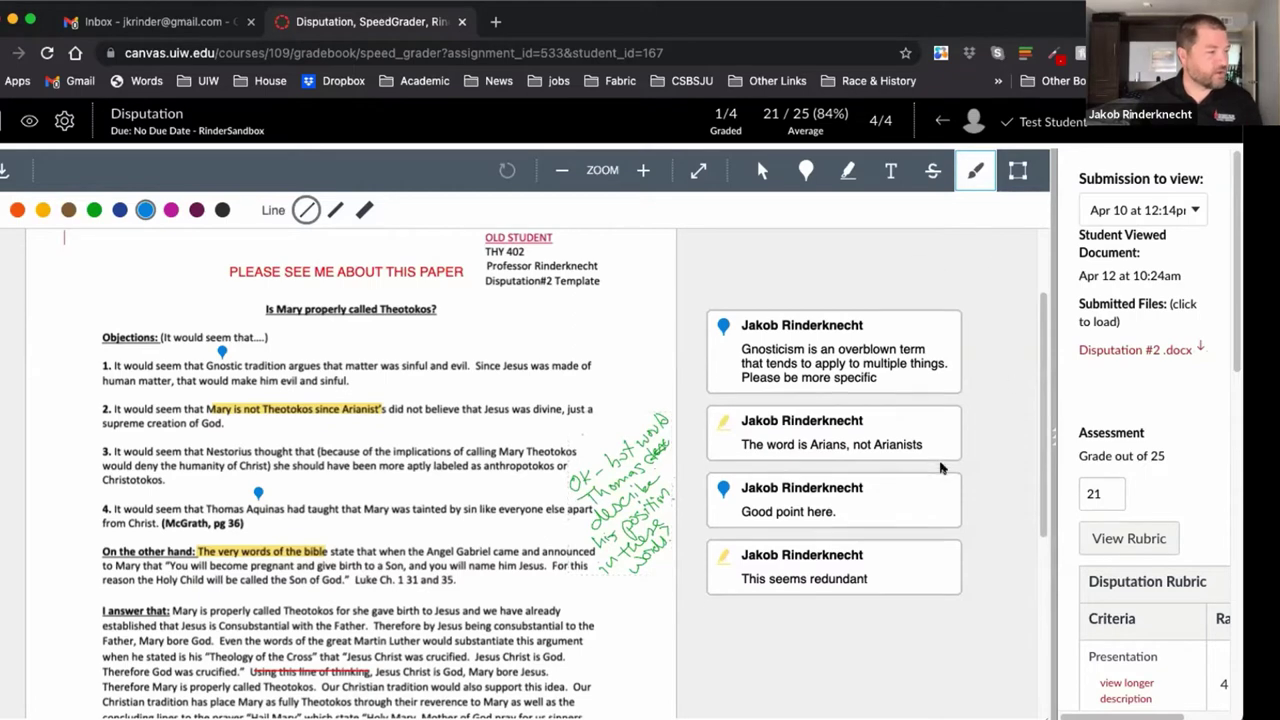
{"action": "scroll", "coordinate": [508, 703], "scroll_direction": "down", "scroll_amount": 6}
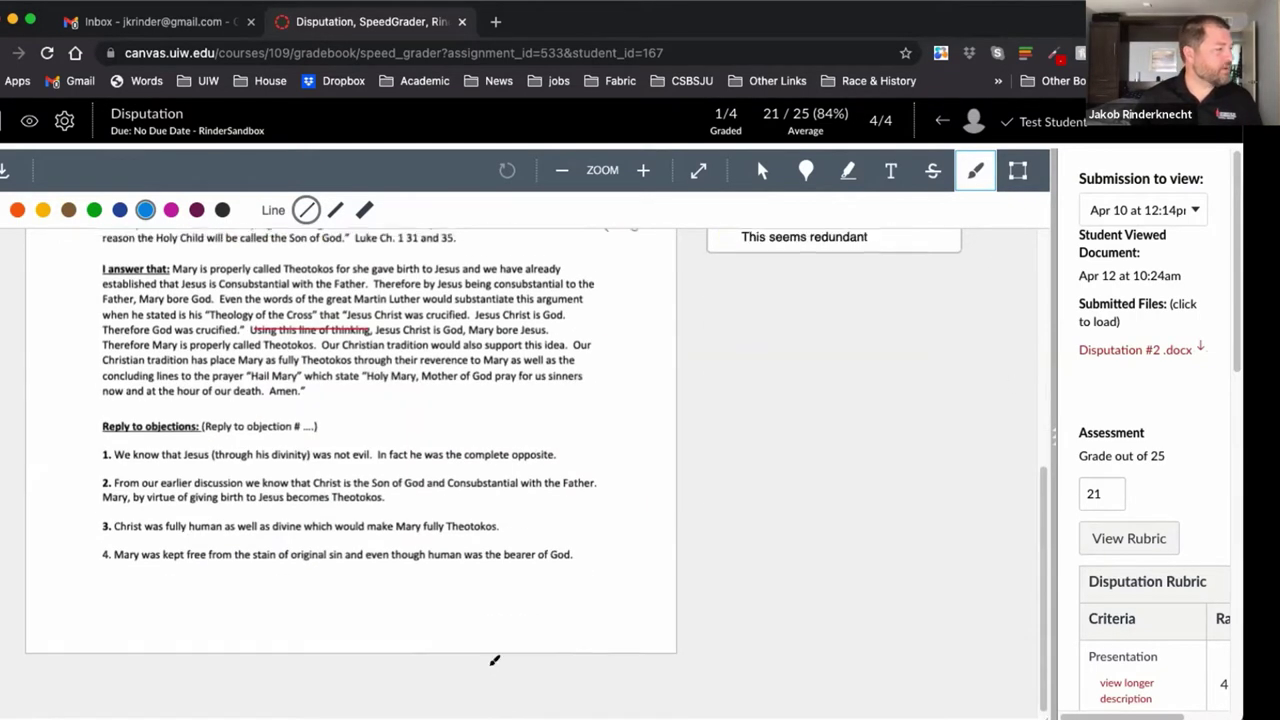
{"action": "scroll", "coordinate": [495, 600], "scroll_direction": "up", "scroll_amount": 7}
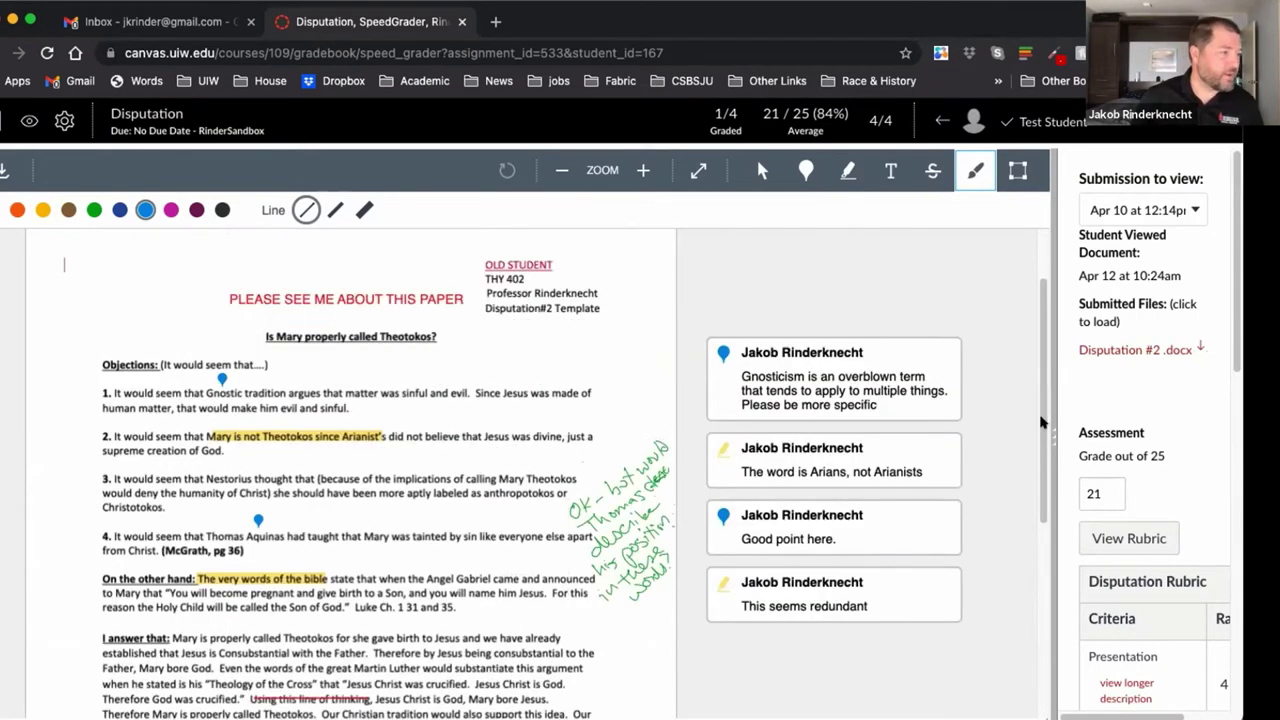
- Widen the grading pane and review the rubric scores, attempt comment area, overall grade and list of submission attempts
{"action": "left_click_drag", "start_coordinate": [1050, 436], "coordinate": [694, 441]}
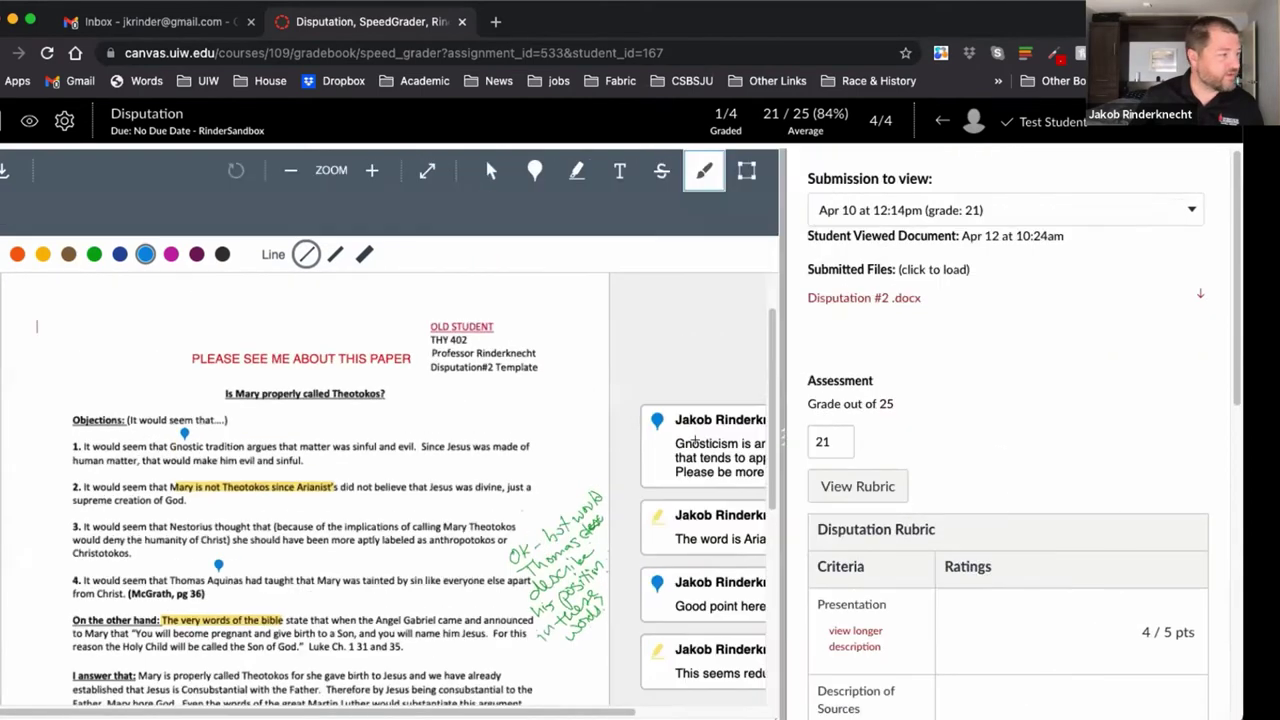
{"action": "scroll", "coordinate": [851, 617], "scroll_direction": "down", "scroll_amount": 7}
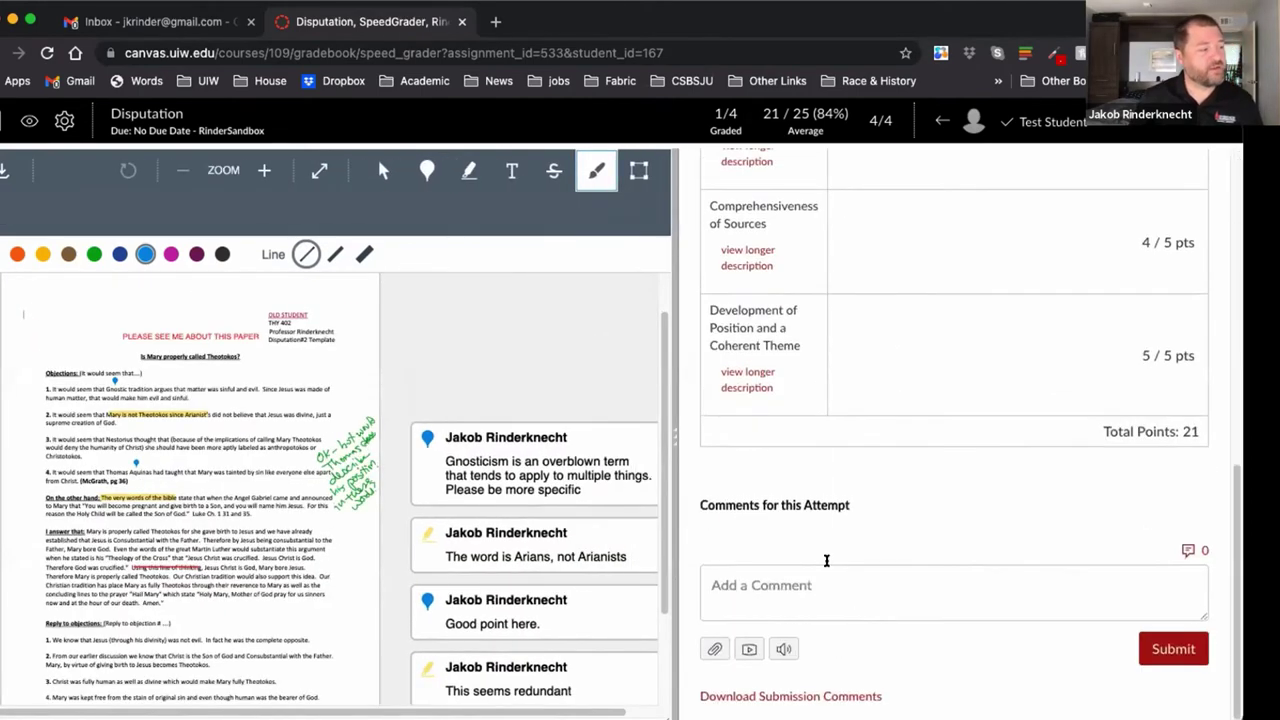
{"action": "scroll", "coordinate": [886, 480], "scroll_direction": "up", "scroll_amount": 5}
{"action": "scroll", "coordinate": [1157, 523], "scroll_direction": "up", "scroll_amount": 4}
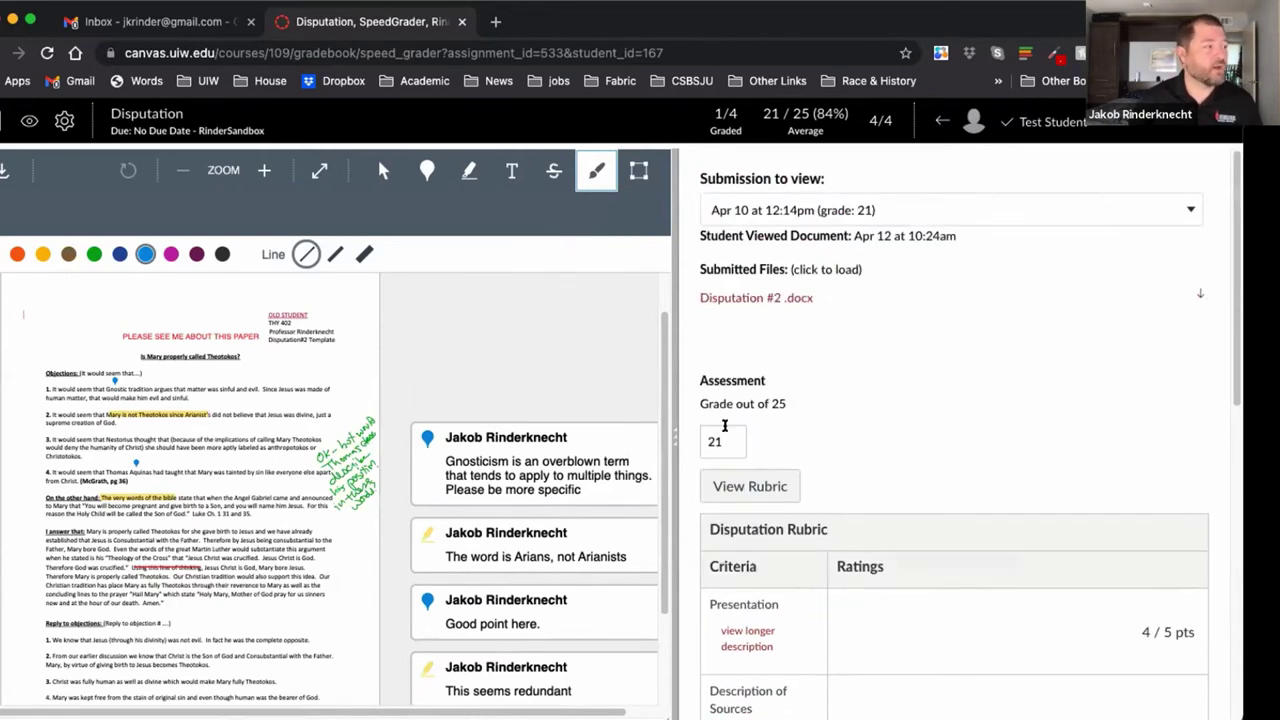
{"action": "left_click", "coordinate": [726, 431]}
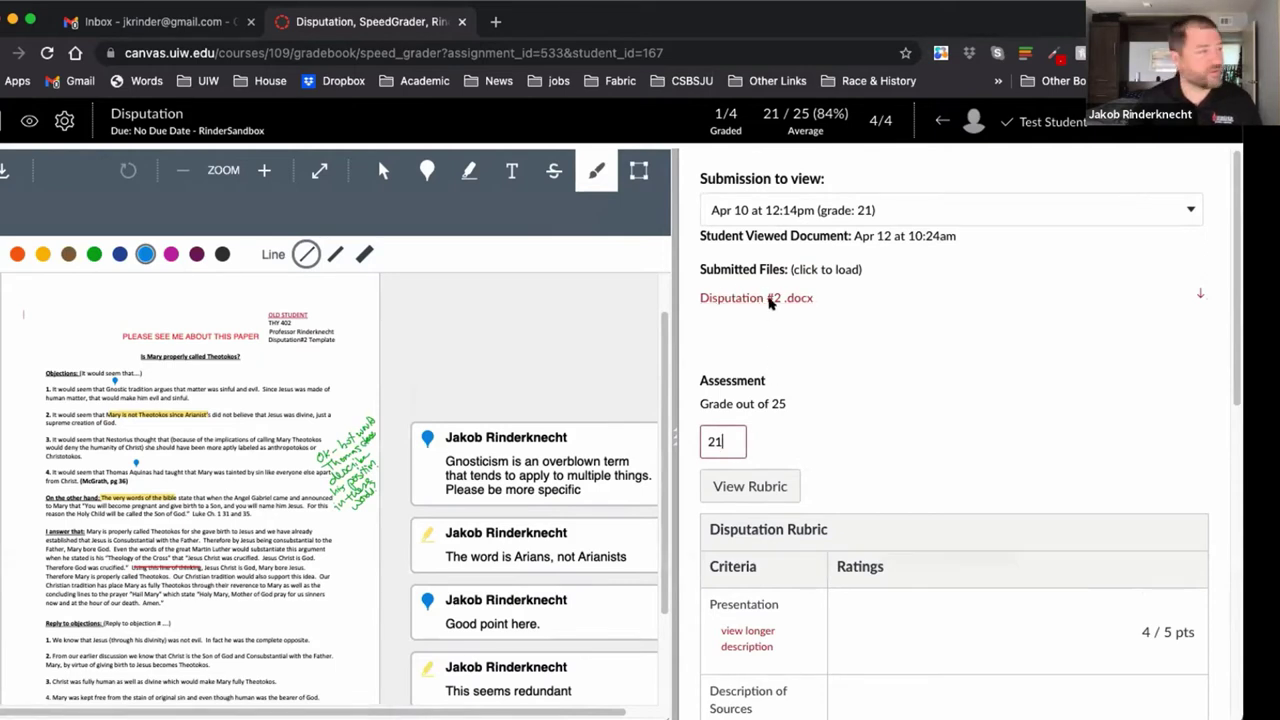
{"action": "left_click", "coordinate": [1057, 209]}
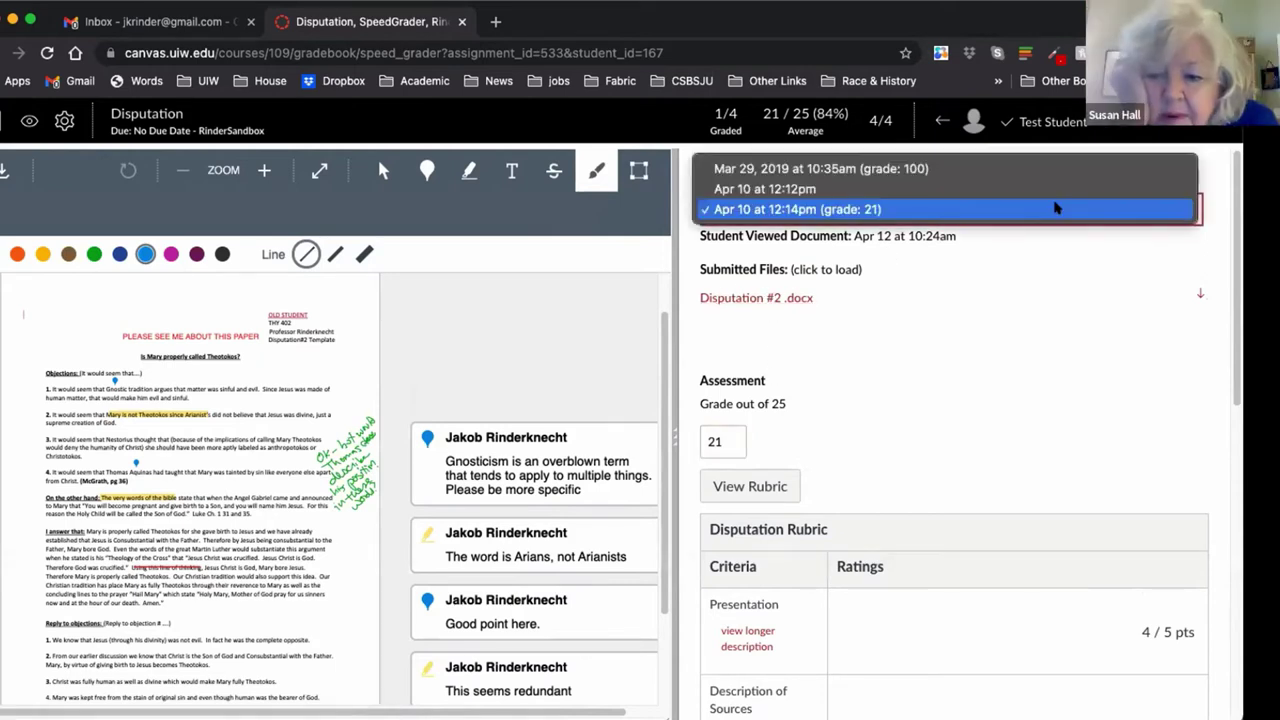
{"action": "left_click", "coordinate": [1067, 355]}
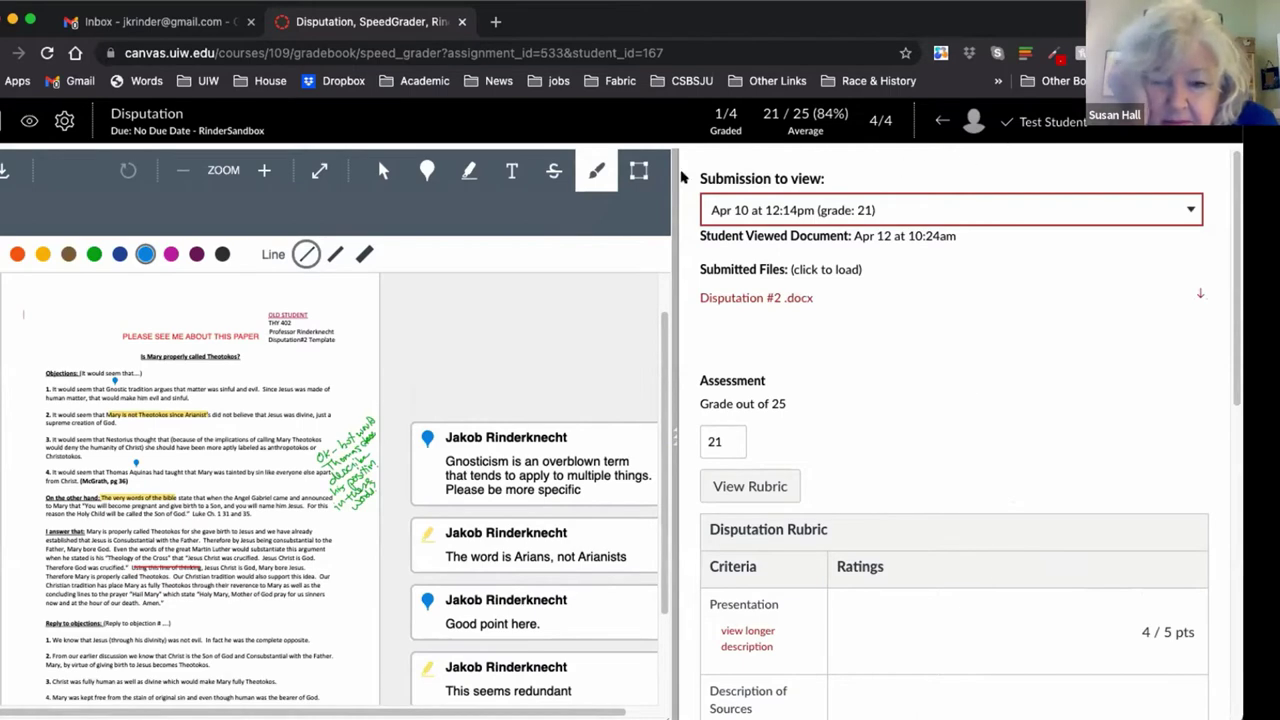
- Open the Disputation assignment page from SpeedGrader and review its outline, submission details and rubric
{"action": "left_click", "coordinate": [166, 114]}
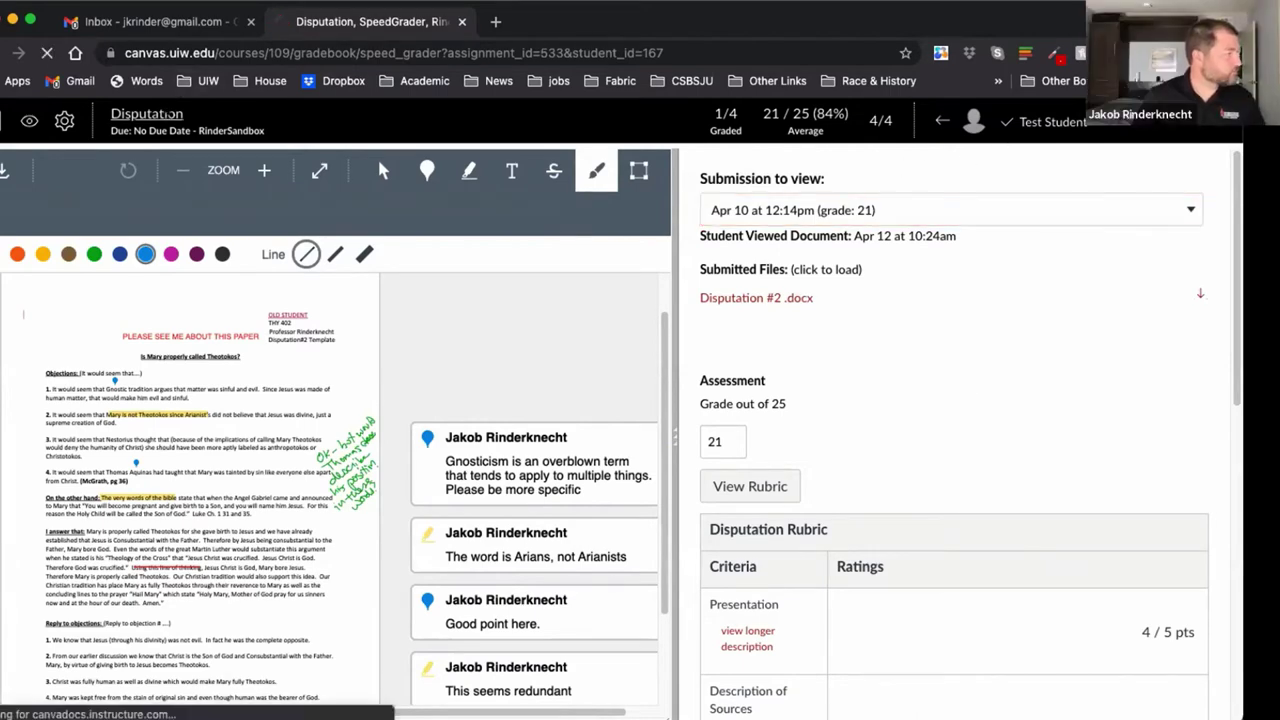
{"action": "scroll", "coordinate": [1043, 489], "scroll_direction": "down", "scroll_amount": 10}
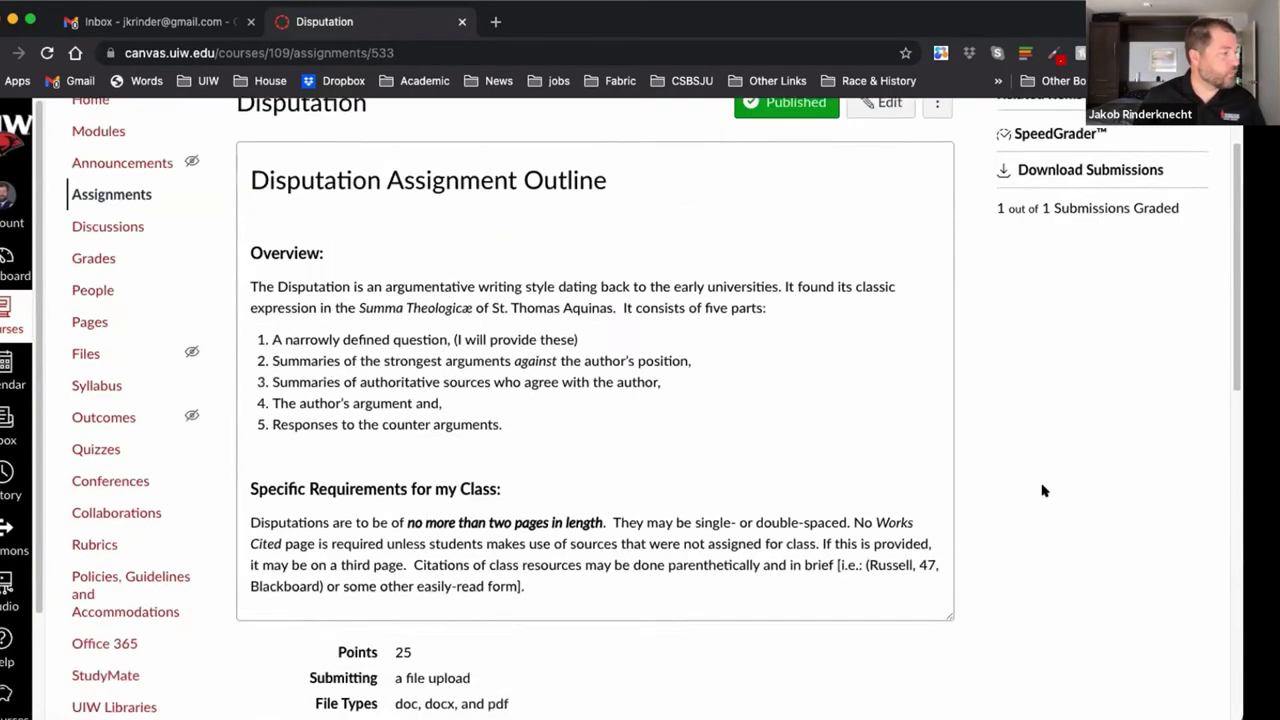
{"action": "scroll", "coordinate": [1068, 486], "scroll_direction": "down", "scroll_amount": 3}
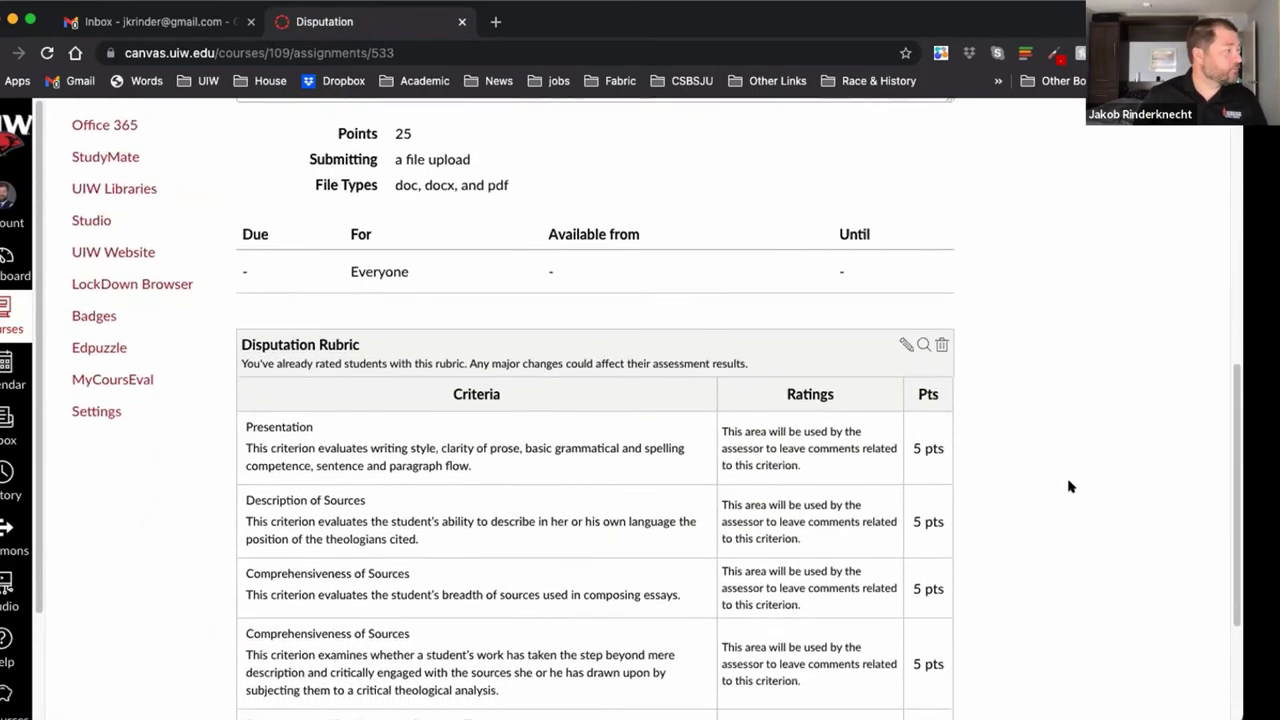
{"action": "scroll", "coordinate": [1068, 486], "scroll_direction": "up", "scroll_amount": 15}
- Open the Disputation assignment for editing and examine its description, points, submission, plagiarism, group, peer review and assign settings
{"action": "left_click", "coordinate": [874, 203]}
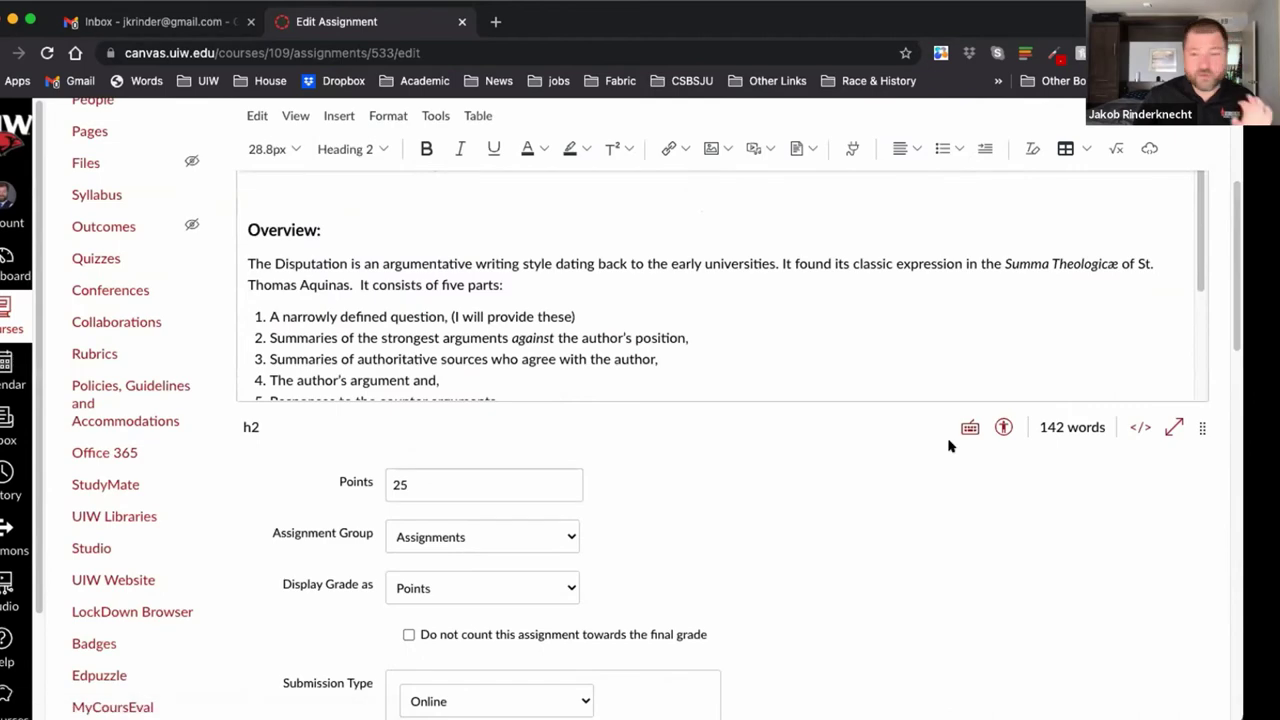
{"action": "scroll", "coordinate": [985, 470], "scroll_direction": "down", "scroll_amount": 10}
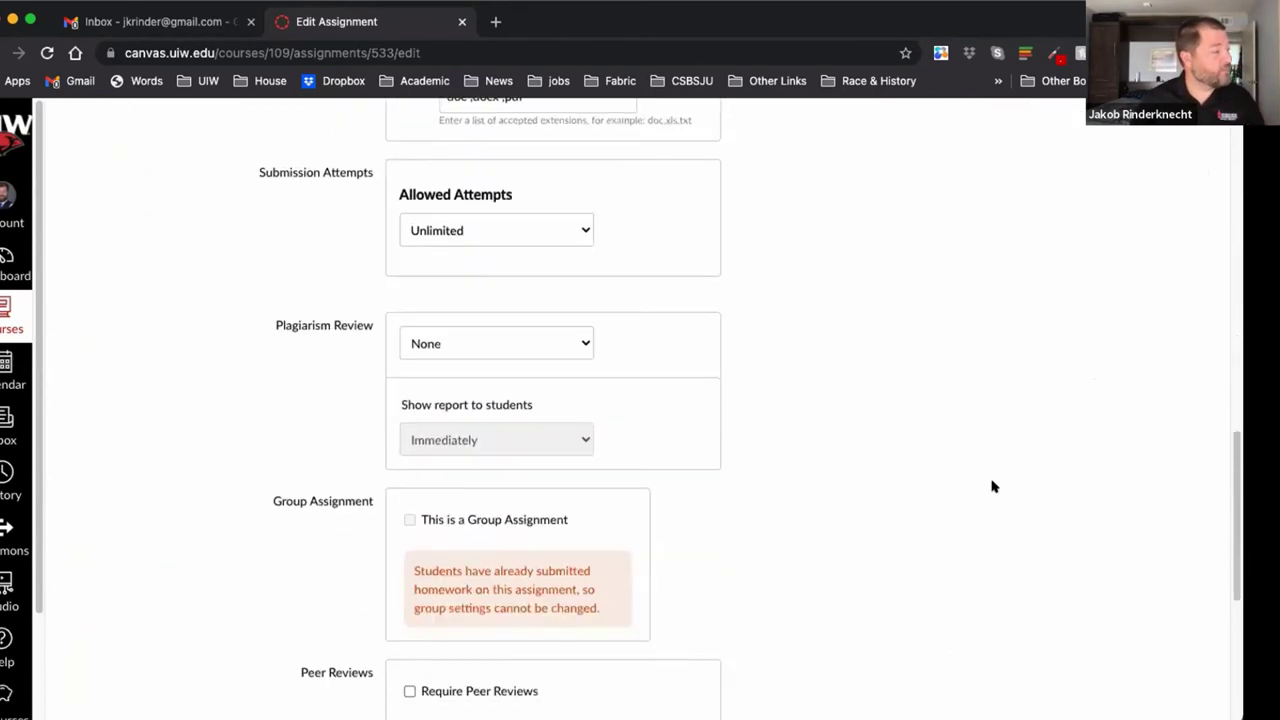
{"action": "scroll", "coordinate": [993, 486], "scroll_direction": "down", "scroll_amount": 4}
{"action": "scroll", "coordinate": [993, 486], "scroll_direction": "up", "scroll_amount": 8}
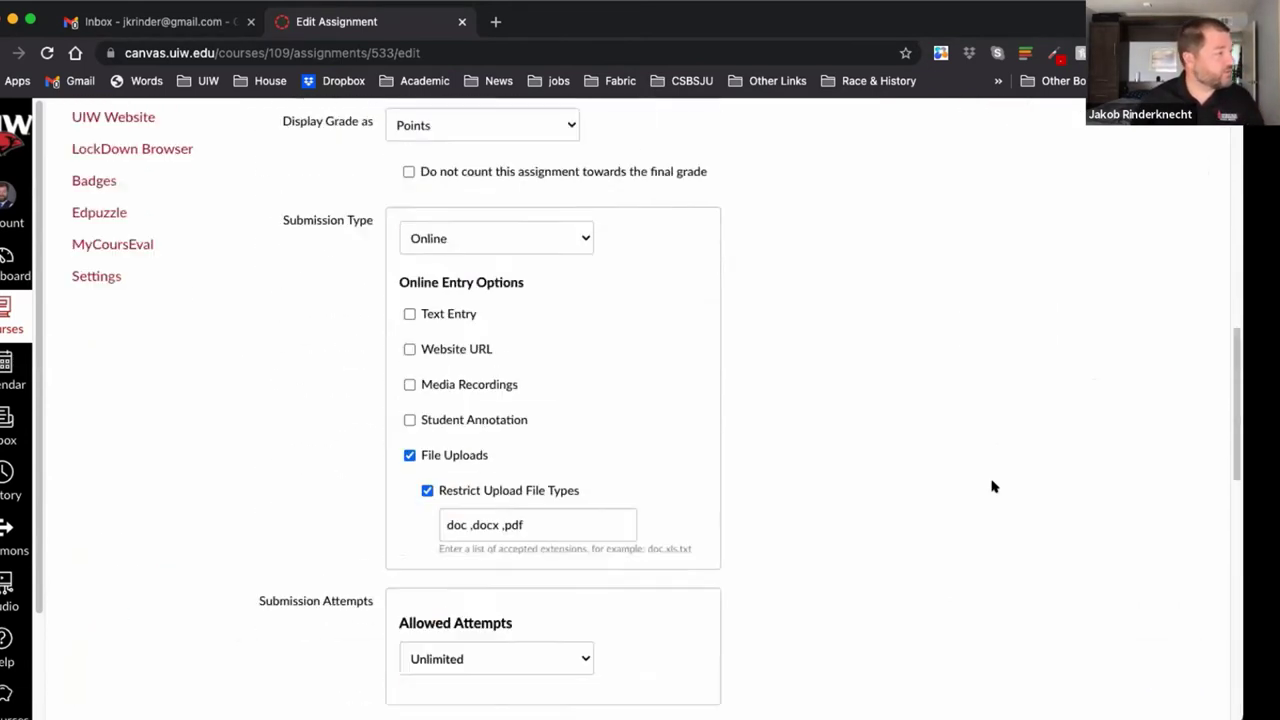
{"action": "scroll", "coordinate": [993, 486], "scroll_direction": "up", "scroll_amount": 4}
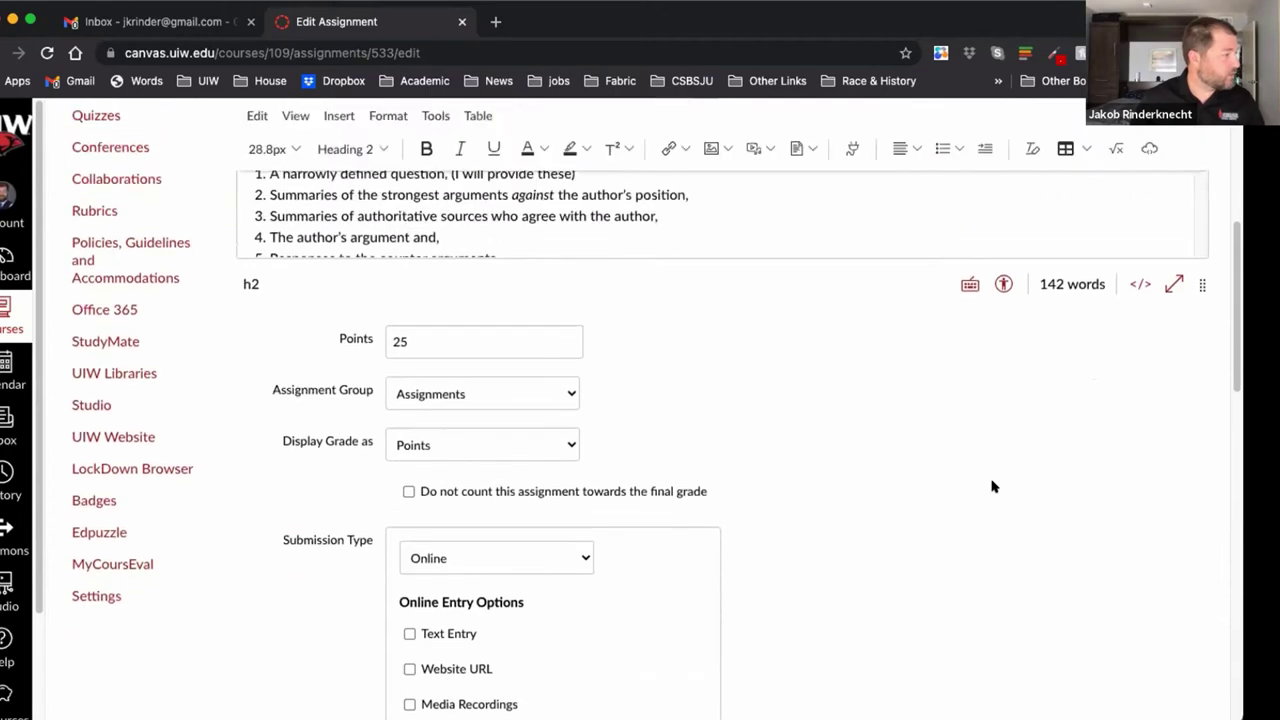
{"action": "scroll", "coordinate": [993, 486], "scroll_direction": "up", "scroll_amount": 4}
{"action": "scroll", "coordinate": [990, 477], "scroll_direction": "down", "scroll_amount": 3}
{"action": "scroll", "coordinate": [884, 686], "scroll_direction": "down", "scroll_amount": 2}
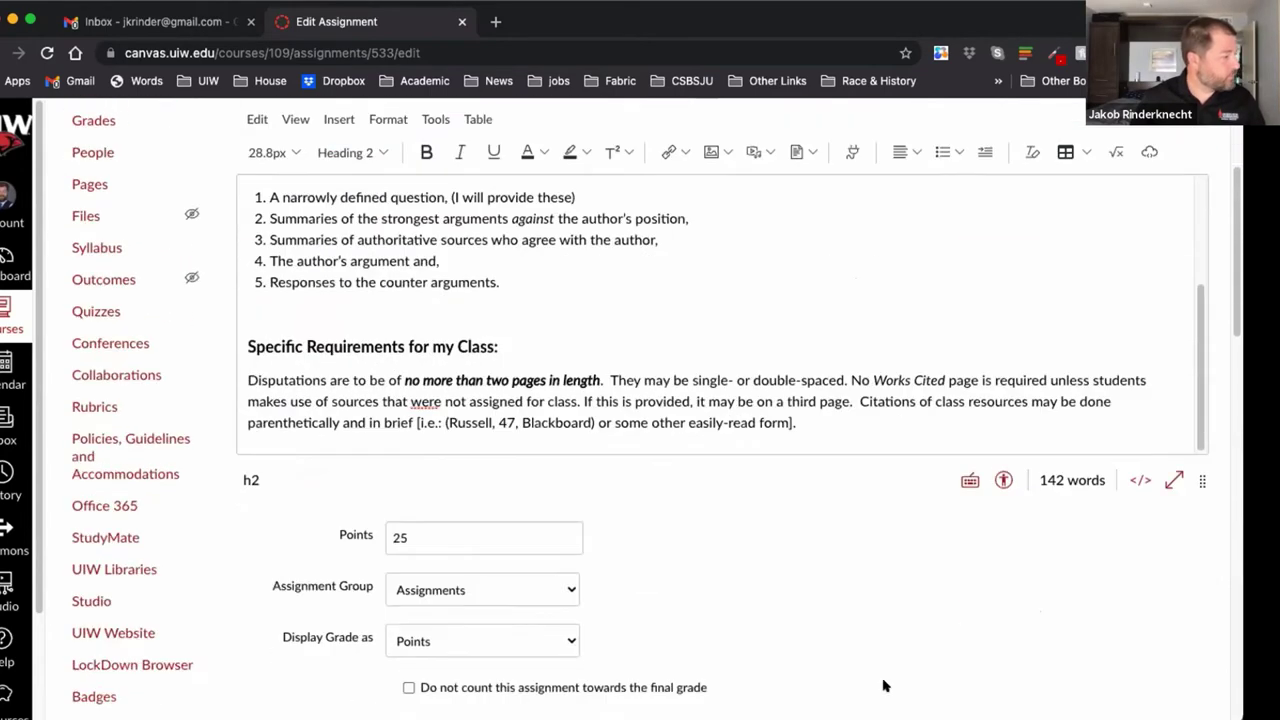
{"action": "scroll", "coordinate": [872, 628], "scroll_direction": "down", "scroll_amount": 10}
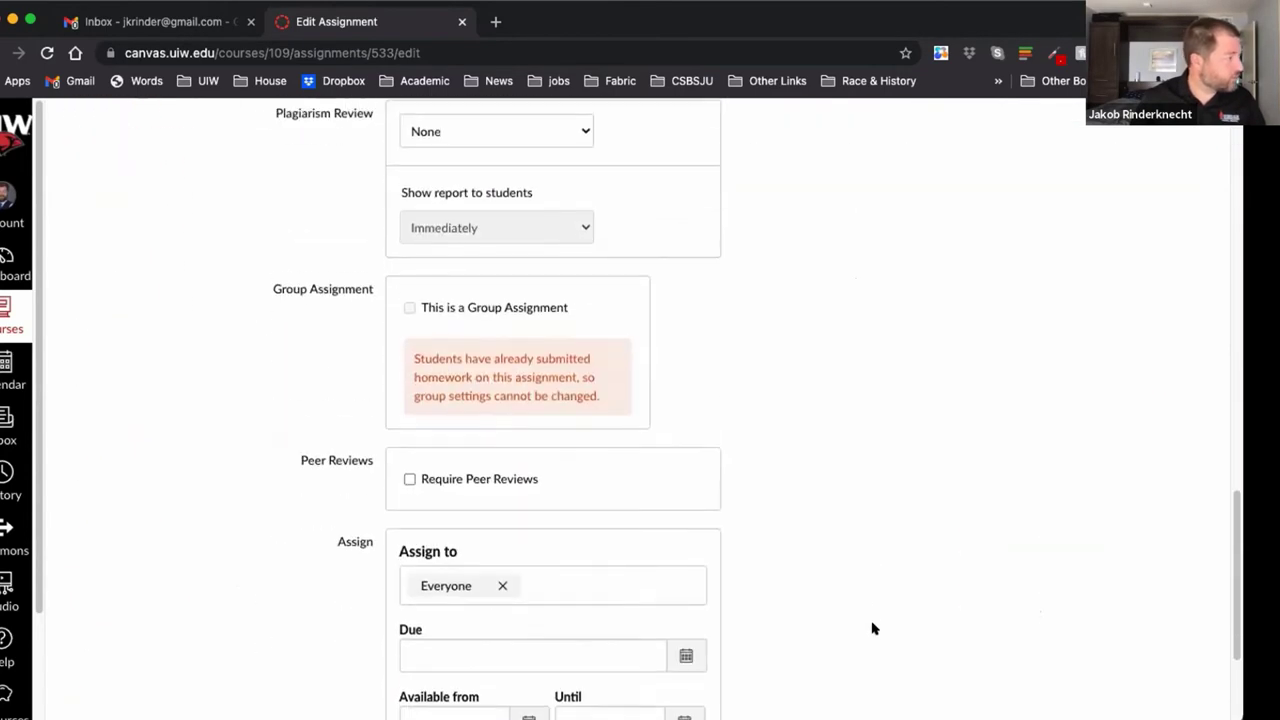
{"action": "scroll", "coordinate": [872, 628], "scroll_direction": "down", "scroll_amount": 3}
{"action": "scroll", "coordinate": [872, 628], "scroll_direction": "up", "scroll_amount": 8}
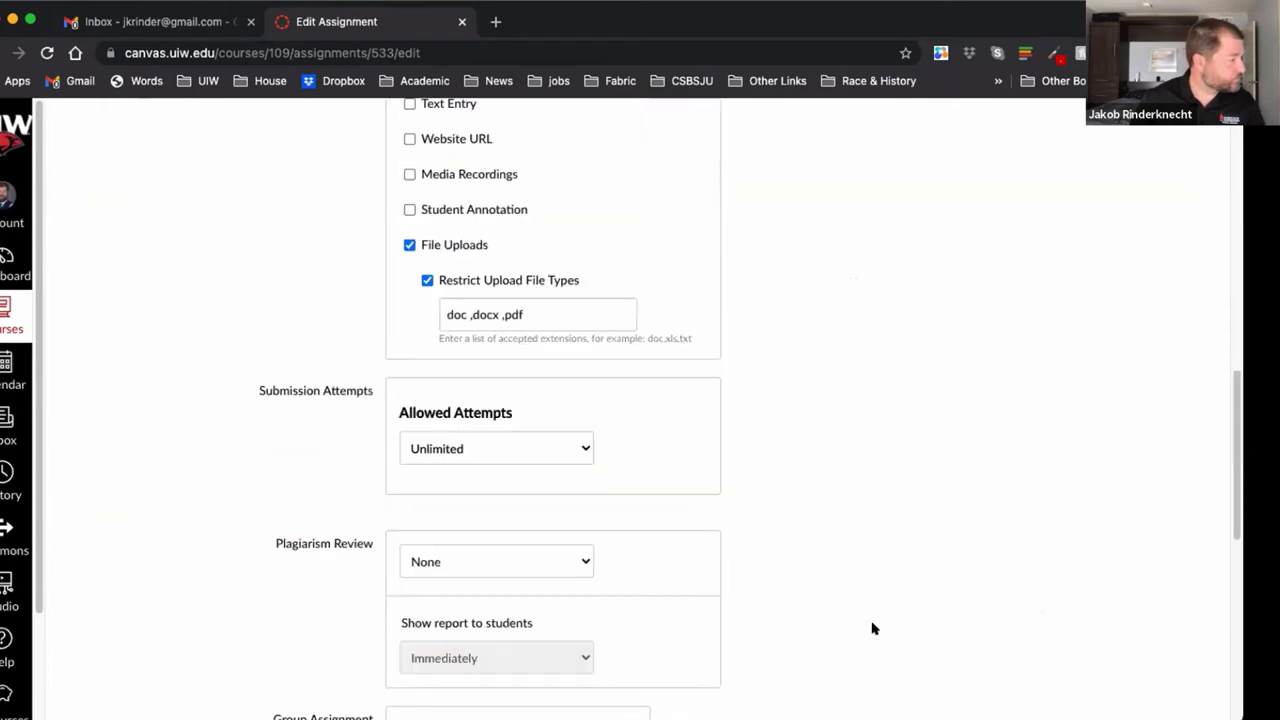
{"action": "scroll", "coordinate": [872, 628], "scroll_direction": "up", "scroll_amount": 5}
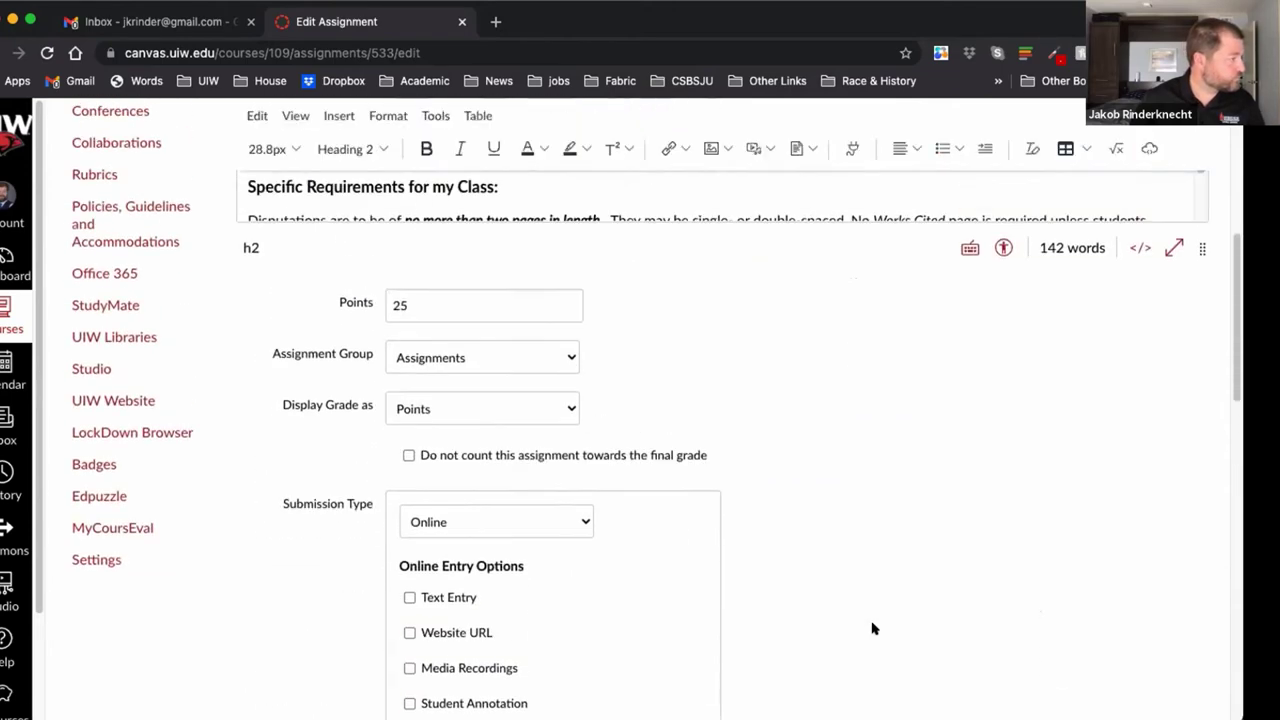
{"action": "scroll", "coordinate": [872, 628], "scroll_direction": "up", "scroll_amount": 6}
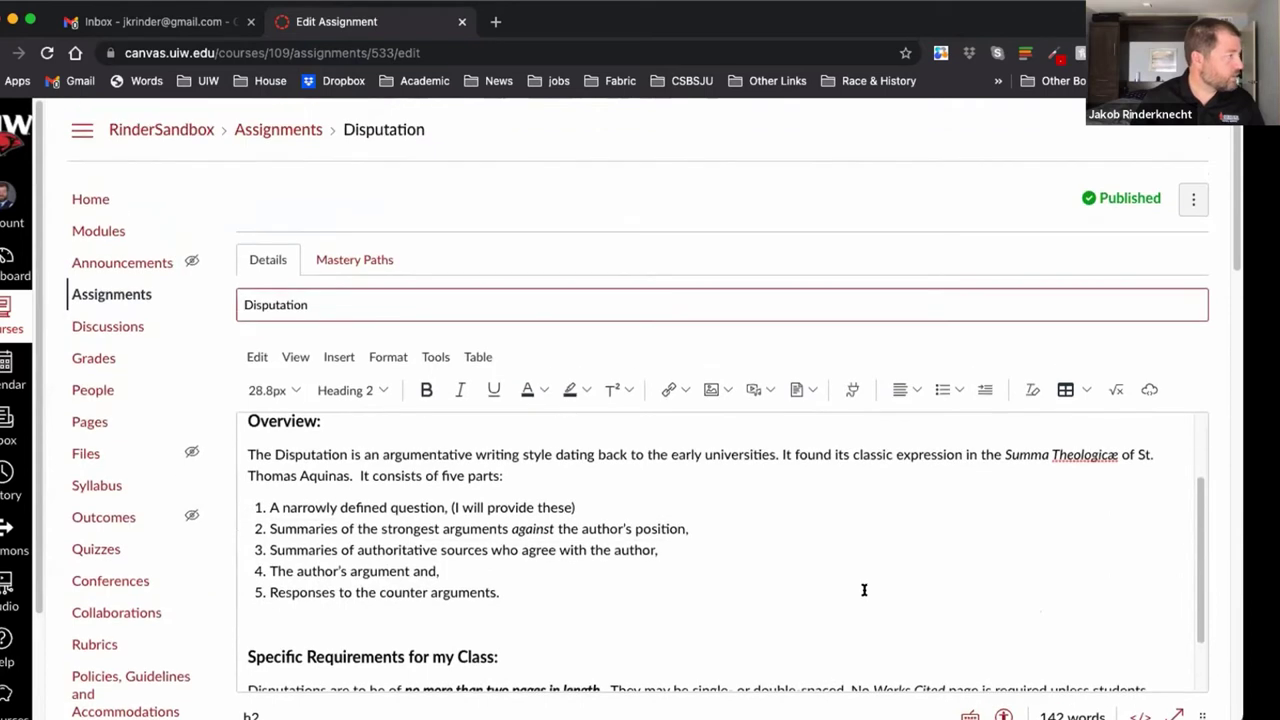
- Start a new assignment from the course's assignment list and set its grade display to Letter Grade
{"action": "left_click", "coordinate": [90, 295]}
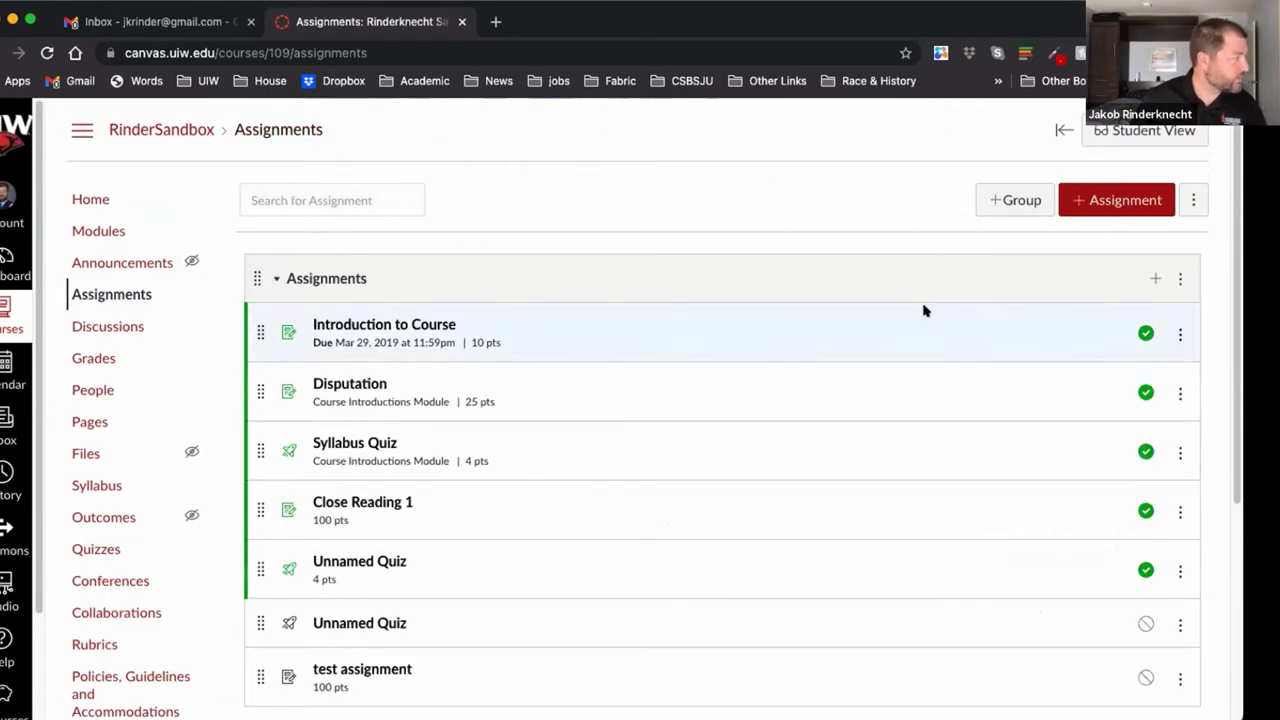
{"action": "left_click", "coordinate": [1112, 202]}
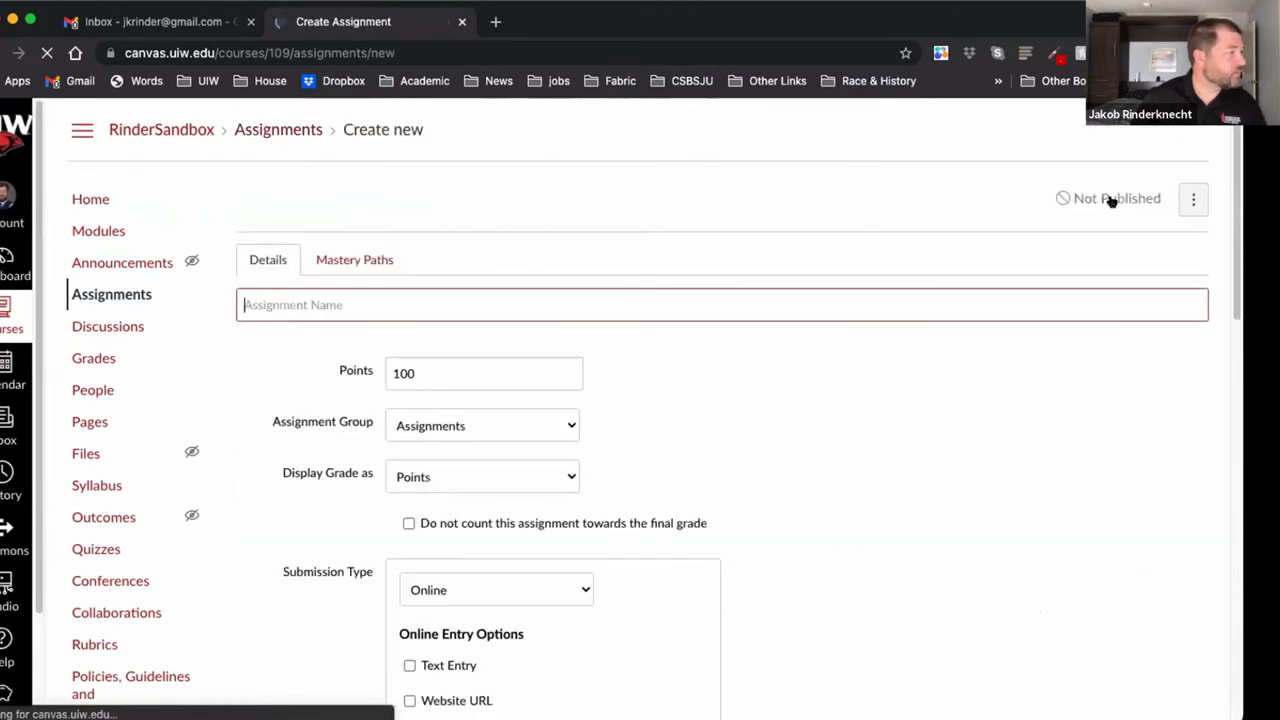
{"action": "scroll", "coordinate": [980, 378], "scroll_direction": "down", "scroll_amount": 3}
{"action": "scroll", "coordinate": [980, 380], "scroll_direction": "down", "scroll_amount": 2}
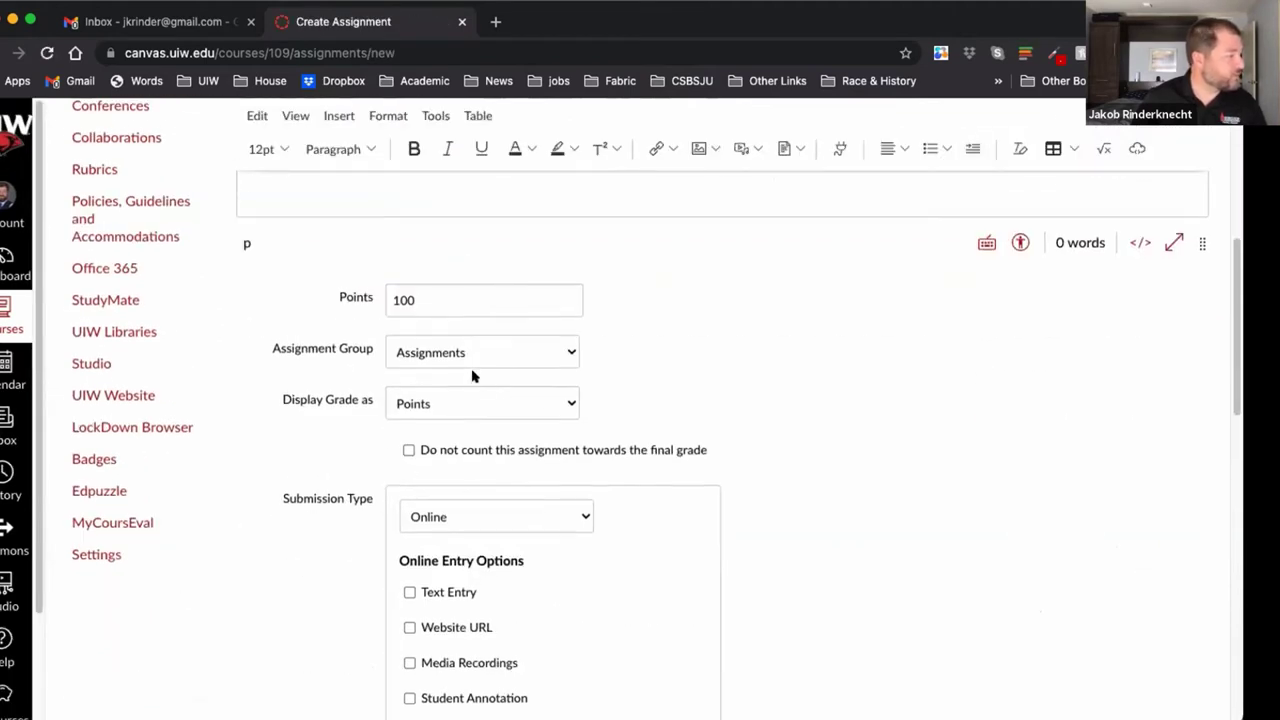
{"action": "scroll", "coordinate": [470, 360], "scroll_direction": "down", "scroll_amount": 3}
{"action": "left_click", "coordinate": [466, 180]}
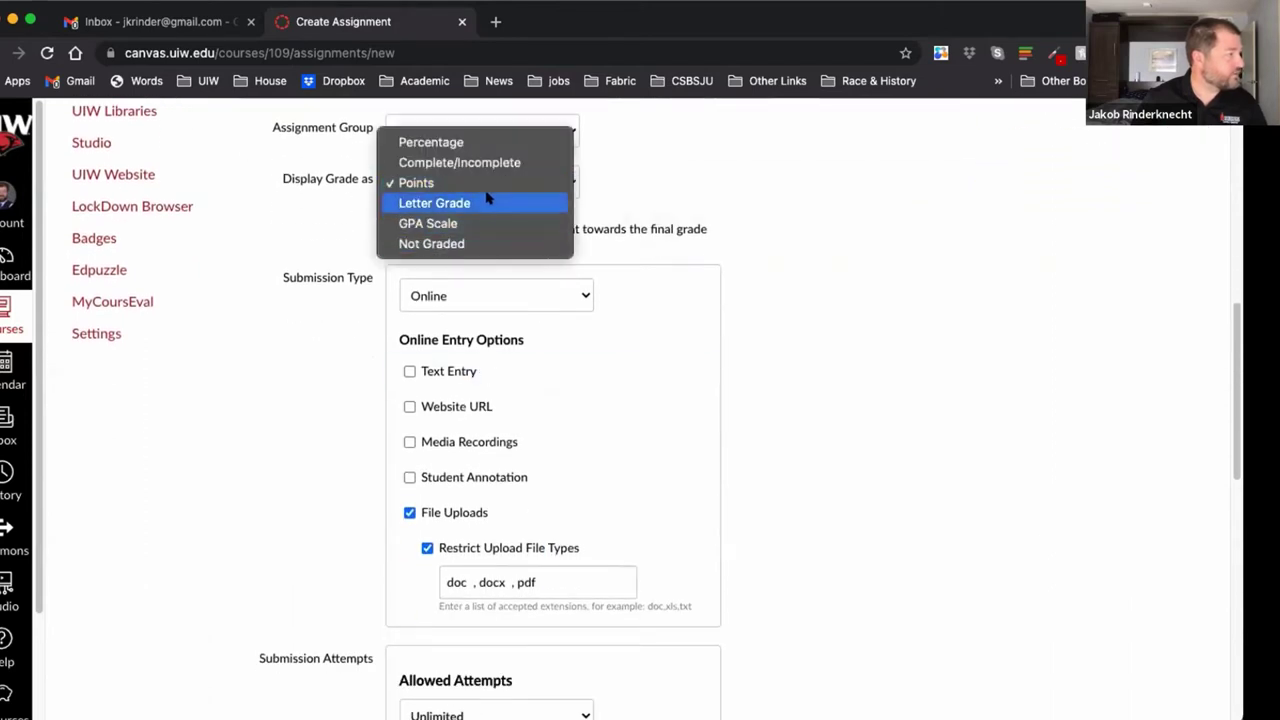
{"action": "left_click", "coordinate": [488, 200]}
- Try No Submission as the new assignment's submission type and return it to Online
{"action": "scroll", "coordinate": [1013, 336], "scroll_direction": "down", "scroll_amount": 3}
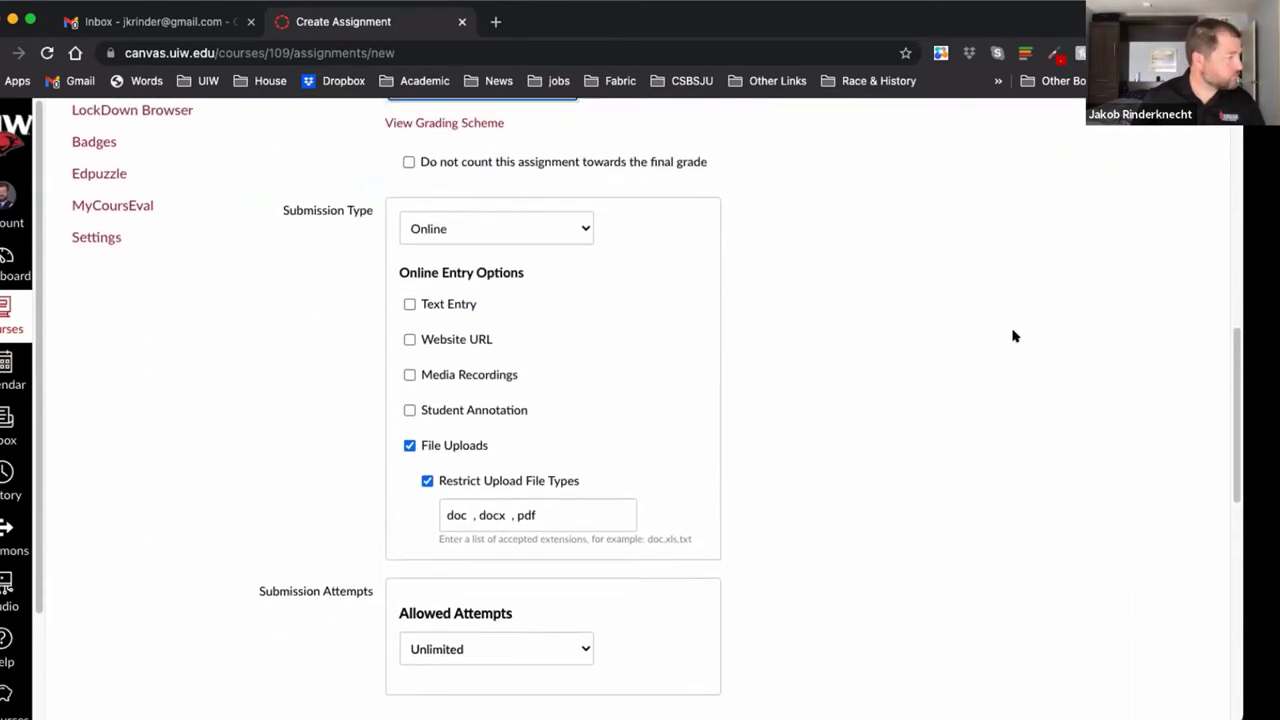
{"action": "left_click", "coordinate": [505, 206]}
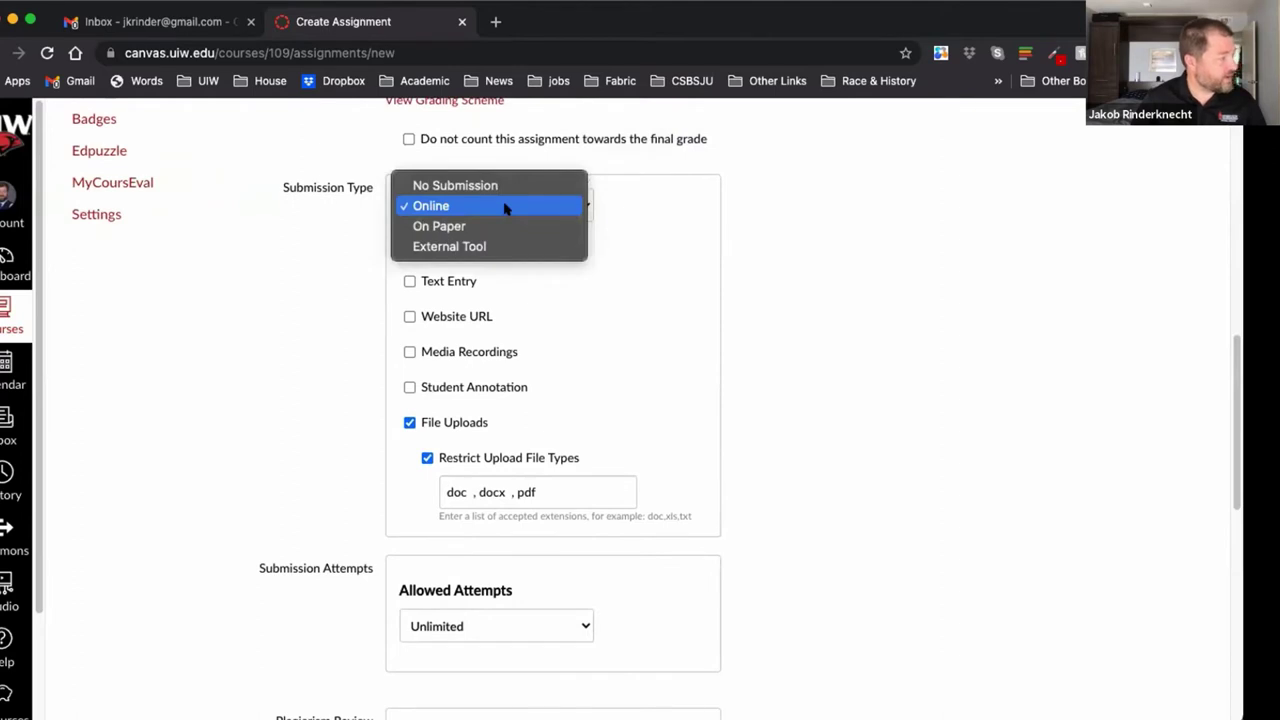
{"action": "left_click", "coordinate": [505, 206]}
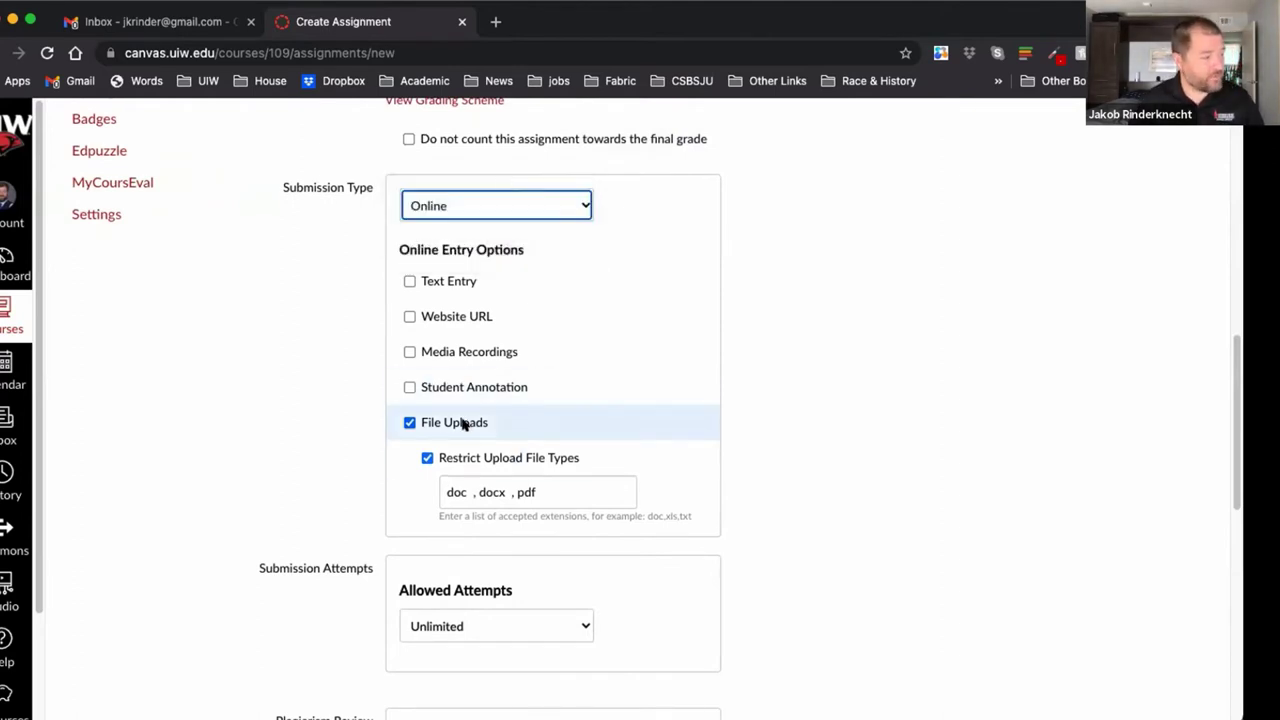
{"action": "left_click", "coordinate": [450, 206]}
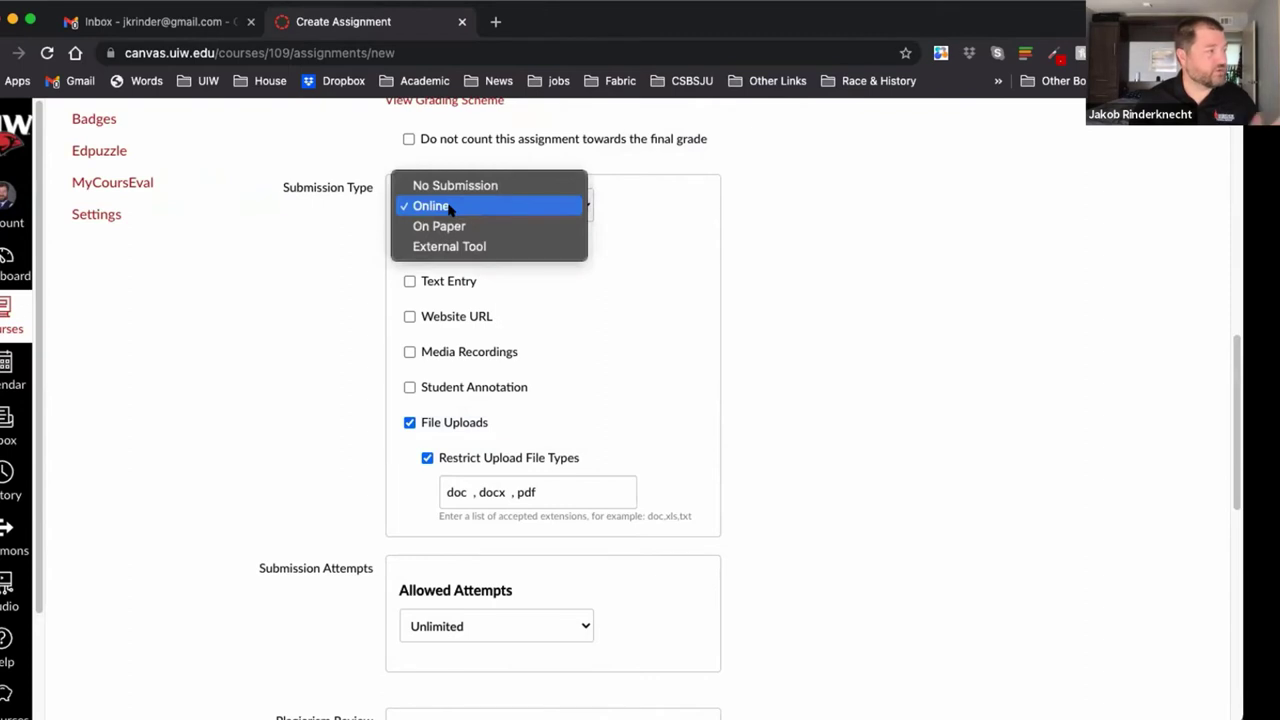
{"action": "left_click", "coordinate": [502, 185]}
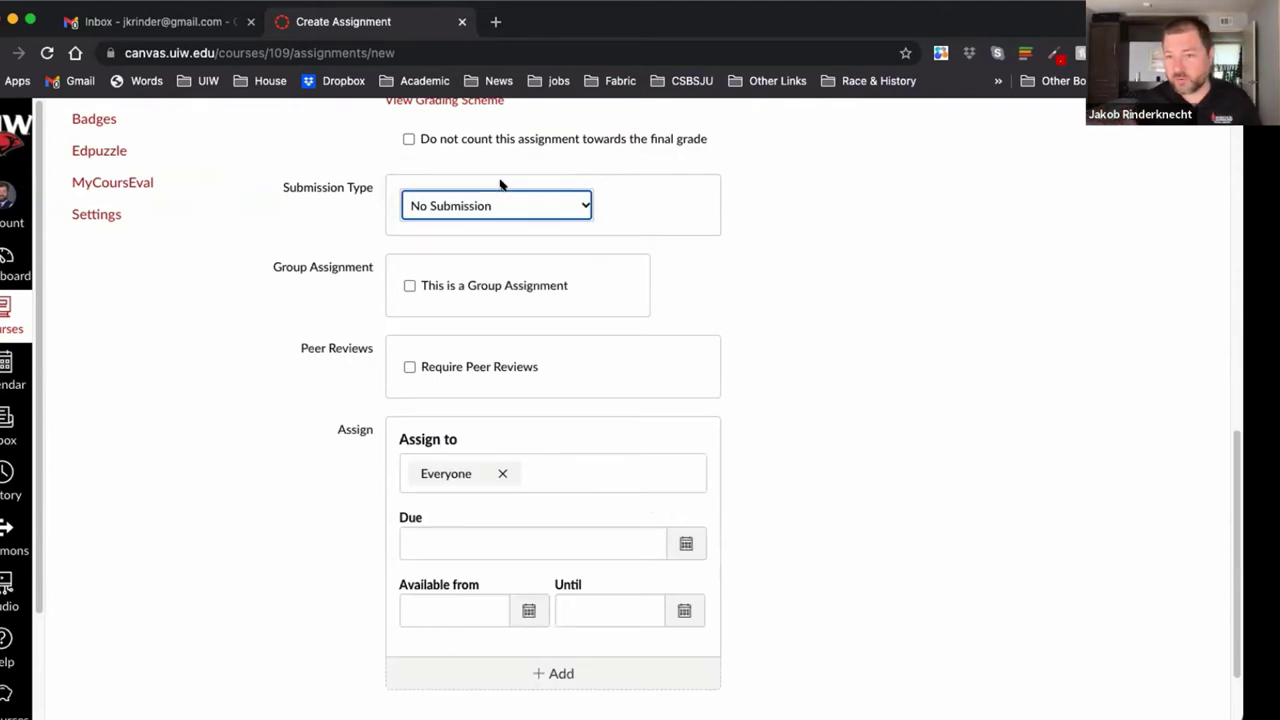
{"action": "left_click", "coordinate": [500, 203]}
{"action": "left_click", "coordinate": [492, 228]}
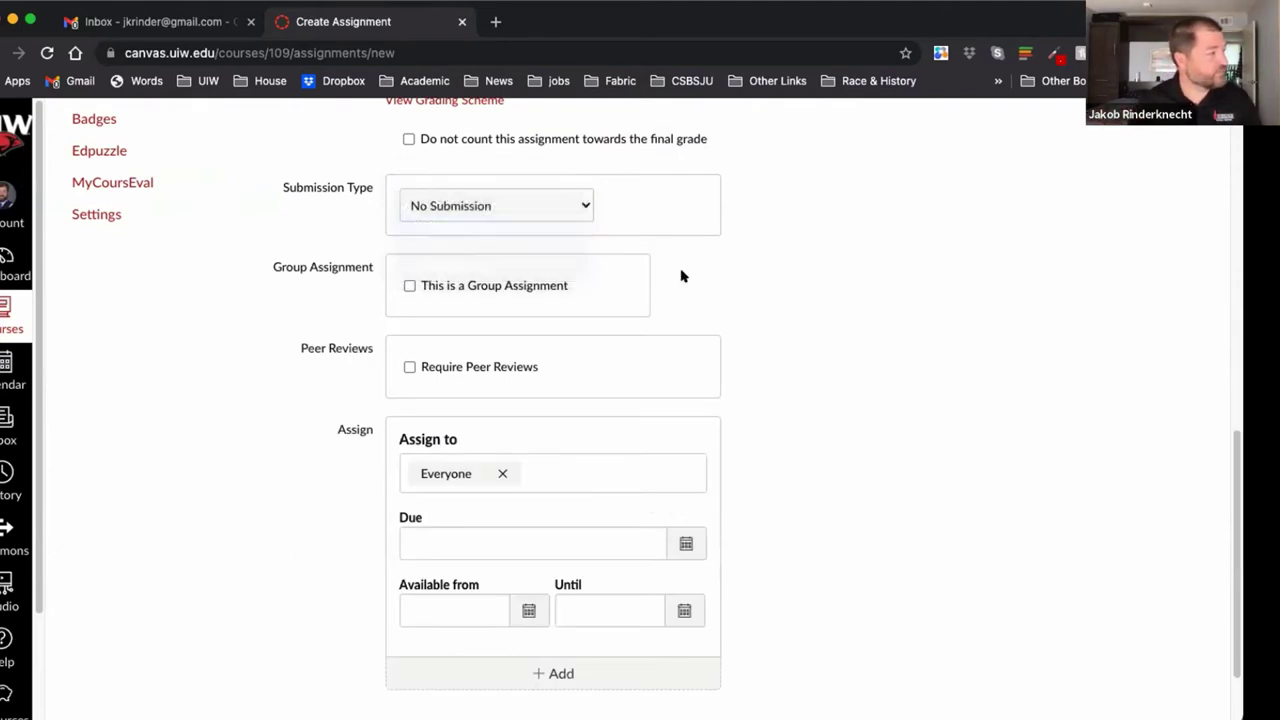
{"action": "scroll", "coordinate": [766, 371], "scroll_direction": "down", "scroll_amount": 2}
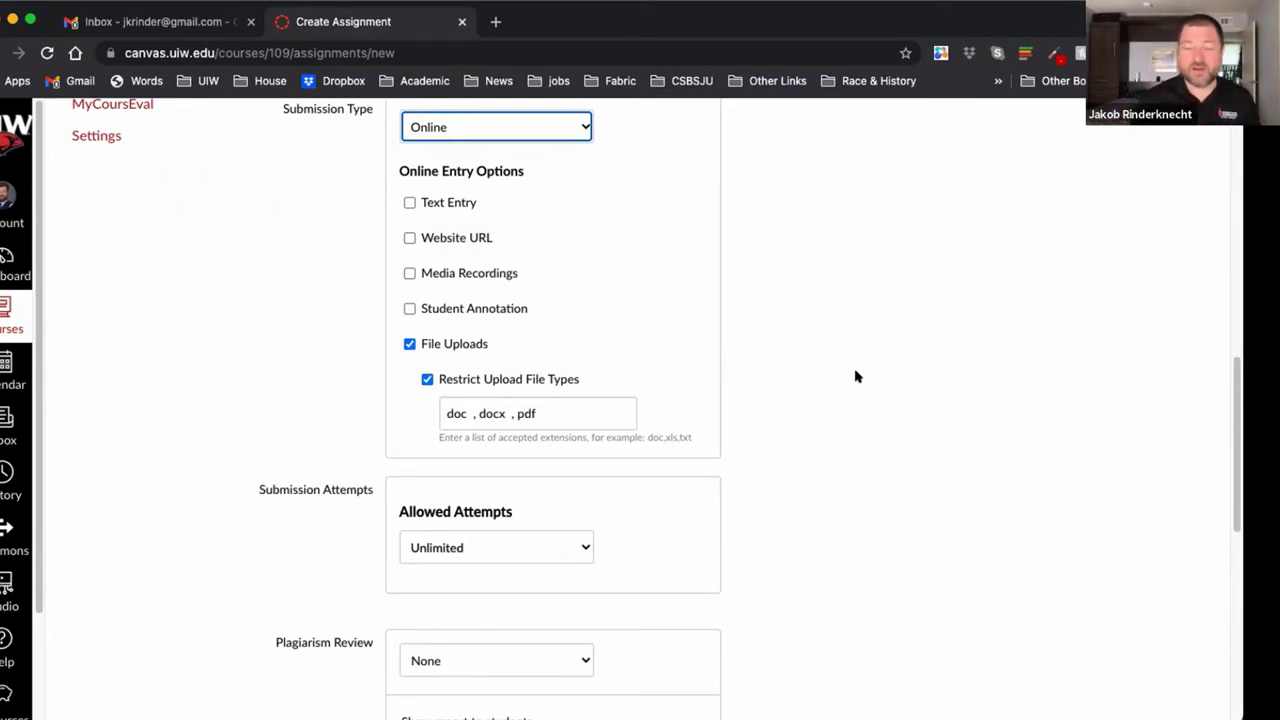
- Try Turnitin as the new assignment's plagiarism review and set it back to None
{"action": "scroll", "coordinate": [898, 345], "scroll_direction": "down", "scroll_amount": 4}
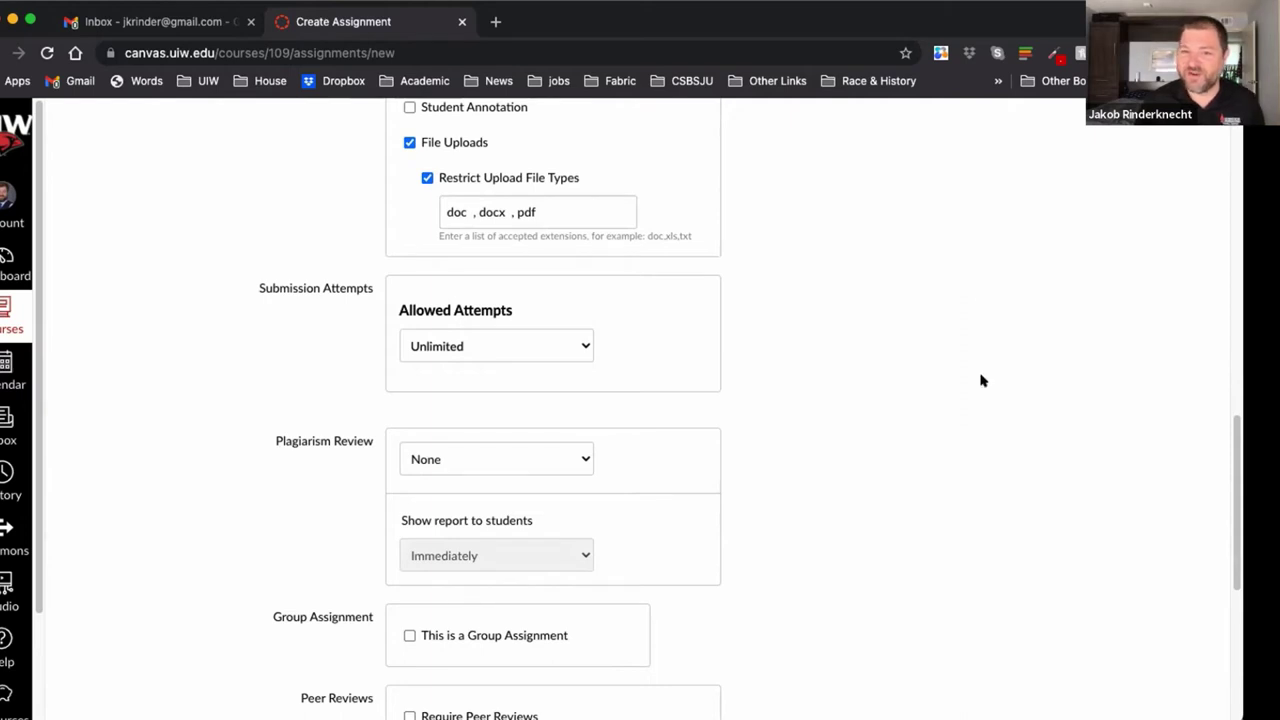
{"action": "scroll", "coordinate": [980, 378], "scroll_direction": "down", "scroll_amount": 4}
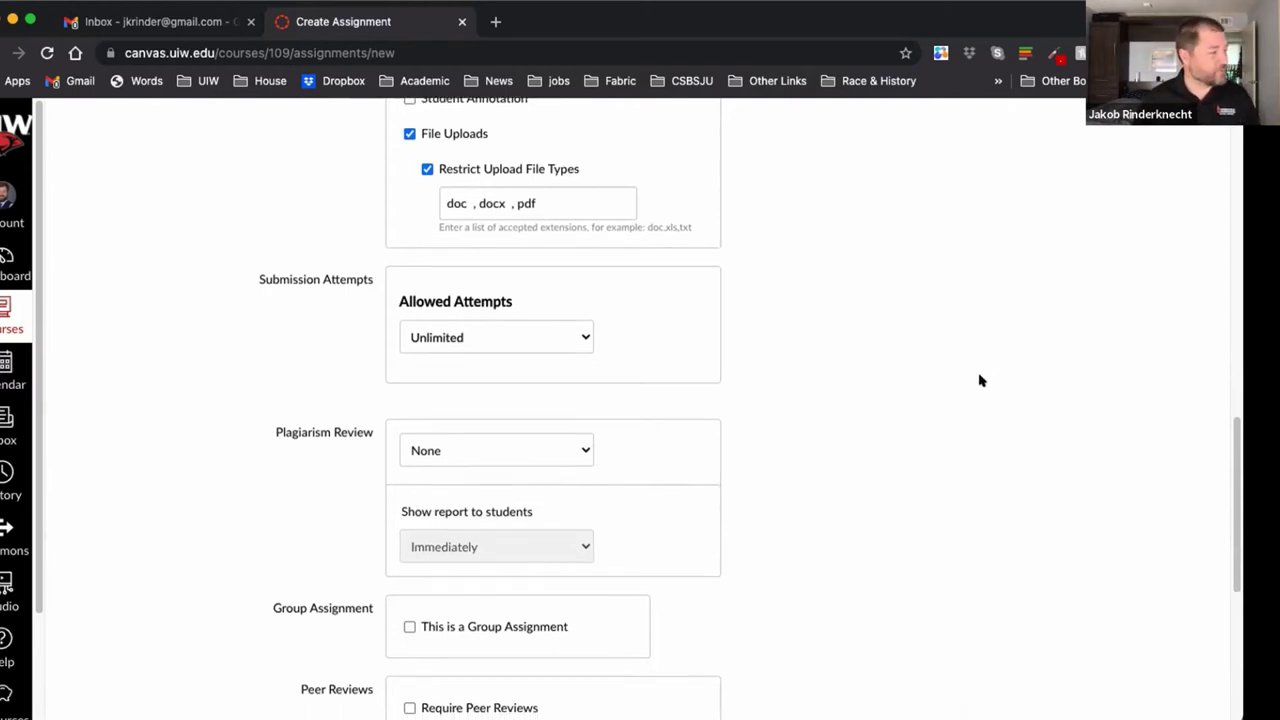
{"action": "left_click", "coordinate": [570, 276]}
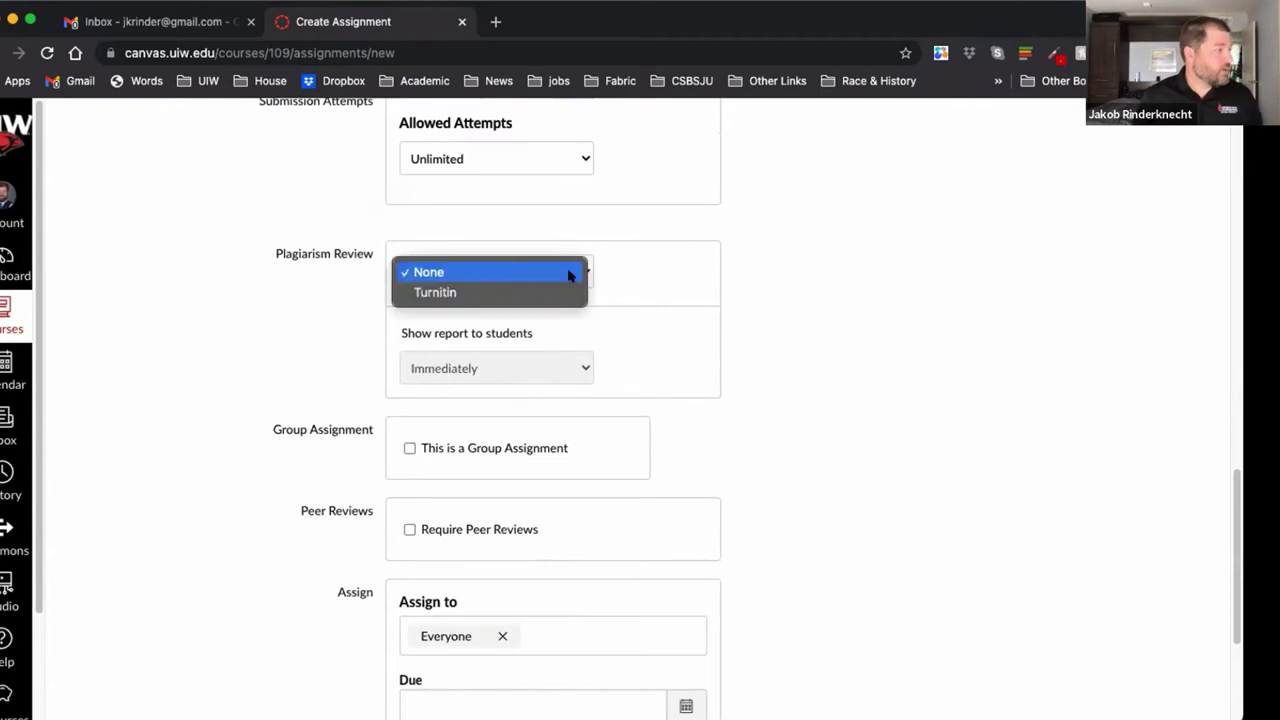
{"action": "left_click", "coordinate": [556, 292]}
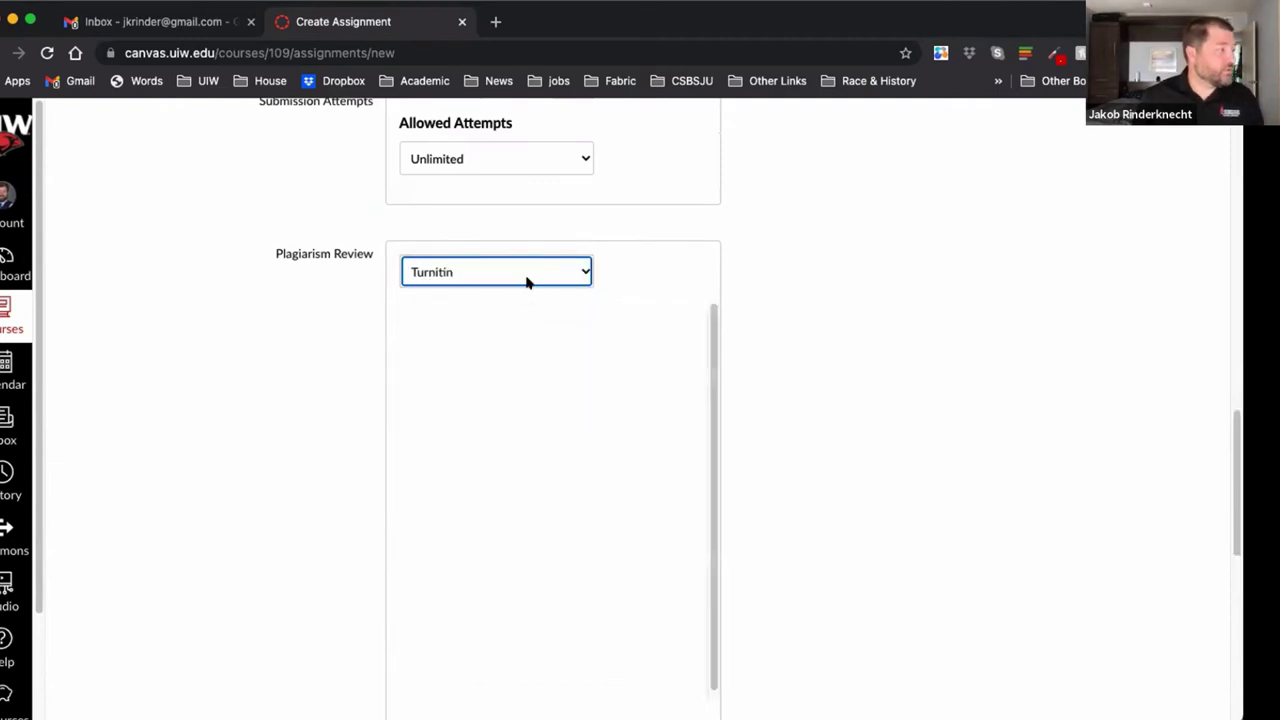
{"action": "scroll", "coordinate": [526, 374], "scroll_direction": "down", "scroll_amount": 2}
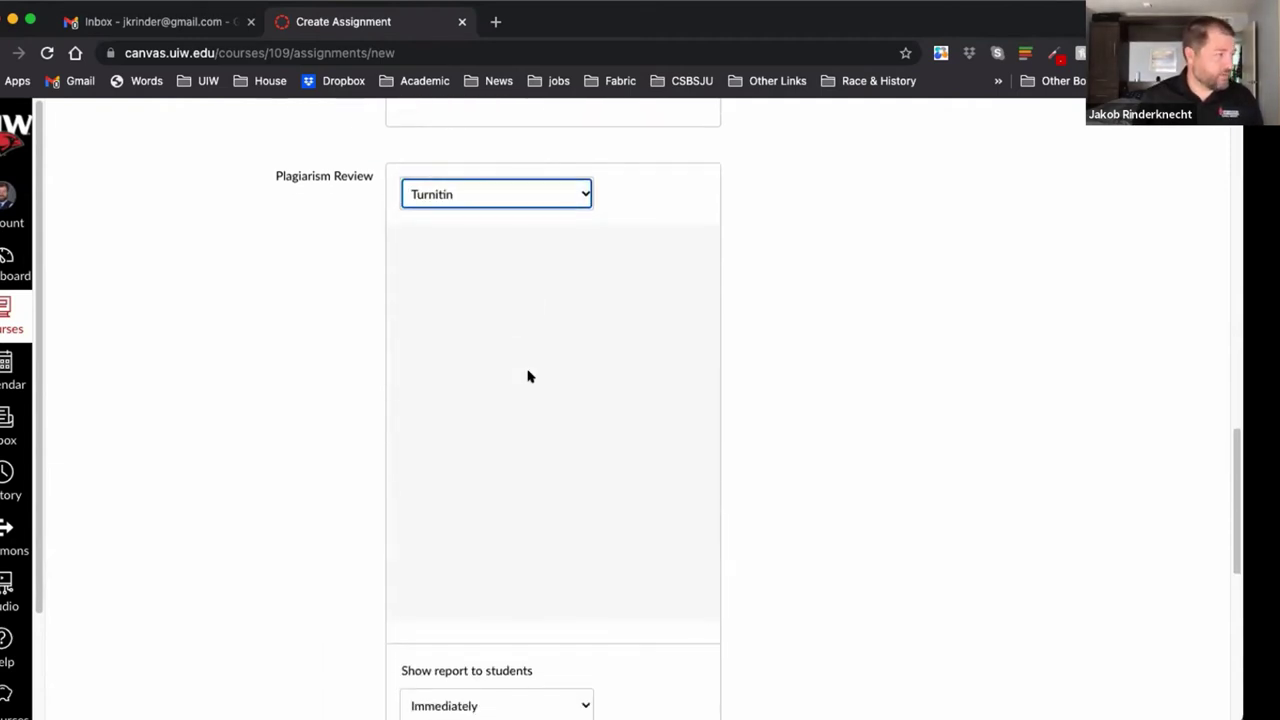
{"action": "left_click", "coordinate": [530, 194]}
{"action": "left_click", "coordinate": [543, 176]}
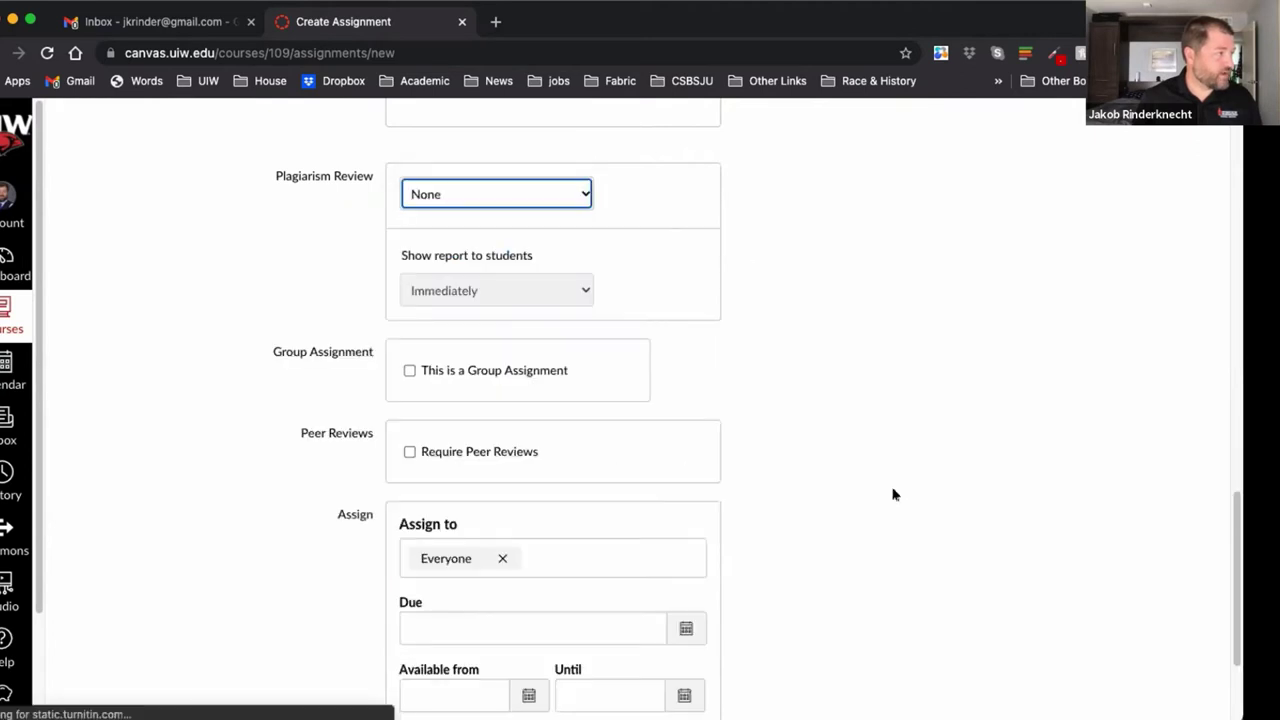
- Review the group, peer review and assign settings, and try to save the unnamed new assignment
{"action": "scroll", "coordinate": [891, 491], "scroll_direction": "down", "scroll_amount": 3}
{"action": "scroll", "coordinate": [529, 260], "scroll_direction": "down", "scroll_amount": 1}
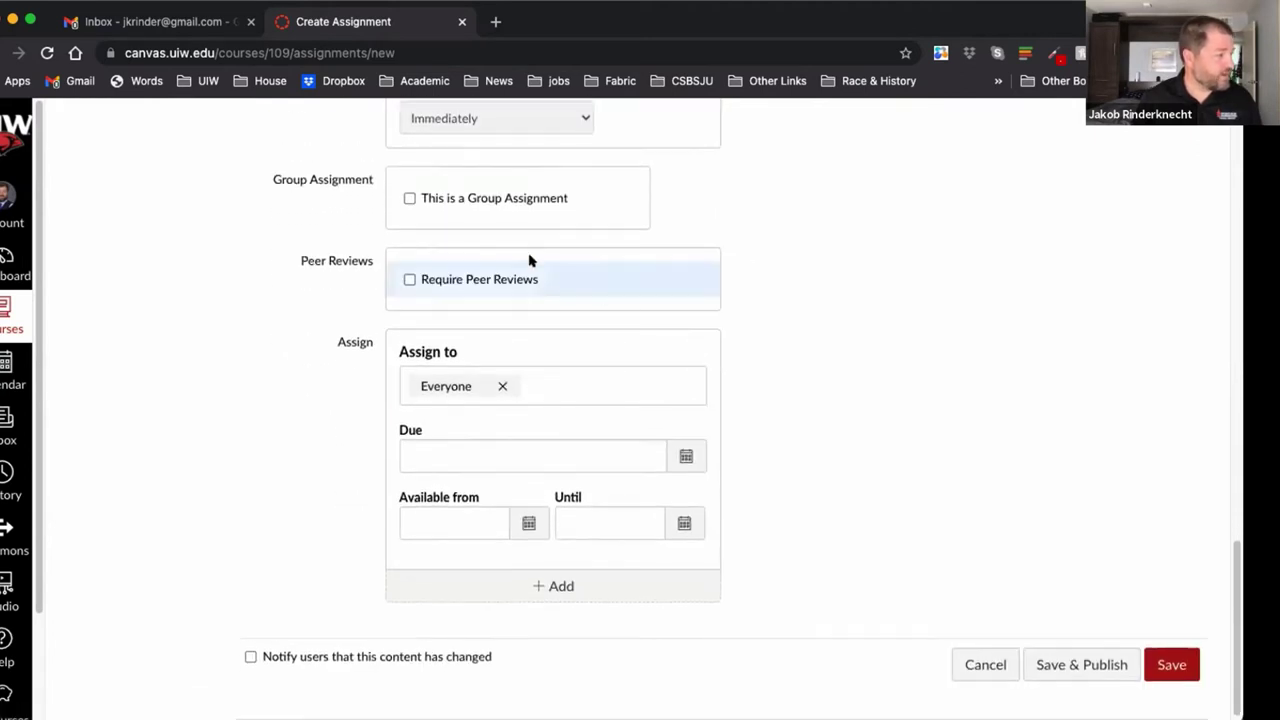
{"action": "scroll", "coordinate": [660, 548], "scroll_direction": "up", "scroll_amount": 15}
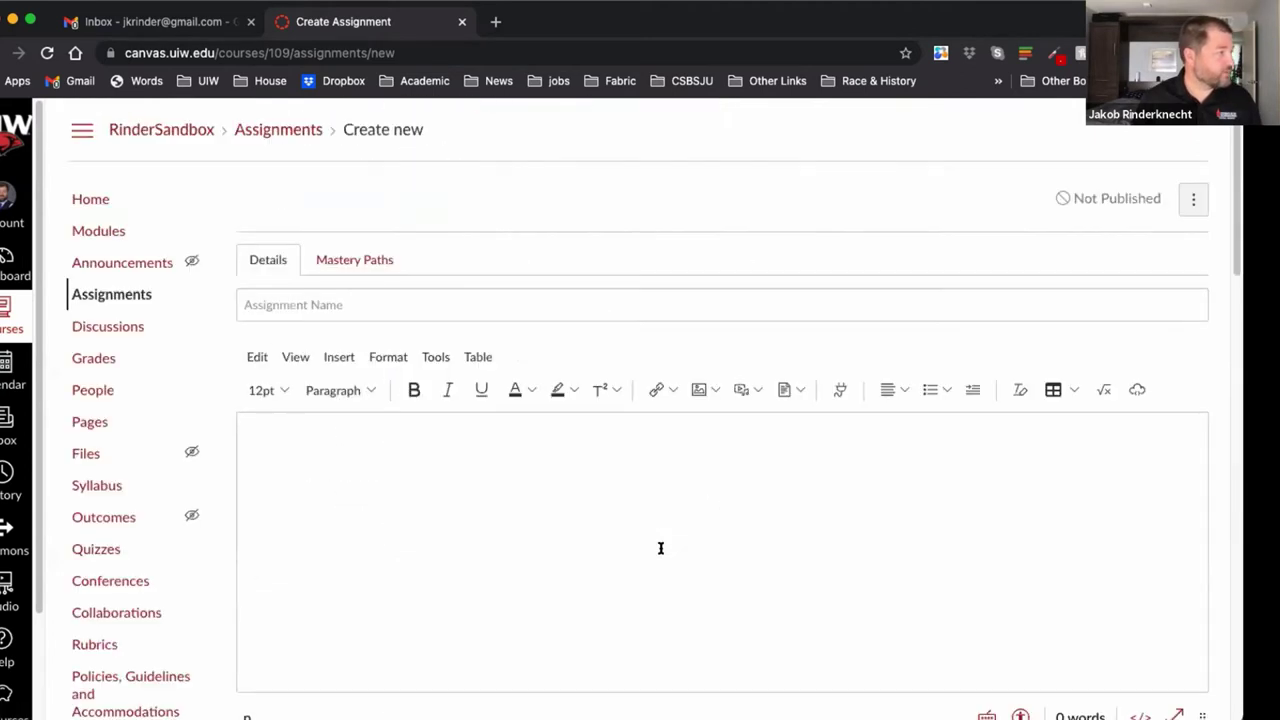
{"action": "scroll", "coordinate": [660, 531], "scroll_direction": "down", "scroll_amount": 15}
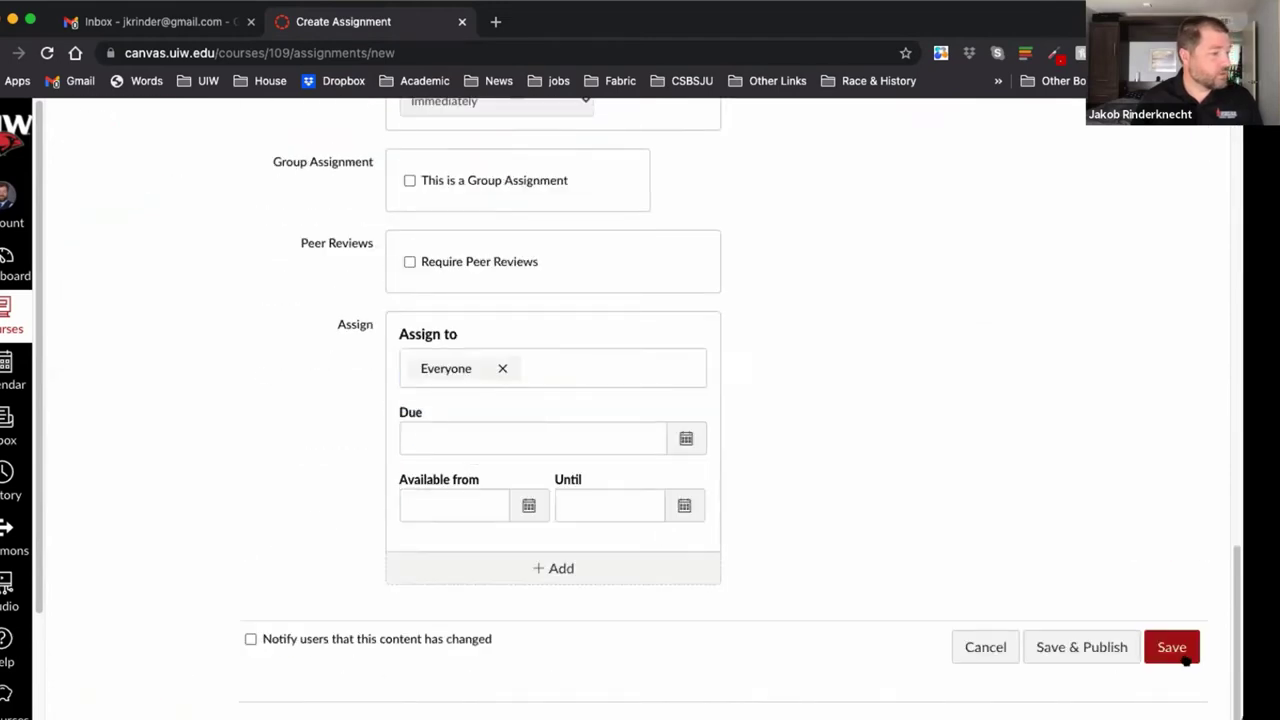
{"action": "left_click", "coordinate": [1178, 648]}
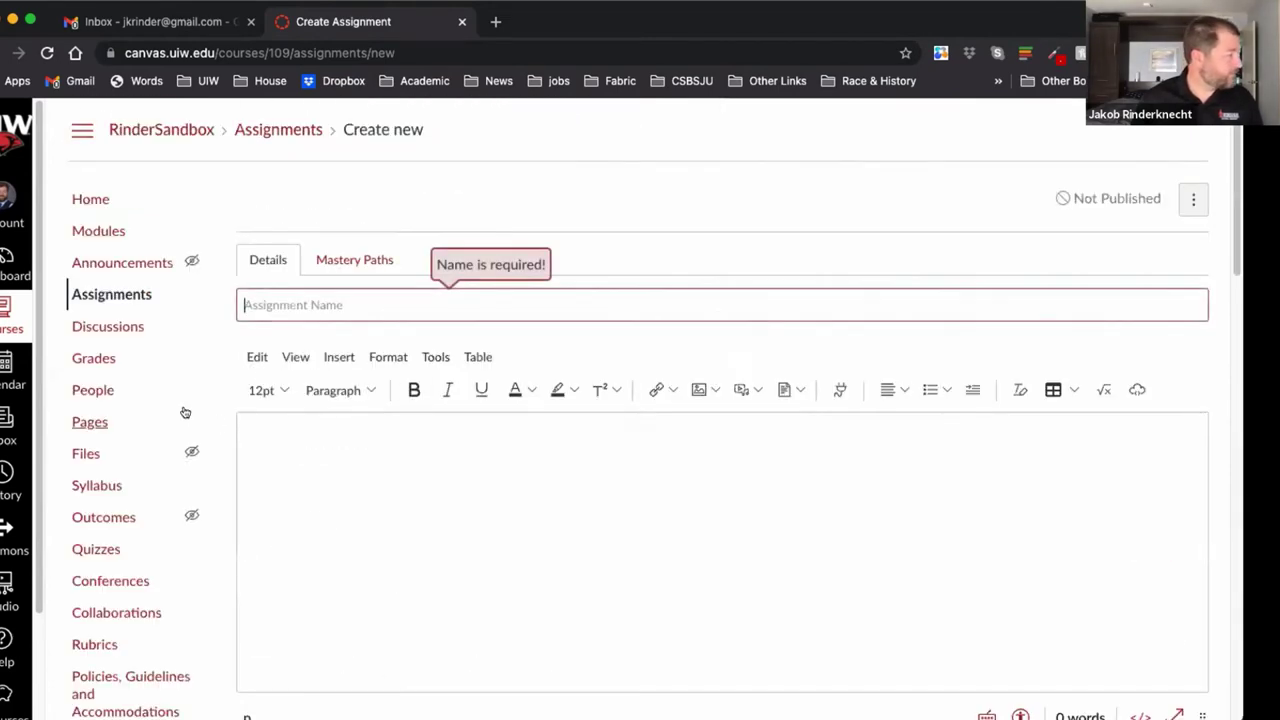
- Examine the new assignment's Details form and Mastery Paths for a way to attach a rubric
{"action": "scroll", "coordinate": [185, 412], "scroll_direction": "down", "scroll_amount": 10}
{"action": "scroll", "coordinate": [185, 412], "scroll_direction": "up", "scroll_amount": 8}
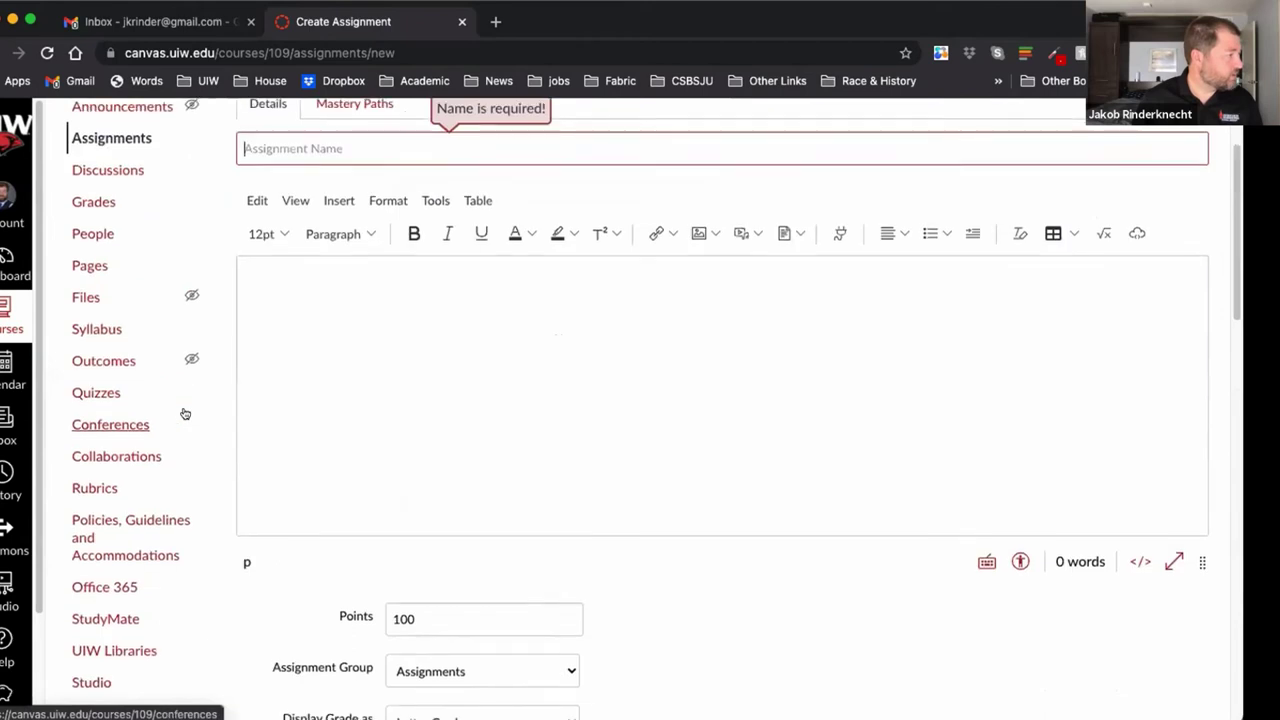
{"action": "scroll", "coordinate": [185, 413], "scroll_direction": "up", "scroll_amount": 2}
{"action": "left_click", "coordinate": [357, 180]}
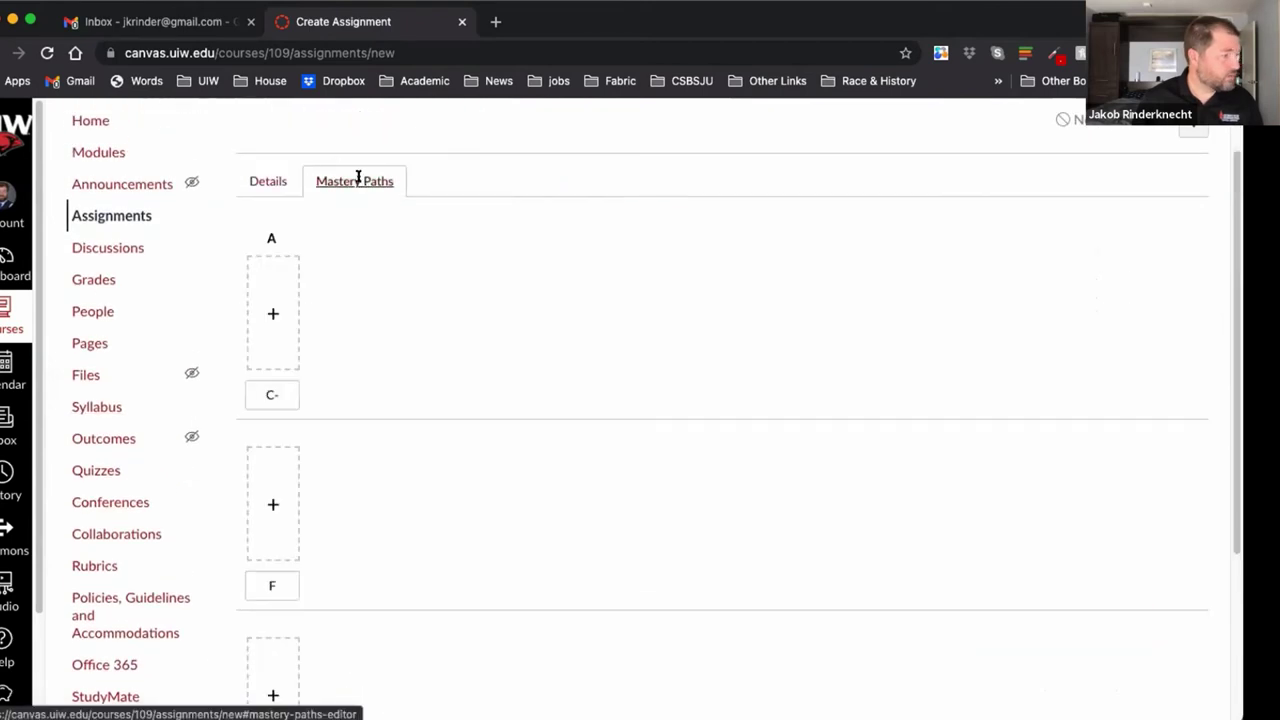
{"action": "left_click", "coordinate": [270, 177]}
{"action": "scroll", "coordinate": [611, 500], "scroll_direction": "down", "scroll_amount": 5}
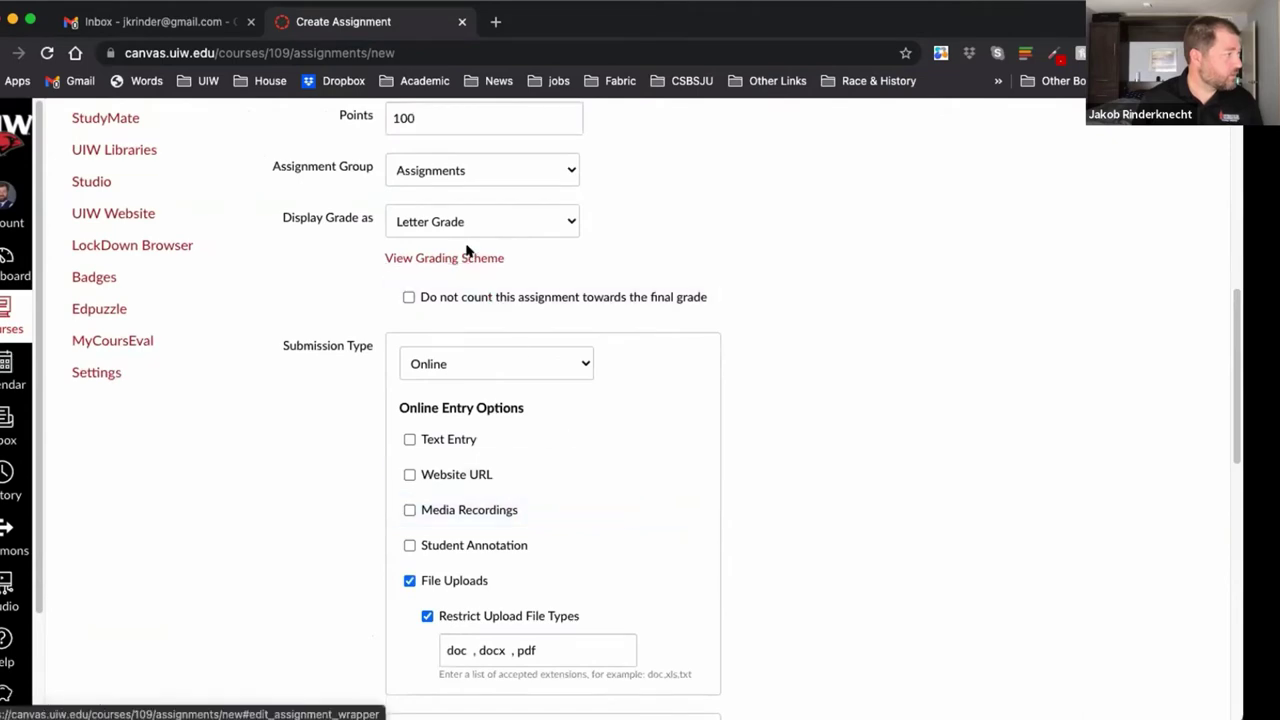
{"action": "scroll", "coordinate": [566, 254], "scroll_direction": "up", "scroll_amount": 3}
{"action": "scroll", "coordinate": [744, 292], "scroll_direction": "down", "scroll_amount": 1}
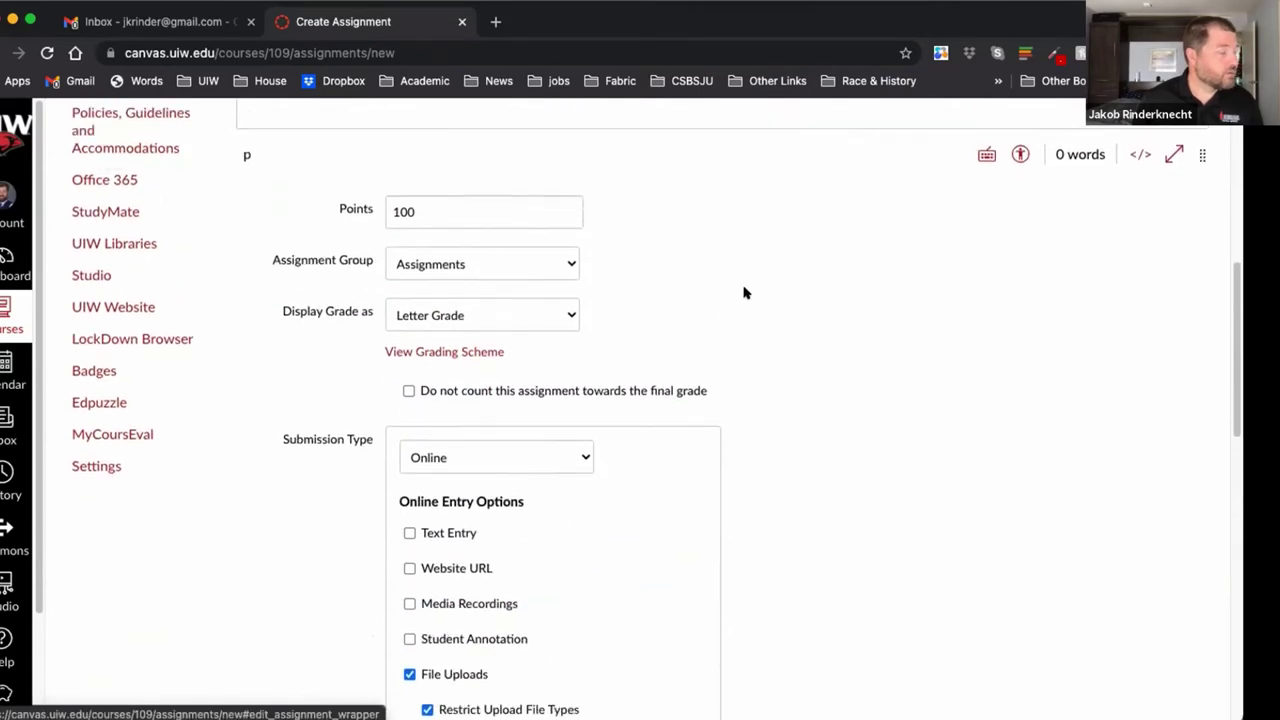
{"action": "scroll", "coordinate": [744, 292], "scroll_direction": "down", "scroll_amount": 10}
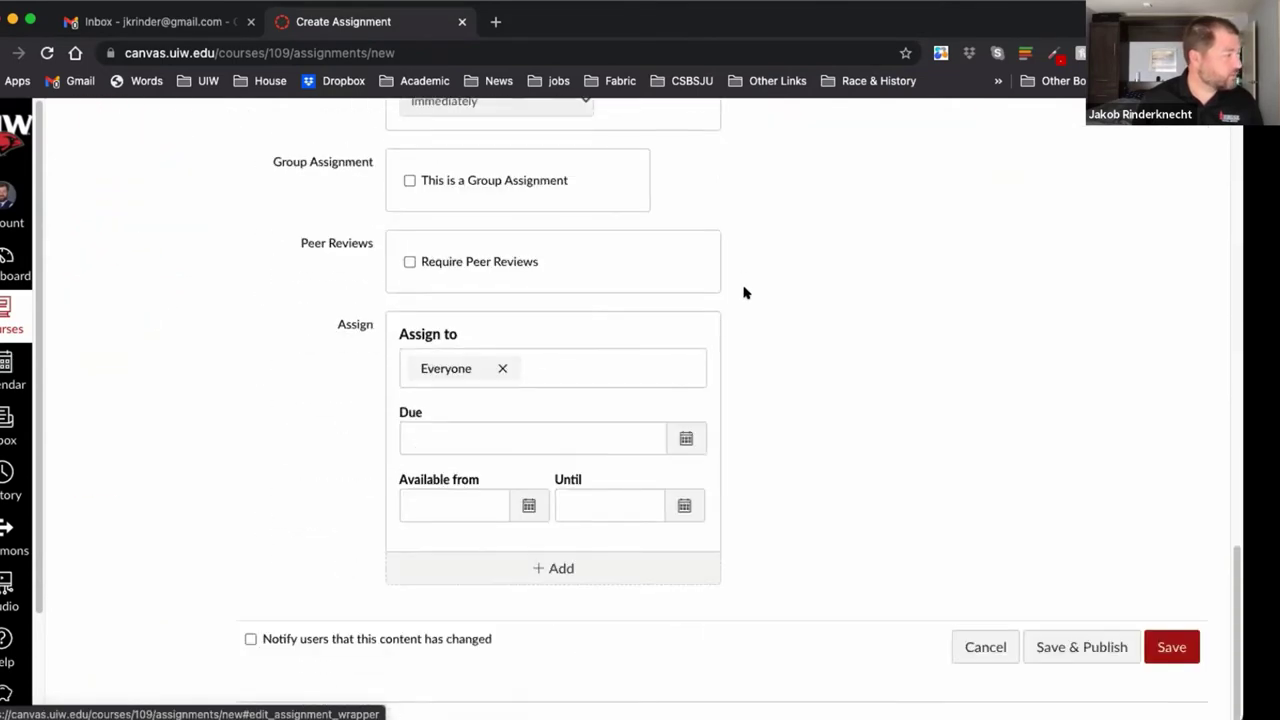
{"action": "scroll", "coordinate": [744, 292], "scroll_direction": "up", "scroll_amount": 10}
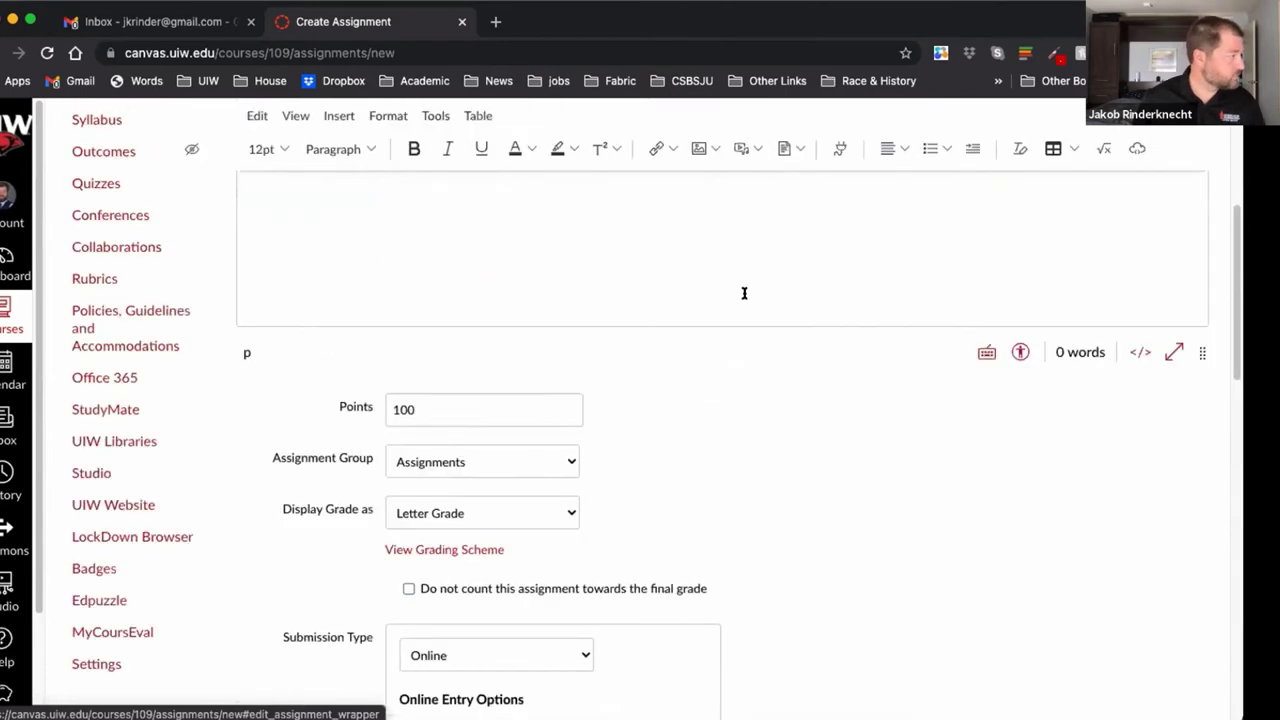
- Open the course's rubrics page and dismiss its help pane
{"action": "left_click", "coordinate": [82, 279]}
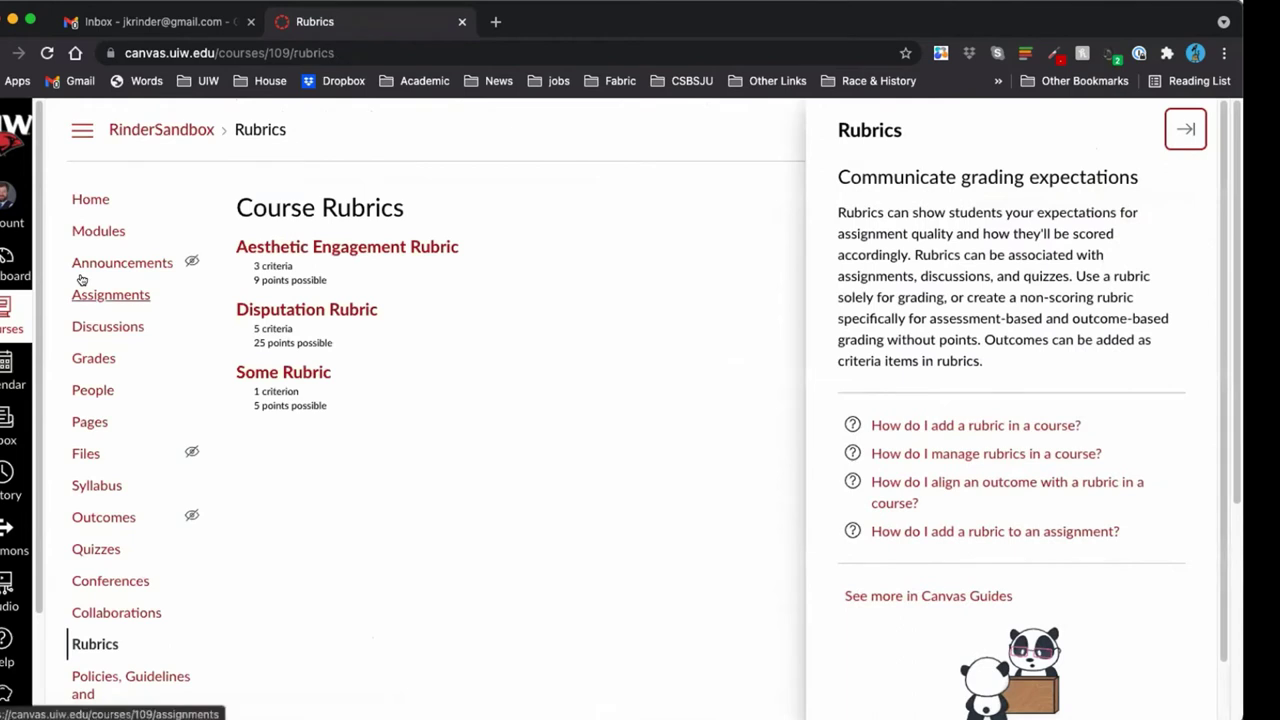
{"action": "left_click", "coordinate": [1186, 131]}
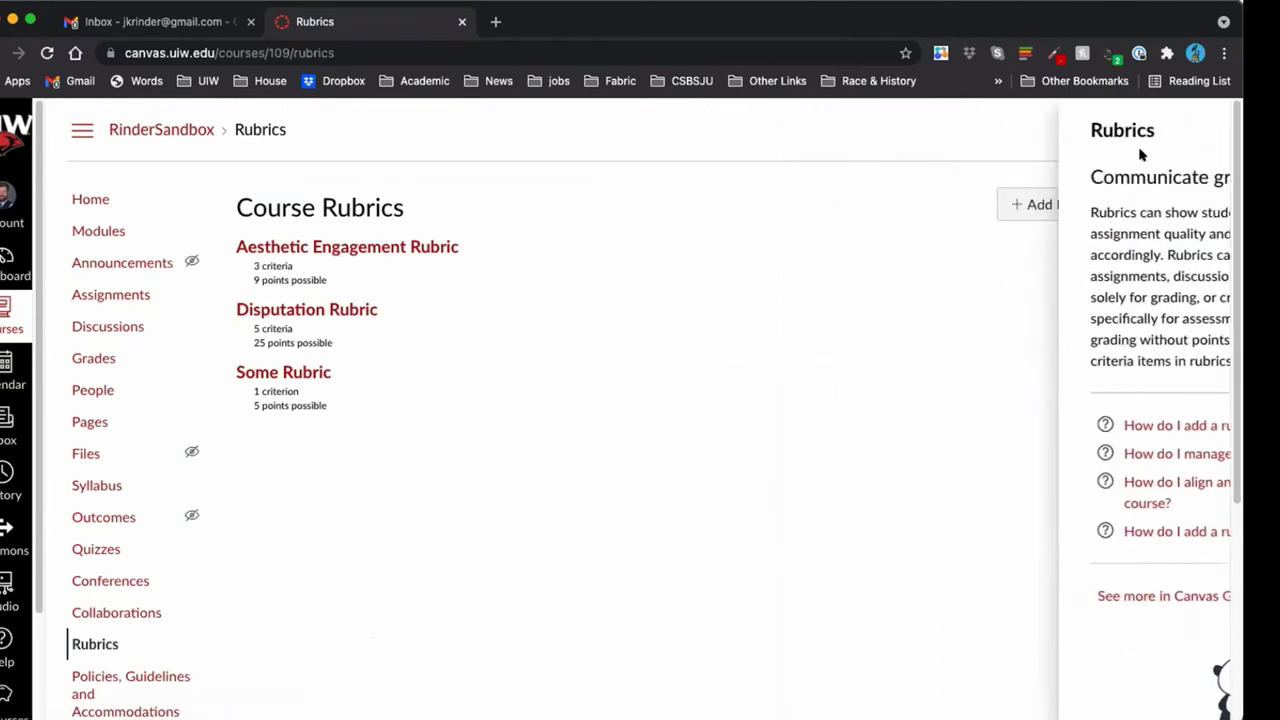
- Open "test assignment" from the course's assignment list and remove its attached Aesthetic Engagement Rubric
{"action": "left_click", "coordinate": [87, 295]}
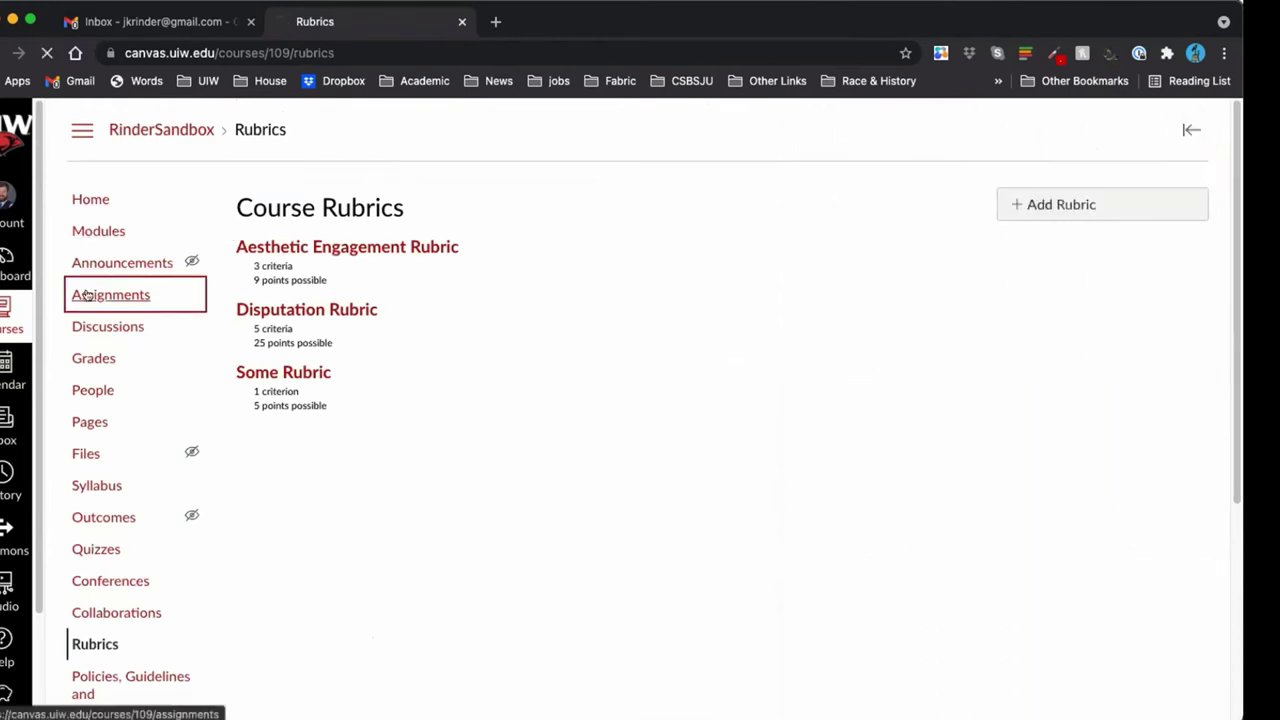
{"action": "scroll", "coordinate": [715, 495], "scroll_direction": "down", "scroll_amount": 5}
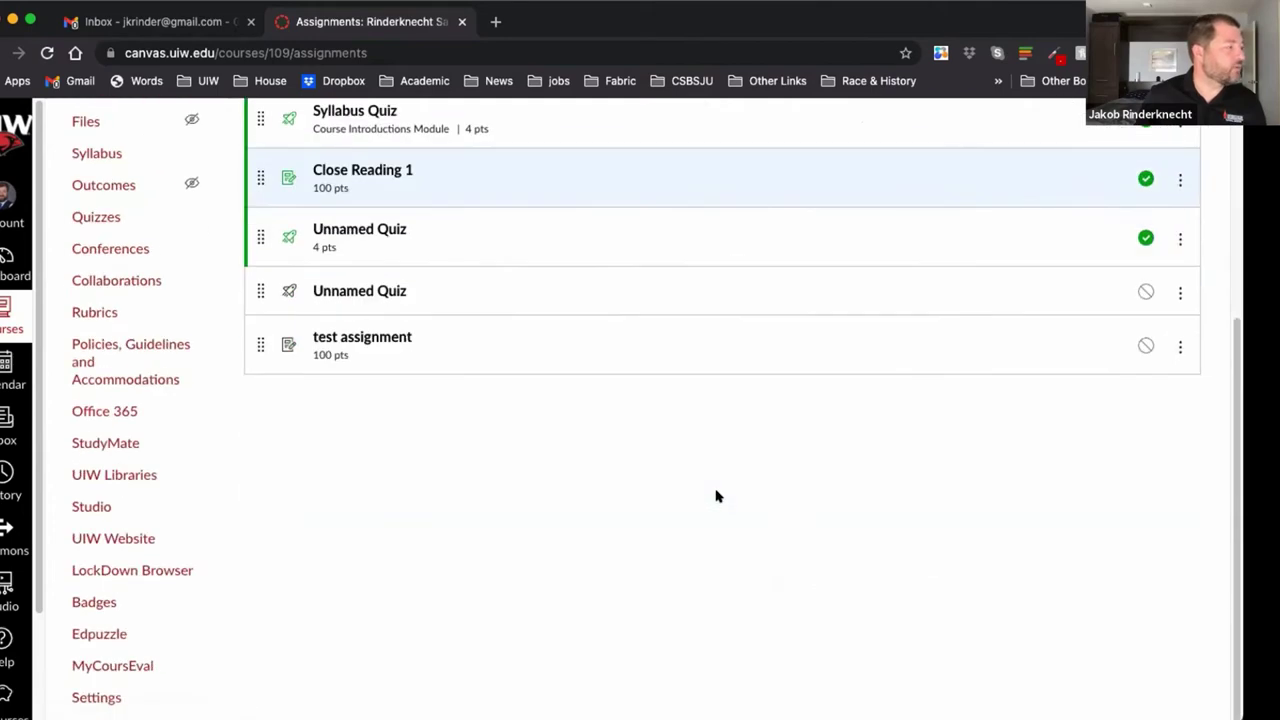
{"action": "scroll", "coordinate": [714, 494], "scroll_direction": "up", "scroll_amount": 4}
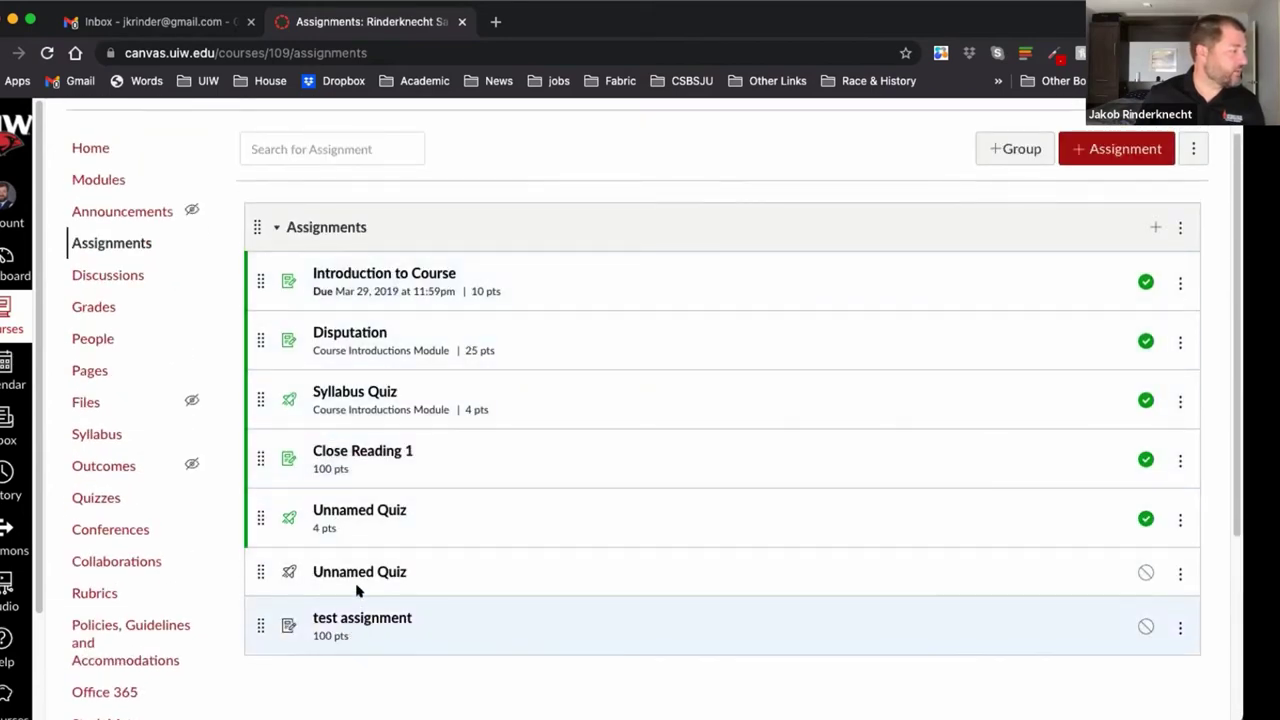
{"action": "left_click", "coordinate": [356, 620]}
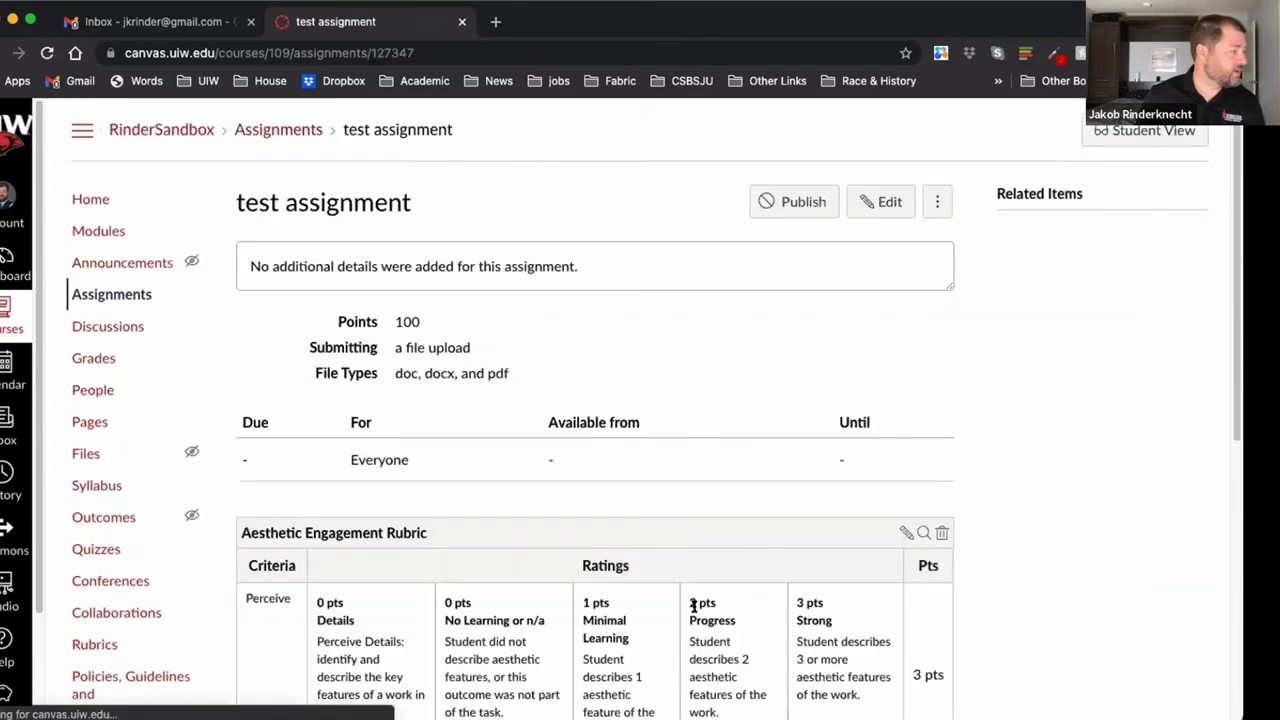
{"action": "scroll", "coordinate": [1140, 489], "scroll_direction": "down", "scroll_amount": 4}
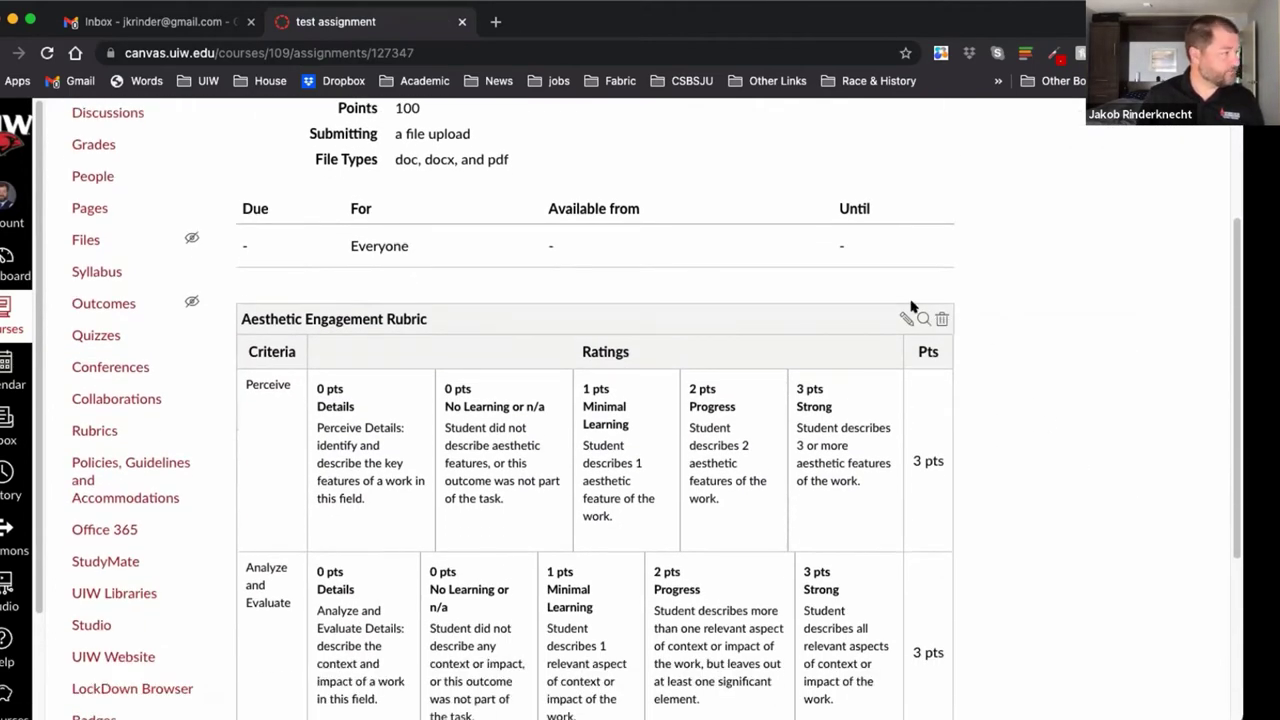
{"action": "left_click", "coordinate": [760, 158]}
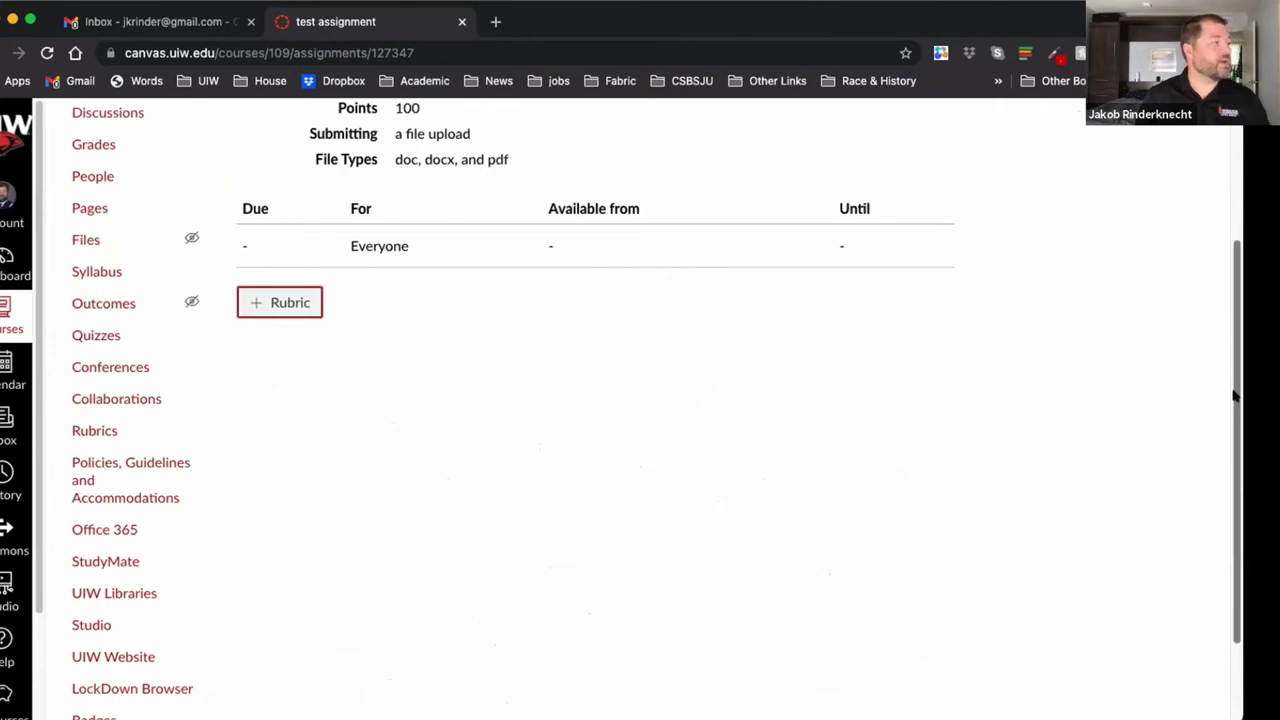
- Add a rubric to "test assignment" by finding and using the existing Disputation Rubric from the RinderSandbox course
{"action": "scroll", "coordinate": [906, 423], "scroll_direction": "up", "scroll_amount": 4}
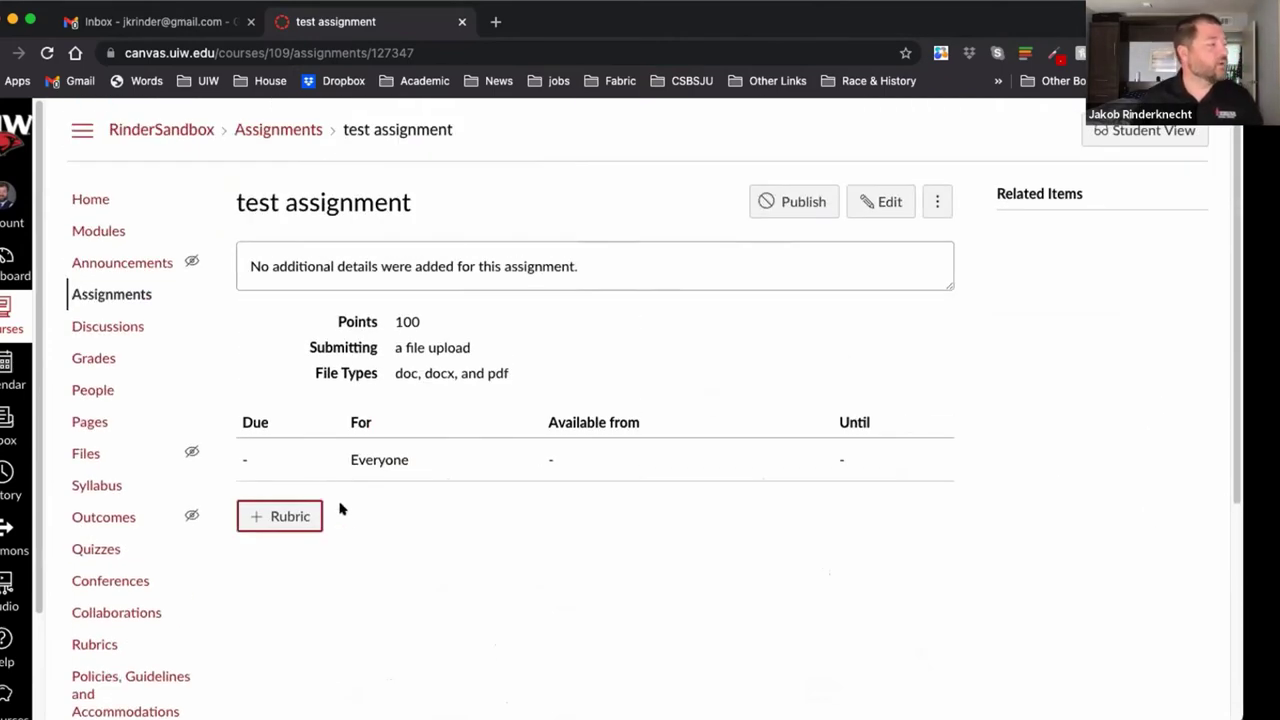
{"action": "left_click", "coordinate": [289, 516]}
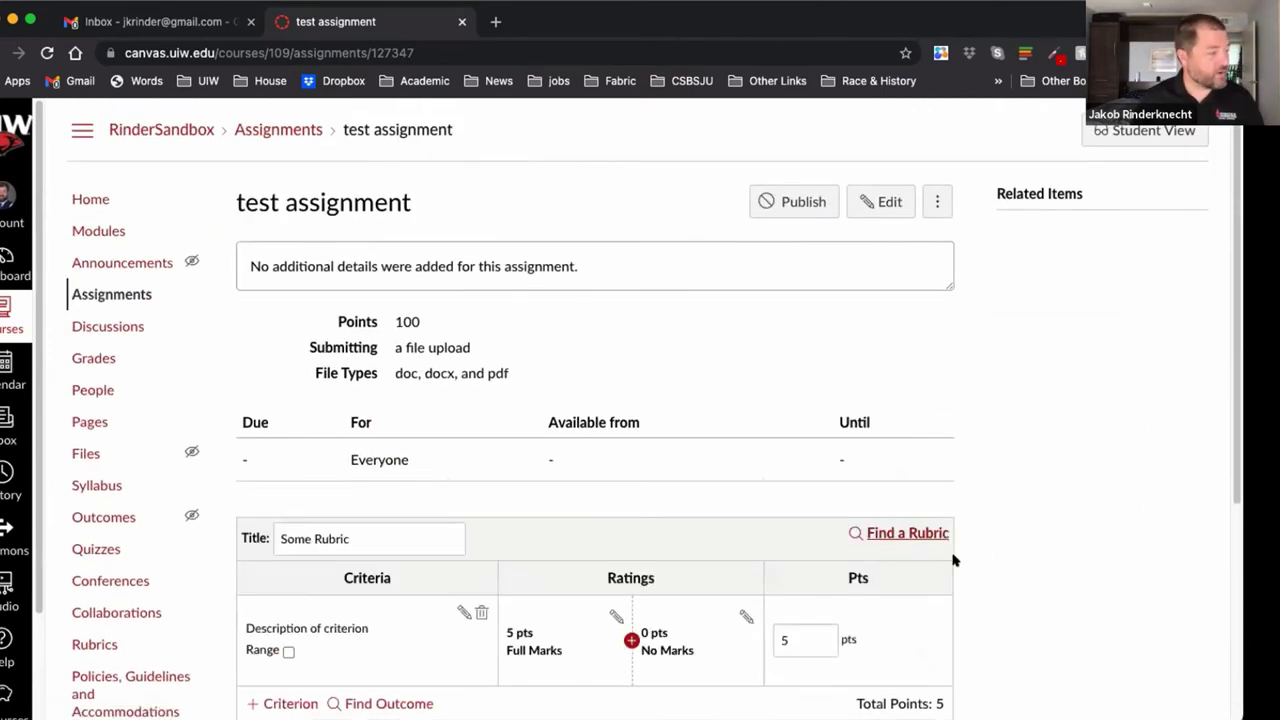
{"action": "scroll", "coordinate": [960, 555], "scroll_direction": "down", "scroll_amount": 6}
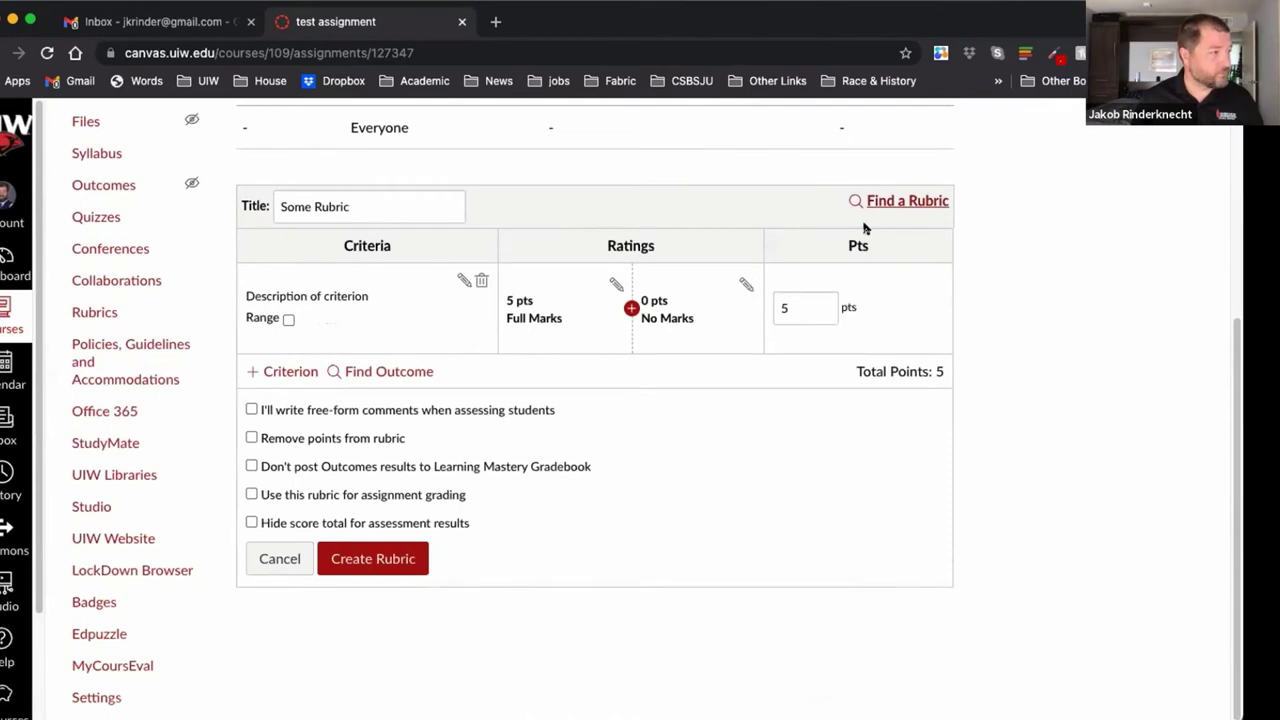
{"action": "left_click", "coordinate": [858, 202]}
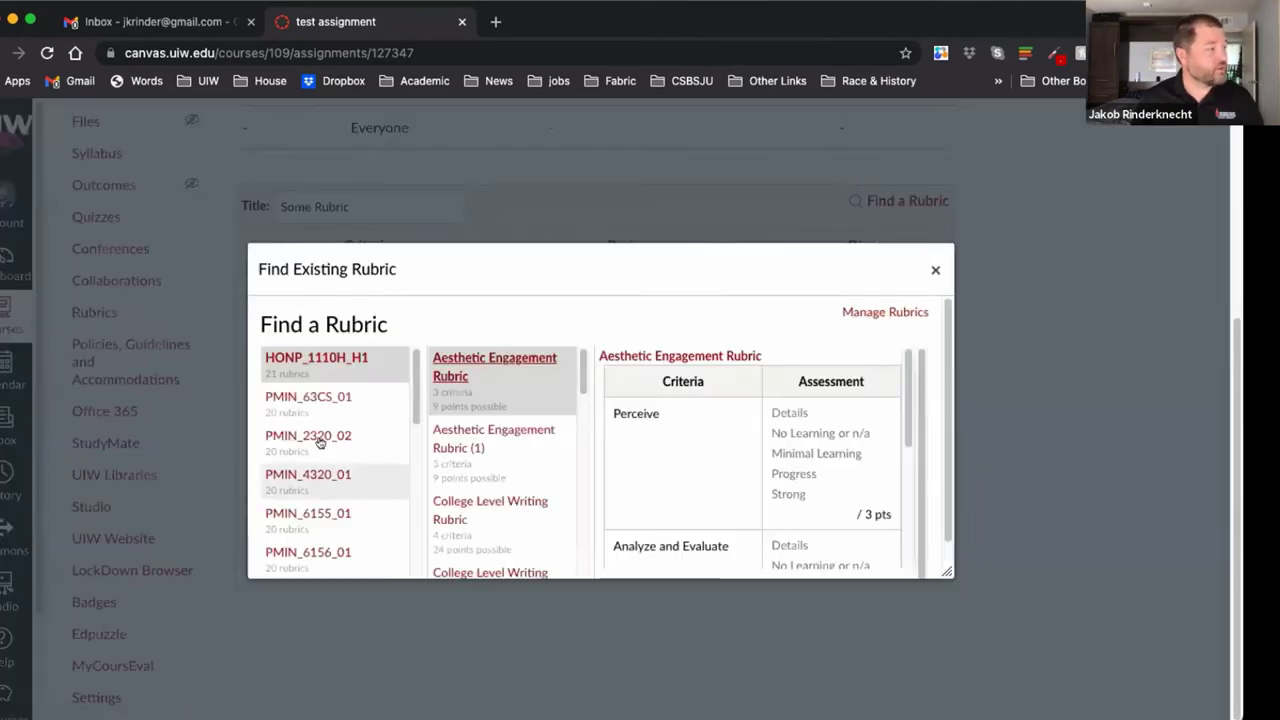
{"action": "scroll", "coordinate": [316, 468], "scroll_direction": "down", "scroll_amount": 10}
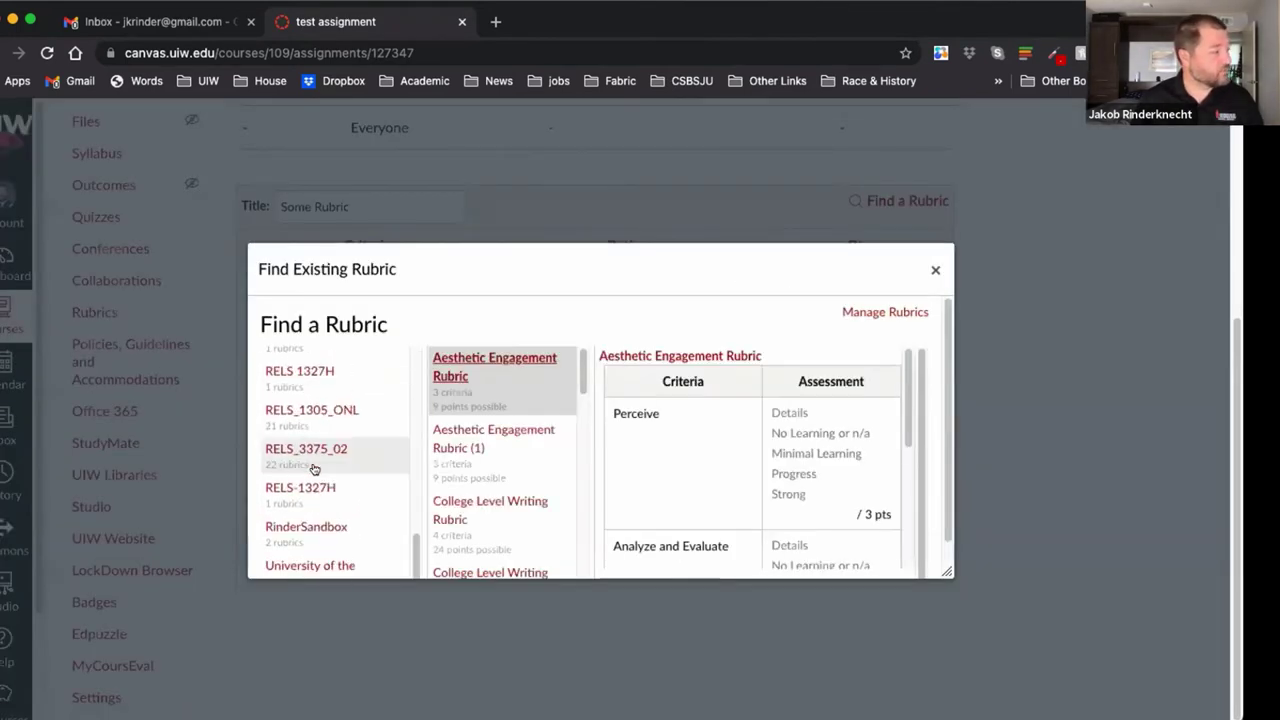
{"action": "scroll", "coordinate": [325, 540], "scroll_direction": "up", "scroll_amount": 1}
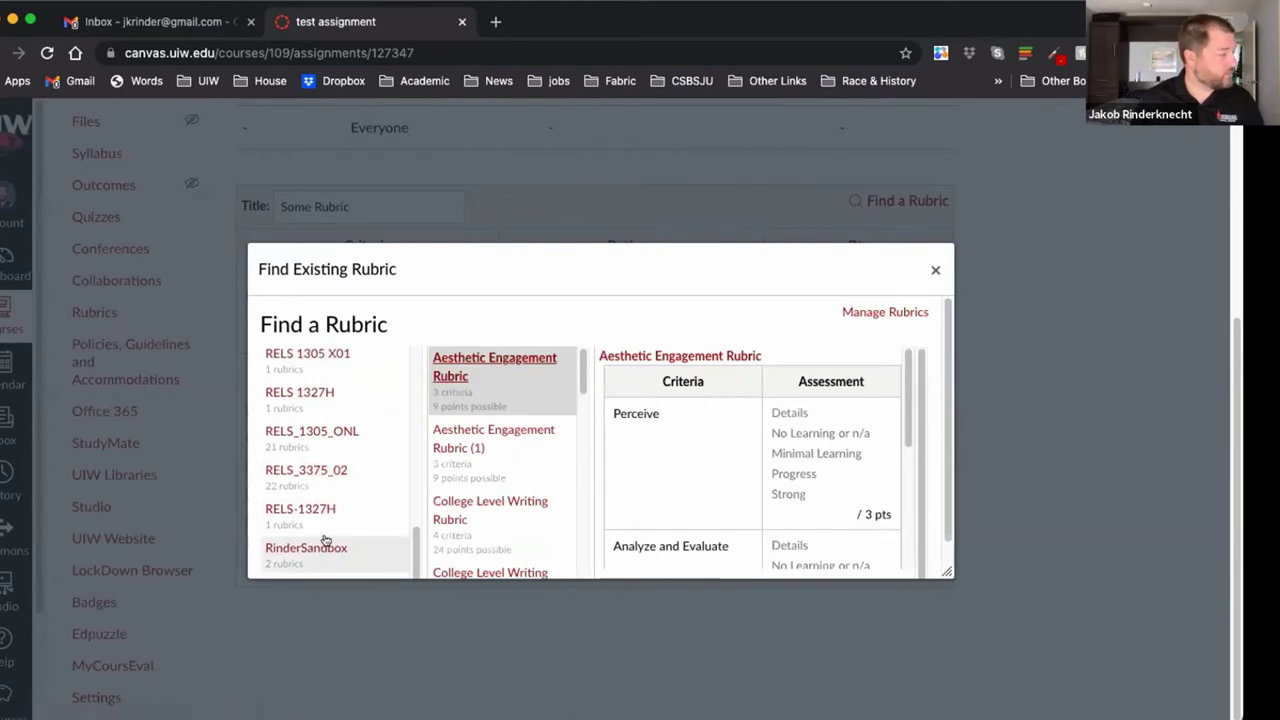
{"action": "left_click", "coordinate": [325, 543]}
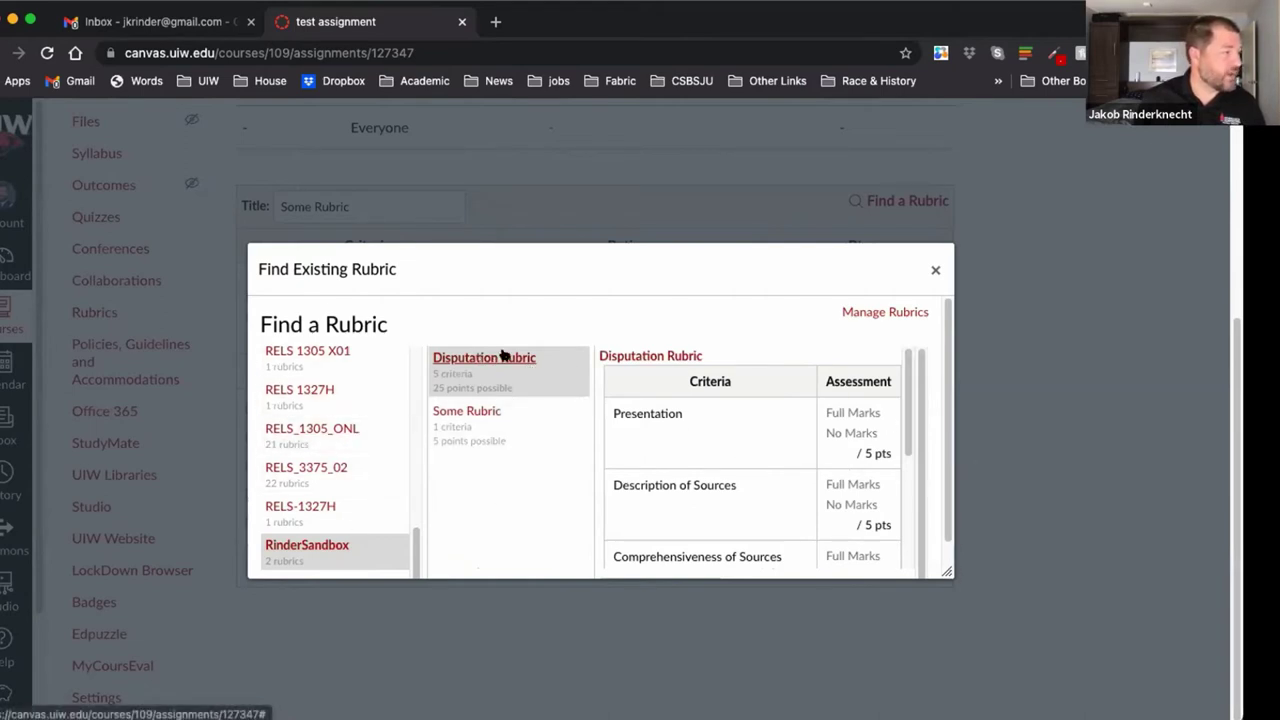
{"action": "scroll", "coordinate": [910, 467], "scroll_direction": "down", "scroll_amount": 2}
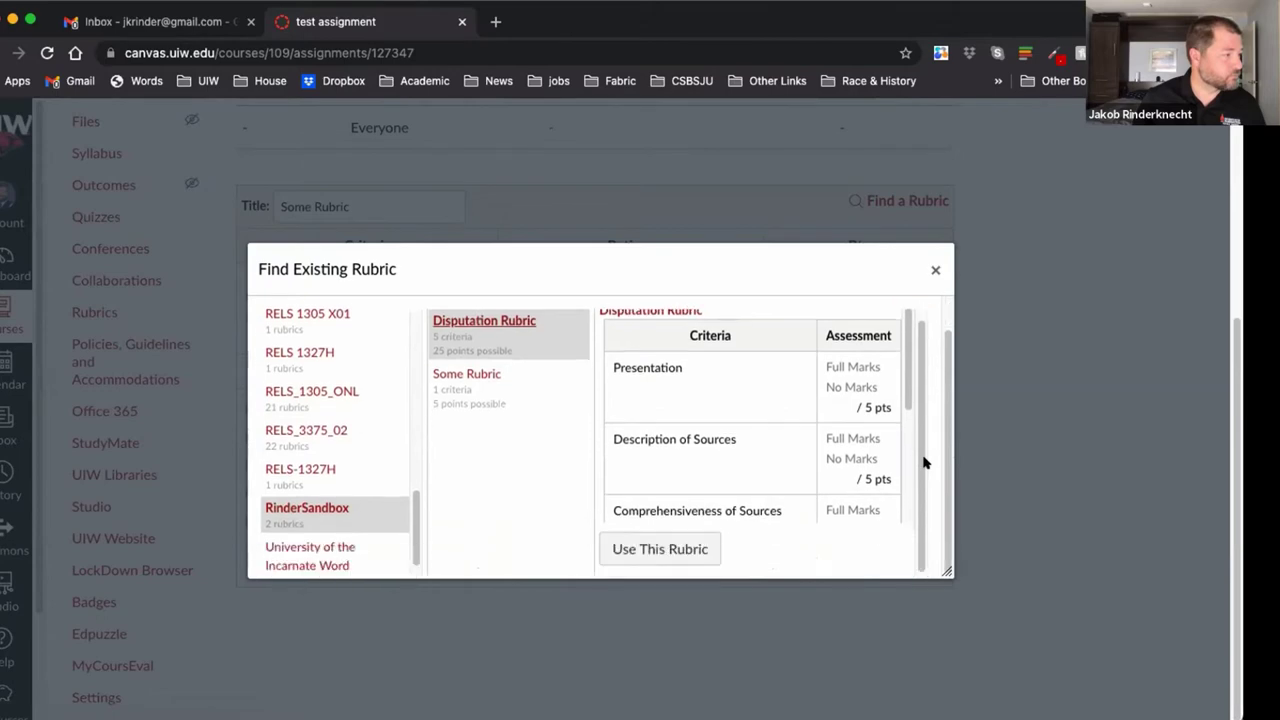
{"action": "left_click", "coordinate": [624, 540]}
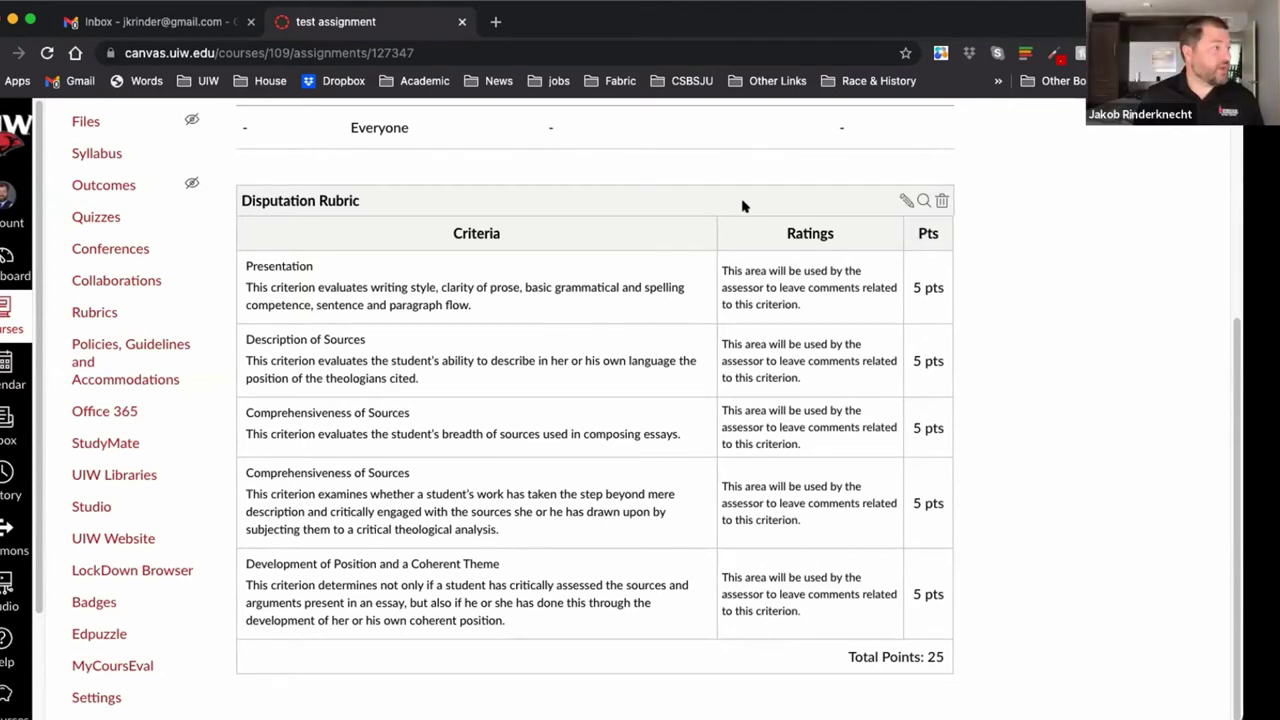
- Open the attached Disputation Rubric for editing and retitle it "Disputation Rubric 2"
{"action": "scroll", "coordinate": [980, 393], "scroll_direction": "down", "scroll_amount": 5}
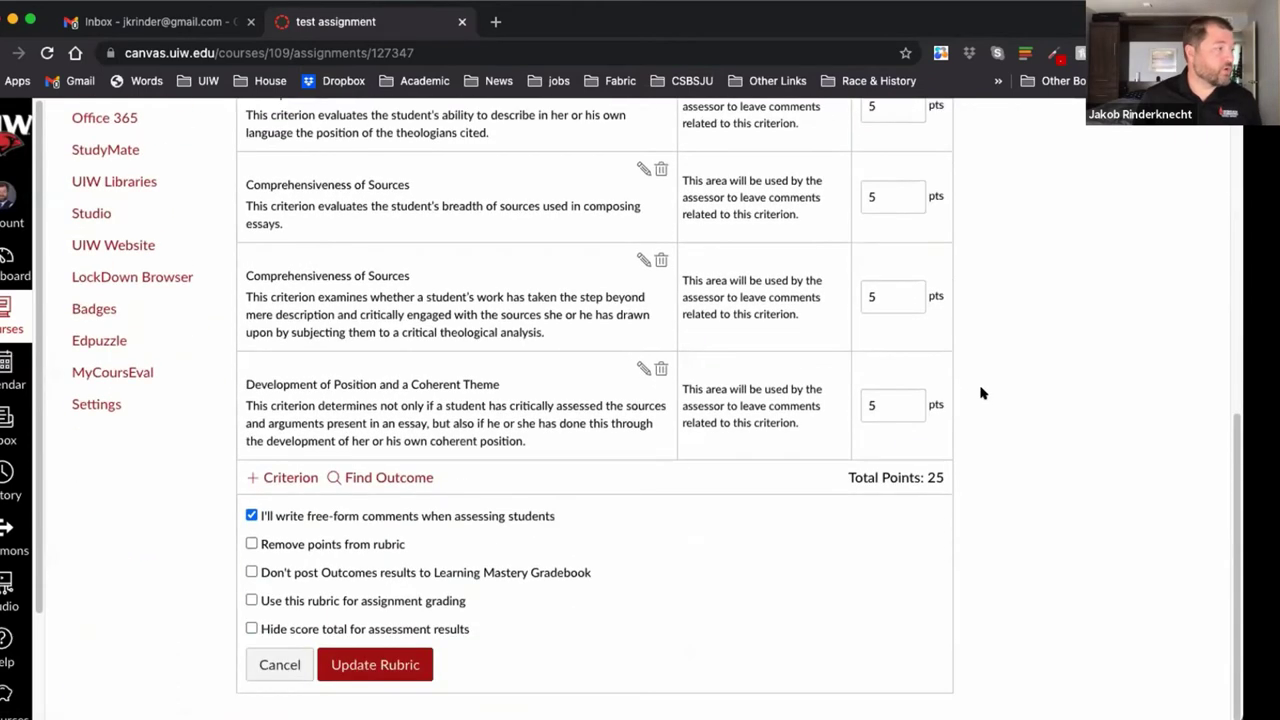
{"action": "scroll", "coordinate": [980, 390], "scroll_direction": "up", "scroll_amount": 5}
{"action": "scroll", "coordinate": [660, 297], "scroll_direction": "down", "scroll_amount": 3}
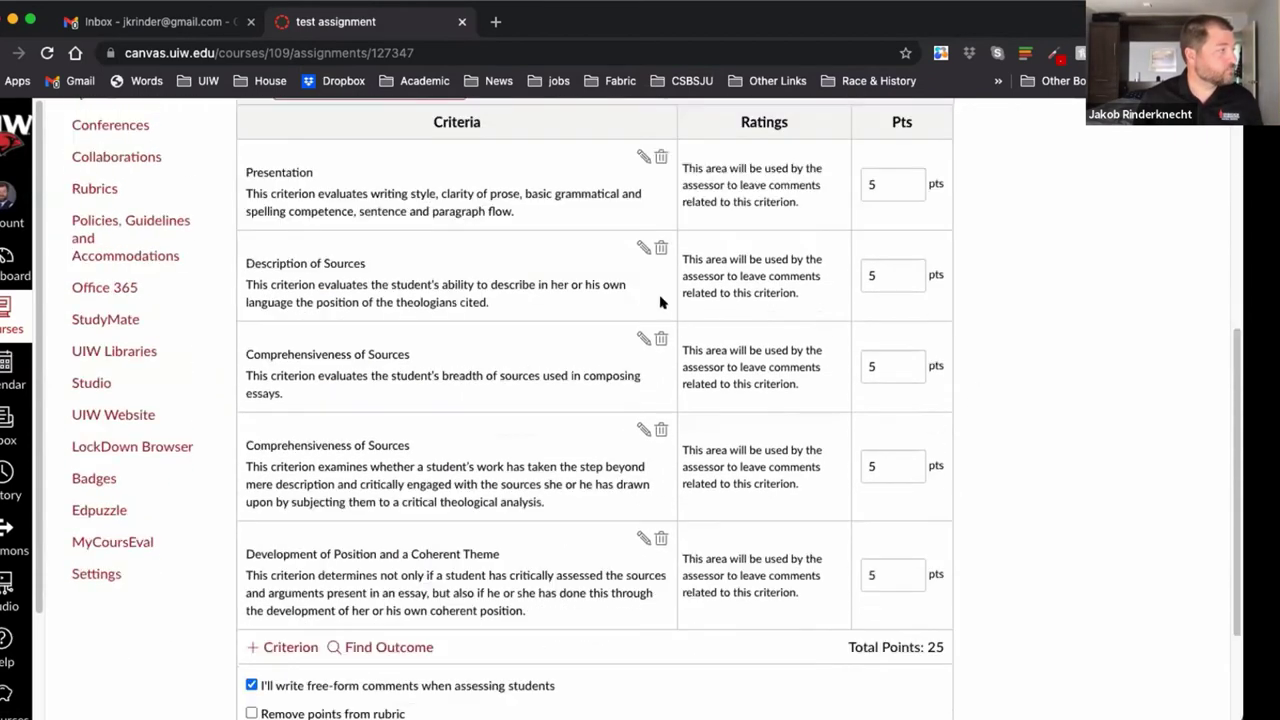
{"action": "scroll", "coordinate": [288, 391], "scroll_direction": "up", "scroll_amount": 4}
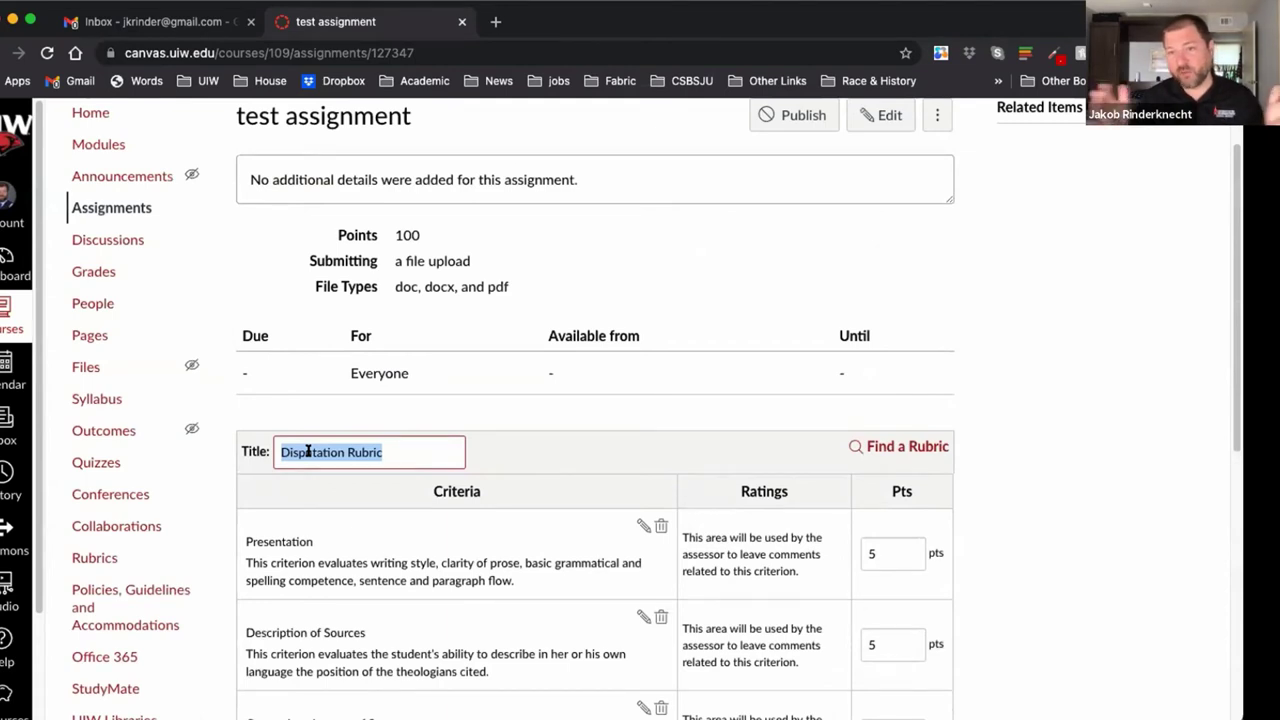
{"action": "left_click", "coordinate": [405, 446]}
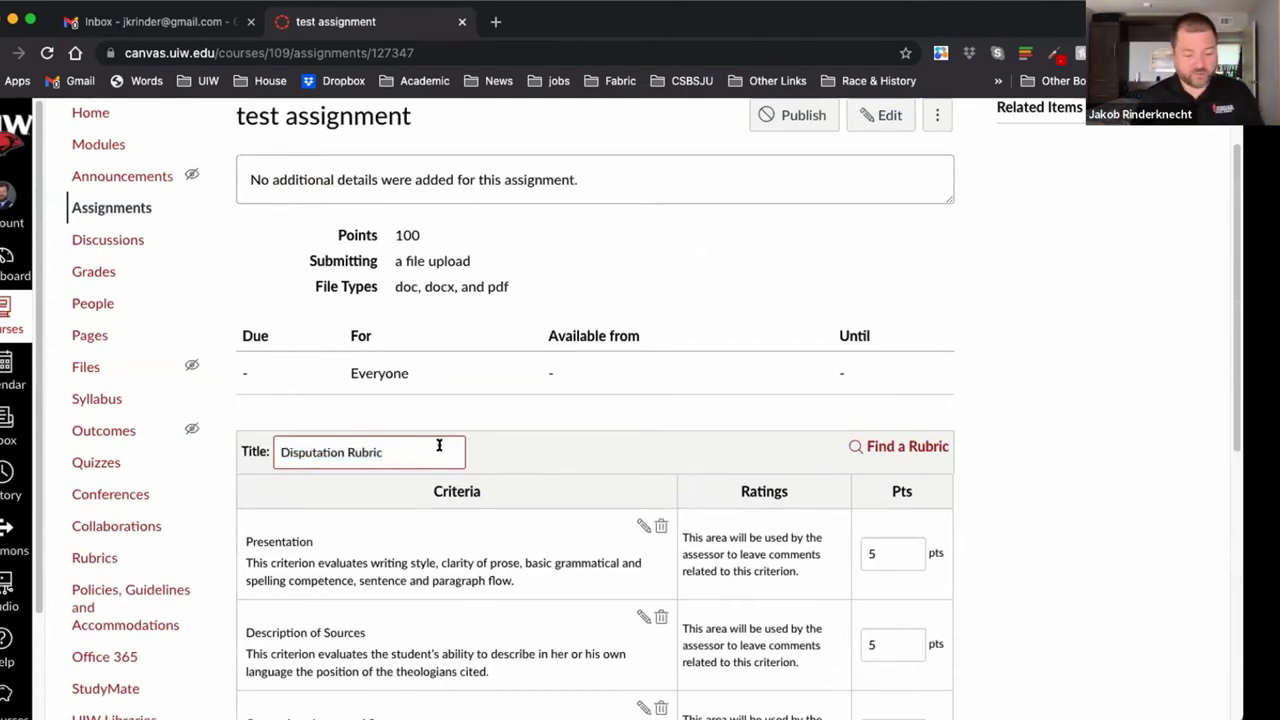
- Examine the rubric's criteria, point values, and its comment and grading options in the edit form
{"action": "scroll", "coordinate": [969, 394], "scroll_direction": "down", "scroll_amount": 3}
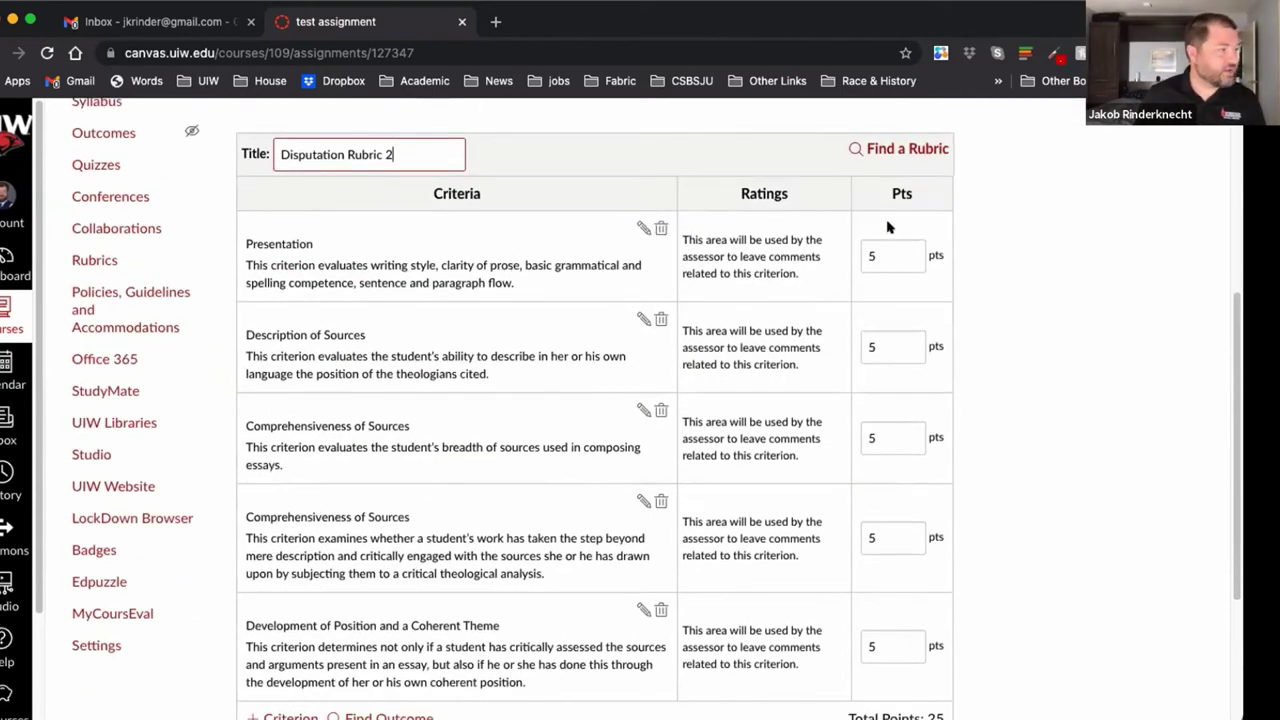
{"action": "scroll", "coordinate": [1050, 300], "scroll_direction": "down", "scroll_amount": 2}
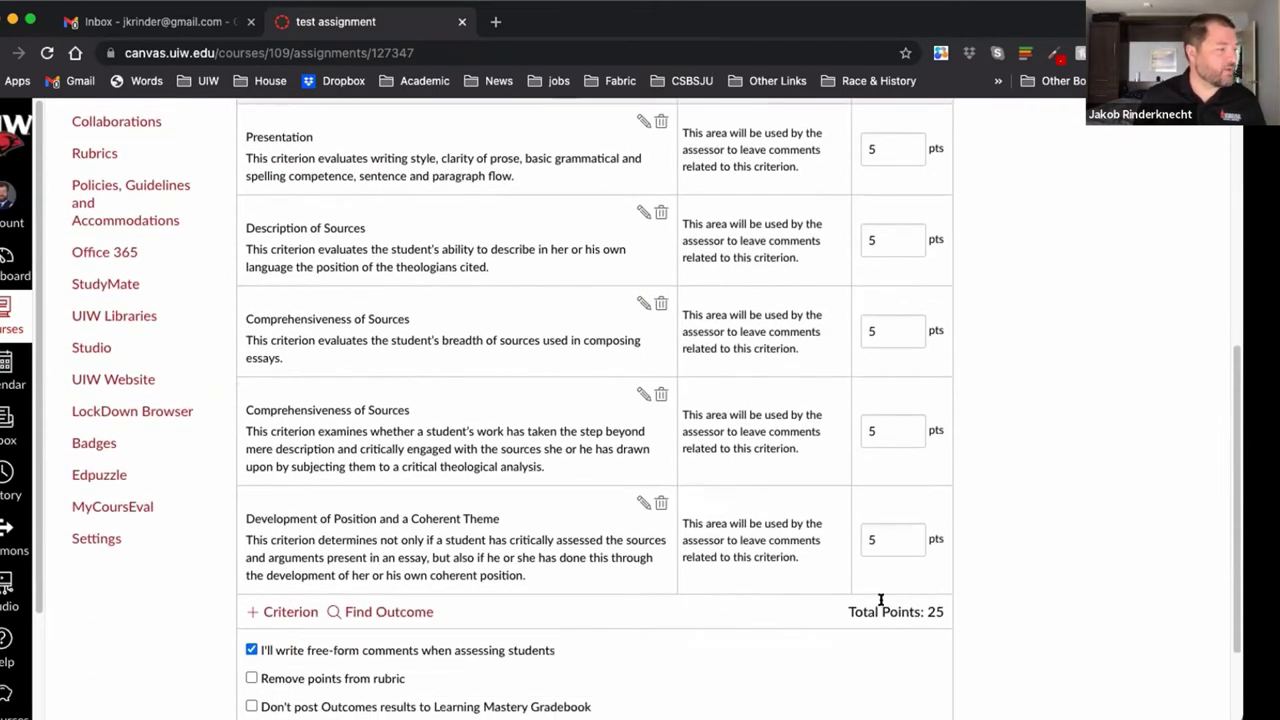
{"action": "scroll", "coordinate": [1038, 592], "scroll_direction": "down", "scroll_amount": 3}
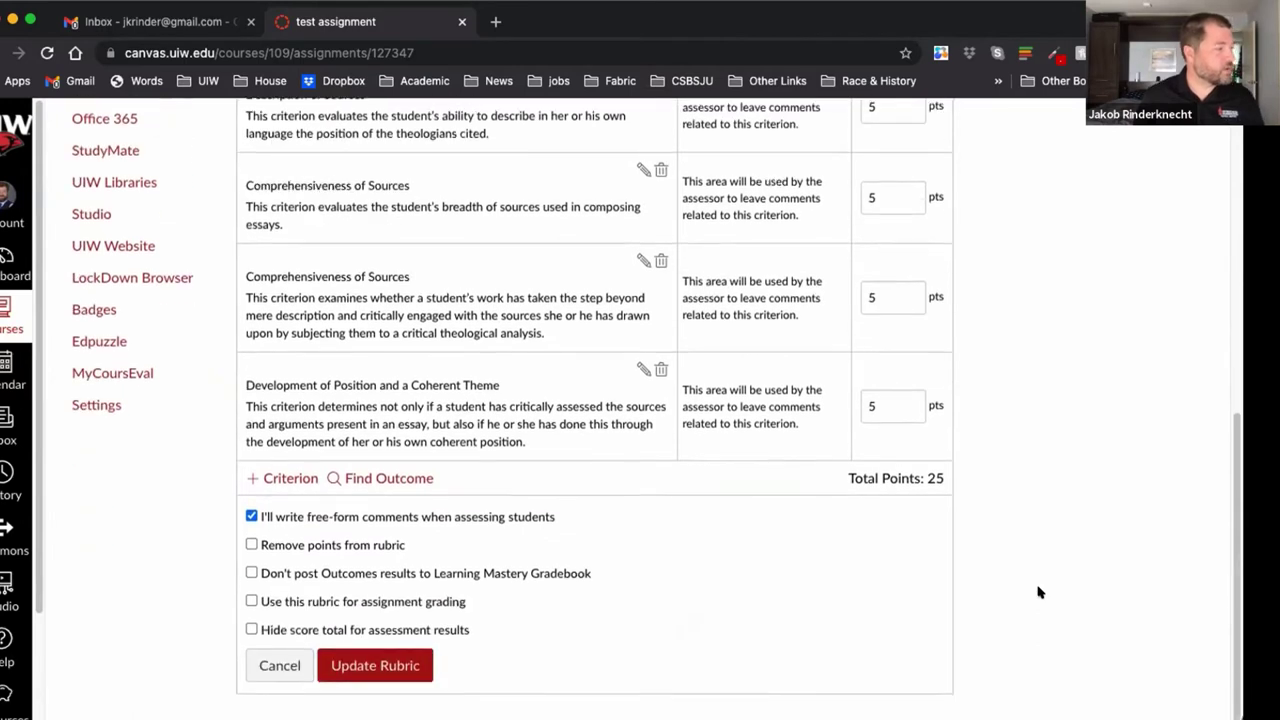
{"action": "scroll", "coordinate": [1038, 592], "scroll_direction": "up", "scroll_amount": 10}
{"action": "scroll", "coordinate": [1038, 592], "scroll_direction": "down", "scroll_amount": 5}
{"action": "scroll", "coordinate": [1027, 572], "scroll_direction": "down", "scroll_amount": 4}
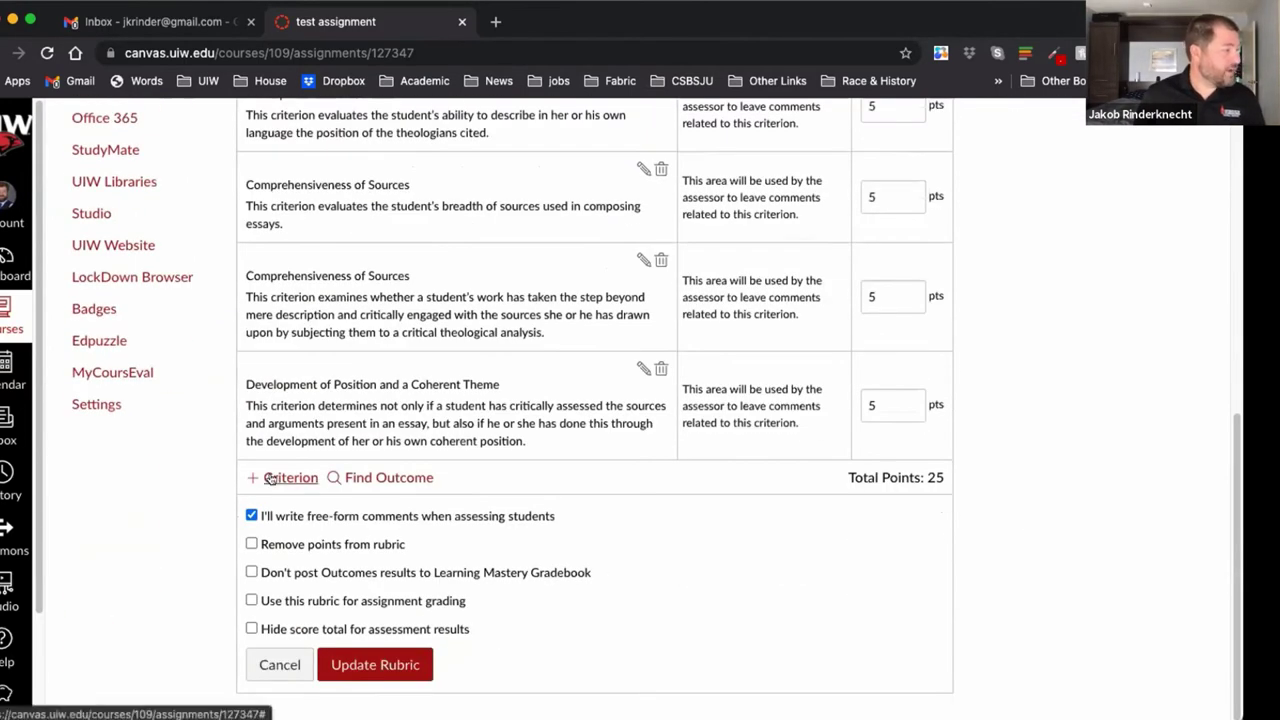
{"action": "scroll", "coordinate": [708, 574], "scroll_direction": "up", "scroll_amount": 5}
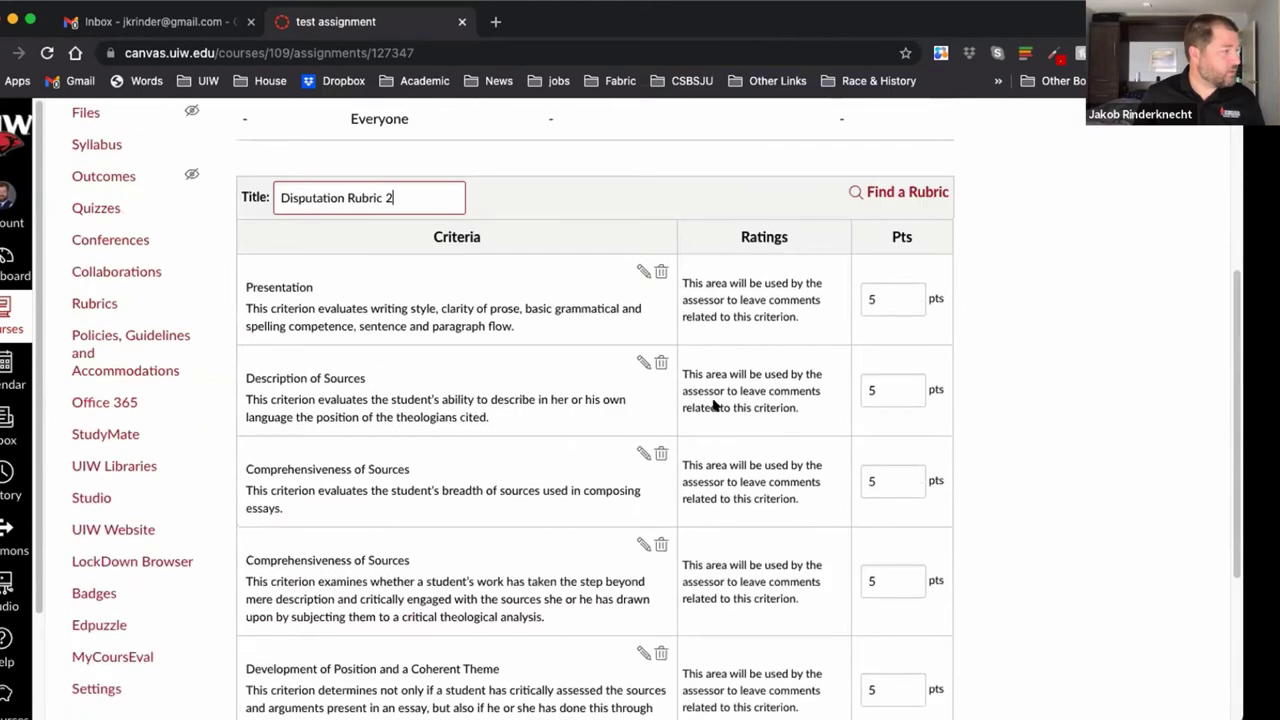
{"action": "scroll", "coordinate": [1064, 388], "scroll_direction": "down", "scroll_amount": 5}
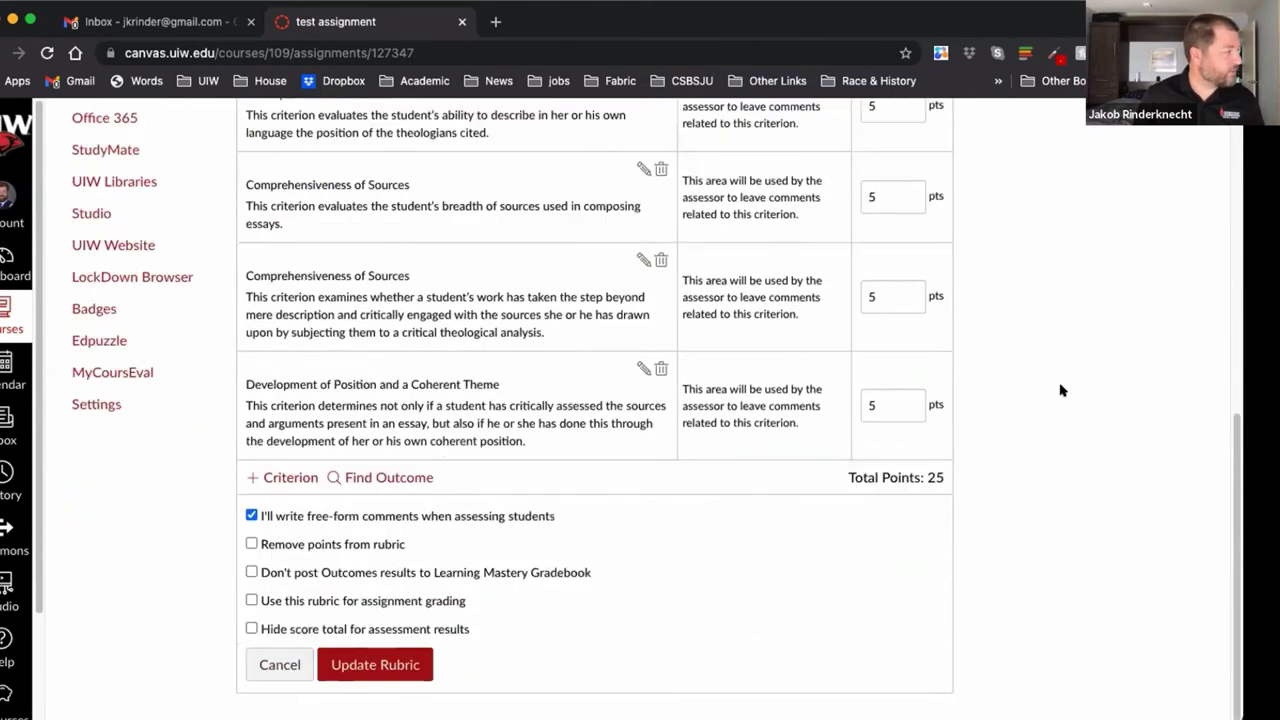
{"action": "scroll", "coordinate": [1060, 423], "scroll_direction": "up", "scroll_amount": 10}
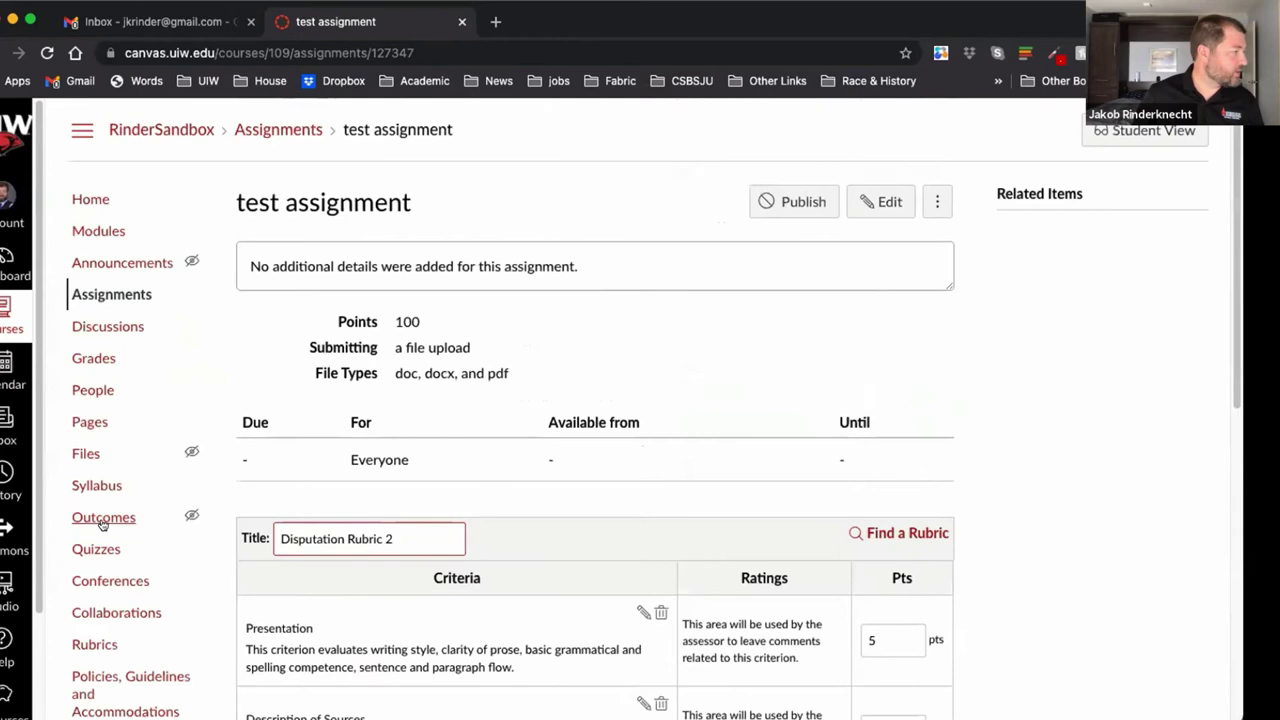
{"action": "left_click", "coordinate": [1046, 523]}
{"action": "scroll", "coordinate": [1046, 523], "scroll_direction": "down", "scroll_amount": 10}
{"action": "scroll", "coordinate": [180, 413], "scroll_direction": "up", "scroll_amount": 8}
{"action": "scroll", "coordinate": [180, 413], "scroll_direction": "up", "scroll_amount": 3}
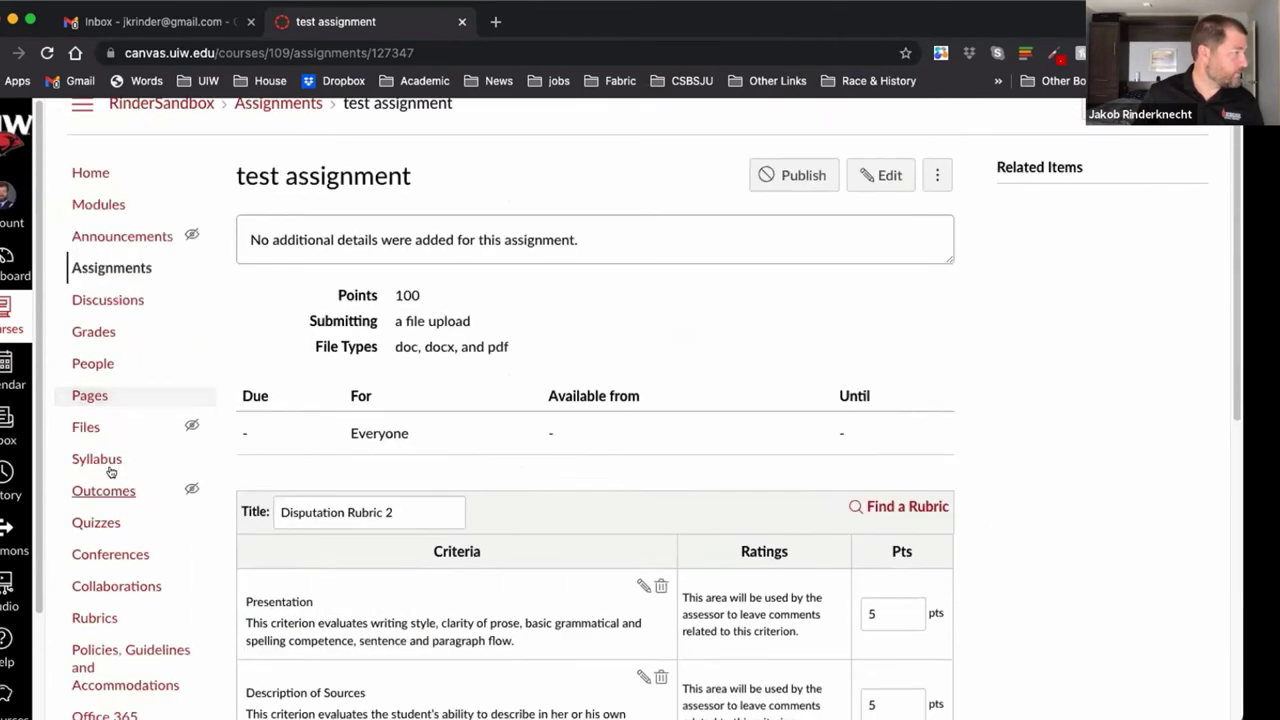
- Open the course's rubrics page, dismiss its help pane and start a new rubric
{"action": "left_click", "coordinate": [80, 614]}
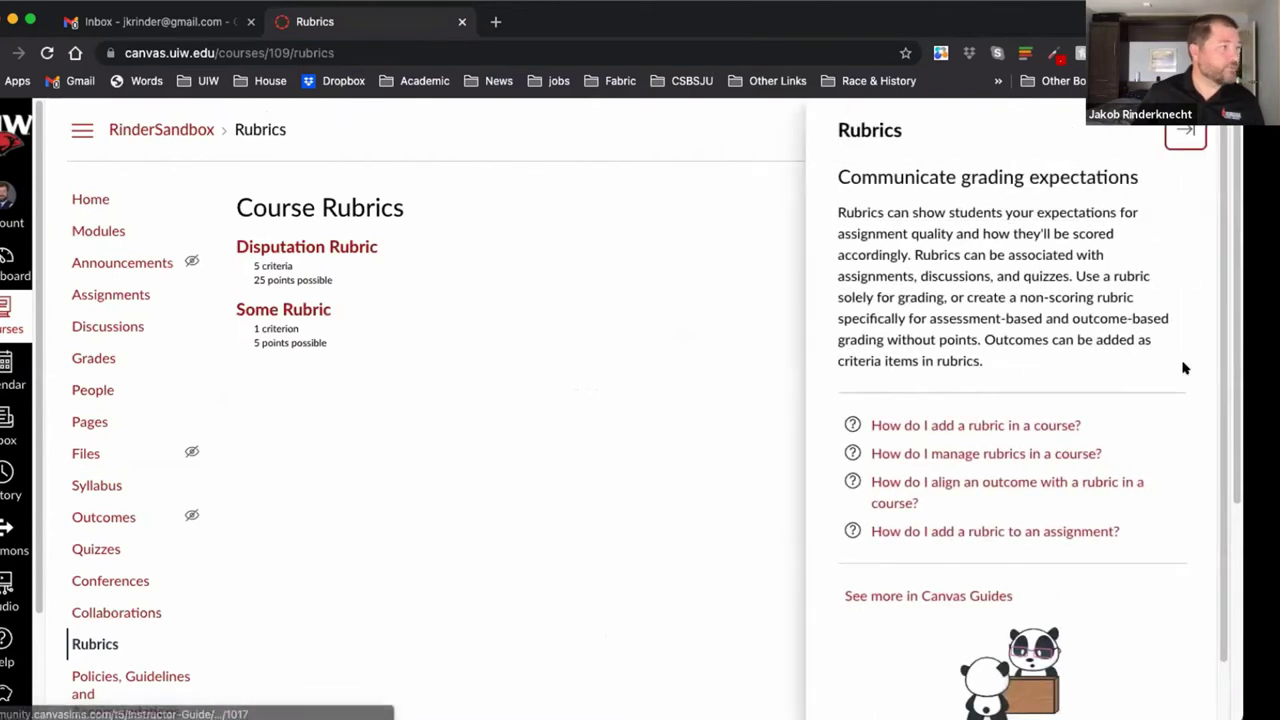
{"action": "left_click", "coordinate": [1185, 131]}
{"action": "left_click", "coordinate": [1128, 206]}
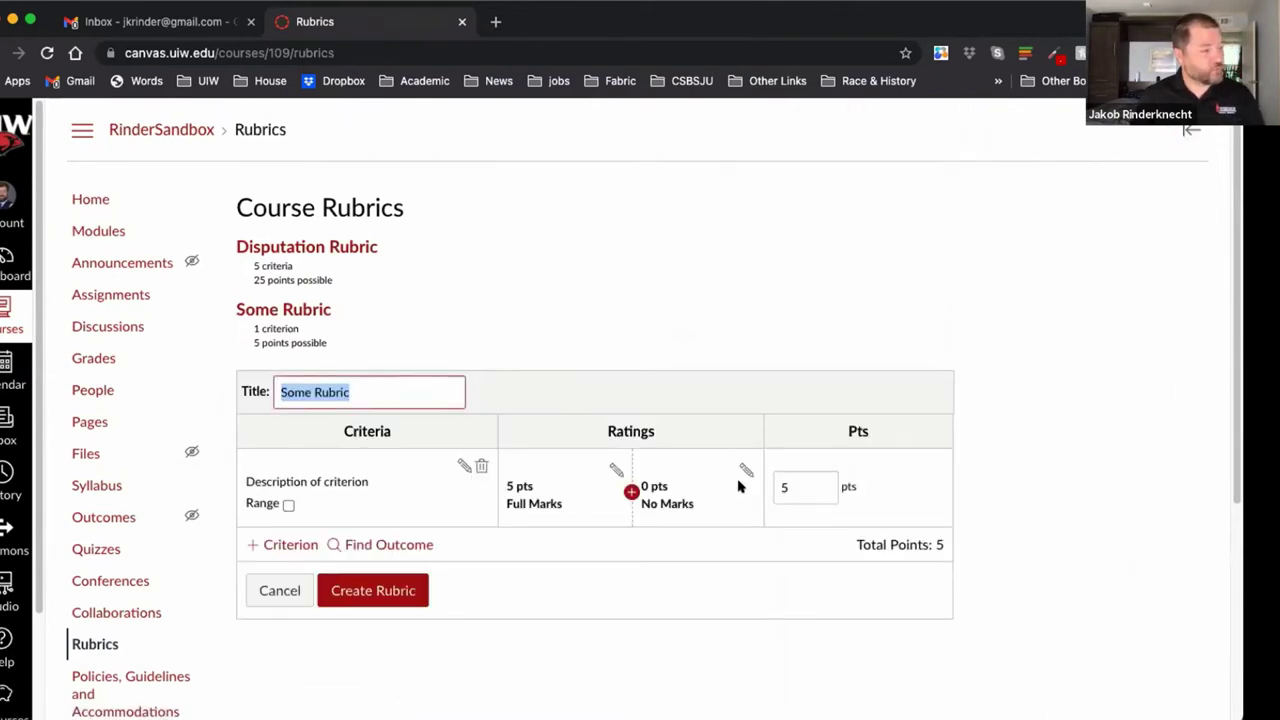
- Add a 3-point rating titled "middling" between Full Marks and No Marks in the new rubric's criterion
{"action": "left_click", "coordinate": [630, 492]}
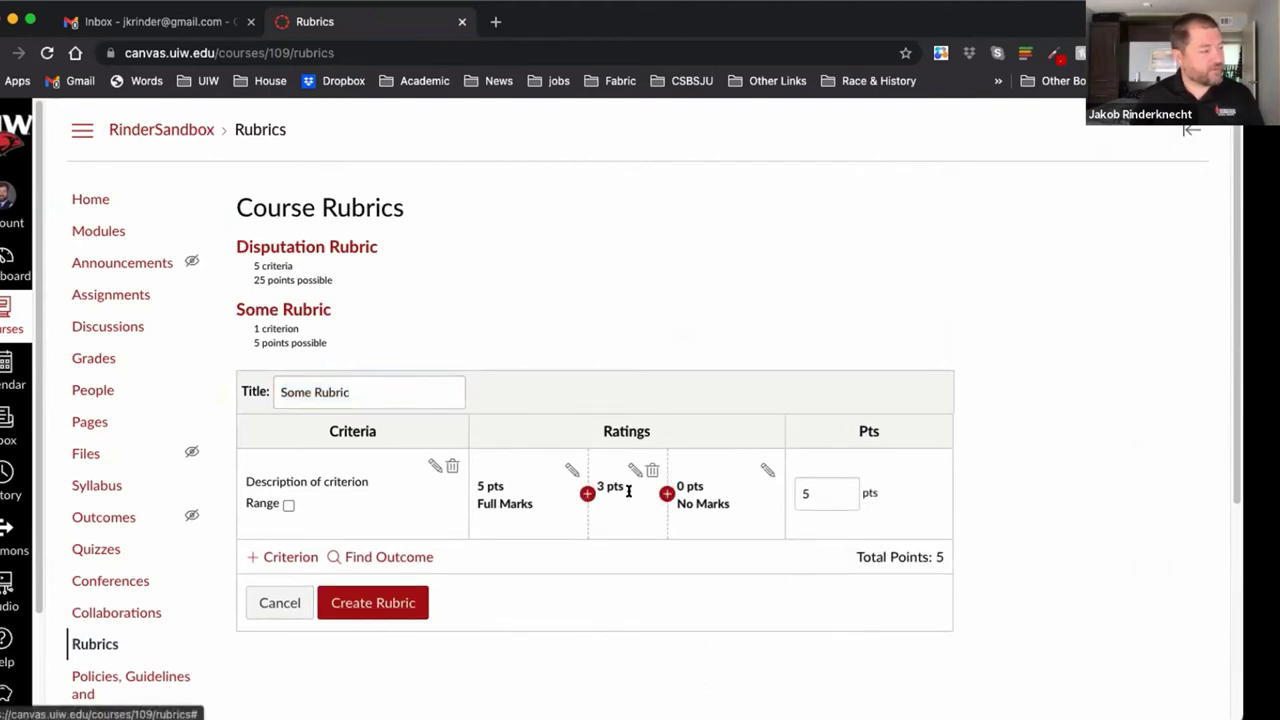
{"action": "left_click", "coordinate": [757, 202]}
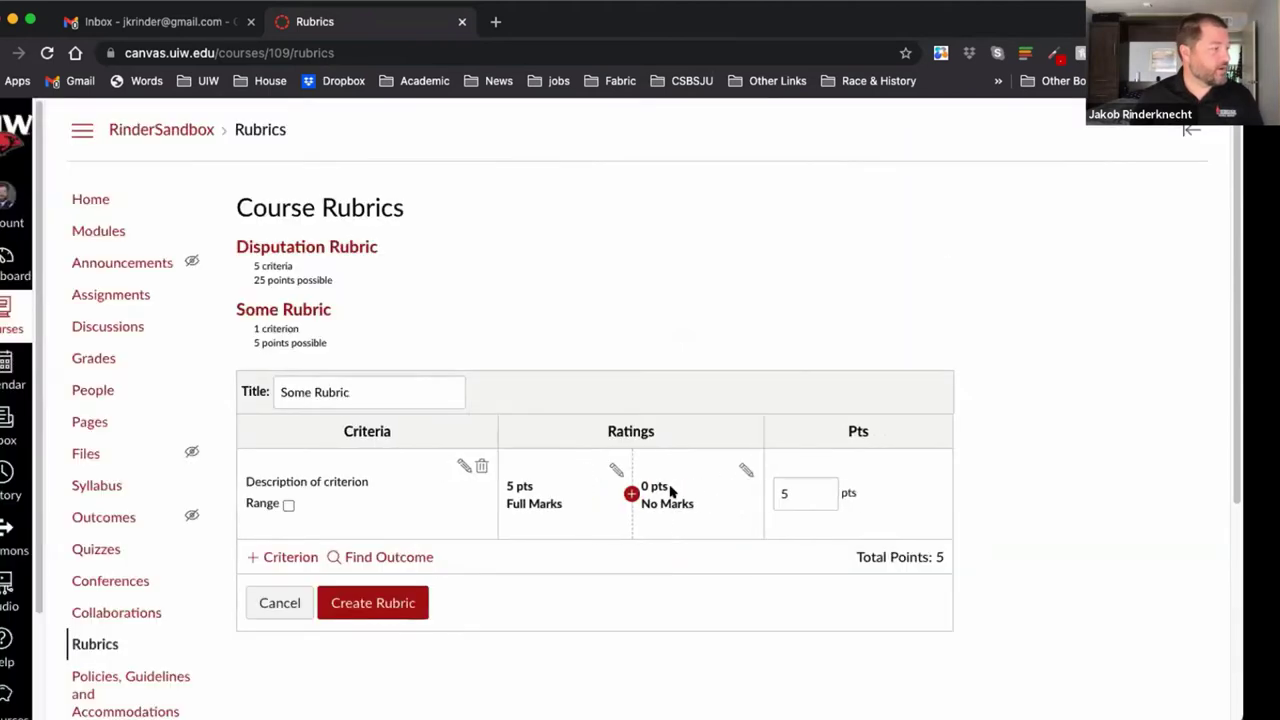
{"action": "left_click", "coordinate": [631, 494]}
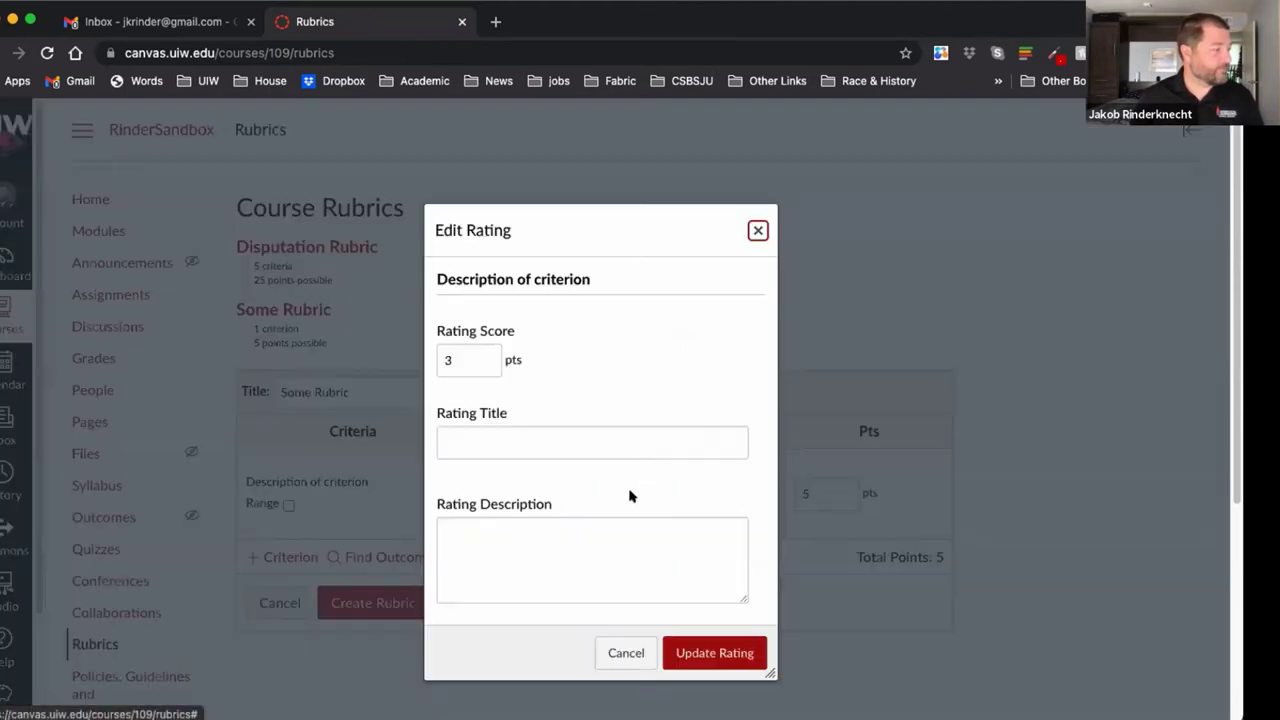
{"action": "left_click", "coordinate": [694, 652]}
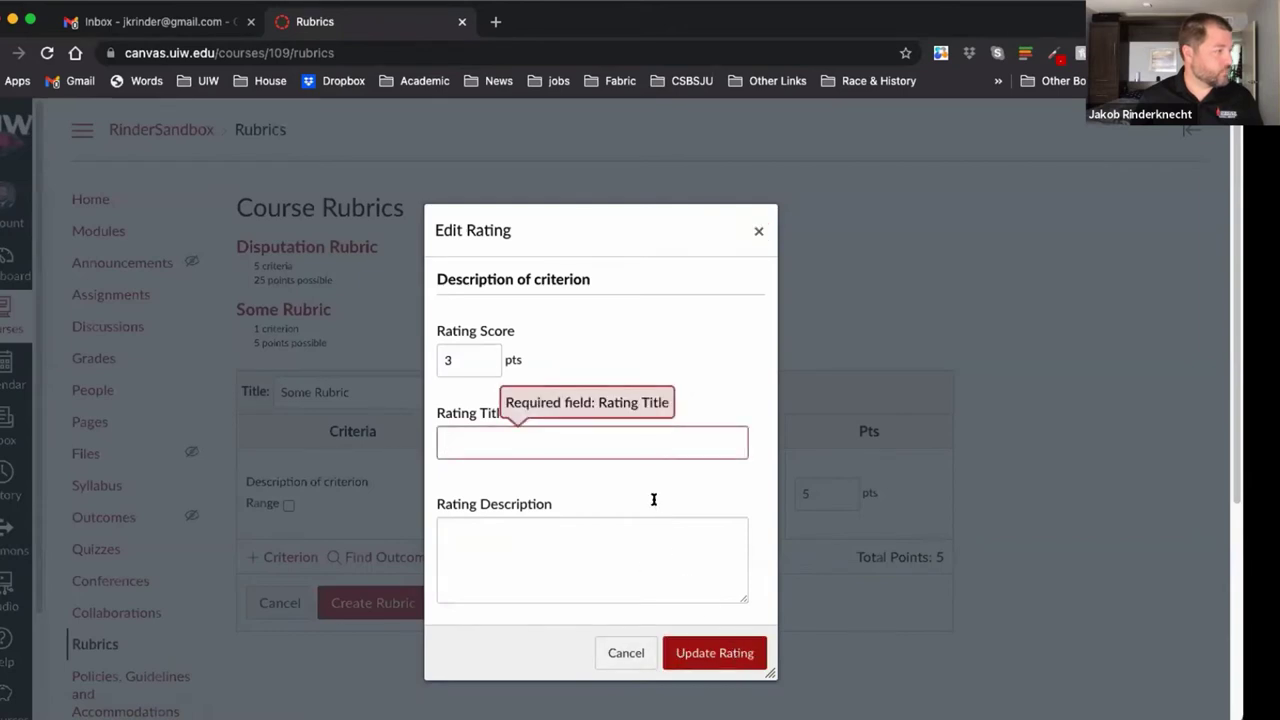
{"action": "type", "text": "mi"}
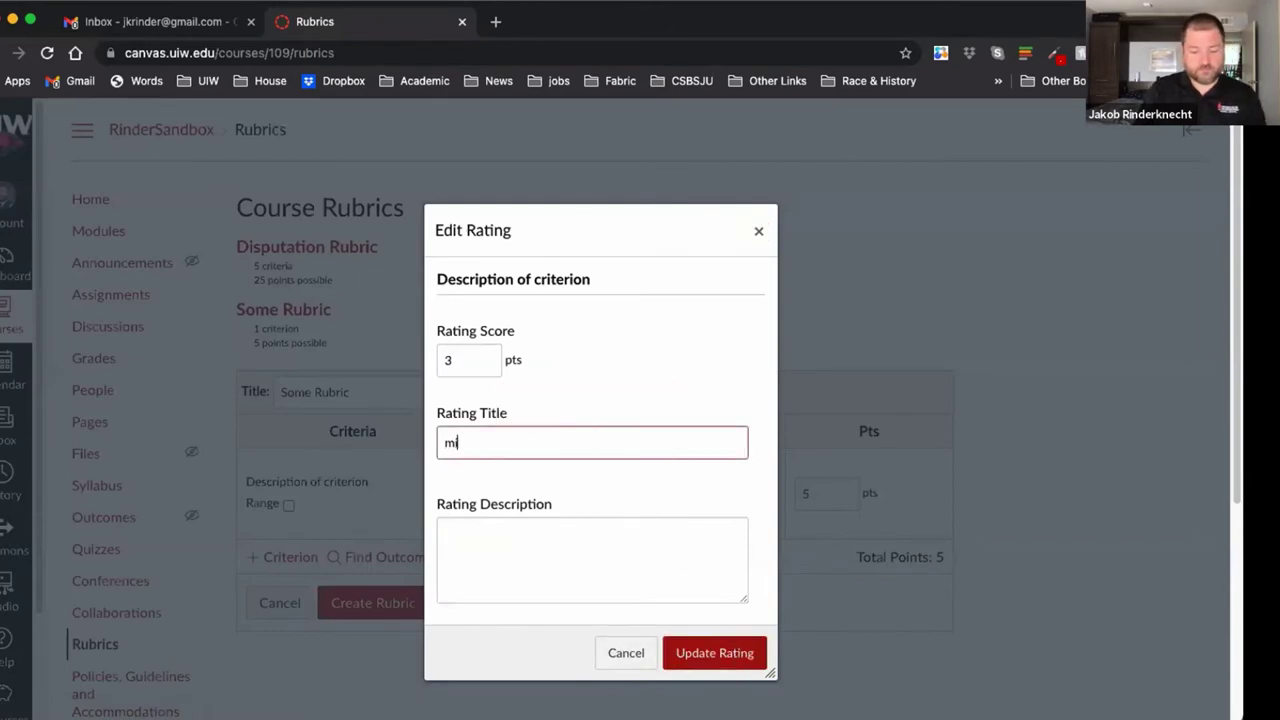
{"action": "type", "text": "ddling"}
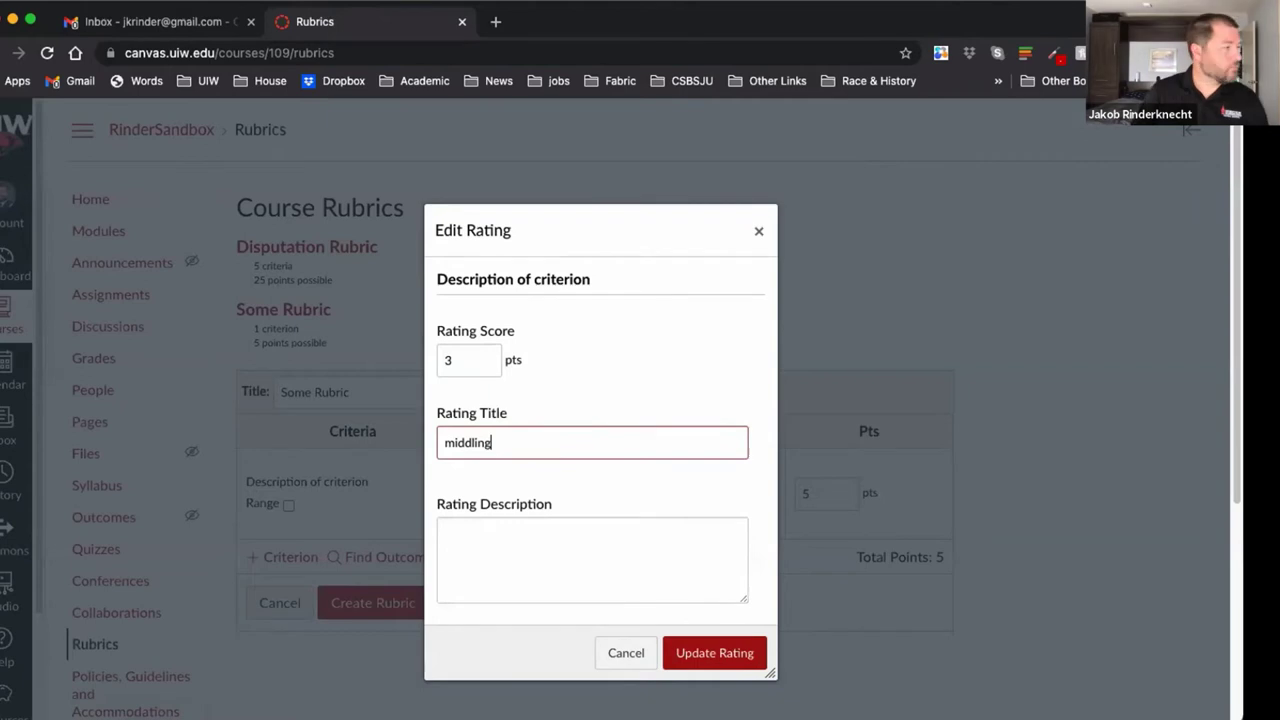
{"action": "left_click", "coordinate": [735, 654]}
- Add a 4-point rating titled "better" above "middling" and a 2-point rating titled "not great" below it
{"action": "left_click", "coordinate": [576, 494]}
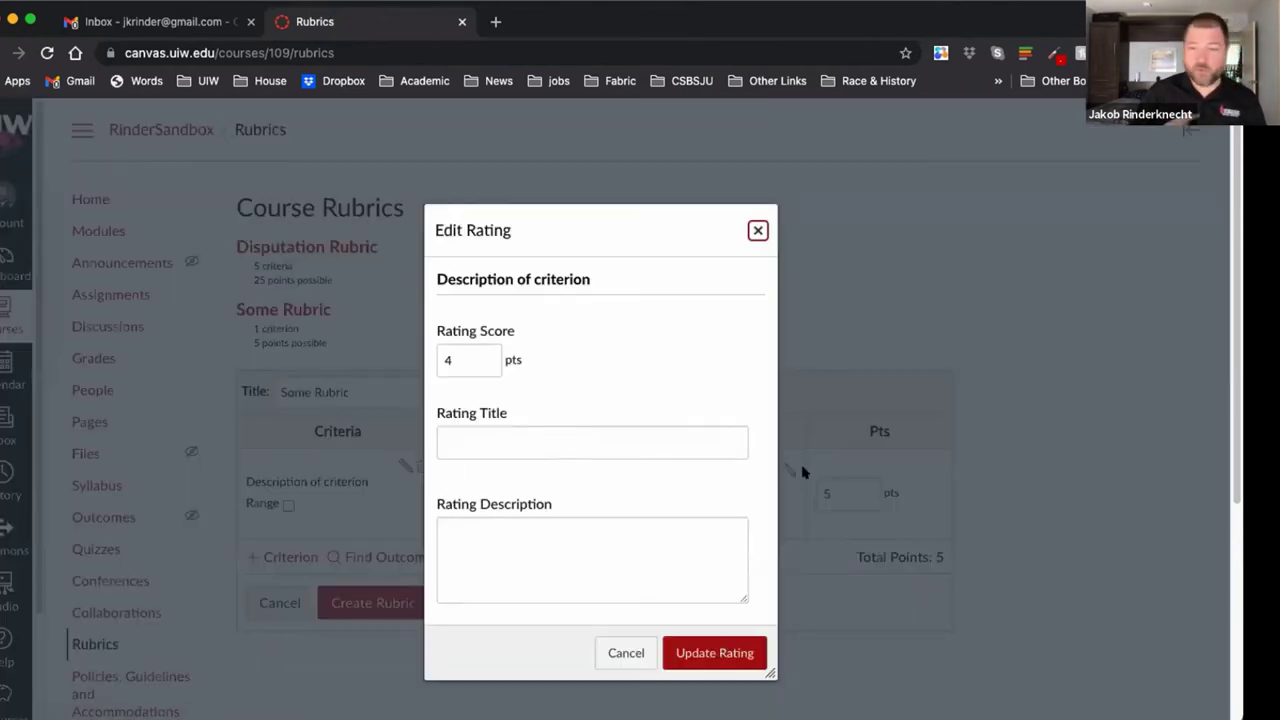
{"action": "left_click", "coordinate": [543, 437]}
{"action": "type", "text": "better"}
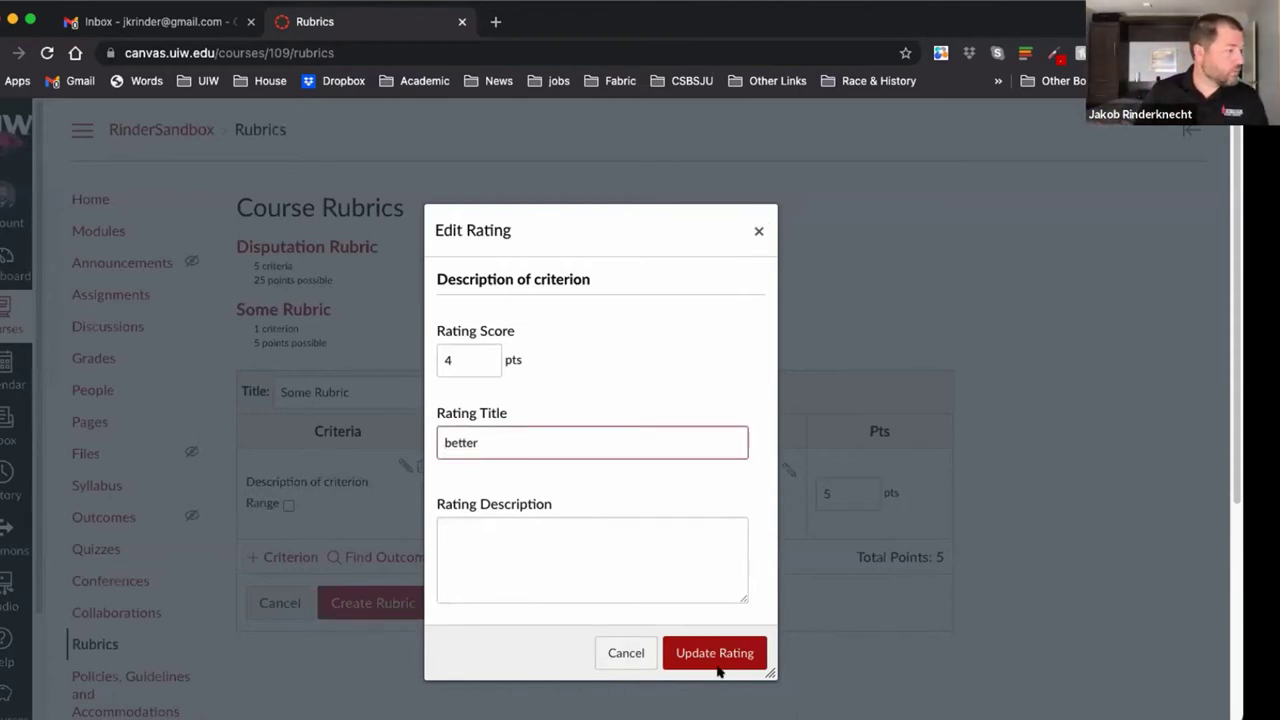
{"action": "left_click", "coordinate": [718, 658]}
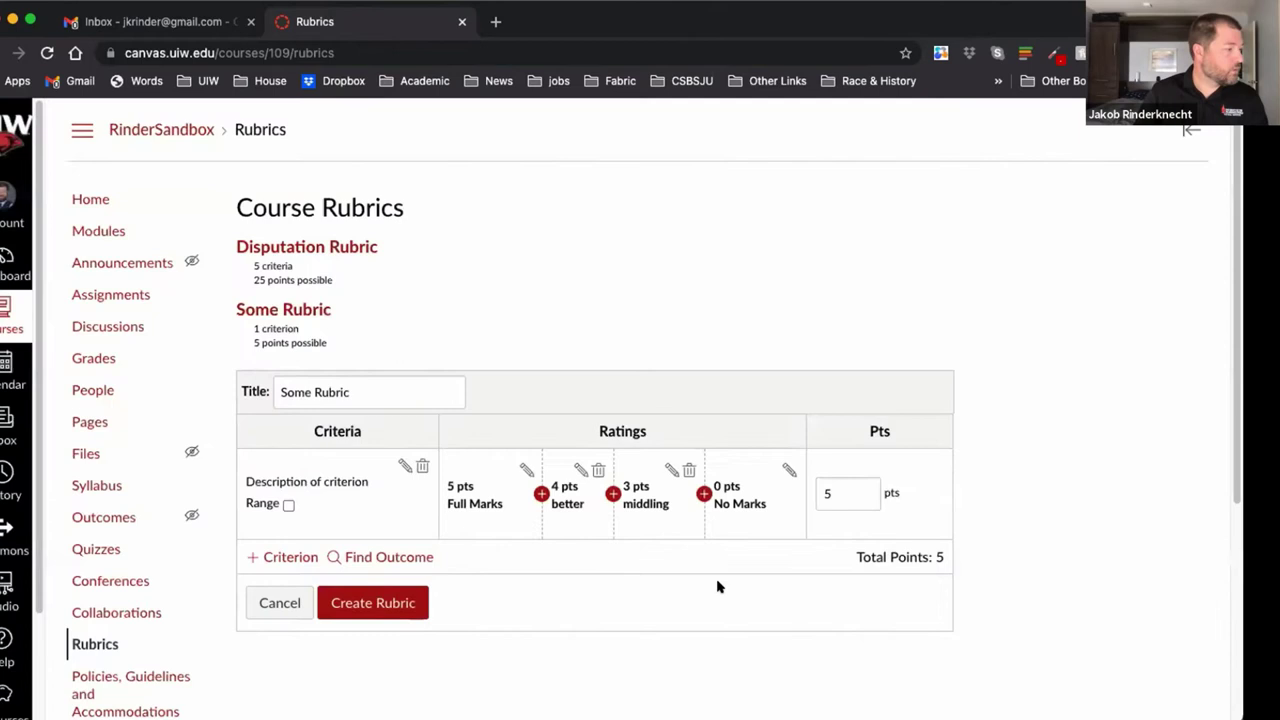
{"action": "left_click", "coordinate": [700, 493]}
{"action": "left_click", "coordinate": [640, 445]}
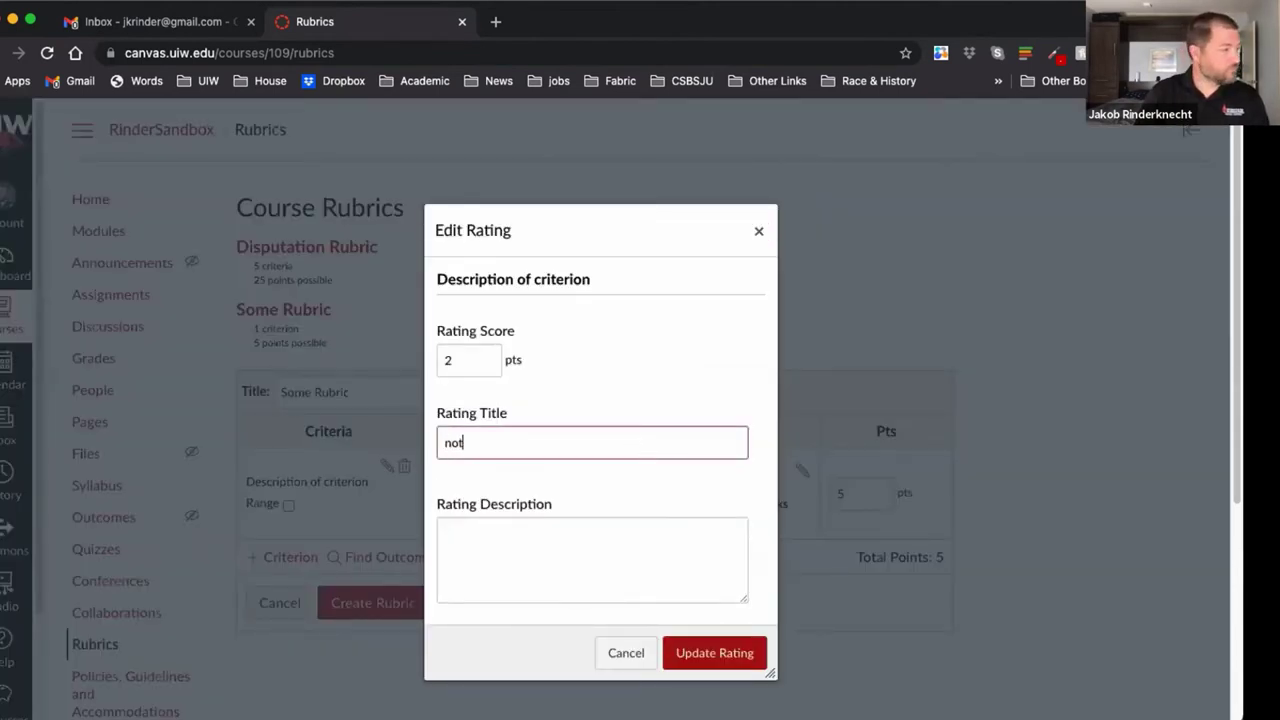
{"action": "left_click", "coordinate": [714, 652]}
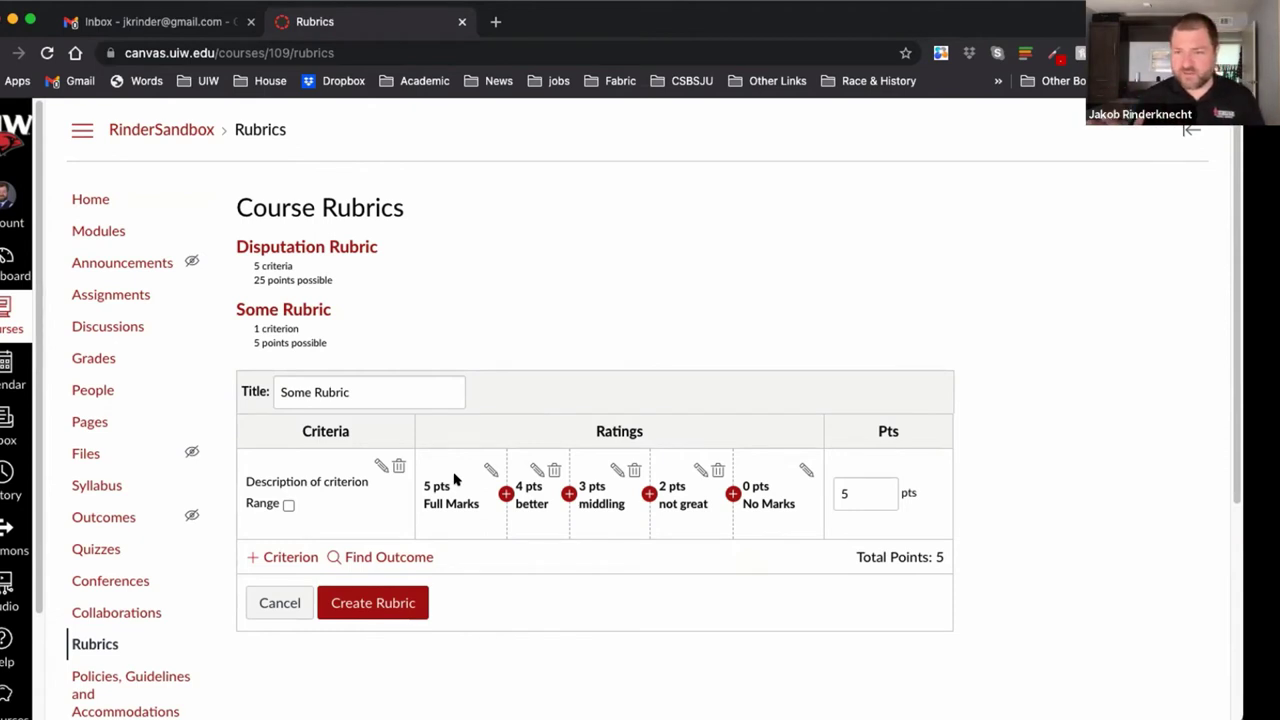
{"action": "left_click", "coordinate": [281, 557]}
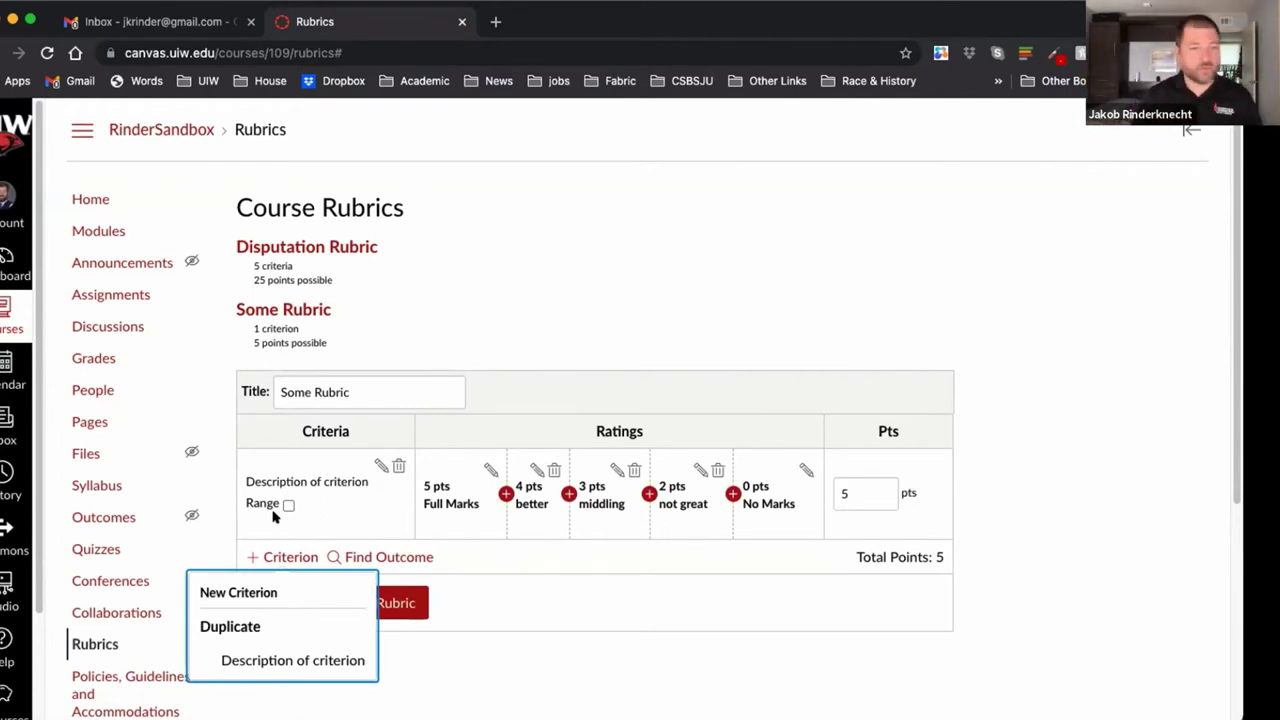
{"action": "left_click", "coordinate": [305, 590]}
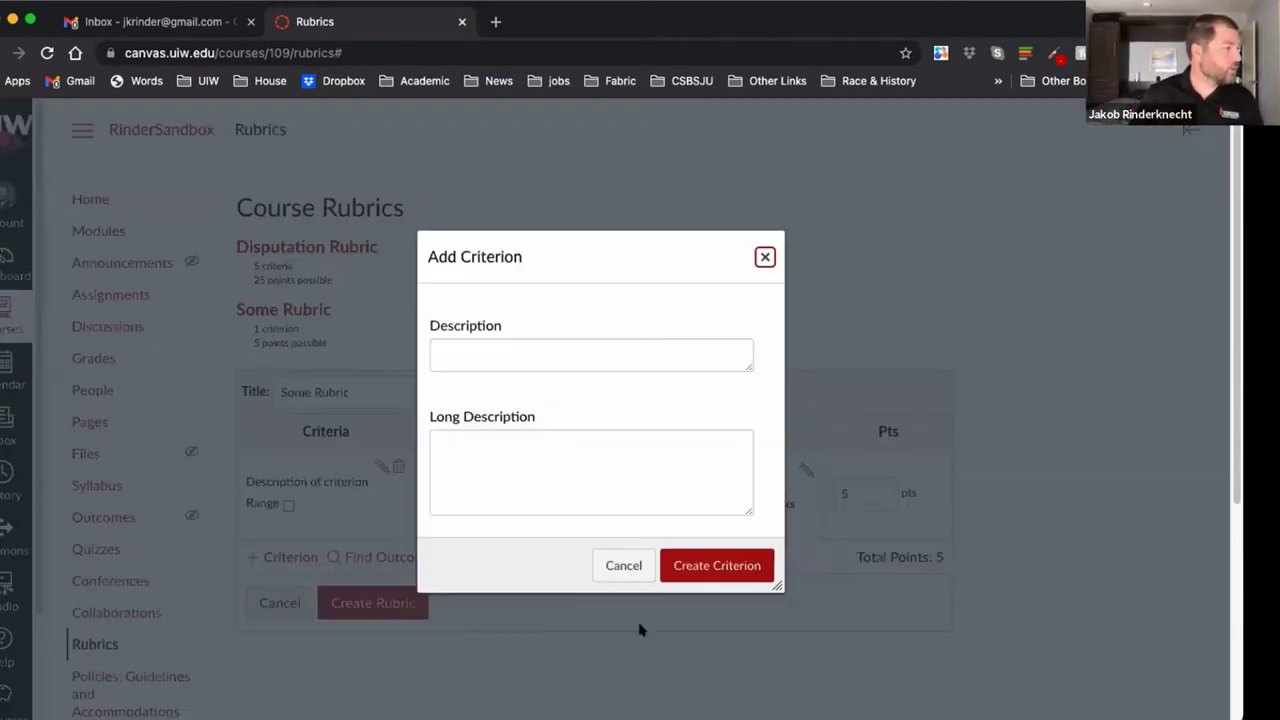
{"action": "left_click", "coordinate": [620, 566]}
- Duplicate the existing "Description of criterion" criterion with all its ratings in the new rubric
{"action": "left_click", "coordinate": [290, 557]}
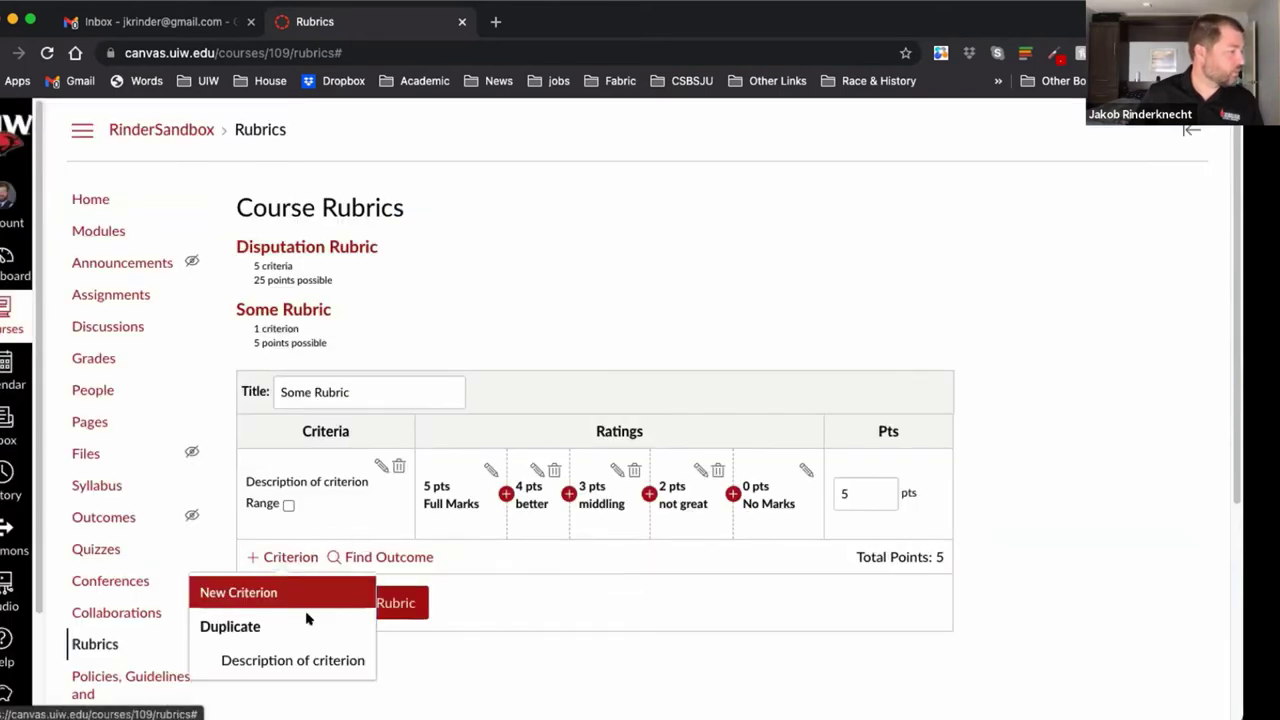
{"action": "left_click", "coordinate": [266, 664]}
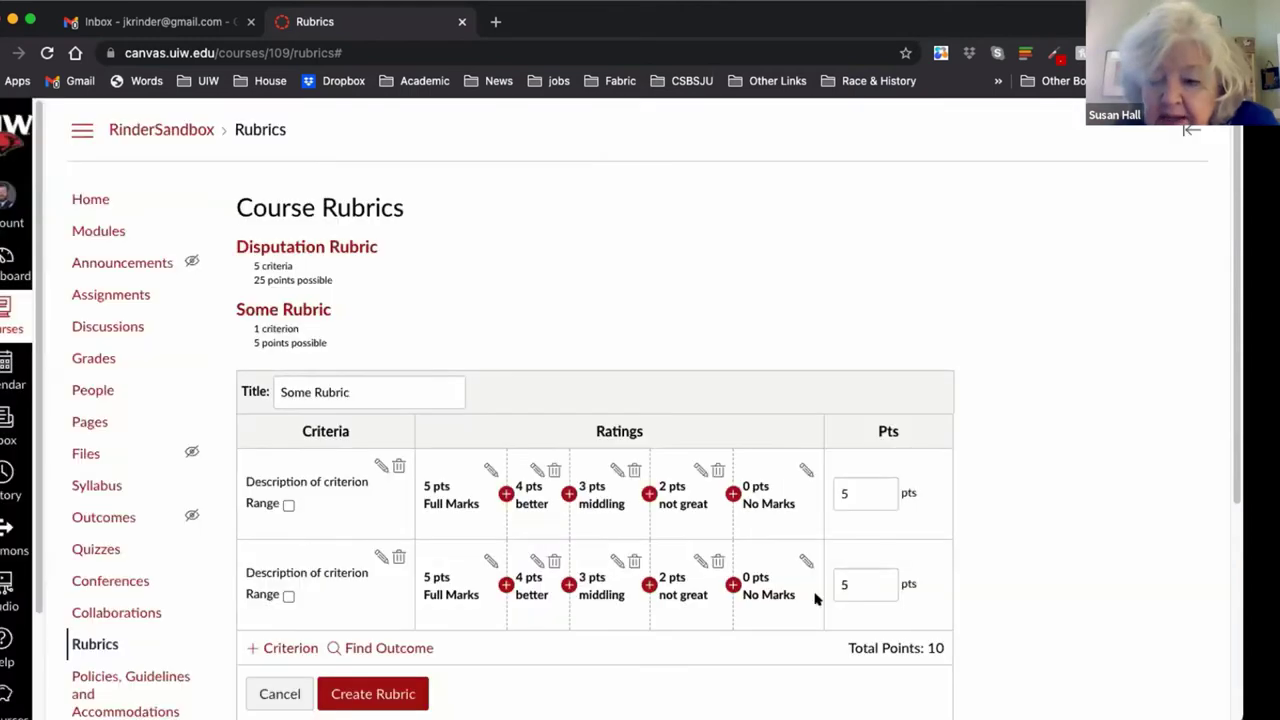
{"action": "left_click", "coordinate": [695, 597]}
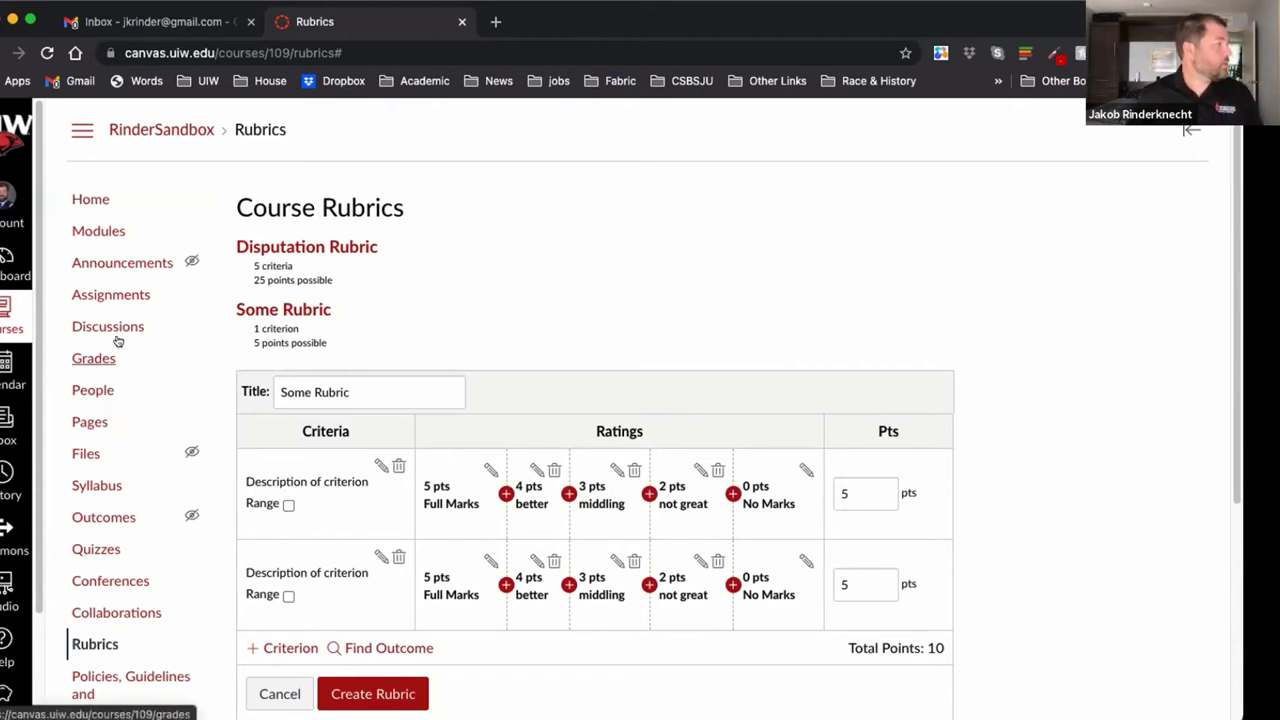
- Open the Syllabus Quiz for grading from the dashboard's to-do list, view it in SpeedGrader, and return to the dashboard
{"action": "left_click", "coordinate": [6, 265]}
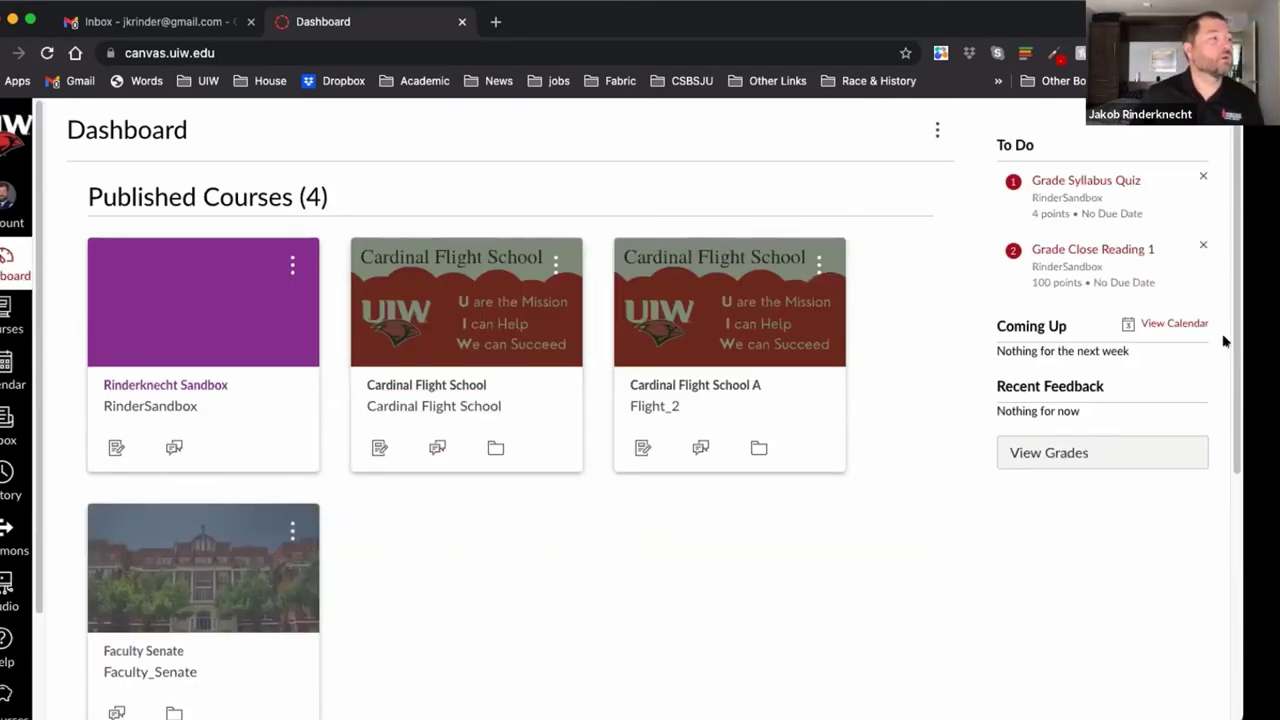
{"action": "right_click", "coordinate": [1094, 178]}
{"action": "left_click", "coordinate": [1112, 176]}
{"action": "left_click", "coordinate": [1112, 178]}
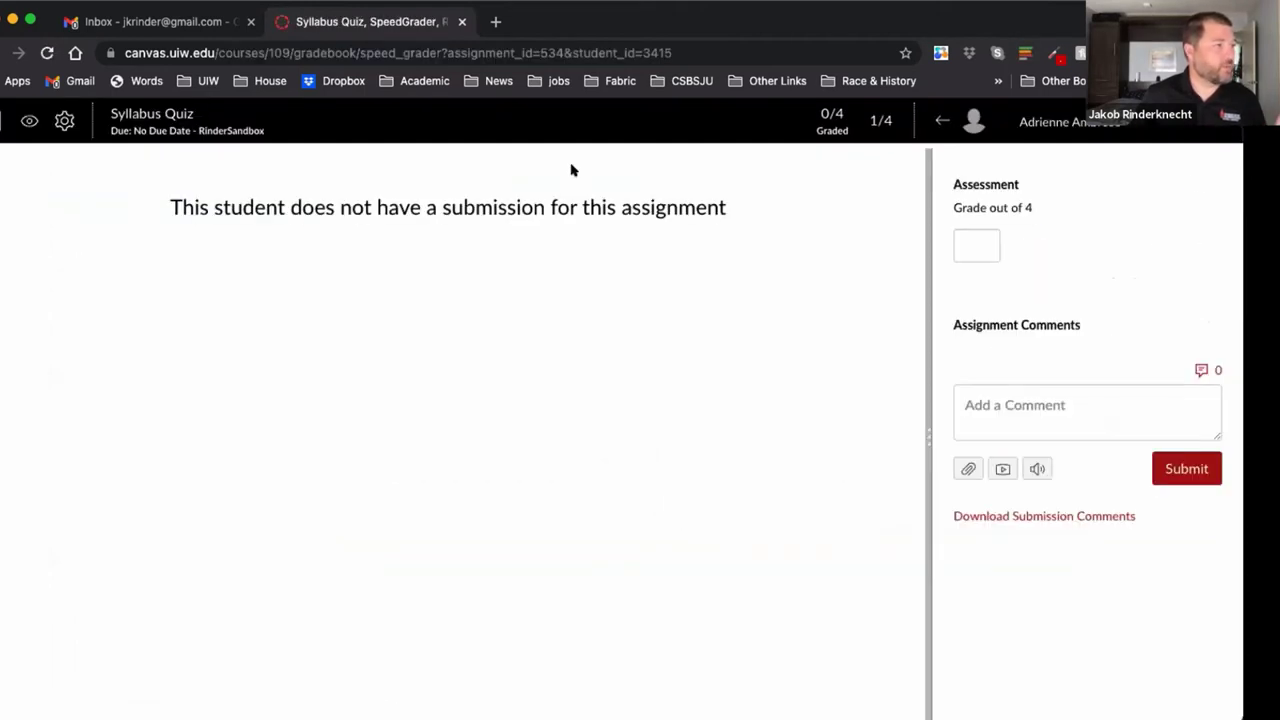
{"action": "key", "text": "super+bracketleft"}
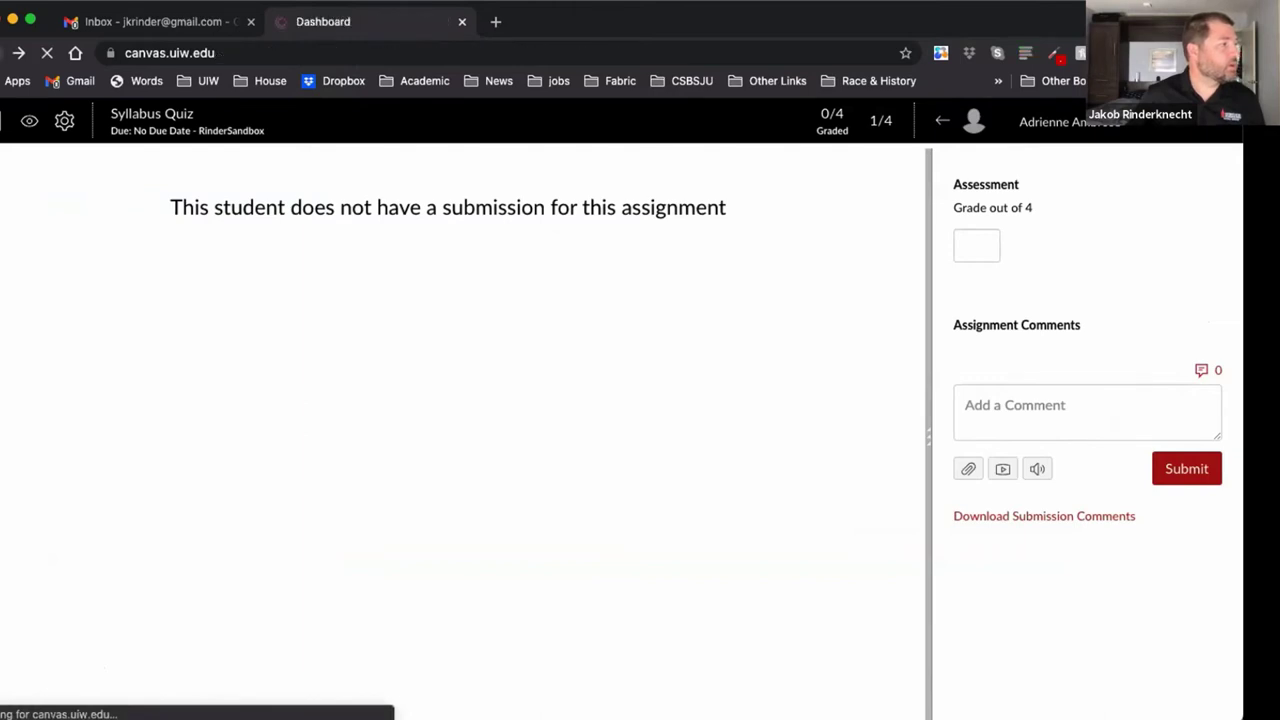
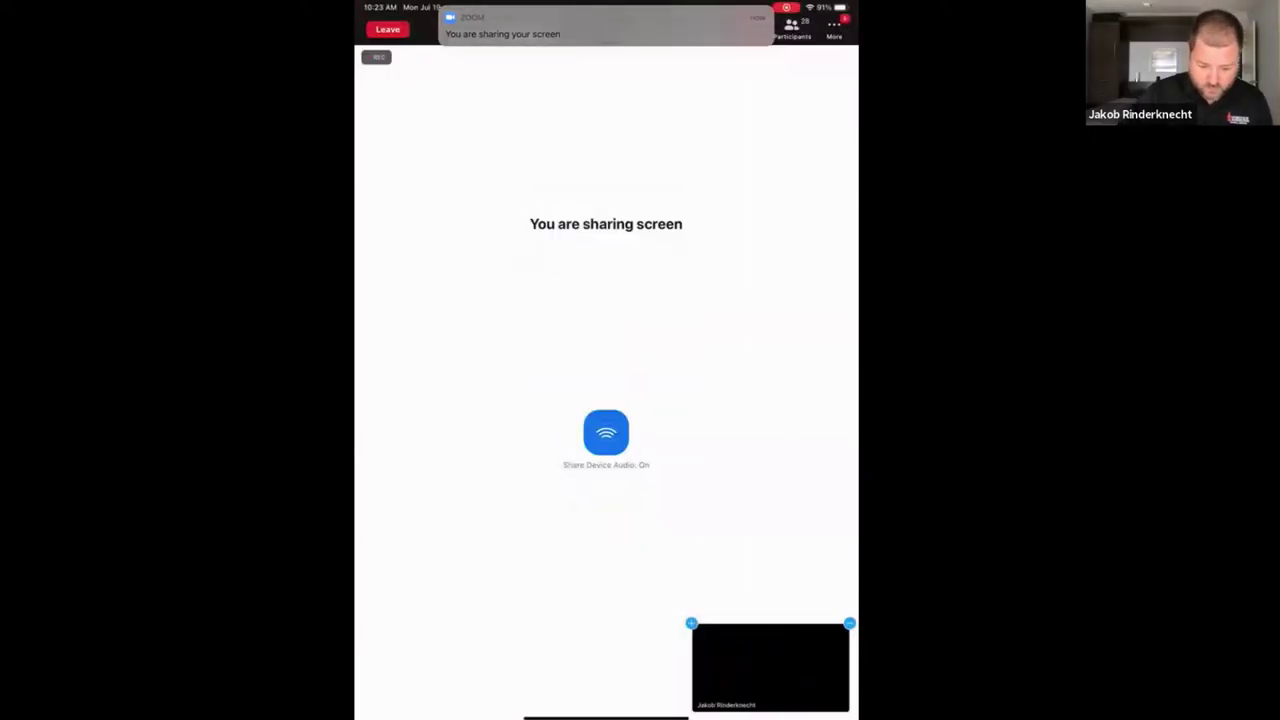
- Switch to the iPad's home screen and open the Canvas Teacher app from the UIW folder
{"action": "left_click_drag", "start_coordinate": [606, 718], "coordinate": [606, 540]}
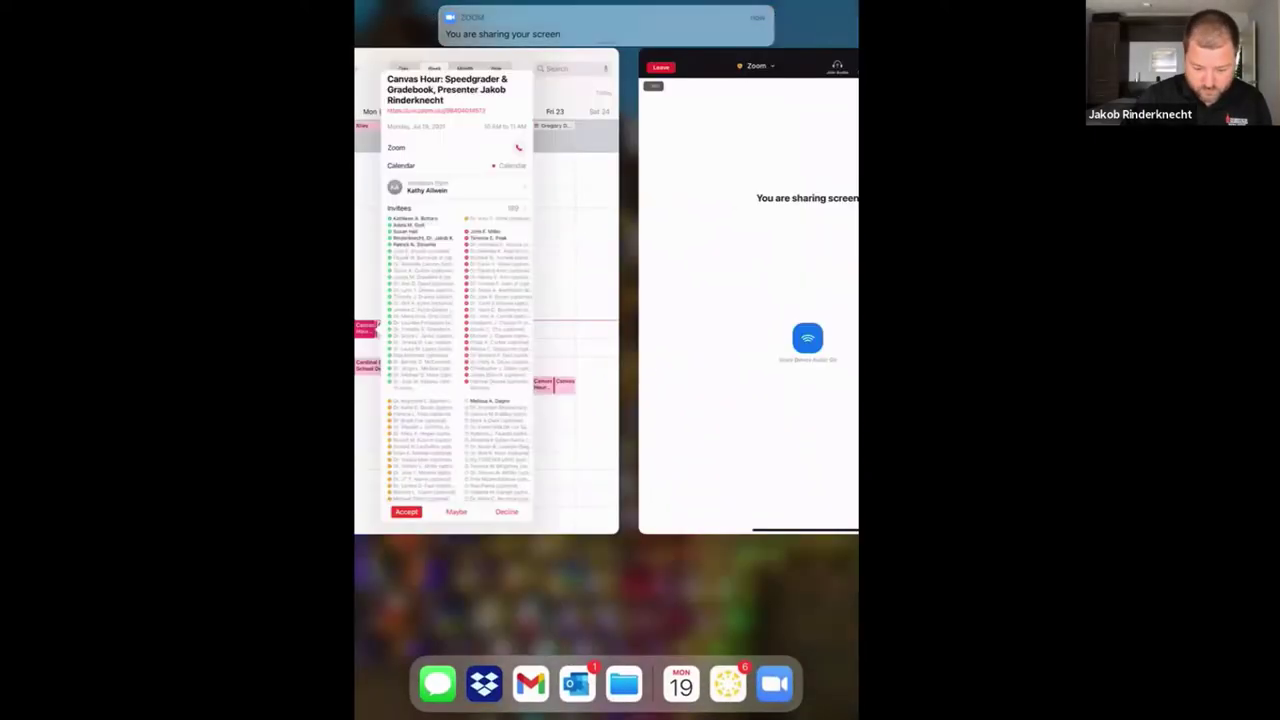
{"action": "left_click_drag", "start_coordinate": [450, 300], "coordinate": [650, 300]}
{"action": "left_click", "coordinate": [517, 220]}
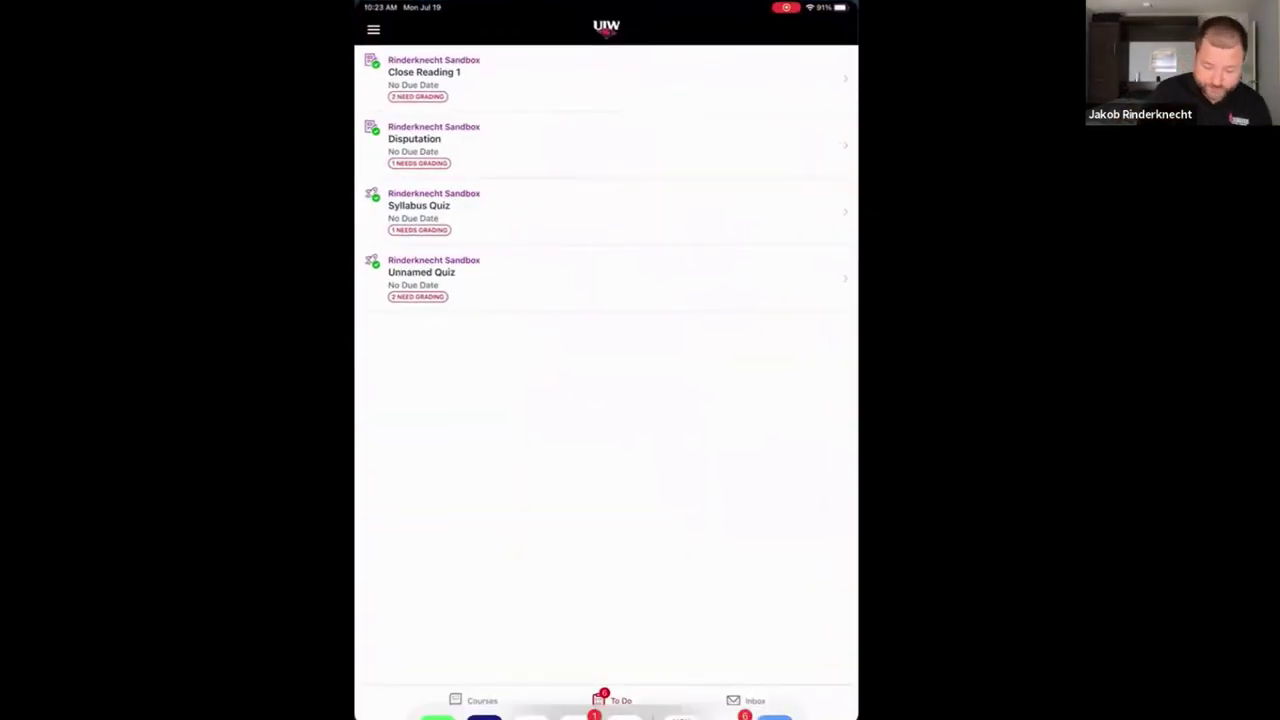
{"action": "left_click_drag", "start_coordinate": [606, 718], "coordinate": [606, 560]}
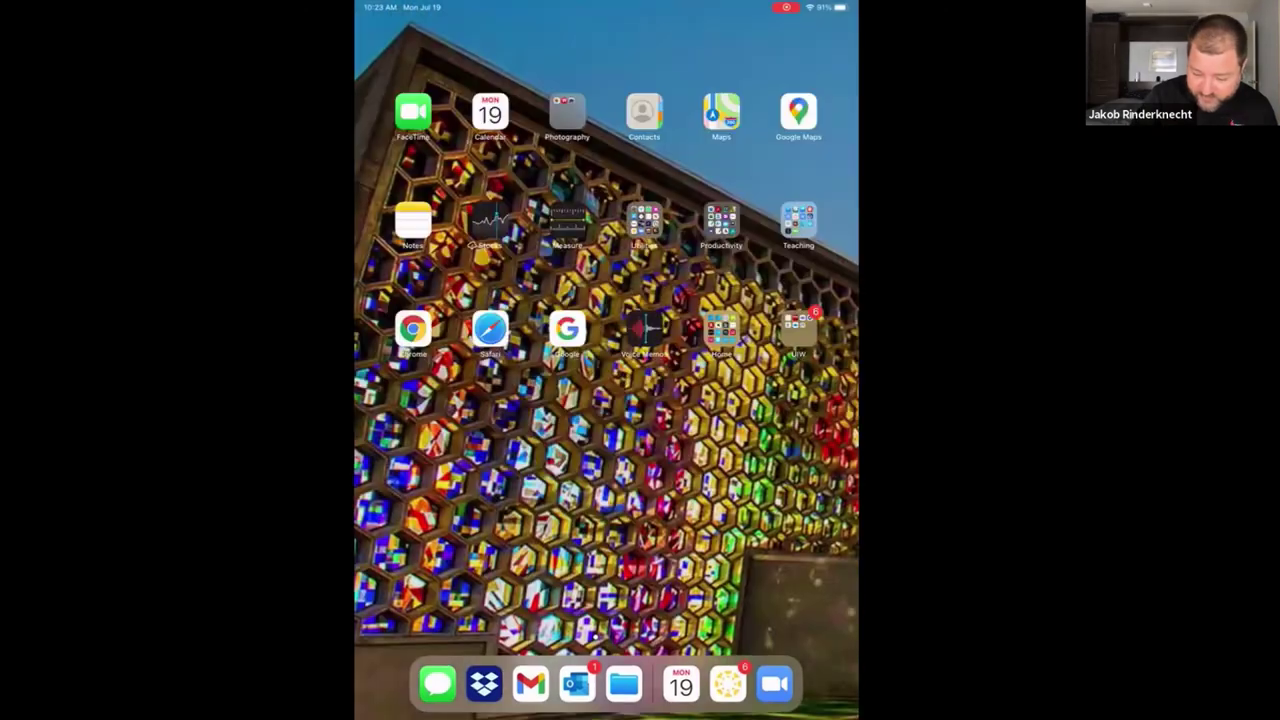
{"action": "left_click", "coordinate": [569, 214]}
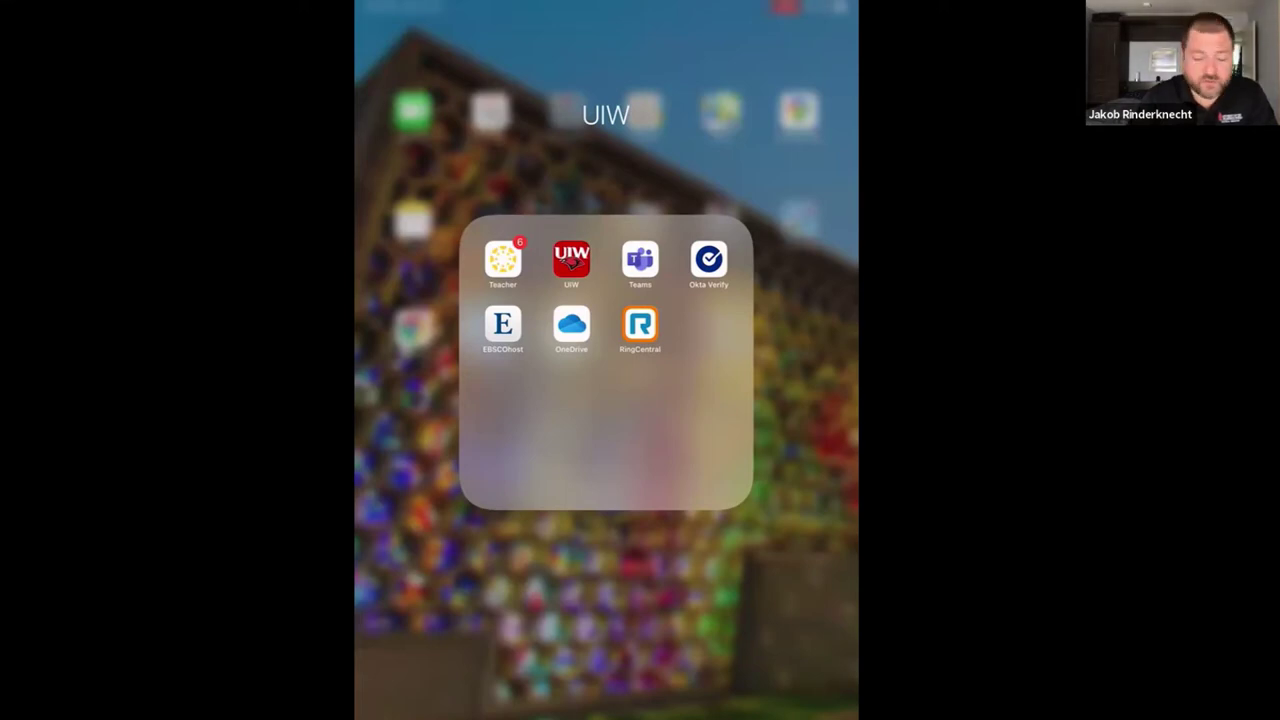
{"action": "left_click", "coordinate": [503, 259]}
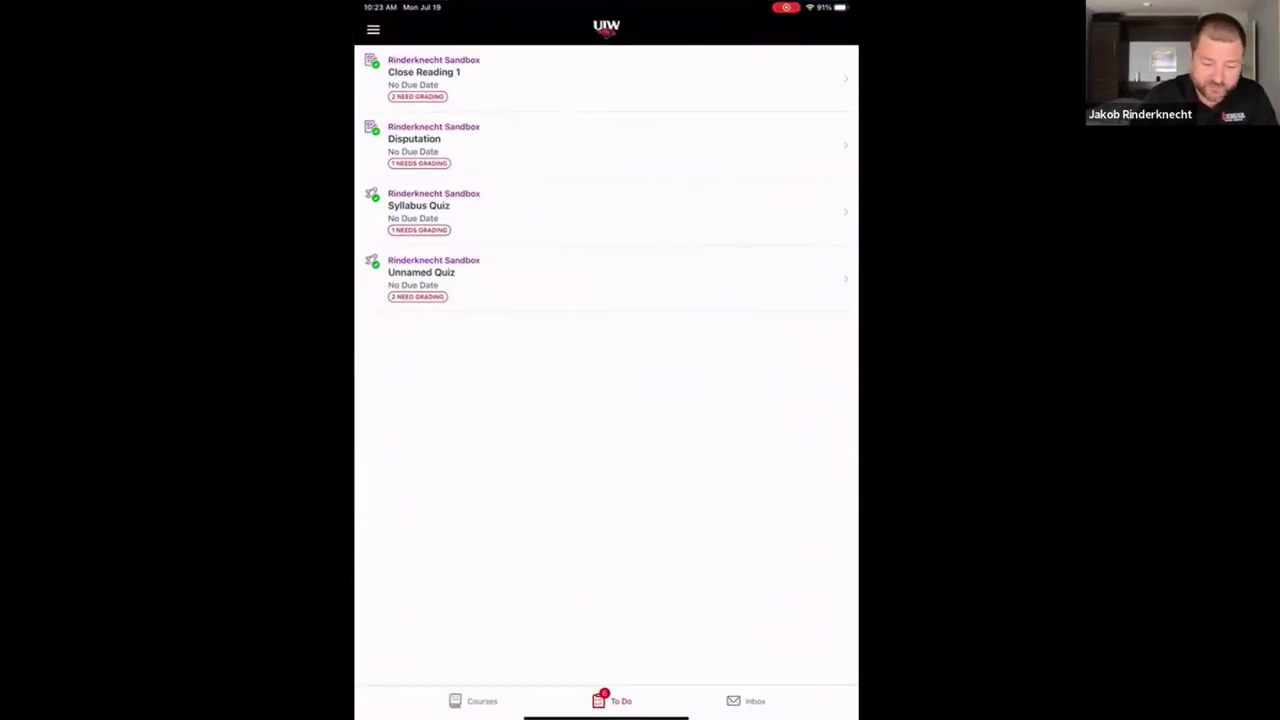
- Review the course and to-do lists in the Teacher app and open the sandbox course's assignments
{"action": "left_click", "coordinate": [475, 701]}
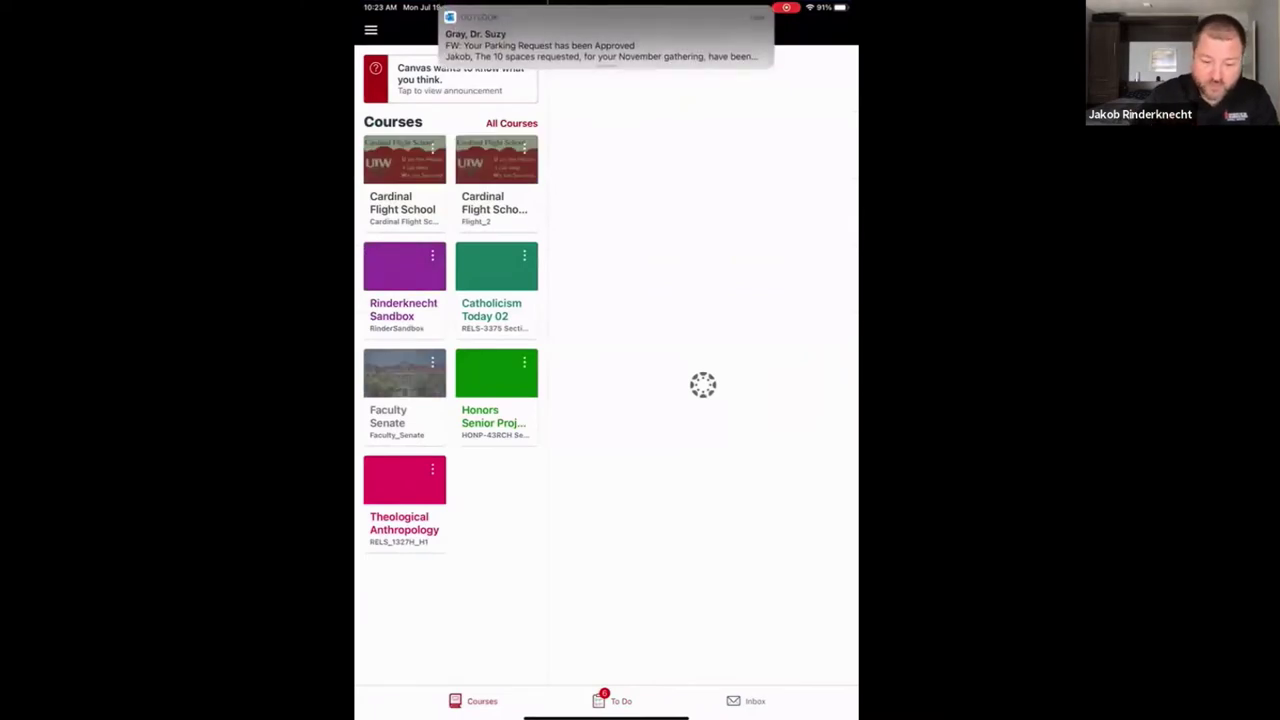
{"action": "left_click", "coordinate": [612, 701]}
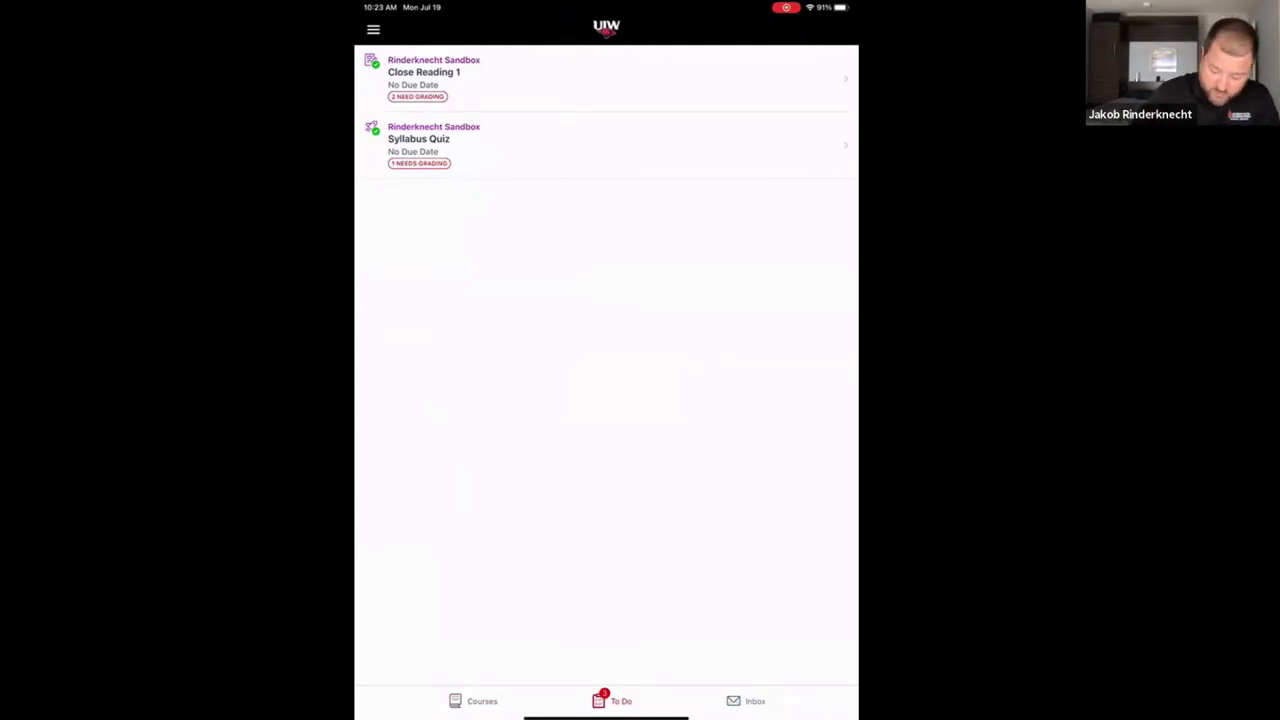
{"action": "left_click", "coordinate": [475, 701]}
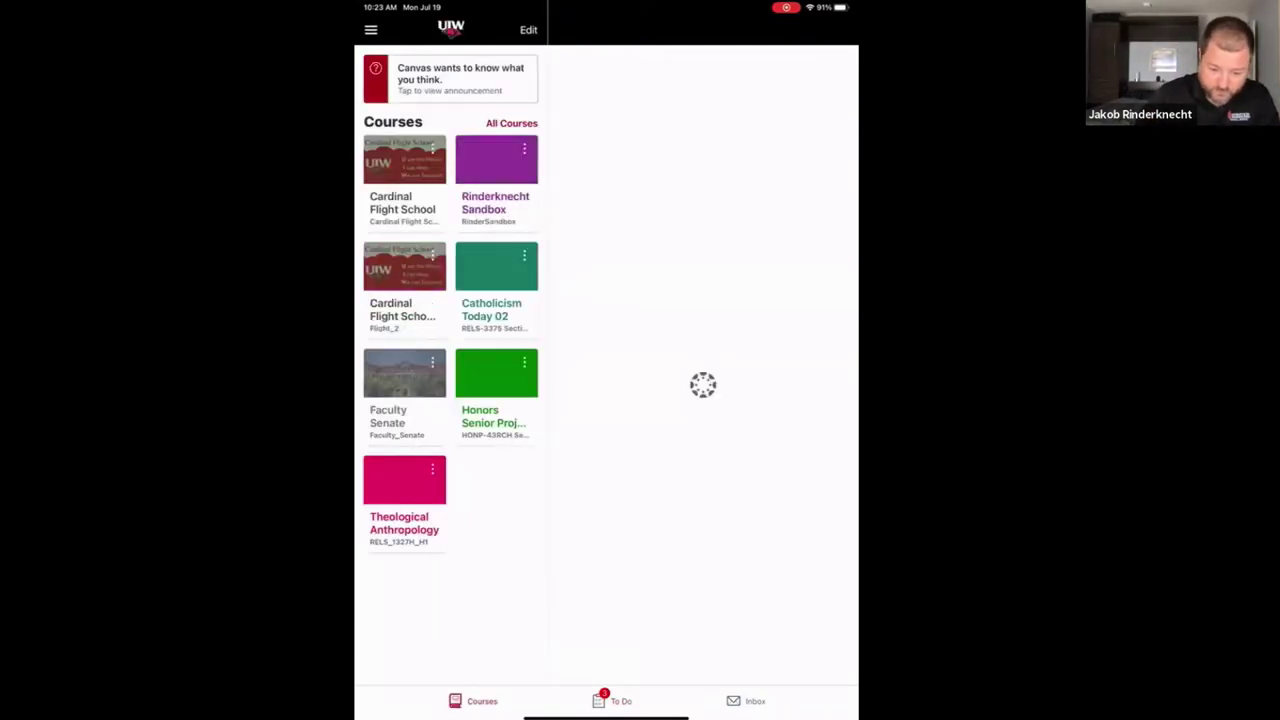
{"action": "left_click", "coordinate": [496, 175]}
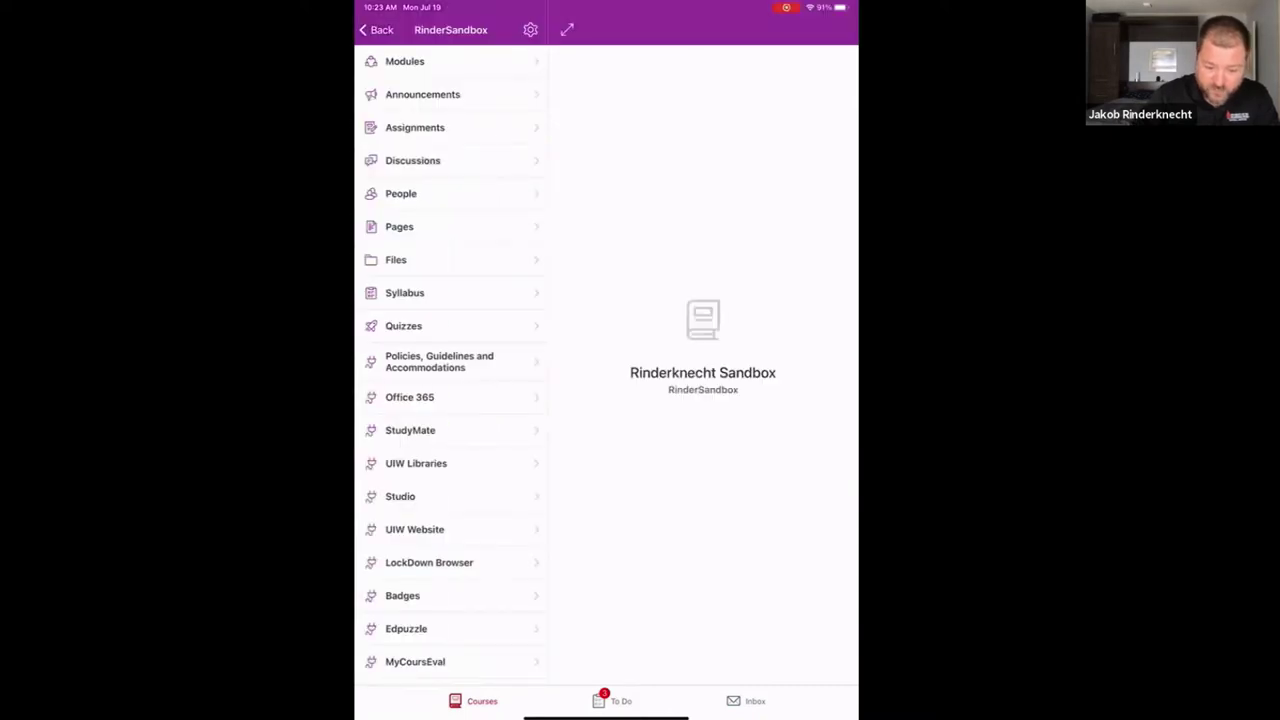
{"action": "left_click", "coordinate": [415, 127]}
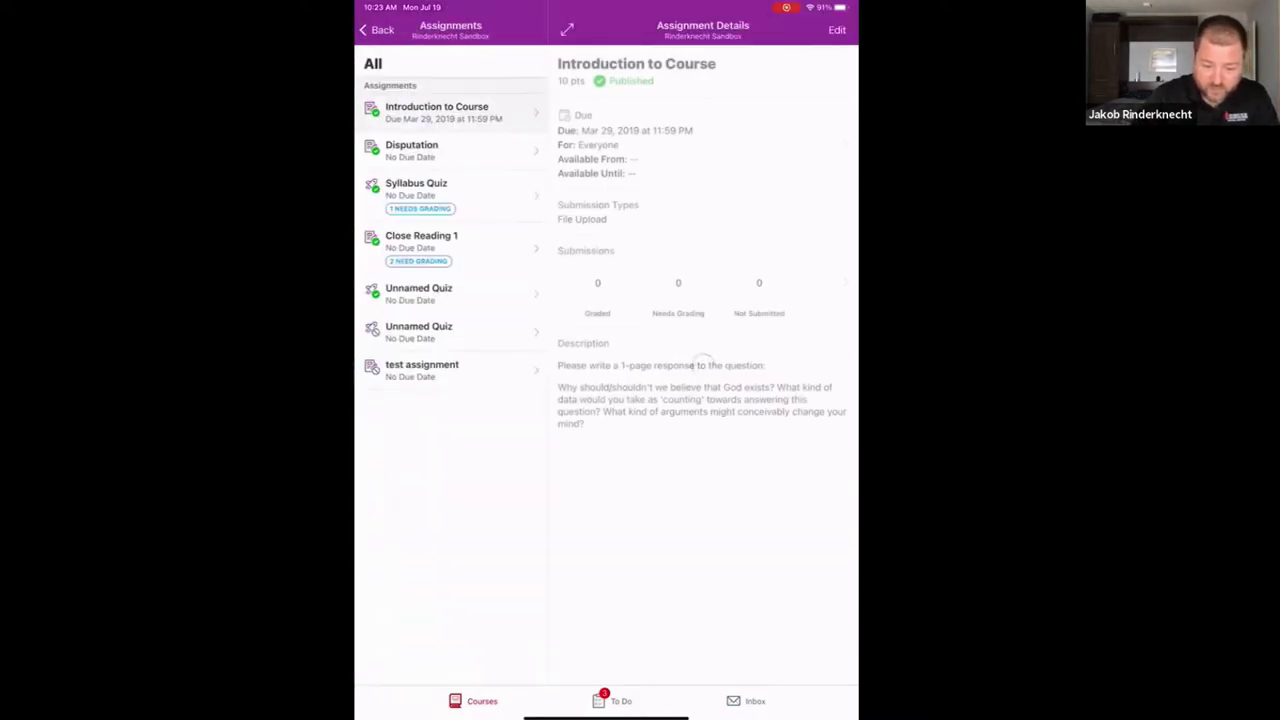
- Open the Disputation assignment's submissions and bring up the Test Student's submitted paper
{"action": "left_click", "coordinate": [430, 150]}
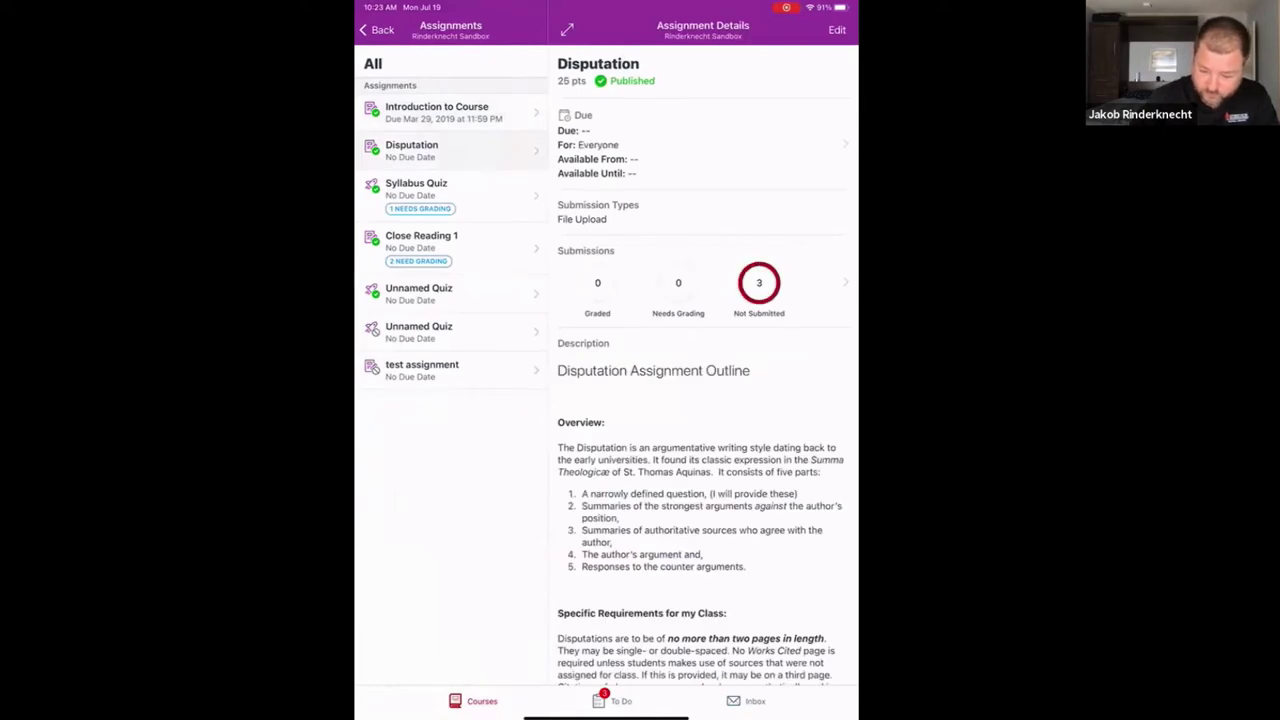
{"action": "scroll", "coordinate": [707, 400], "scroll_direction": "down", "scroll_amount": 1}
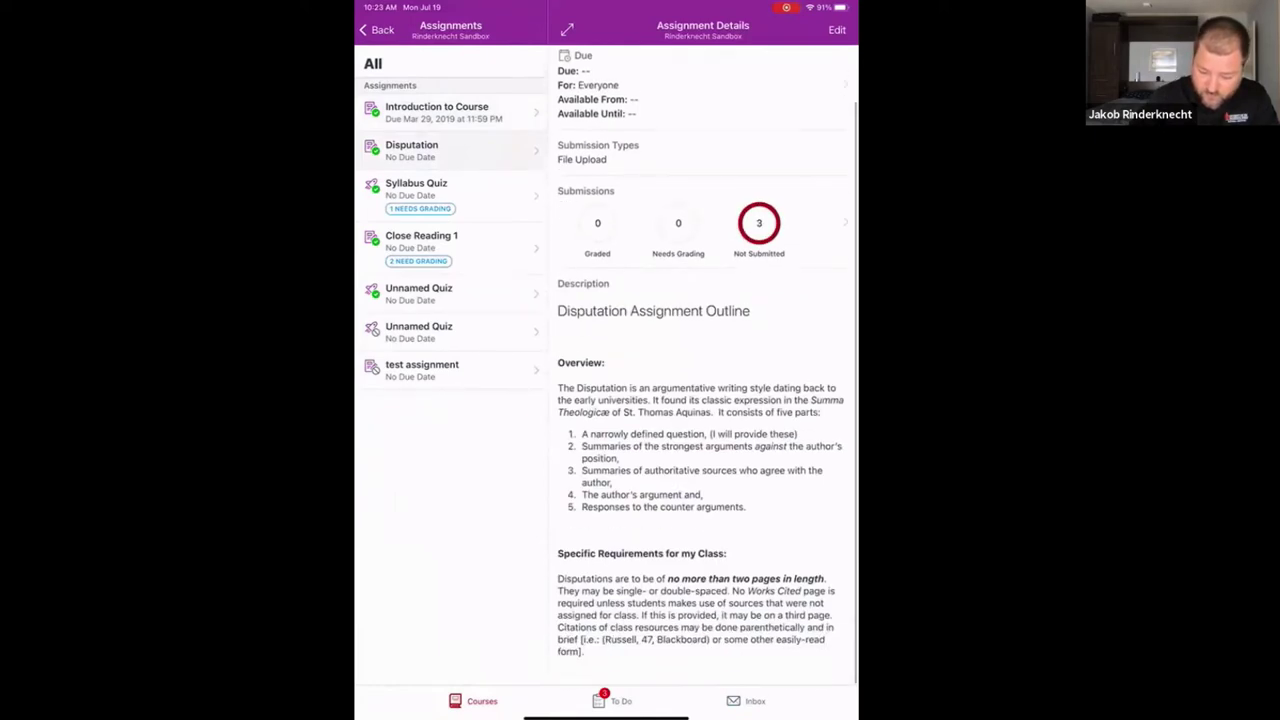
{"action": "left_click", "coordinate": [820, 241]}
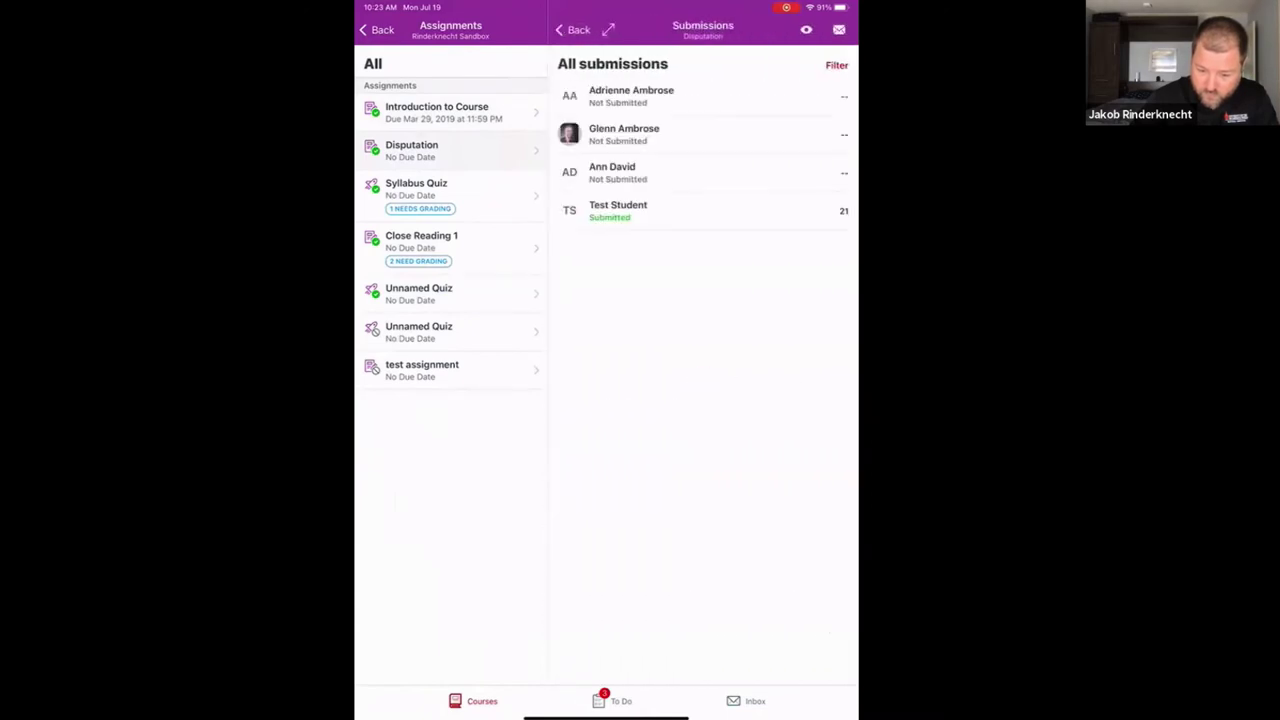
{"action": "left_click", "coordinate": [618, 210]}
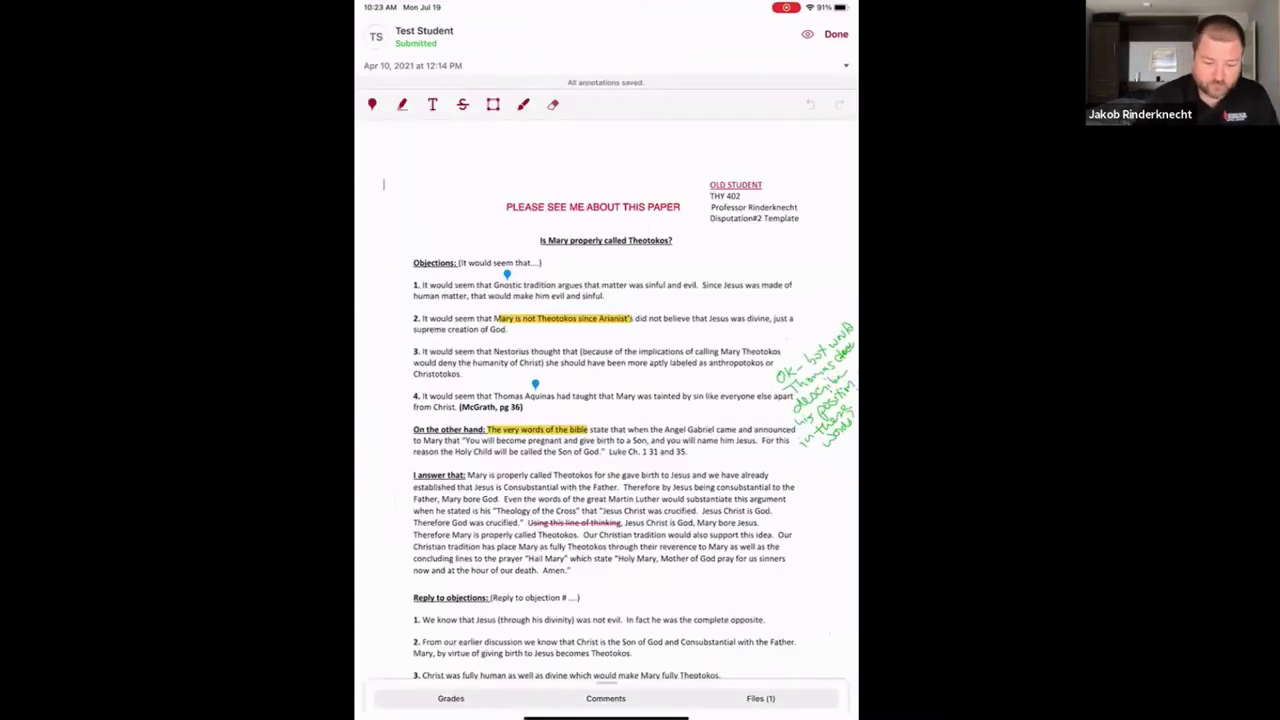
- Activate the highlight annotation tool for the Test Student's paper
{"action": "left_click", "coordinate": [402, 104]}
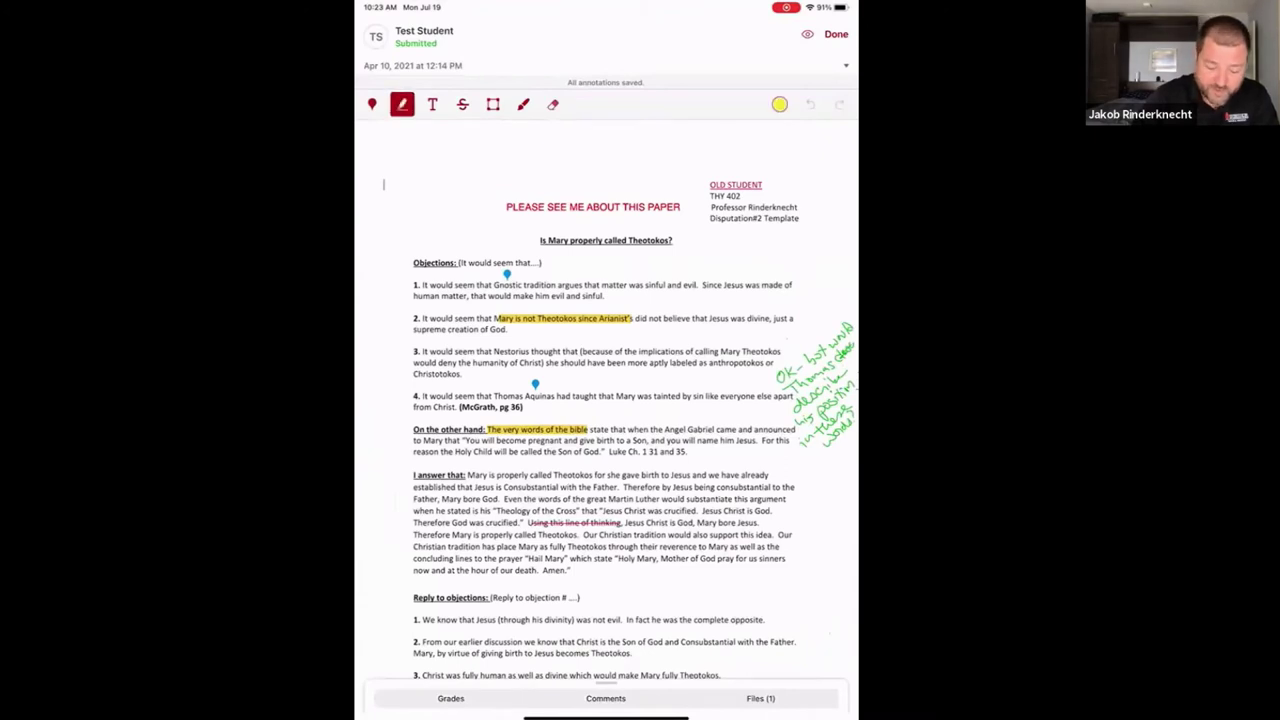
- Highlight "Mary is properly called Theotokos for" in yellow at the start of the "I answer that" paragraph
{"action": "left_click_drag", "start_coordinate": [468, 475], "coordinate": [606, 475]}
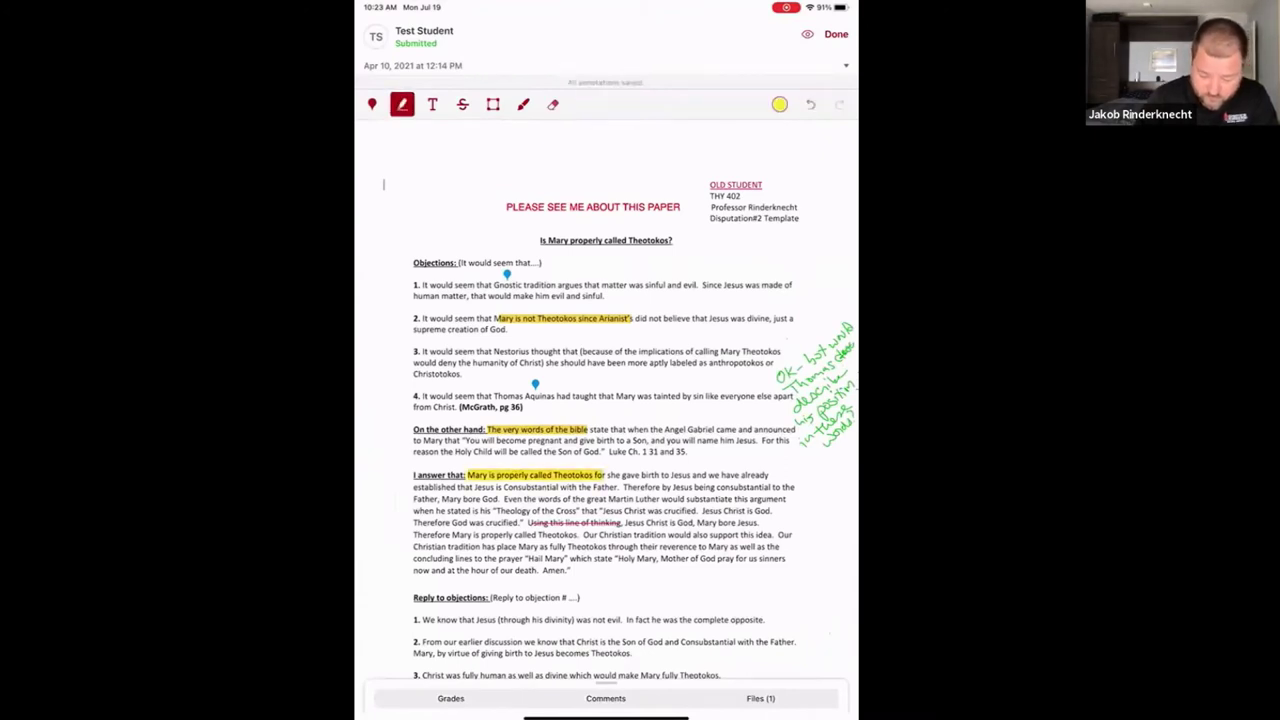
{"action": "left_click", "coordinate": [535, 475]}
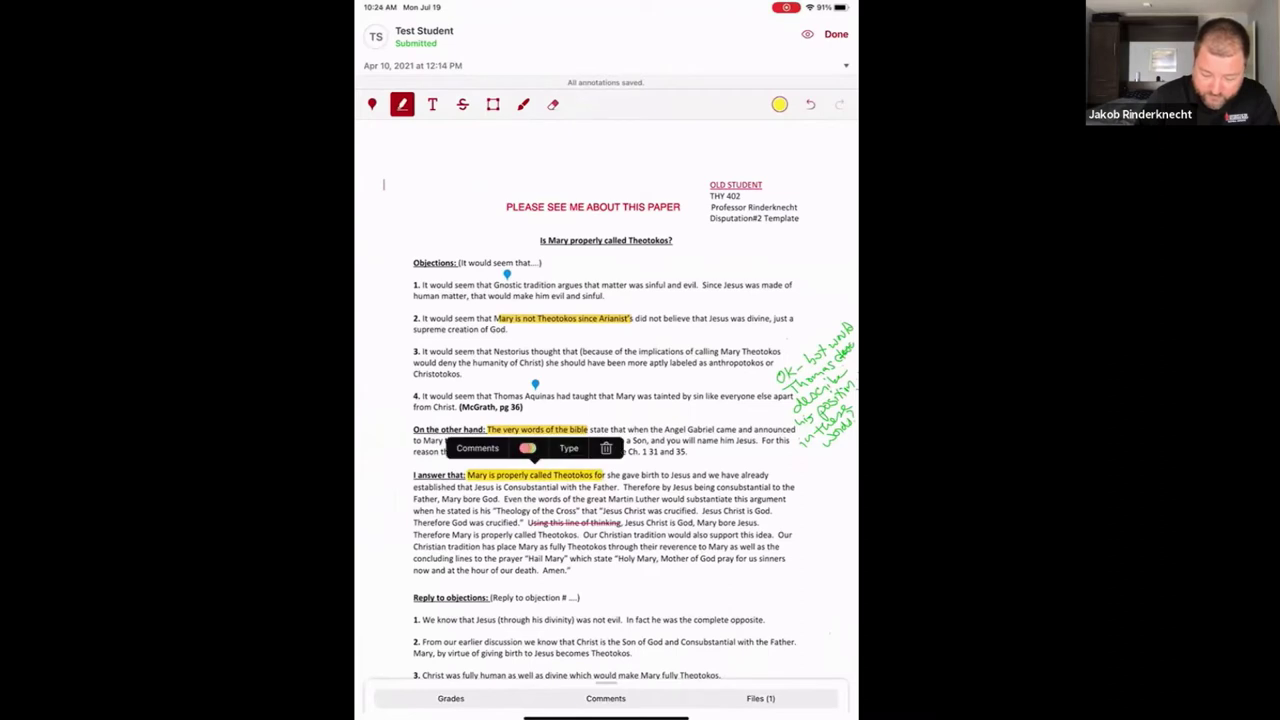
{"action": "left_click", "coordinate": [432, 104]}
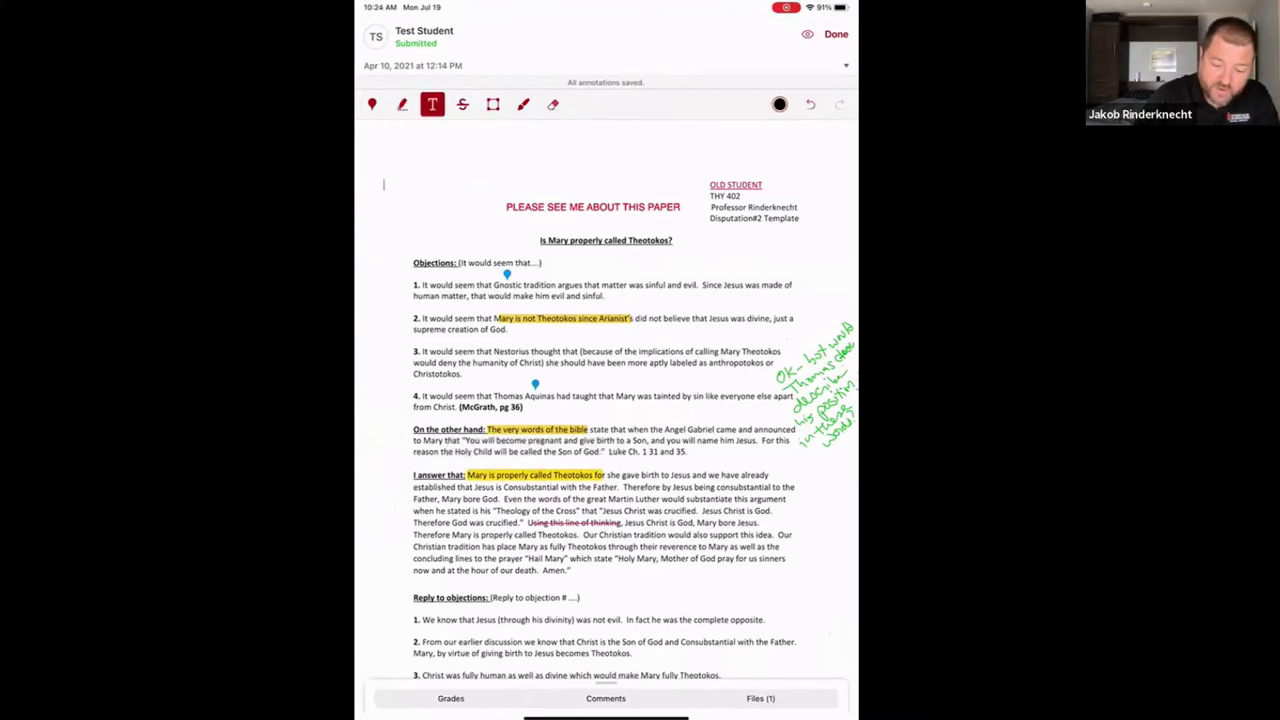
- Set the drawing color to green and circle "Theotokos" freehand after "Therefore Mary is properly called"
{"action": "left_click", "coordinate": [462, 104]}
{"action": "left_click", "coordinate": [523, 104]}
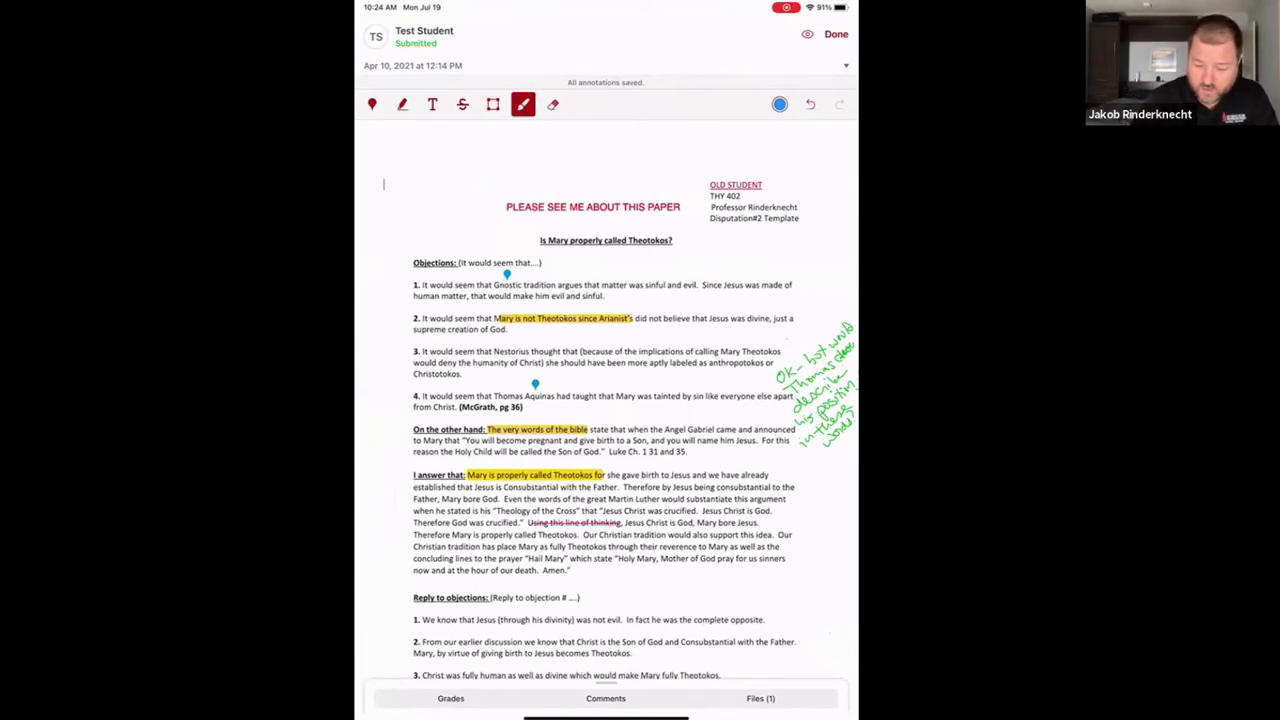
{"action": "left_click", "coordinate": [780, 104]}
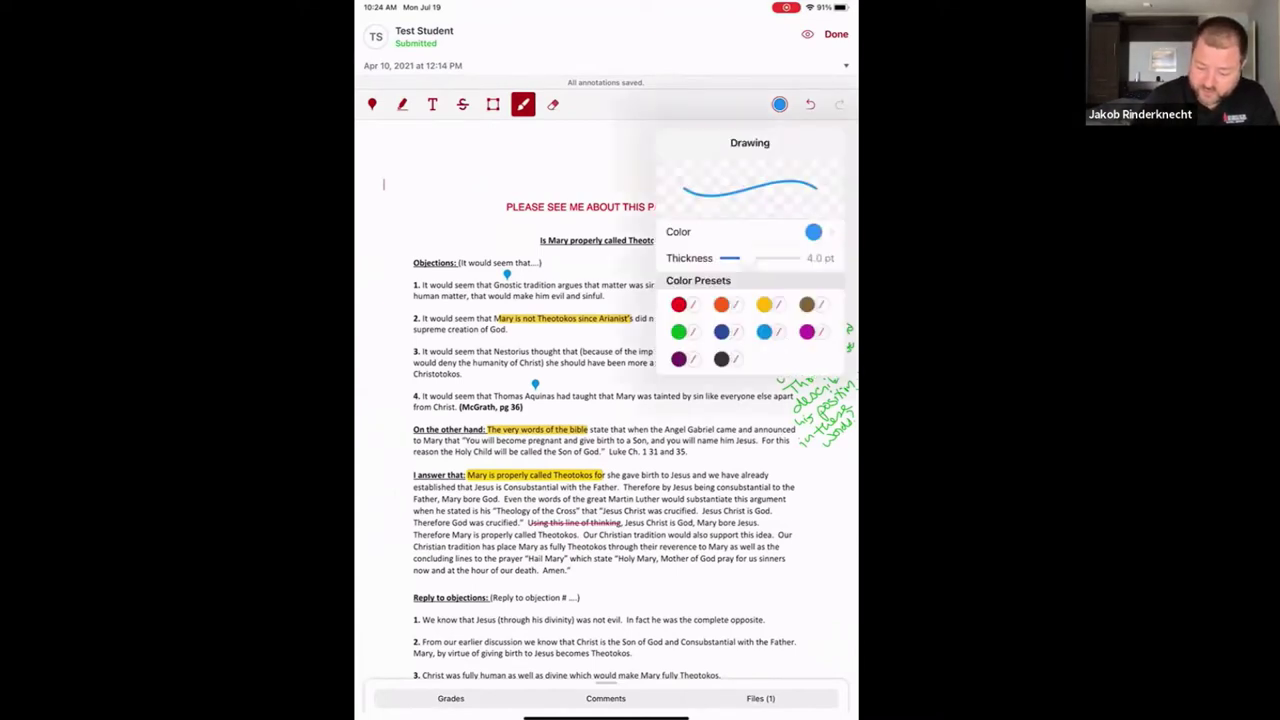
{"action": "left_click", "coordinate": [678, 331]}
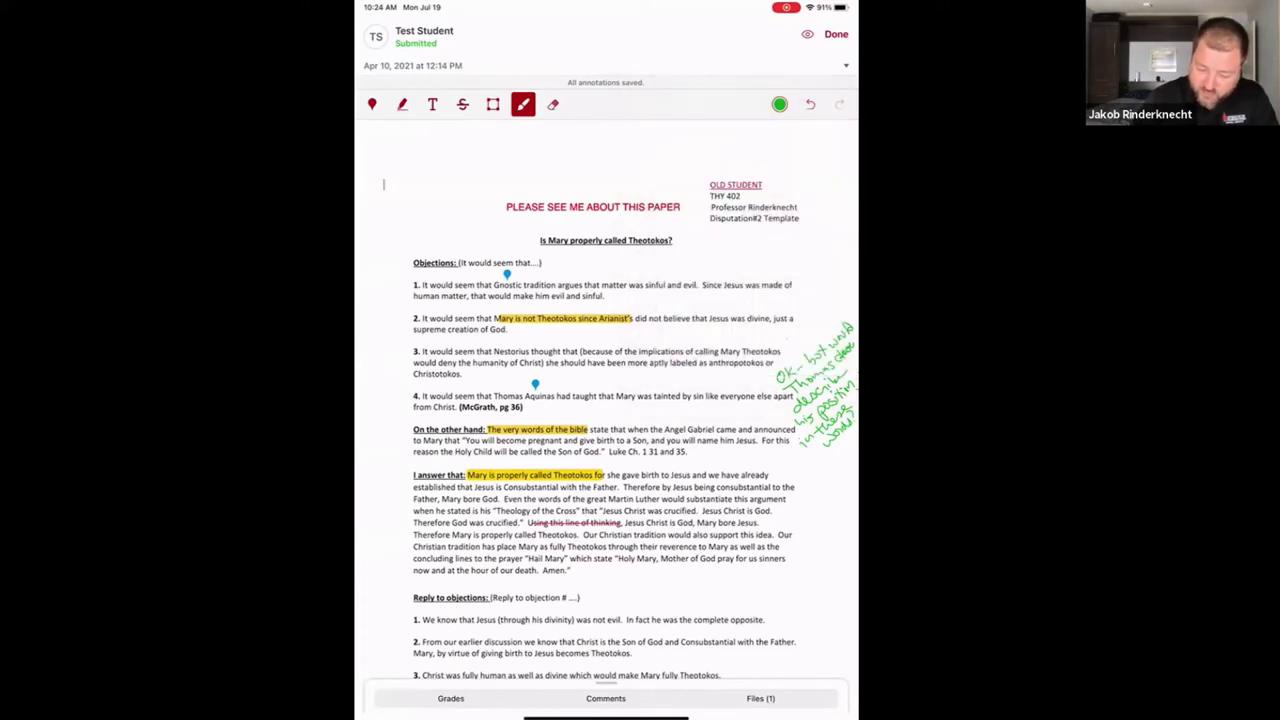
{"action": "left_click", "coordinate": [780, 104]}
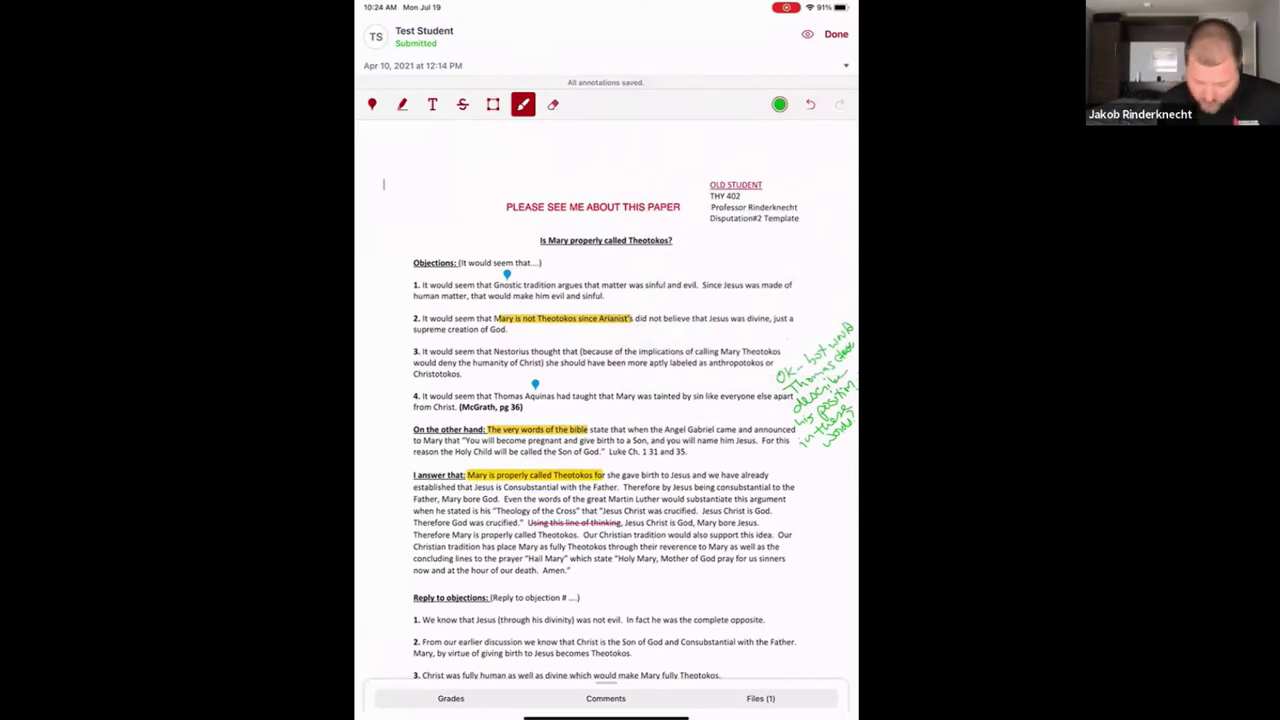
{"action": "mouse_move", "coordinate": [594, 532]}
{"action": "left_mouse_down"}
{"action": "mouse_move", "coordinate": [540, 544]}
{"action": "mouse_move", "coordinate": [596, 530]}
{"action": "left_mouse_up"}
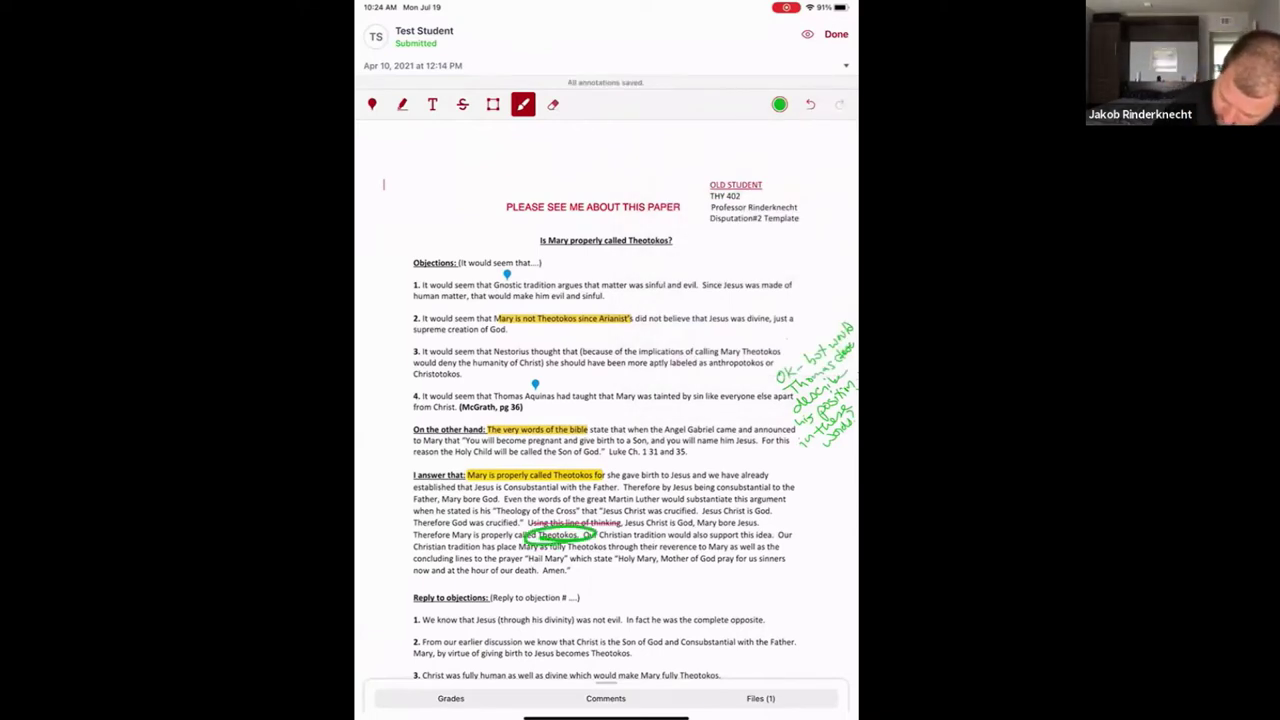
- Handwrite the note "does this need definition" in green in the margin beside the "I answer that" paragraph
{"action": "left_click_drag", "start_coordinate": [798, 518], "coordinate": [852, 478]}
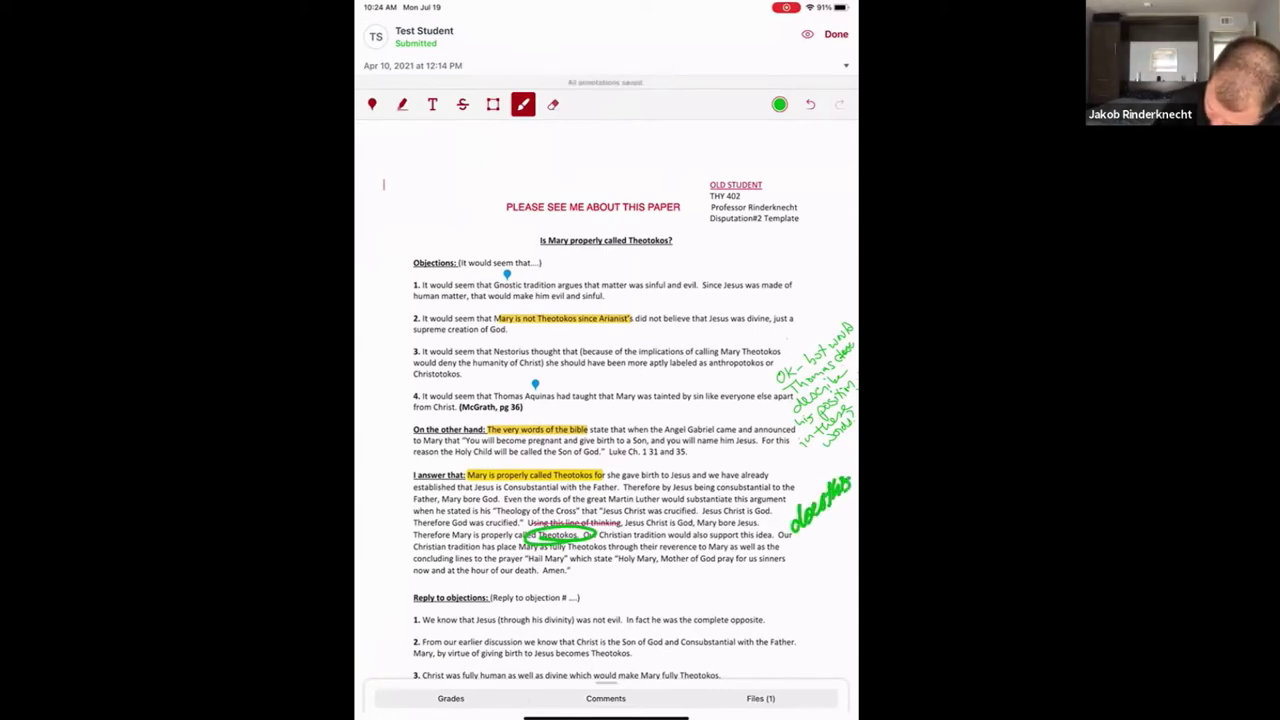
{"action": "left_click_drag", "start_coordinate": [790, 562], "coordinate": [818, 522]}
{"action": "mouse_move", "coordinate": [794, 590]}
{"action": "left_mouse_down"}
{"action": "mouse_move", "coordinate": [808, 562]}
{"action": "mouse_move", "coordinate": [824, 554]}
{"action": "mouse_move", "coordinate": [824, 574]}
{"action": "mouse_move", "coordinate": [848, 544]}
{"action": "left_mouse_up"}
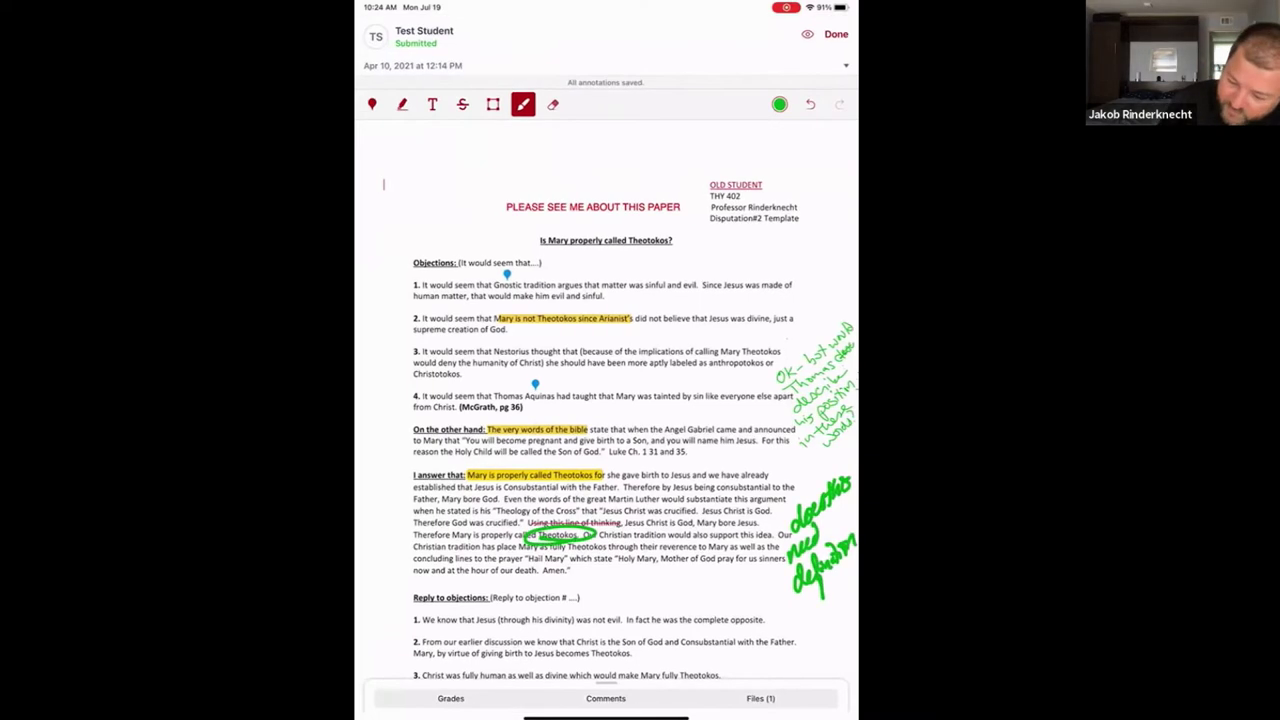
- Reduce the green drawing thickness to 0.1 pt and erase the handwritten margin note beside "I answer that"
{"action": "left_click", "coordinate": [779, 104]}
{"action": "left_click_drag", "start_coordinate": [748, 258], "coordinate": [726, 258]}
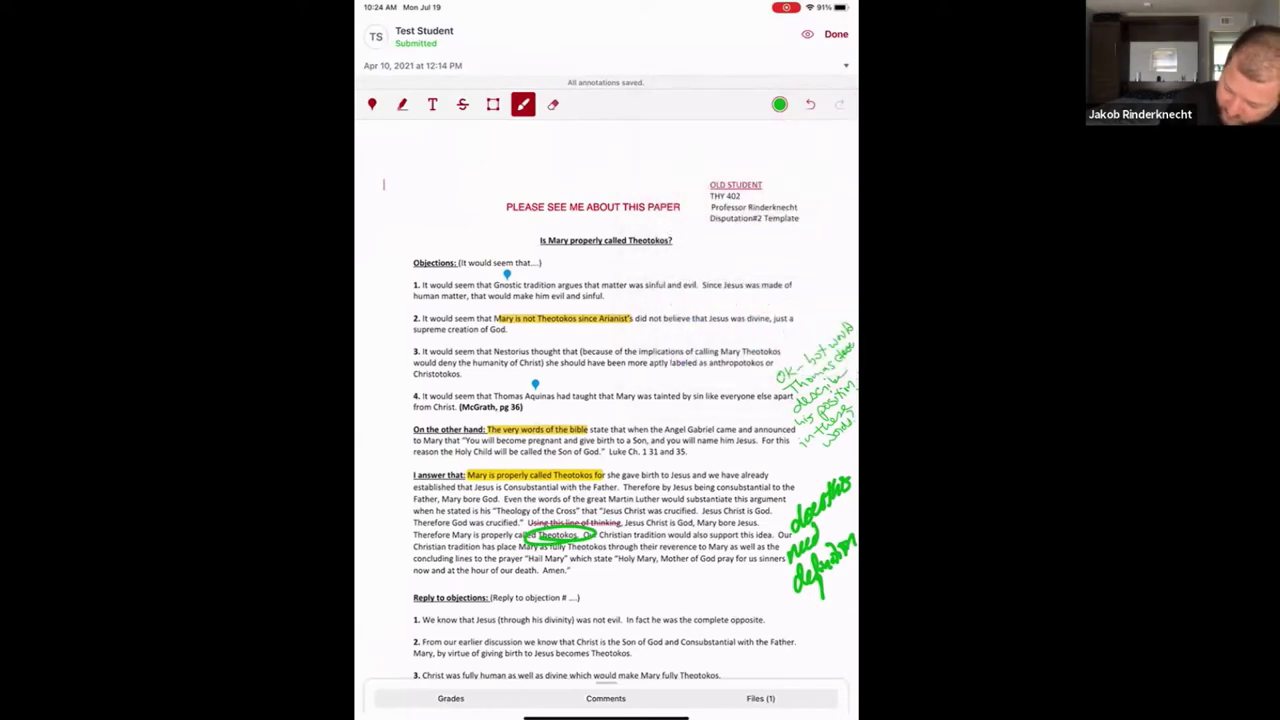
{"action": "left_click", "coordinate": [553, 104]}
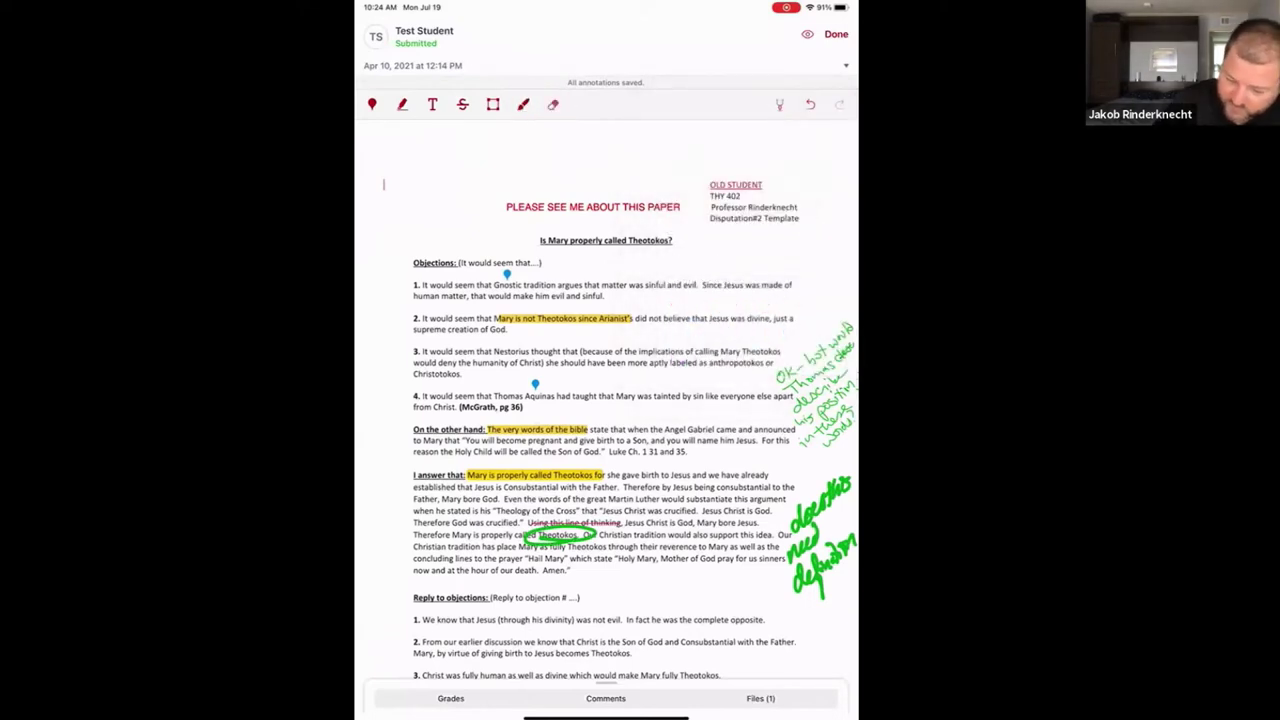
{"action": "mouse_move", "coordinate": [792, 505]}
{"action": "left_mouse_down"}
{"action": "mouse_move", "coordinate": [798, 580]}
{"action": "mouse_move", "coordinate": [826, 560]}
{"action": "mouse_move", "coordinate": [833, 571]}
{"action": "mouse_move", "coordinate": [847, 543]}
{"action": "left_mouse_up"}
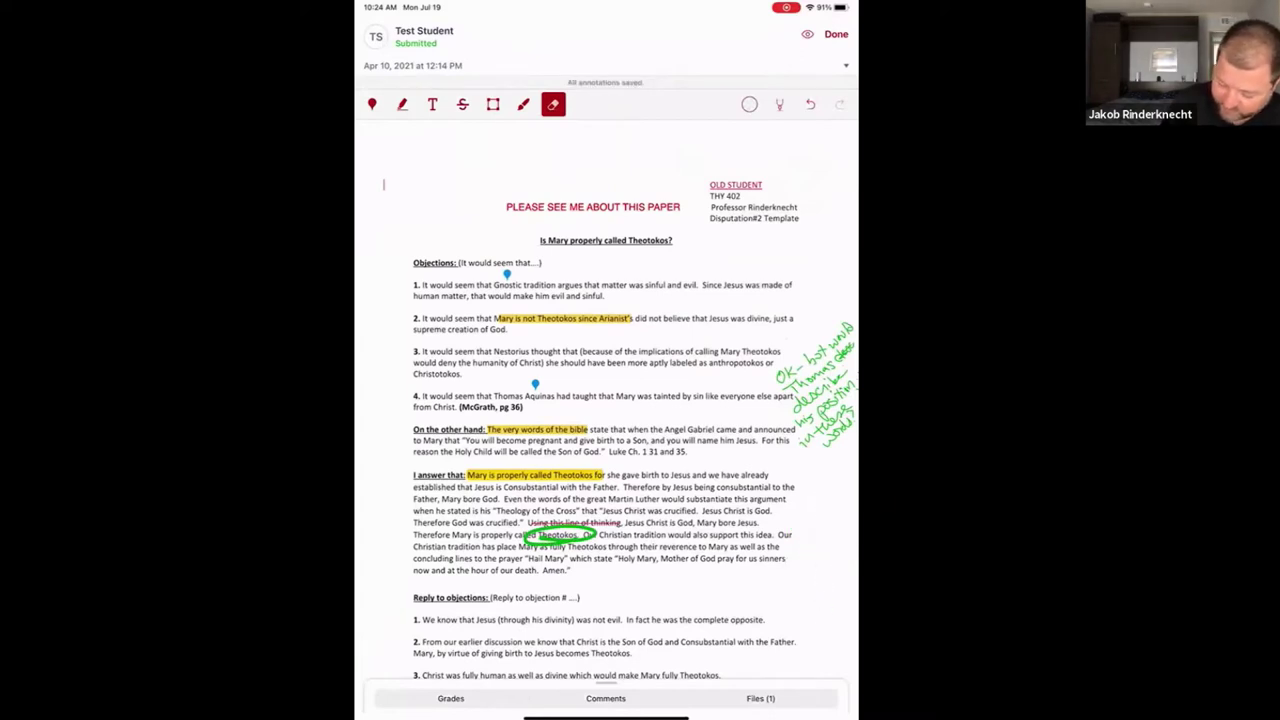
- Adjust the line thickness of the green drawing tool
{"action": "left_click", "coordinate": [523, 104]}
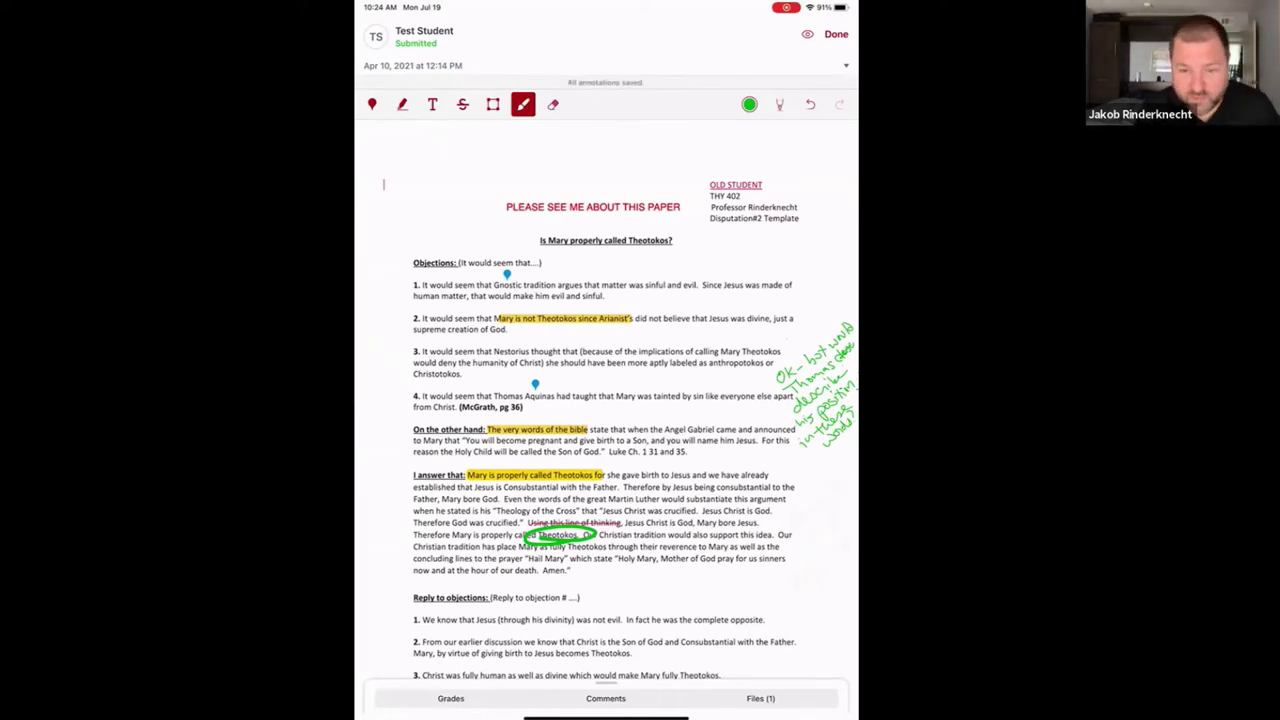
{"action": "left_click", "coordinate": [749, 104]}
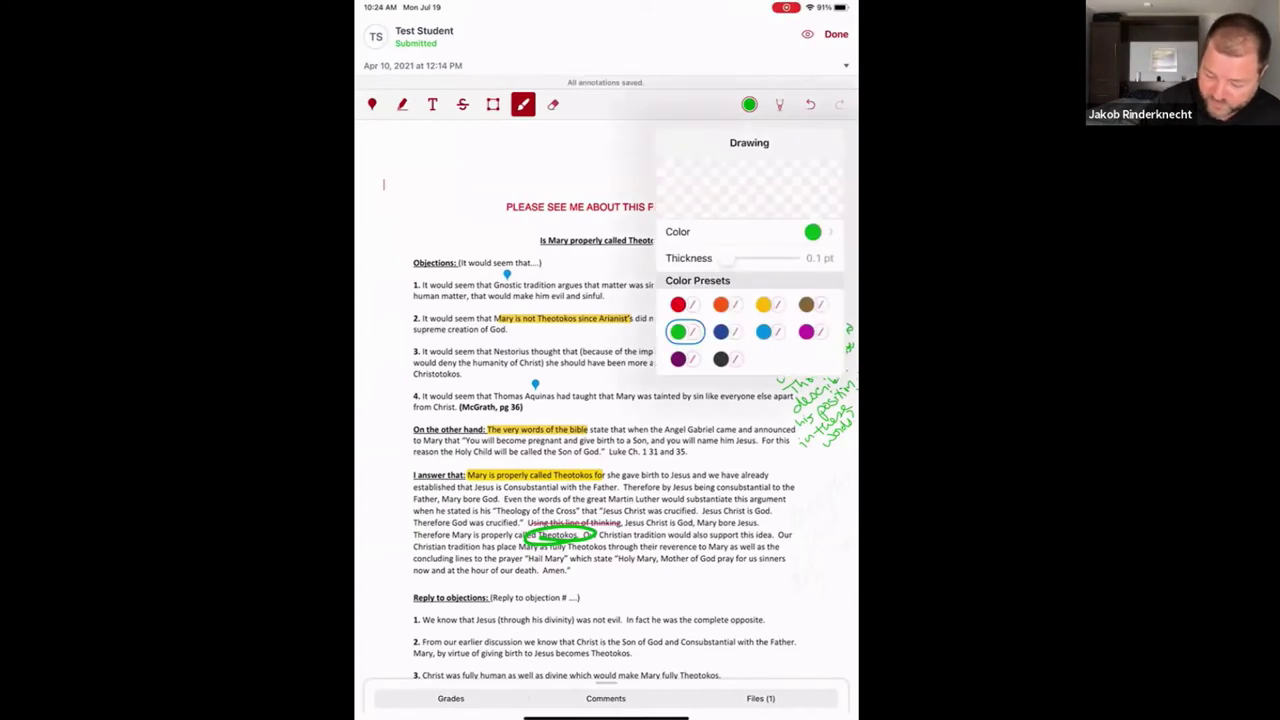
{"action": "left_click_drag", "start_coordinate": [735, 258], "coordinate": [724, 258]}
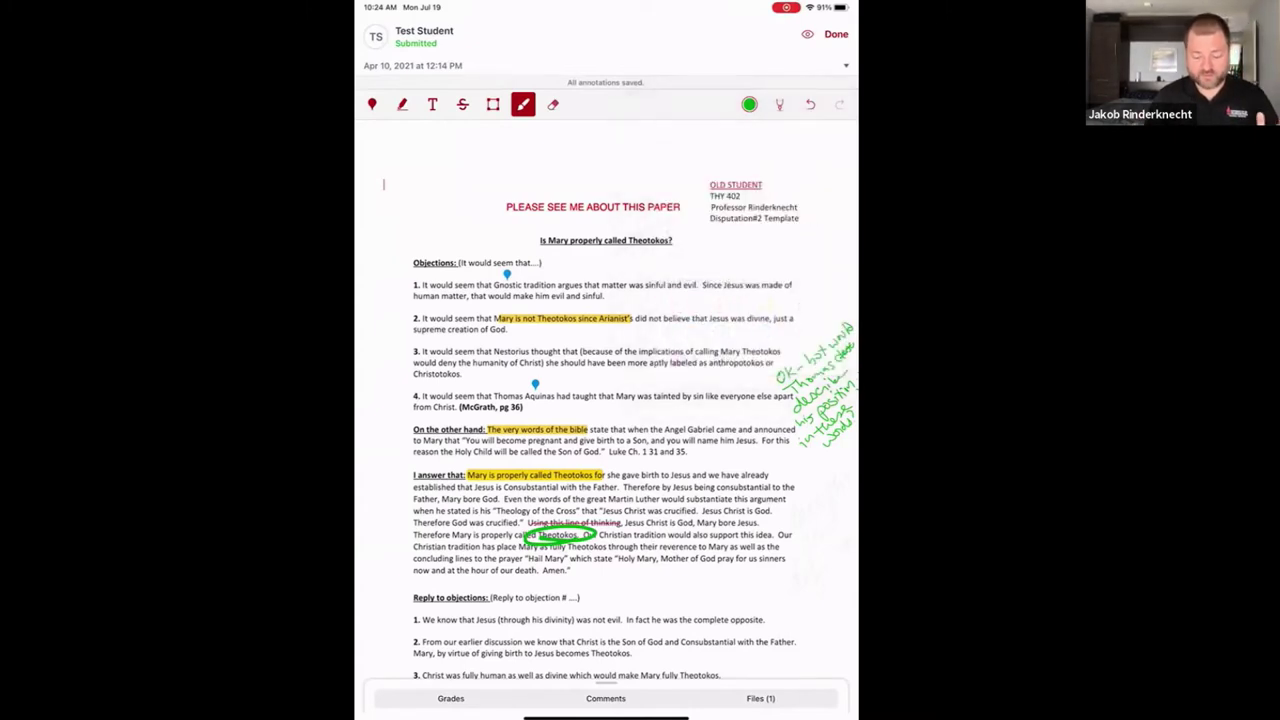
- Clear the rubric scores for Presentation, Description of Sources and both Comprehensiveness of Sources criteria
{"action": "left_click", "coordinate": [450, 698]}
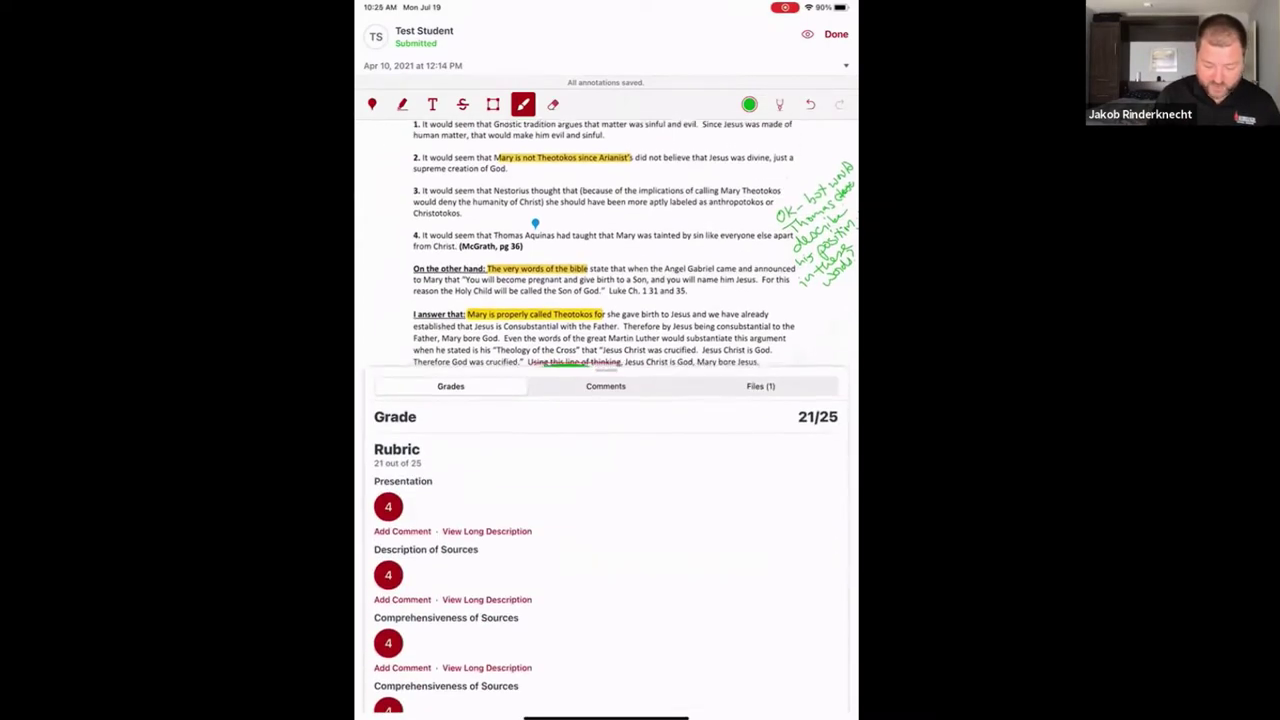
{"action": "left_click", "coordinate": [388, 506]}
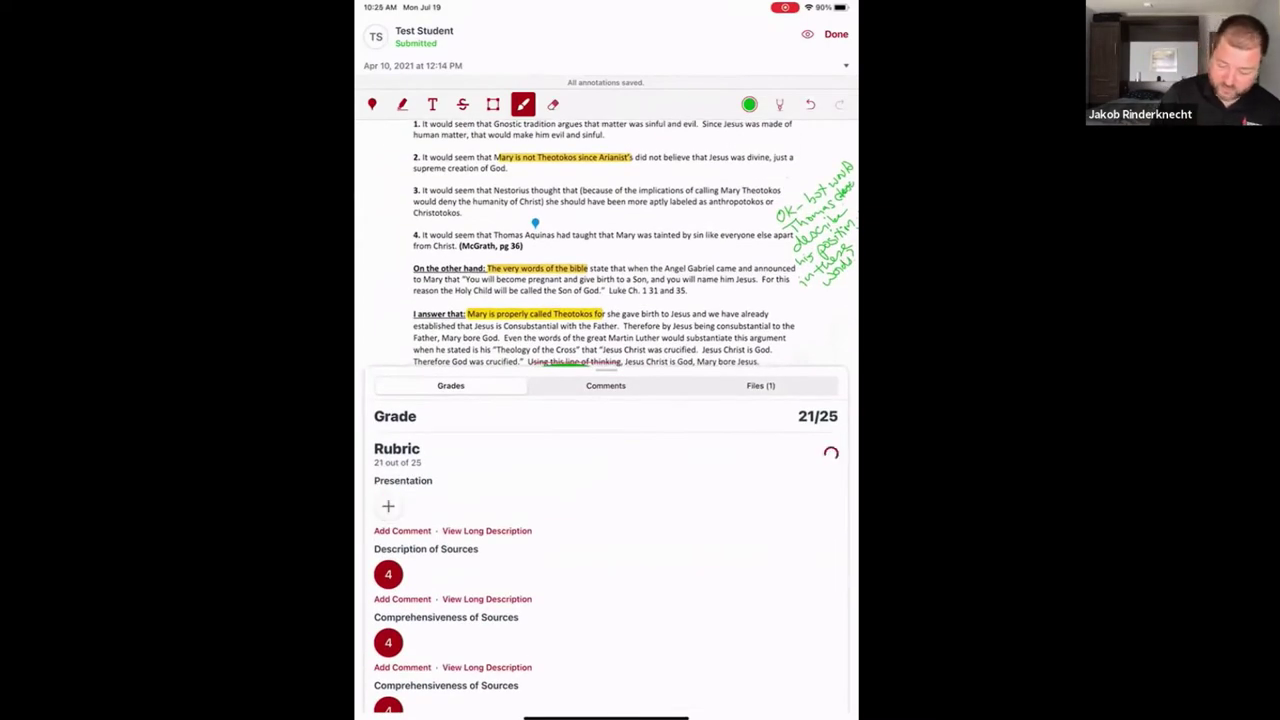
{"action": "left_click", "coordinate": [388, 574]}
{"action": "left_click", "coordinate": [388, 642]}
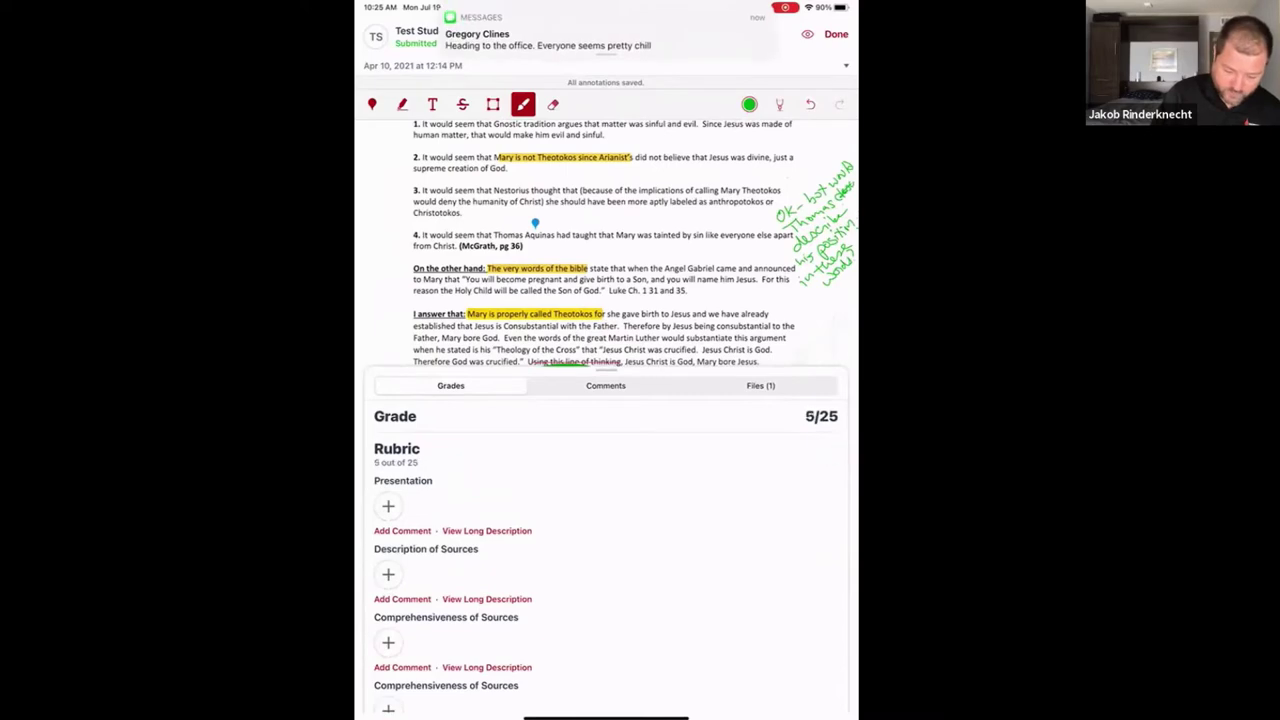
- Set custom rubric scores of 4 for Presentation and 5 for Description of Sources
{"action": "type", "text": "4"}
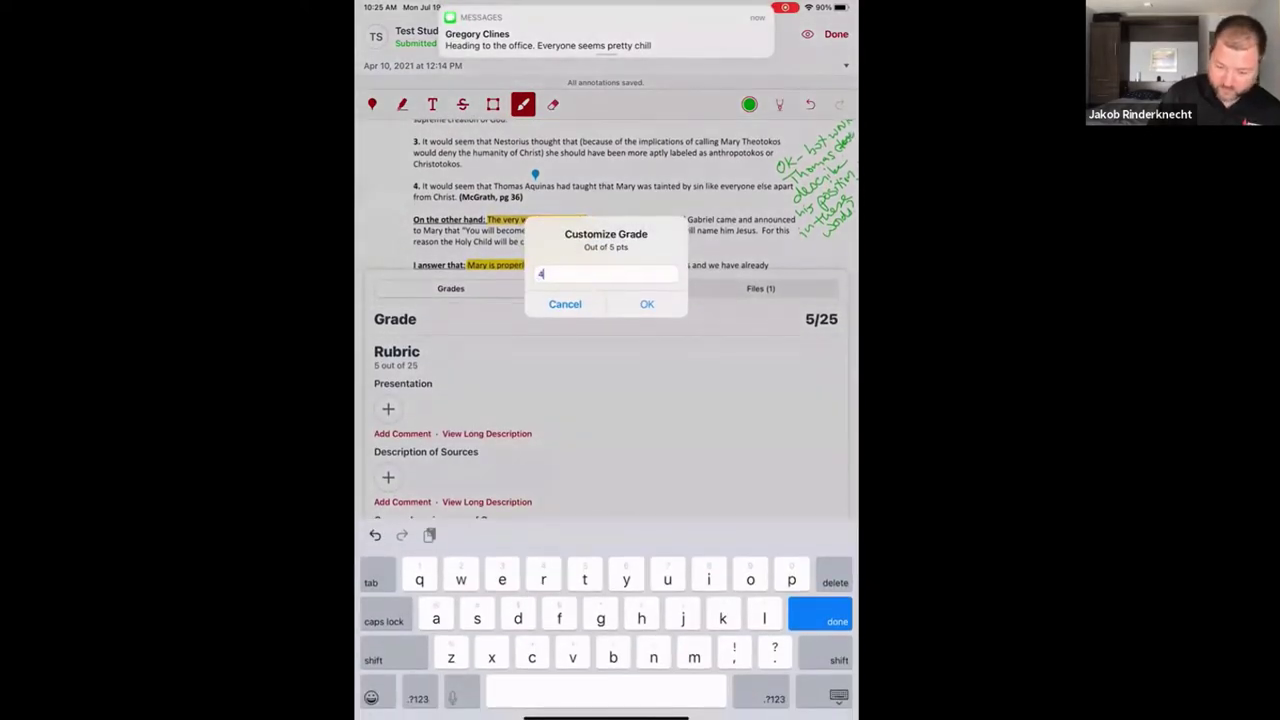
{"action": "left_click", "coordinate": [647, 304]}
{"action": "left_click", "coordinate": [388, 574]}
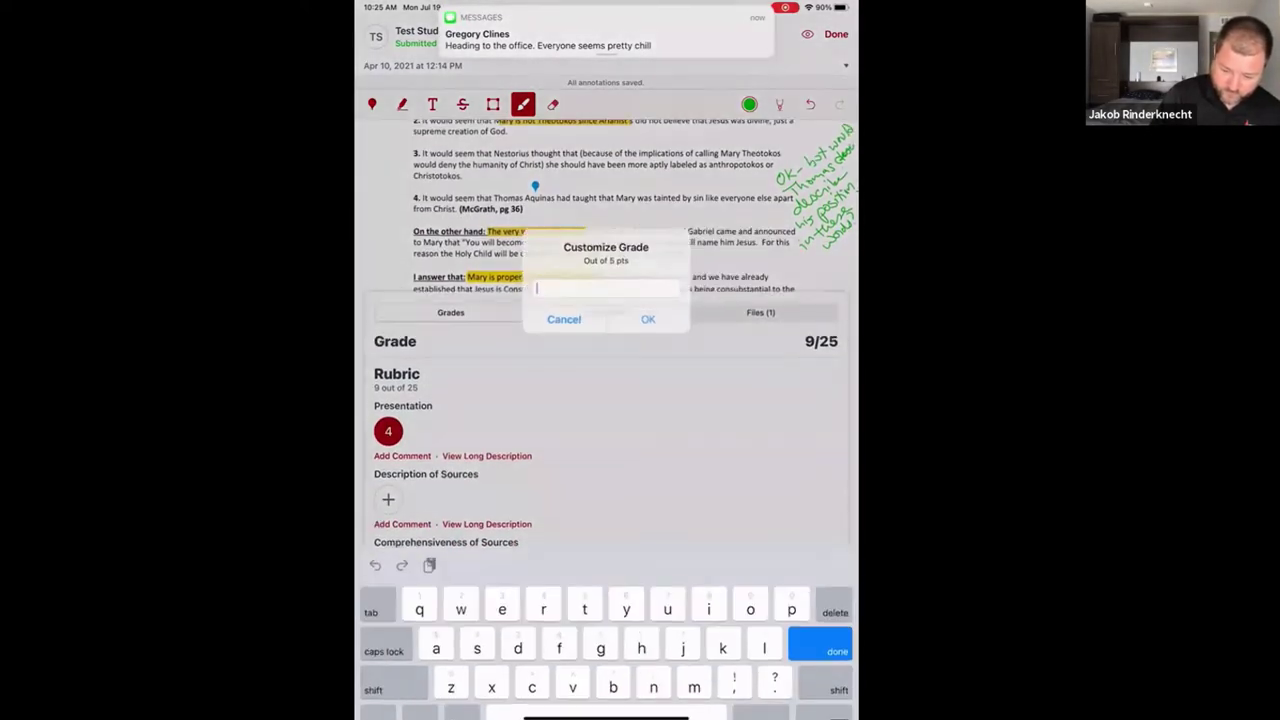
{"action": "type", "text": "5"}
{"action": "left_click", "coordinate": [647, 304]}
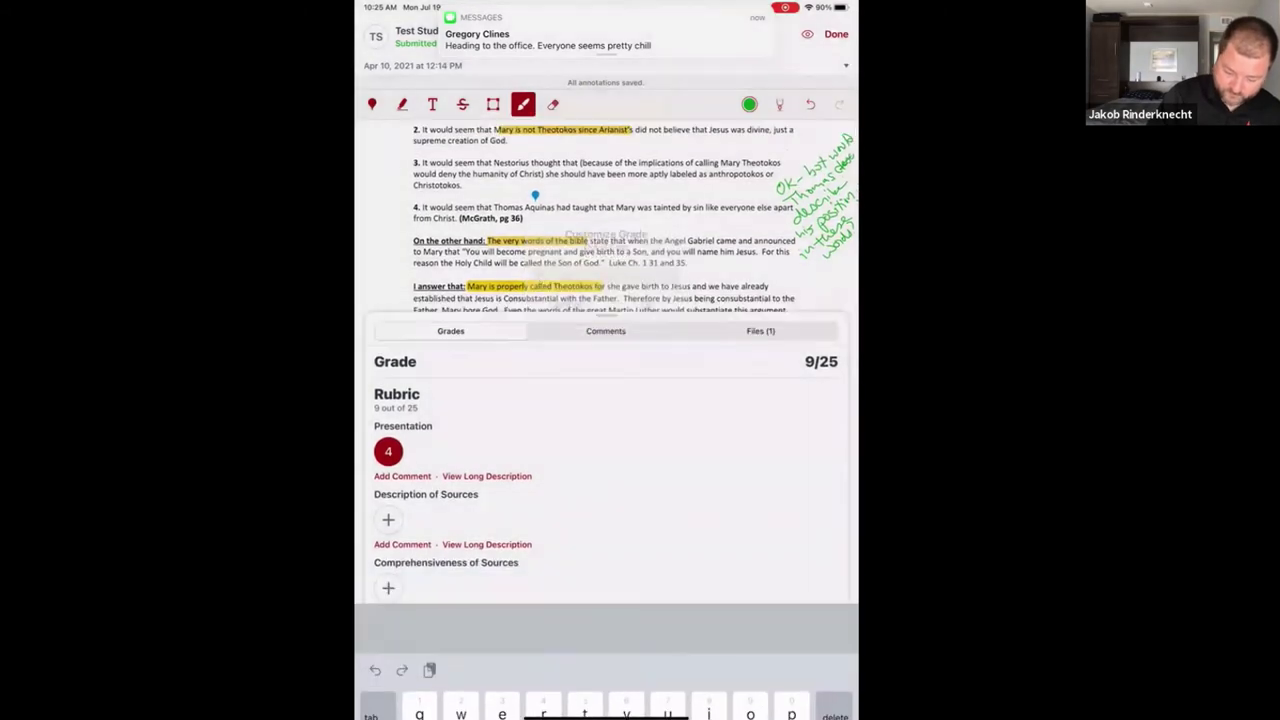
- Score the first Comprehensiveness of Sources criterion 3 and the second one 5, and collapse the grading section
{"action": "left_click", "coordinate": [388, 637]}
{"action": "type", "text": "3"}
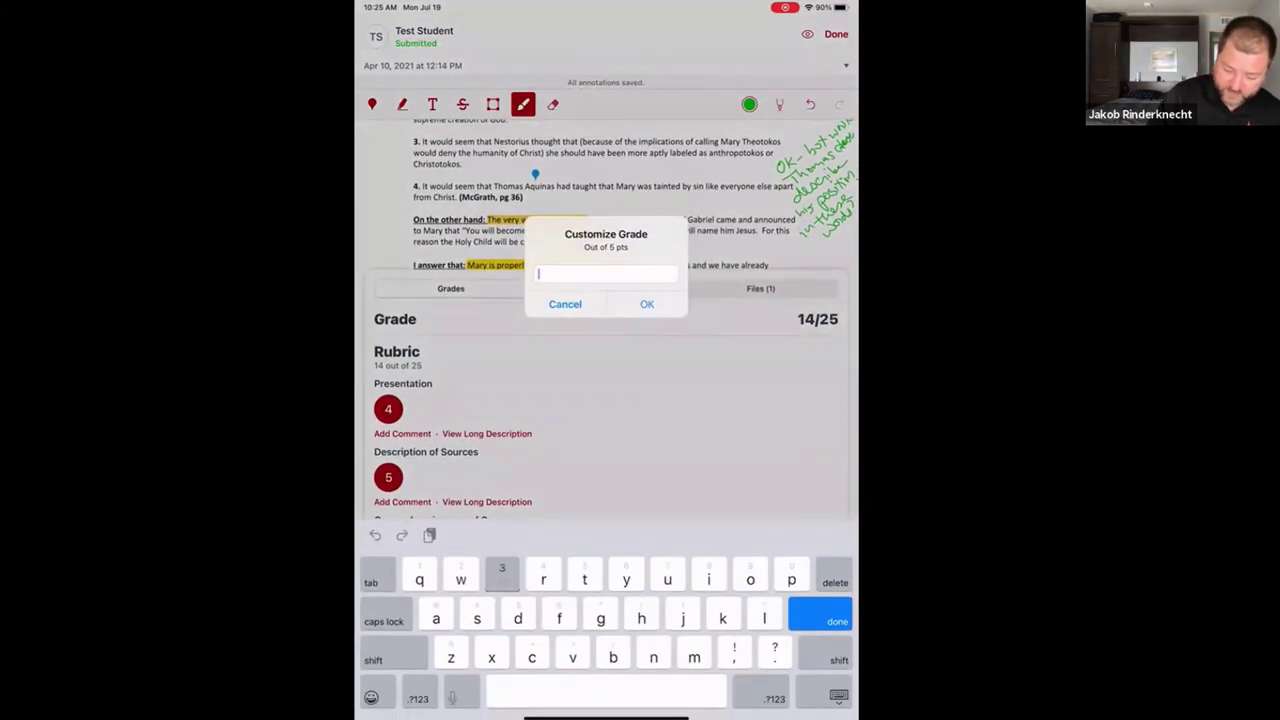
{"action": "left_click", "coordinate": [647, 304]}
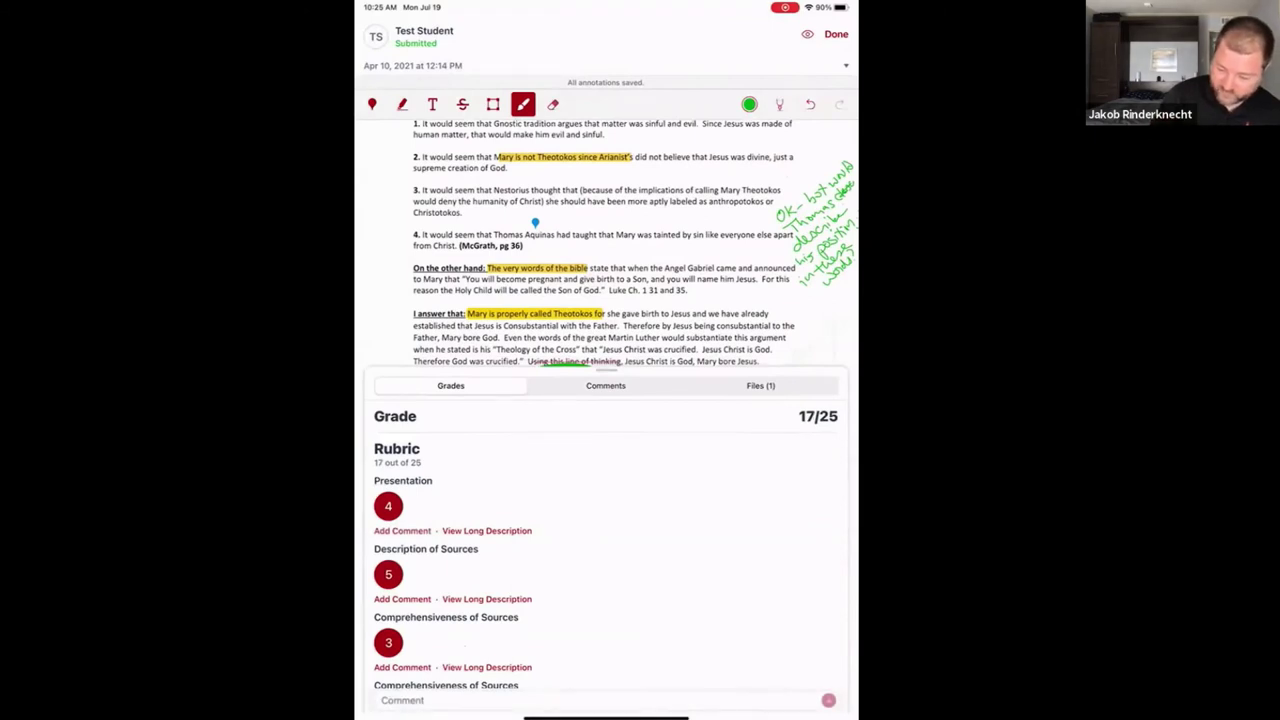
{"action": "scroll", "coordinate": [605, 540], "scroll_direction": "down", "scroll_amount": 3}
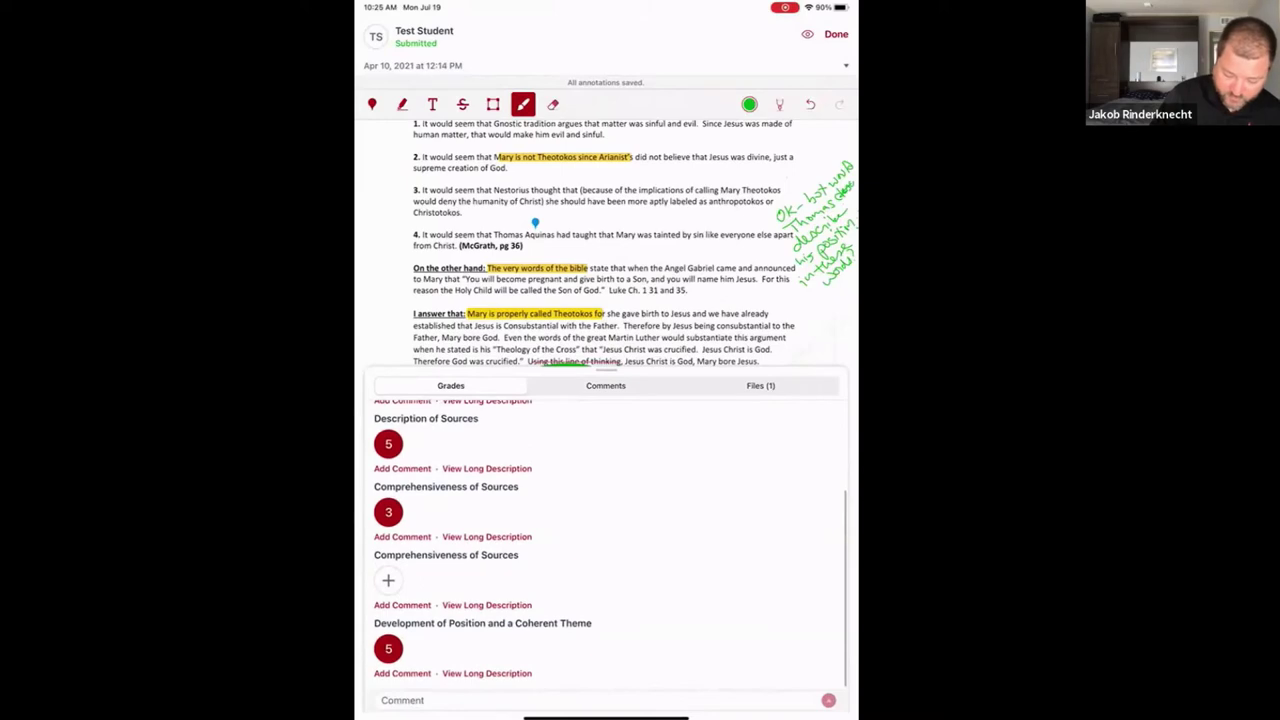
{"action": "left_click", "coordinate": [388, 580]}
{"action": "type", "text": "5"}
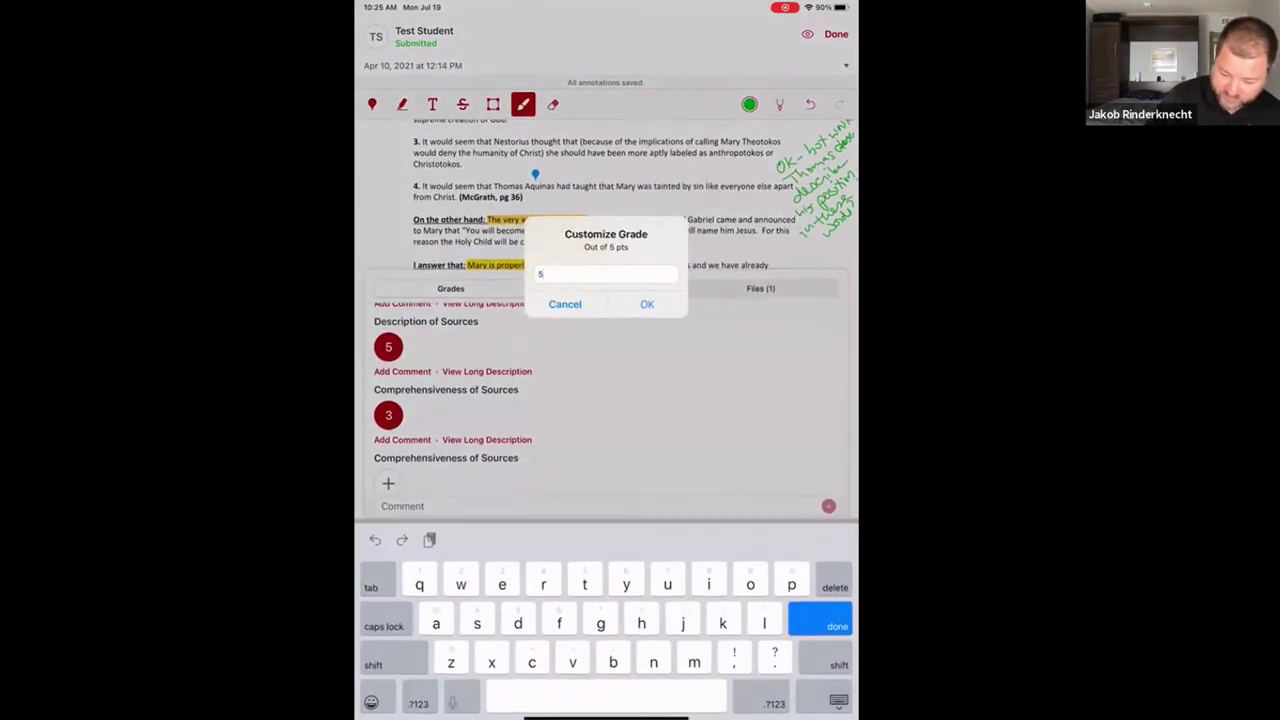
{"action": "left_click", "coordinate": [646, 303]}
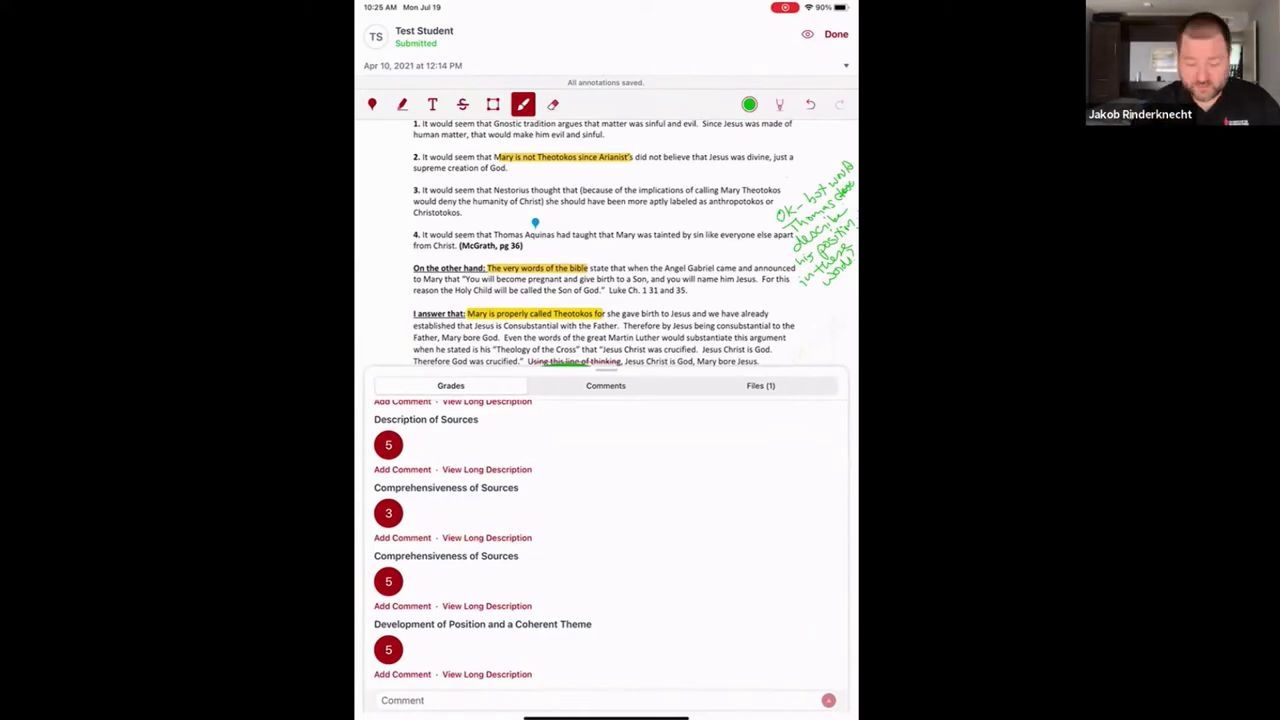
{"action": "left_click_drag", "start_coordinate": [606, 370], "coordinate": [606, 690]}
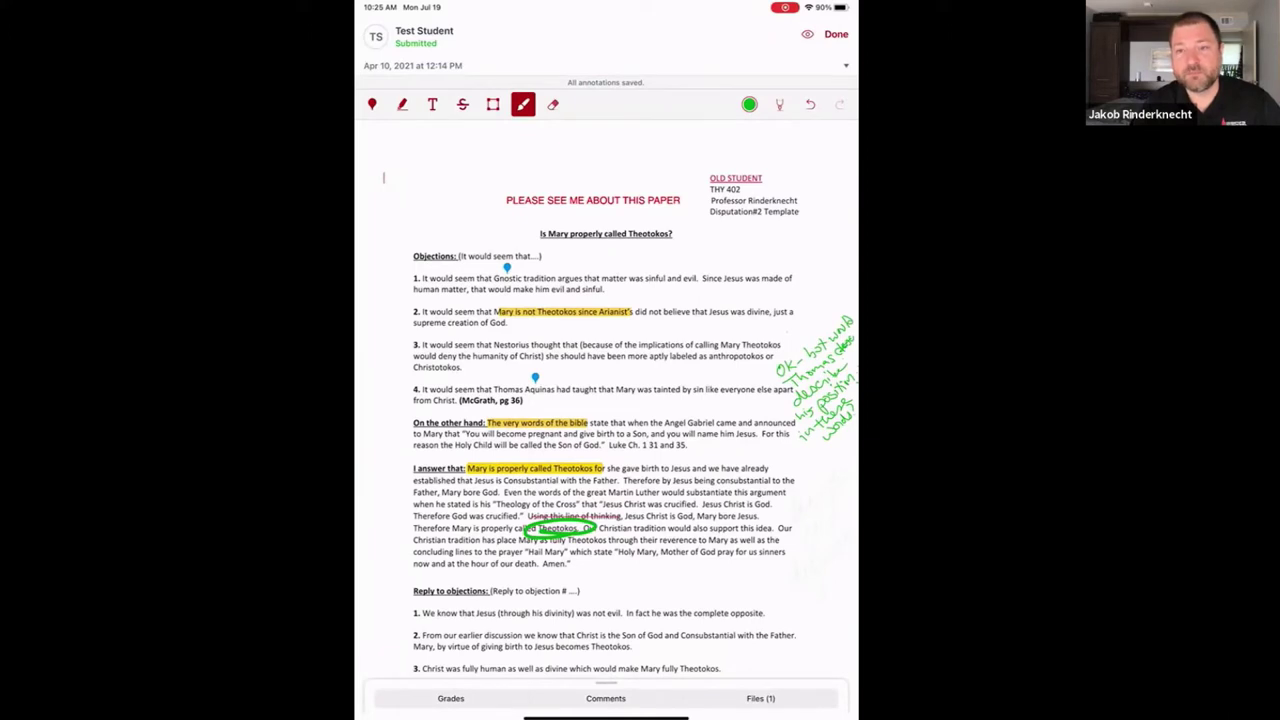
- Leave the Disputation submission and open the Syllabus Quiz submission that needs grading
{"action": "left_click", "coordinate": [836, 34]}
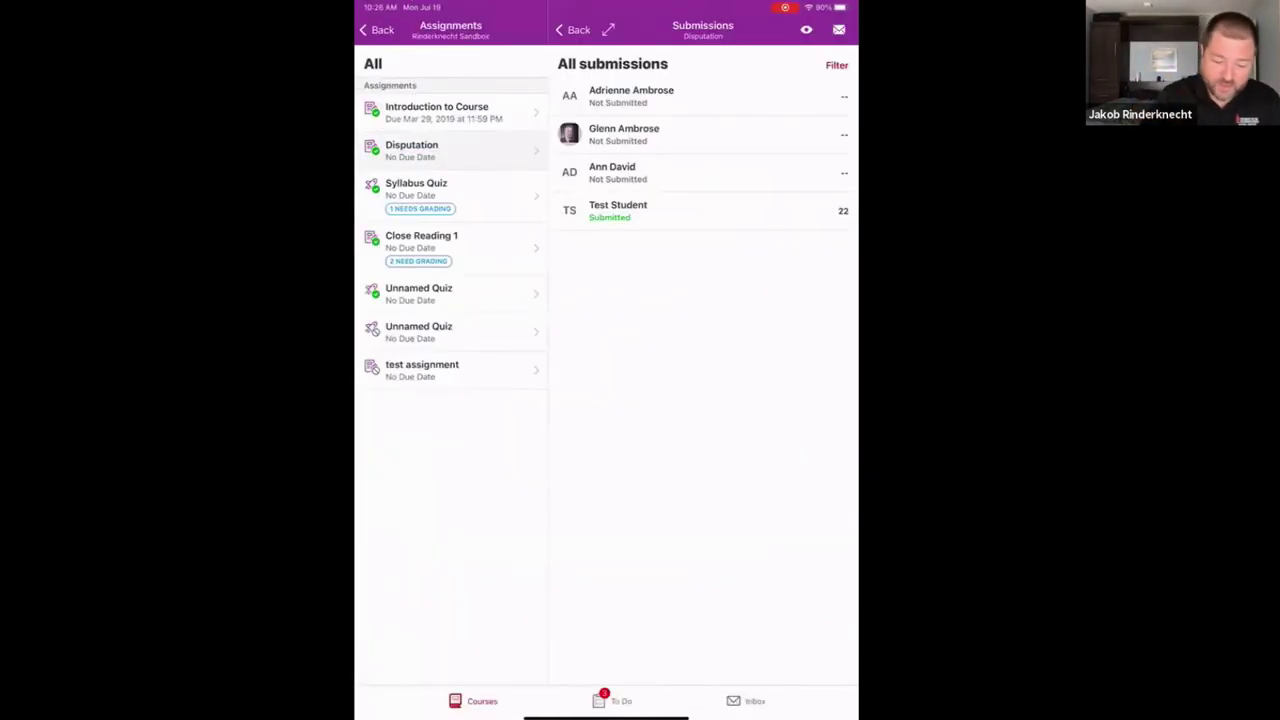
{"action": "left_click", "coordinate": [430, 192]}
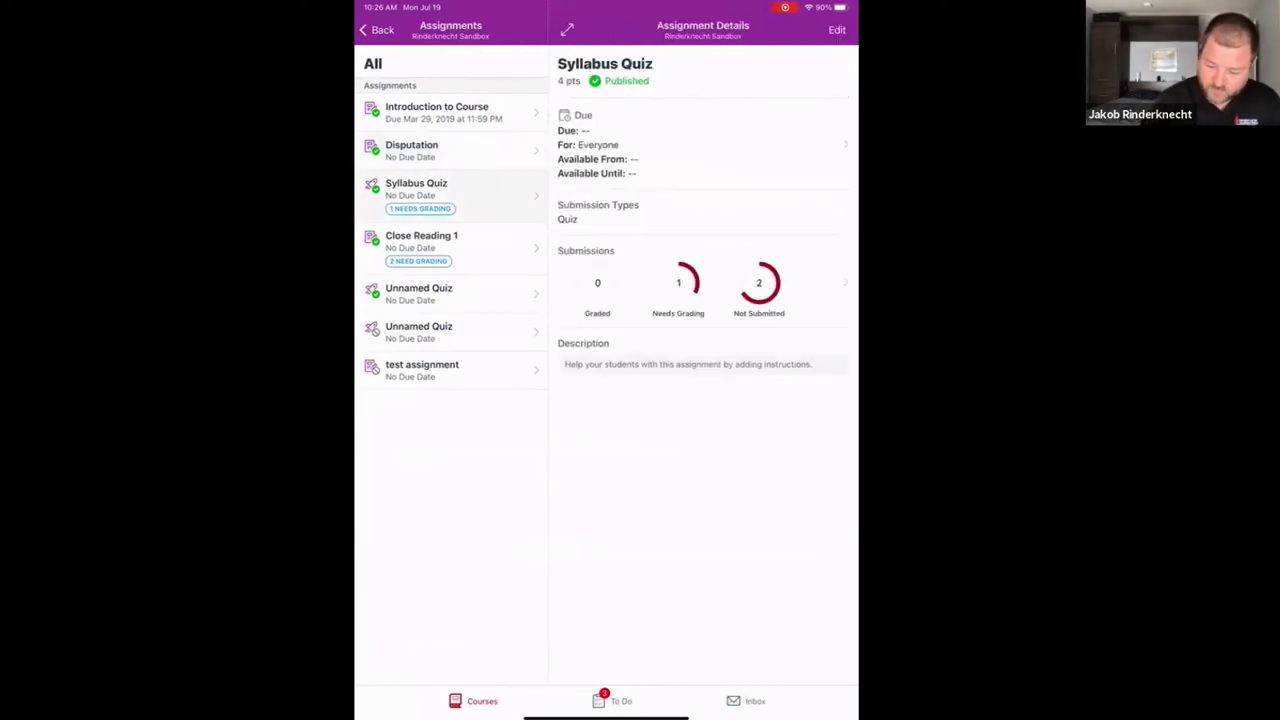
{"action": "left_click", "coordinate": [700, 282]}
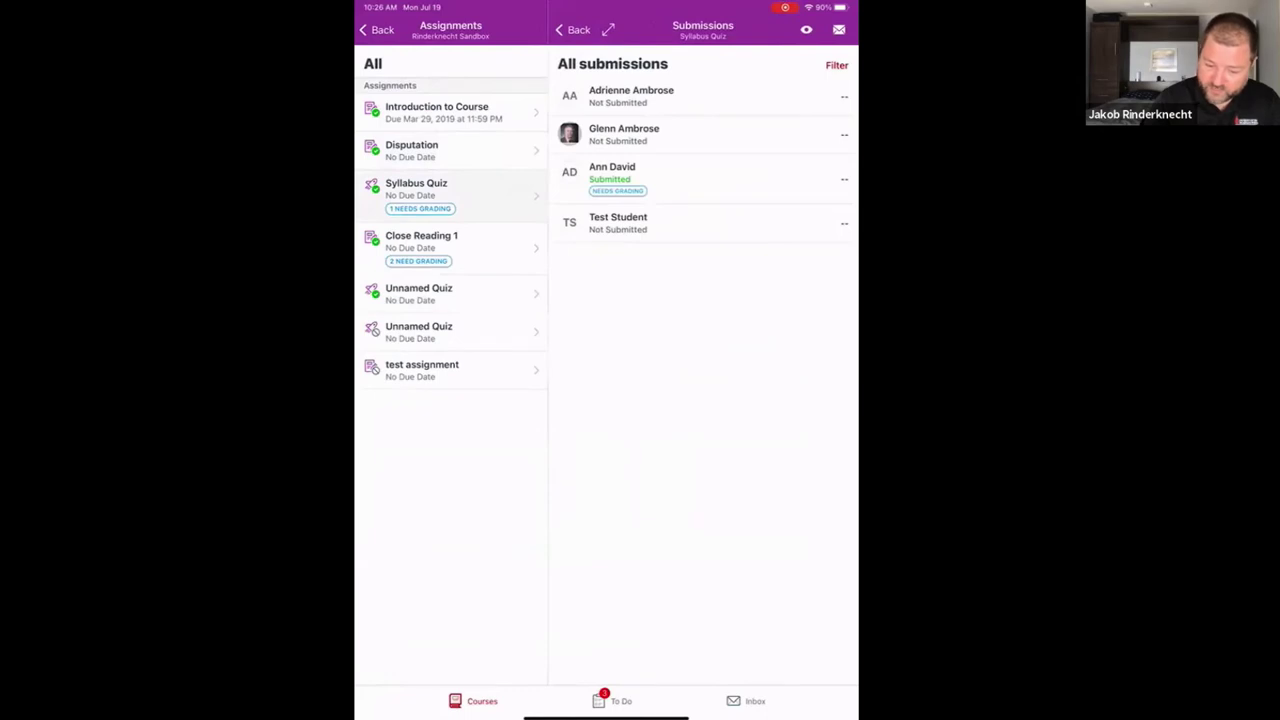
{"action": "left_click", "coordinate": [612, 175]}
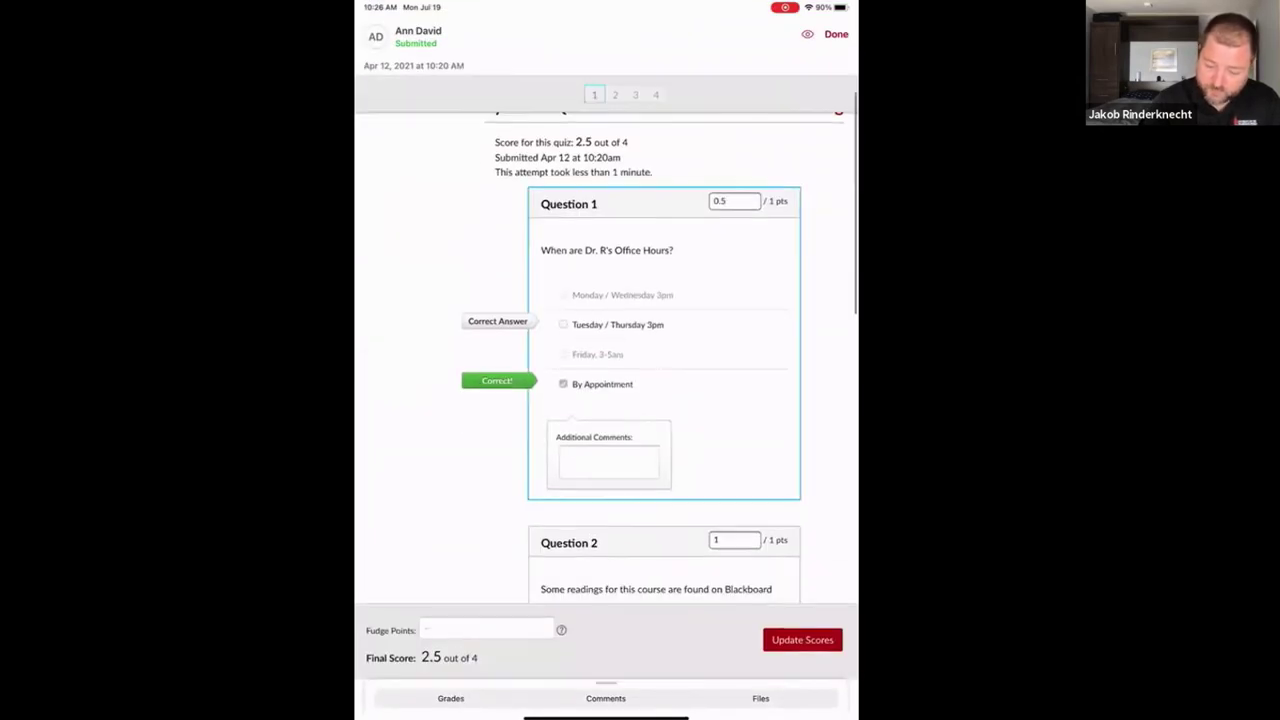
- Set the score for Question 2 of the Syllabus Quiz submission to .75
{"action": "left_click", "coordinate": [734, 201]}
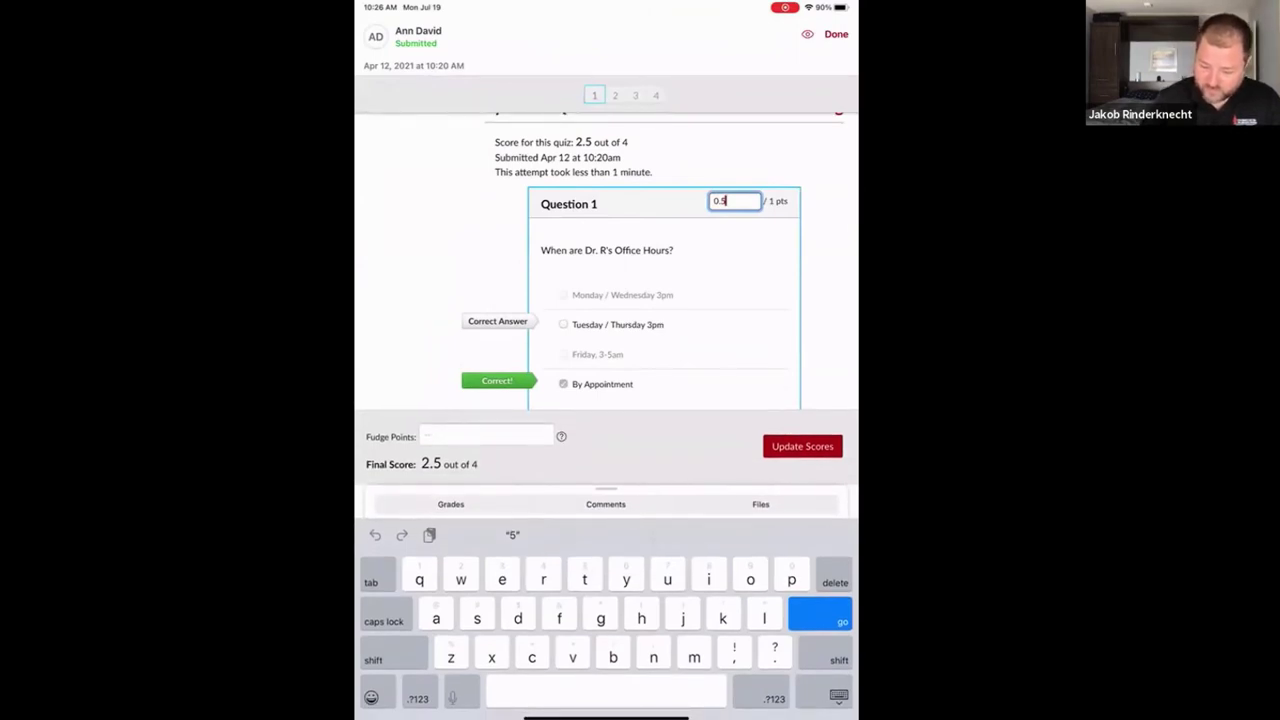
{"action": "scroll", "coordinate": [606, 280], "scroll_direction": "down", "scroll_amount": 5}
{"action": "scroll", "coordinate": [606, 260], "scroll_direction": "up", "scroll_amount": 5}
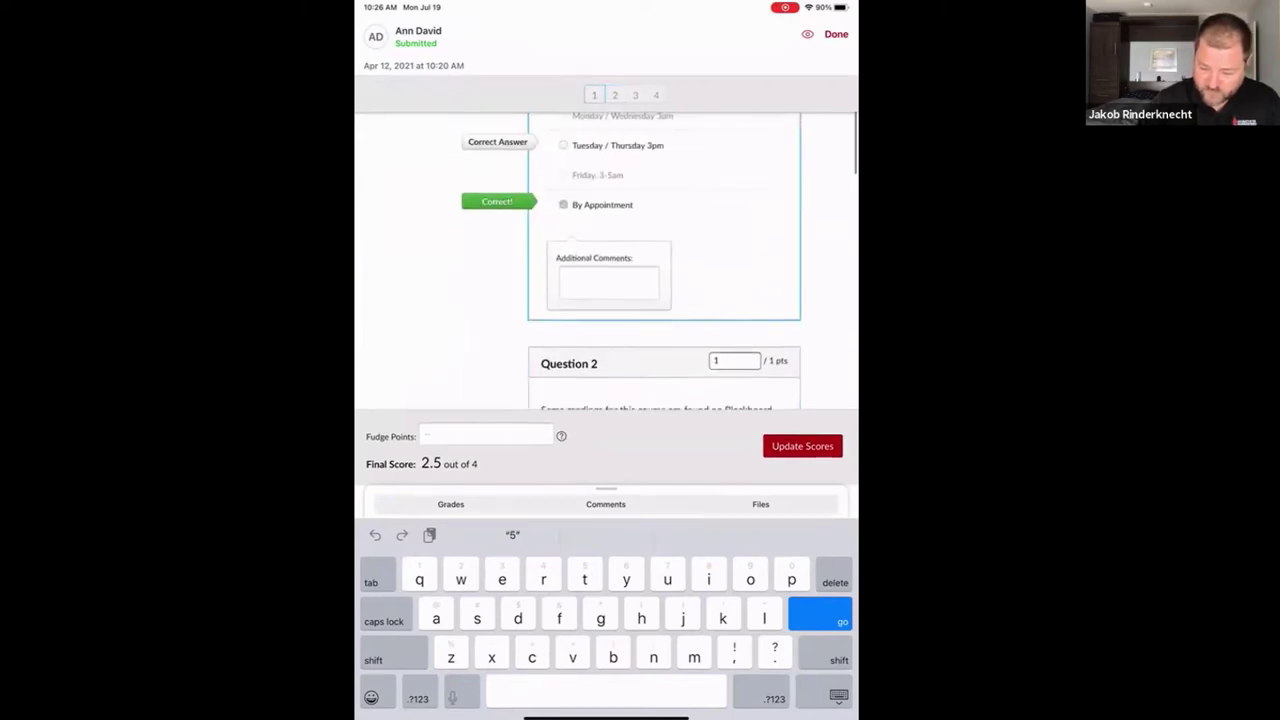
{"action": "scroll", "coordinate": [606, 260], "scroll_direction": "down", "scroll_amount": 3}
{"action": "left_click", "coordinate": [735, 378]}
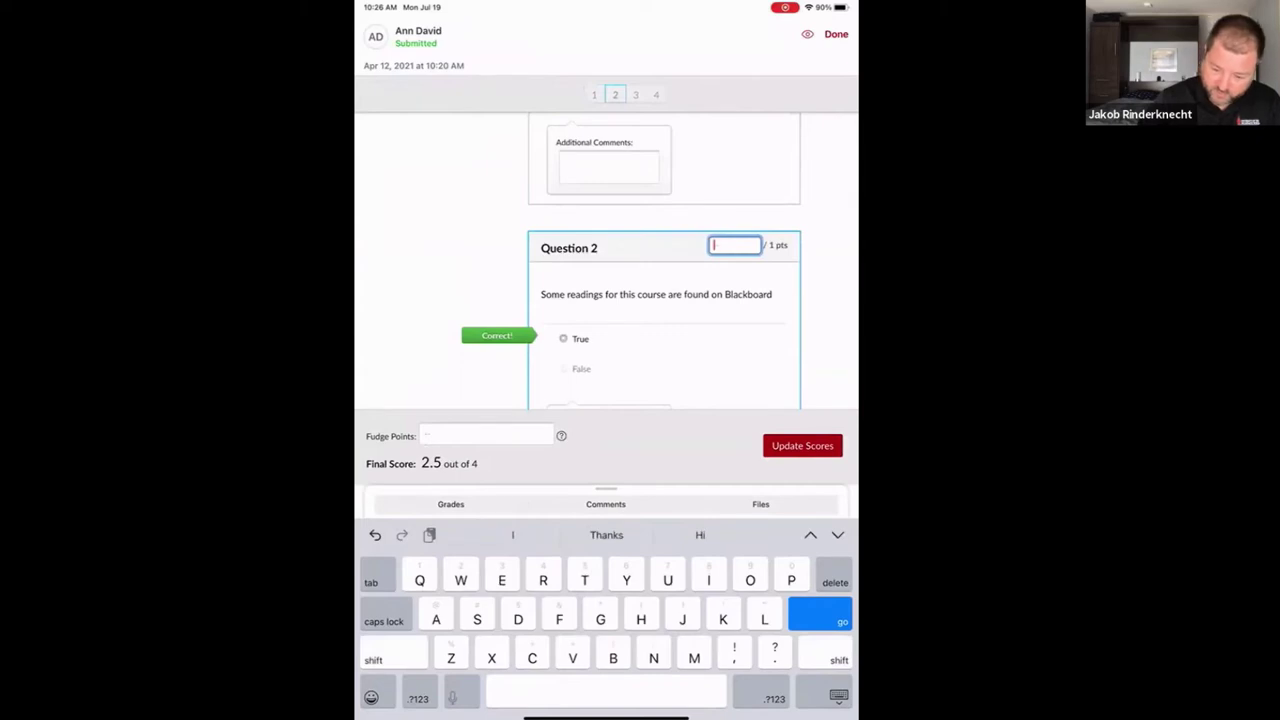
{"action": "type", "text": "ut"}
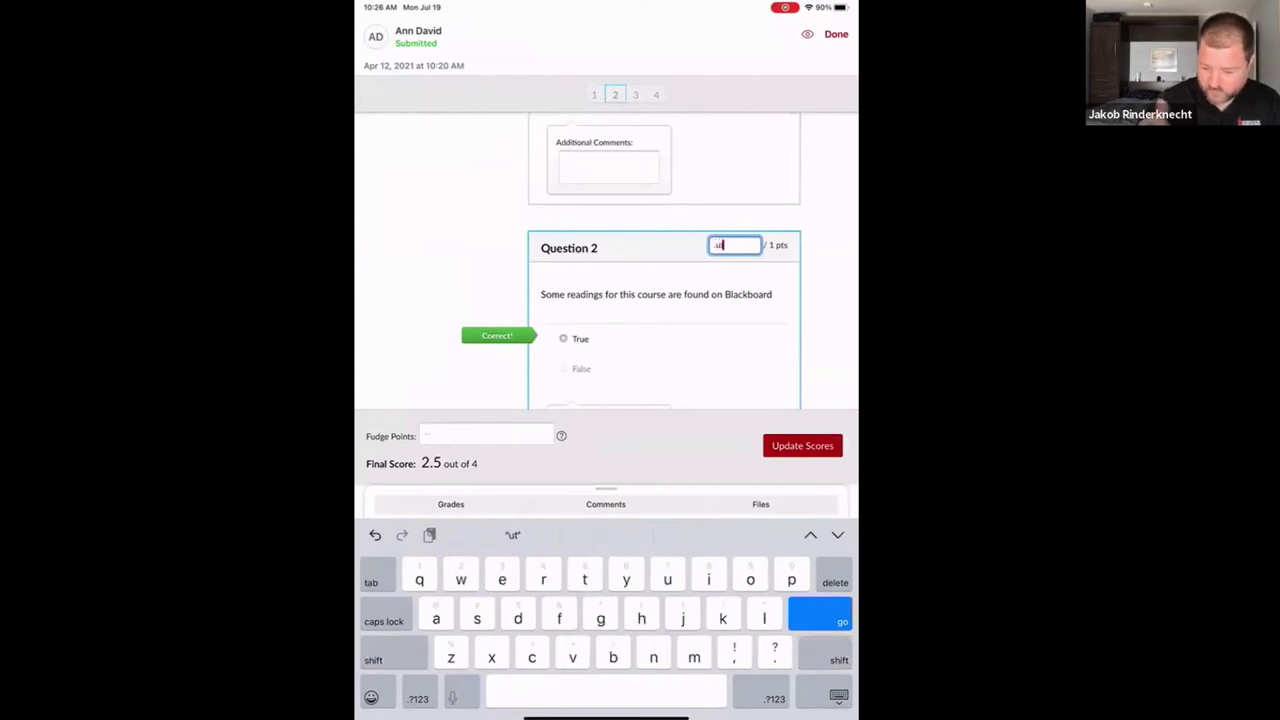
{"action": "key", "text": "BackSpace"}
{"action": "type", "text": "75"}
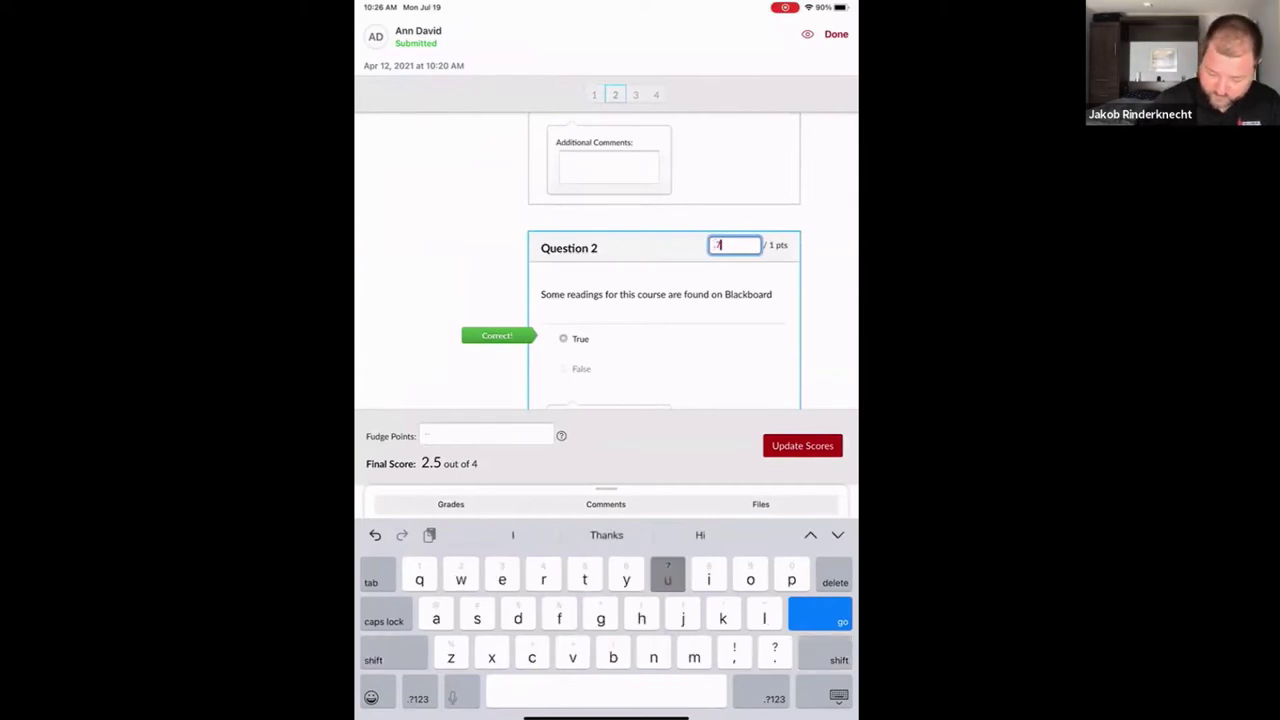
{"action": "key", "text": "Return"}
{"action": "key", "text": "Return"}
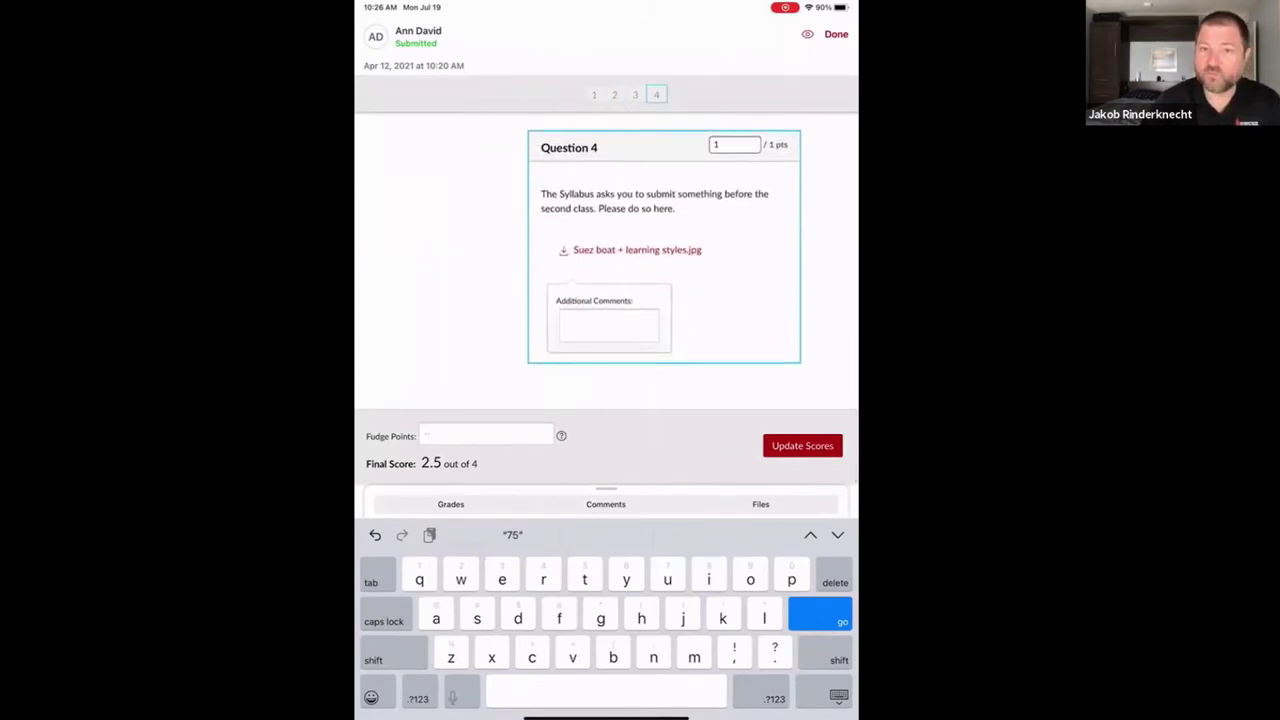
- View the Question 4 attachment "Suez boat + learning styles.jpg", close it and return to the start of the quiz results
{"action": "left_click", "coordinate": [637, 250]}
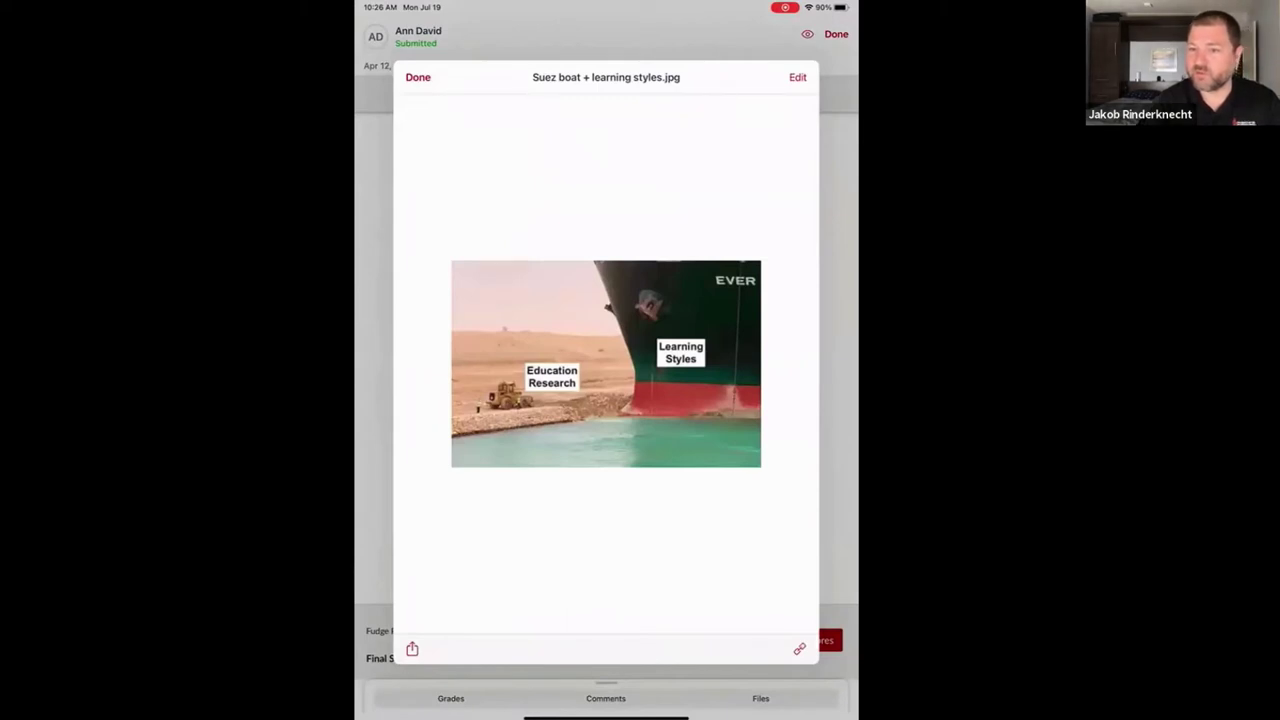
{"action": "left_click", "coordinate": [418, 77]}
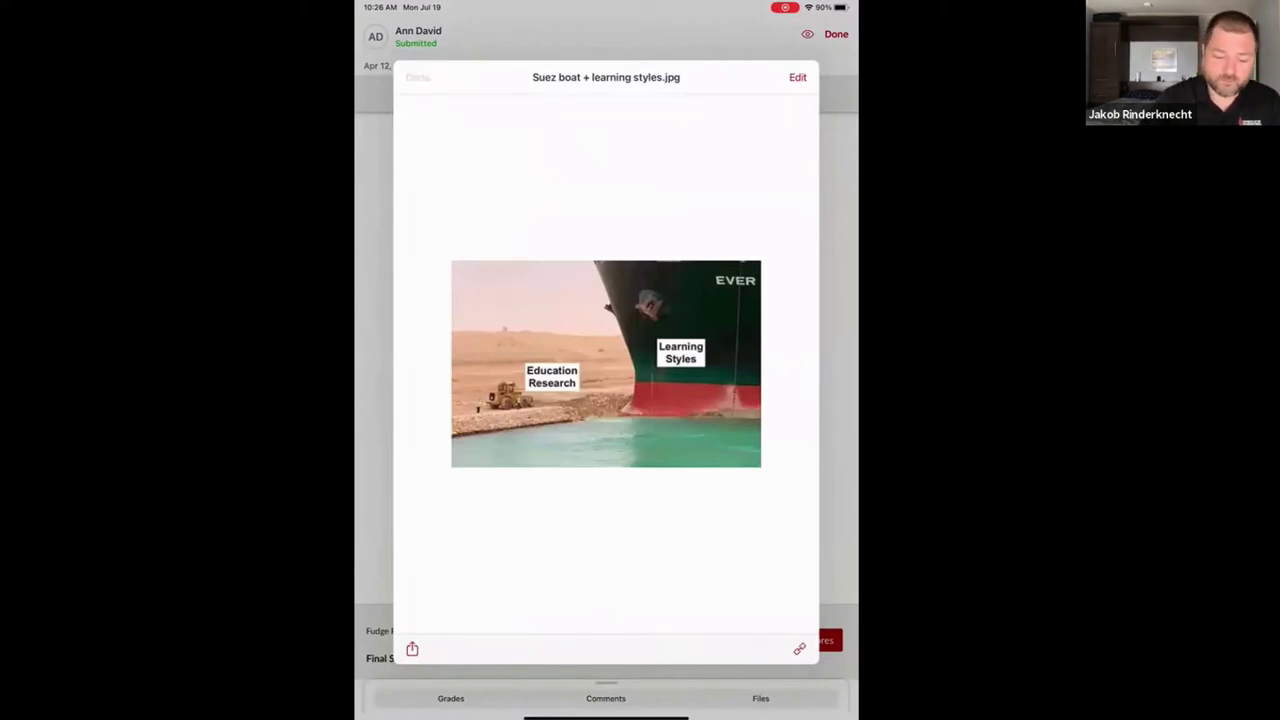
{"action": "scroll", "coordinate": [606, 360], "scroll_direction": "up", "scroll_amount": 4}
{"action": "scroll", "coordinate": [630, 360], "scroll_direction": "up", "scroll_amount": 10}
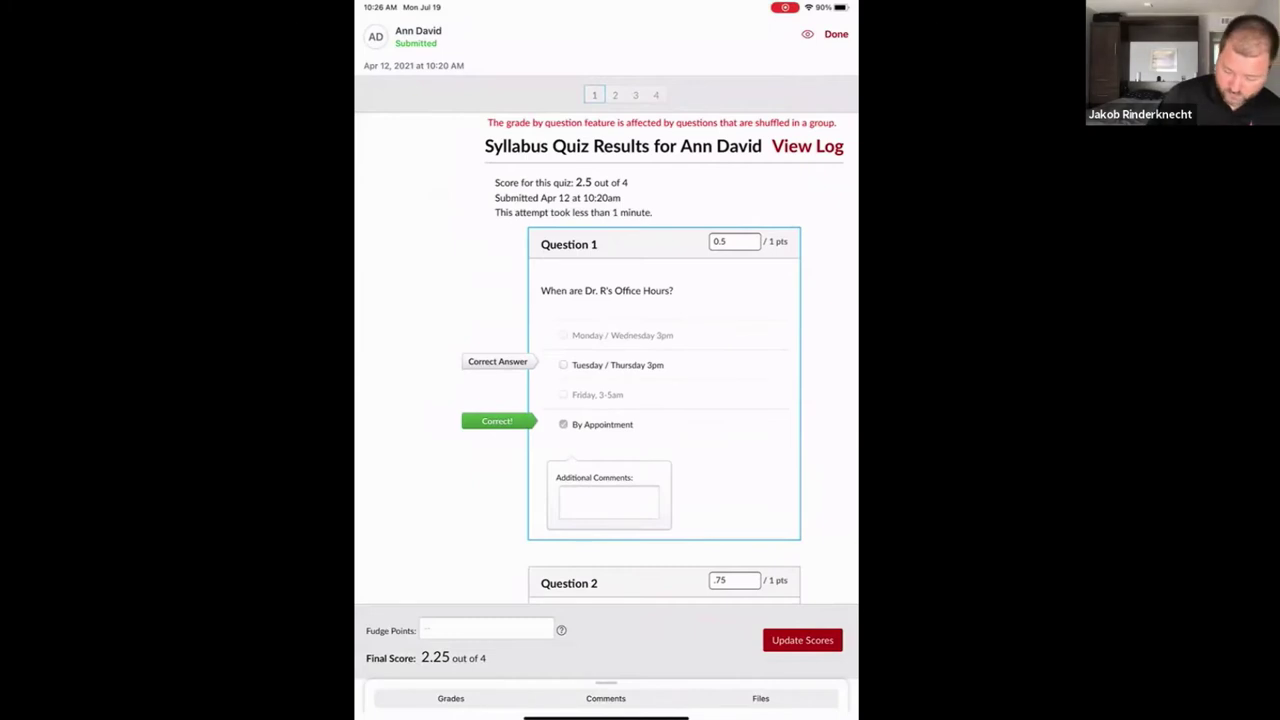
- Leave the quiz submission and reopen the Syllabus Quiz for grading from the To Do list
{"action": "left_click", "coordinate": [605, 698]}
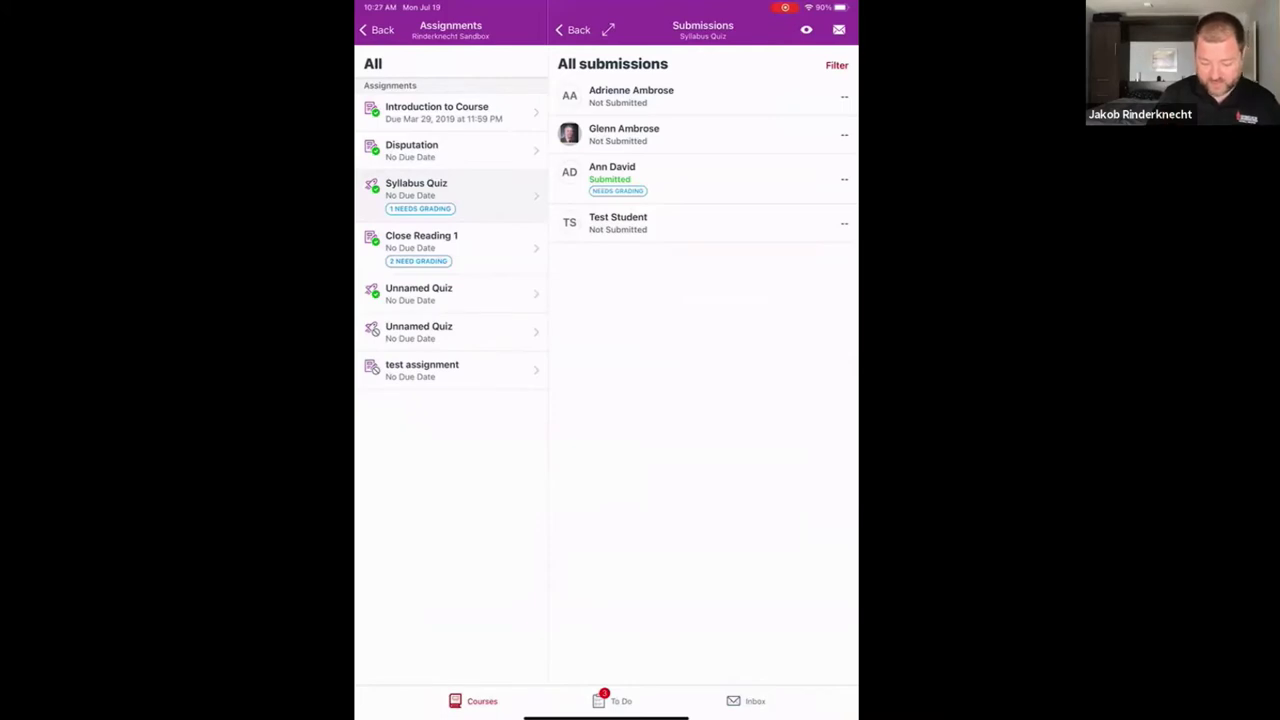
{"action": "left_click", "coordinate": [612, 700]}
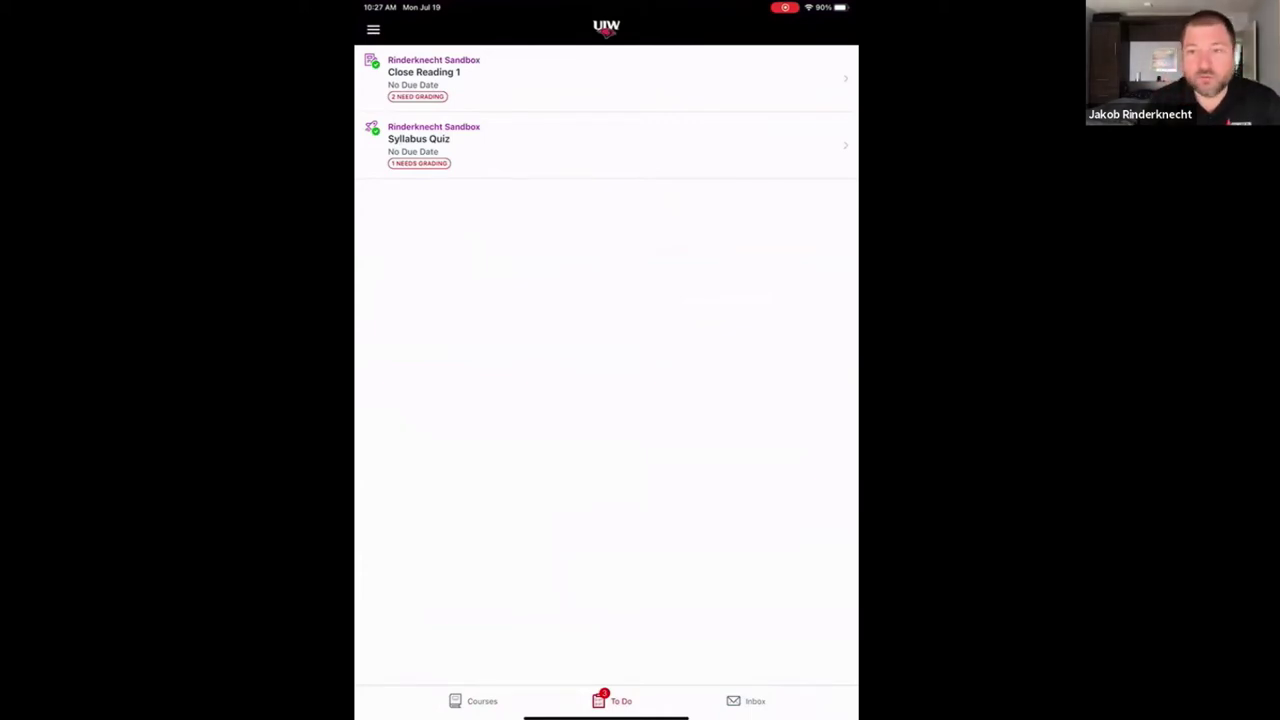
{"action": "left_click", "coordinate": [606, 145]}
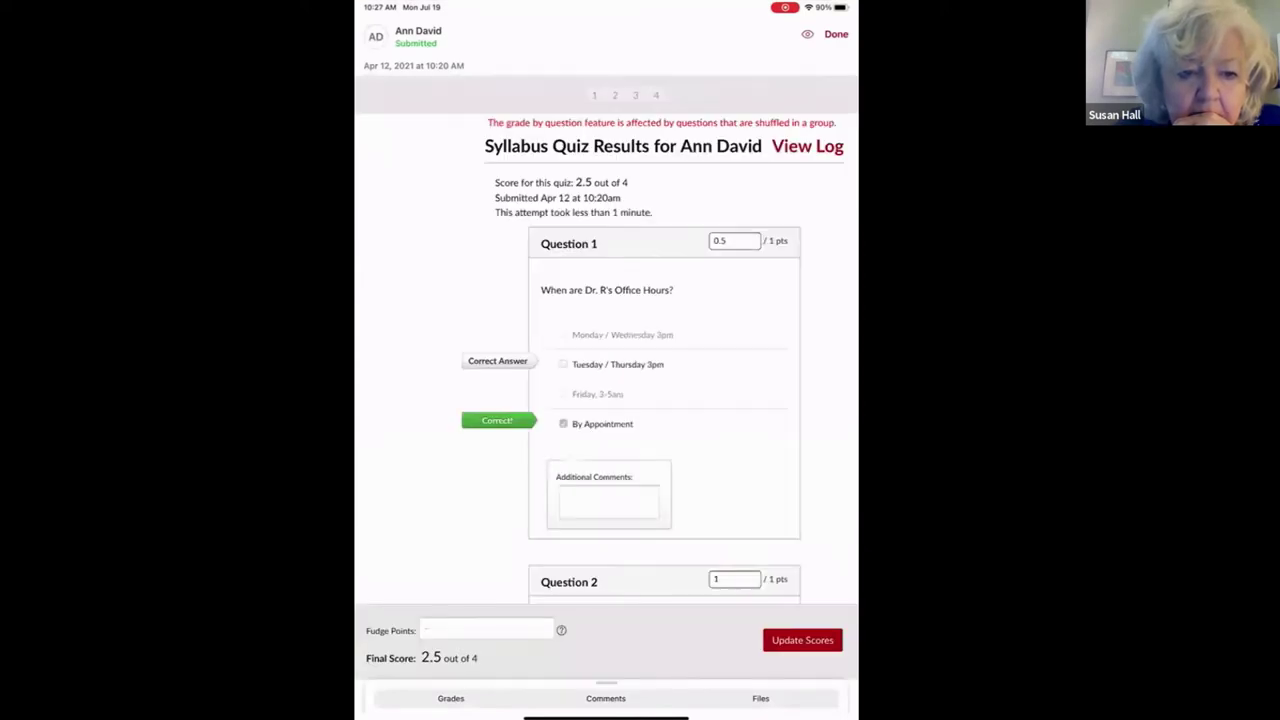
- Update the scores of the Syllabus Quiz submission and close it
{"action": "scroll", "coordinate": [606, 360], "scroll_direction": "down", "scroll_amount": 10}
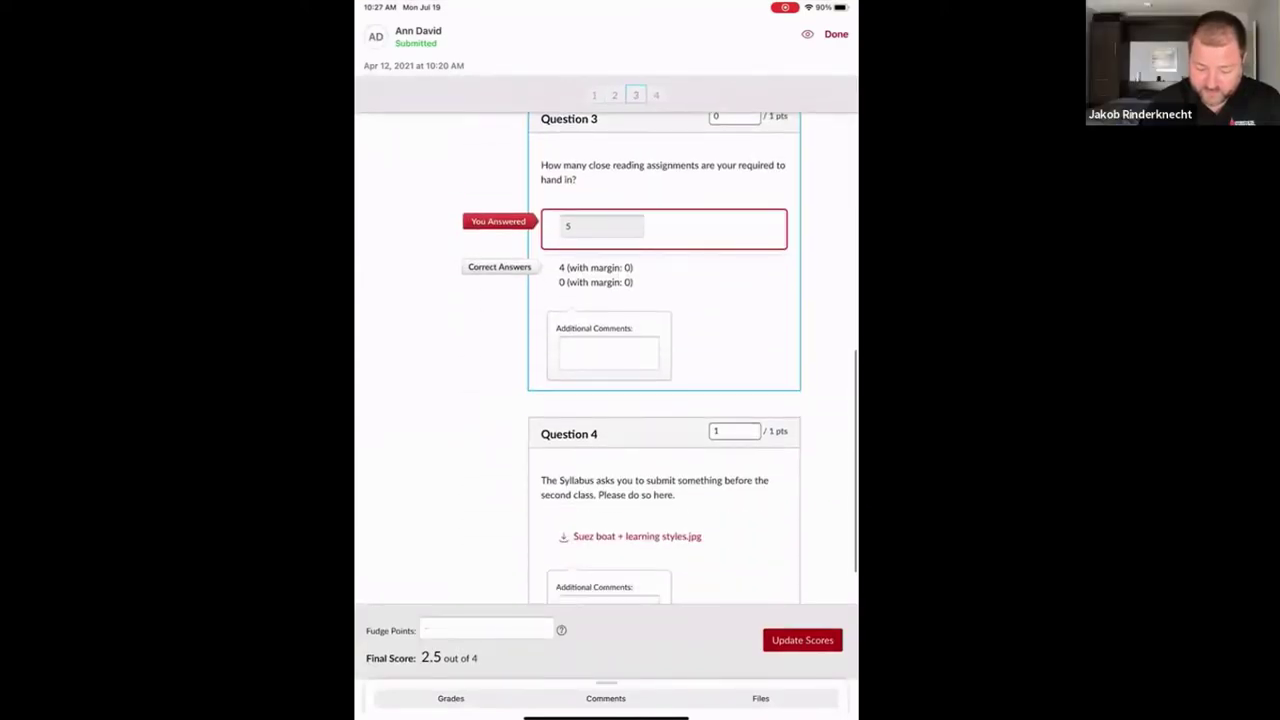
{"action": "scroll", "coordinate": [606, 360], "scroll_direction": "down", "scroll_amount": 5}
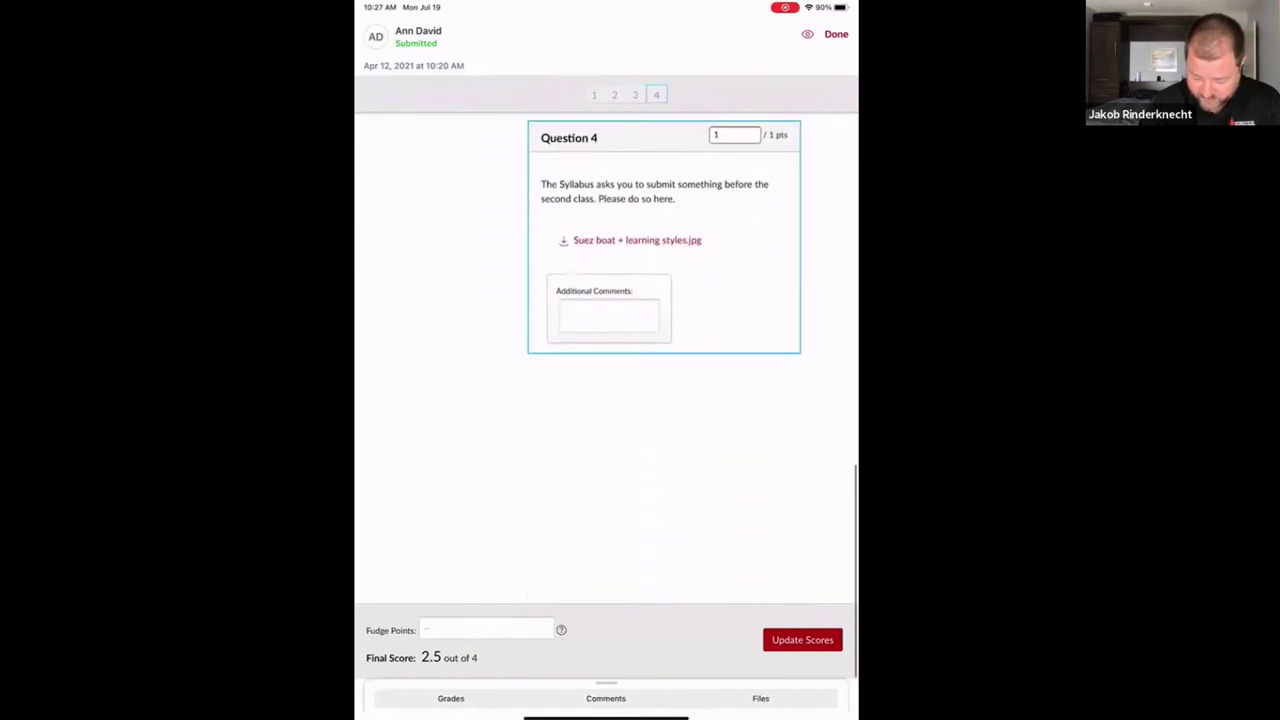
{"action": "left_click", "coordinate": [802, 640]}
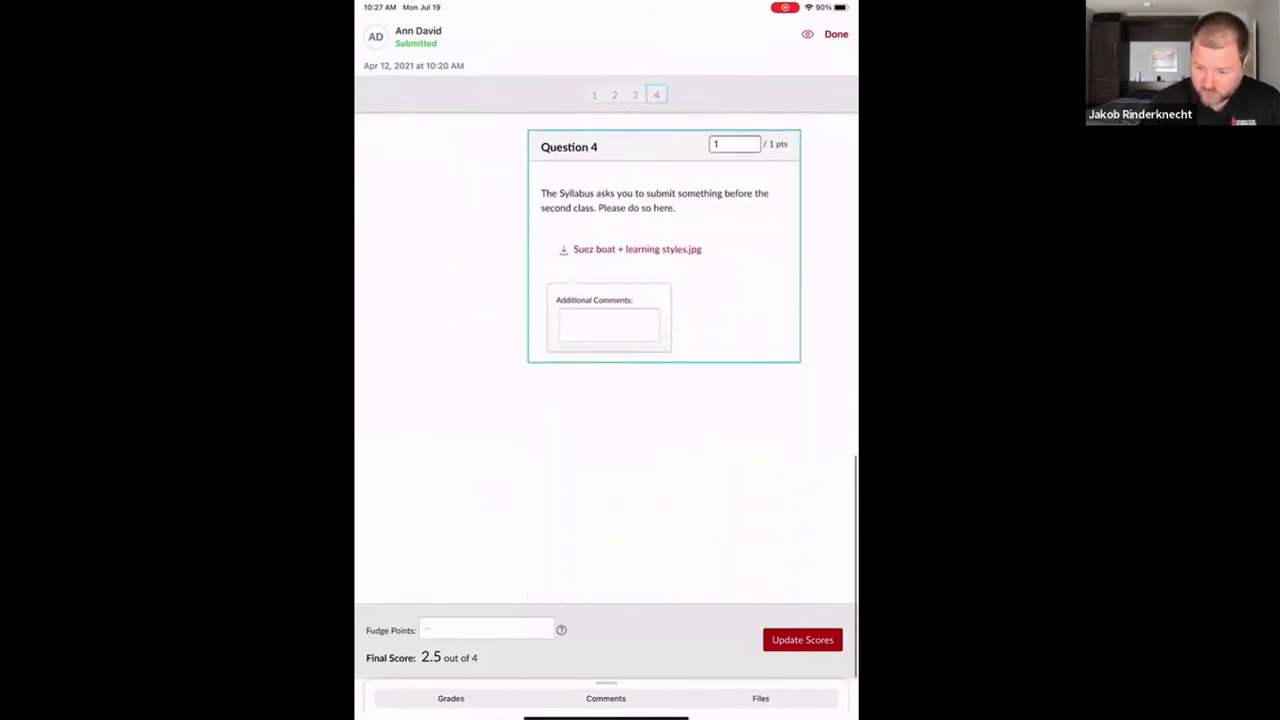
{"action": "left_click", "coordinate": [836, 34]}
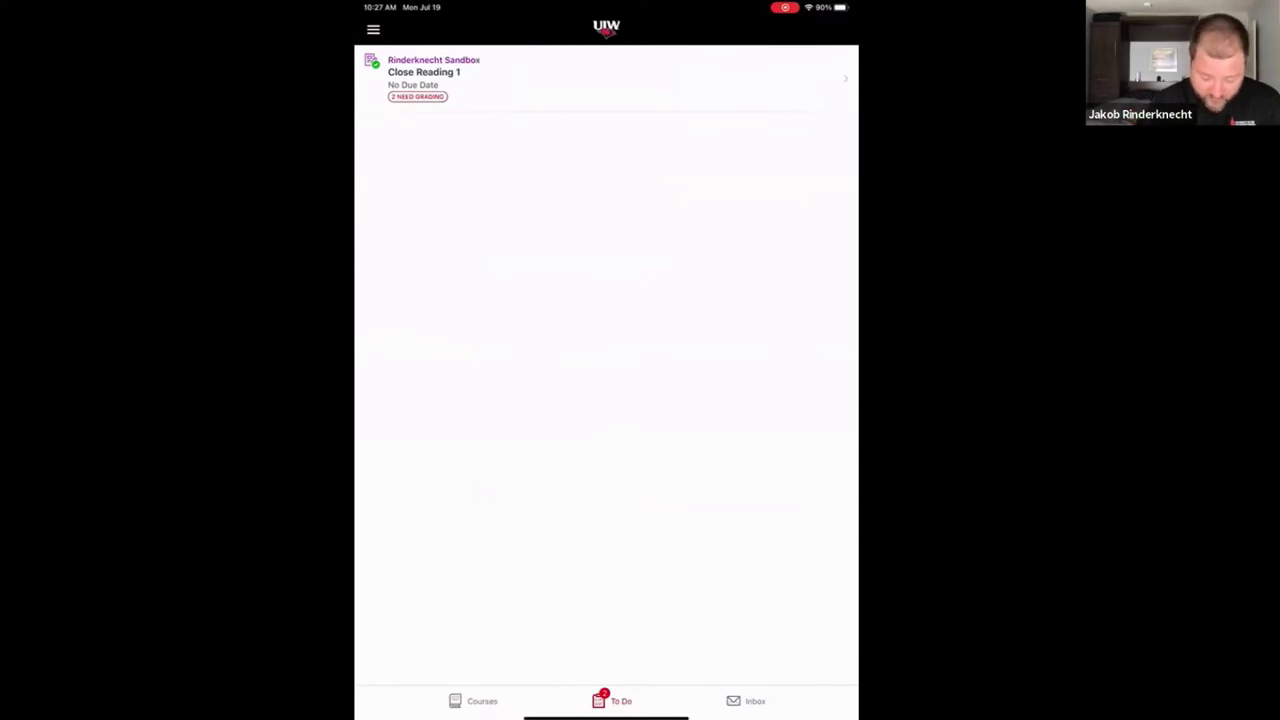
- Check the Syllabus Quiz submissions list, the course dashboard, the To Do list and the Inbox
{"action": "left_click", "coordinate": [475, 701]}
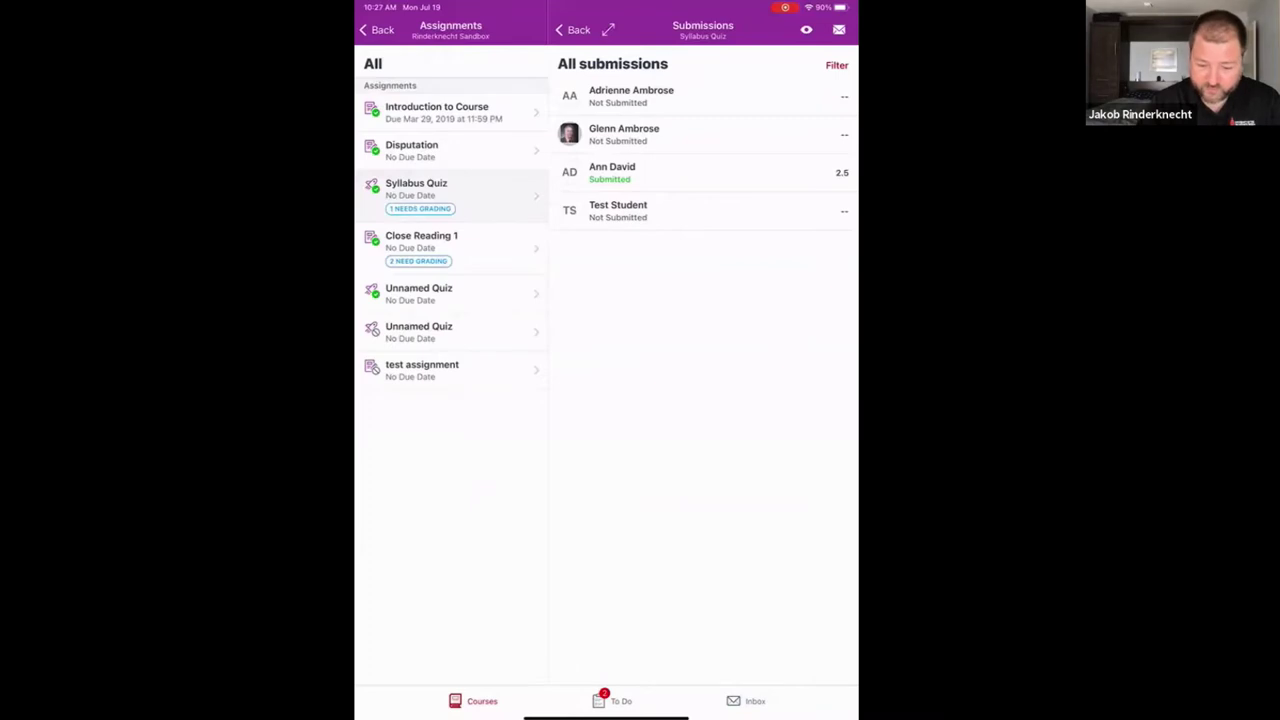
{"action": "left_click", "coordinate": [376, 29]}
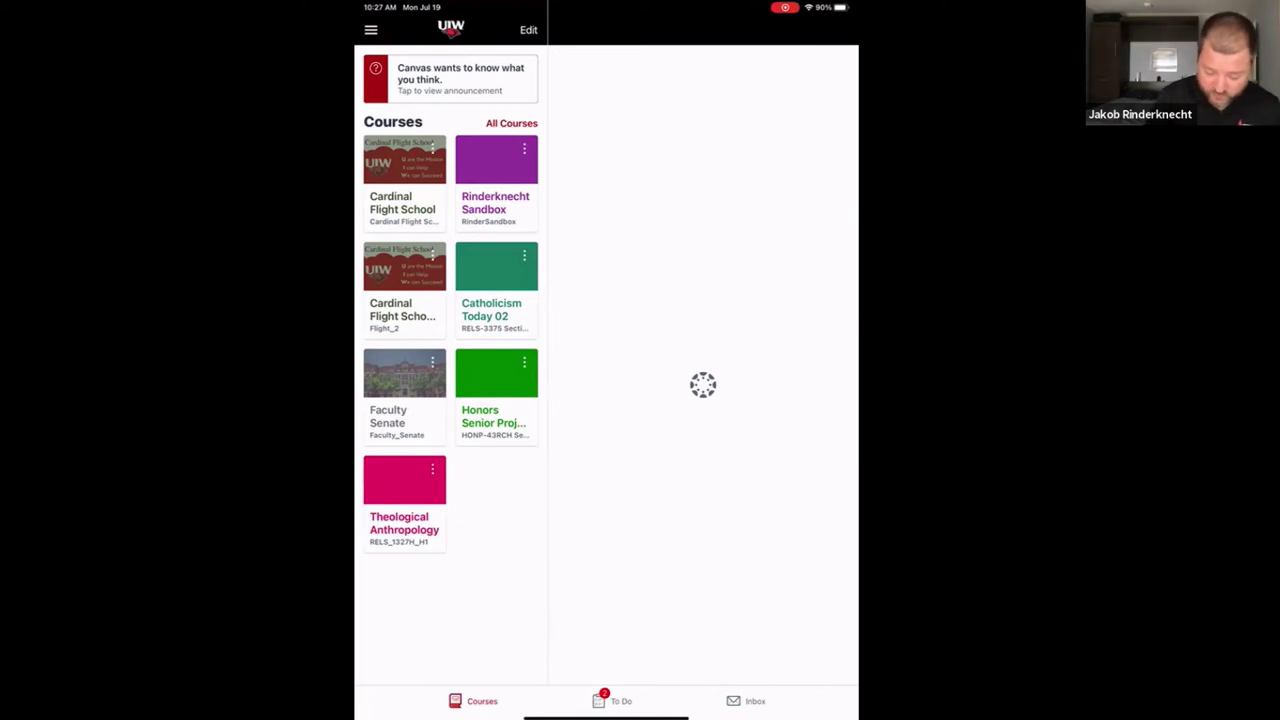
{"action": "left_click", "coordinate": [613, 701]}
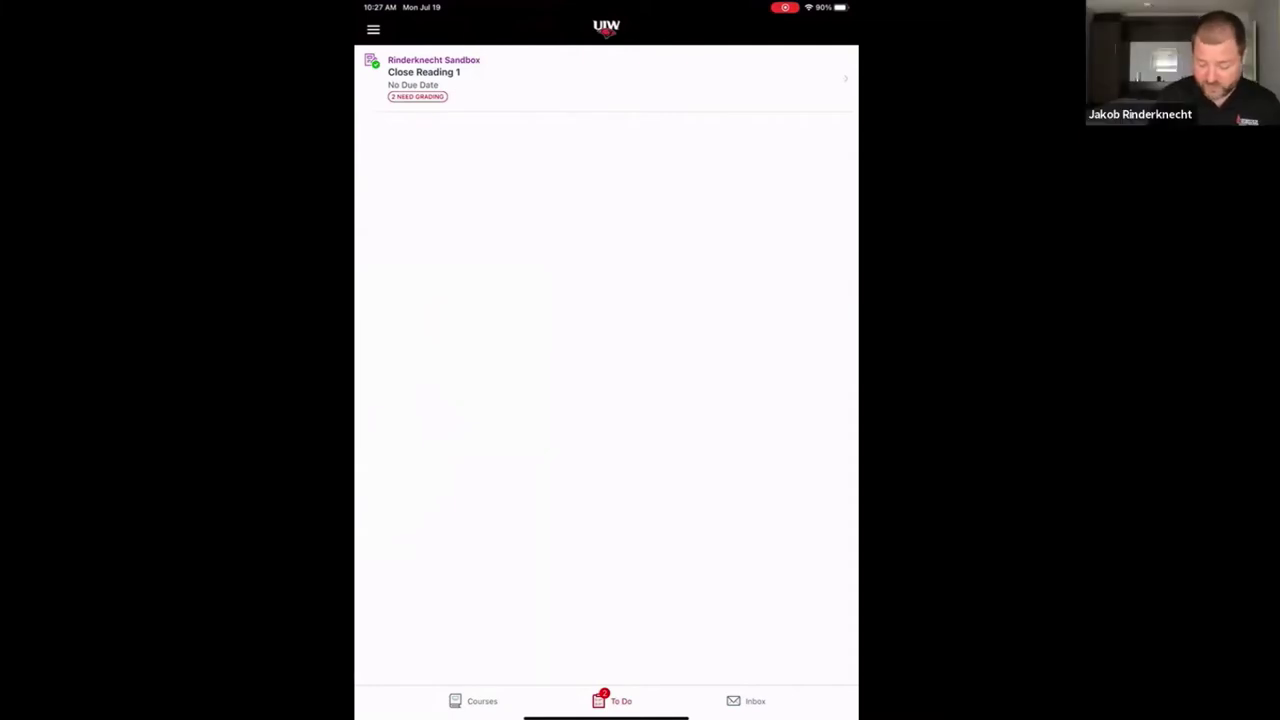
{"action": "left_click", "coordinate": [747, 701]}
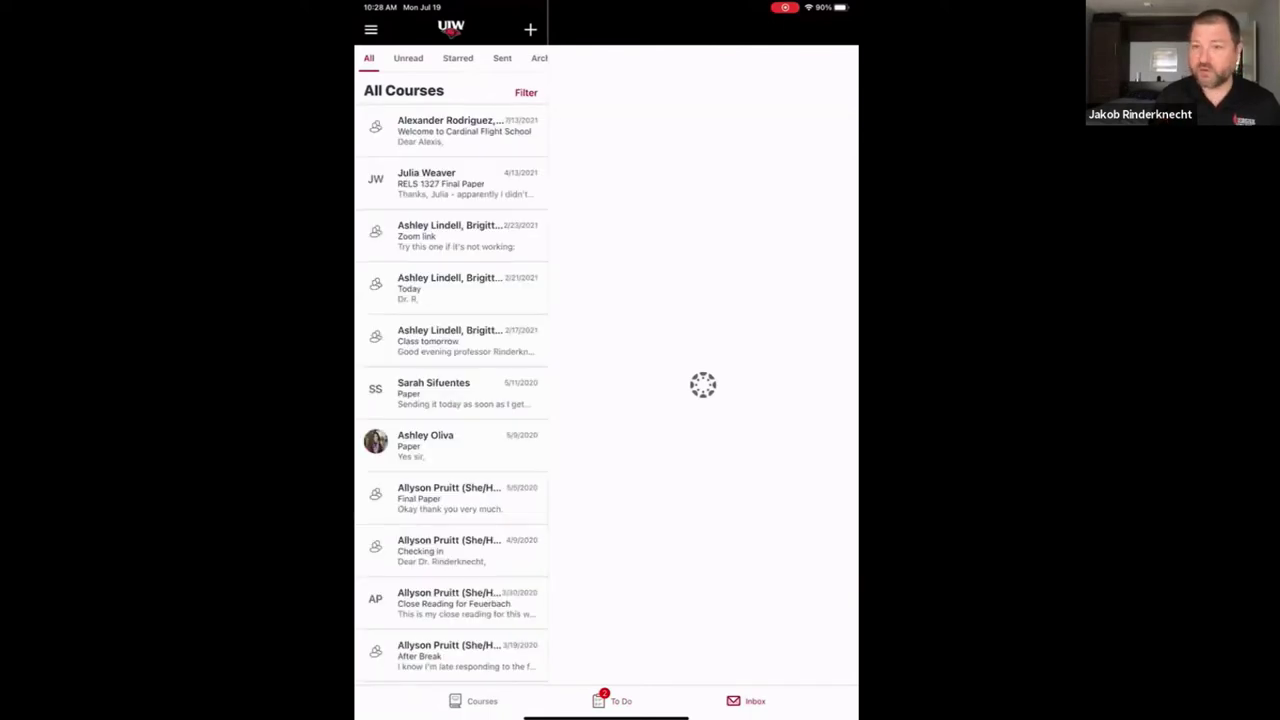
- Open the Close Reading 1 submission from the To Do list and handwrite "Great!" in green below the end of the story
{"action": "left_click", "coordinate": [613, 701]}
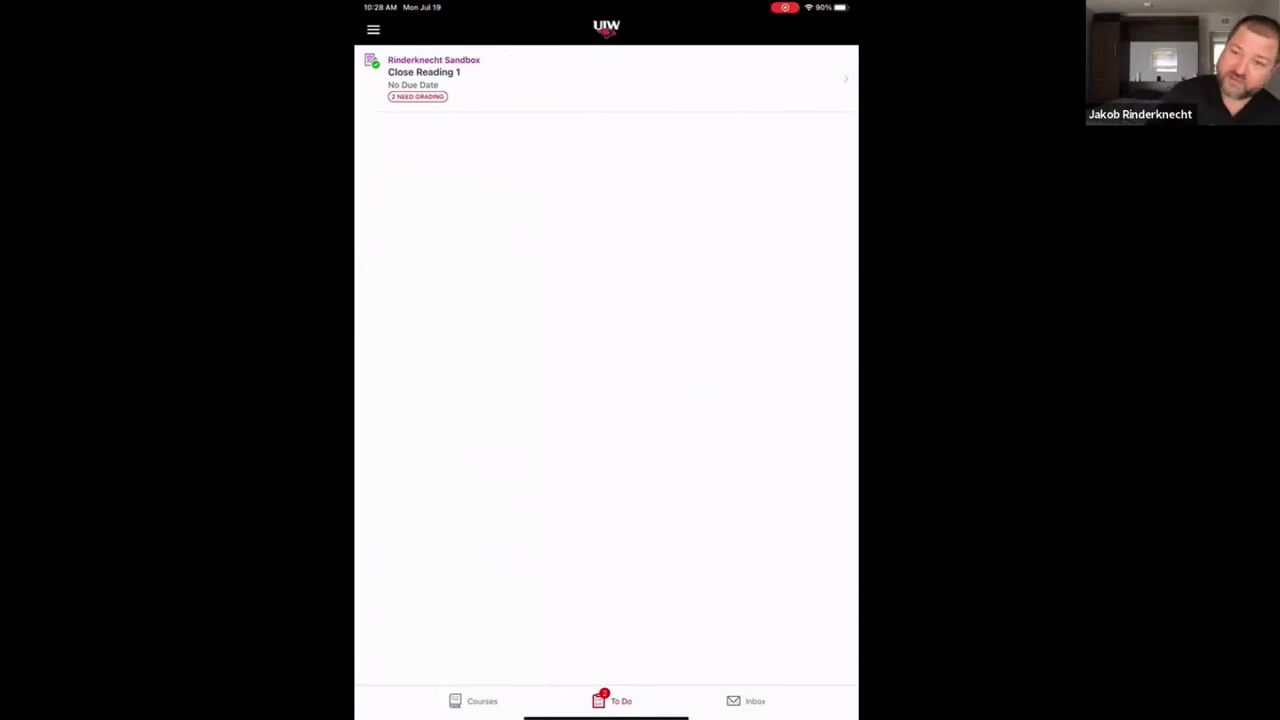
{"action": "left_click", "coordinate": [600, 78]}
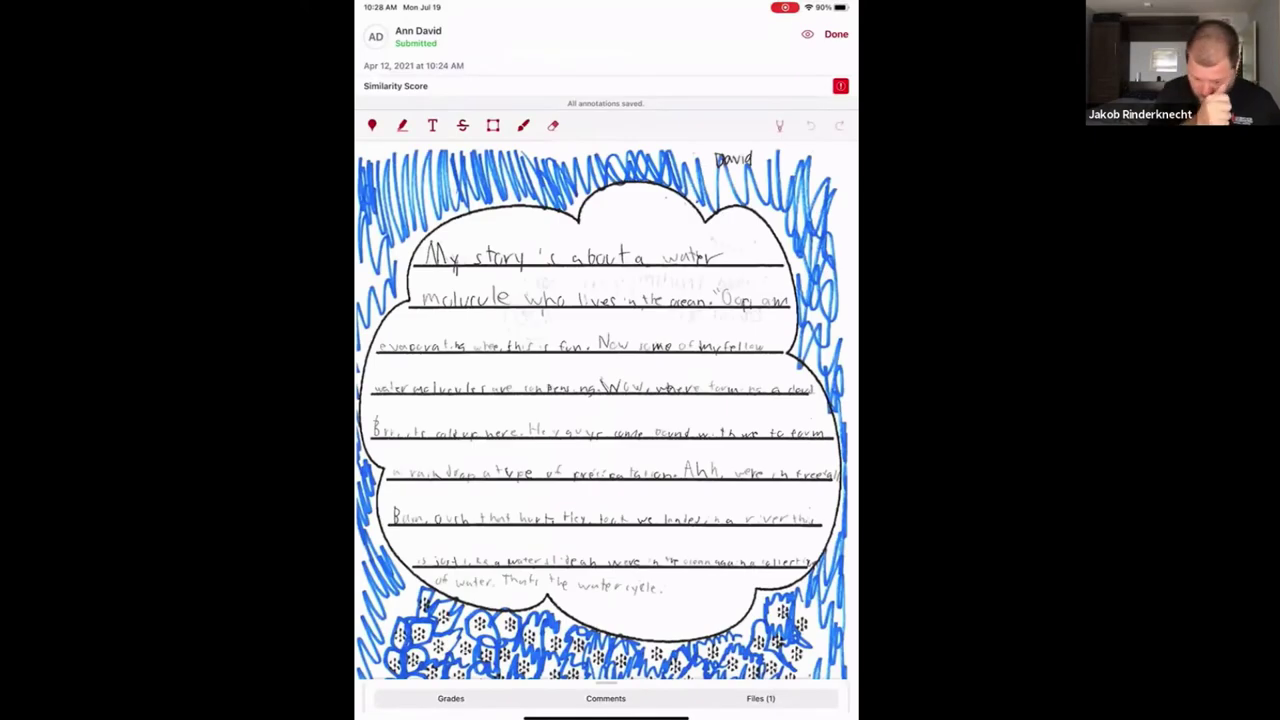
{"action": "left_click", "coordinate": [523, 125]}
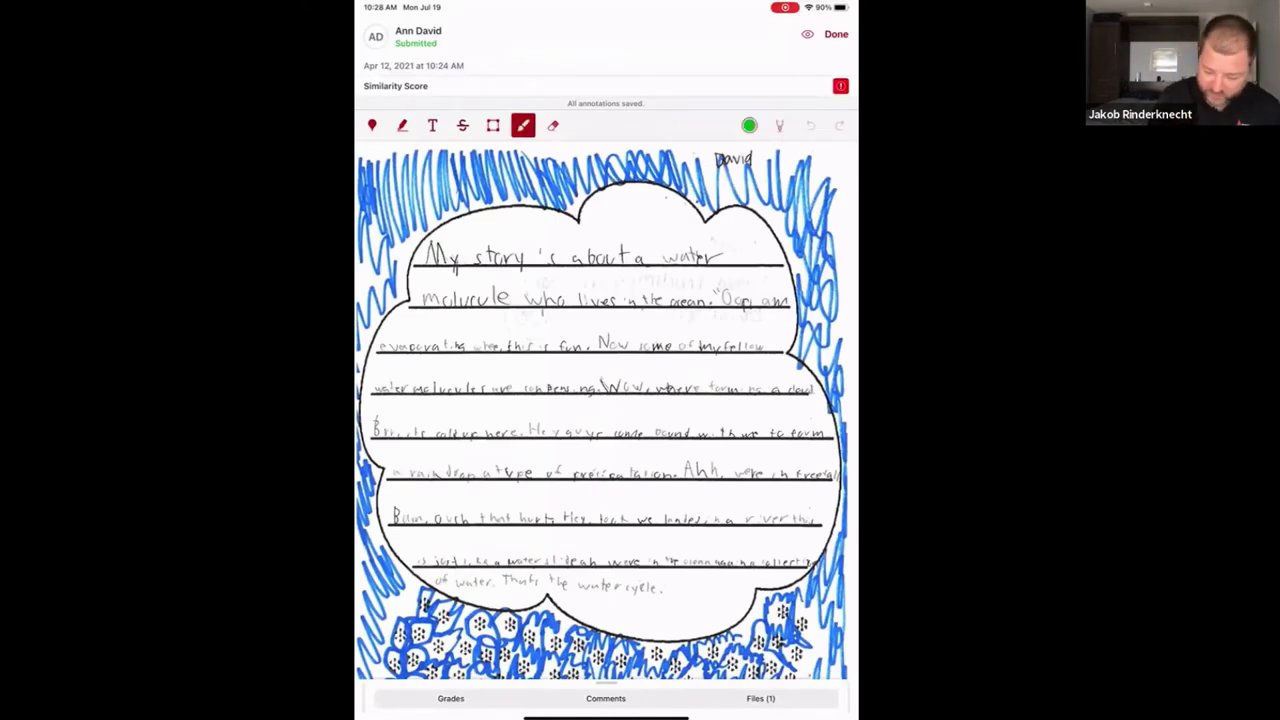
{"action": "mouse_move", "coordinate": [657, 606]}
{"action": "left_mouse_down"}
{"action": "mouse_move", "coordinate": [650, 620]}
{"action": "mouse_move", "coordinate": [712, 581]}
{"action": "left_mouse_up"}
{"action": "left_click_drag", "start_coordinate": [716, 573], "coordinate": [712, 588]}
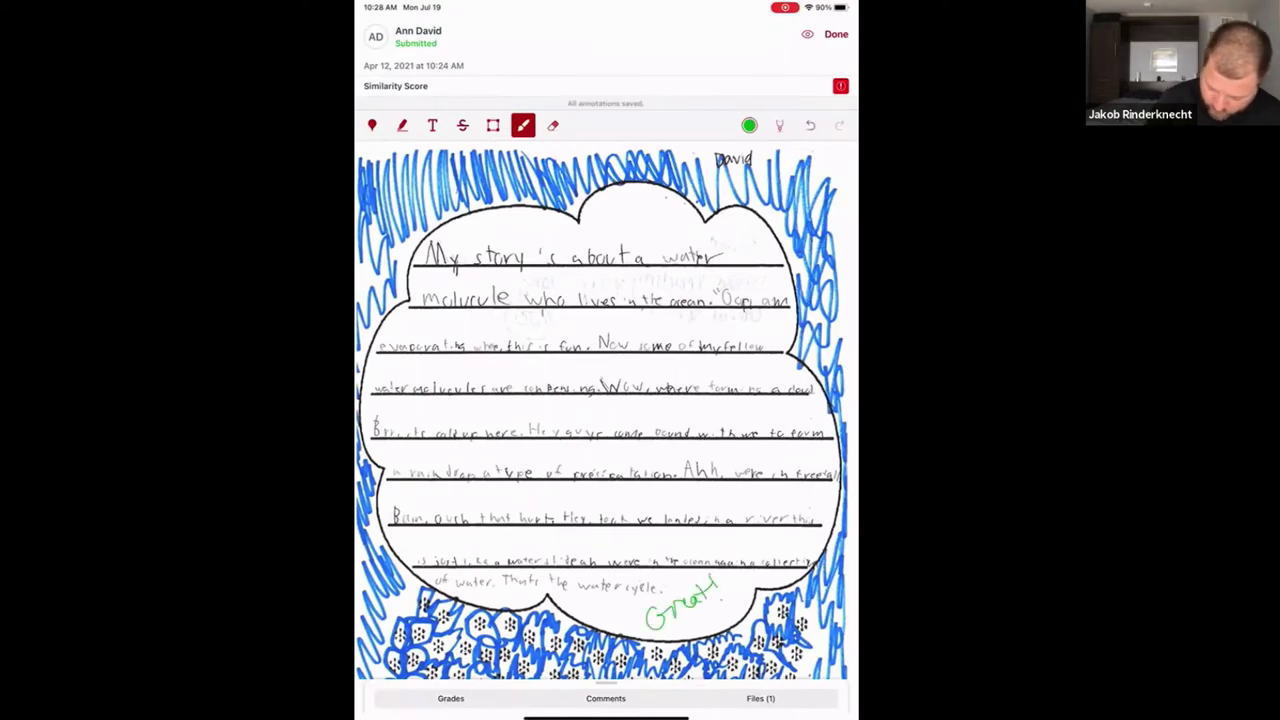
- Grade the illustrated Close Reading 1 submission 99 out of 100 and close it
{"action": "scroll", "coordinate": [606, 410], "scroll_direction": "down", "scroll_amount": 10}
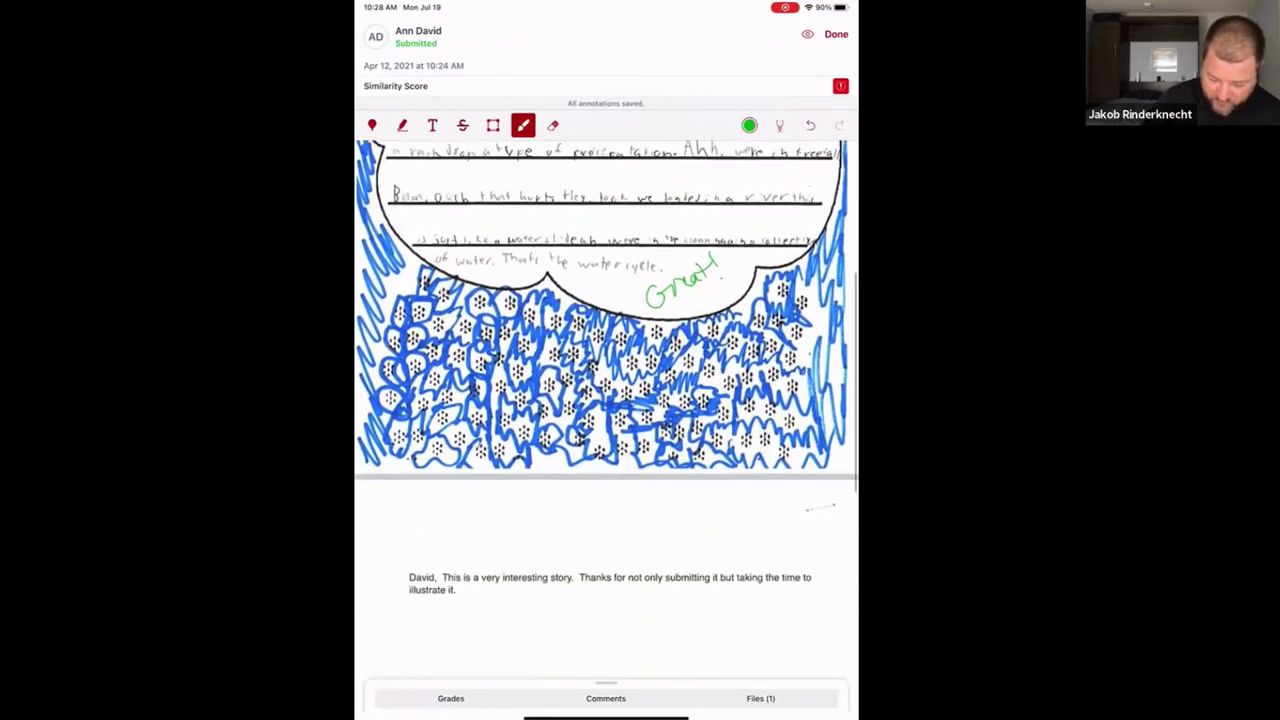
{"action": "scroll", "coordinate": [606, 410], "scroll_direction": "up", "scroll_amount": 5}
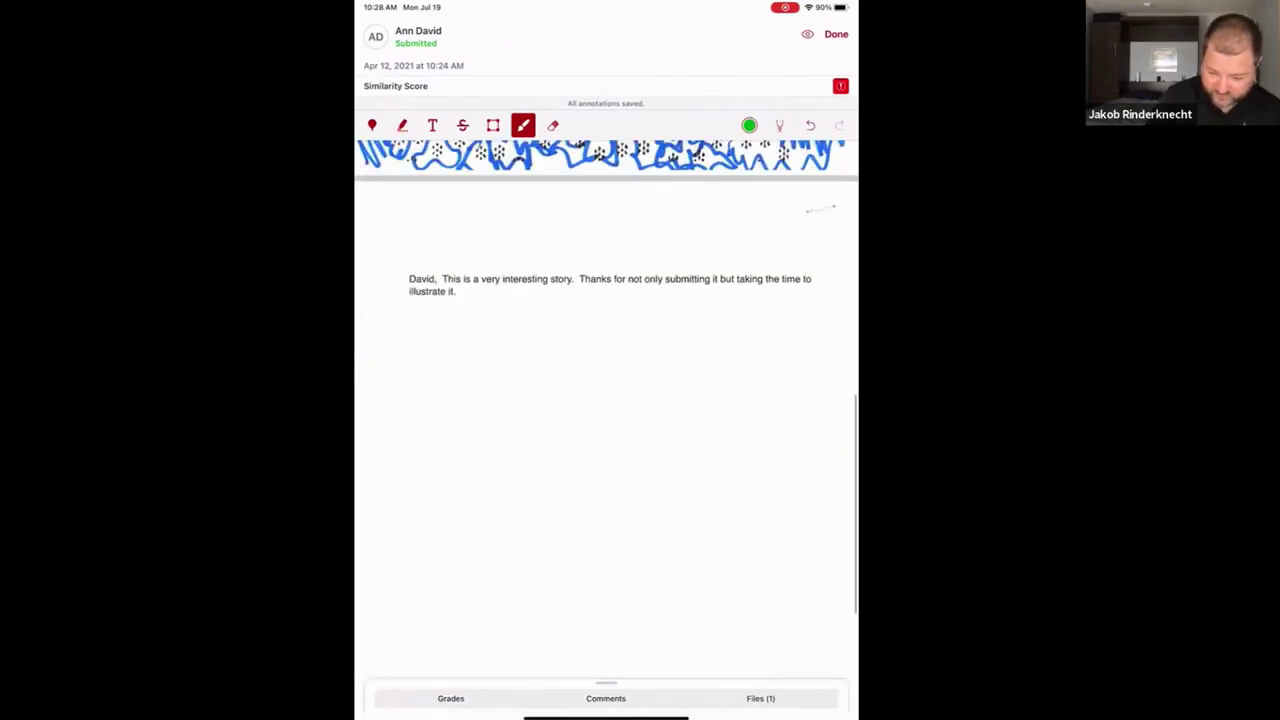
{"action": "scroll", "coordinate": [606, 410], "scroll_direction": "down", "scroll_amount": 5}
{"action": "left_click", "coordinate": [450, 698]}
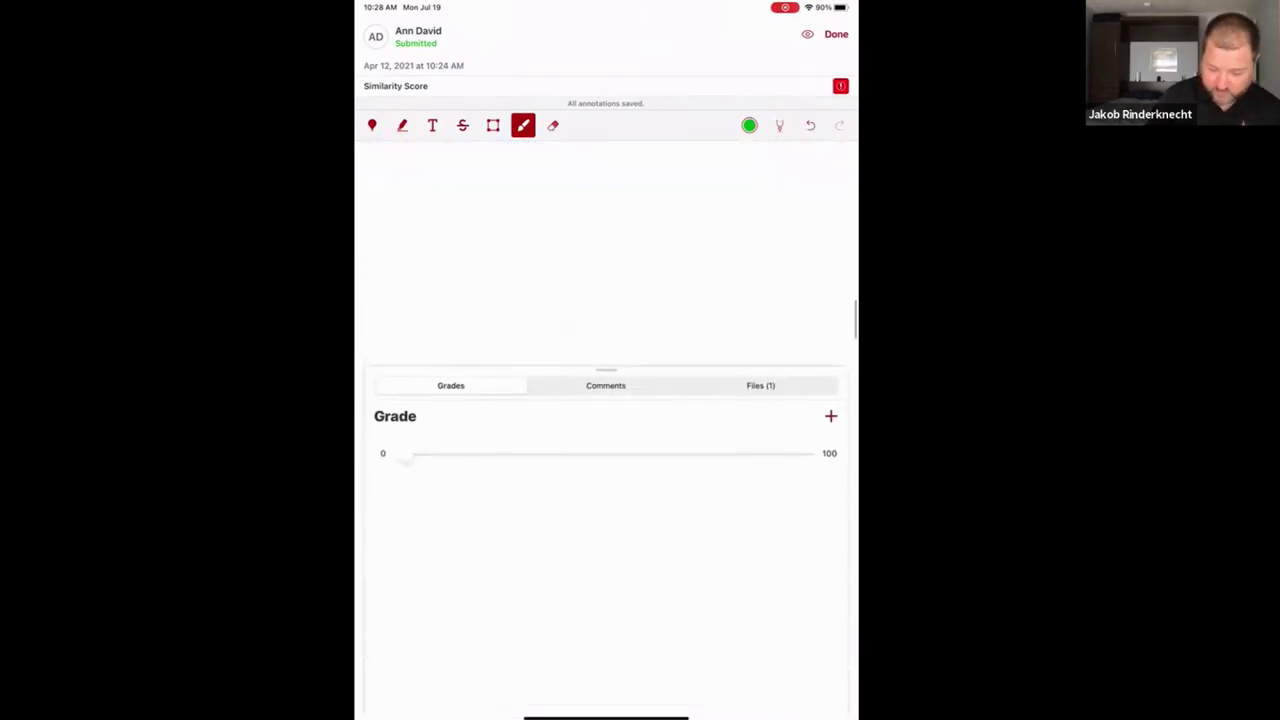
{"action": "left_click_drag", "start_coordinate": [398, 453], "coordinate": [800, 453]}
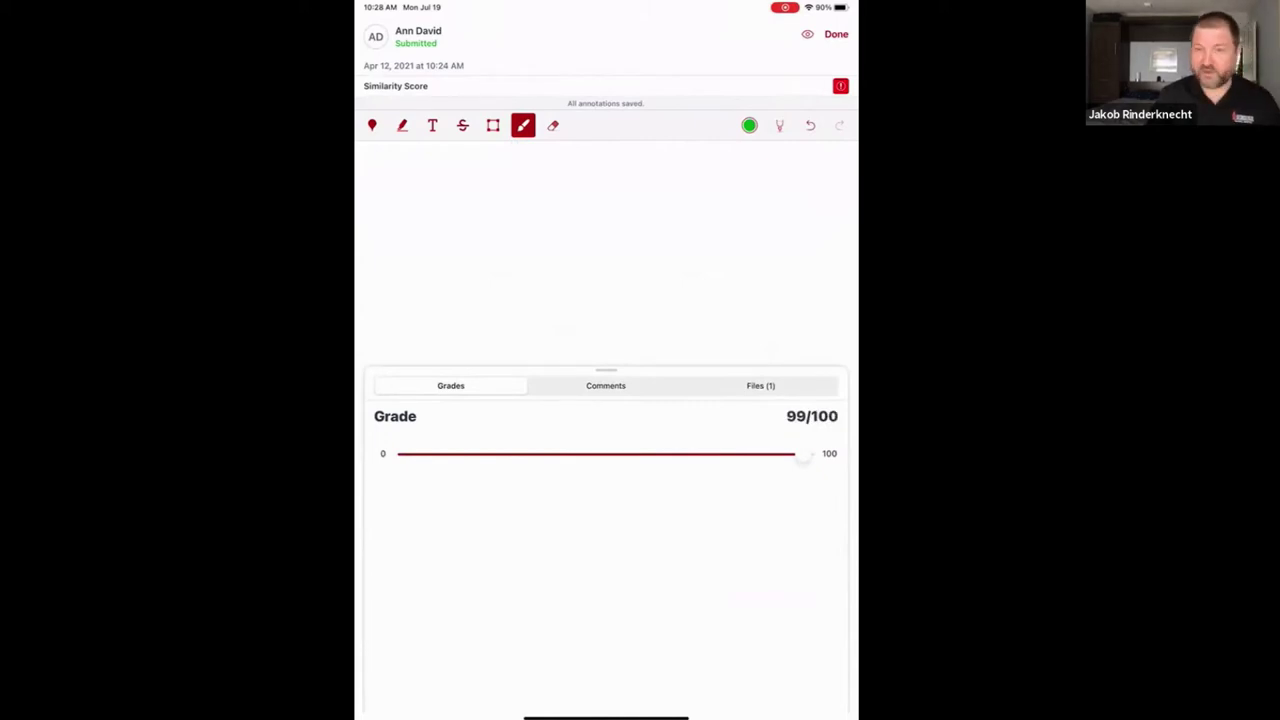
{"action": "left_click", "coordinate": [836, 34]}
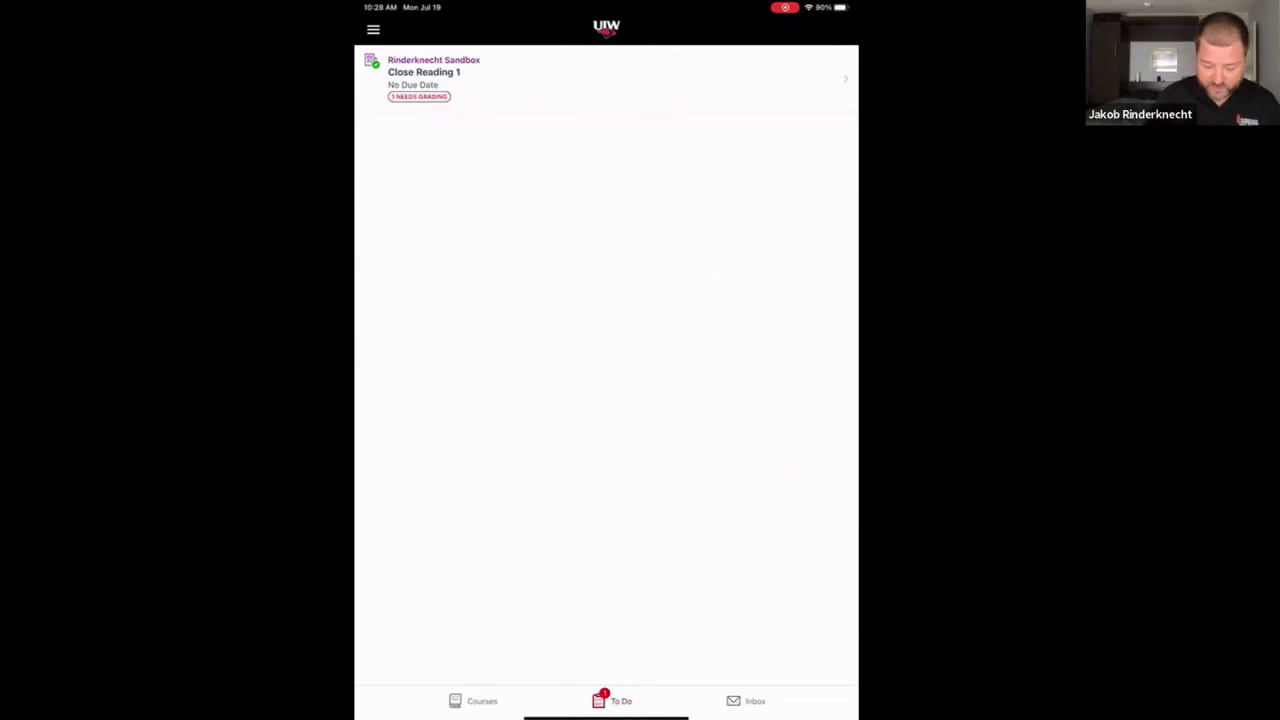
- Open the remaining Close Reading 1 submission, assign it a grade and close it
{"action": "left_click", "coordinate": [424, 72]}
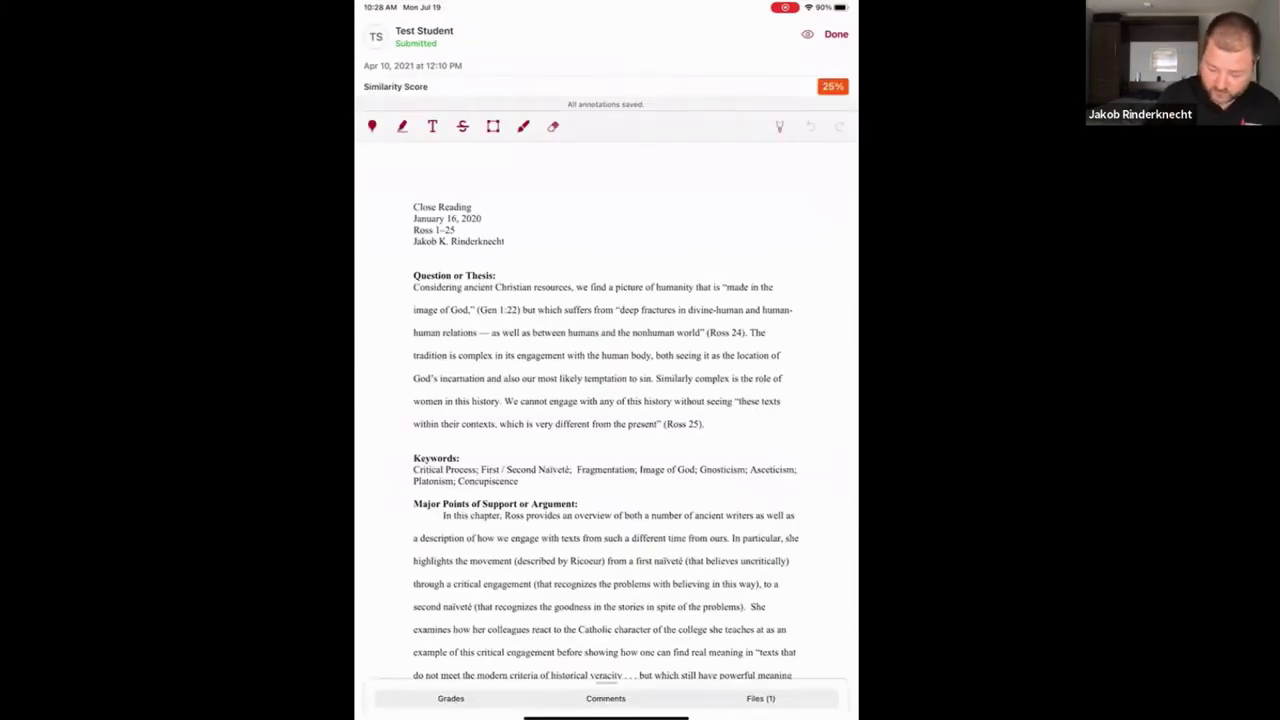
{"action": "left_click", "coordinate": [451, 698]}
{"action": "left_click_drag", "start_coordinate": [397, 453], "coordinate": [791, 453]}
{"action": "left_click", "coordinate": [836, 34]}
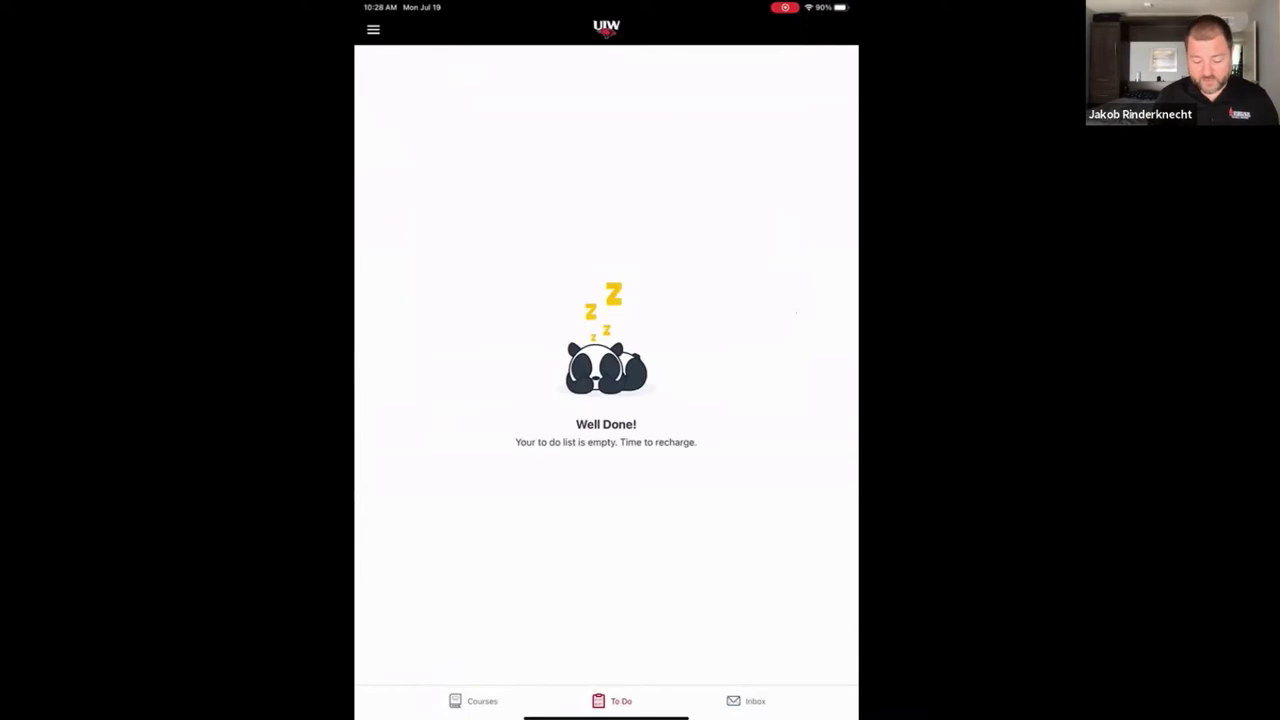
- Open the sandbox course's assignments list and show the details of the Disputation assignment
{"action": "left_click", "coordinate": [476, 700]}
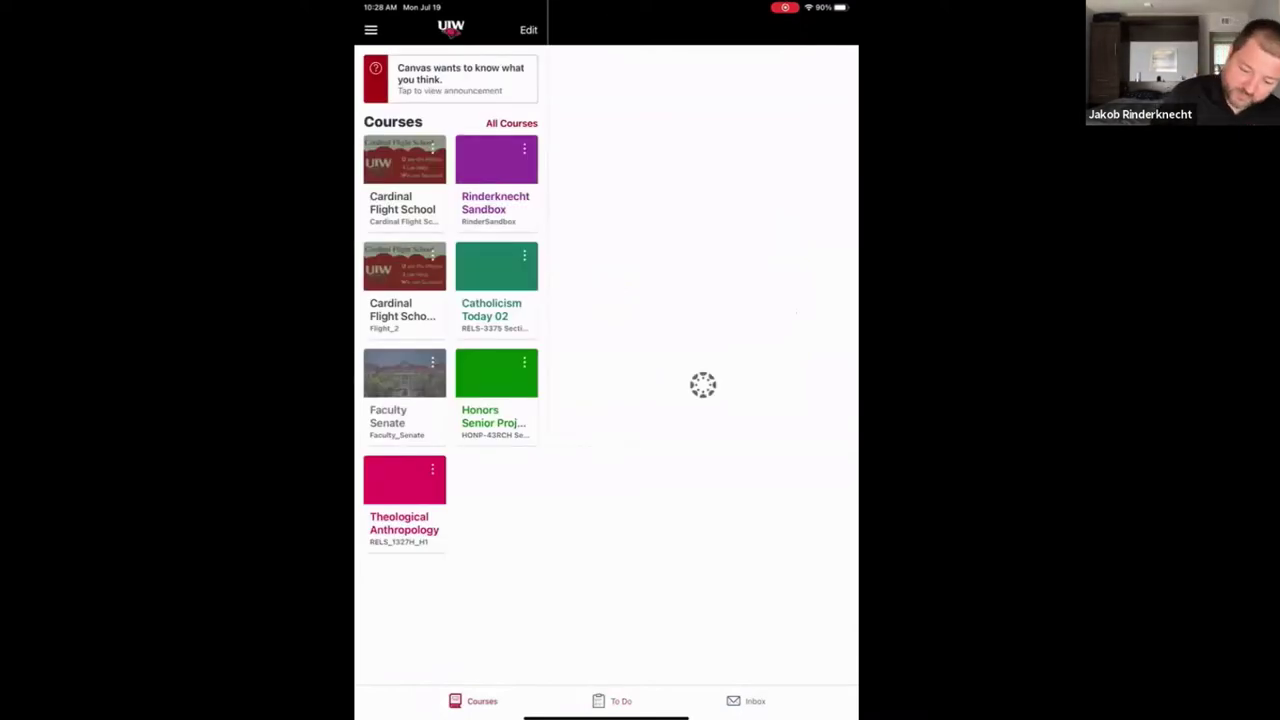
{"action": "left_click", "coordinate": [496, 180]}
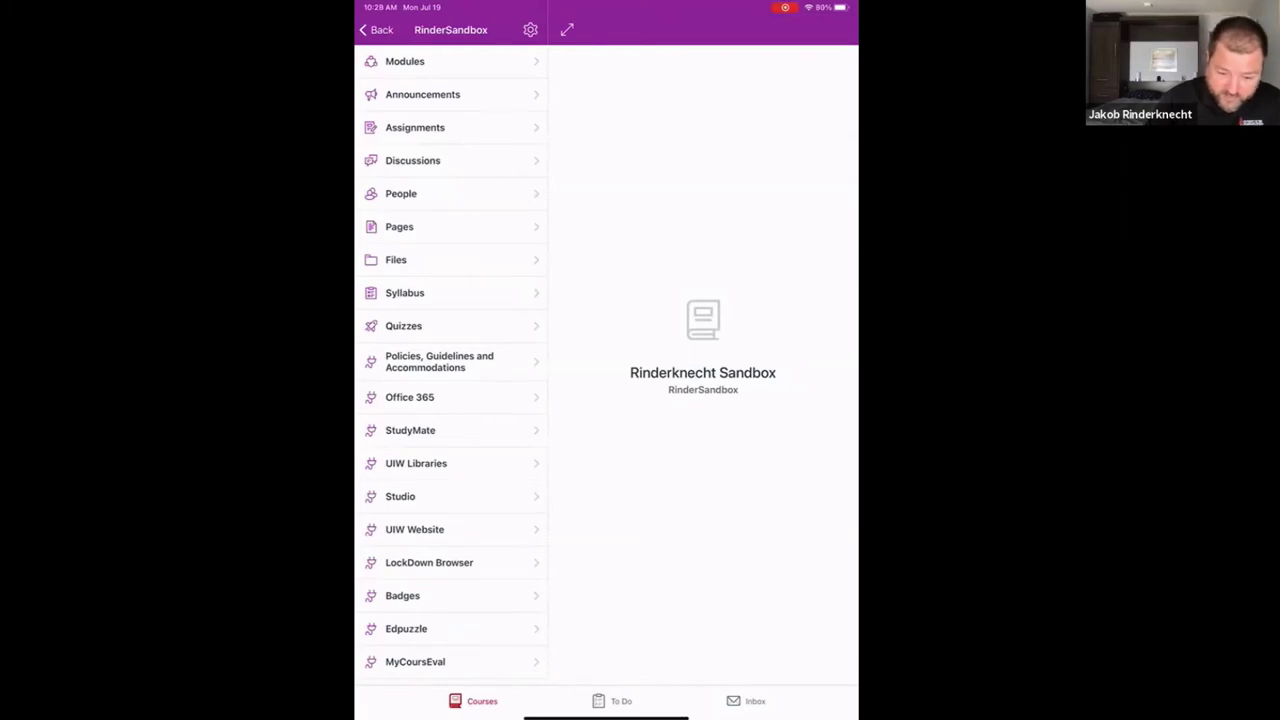
{"action": "left_click", "coordinate": [415, 127]}
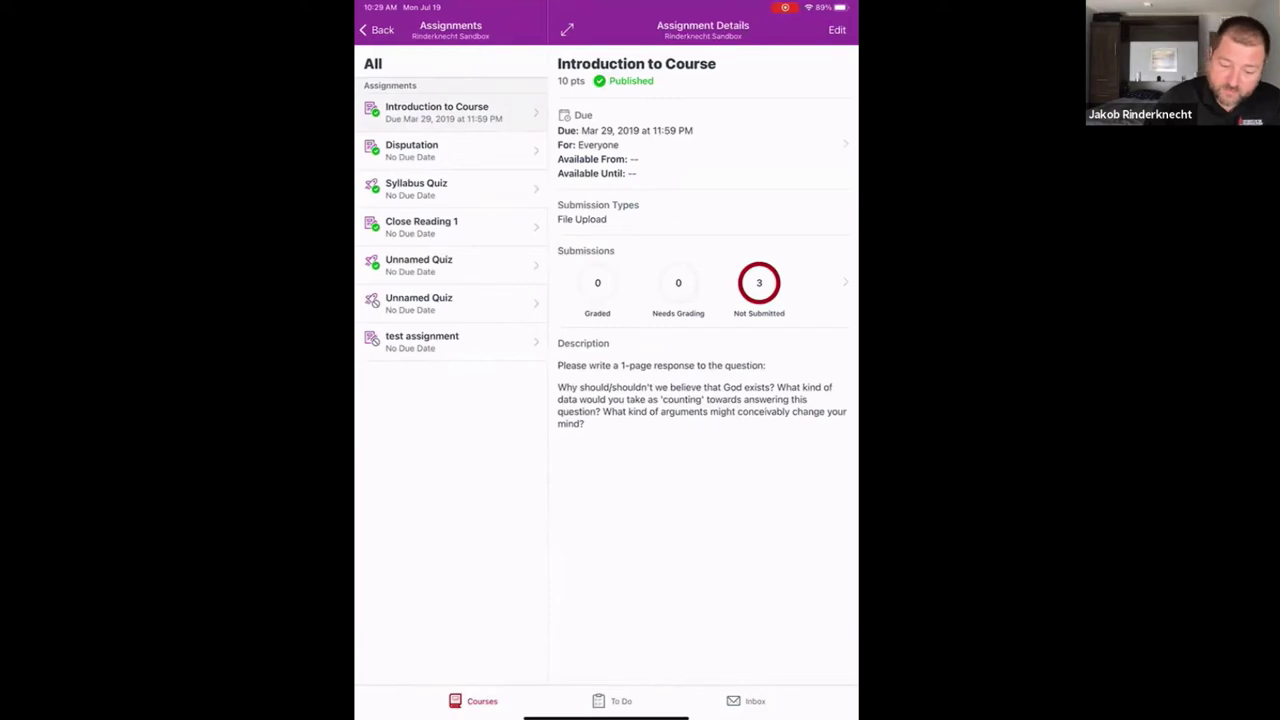
{"action": "left_click", "coordinate": [430, 150]}
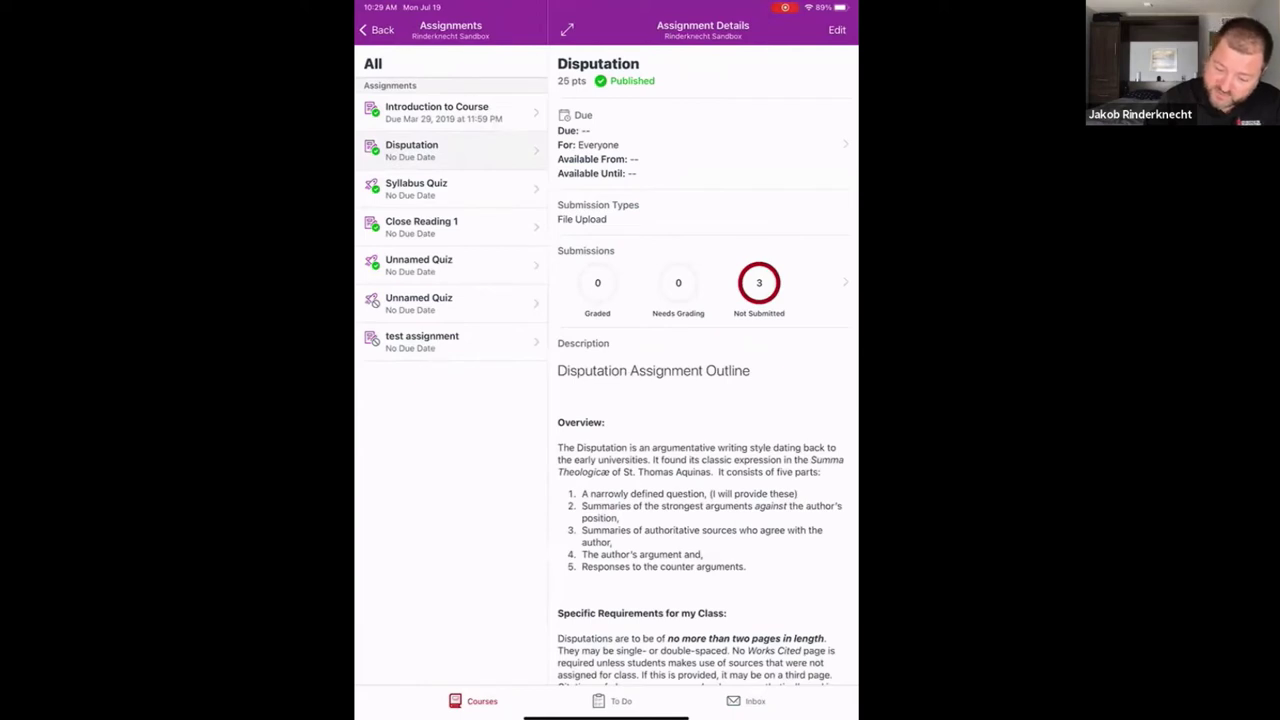
- List all submissions for the Disputation assignment and return from the assignments list to the course menu
{"action": "left_click", "coordinate": [759, 283]}
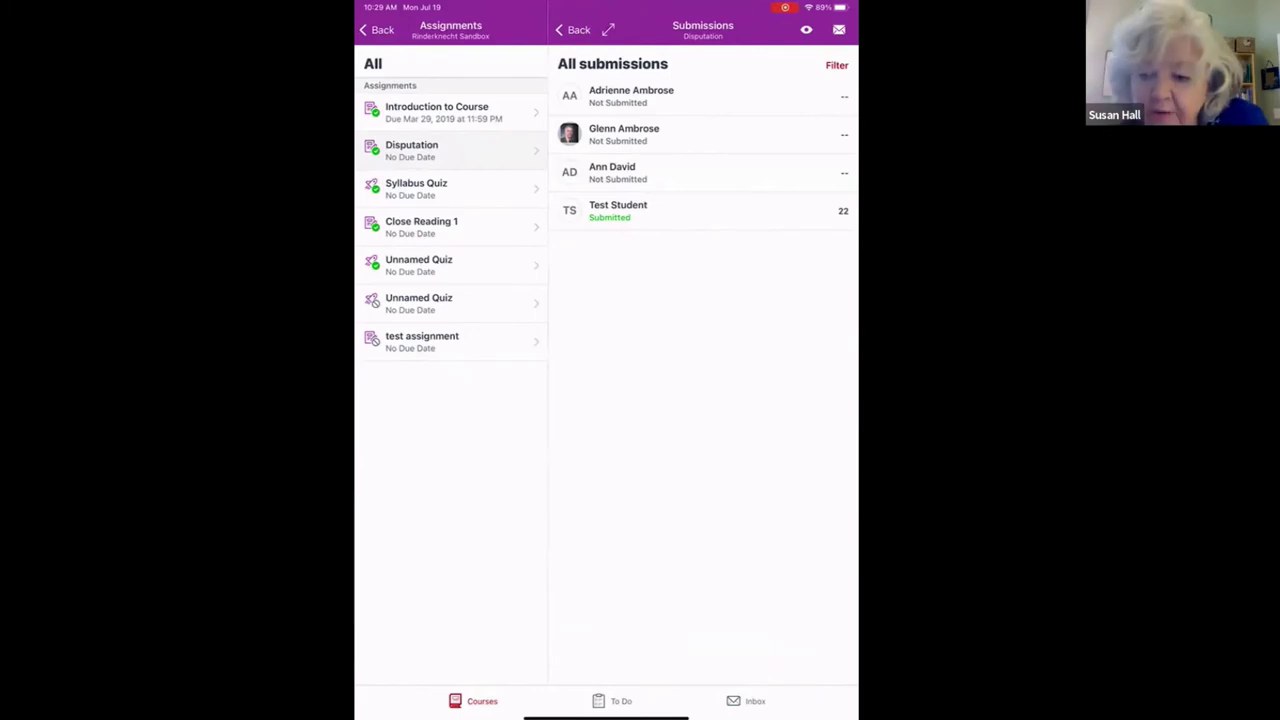
{"action": "left_click", "coordinate": [376, 29]}
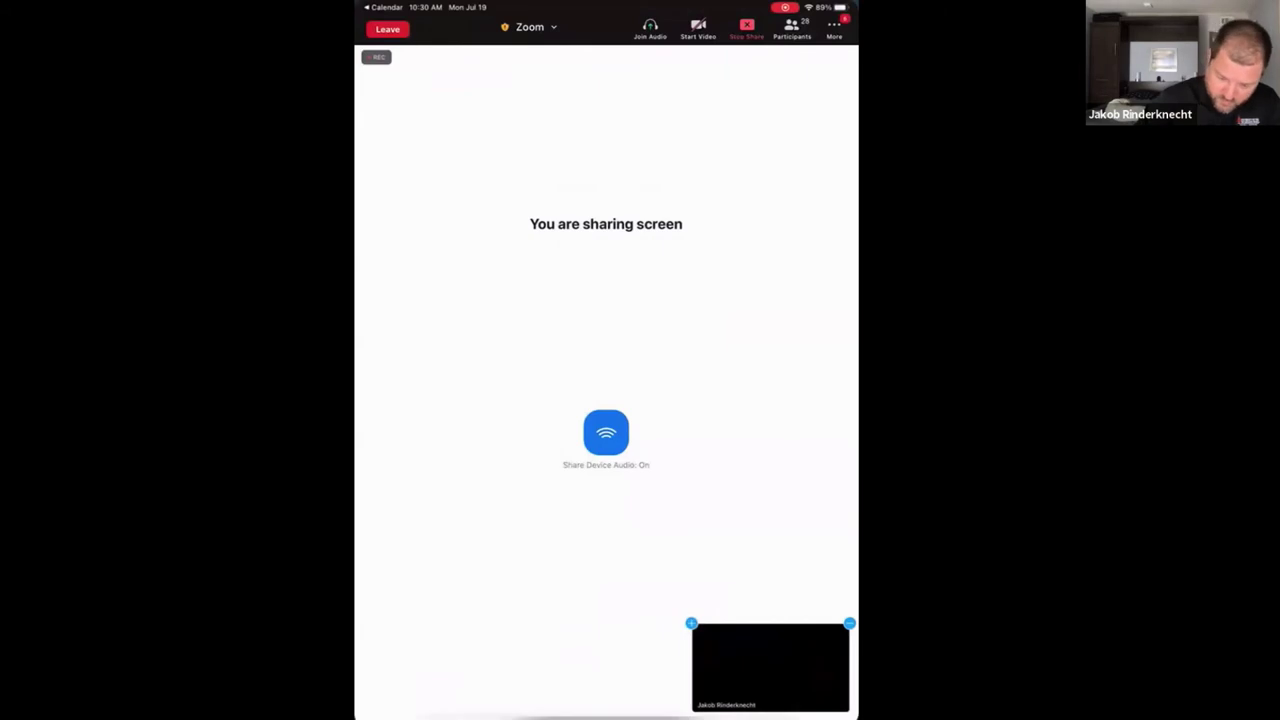
- Switch from Zoom back to the Teacher app and look through the sandbox course's menu
{"action": "left_click_drag", "start_coordinate": [606, 715], "coordinate": [606, 500]}
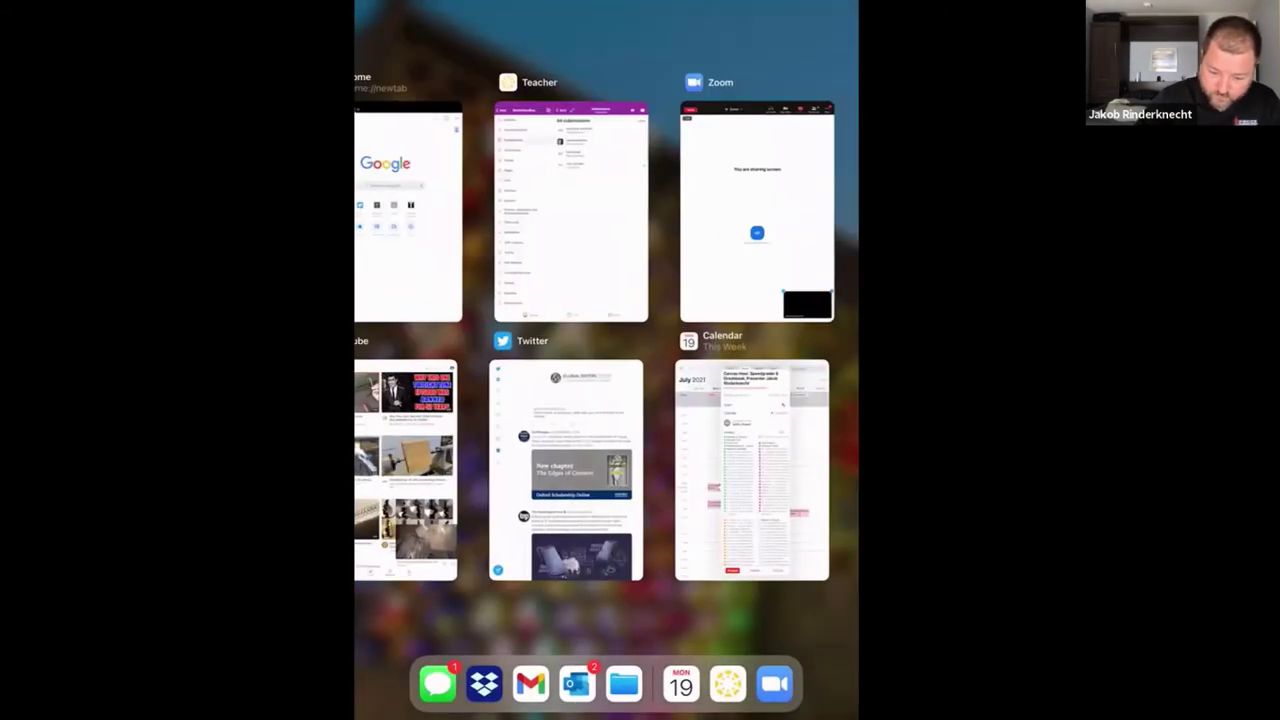
{"action": "left_click", "coordinate": [571, 212]}
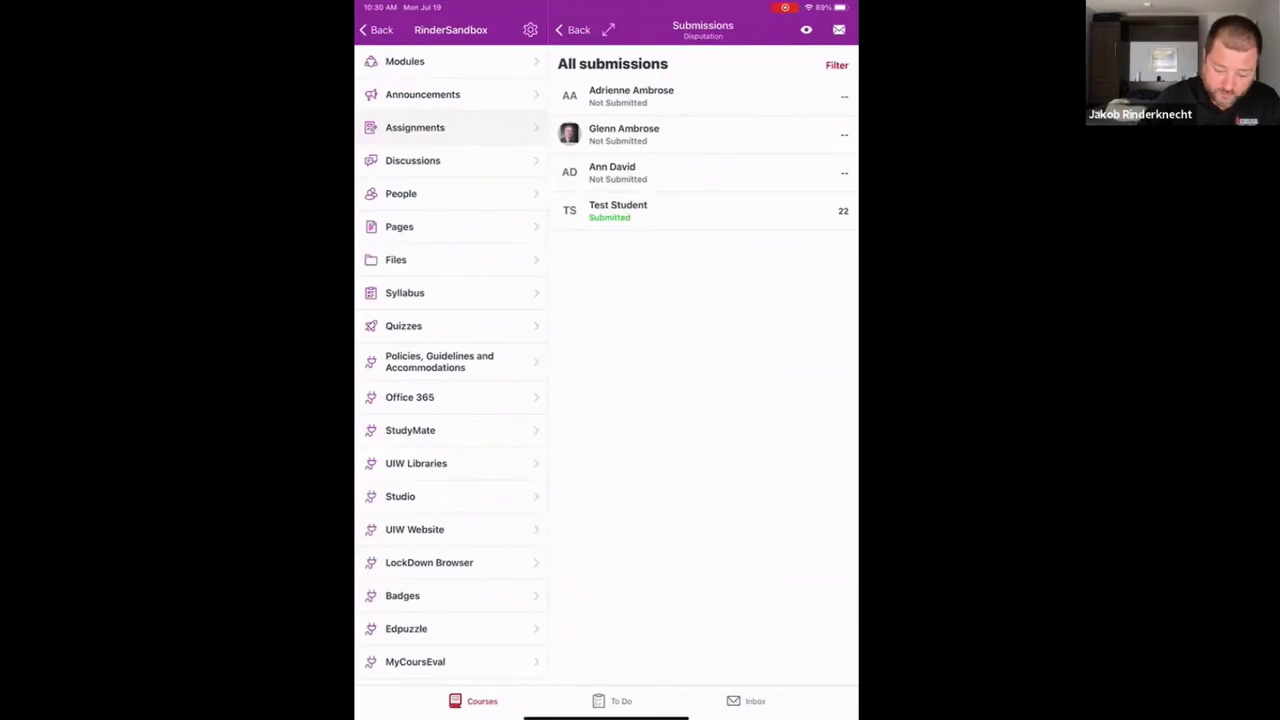
{"action": "scroll", "coordinate": [450, 400], "scroll_direction": "down", "scroll_amount": 2}
{"action": "scroll", "coordinate": [450, 370], "scroll_direction": "down", "scroll_amount": 2}
{"action": "scroll", "coordinate": [450, 370], "scroll_direction": "up", "scroll_amount": 3}
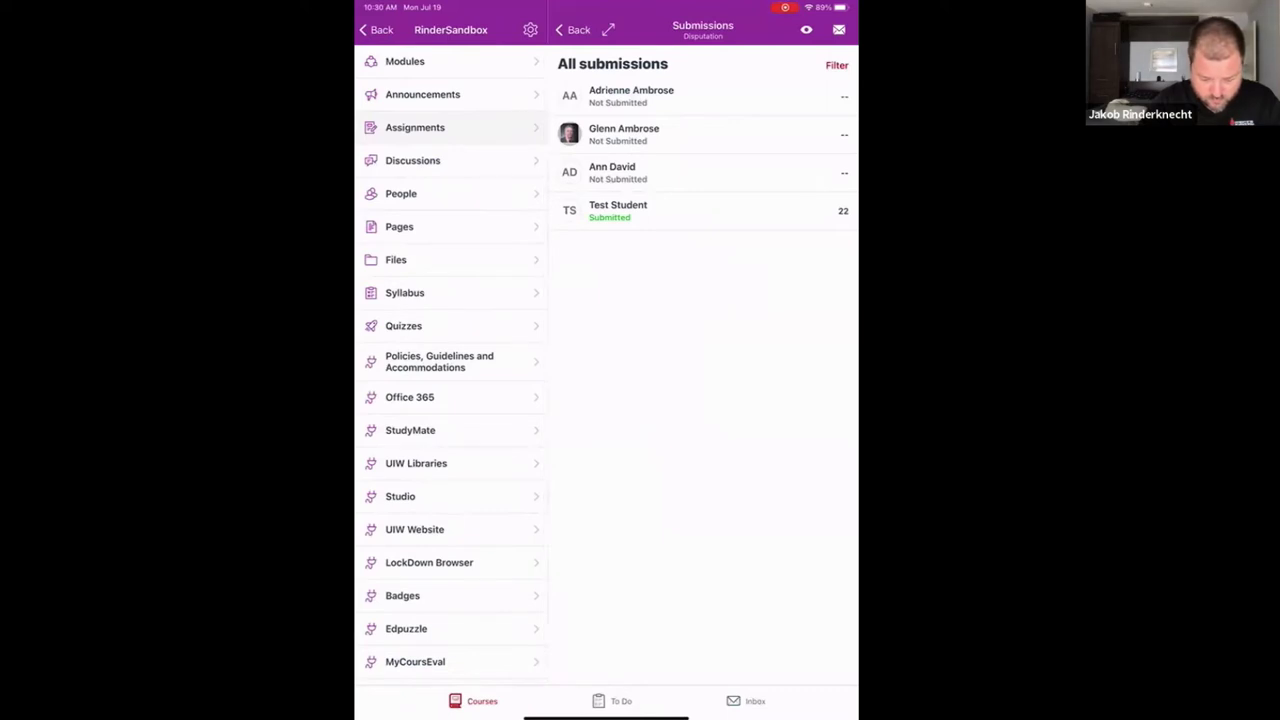
- Look over the Cardinal Flight School course menu, check the To Do list and return to the courses overview
{"action": "left_click", "coordinate": [378, 30]}
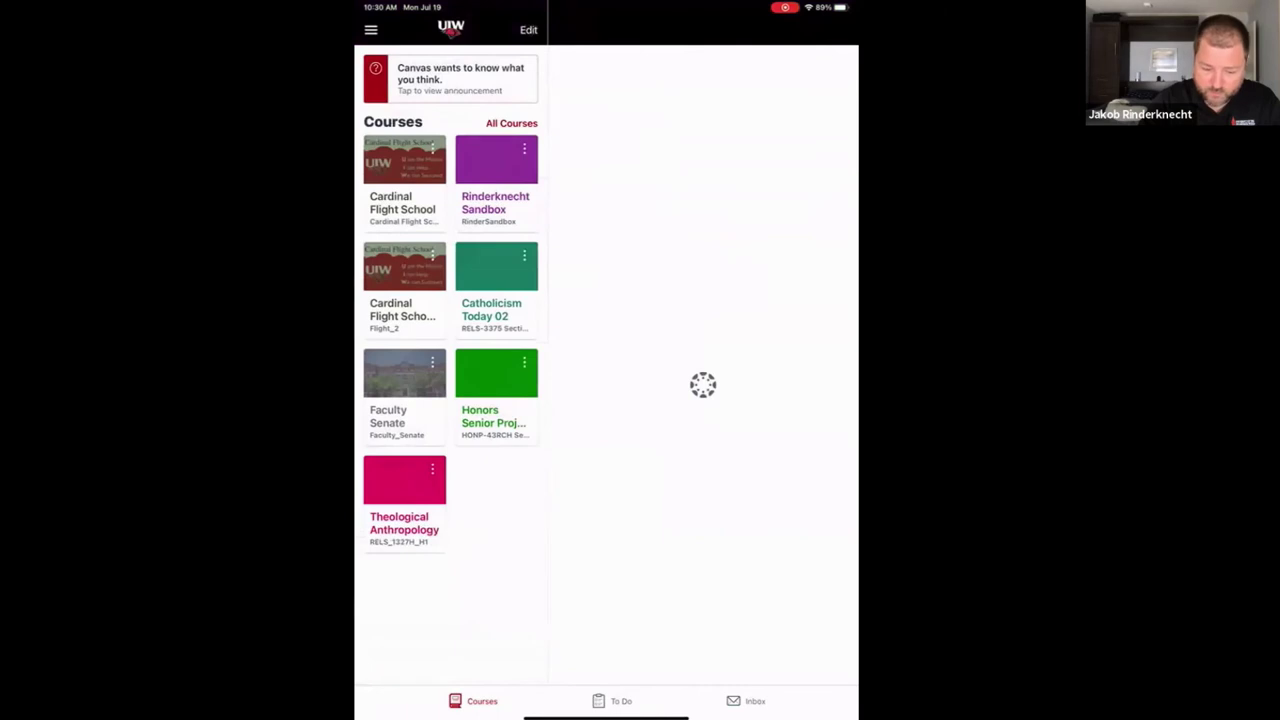
{"action": "left_click", "coordinate": [404, 175]}
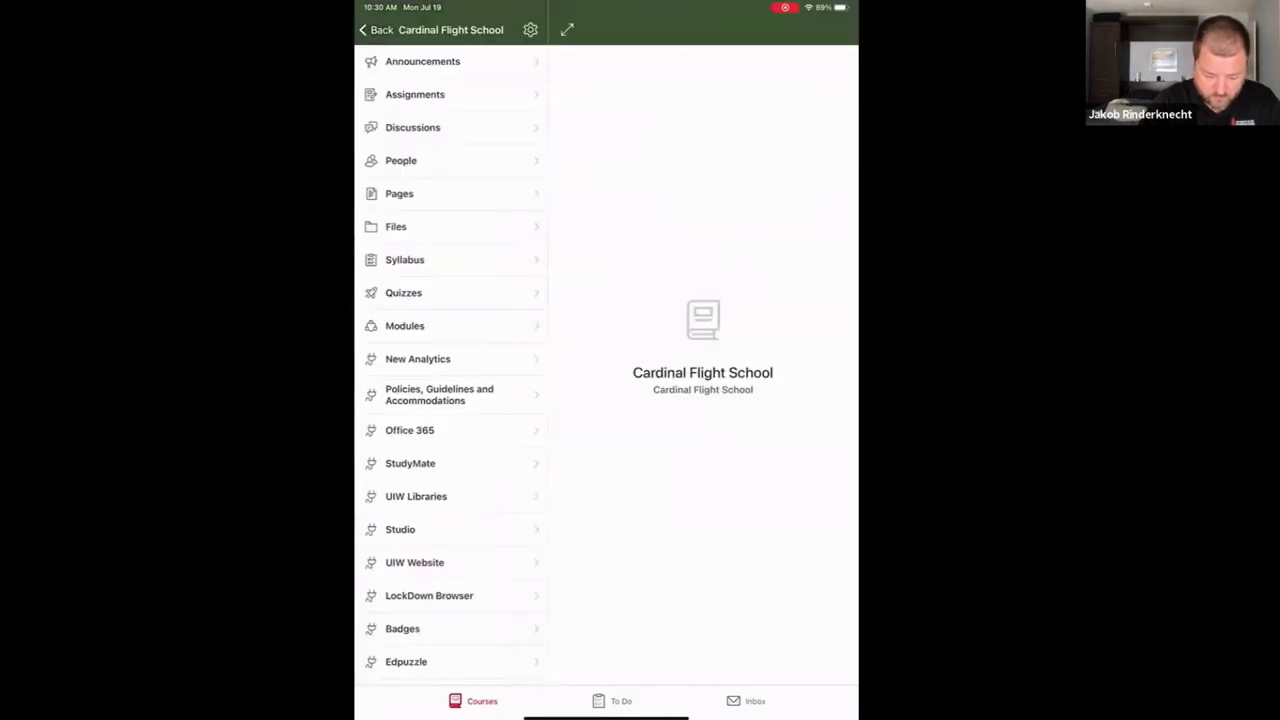
{"action": "left_click_drag", "start_coordinate": [450, 150], "coordinate": [450, 260]}
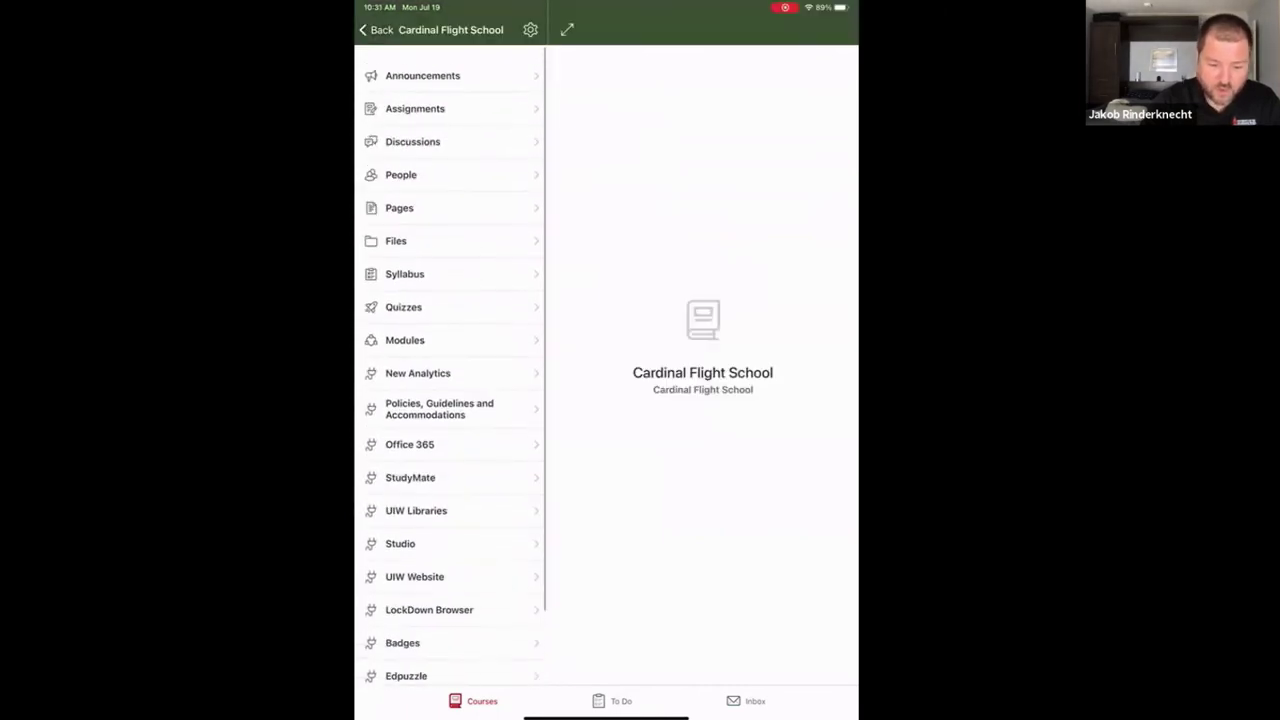
{"action": "left_click", "coordinate": [378, 30]}
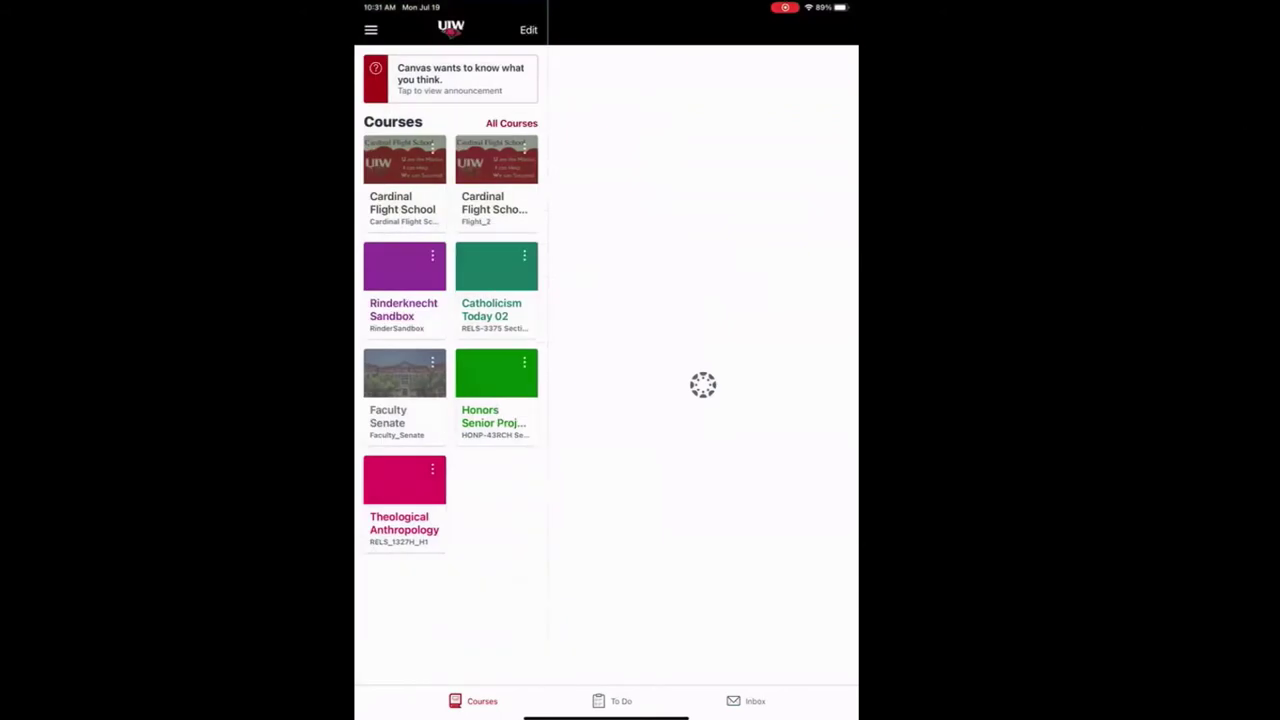
{"action": "left_click", "coordinate": [612, 701]}
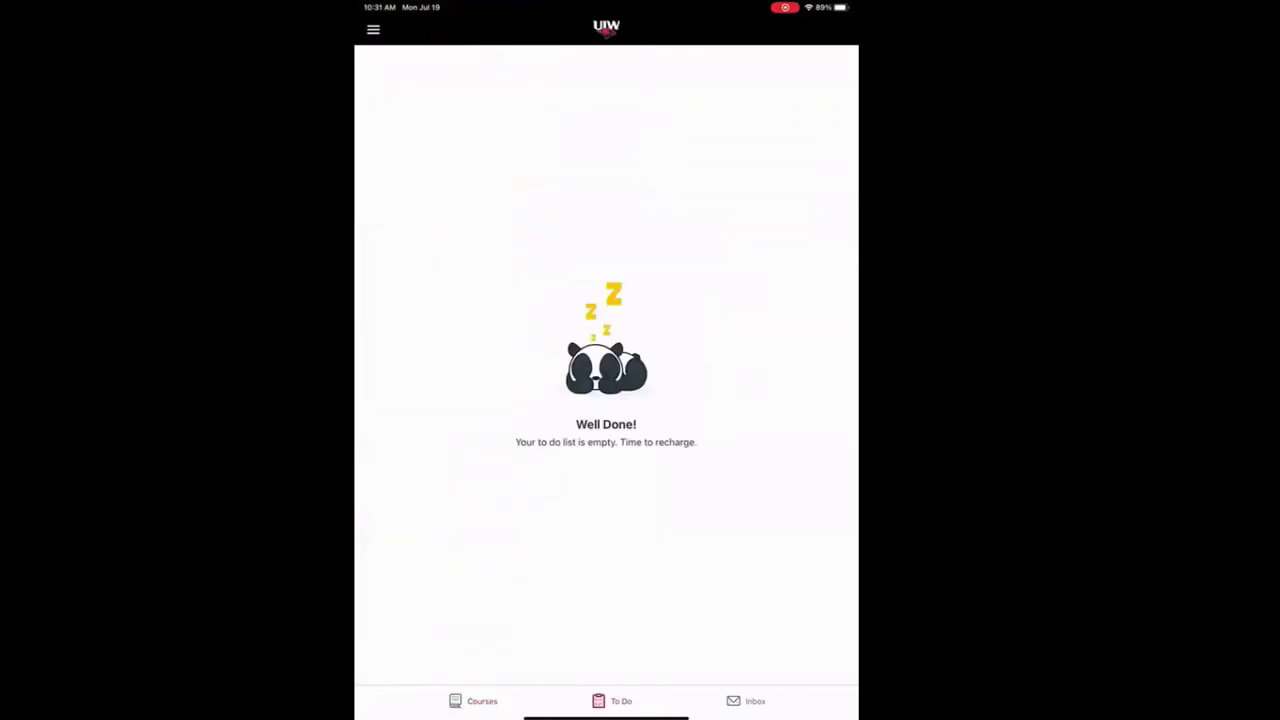
{"action": "left_click", "coordinate": [474, 701]}
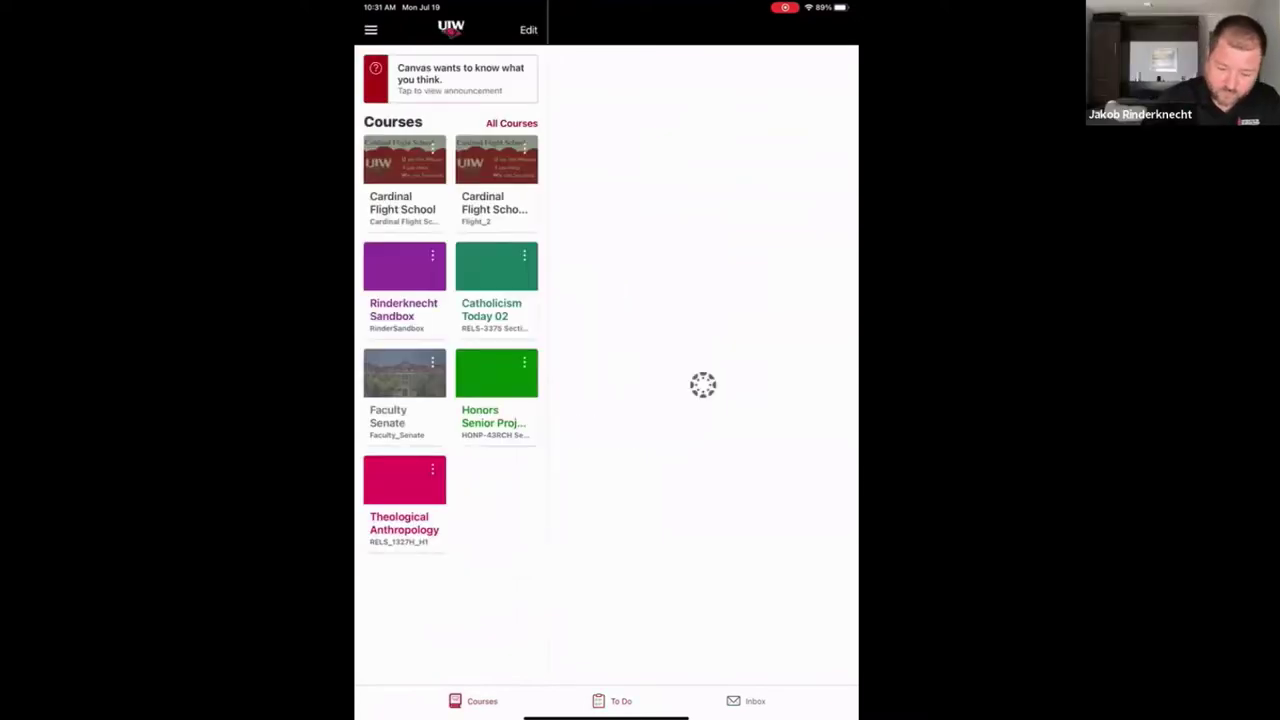
- View the third student's grades and submissions from the sandbox course's People list and return to the courses overview
{"action": "left_click", "coordinate": [404, 285]}
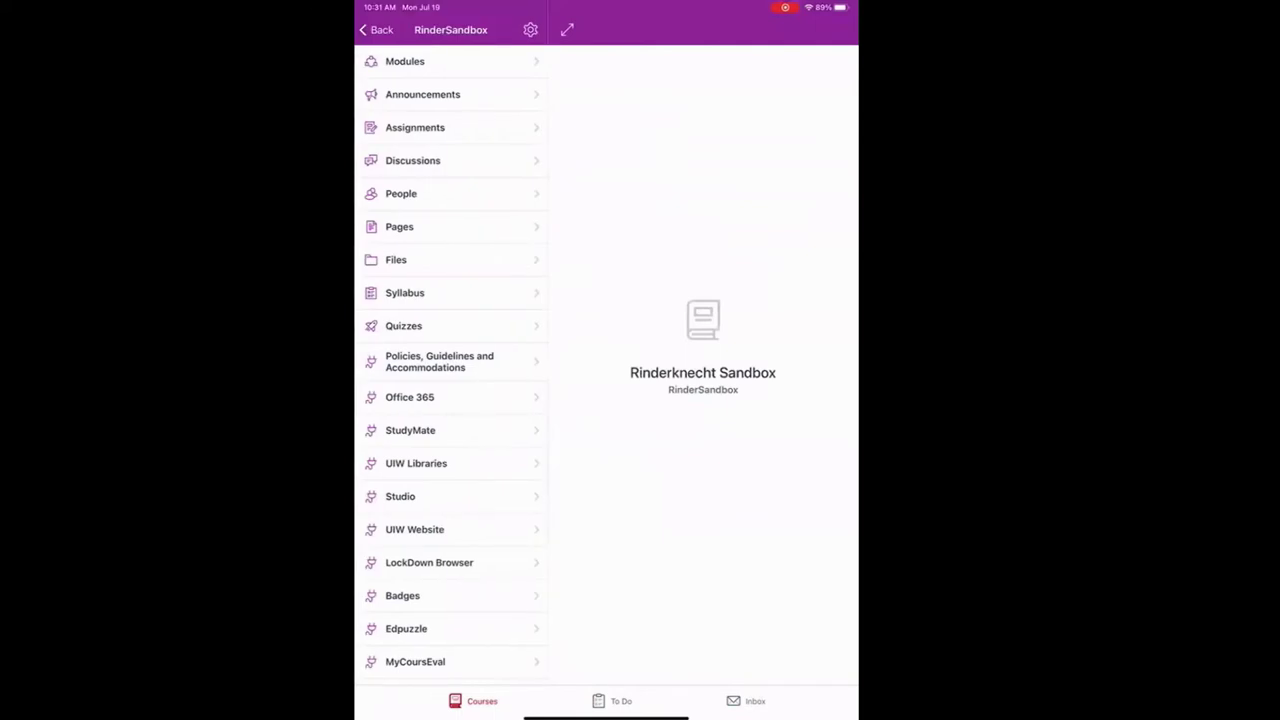
{"action": "left_click", "coordinate": [401, 193]}
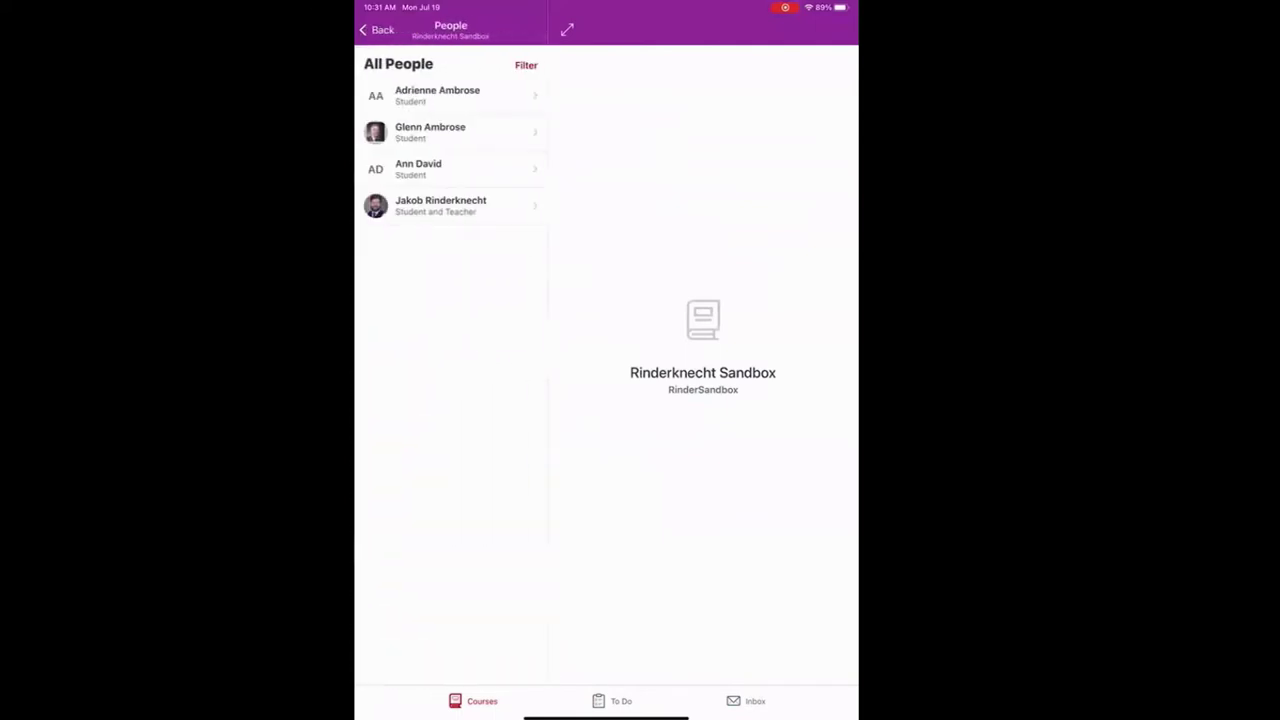
{"action": "left_click", "coordinate": [418, 168]}
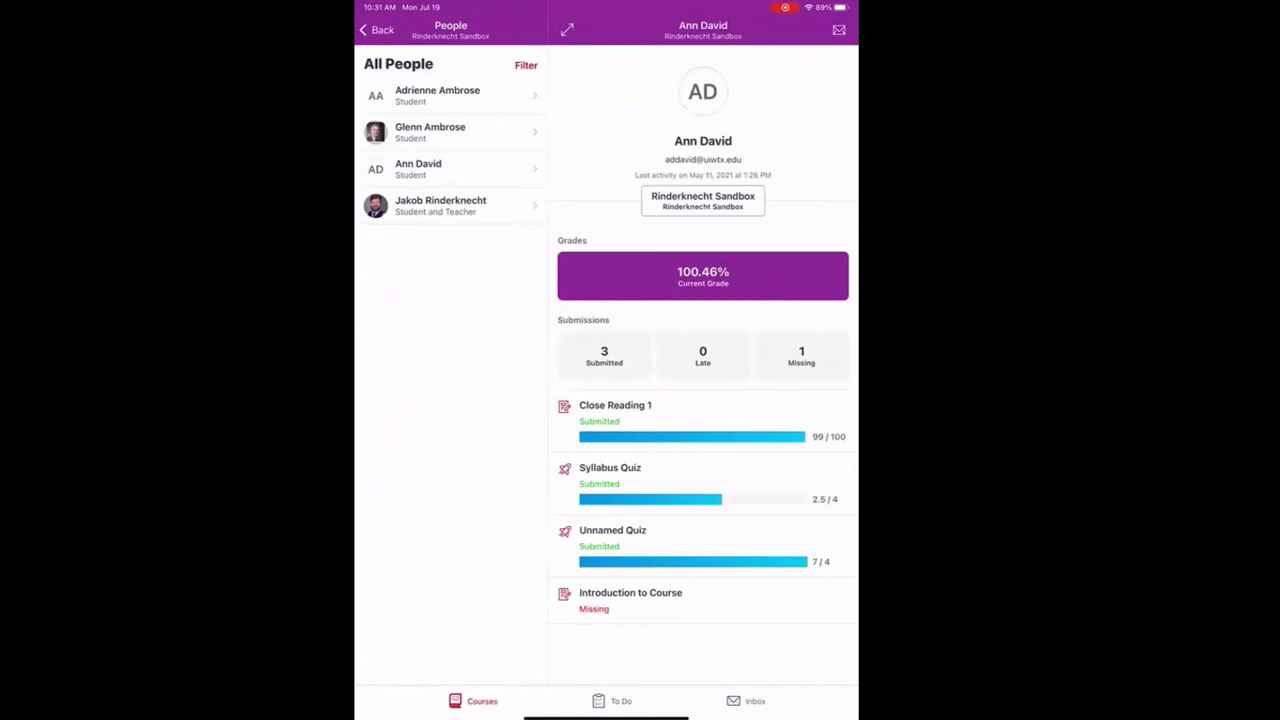
{"action": "left_click", "coordinate": [376, 30]}
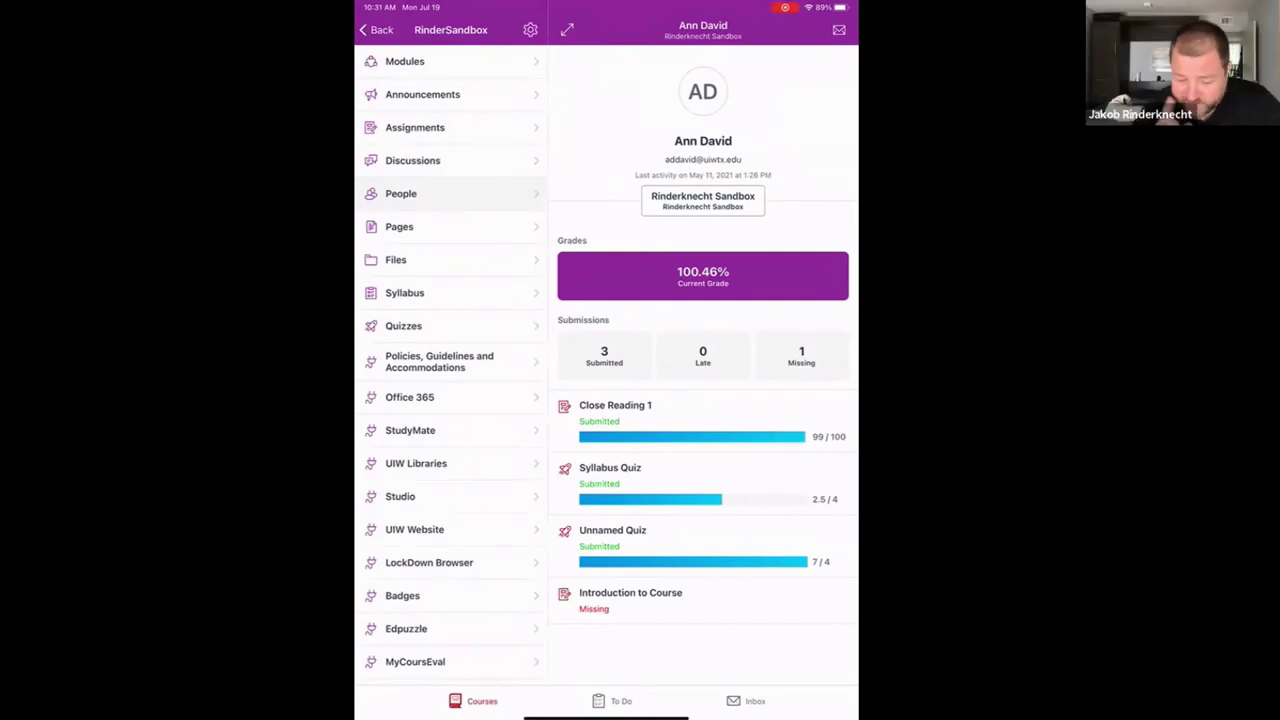
{"action": "left_click", "coordinate": [376, 30]}
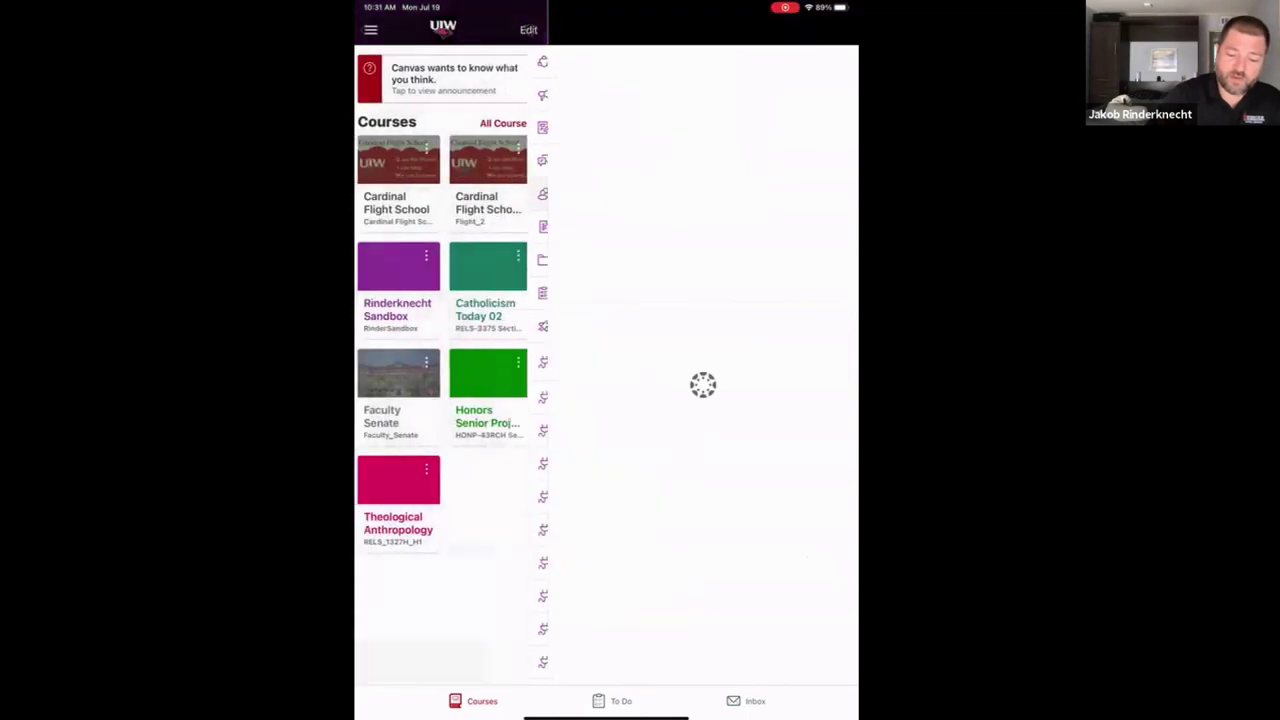
- Reopen the sandbox course's People list, compare the individual students' grade and submission summaries, and leave the list
{"action": "left_click", "coordinate": [494, 160]}
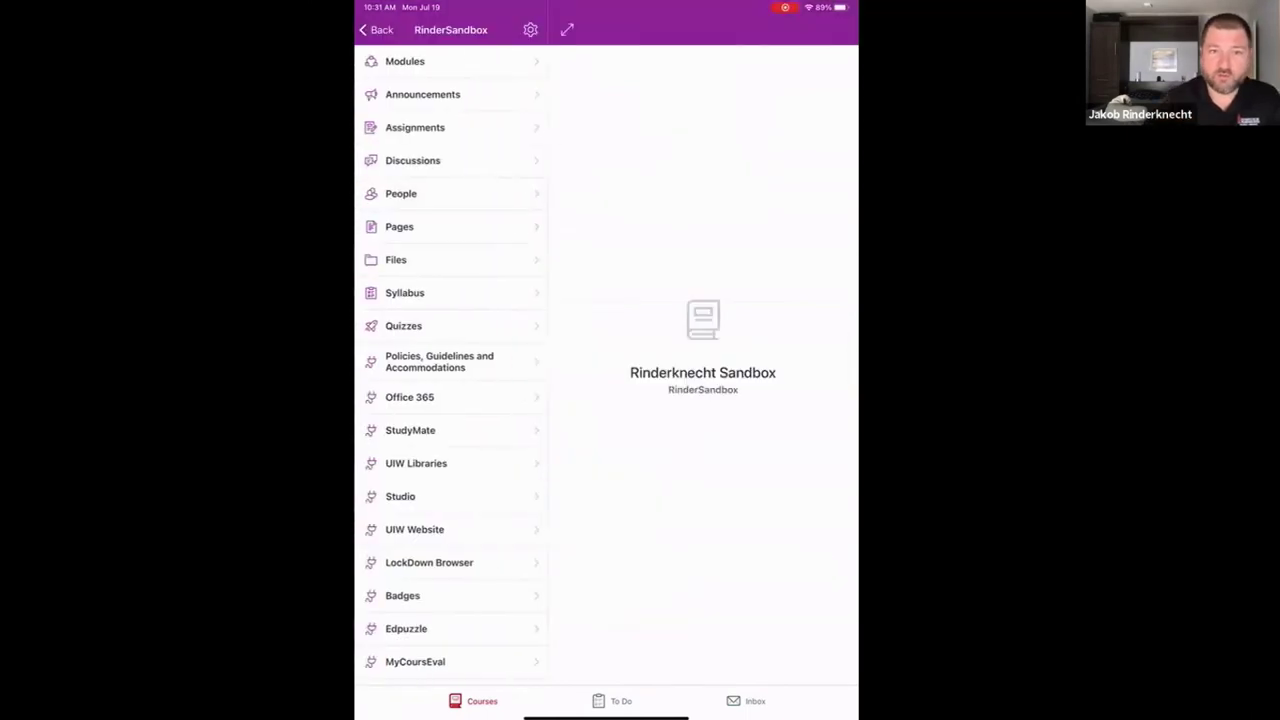
{"action": "left_click", "coordinate": [401, 193]}
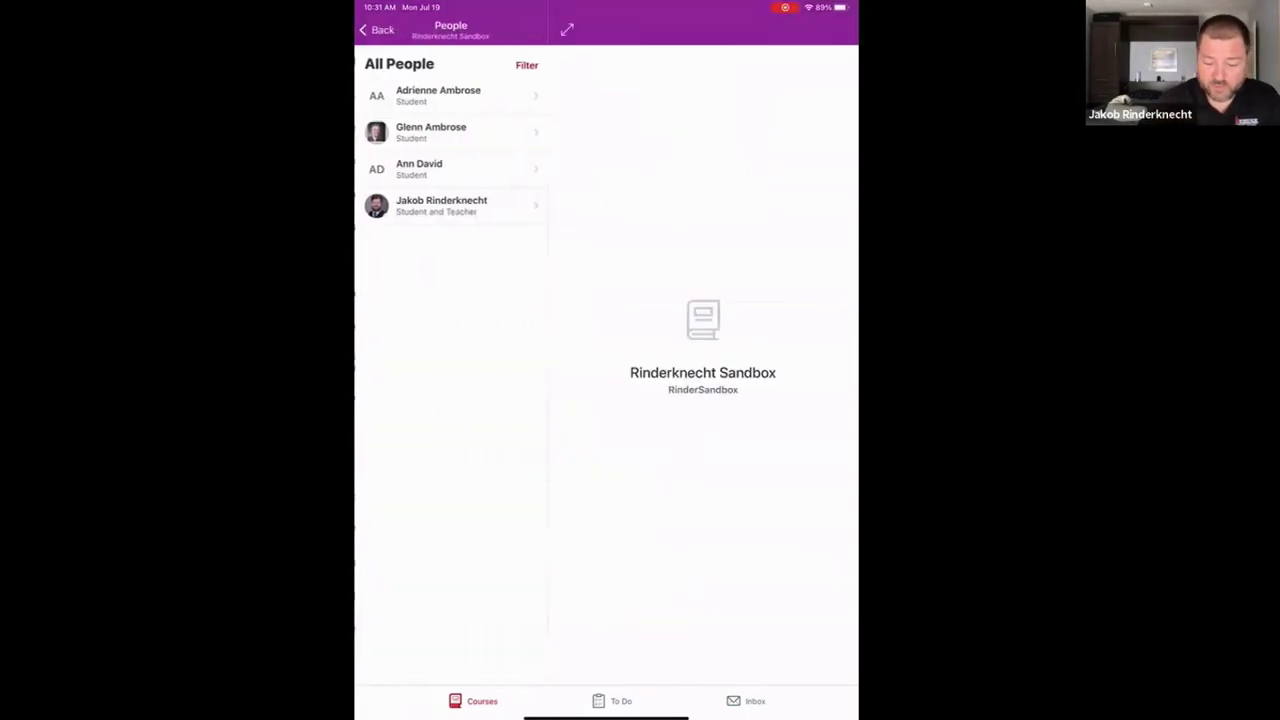
{"action": "left_click", "coordinate": [437, 95]}
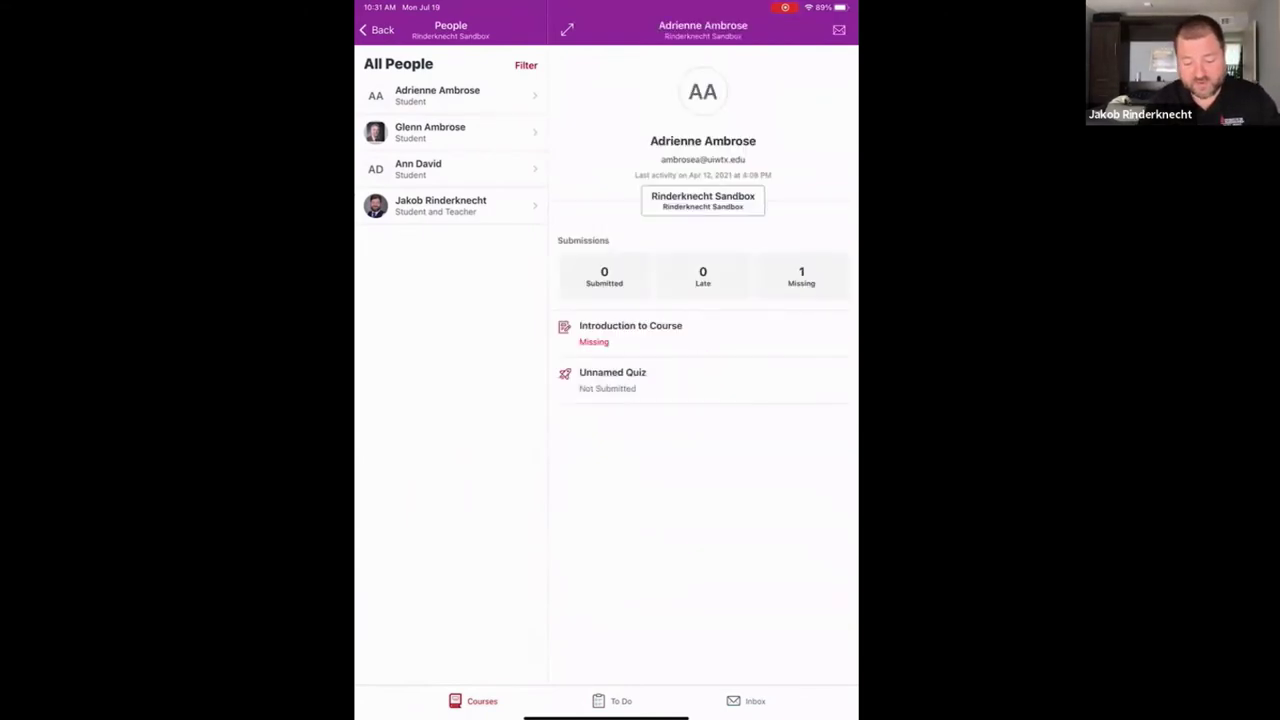
{"action": "left_click", "coordinate": [430, 132]}
{"action": "left_click", "coordinate": [418, 169]}
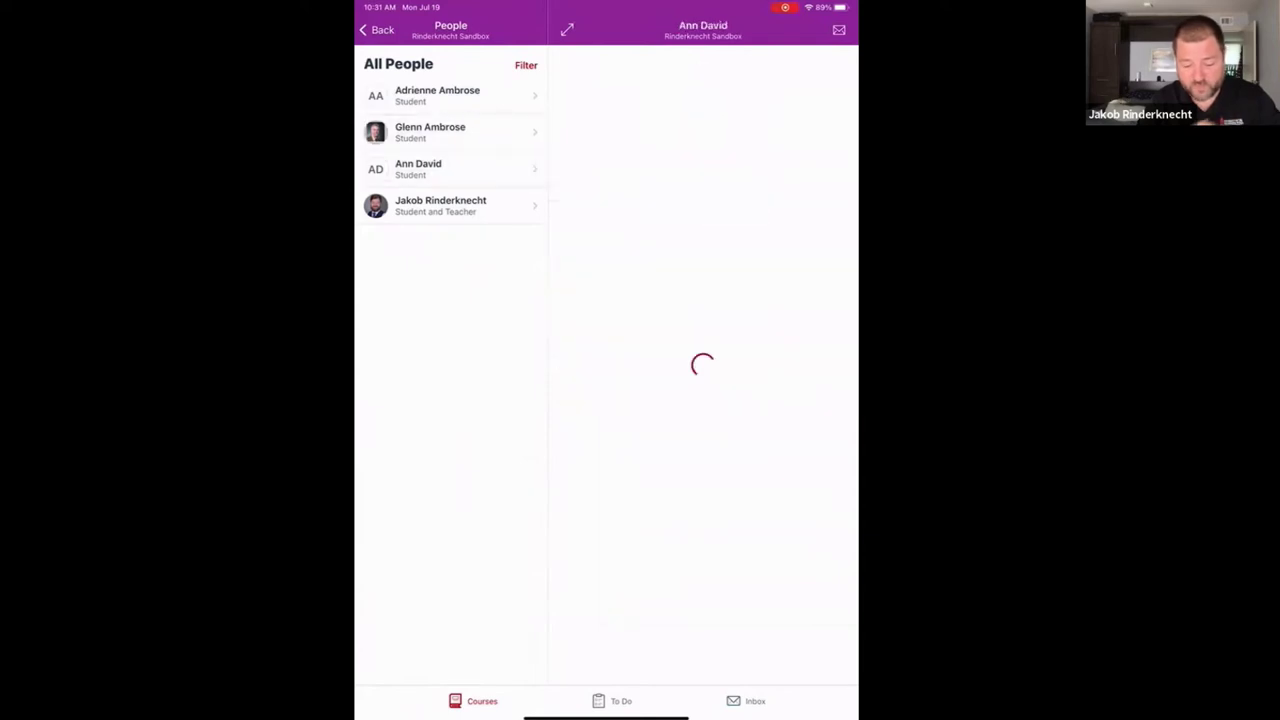
{"action": "scroll", "coordinate": [703, 335], "scroll_direction": "down", "scroll_amount": 1}
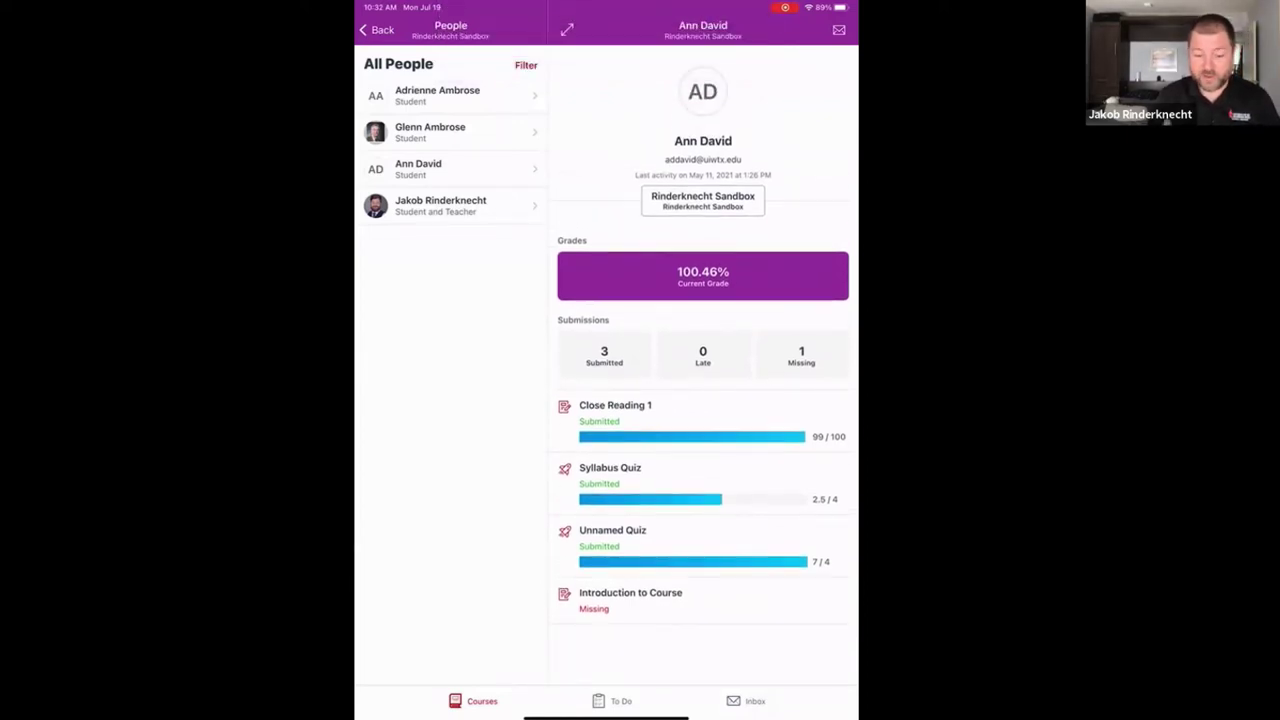
{"action": "left_click", "coordinate": [440, 205]}
{"action": "left_click", "coordinate": [450, 169]}
{"action": "left_click", "coordinate": [430, 132]}
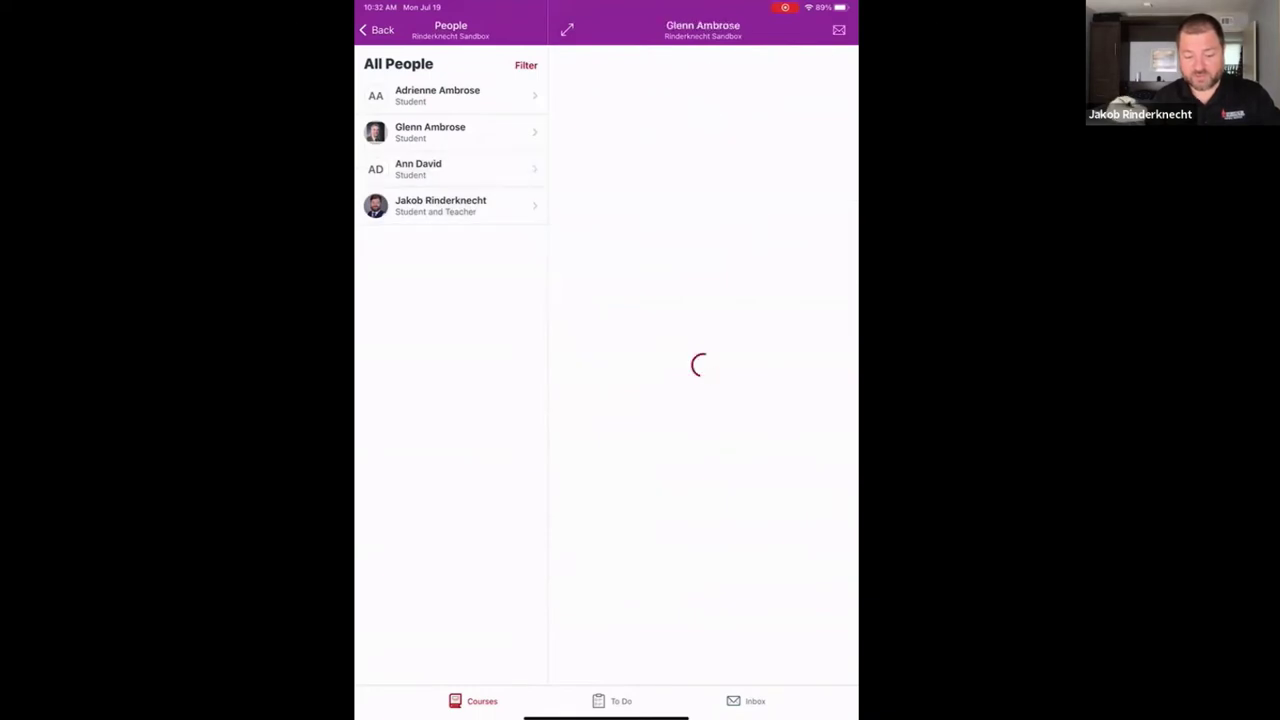
{"action": "left_click", "coordinate": [437, 95]}
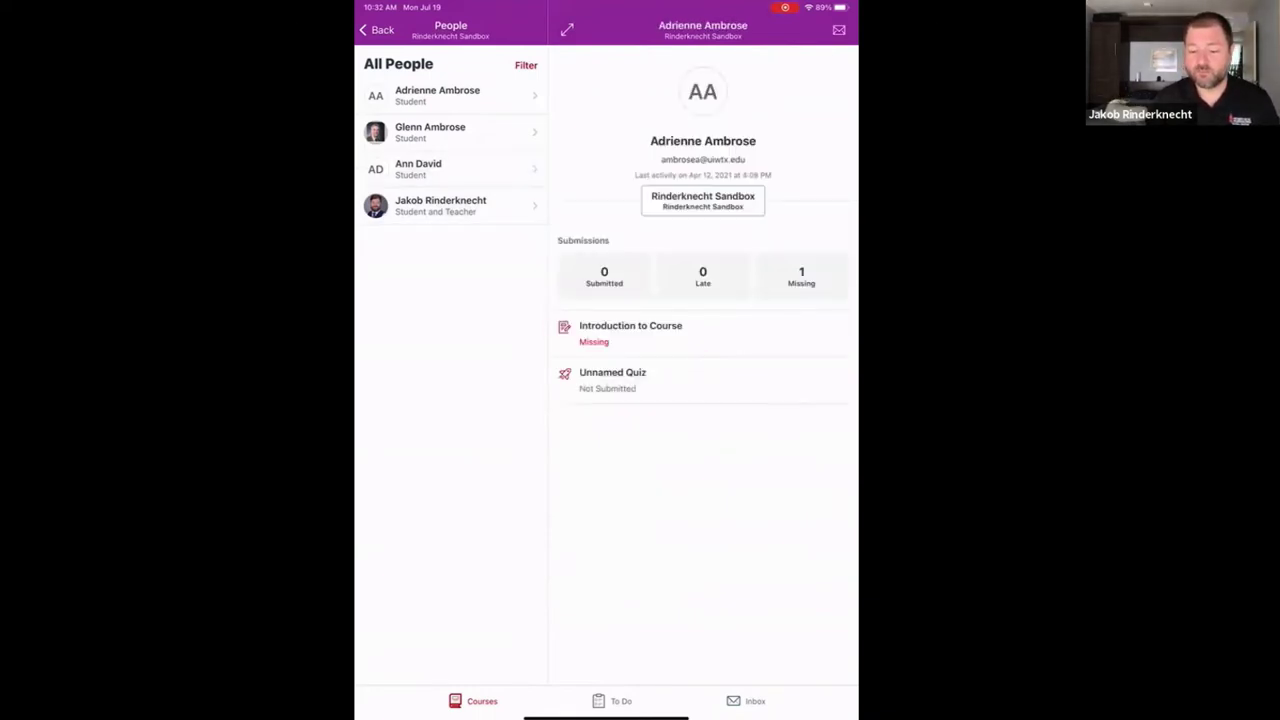
{"action": "left_click", "coordinate": [377, 30]}
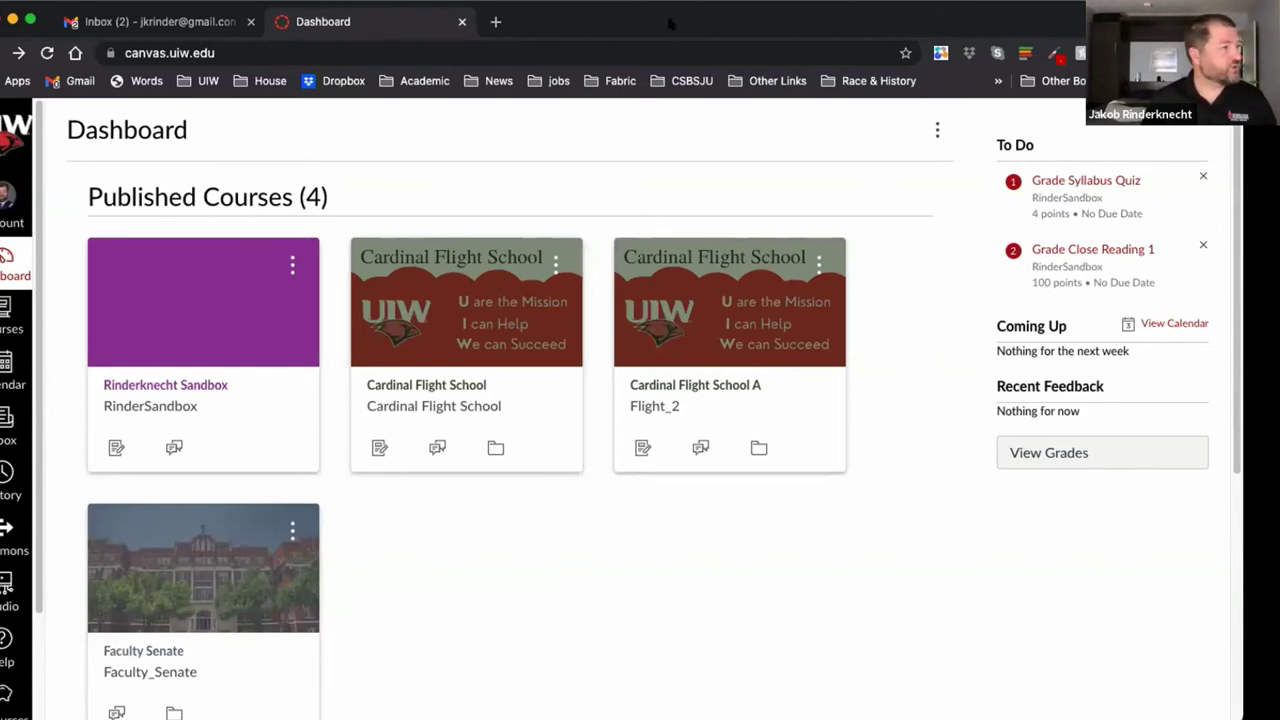
- Open the sandbox course's gradebook in Canvas in the browser and clear Test Student's Close Reading 1 grade
{"action": "left_click", "coordinate": [166, 386]}
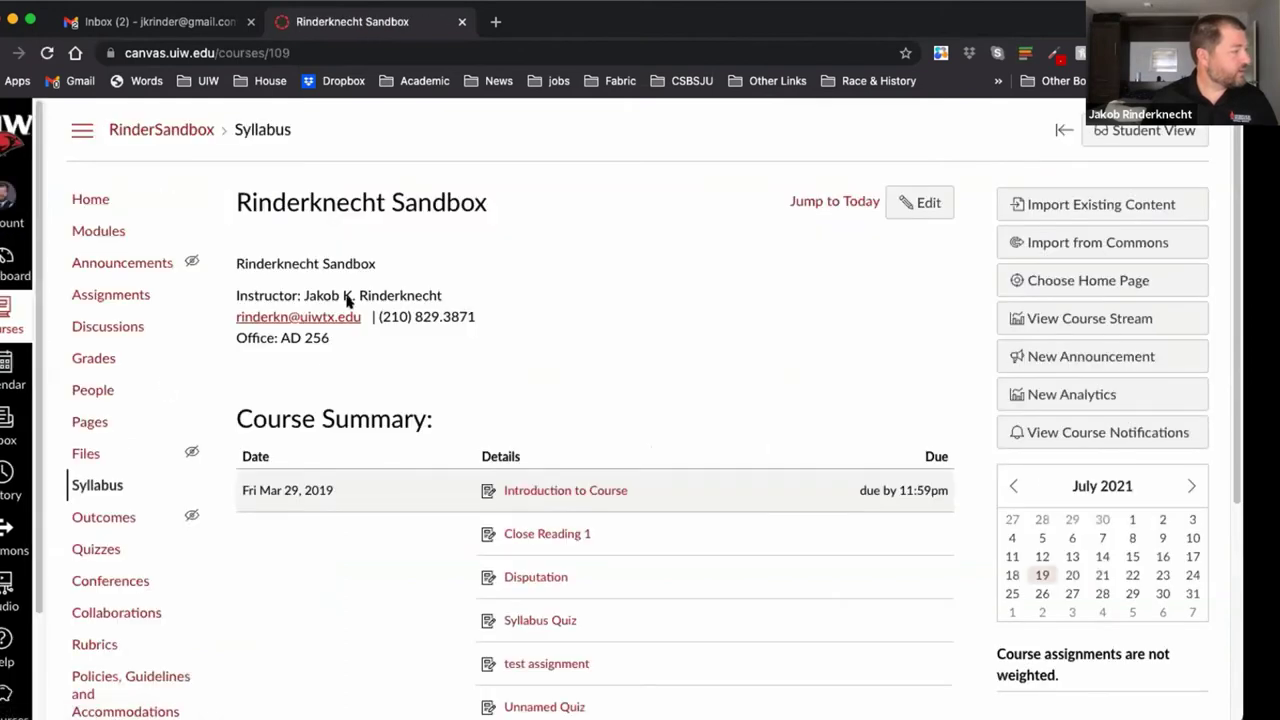
{"action": "left_click", "coordinate": [108, 358]}
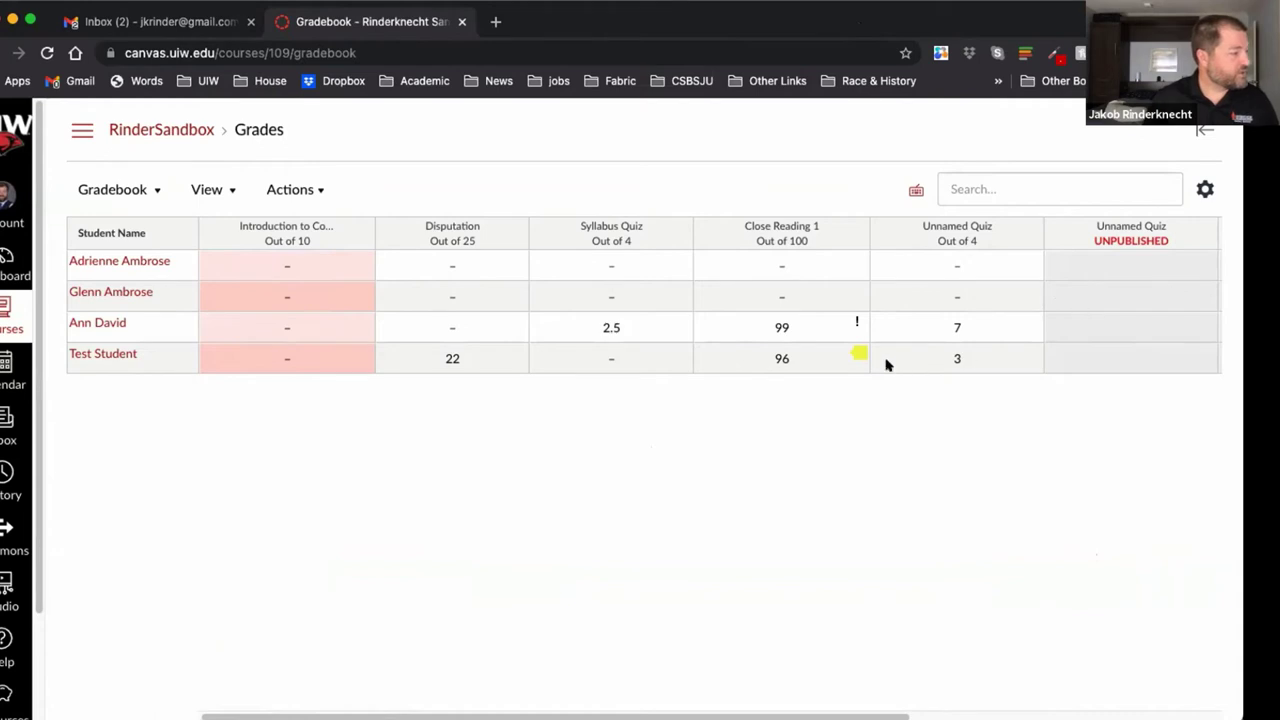
{"action": "left_click", "coordinate": [783, 360]}
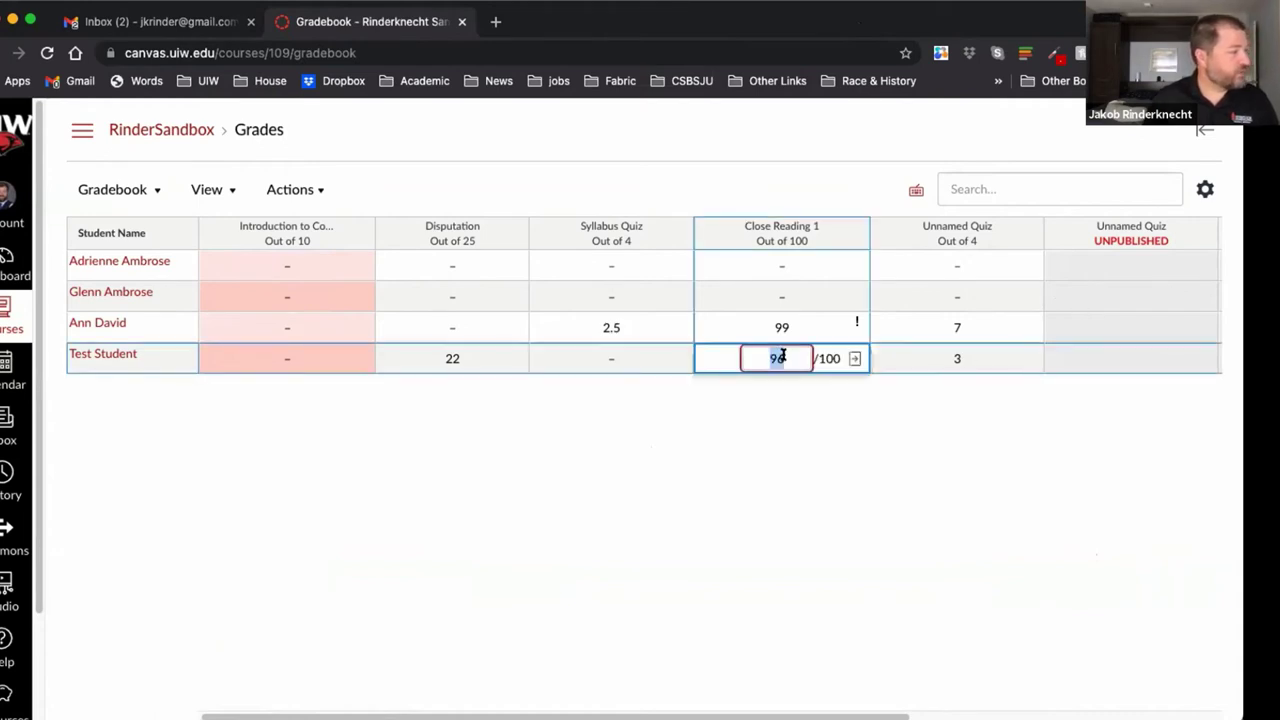
{"action": "key", "text": "BackSpace"}
{"action": "key", "text": "Return"}
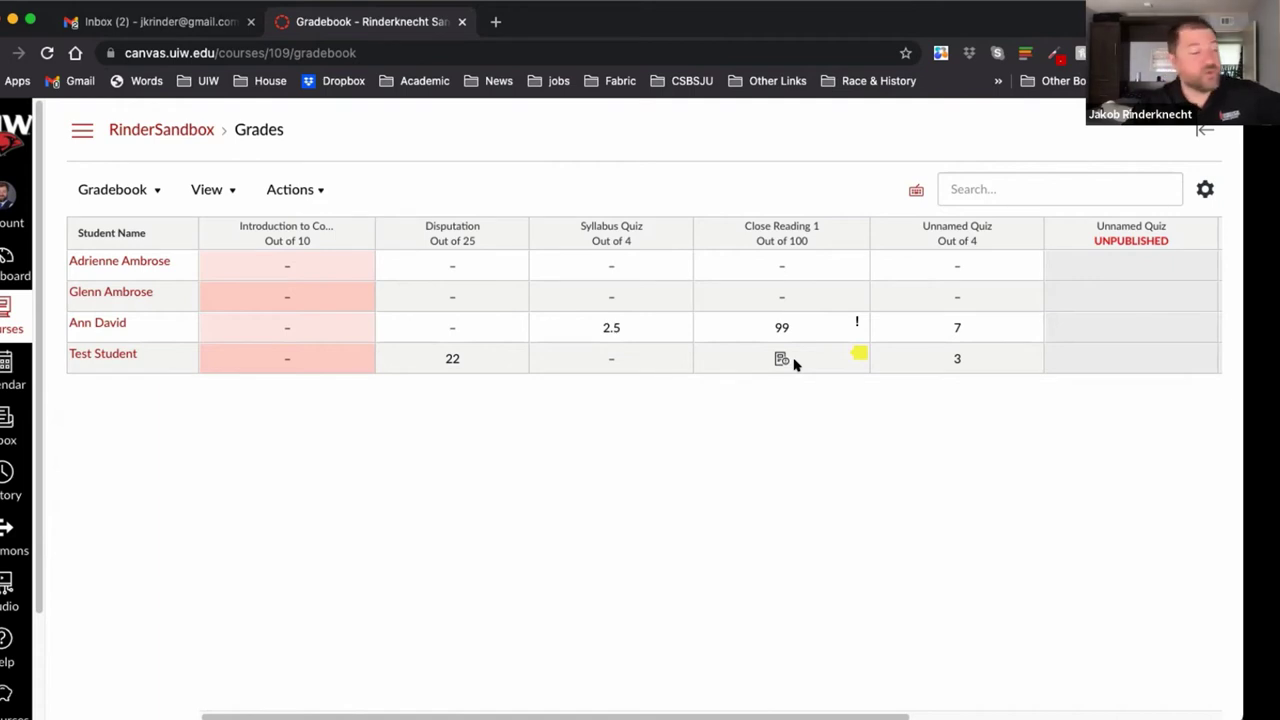
- Set Test Student's Syllabus Quiz grade to 3 in the gradebook
{"action": "left_click", "coordinate": [611, 358]}
{"action": "type", "text": "3"}
{"action": "key", "text": "Return"}
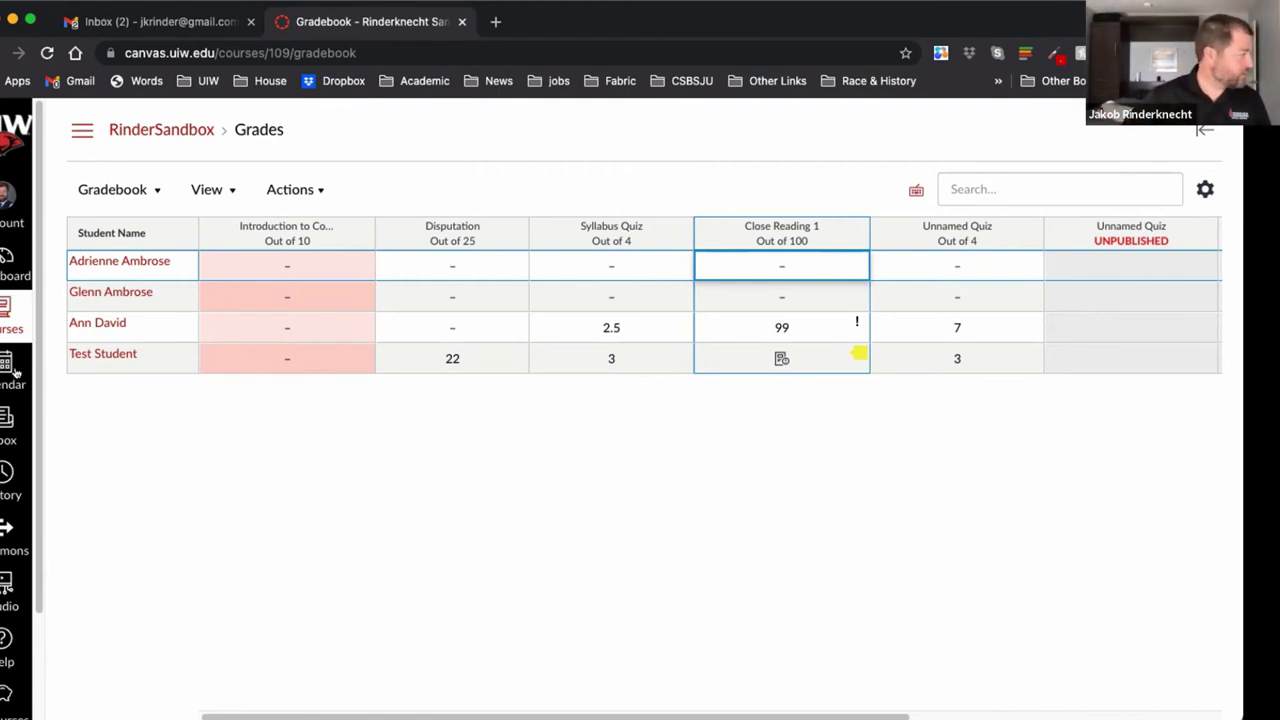
- Return to the dashboard and open "test assignment" from the sandbox course's assignments list
{"action": "left_click", "coordinate": [7, 318]}
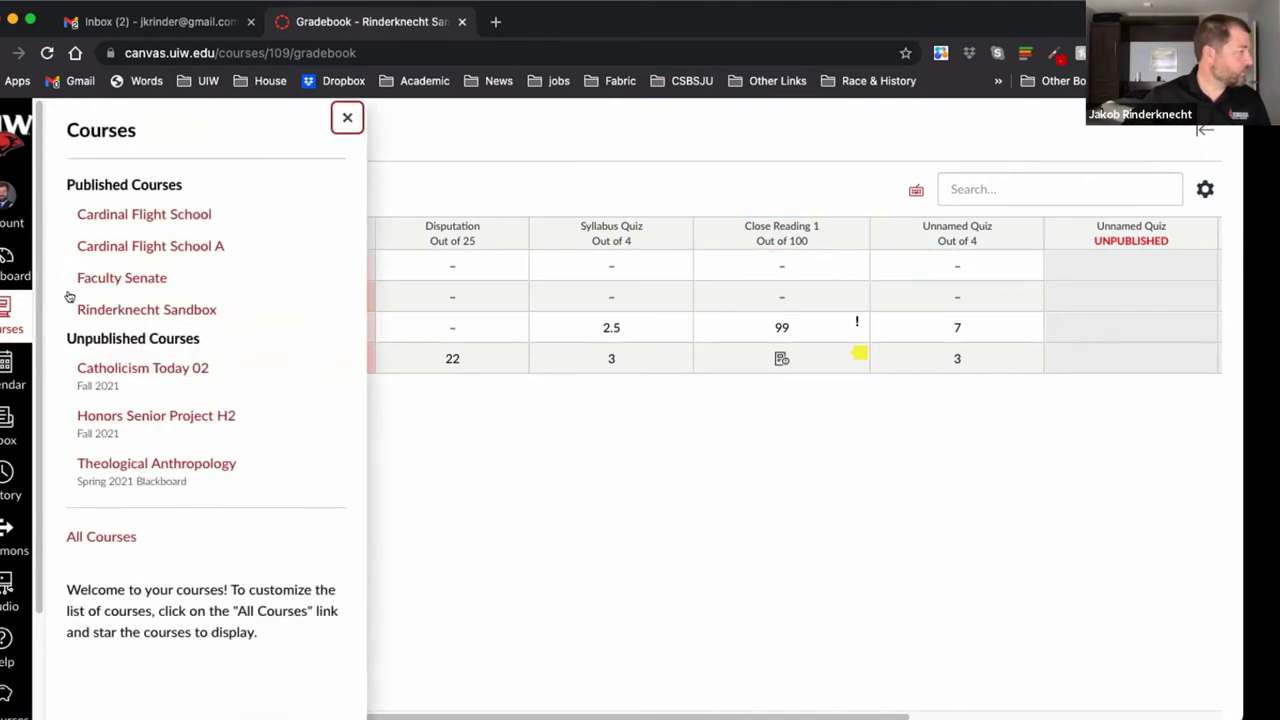
{"action": "left_click", "coordinate": [15, 258]}
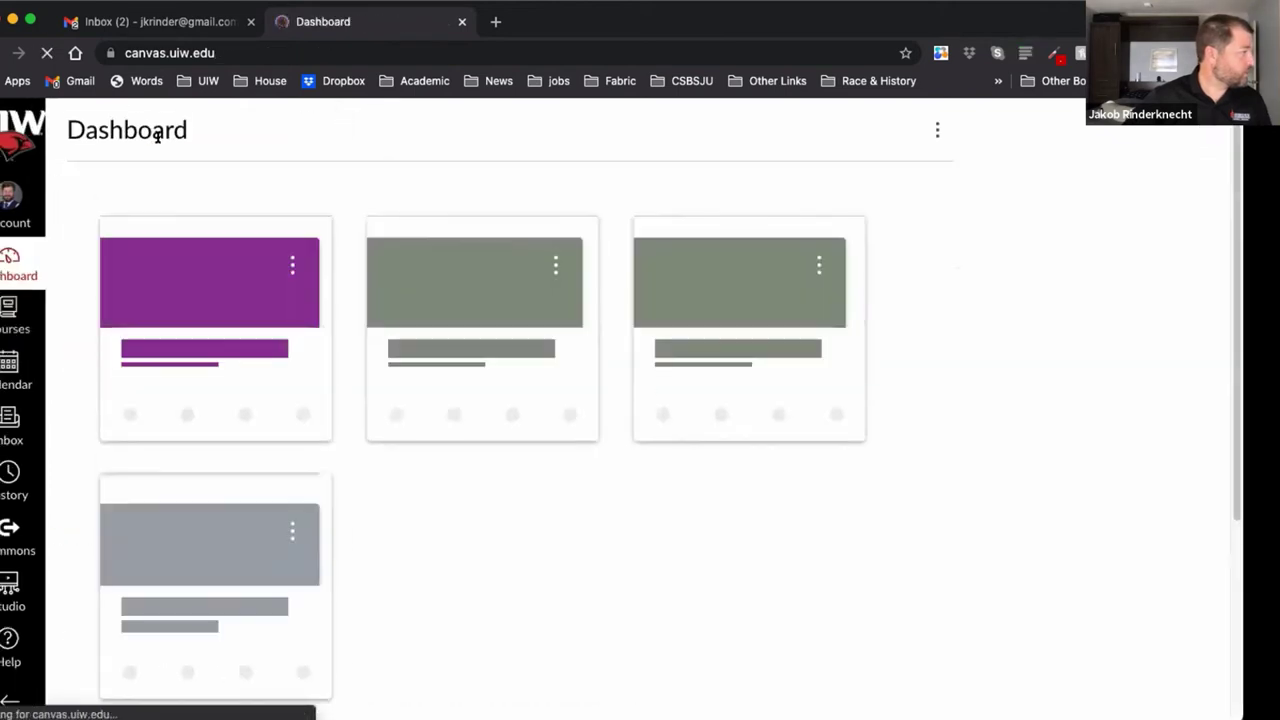
{"action": "left_click", "coordinate": [212, 382]}
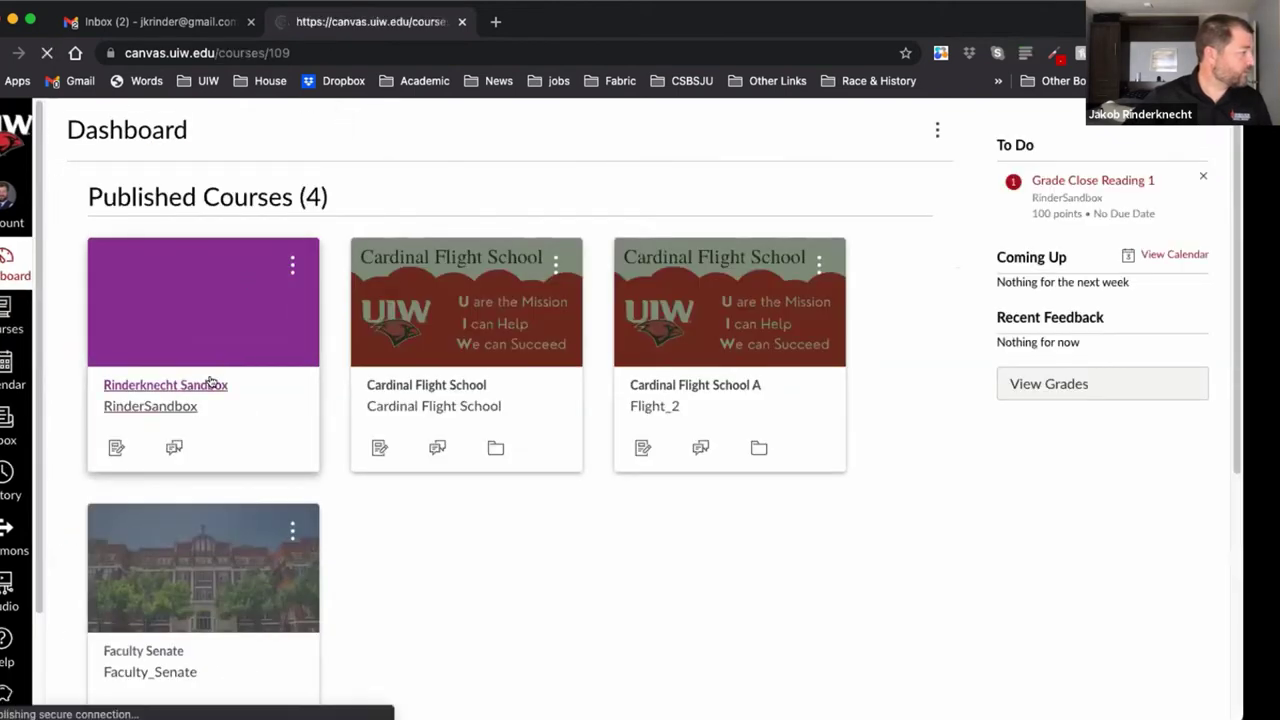
{"action": "left_click", "coordinate": [113, 297]}
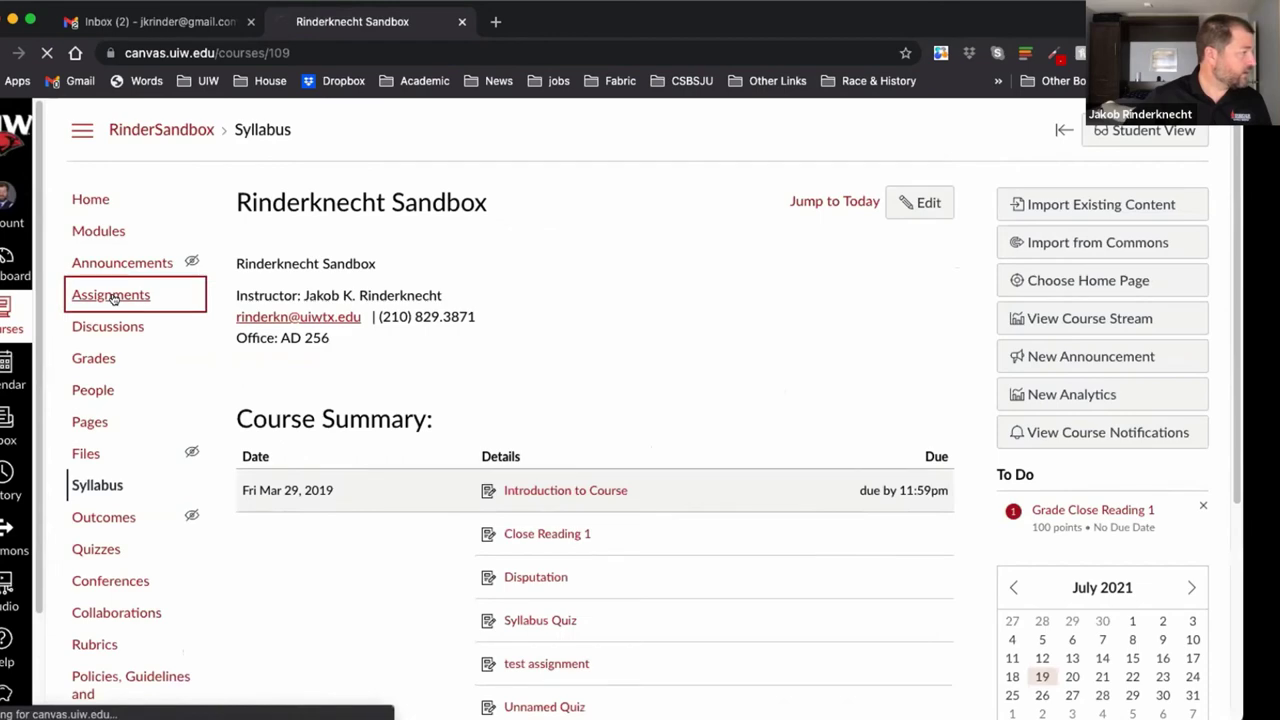
{"action": "scroll", "coordinate": [314, 537], "scroll_direction": "down", "scroll_amount": 5}
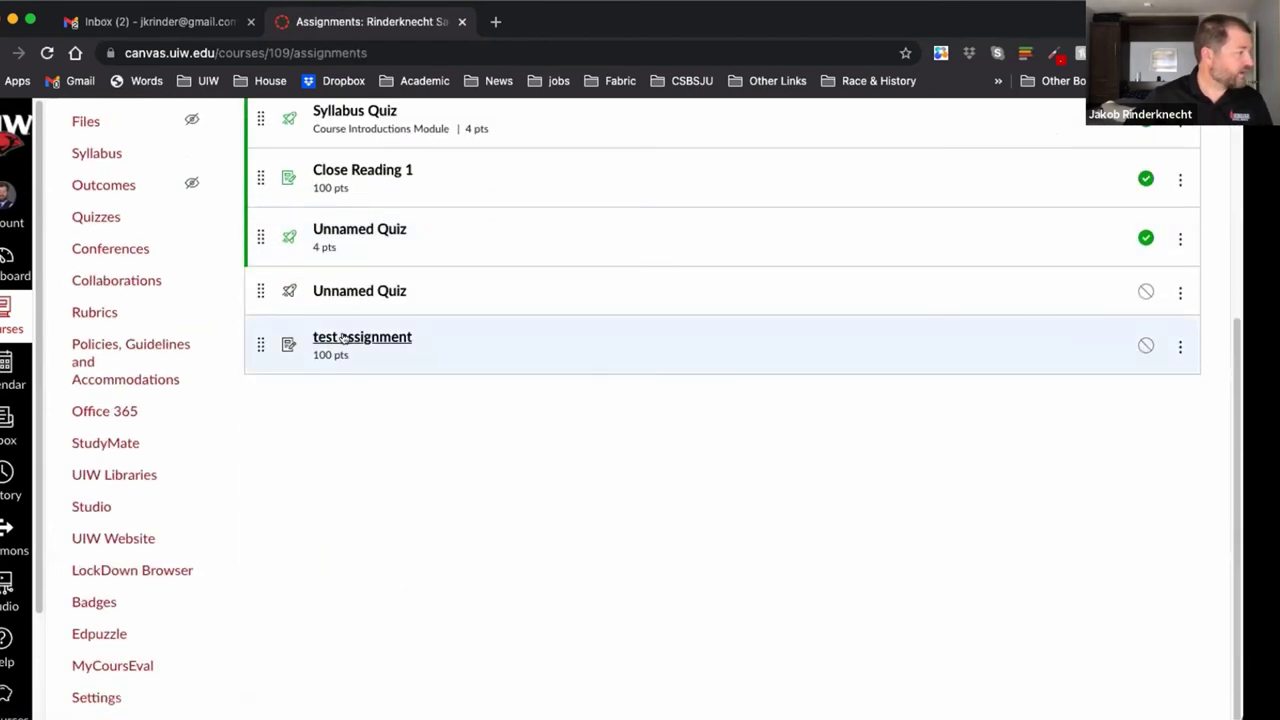
{"action": "left_click", "coordinate": [343, 339]}
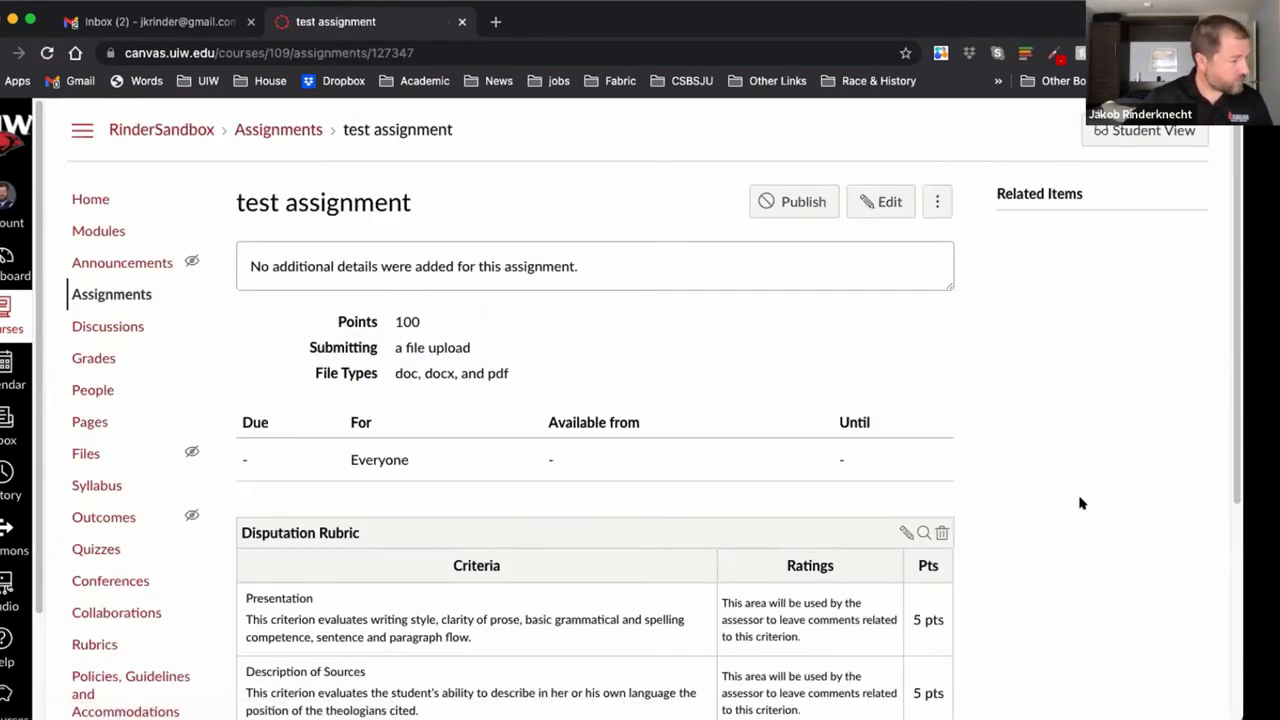
- Remove the Disputation Rubric from "test assignment" and start adding a new rubric
{"action": "scroll", "coordinate": [1060, 480], "scroll_direction": "down", "scroll_amount": 5}
{"action": "scroll", "coordinate": [937, 531], "scroll_direction": "down", "scroll_amount": 1}
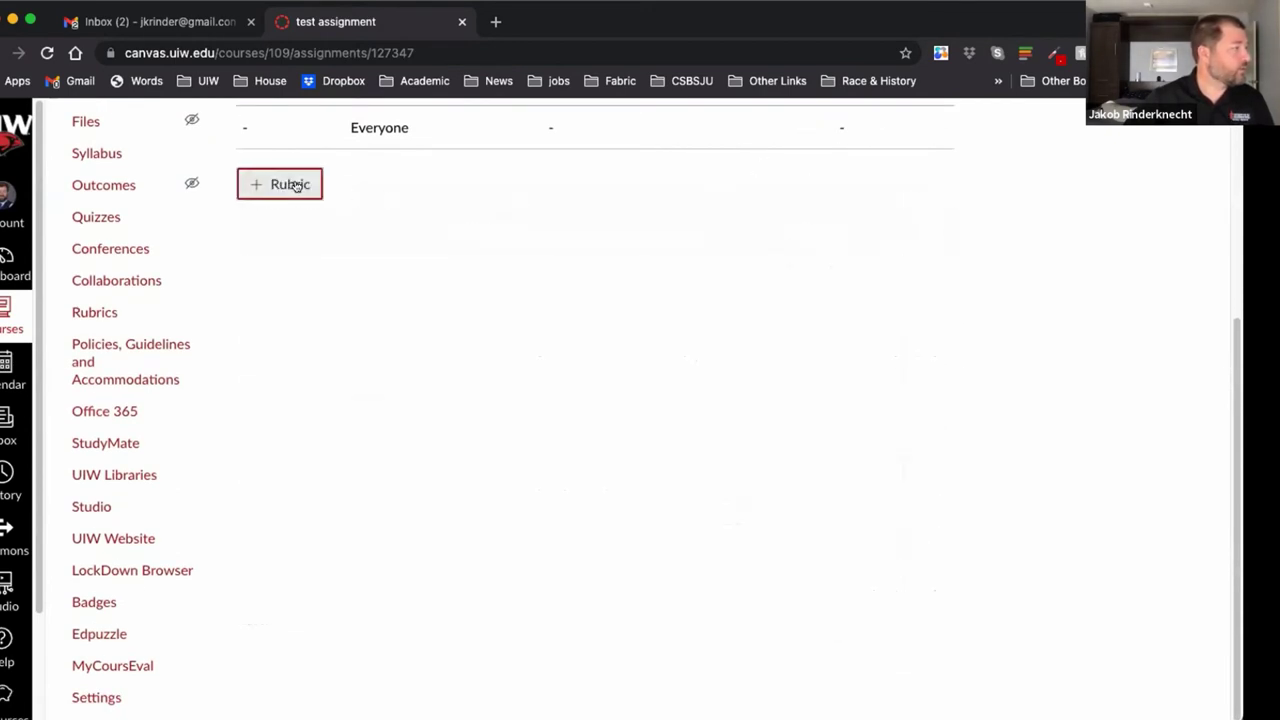
{"action": "left_click", "coordinate": [291, 183]}
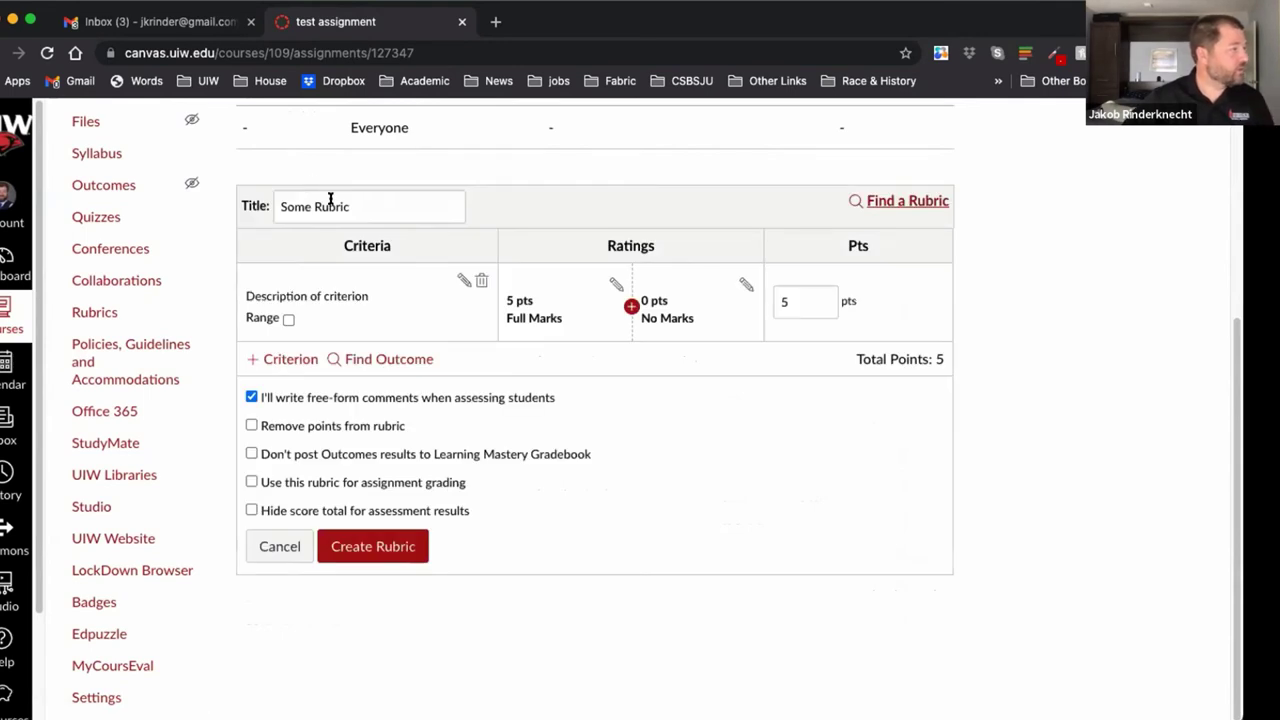
- Find the existing "Some Rubric" under University of the Incarnate Word and use it for the assignment
{"action": "left_click", "coordinate": [889, 200]}
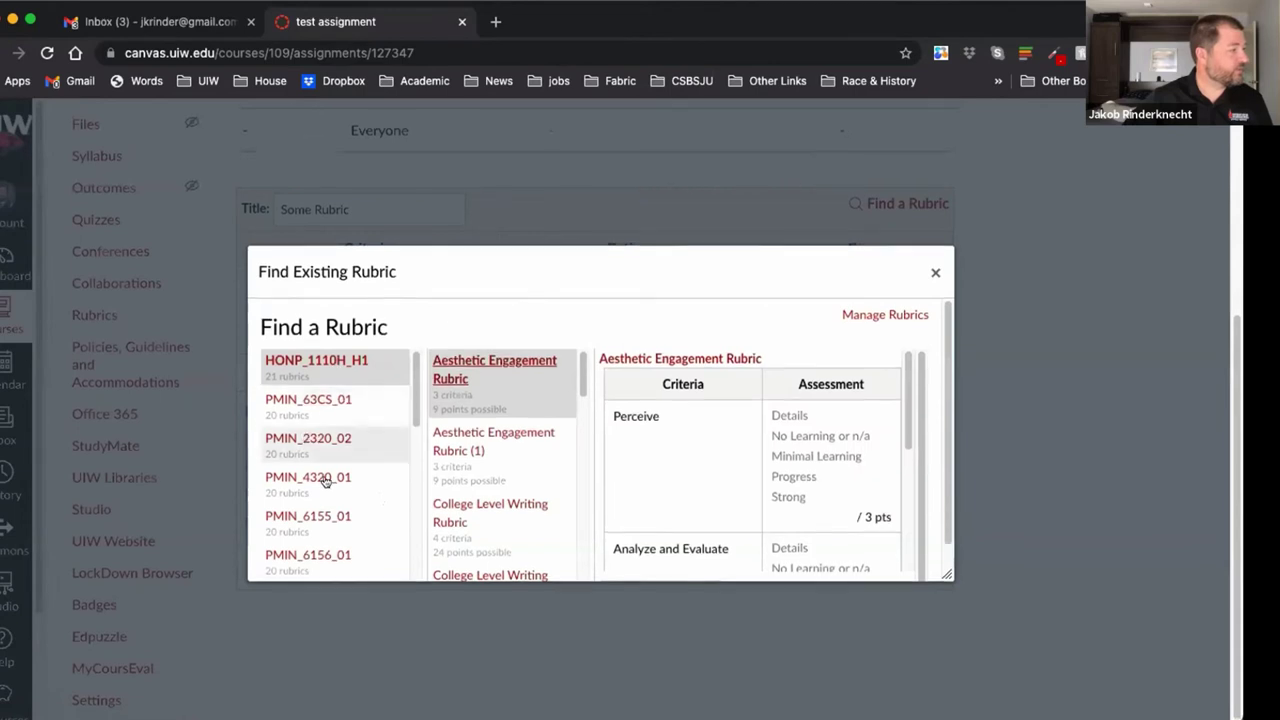
{"action": "scroll", "coordinate": [340, 550], "scroll_direction": "down", "scroll_amount": 10}
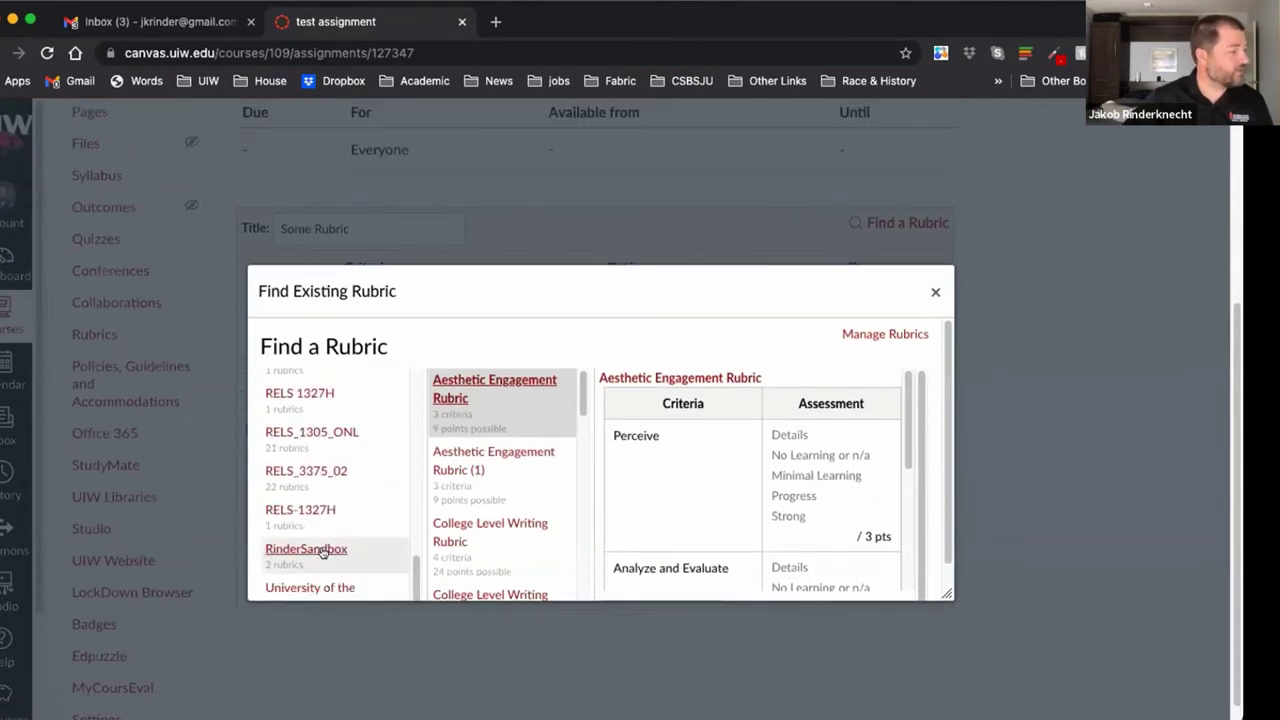
{"action": "scroll", "coordinate": [322, 552], "scroll_direction": "up", "scroll_amount": 8}
{"action": "scroll", "coordinate": [322, 552], "scroll_direction": "down", "scroll_amount": 4}
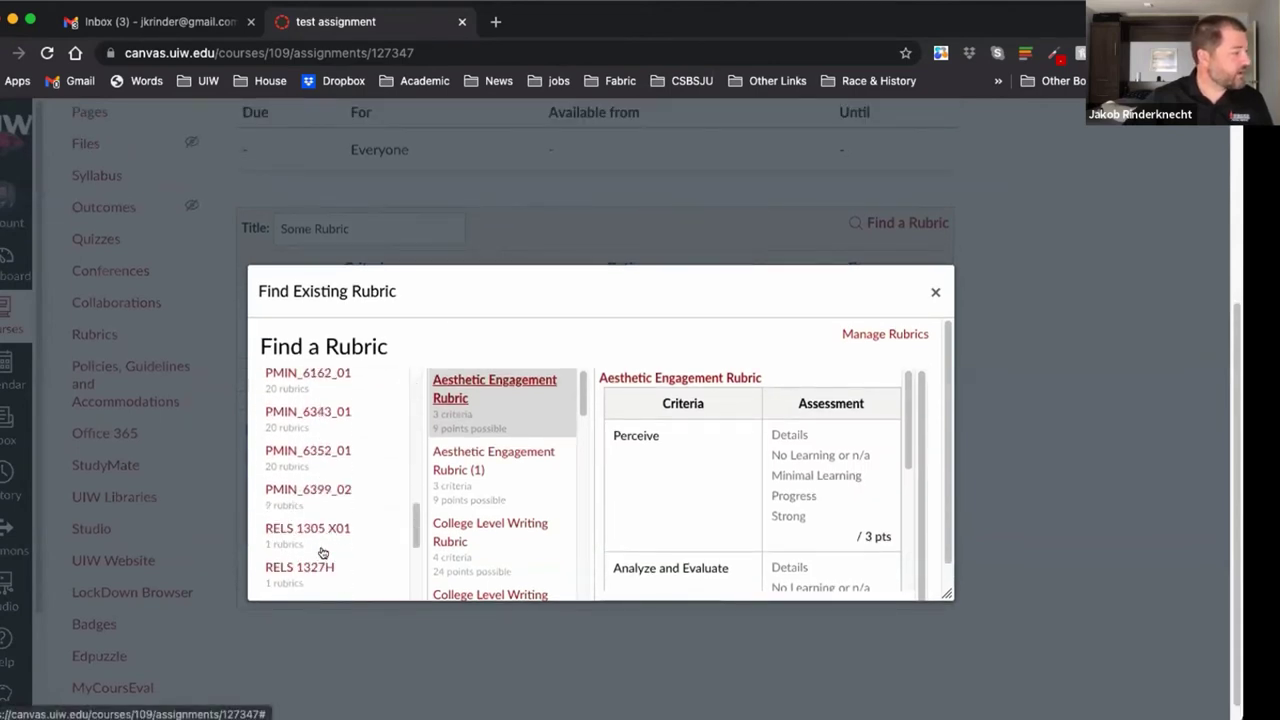
{"action": "scroll", "coordinate": [322, 552], "scroll_direction": "down", "scroll_amount": 5}
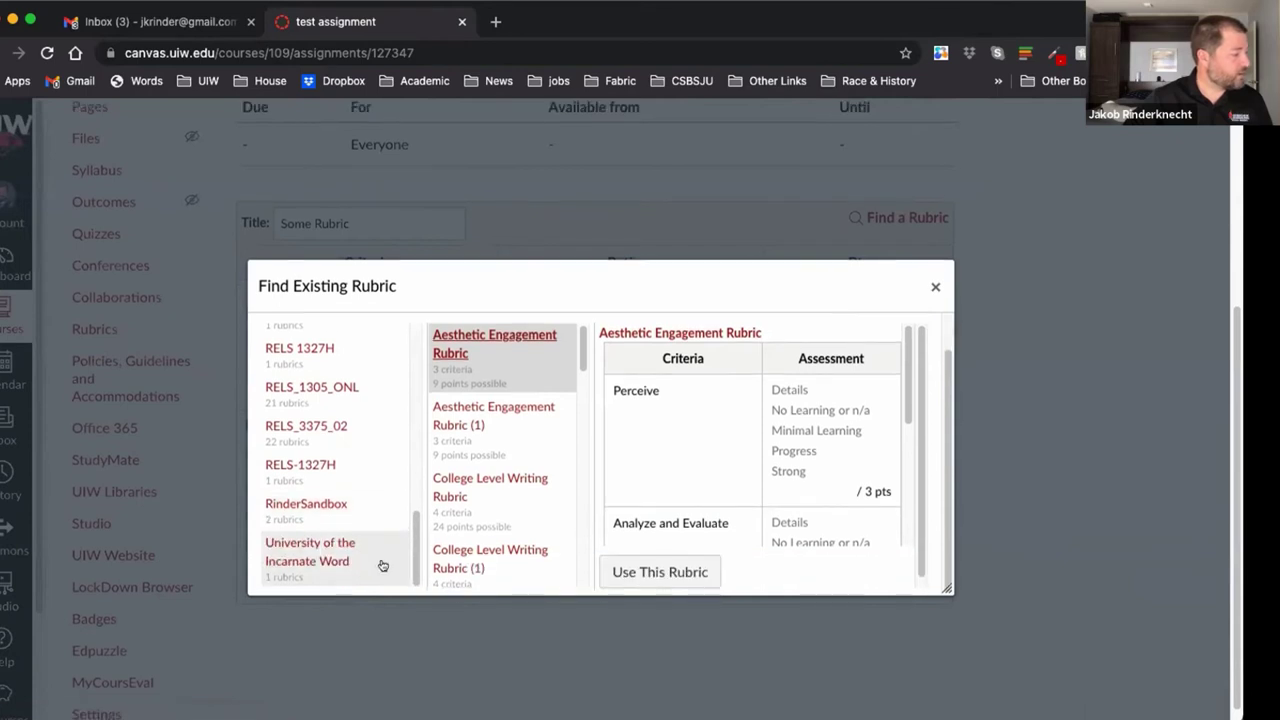
{"action": "left_click", "coordinate": [341, 540]}
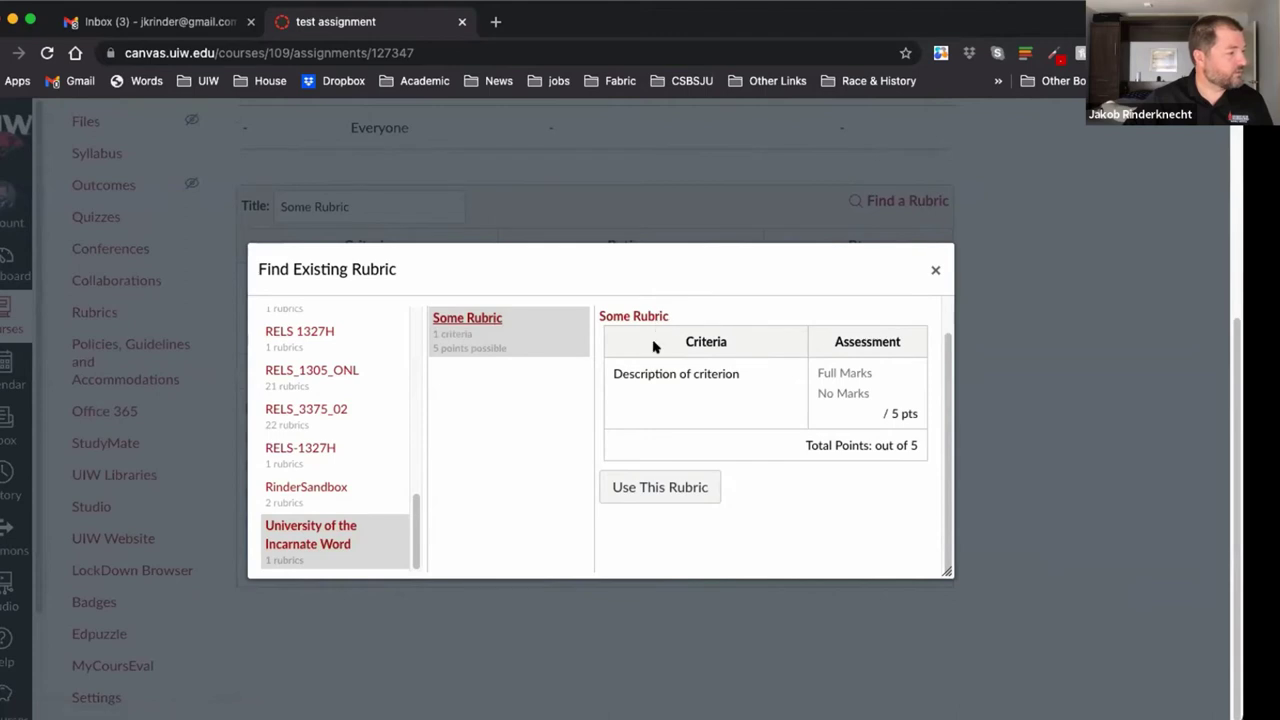
{"action": "left_click", "coordinate": [690, 490]}
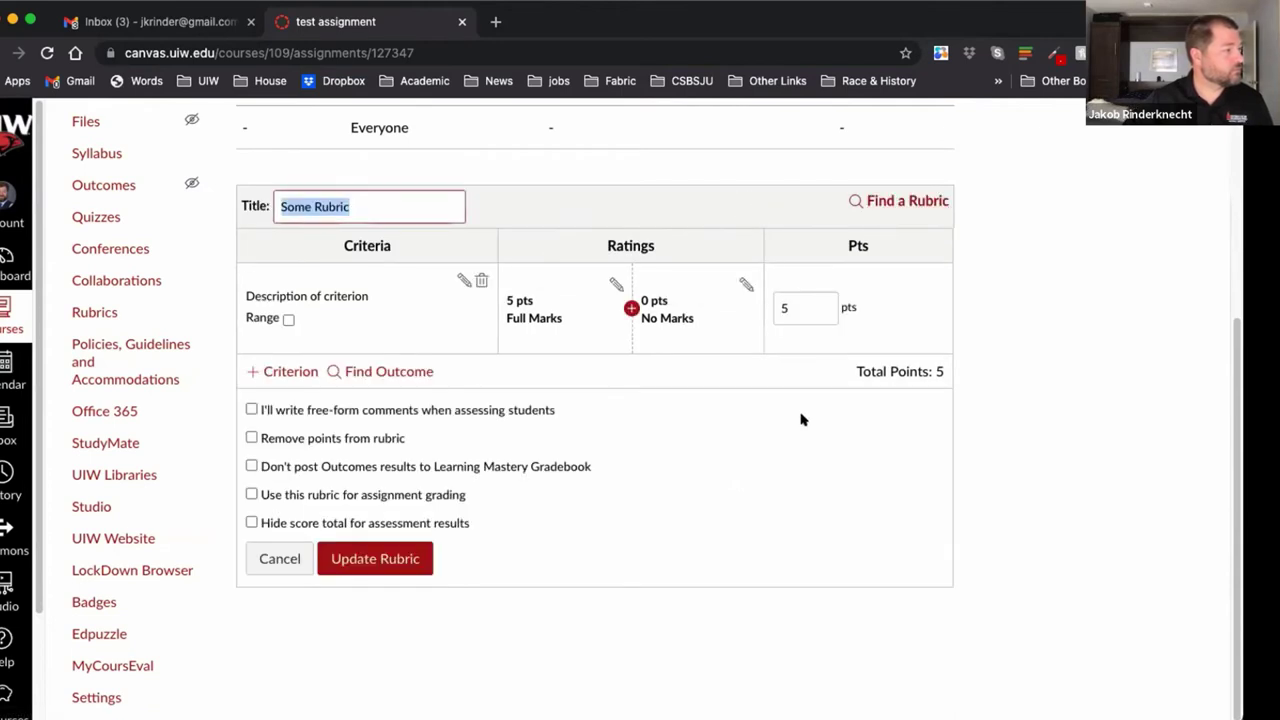
- Title the rubric "Some Rubric 2" and check the choices for adding a criterion without adding one
{"action": "left_click", "coordinate": [417, 206]}
{"action": "type", "text": "2"}
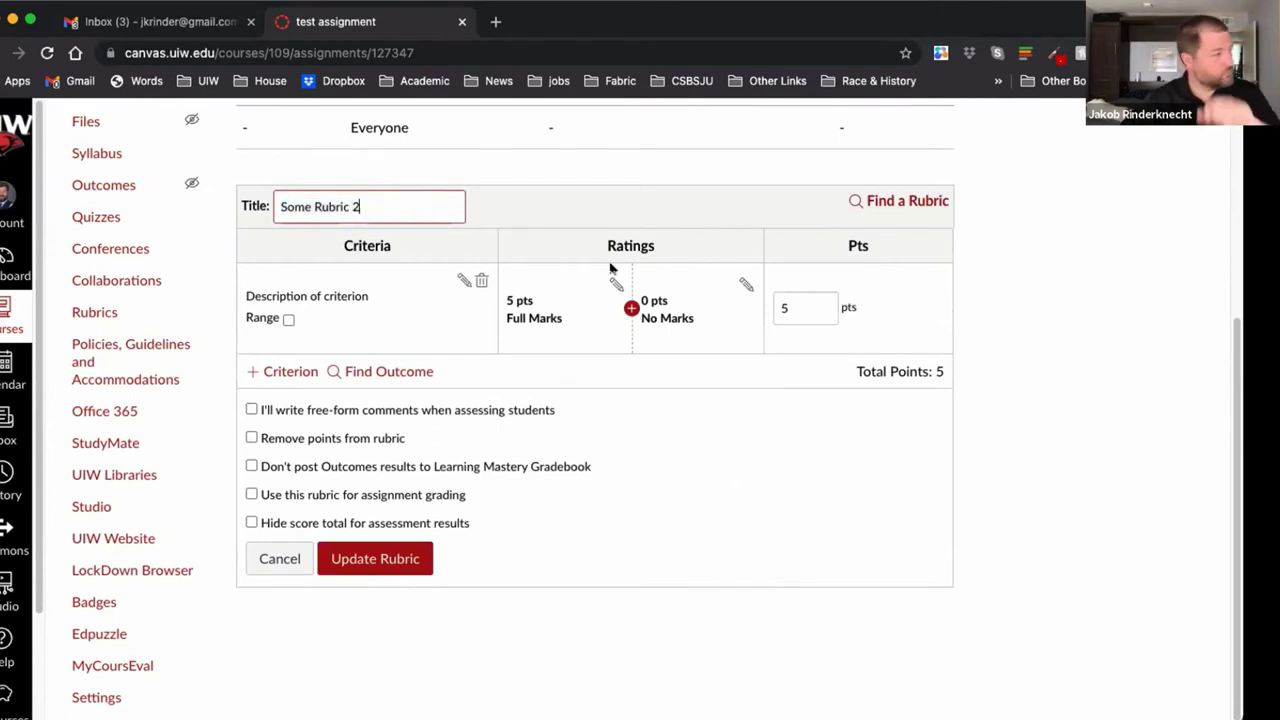
{"action": "left_click", "coordinate": [1094, 311]}
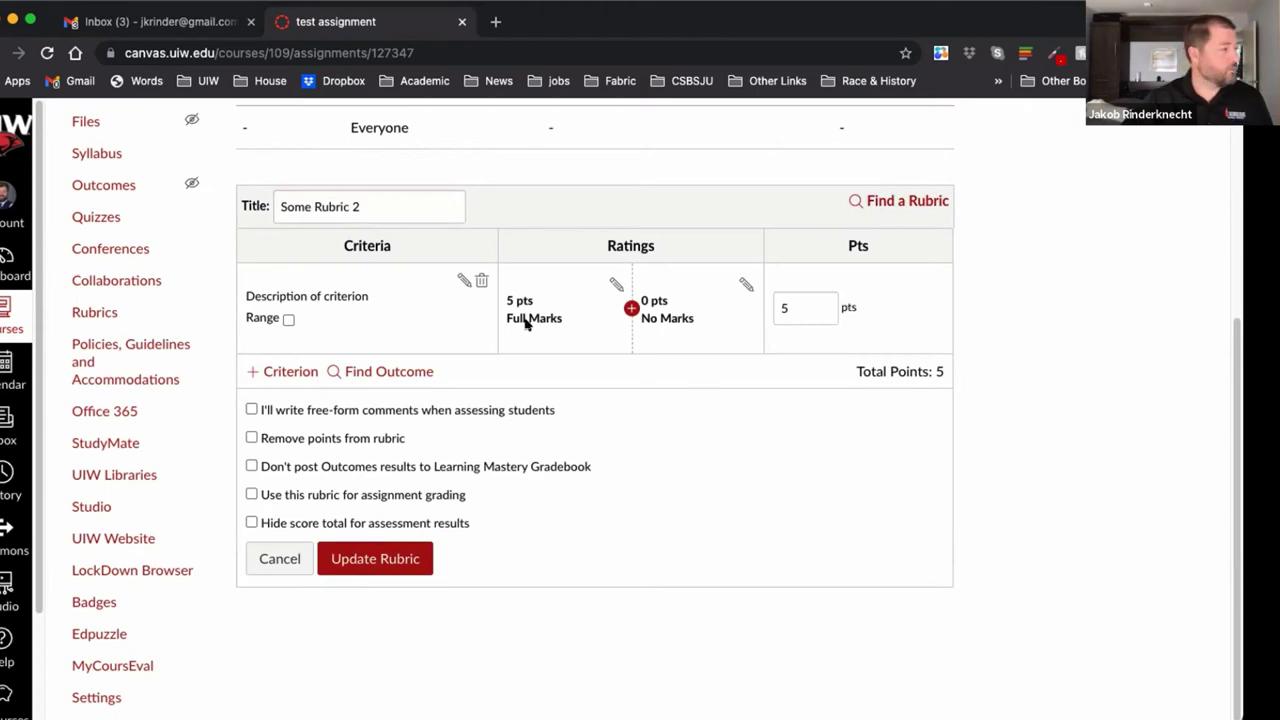
{"action": "left_click", "coordinate": [300, 371]}
{"action": "scroll", "coordinate": [500, 521], "scroll_direction": "down", "scroll_amount": 5}
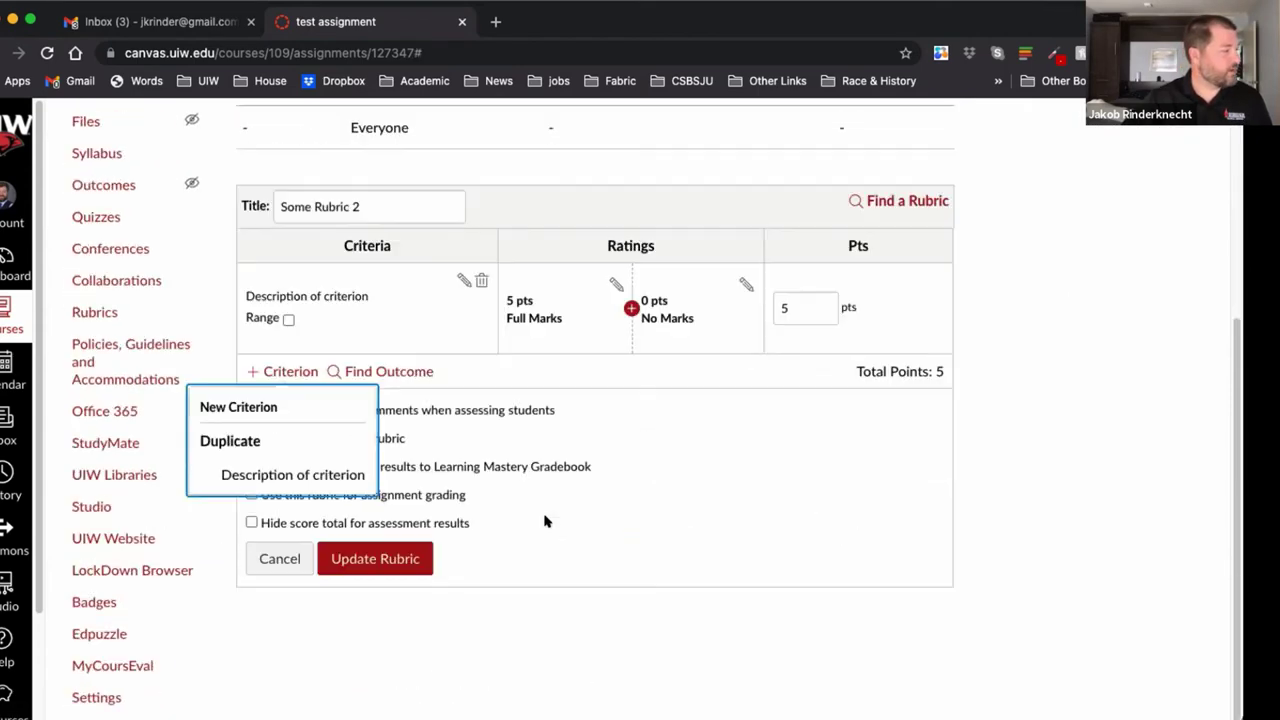
{"action": "left_click", "coordinate": [691, 503]}
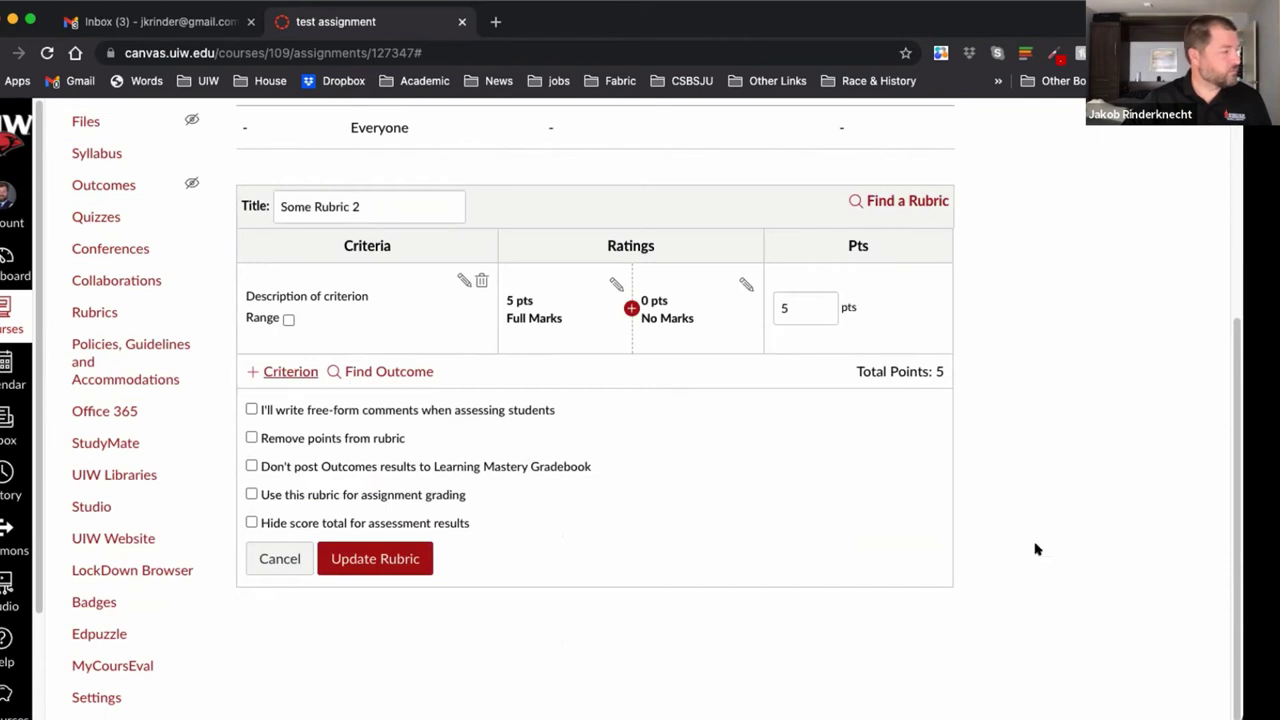
{"action": "scroll", "coordinate": [1036, 549], "scroll_direction": "up", "scroll_amount": 5}
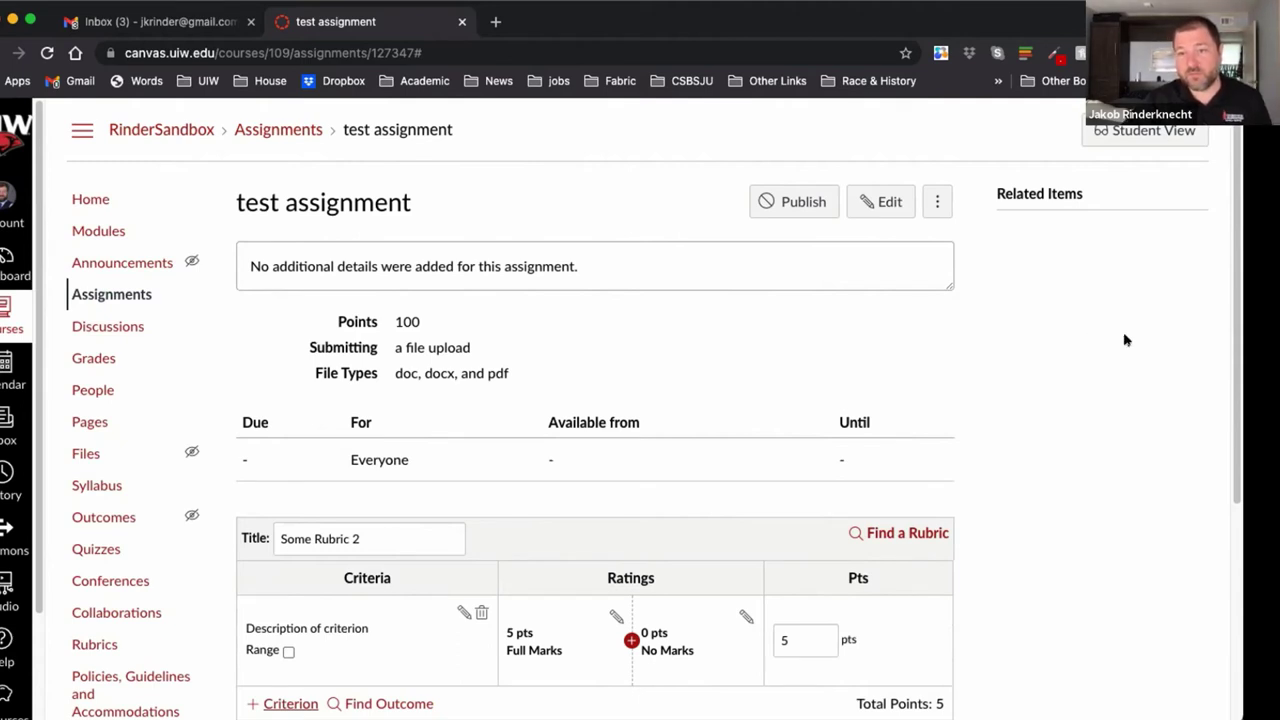
- Look at the sandbox course's gradebook, return to the dashboard, and look over the published and unpublished courses
{"action": "left_click", "coordinate": [85, 356]}
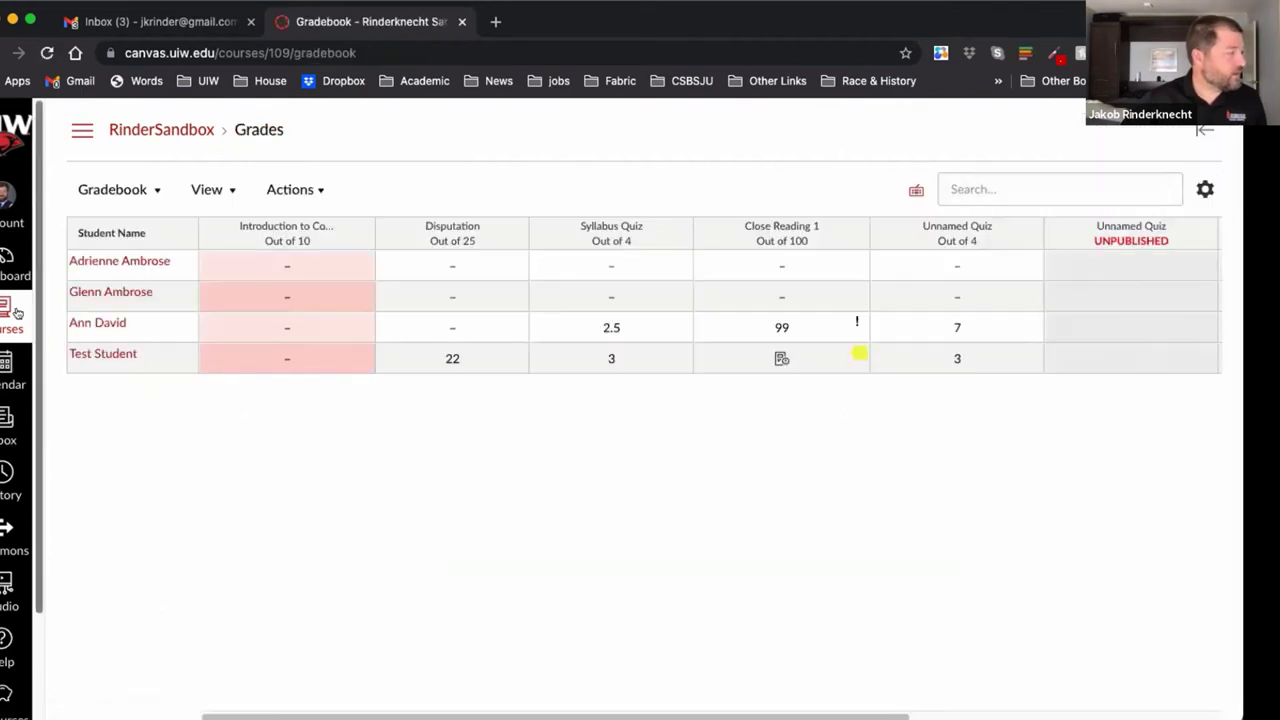
{"action": "left_click", "coordinate": [12, 262]}
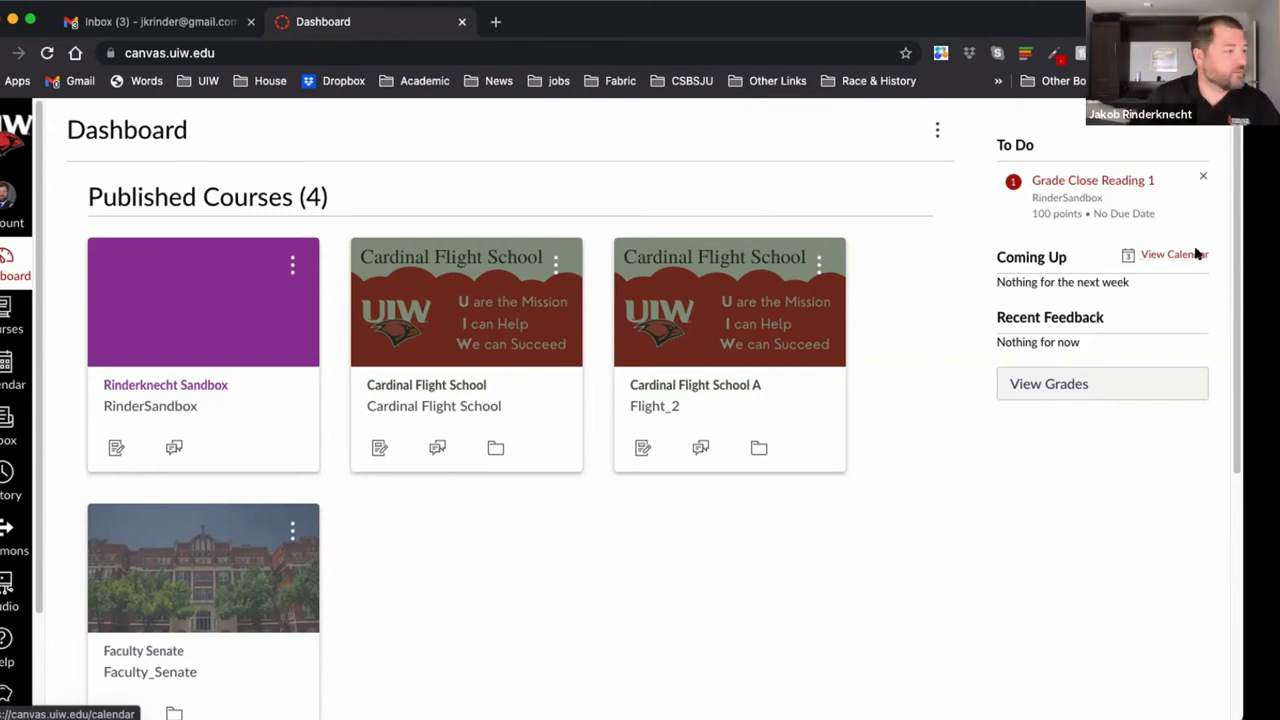
{"action": "scroll", "coordinate": [1050, 548], "scroll_direction": "down", "scroll_amount": 2}
{"action": "scroll", "coordinate": [1050, 548], "scroll_direction": "down", "scroll_amount": 2}
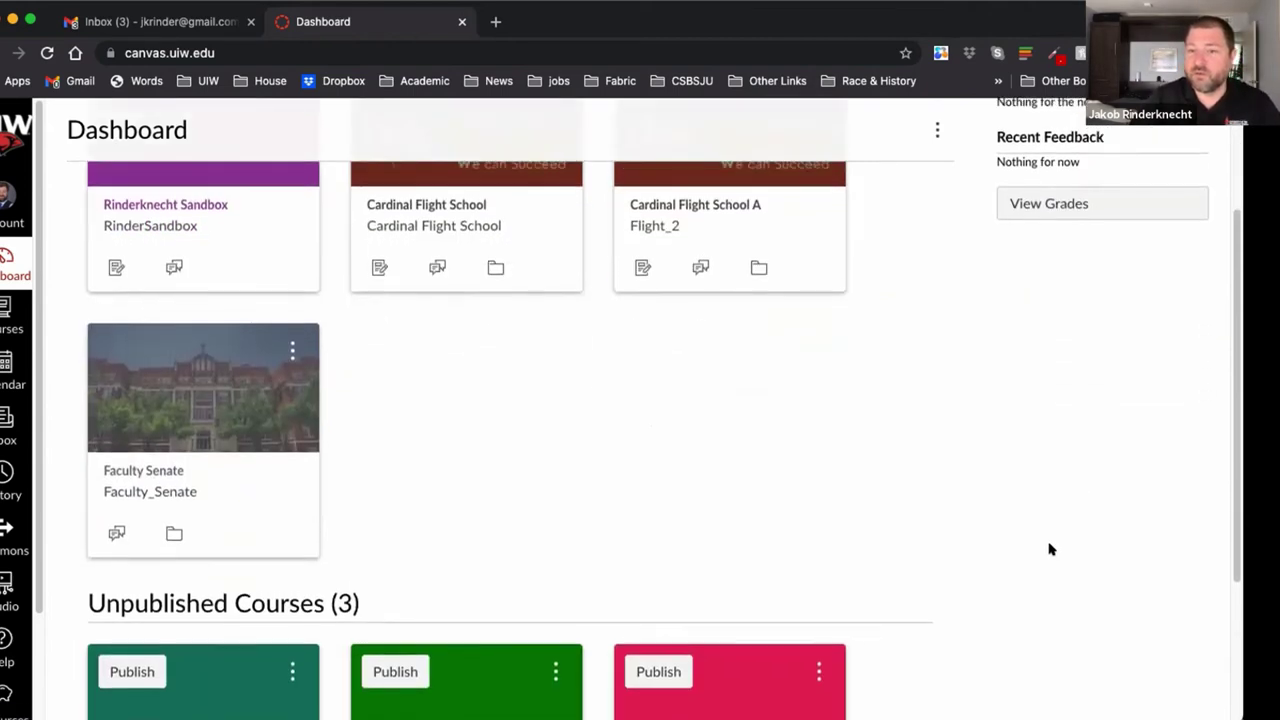
{"action": "scroll", "coordinate": [1050, 548], "scroll_direction": "up", "scroll_amount": 4}
- Open the Disputation assignment from the sandbox course's assignments list and examine its rubric
{"action": "left_click", "coordinate": [184, 388]}
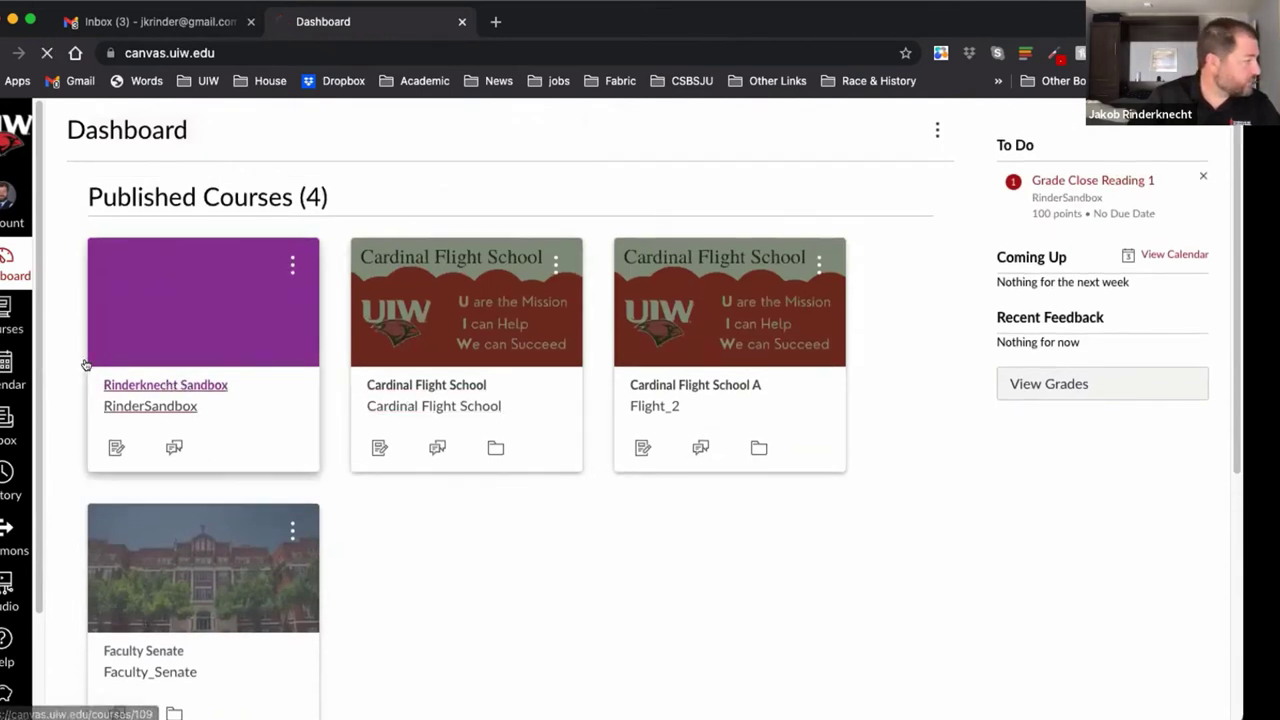
{"action": "left_click", "coordinate": [106, 296]}
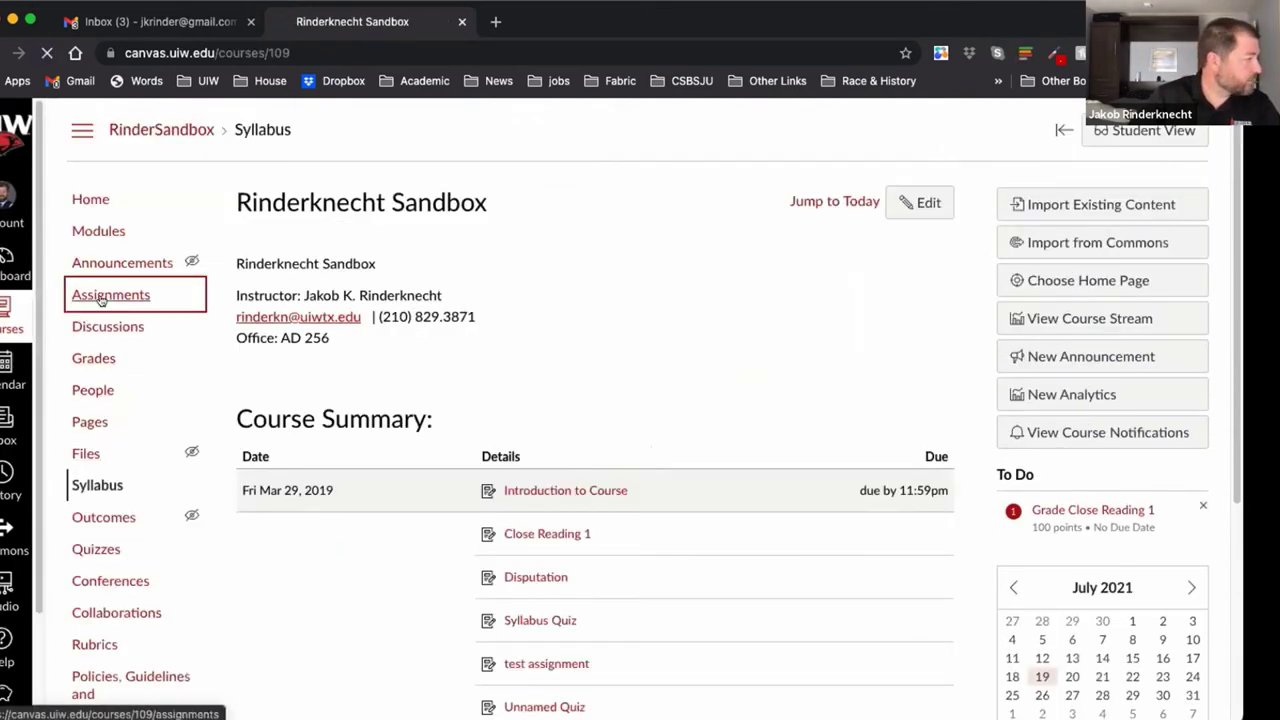
{"action": "scroll", "coordinate": [900, 586], "scroll_direction": "down", "scroll_amount": 3}
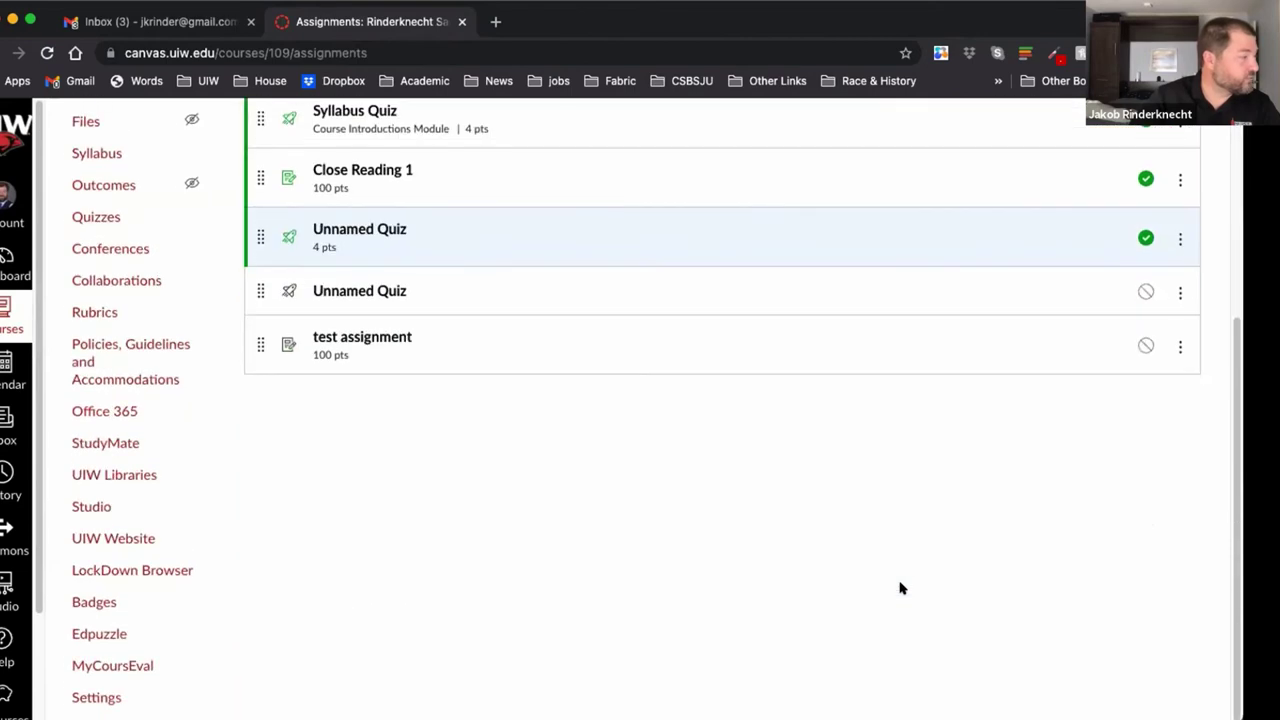
{"action": "scroll", "coordinate": [894, 586], "scroll_direction": "up", "scroll_amount": 3}
{"action": "left_click", "coordinate": [352, 384]}
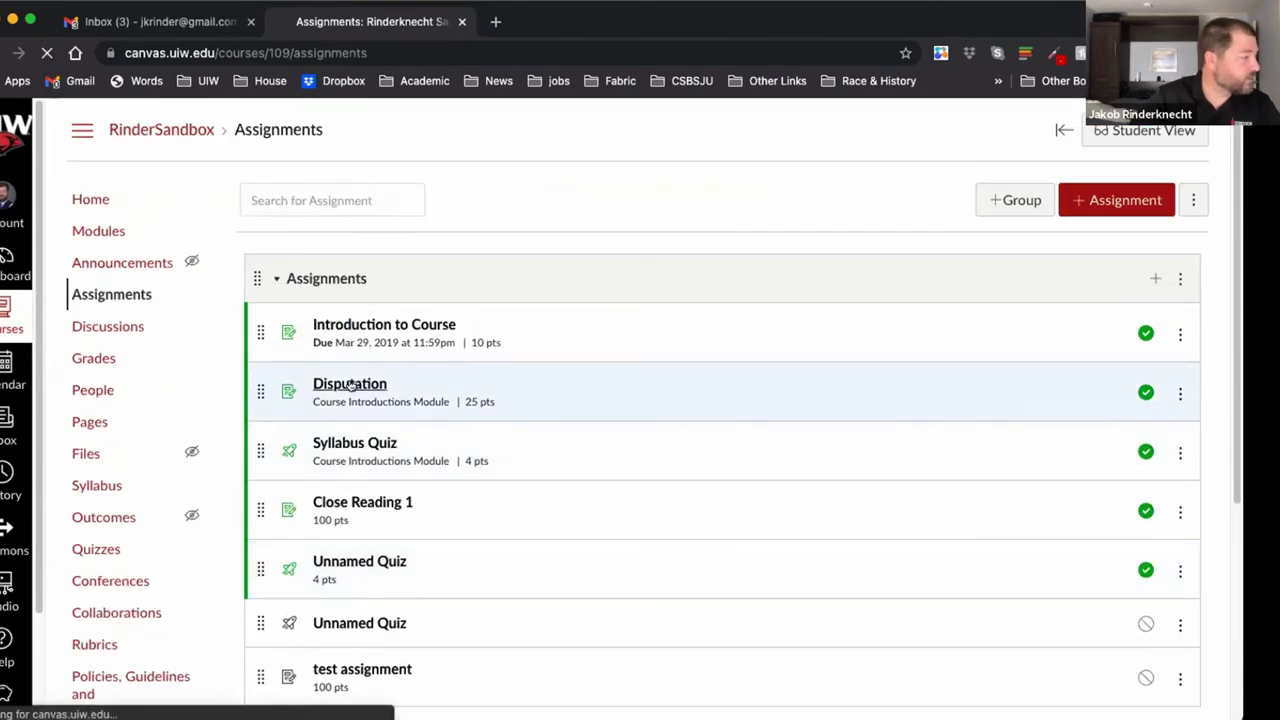
{"action": "scroll", "coordinate": [766, 548], "scroll_direction": "down", "scroll_amount": 15}
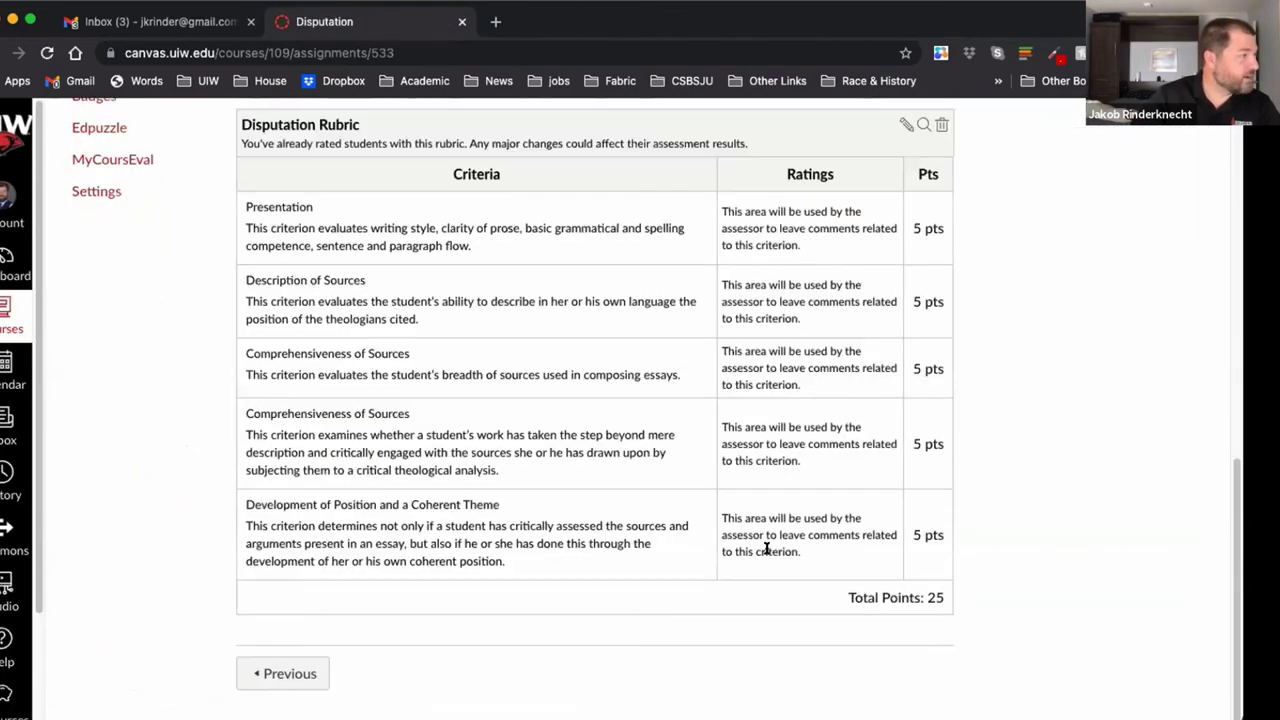
{"action": "scroll", "coordinate": [780, 500], "scroll_direction": "up", "scroll_amount": 15}
- Open the Disputation assignment for editing and examine its peer review, assign-to and availability settings
{"action": "left_click", "coordinate": [865, 206]}
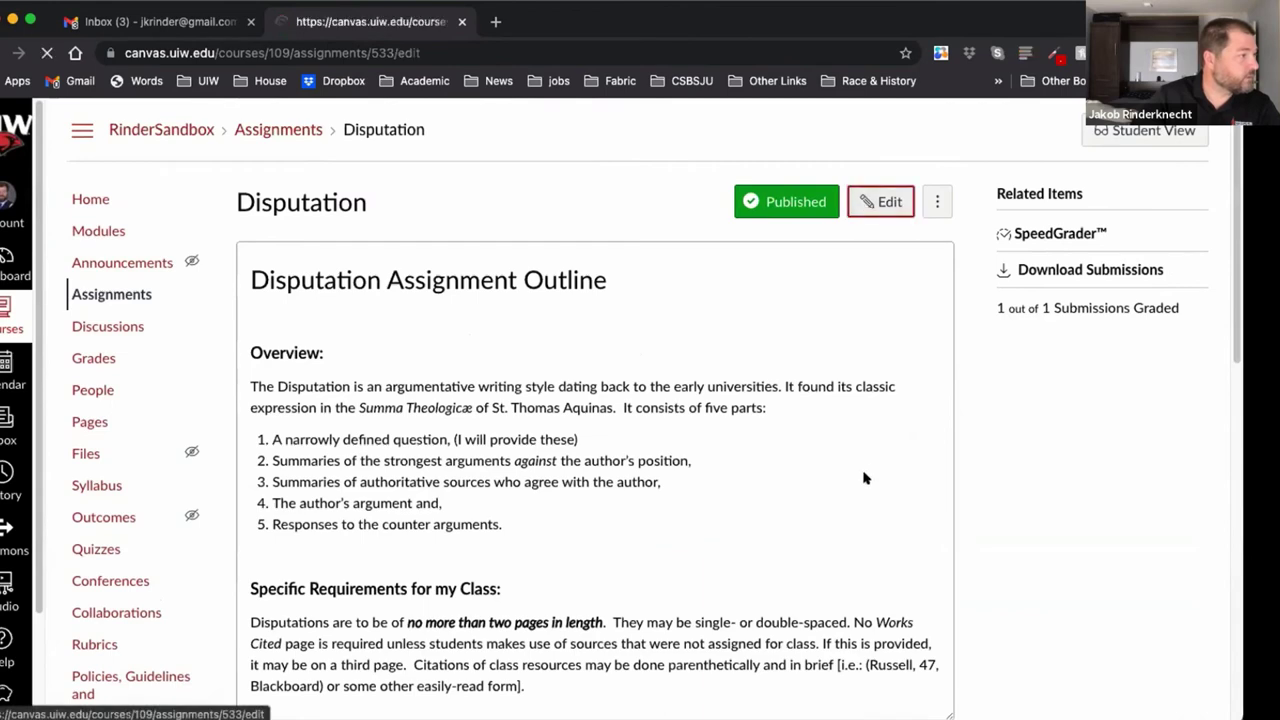
{"action": "scroll", "coordinate": [865, 478], "scroll_direction": "down", "scroll_amount": 5}
{"action": "scroll", "coordinate": [865, 478], "scroll_direction": "down", "scroll_amount": 6}
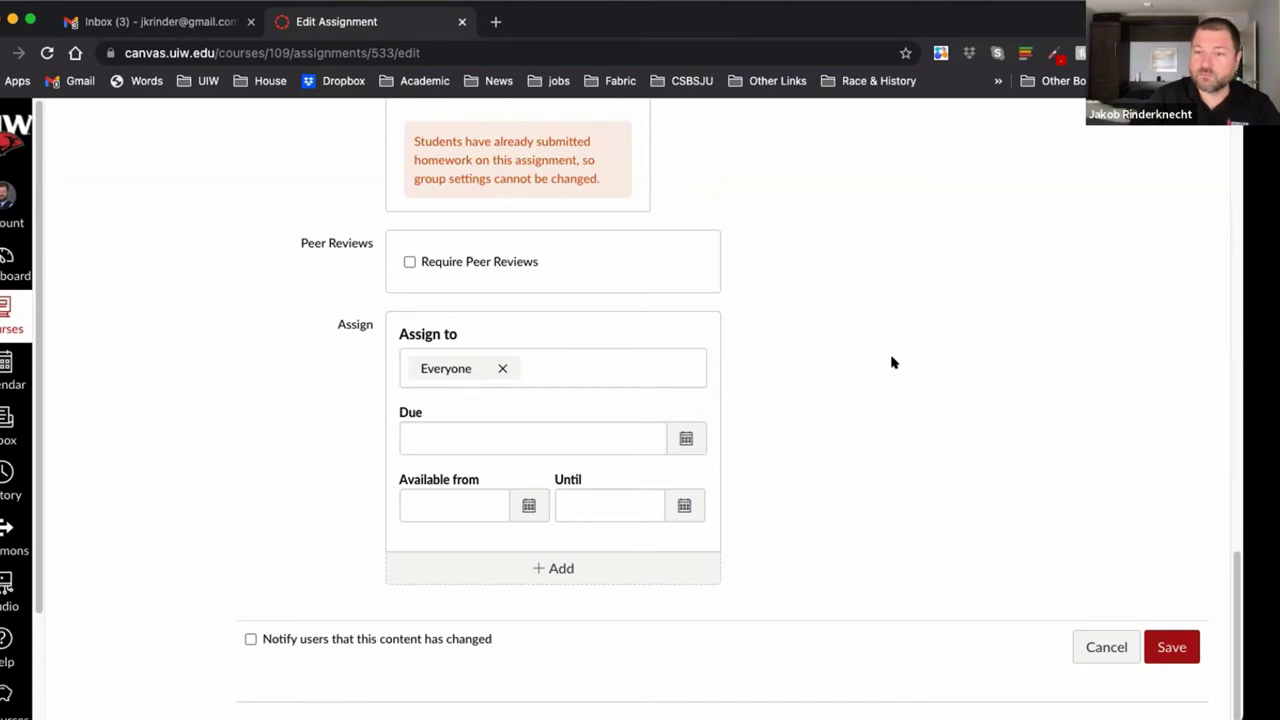
{"action": "scroll", "coordinate": [899, 453], "scroll_direction": "up", "scroll_amount": 1}
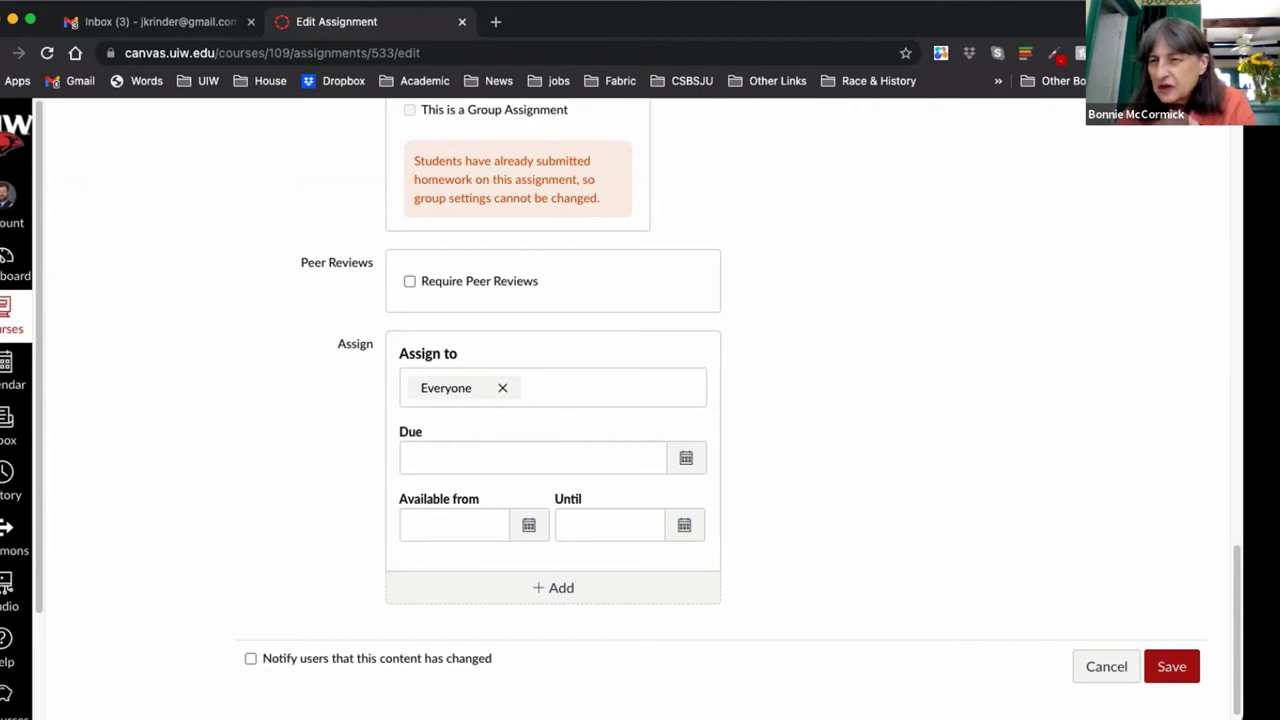
{"action": "scroll", "coordinate": [866, 517], "scroll_direction": "down", "scroll_amount": 1}
- Look through the submission type choices and set the Disputation assignment's submission type to On Paper
{"action": "scroll", "coordinate": [866, 517], "scroll_direction": "up", "scroll_amount": 10}
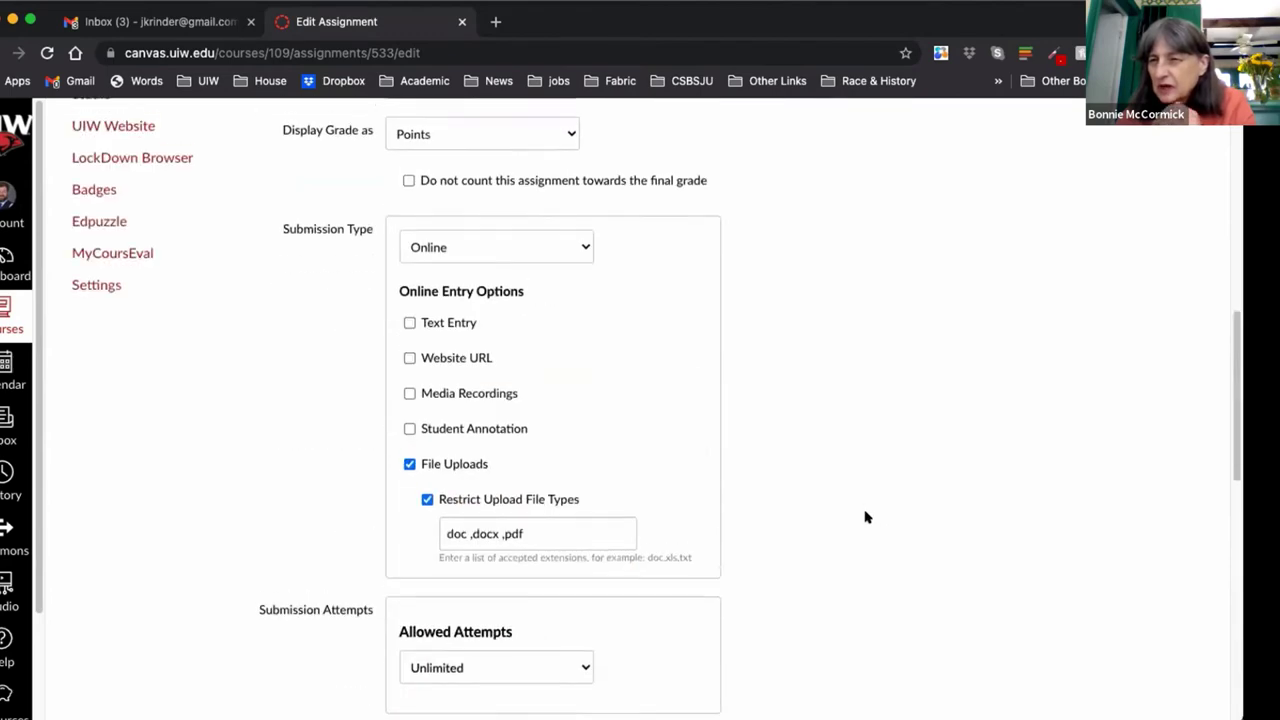
{"action": "scroll", "coordinate": [866, 517], "scroll_direction": "up", "scroll_amount": 4}
{"action": "scroll", "coordinate": [866, 517], "scroll_direction": "down", "scroll_amount": 3}
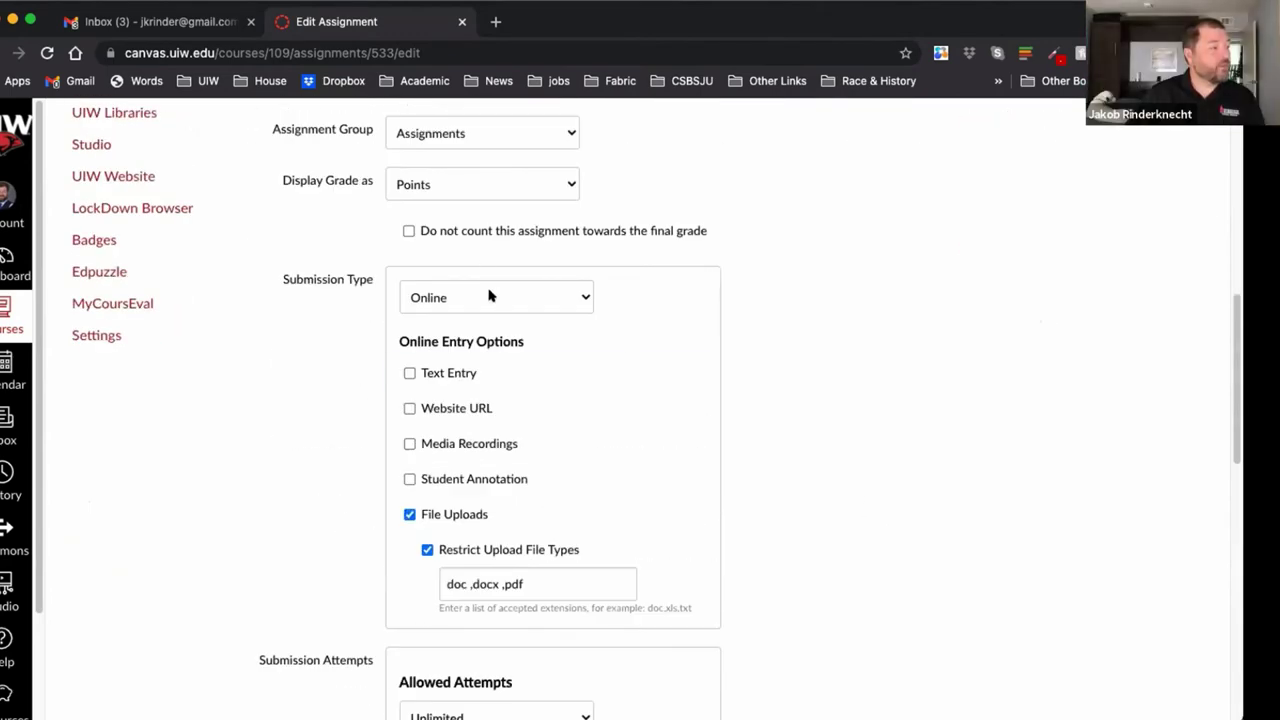
{"action": "left_click", "coordinate": [490, 296]}
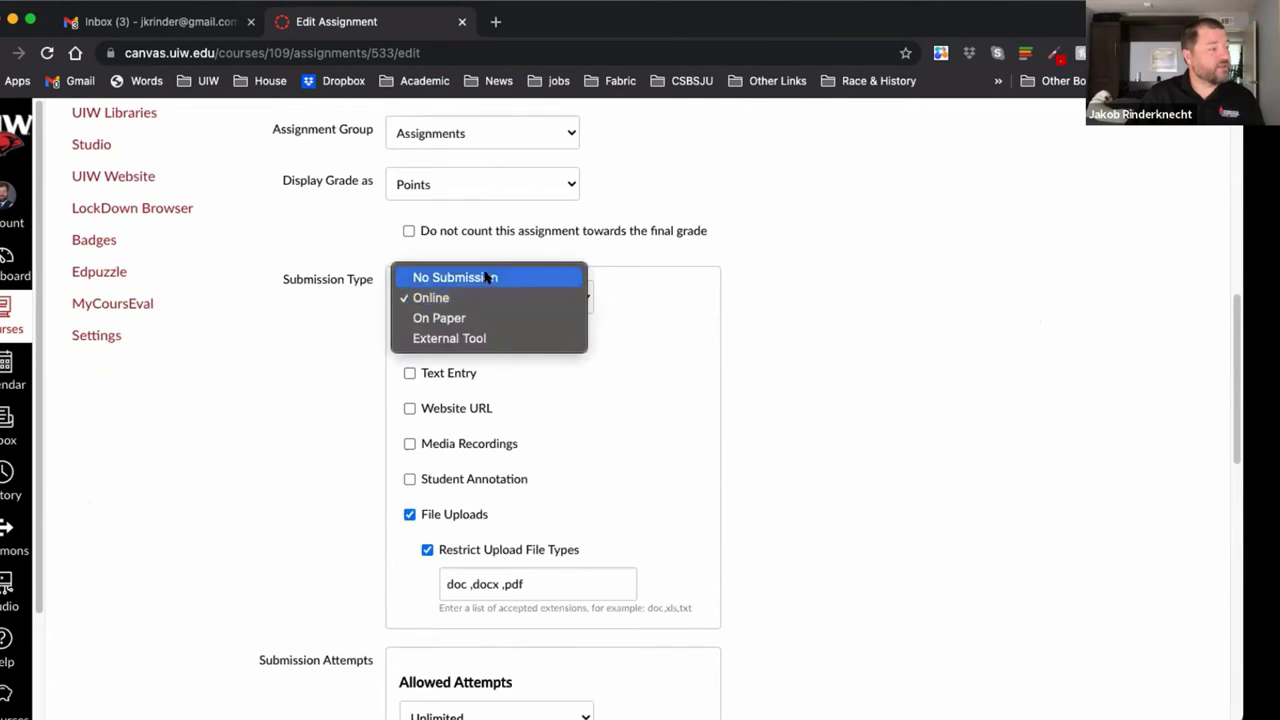
{"action": "left_click", "coordinate": [540, 300]}
{"action": "left_click", "coordinate": [446, 306]}
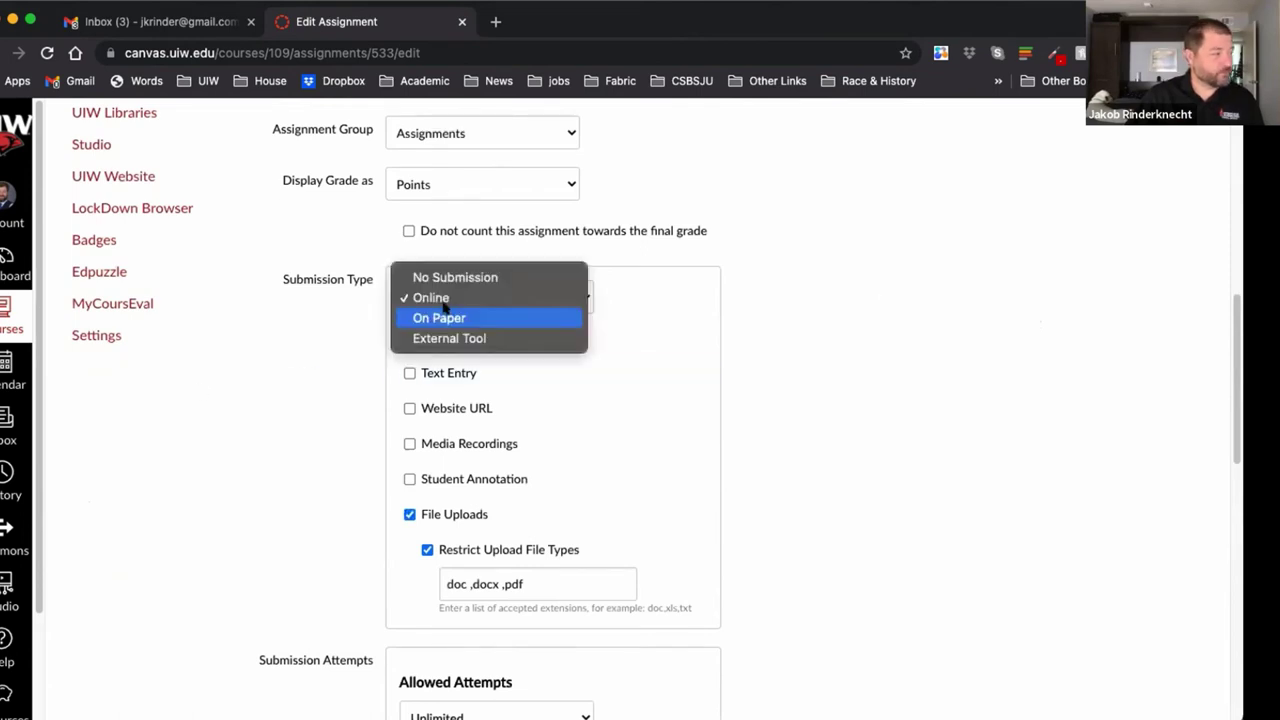
{"action": "left_click", "coordinate": [499, 320]}
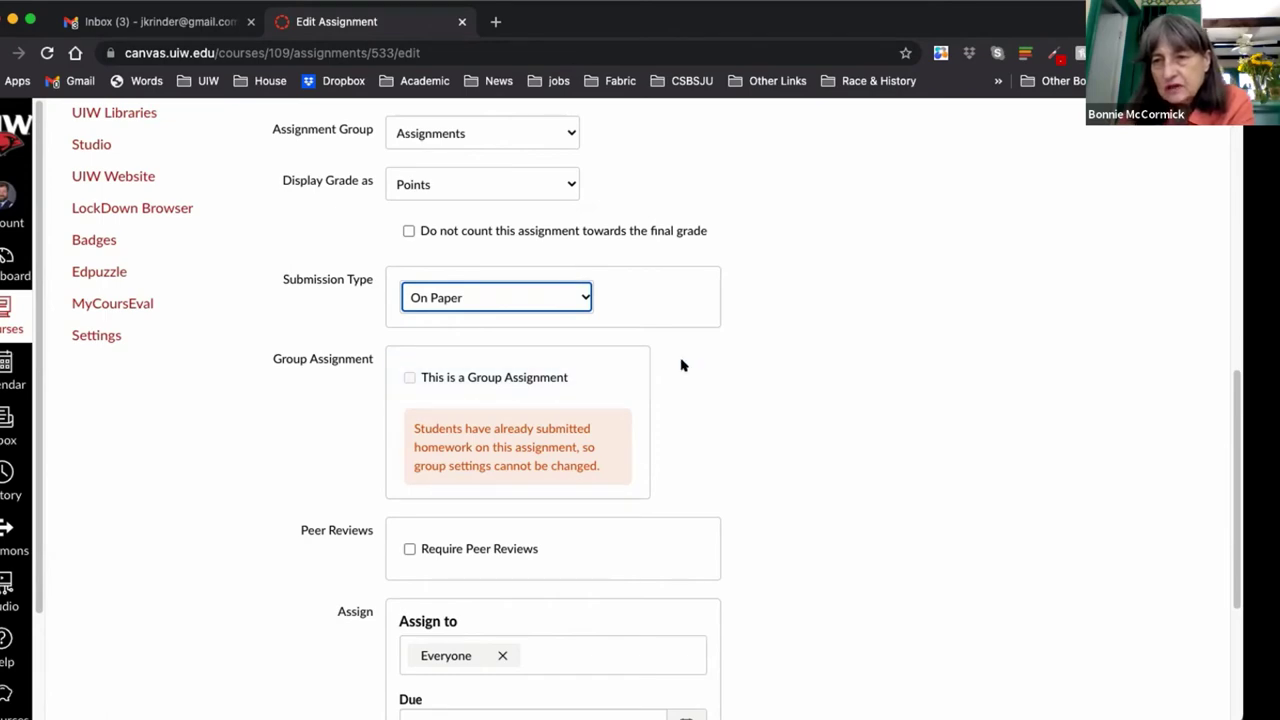
- Review the Disputation assignment's edit form, including its description, points, grade display, submission type and assignment dates
{"action": "scroll", "coordinate": [830, 392], "scroll_direction": "down", "scroll_amount": 3}
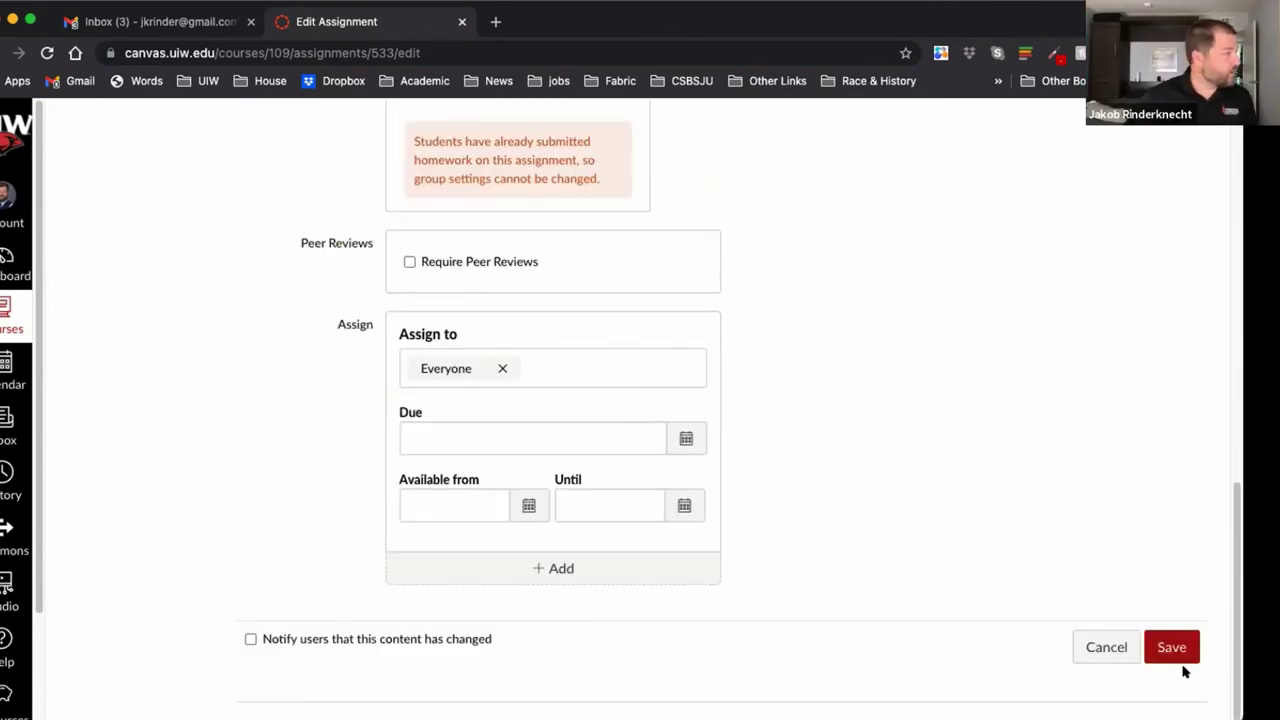
{"action": "scroll", "coordinate": [963, 580], "scroll_direction": "up", "scroll_amount": 15}
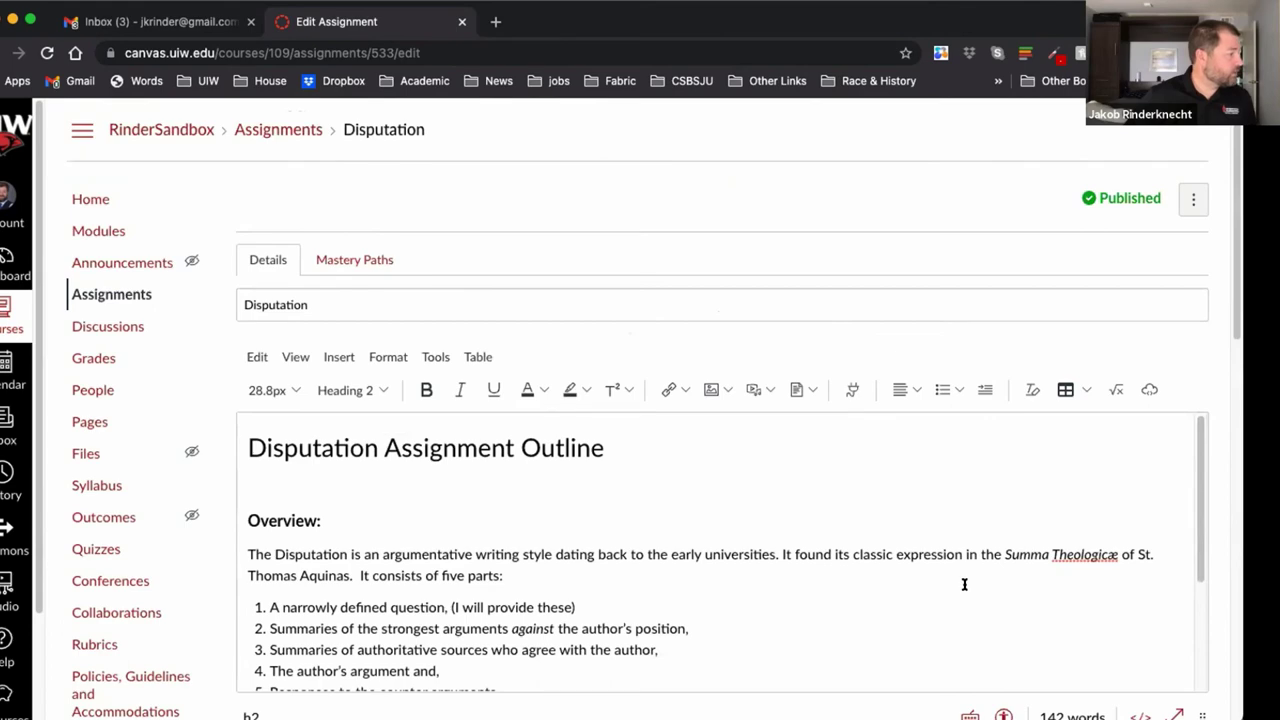
{"action": "scroll", "coordinate": [651, 603], "scroll_direction": "down", "scroll_amount": 5}
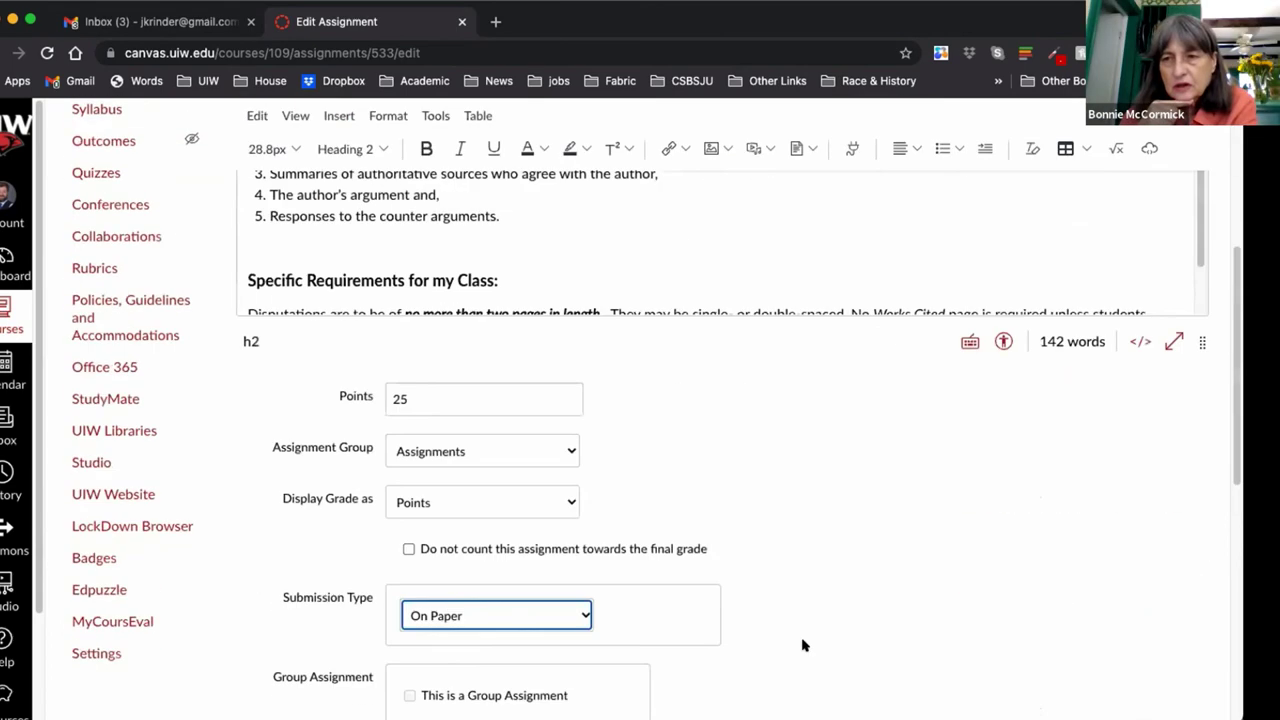
{"action": "scroll", "coordinate": [802, 645], "scroll_direction": "down", "scroll_amount": 4}
{"action": "scroll", "coordinate": [820, 520], "scroll_direction": "up", "scroll_amount": 8}
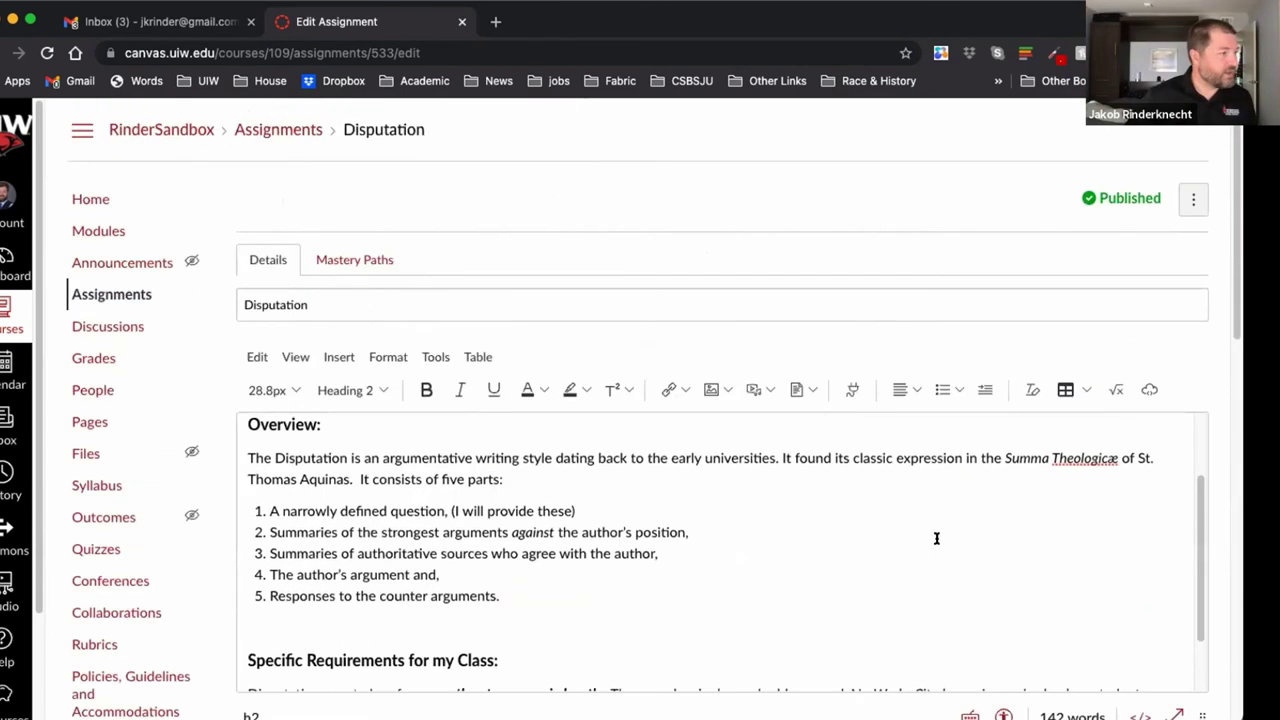
{"action": "scroll", "coordinate": [935, 536], "scroll_direction": "down", "scroll_amount": 2}
{"action": "scroll", "coordinate": [1228, 523], "scroll_direction": "down", "scroll_amount": 5}
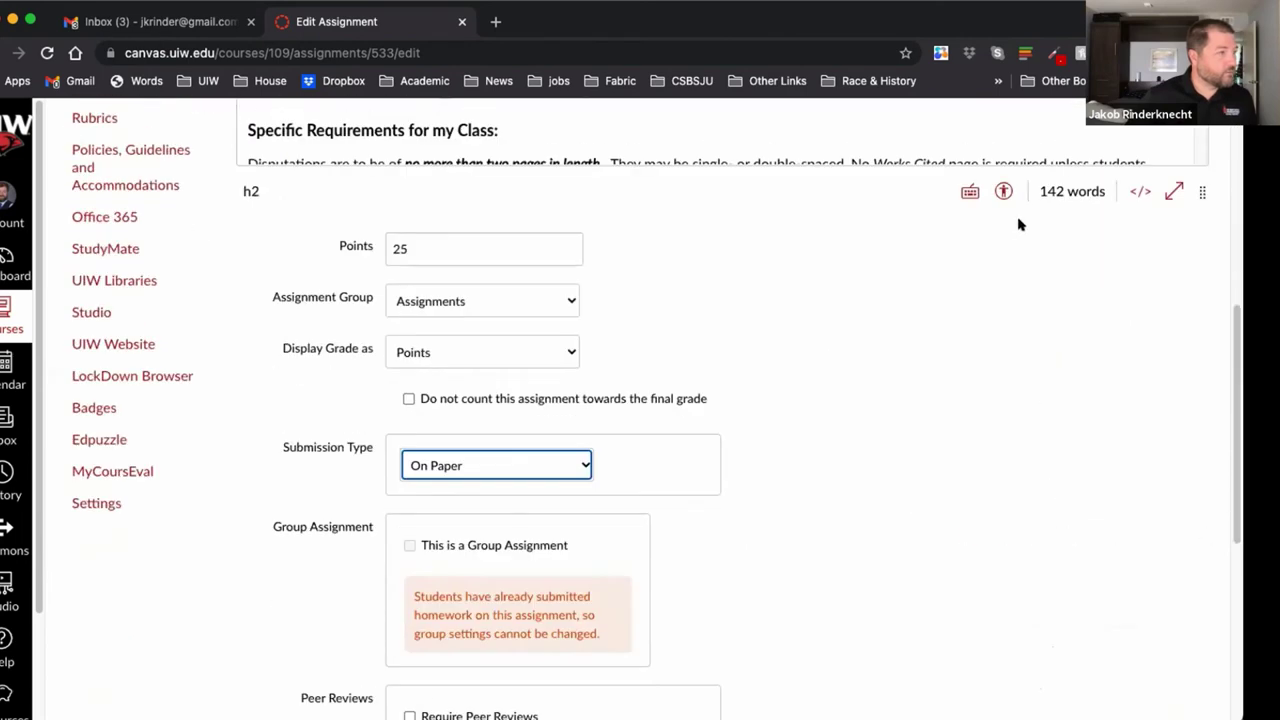
{"action": "scroll", "coordinate": [1019, 224], "scroll_direction": "up", "scroll_amount": 5}
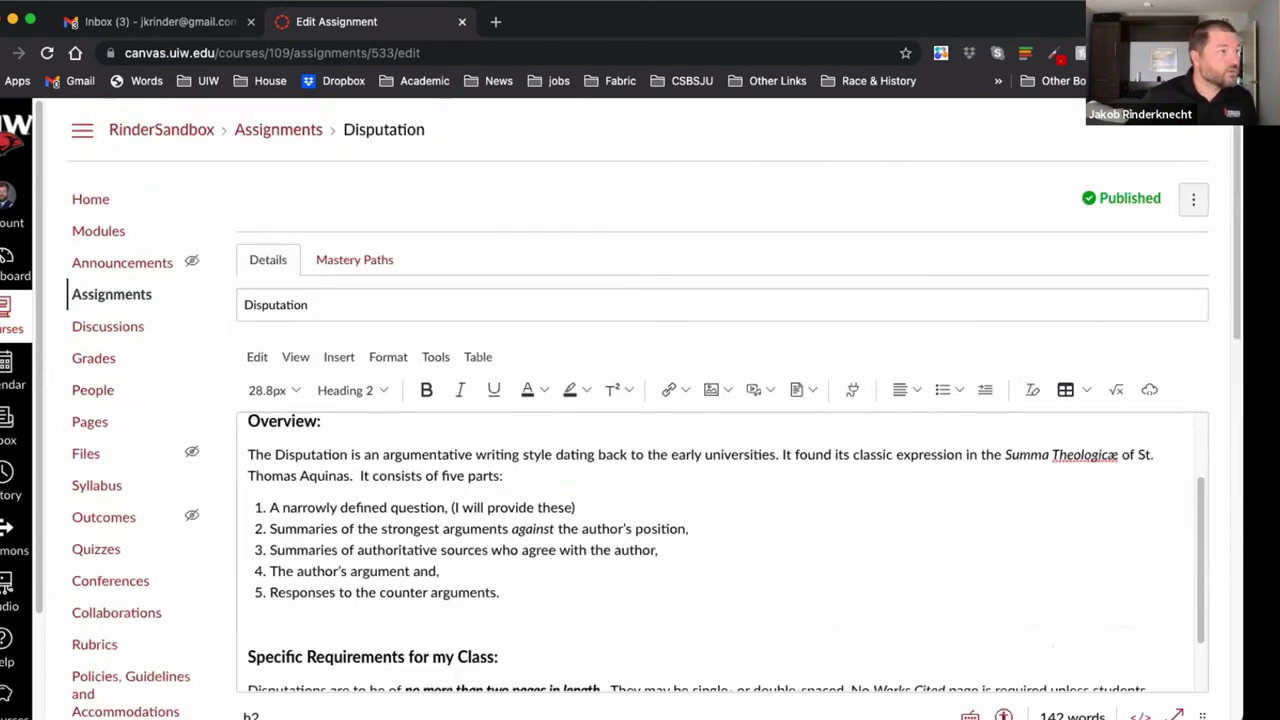
- Open the course gradebook and enter A-, B-, 9 and 10 for the four students, in row order, in Introduction to Course
{"action": "left_click", "coordinate": [80, 358]}
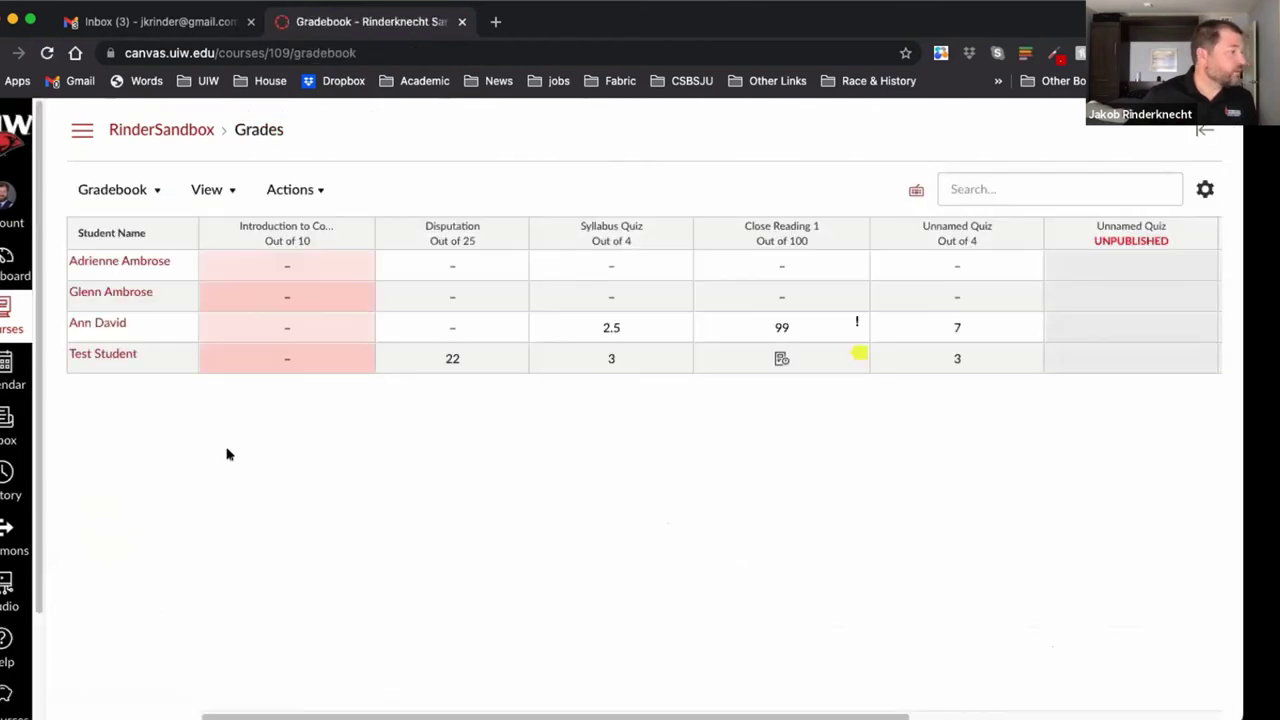
{"action": "left_click", "coordinate": [280, 264]}
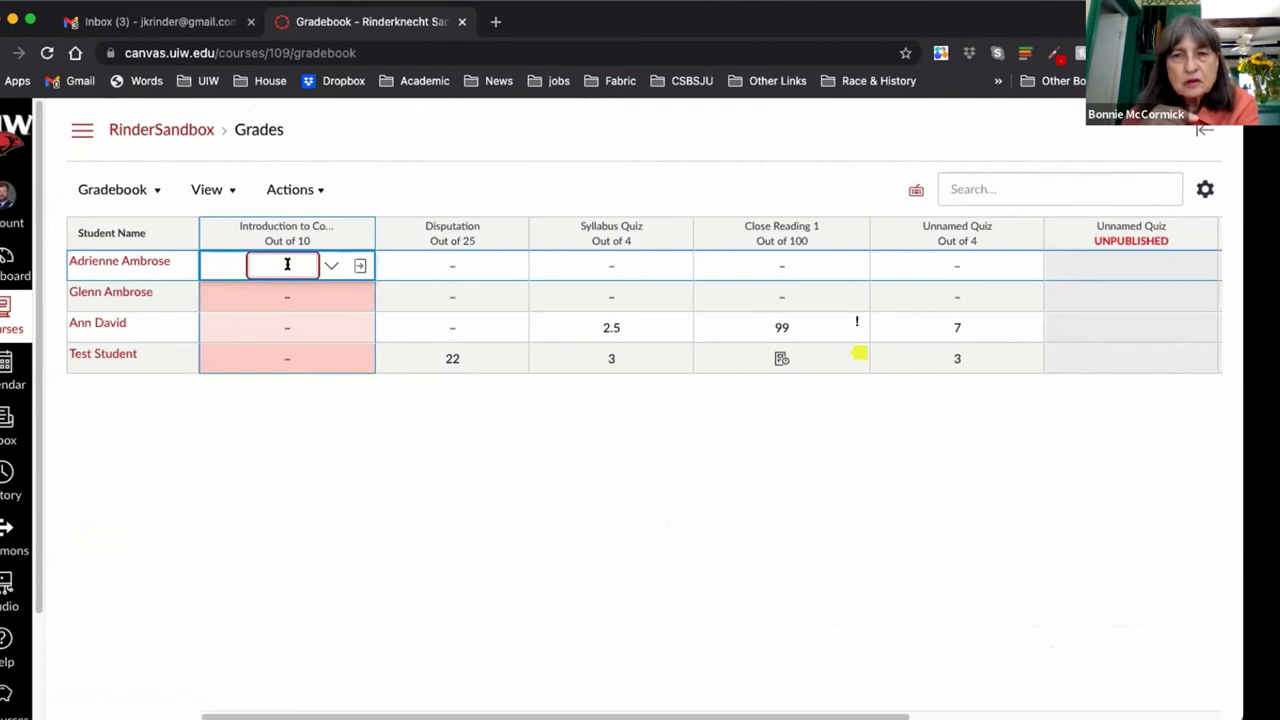
{"action": "type", "text": "A-"}
{"action": "key", "text": "Return"}
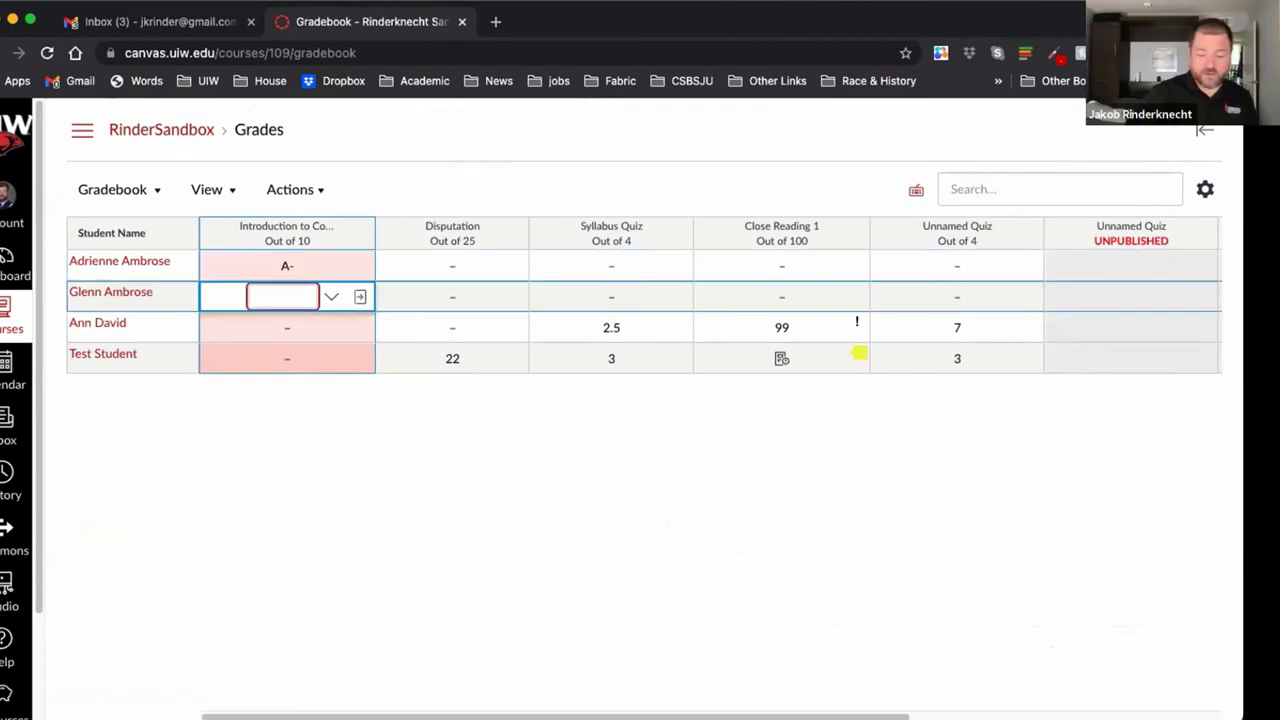
{"action": "type", "text": "B-"}
{"action": "key", "text": "Return"}
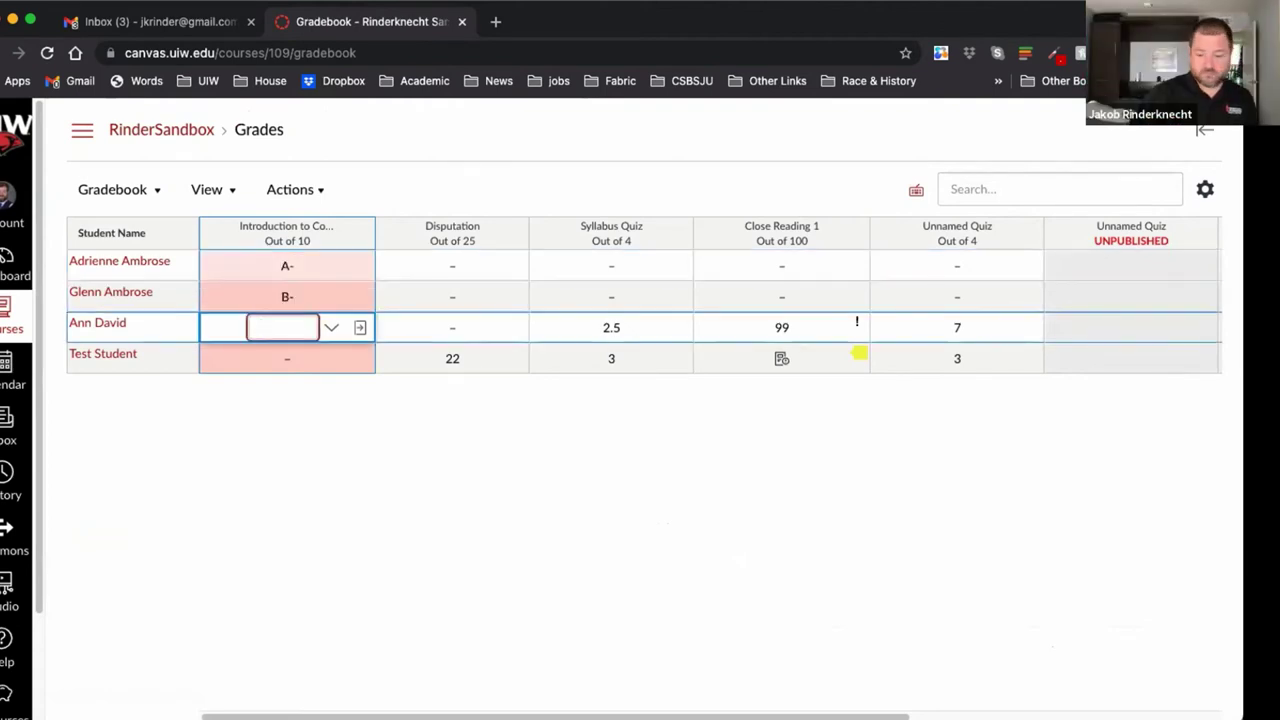
{"action": "type", "text": "9"}
{"action": "key", "text": "Return"}
{"action": "type", "text": "10"}
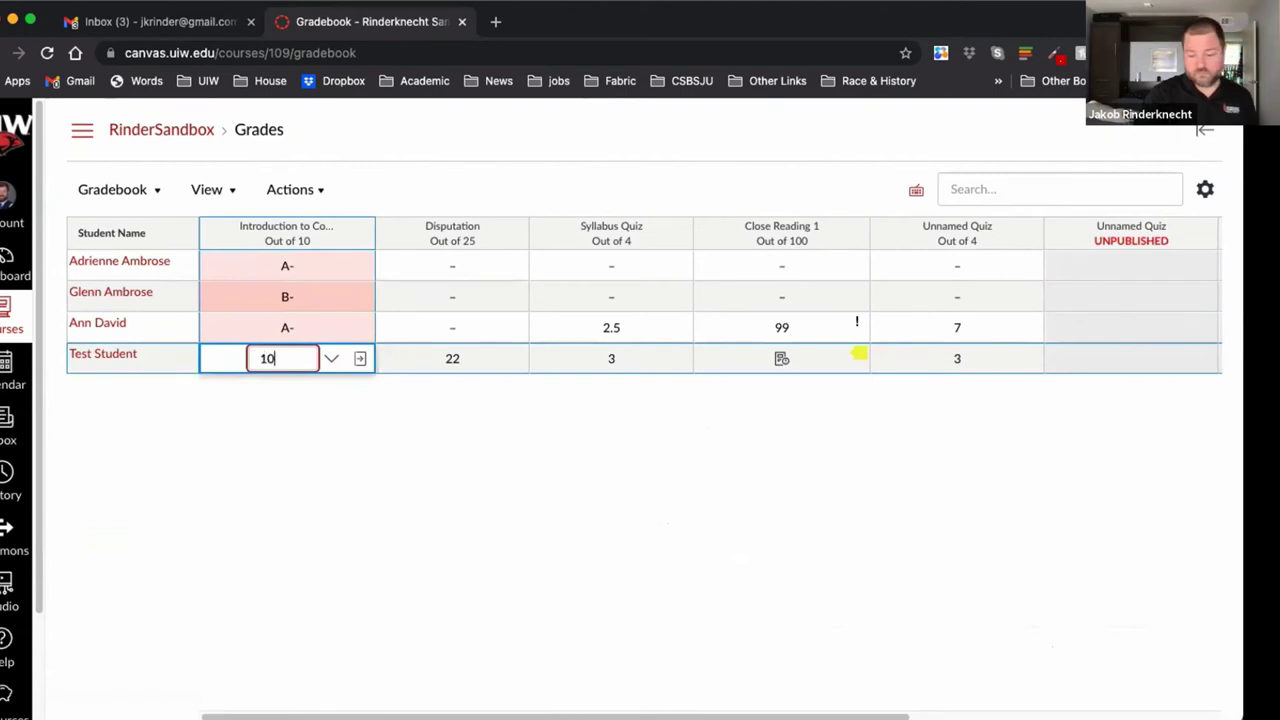
{"action": "key", "text": "Return"}
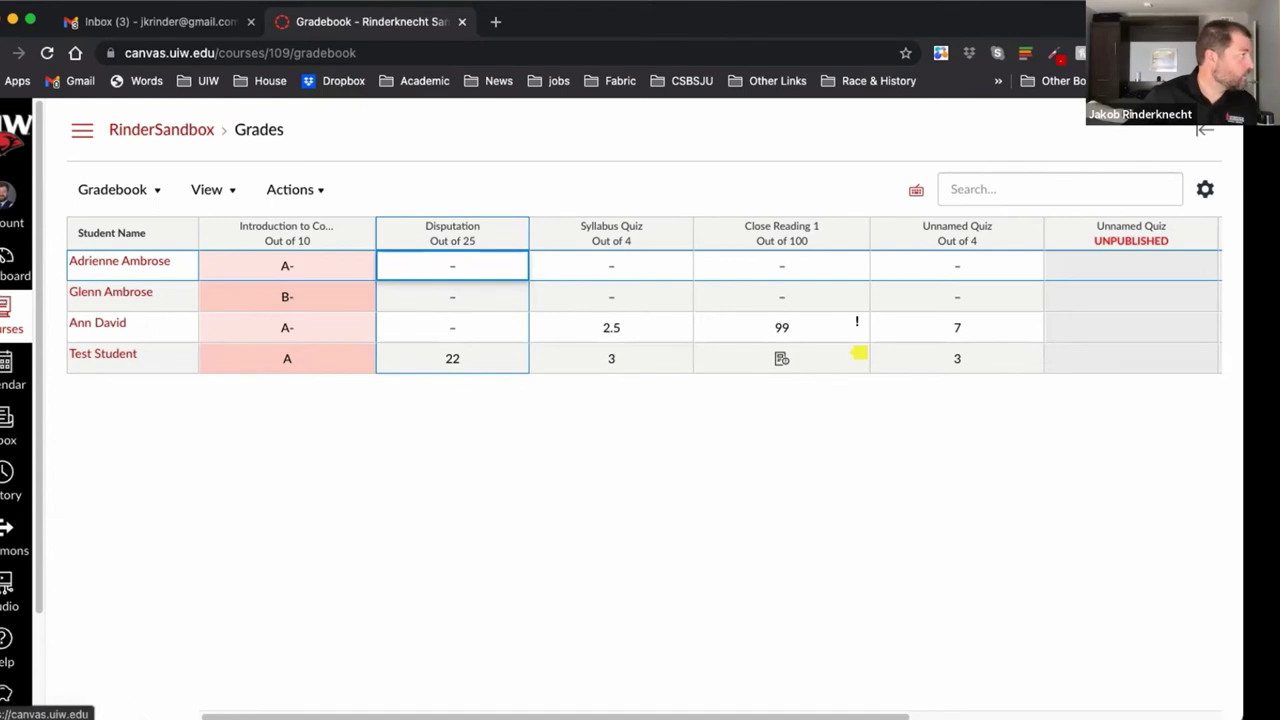
- Return to the sandbox course from the dashboard and start a new assignment from its assignments list
{"action": "left_click", "coordinate": [12, 262]}
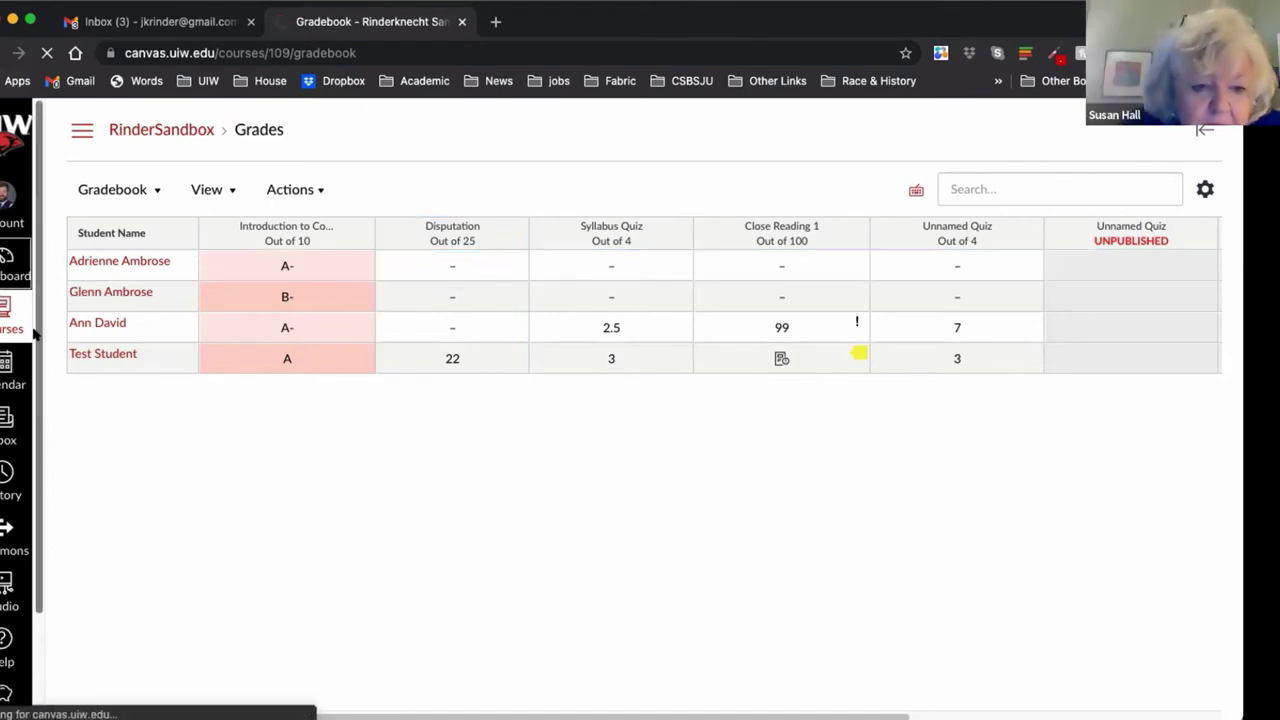
{"action": "left_click", "coordinate": [178, 386]}
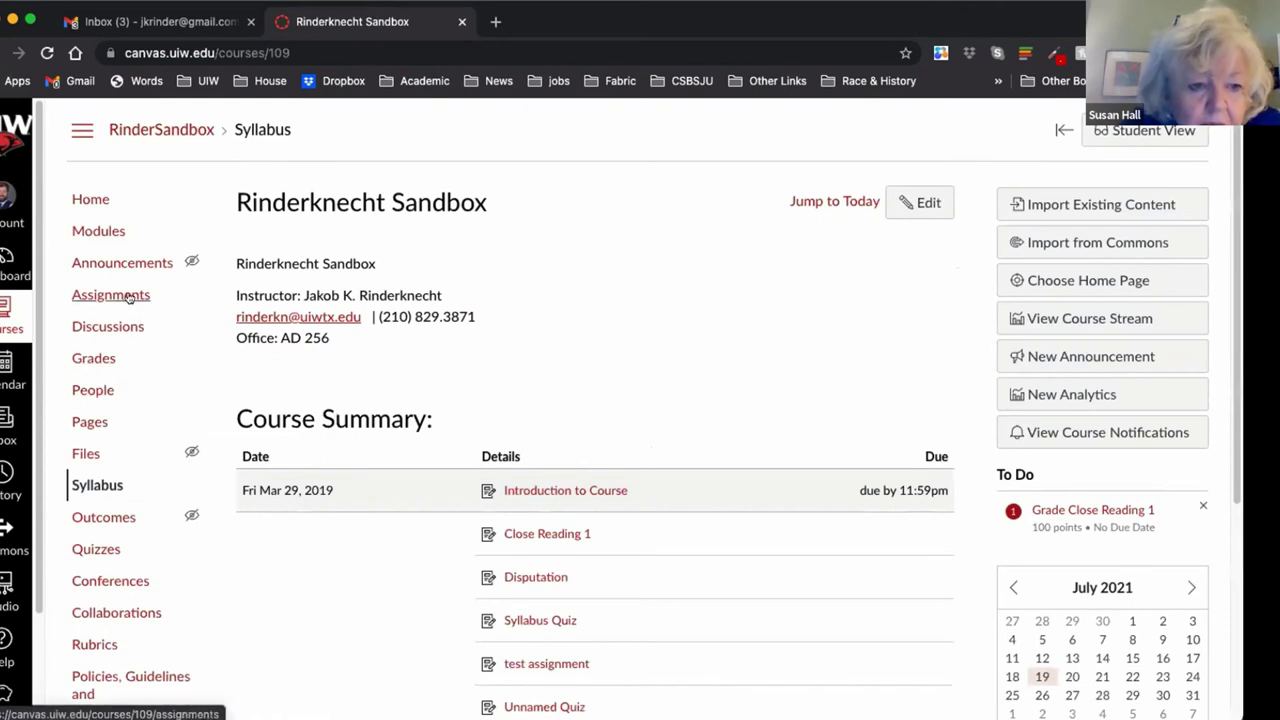
{"action": "left_click", "coordinate": [130, 296]}
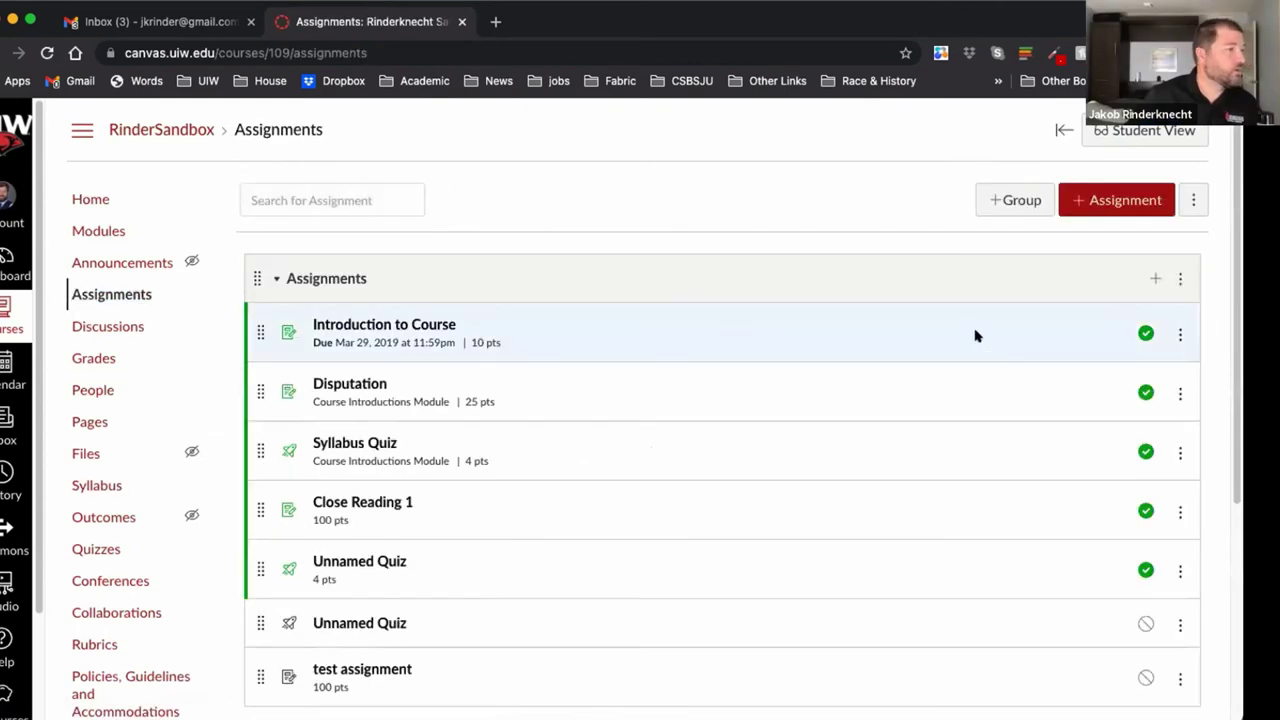
{"action": "left_click", "coordinate": [1130, 199]}
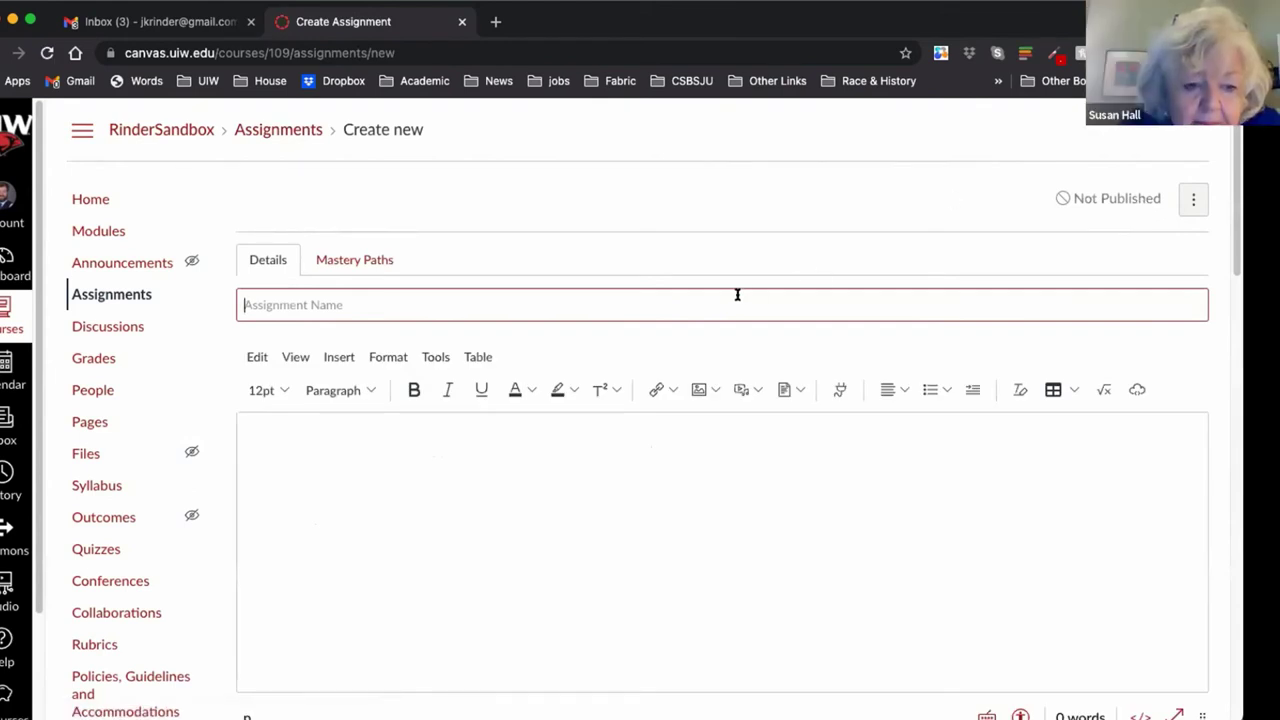
- Name the new assignment First Paper and enter "I" in its description
{"action": "type", "text": "Wr"}
{"action": "key", "text": "BackSpace"}
{"action": "type", "text": "First Paper"}
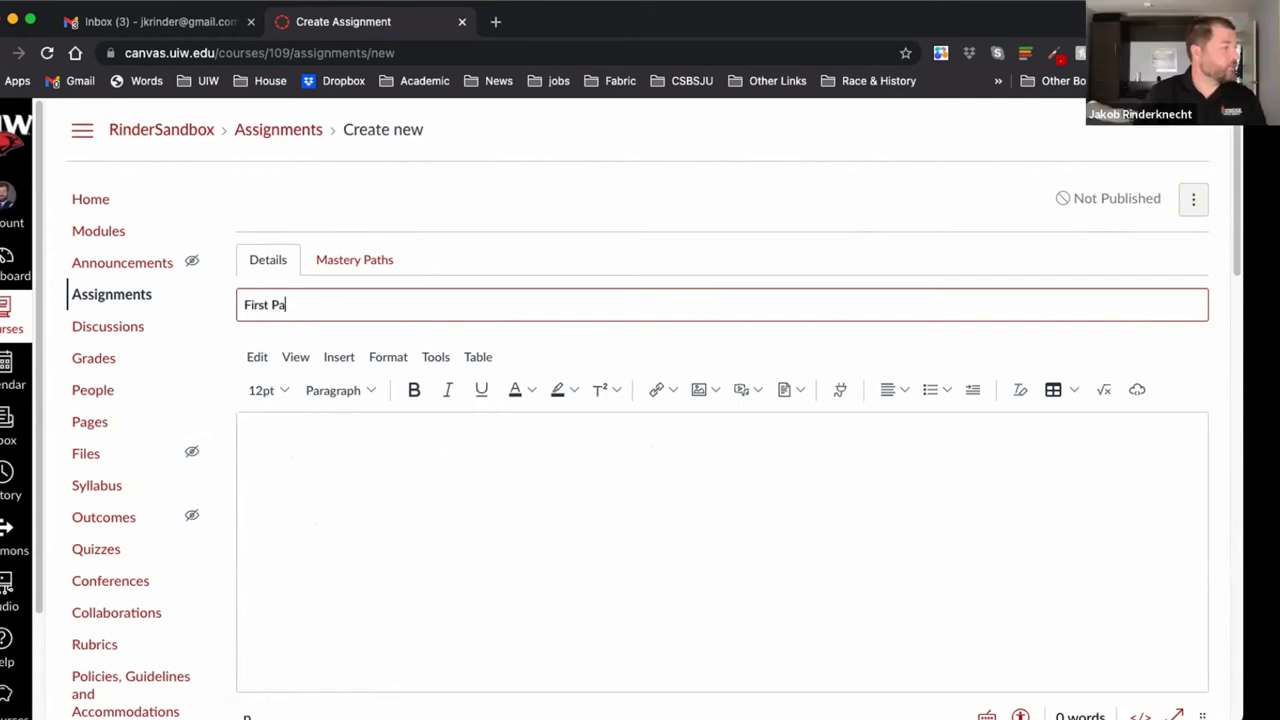
{"action": "key", "text": "BackSpace"}
{"action": "key", "text": "BackSpace"}
{"action": "type", "text": "per"}
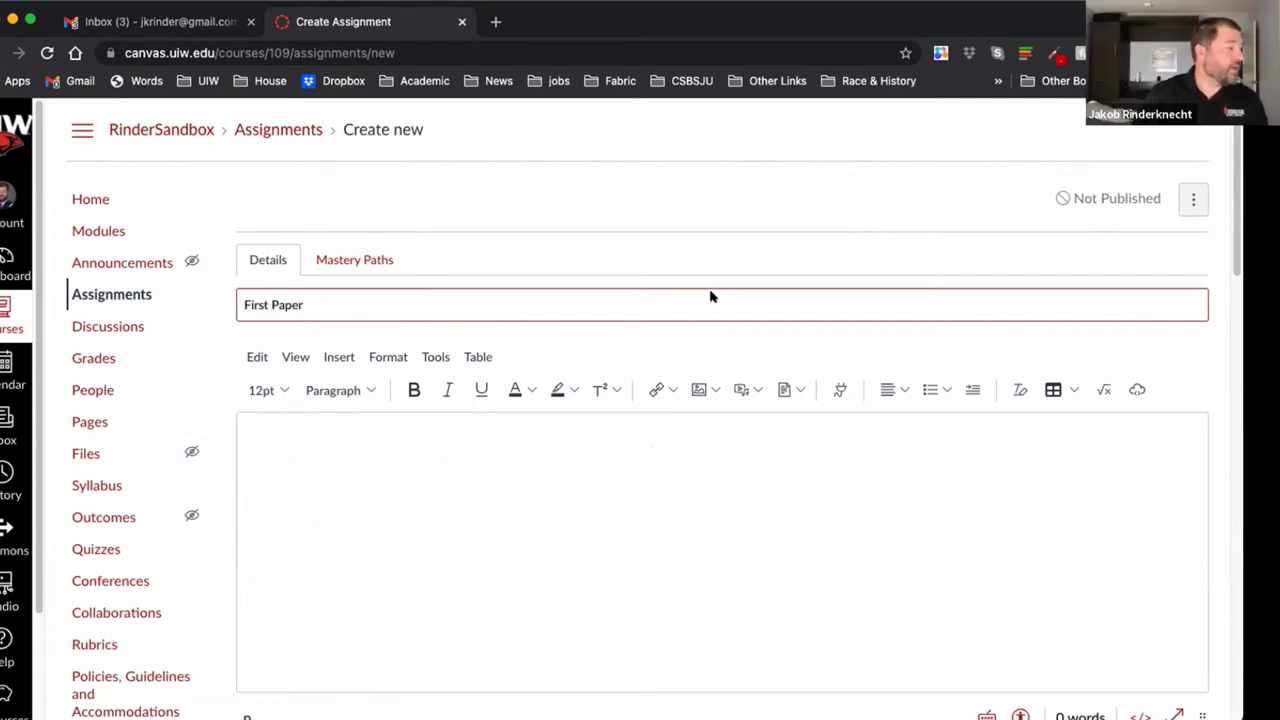
{"action": "left_click", "coordinate": [722, 582]}
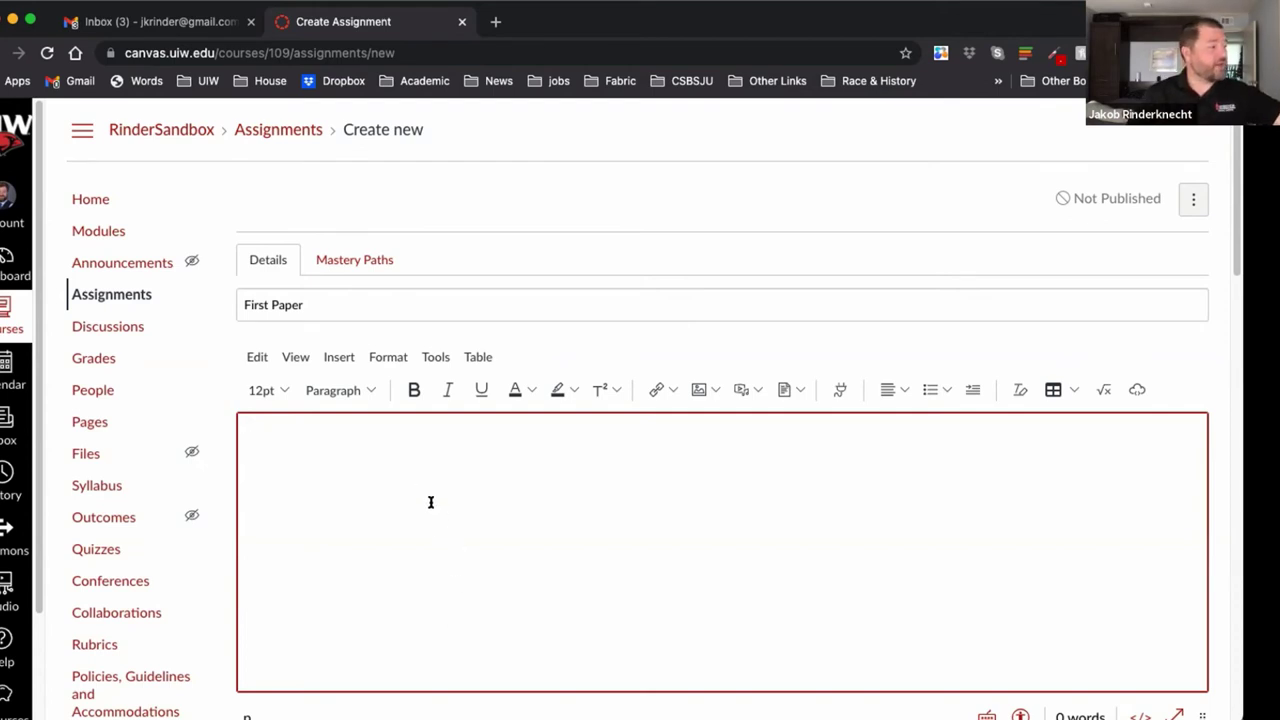
{"action": "type", "text": "I"}
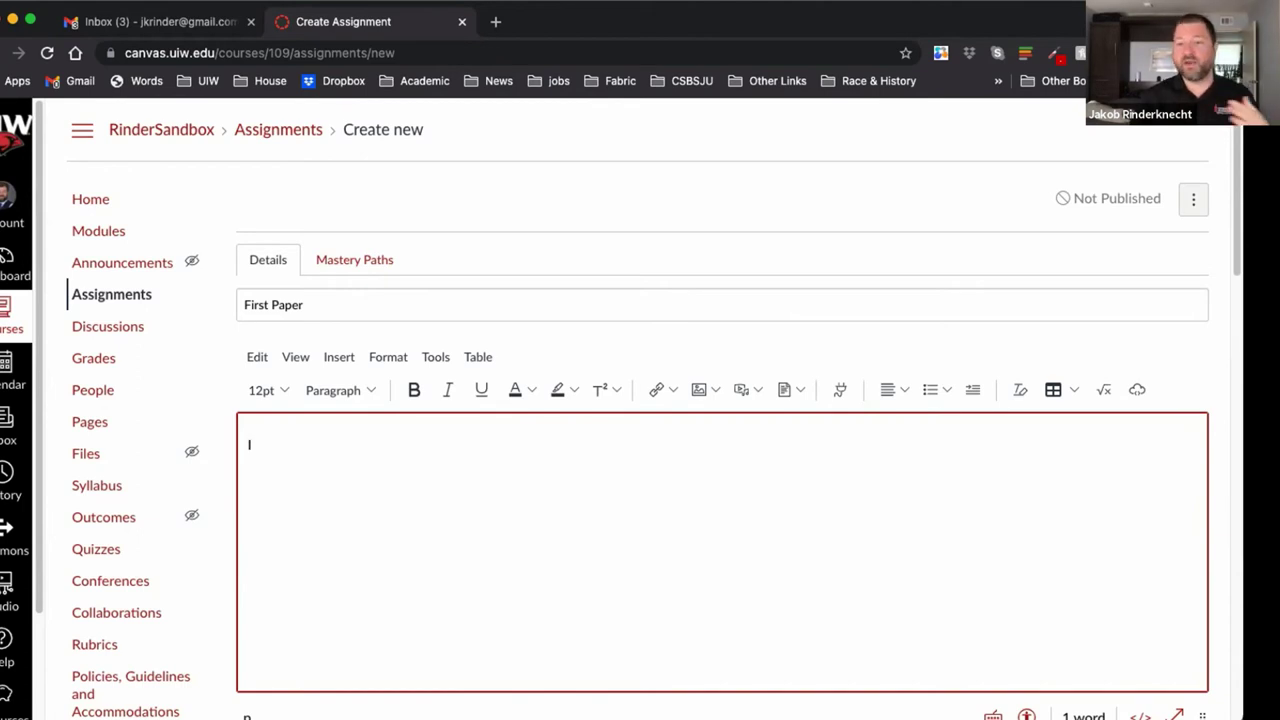
- Create a new assignment group named Weekly Papers and place the First Paper assignment in it
{"action": "scroll", "coordinate": [397, 600], "scroll_direction": "down", "scroll_amount": 4}
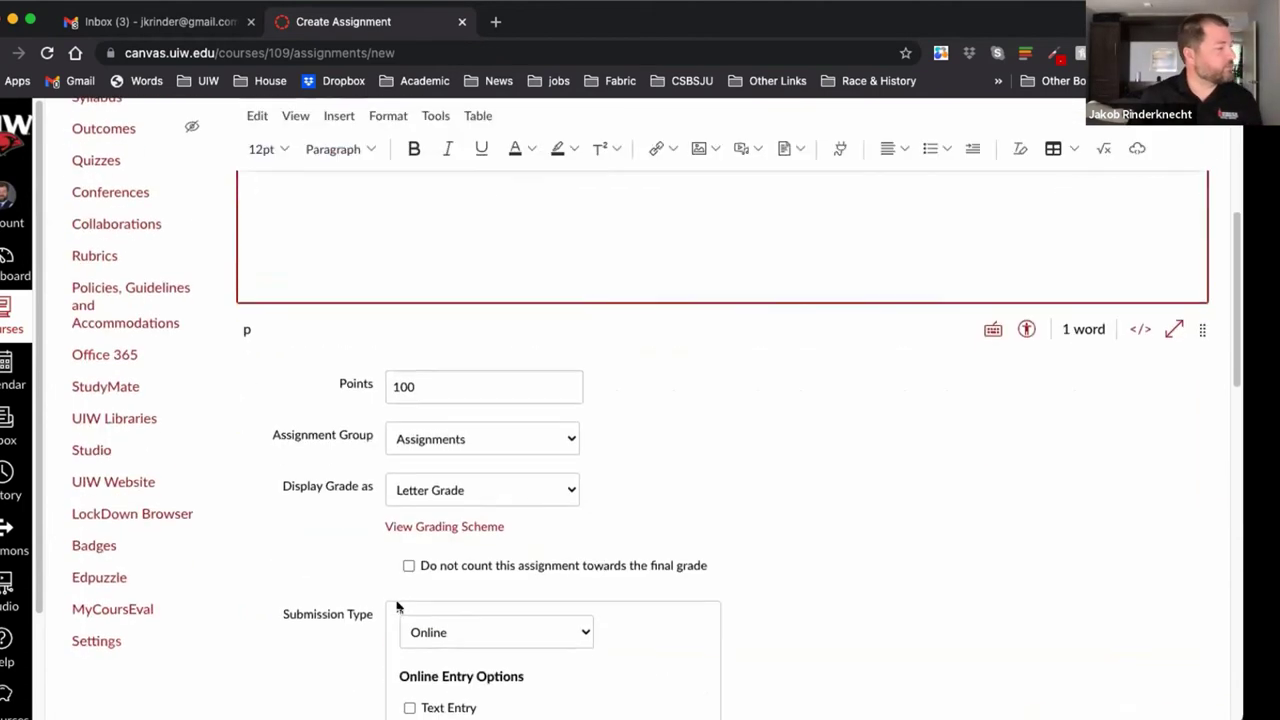
{"action": "left_click", "coordinate": [547, 380]}
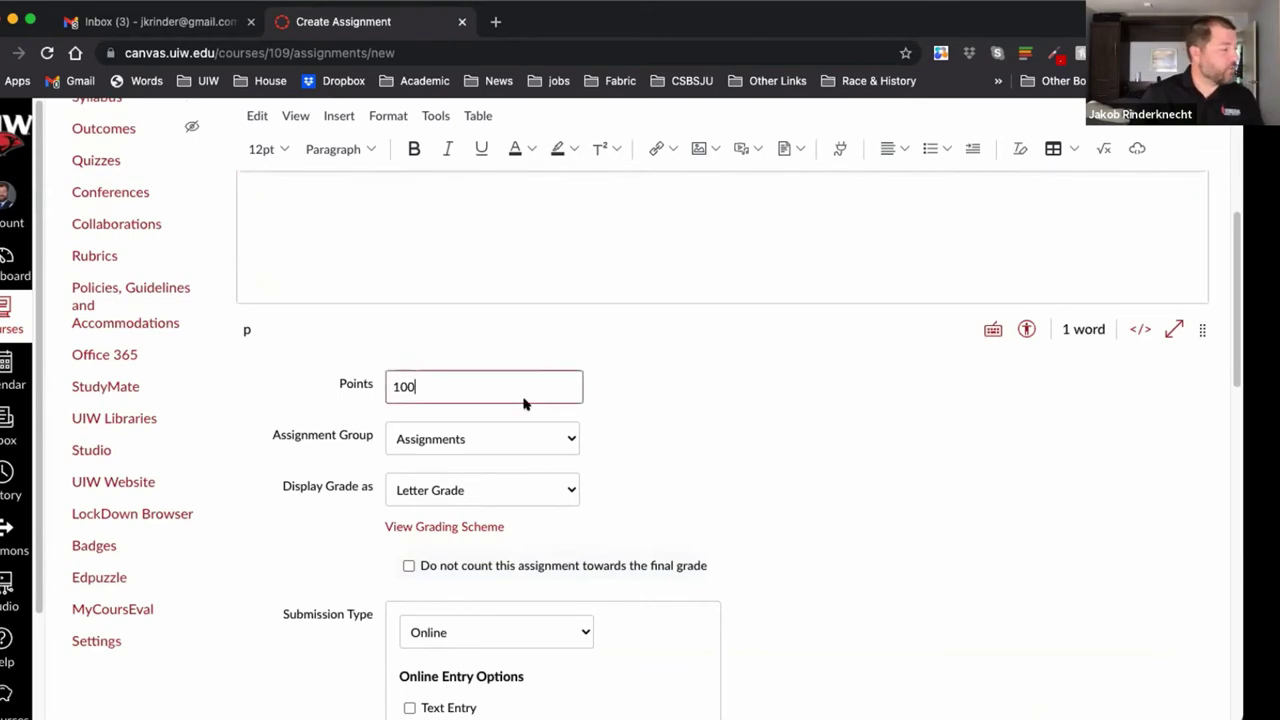
{"action": "left_click", "coordinate": [520, 445]}
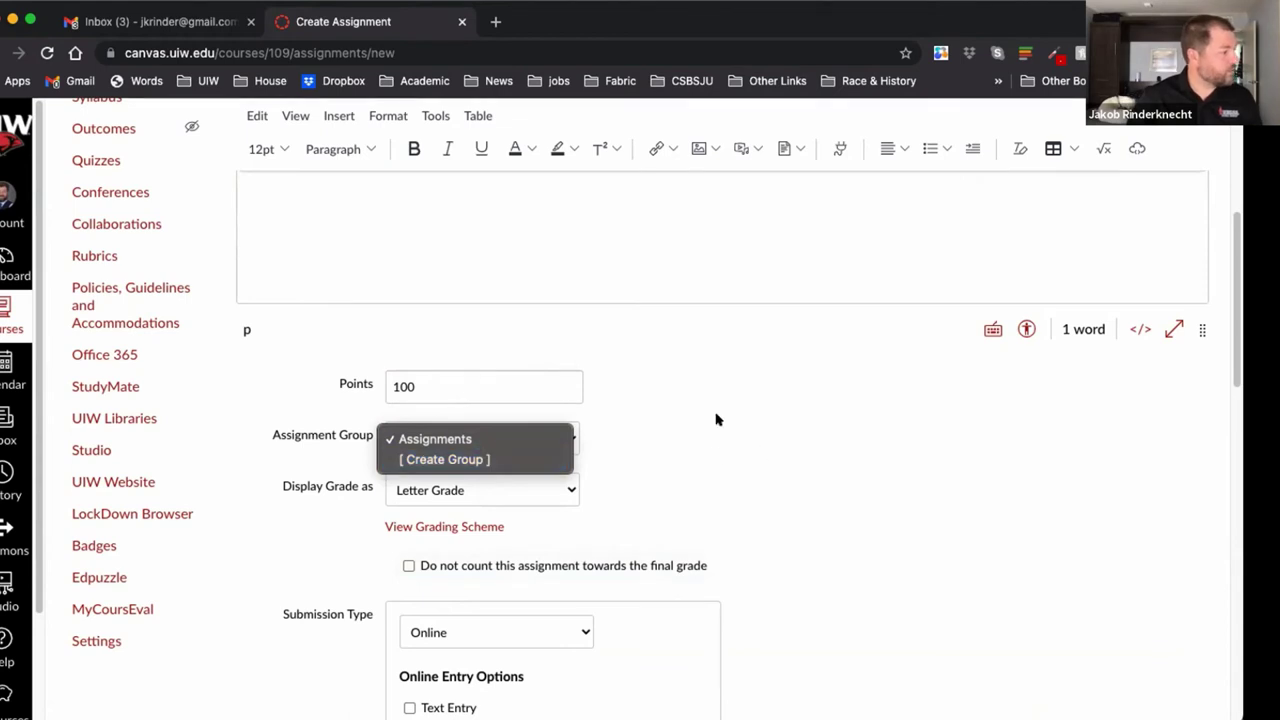
{"action": "left_click", "coordinate": [719, 420]}
{"action": "left_click", "coordinate": [503, 430]}
{"action": "left_click", "coordinate": [481, 460]}
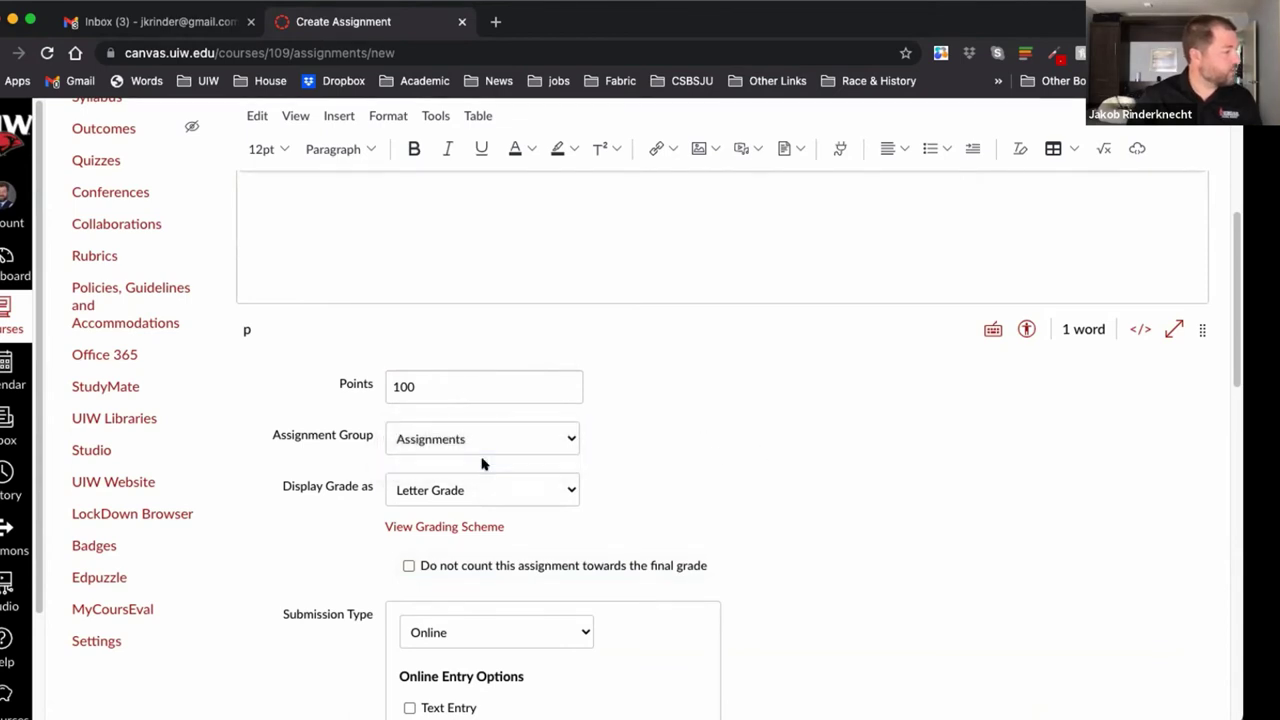
{"action": "left_click", "coordinate": [538, 397]}
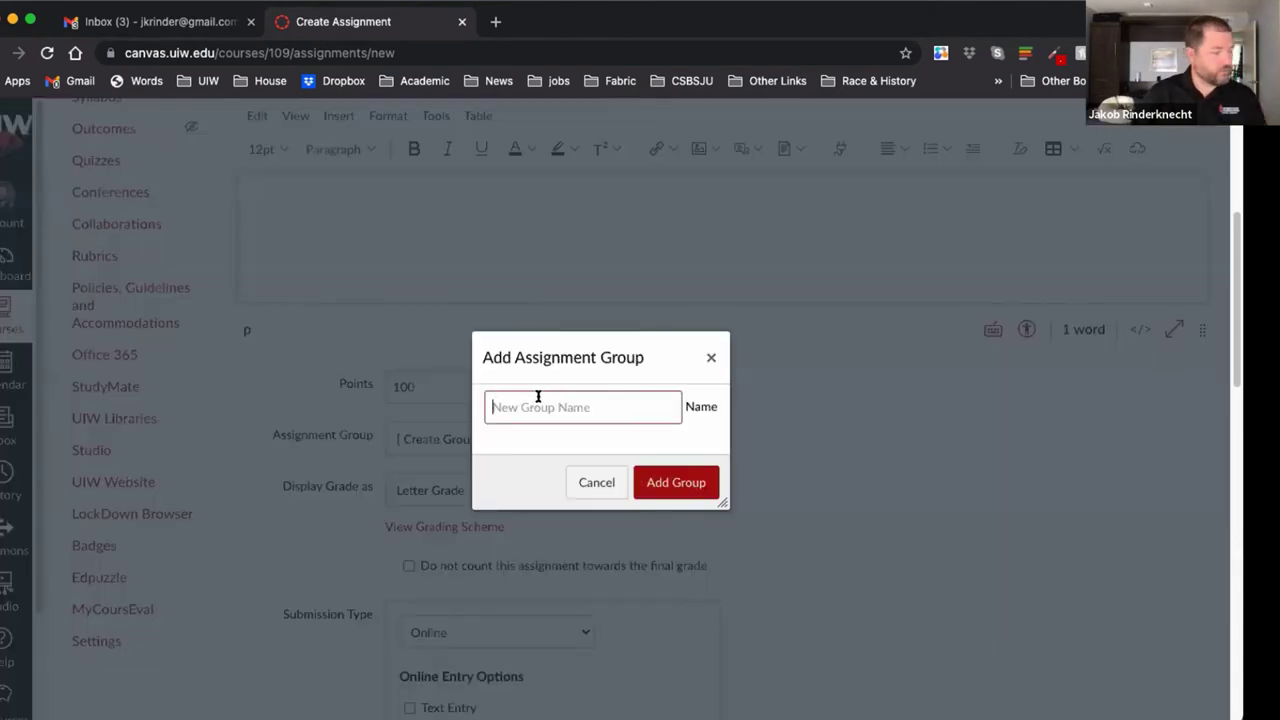
{"action": "type", "text": "Wee"}
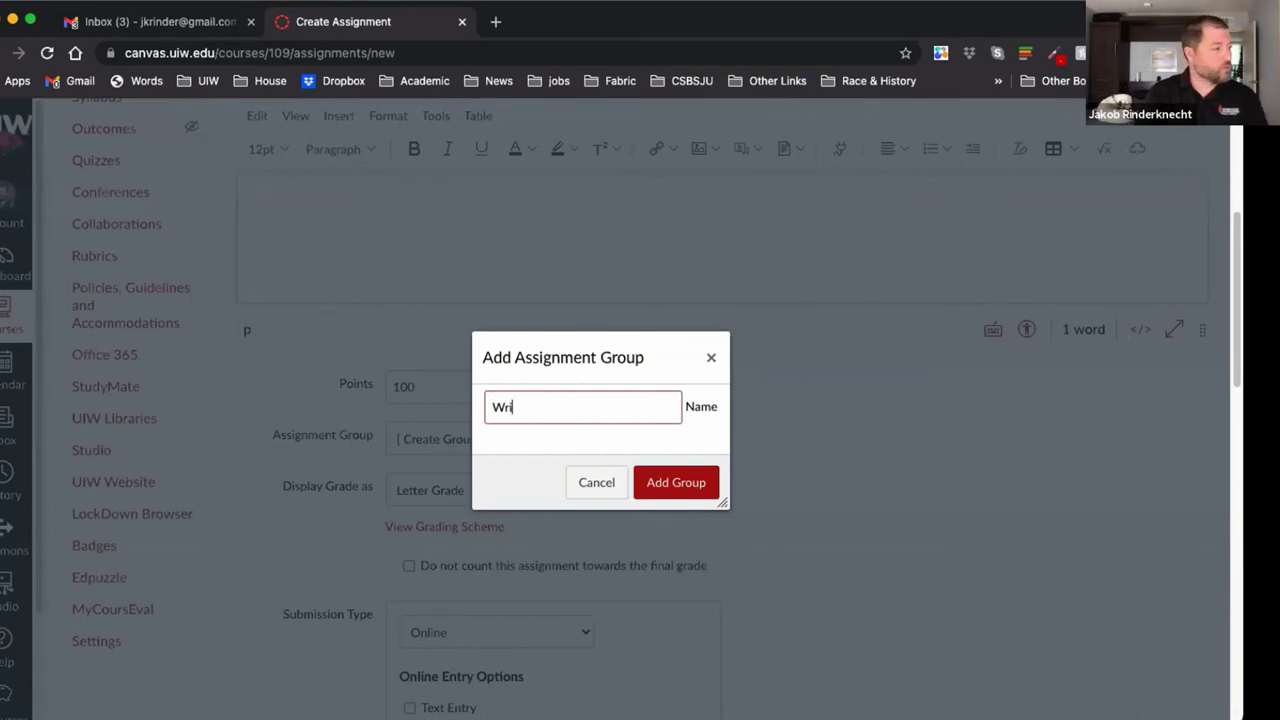
{"action": "key", "text": "BackSpace"}
{"action": "key", "text": "BackSpace"}
{"action": "key", "text": "BackSpace"}
{"action": "type", "text": "Sho"}
{"action": "key", "text": "BackSpace"}
{"action": "key", "text": "BackSpace"}
{"action": "key", "text": "BackSpace"}
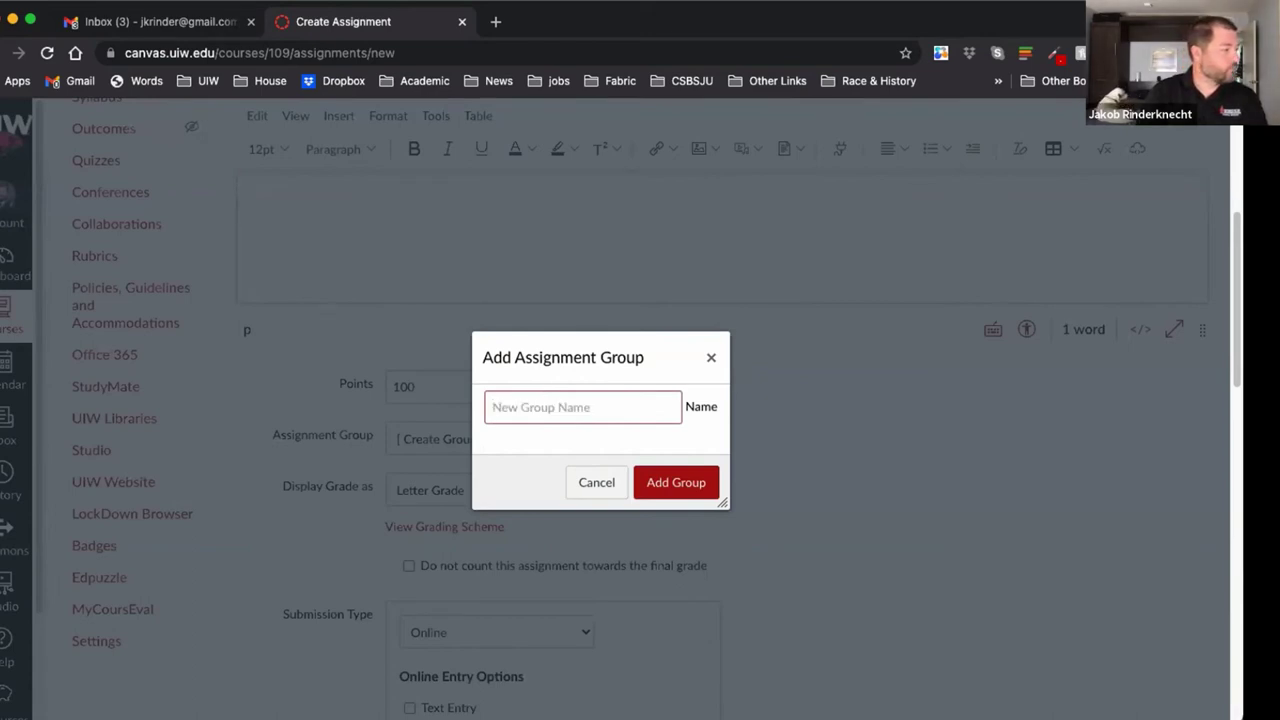
{"action": "type", "text": "Weekly Papers"}
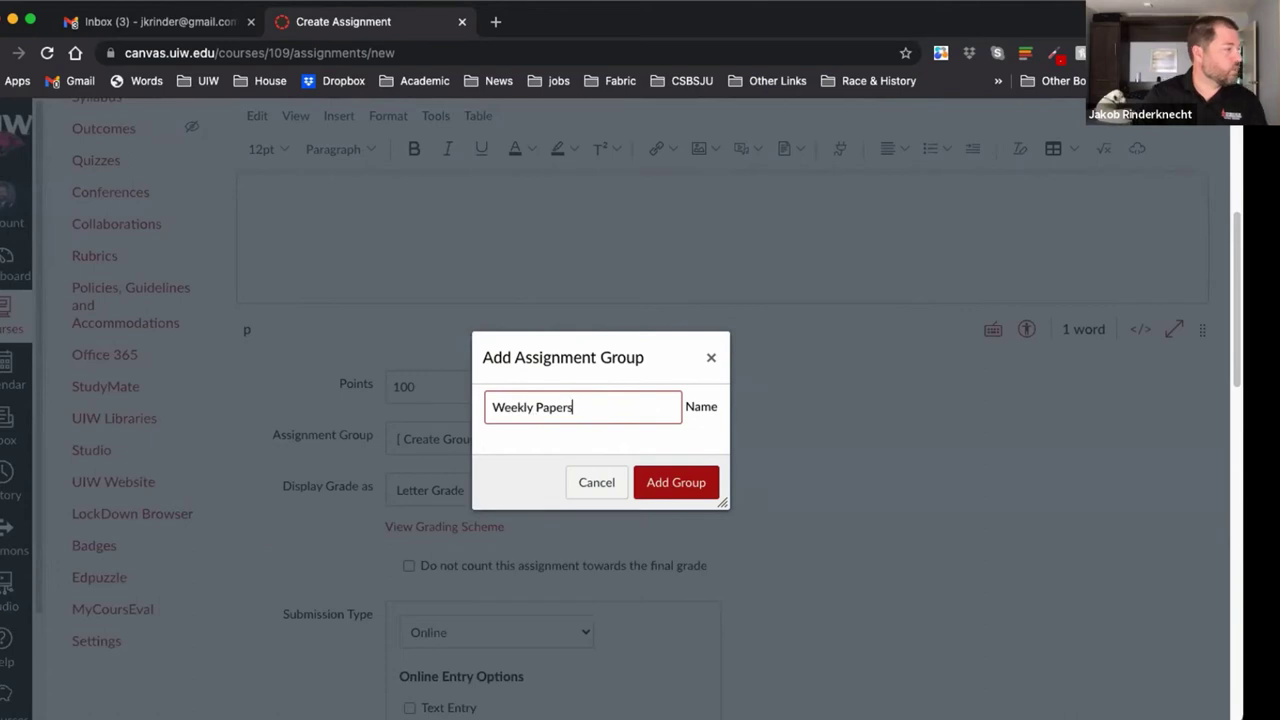
{"action": "left_click", "coordinate": [673, 472]}
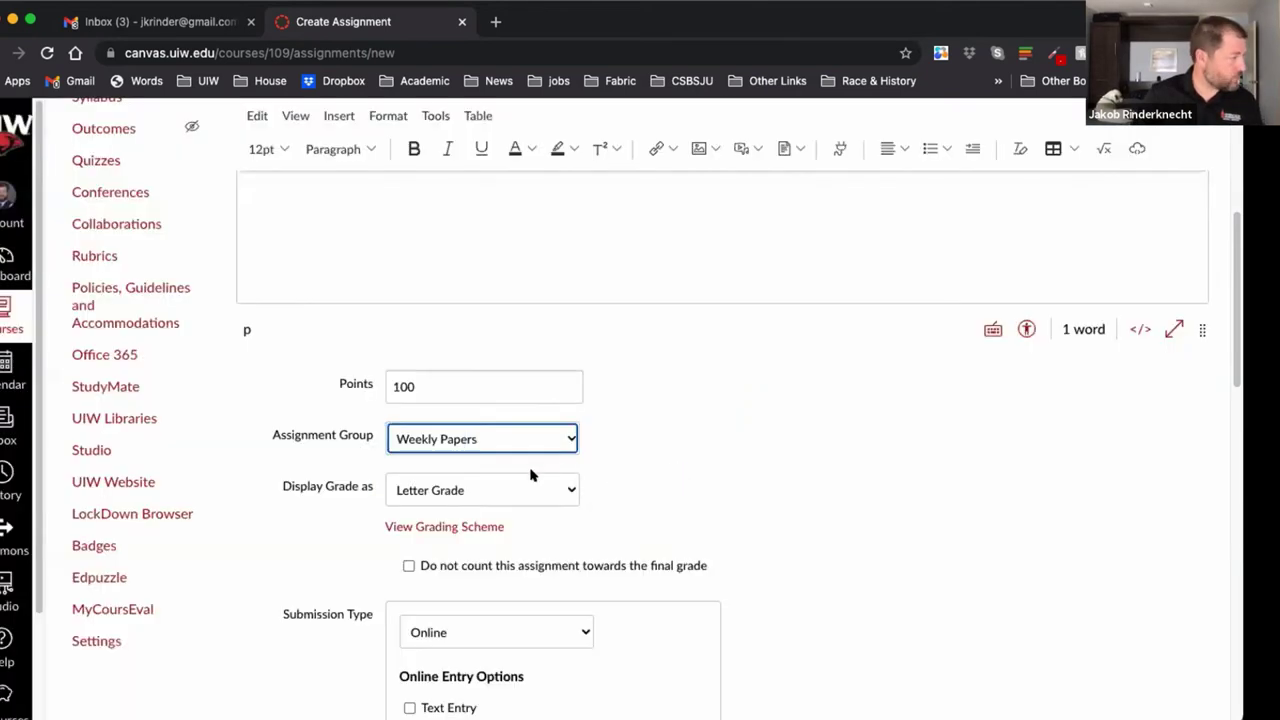
- Look through the grade display choices, keep Letter Grade, and try No Submission as the submission type before restoring Online
{"action": "left_click", "coordinate": [516, 489]}
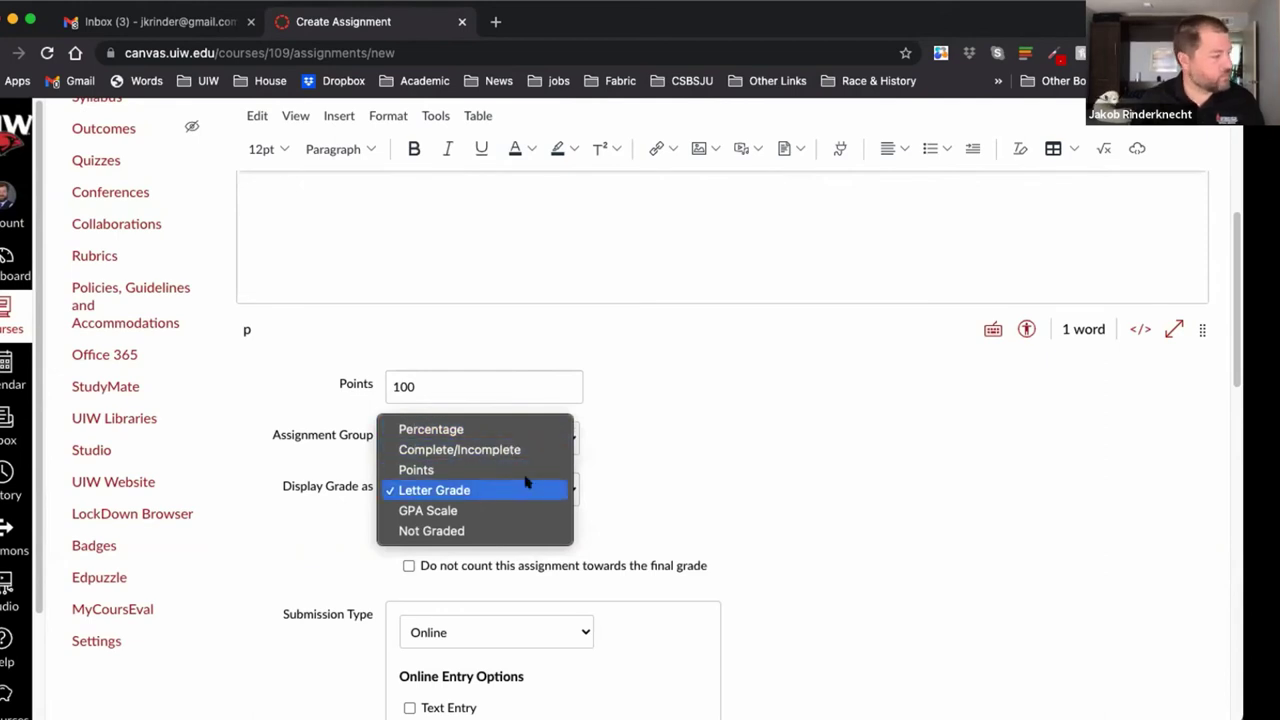
{"action": "left_click", "coordinate": [524, 489]}
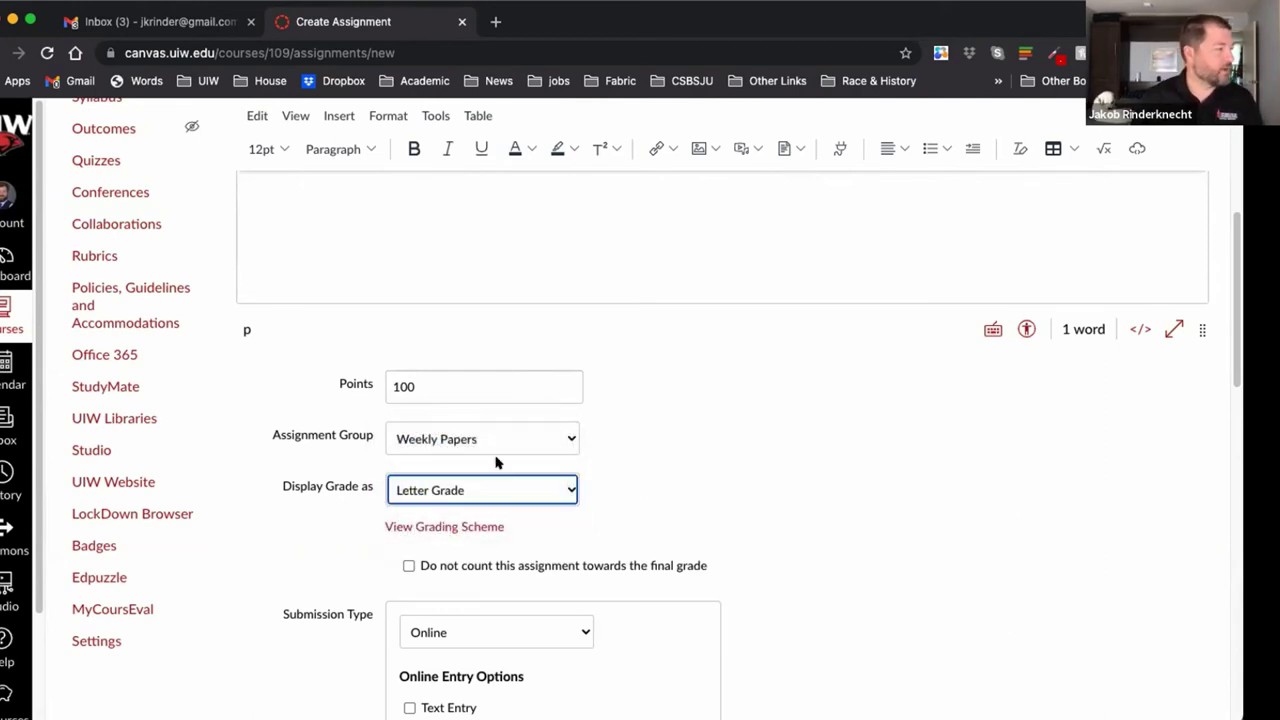
{"action": "scroll", "coordinate": [968, 578], "scroll_direction": "down", "scroll_amount": 5}
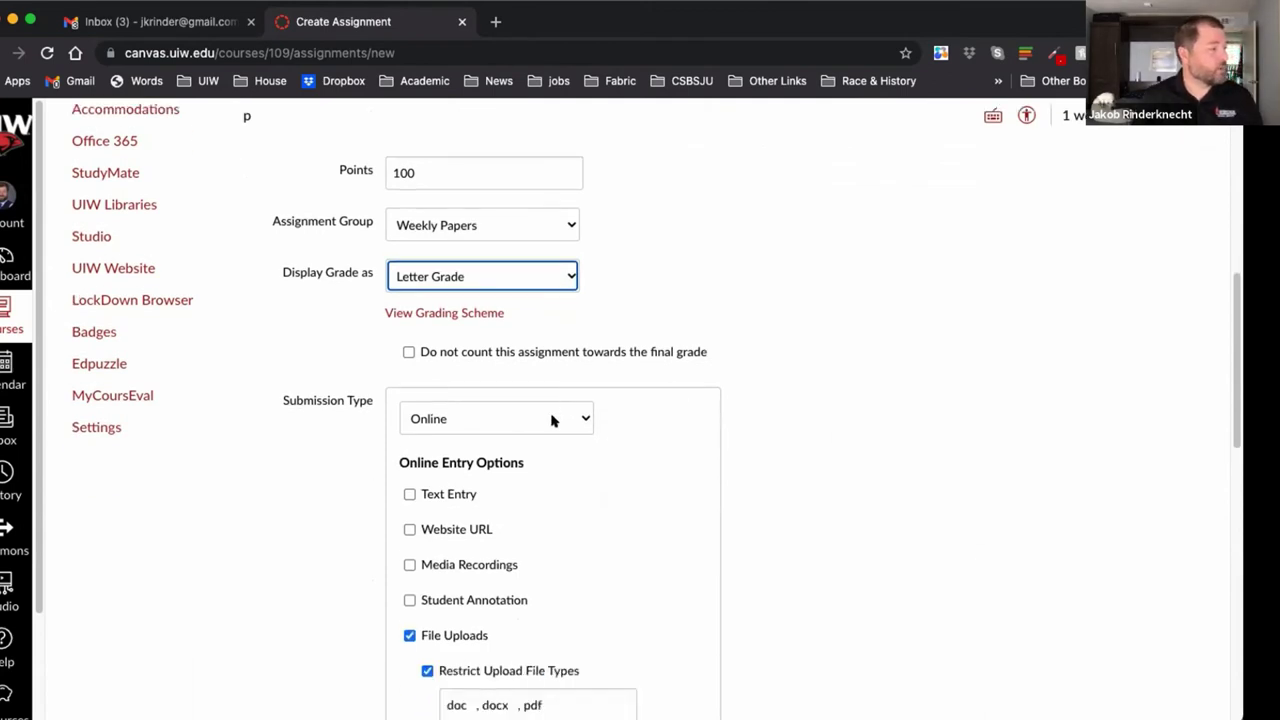
{"action": "left_click", "coordinate": [553, 417]}
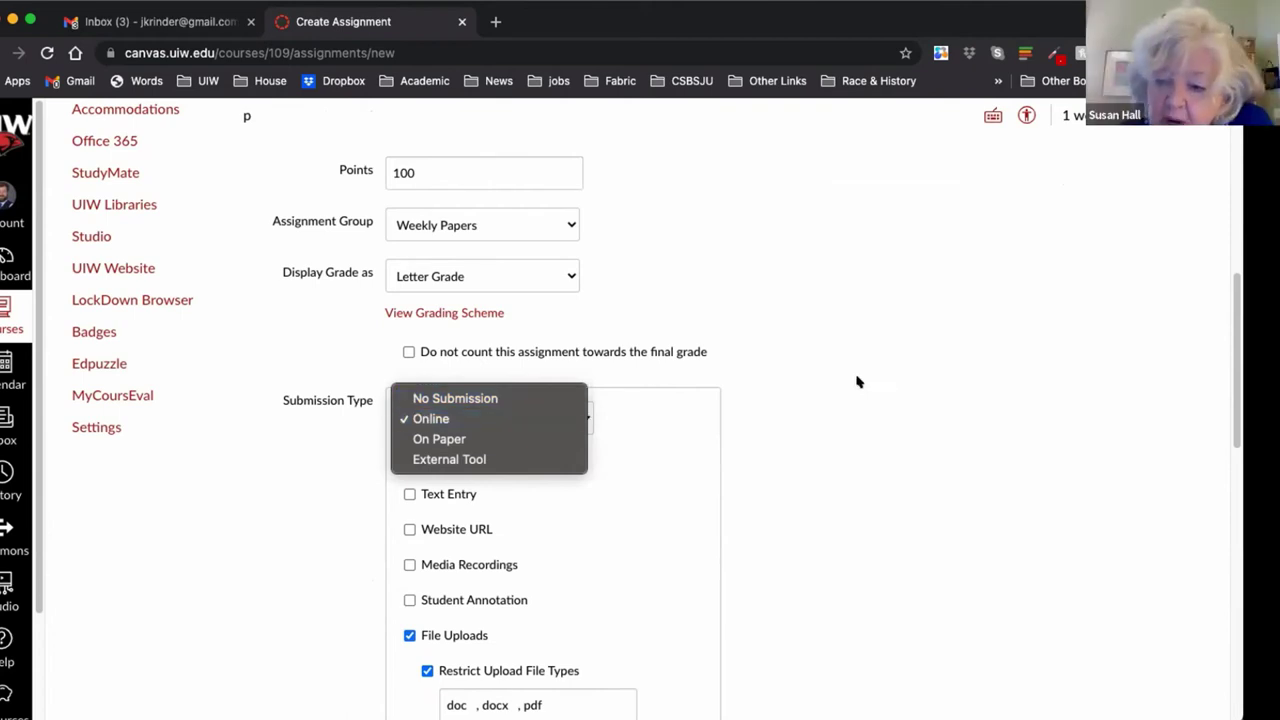
{"action": "left_click", "coordinate": [556, 398]}
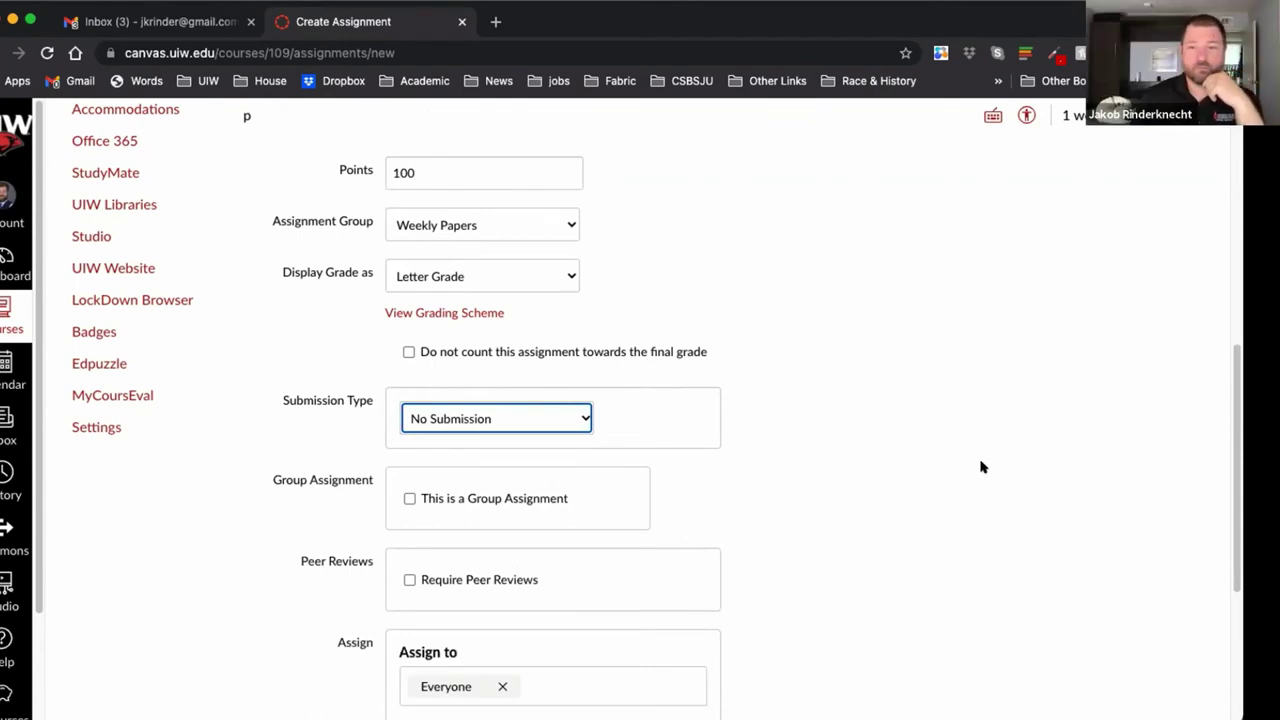
{"action": "left_click", "coordinate": [547, 411]}
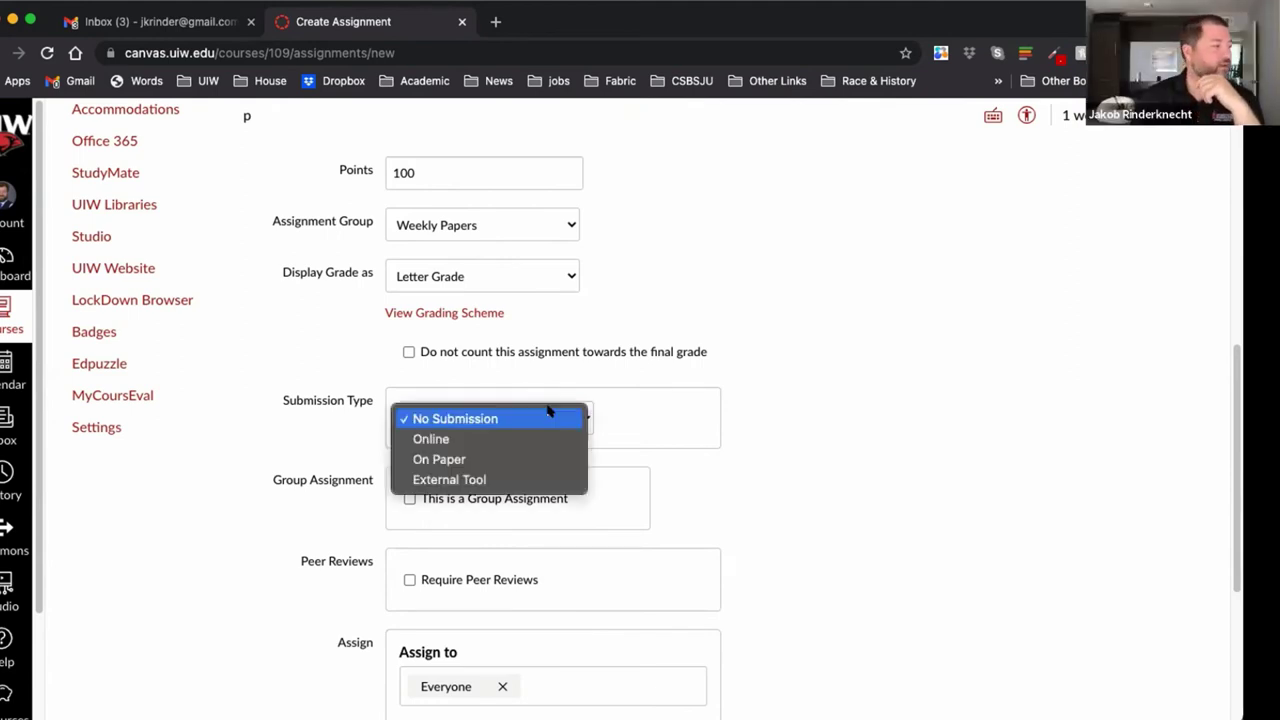
{"action": "left_click", "coordinate": [549, 434]}
- Enable Text Entry, Media Recordings, Website URL and Student Annotation as online entry options for the First Paper assignment
{"action": "scroll", "coordinate": [780, 535], "scroll_direction": "down", "scroll_amount": 1}
{"action": "scroll", "coordinate": [780, 535], "scroll_direction": "down", "scroll_amount": 5}
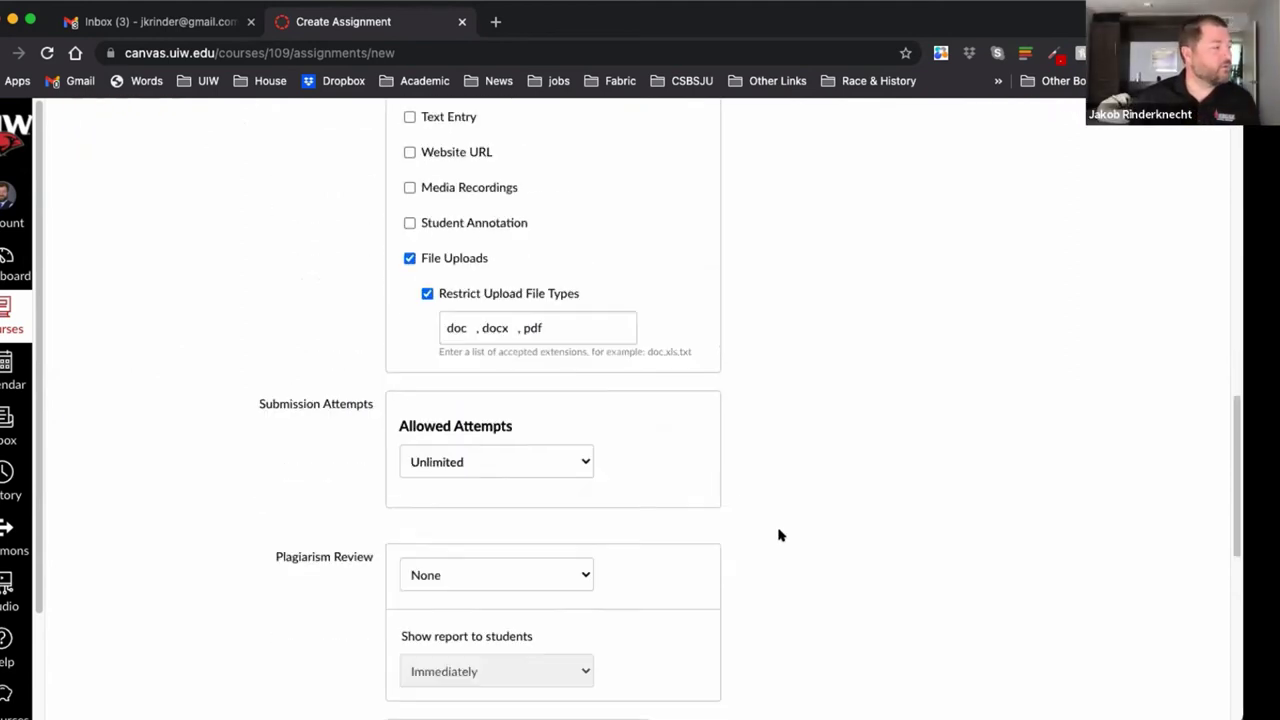
{"action": "scroll", "coordinate": [777, 531], "scroll_direction": "up", "scroll_amount": 4}
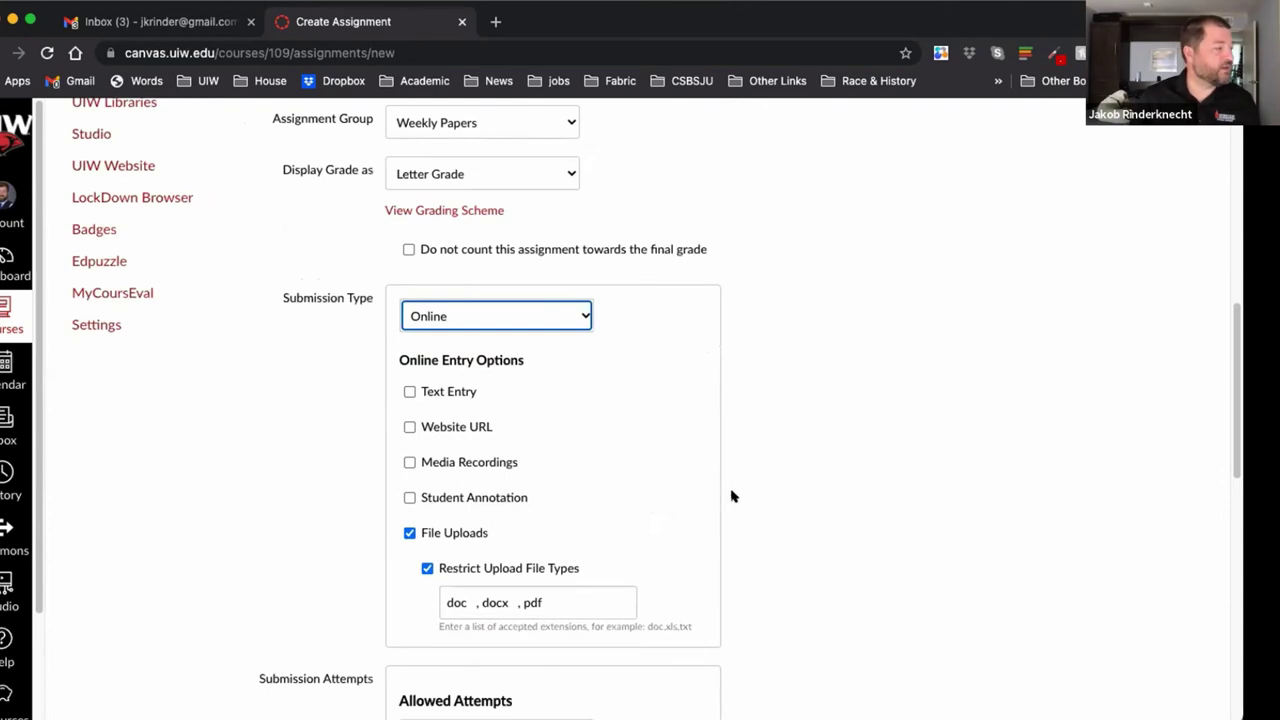
{"action": "left_click", "coordinate": [409, 391]}
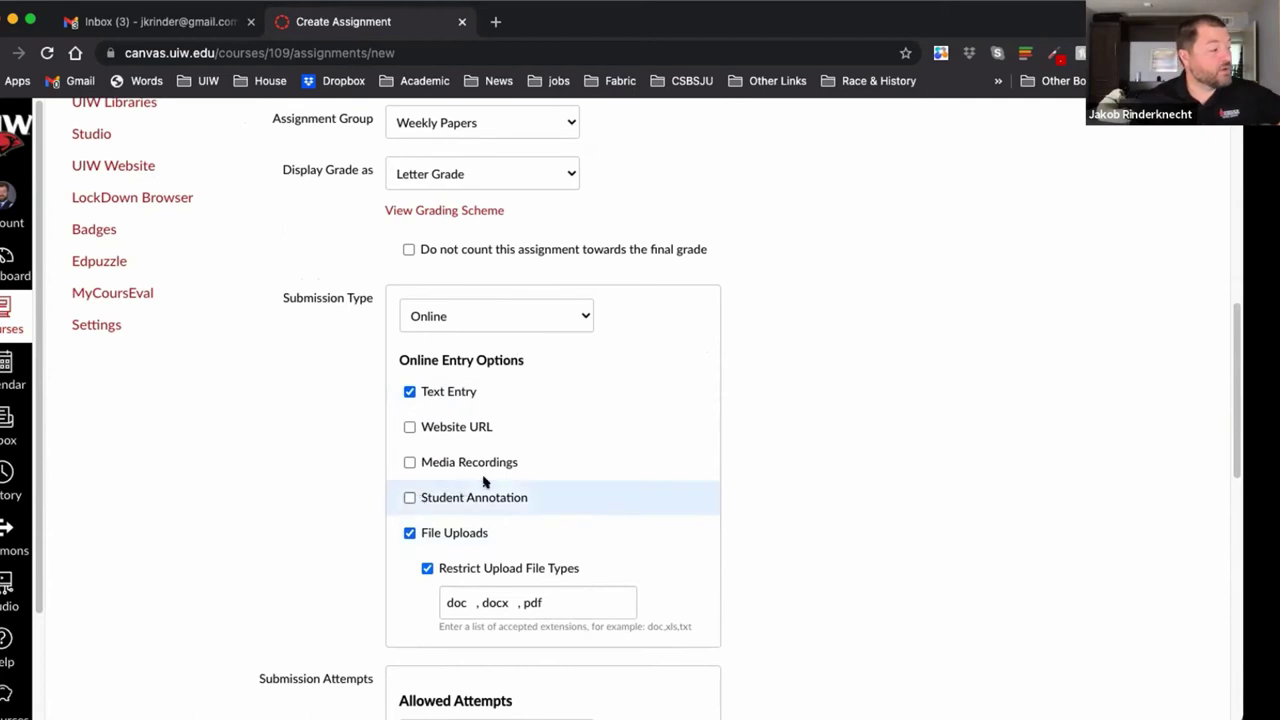
{"action": "left_click", "coordinate": [409, 464]}
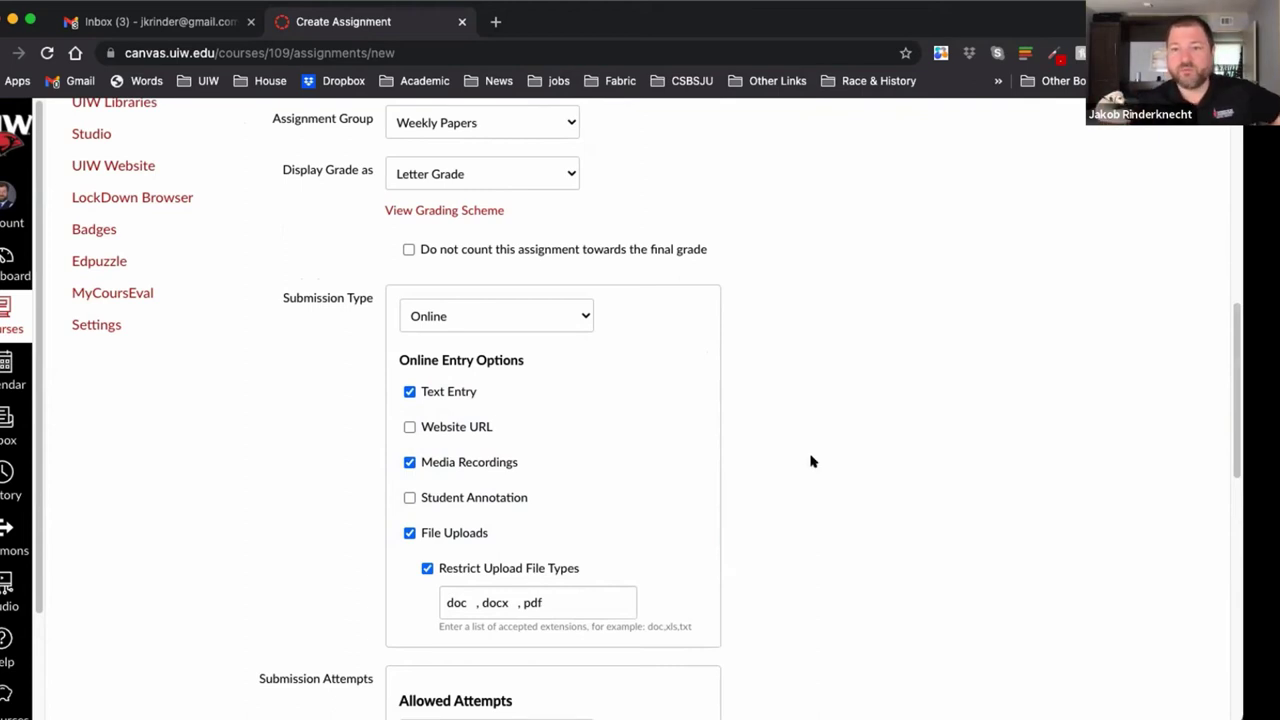
{"action": "left_click", "coordinate": [410, 427]}
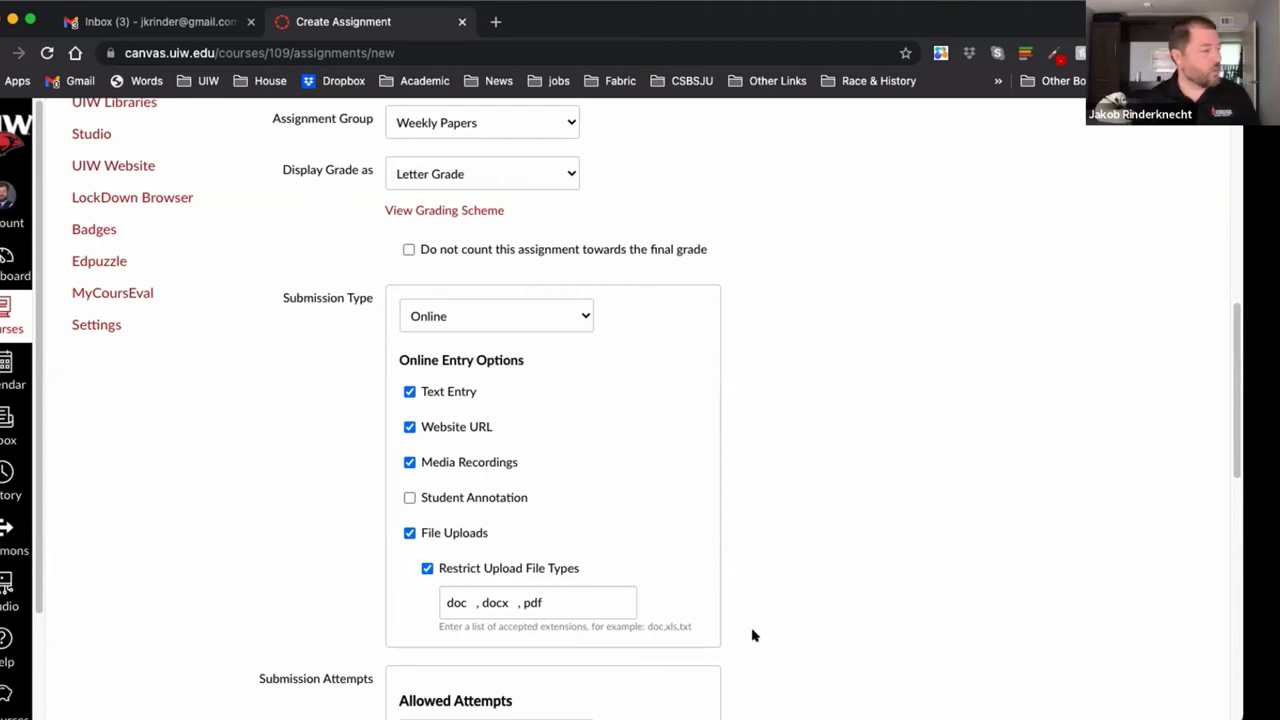
{"action": "left_click", "coordinate": [409, 498]}
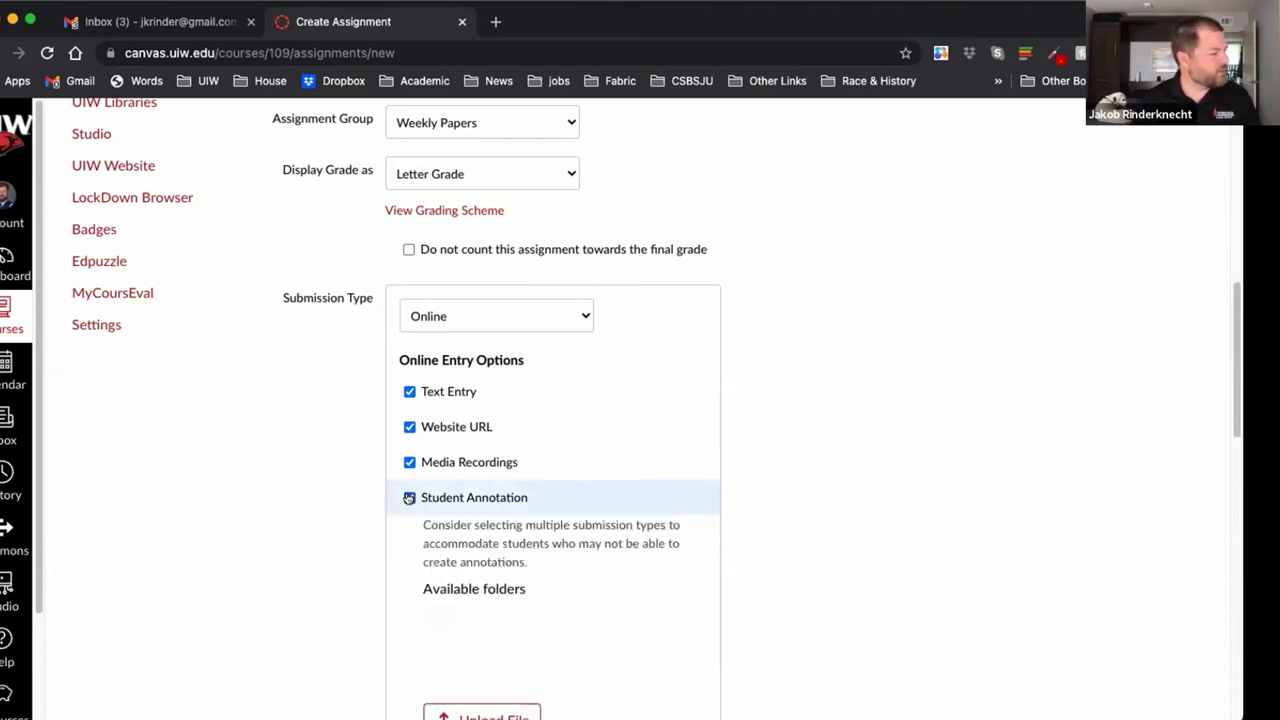
- Disable Student Annotation, Website URL and Media Recordings as online entry options, leaving Text Entry and File Uploads enabled
{"action": "scroll", "coordinate": [897, 599], "scroll_direction": "down", "scroll_amount": 1}
{"action": "scroll", "coordinate": [897, 599], "scroll_direction": "down", "scroll_amount": 1}
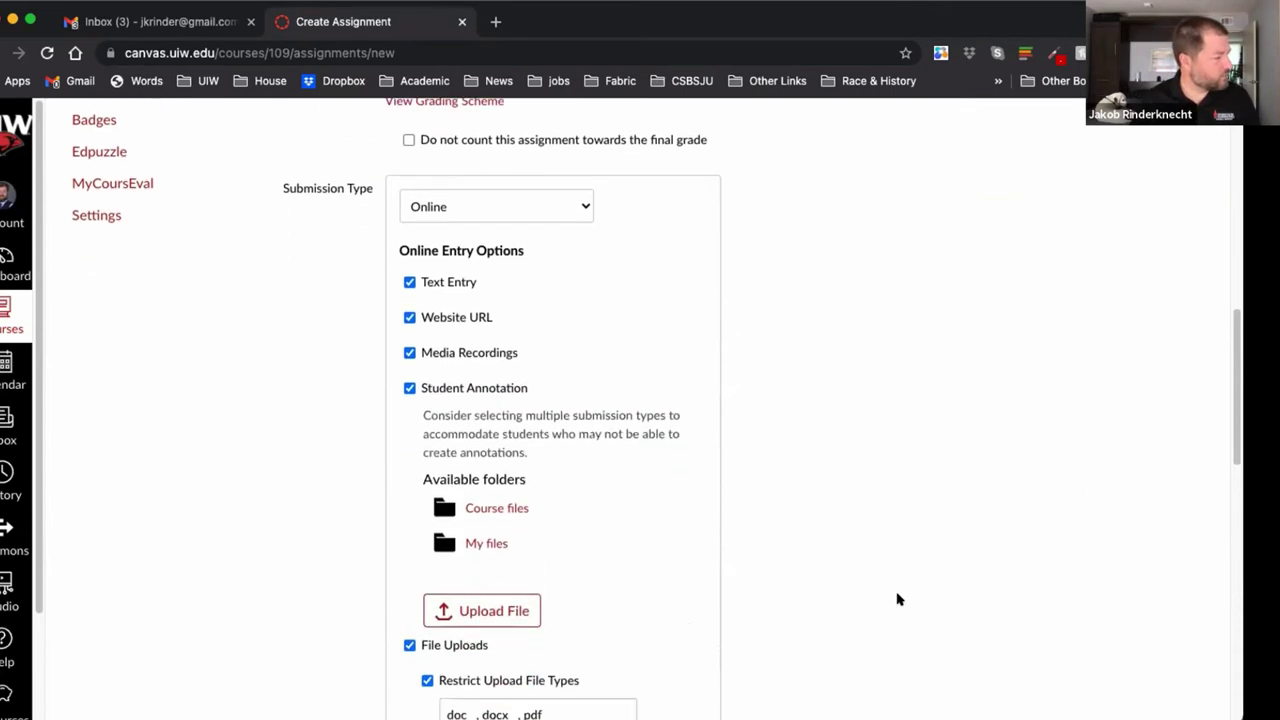
{"action": "scroll", "coordinate": [897, 599], "scroll_direction": "up", "scroll_amount": 2}
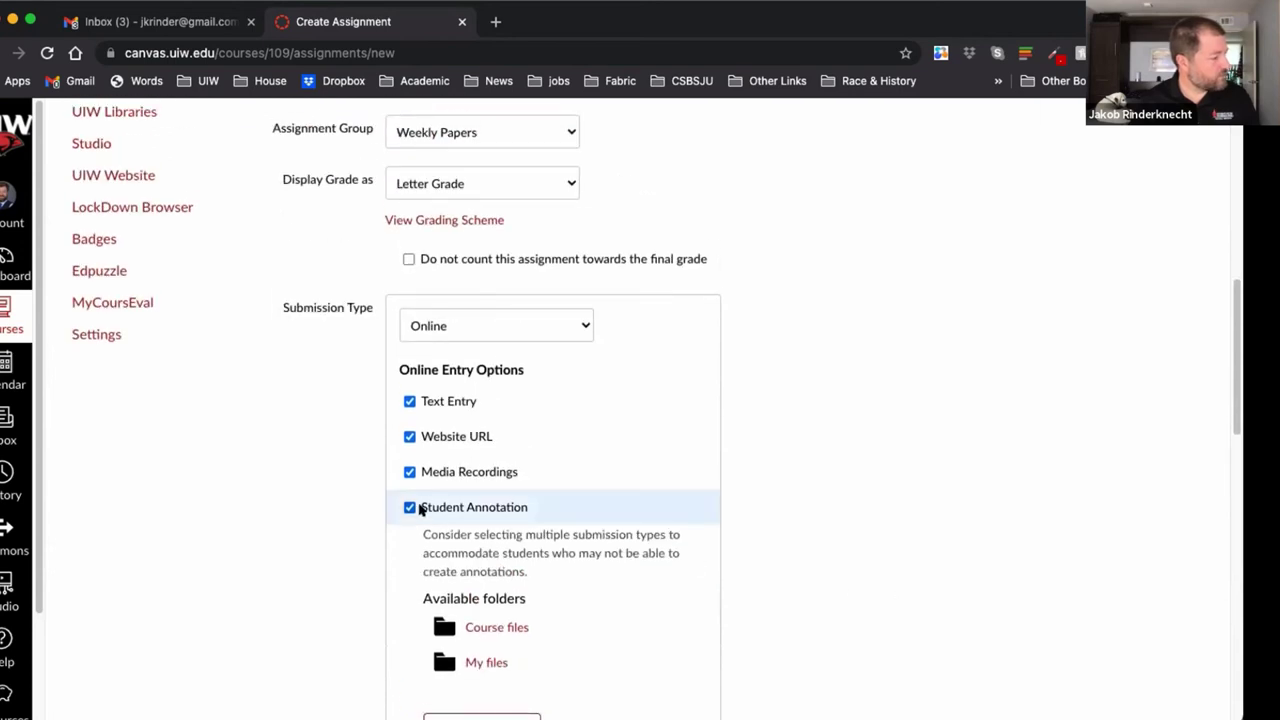
{"action": "left_click", "coordinate": [407, 507]}
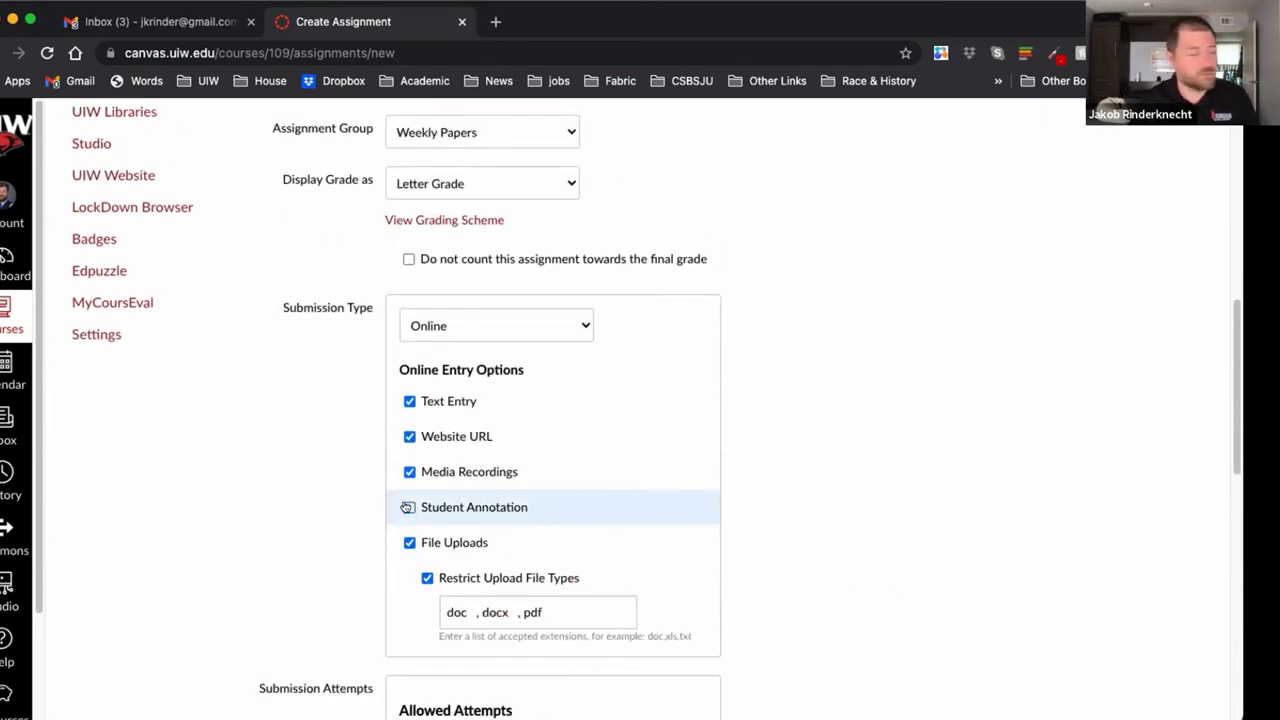
{"action": "left_click", "coordinate": [409, 437]}
{"action": "left_click", "coordinate": [409, 471]}
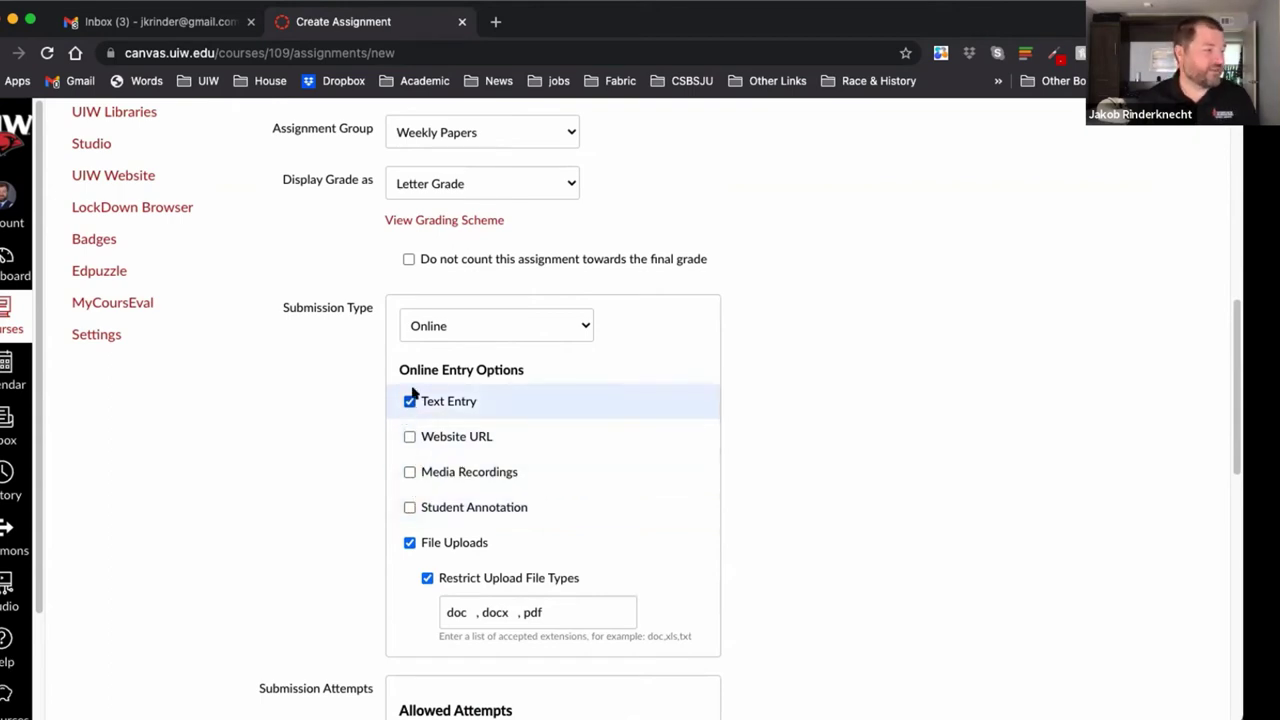
- Look over the First Paper form from its title and description through the submission settings to the Assign section
{"action": "scroll", "coordinate": [410, 380], "scroll_direction": "up", "scroll_amount": 10}
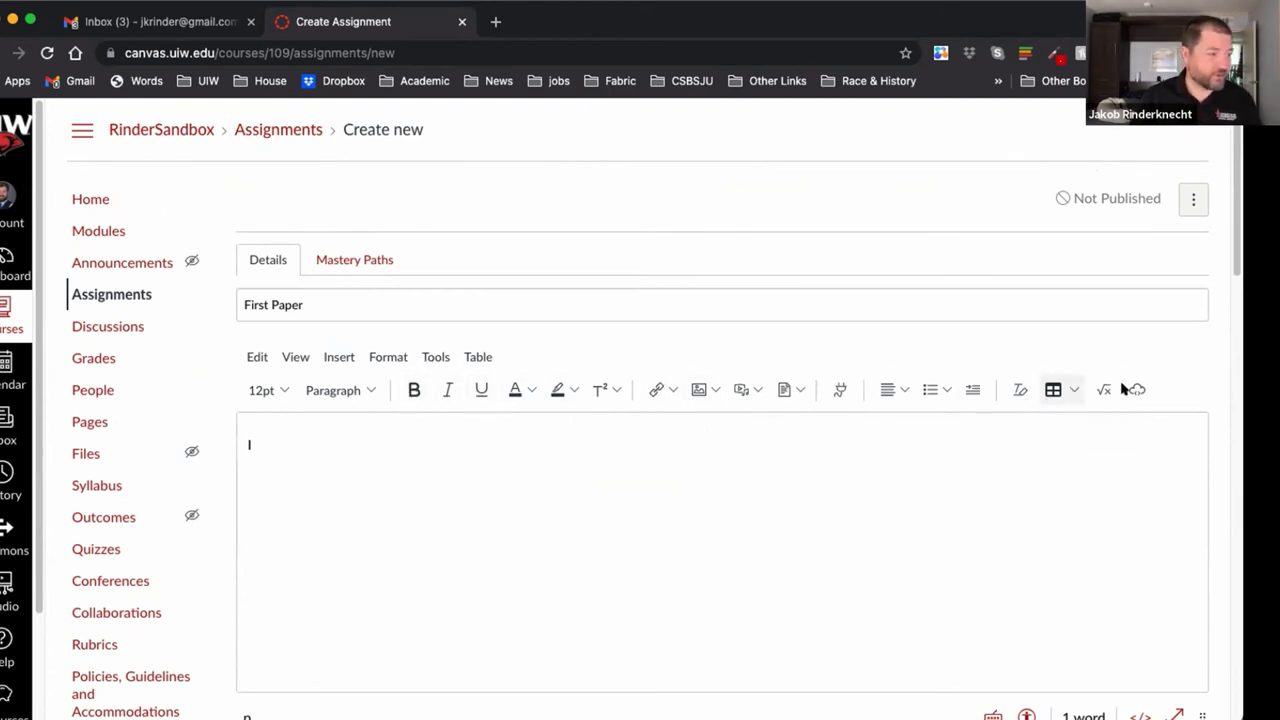
{"action": "scroll", "coordinate": [1027, 487], "scroll_direction": "down", "scroll_amount": 1}
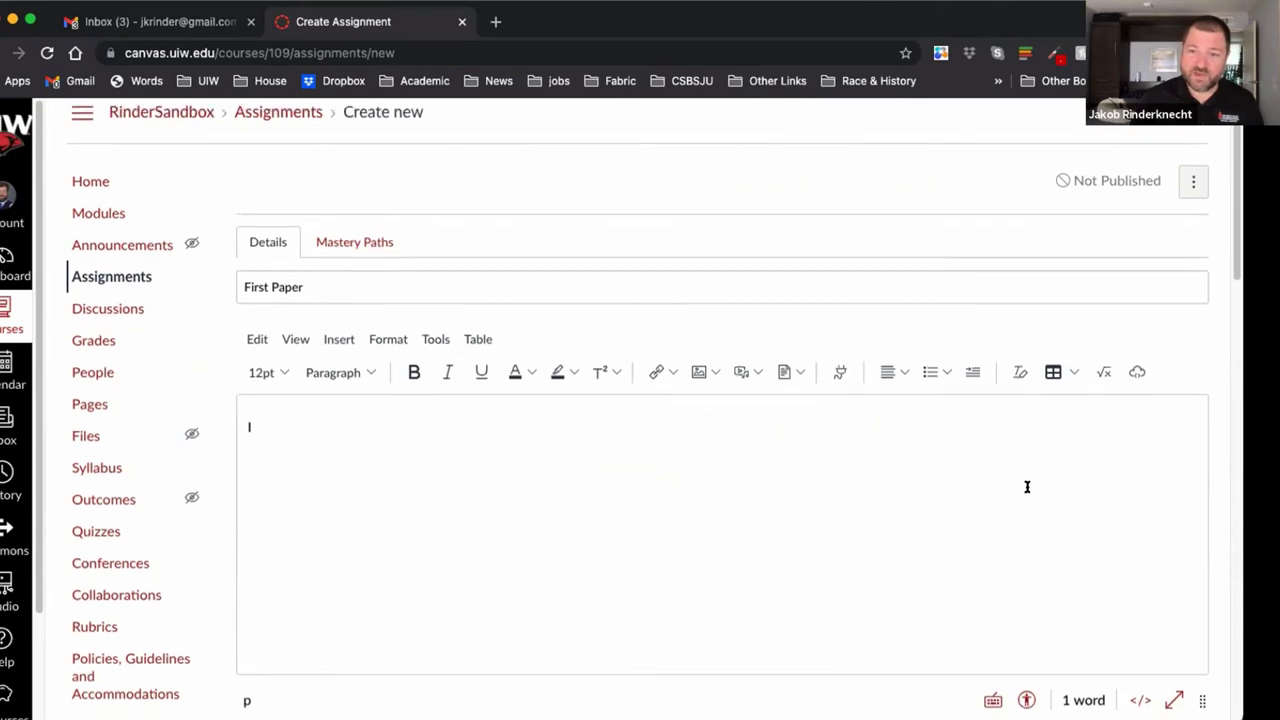
{"action": "scroll", "coordinate": [1027, 485], "scroll_direction": "down", "scroll_amount": 8}
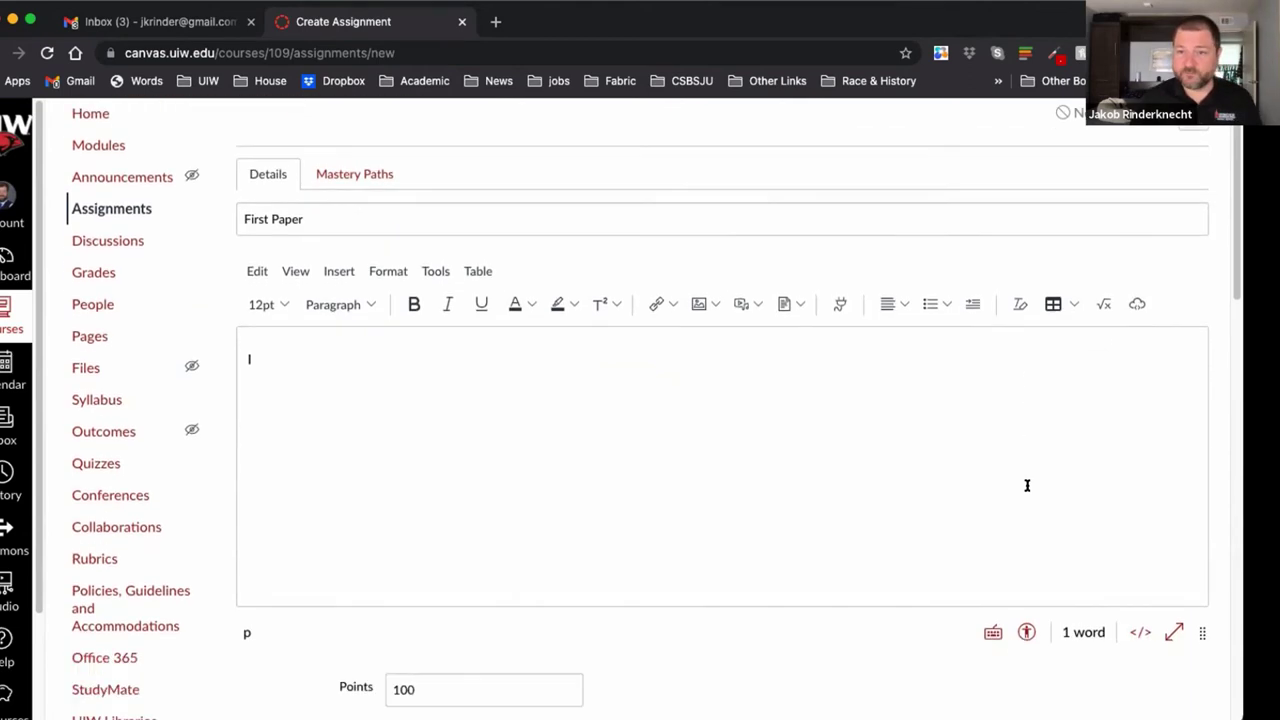
{"action": "scroll", "coordinate": [914, 557], "scroll_direction": "down", "scroll_amount": 8}
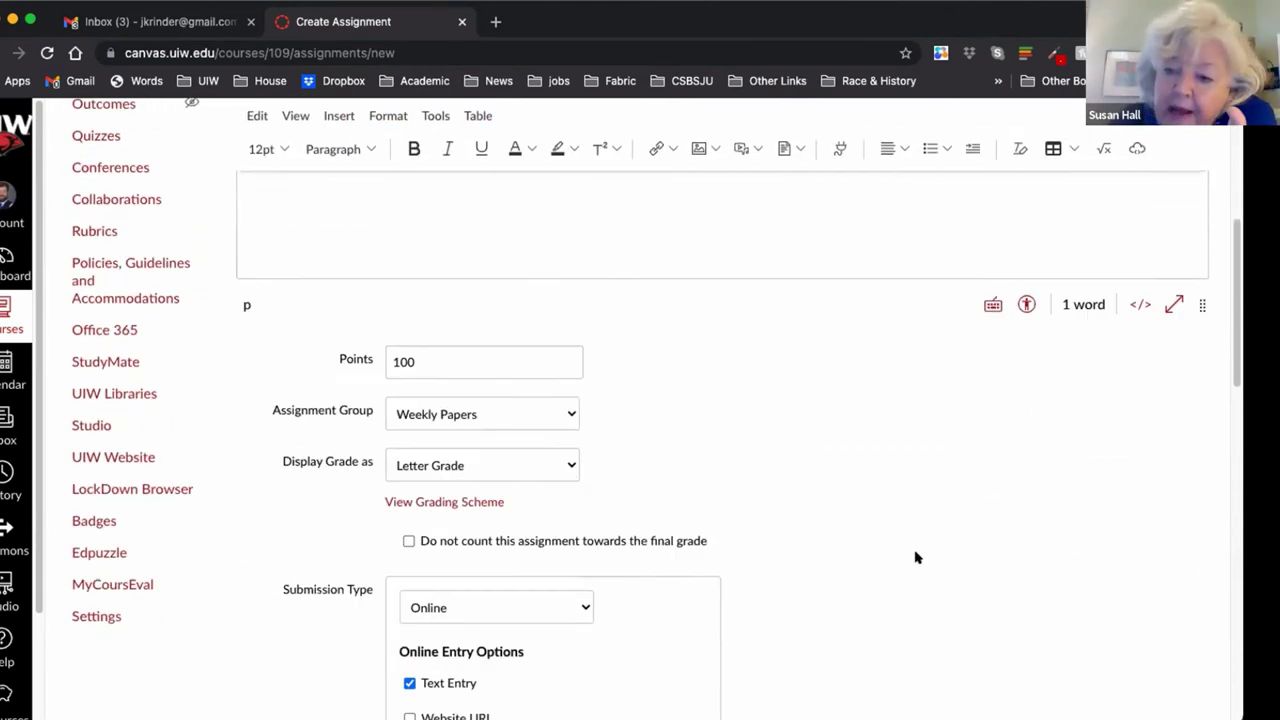
{"action": "scroll", "coordinate": [905, 631], "scroll_direction": "down", "scroll_amount": 3}
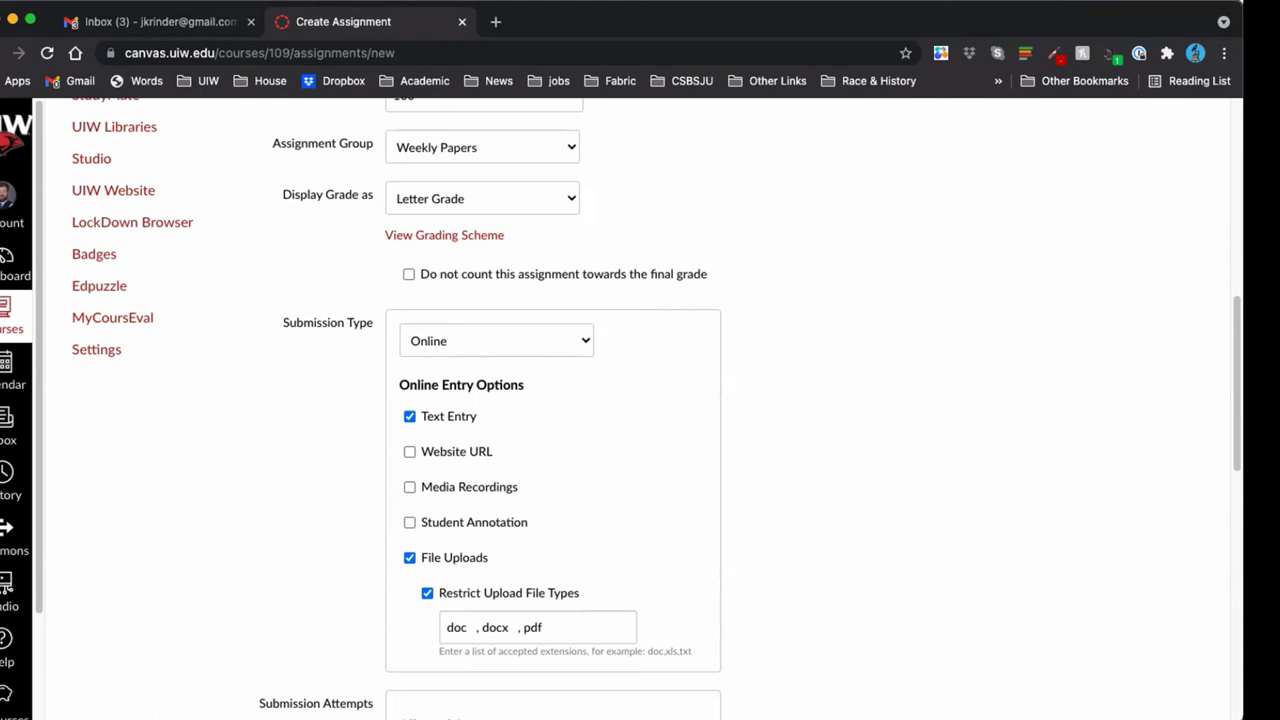
{"action": "scroll", "coordinate": [925, 308], "scroll_direction": "up", "scroll_amount": 4}
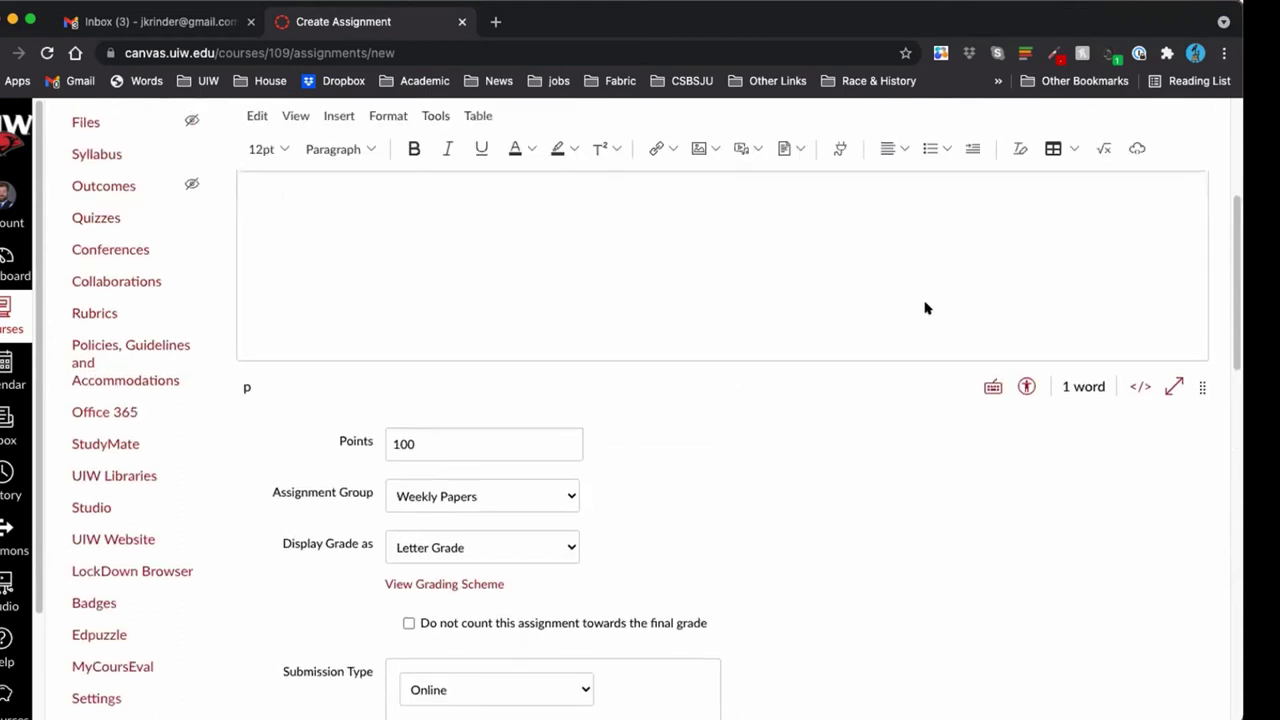
{"action": "scroll", "coordinate": [925, 307], "scroll_direction": "down", "scroll_amount": 1}
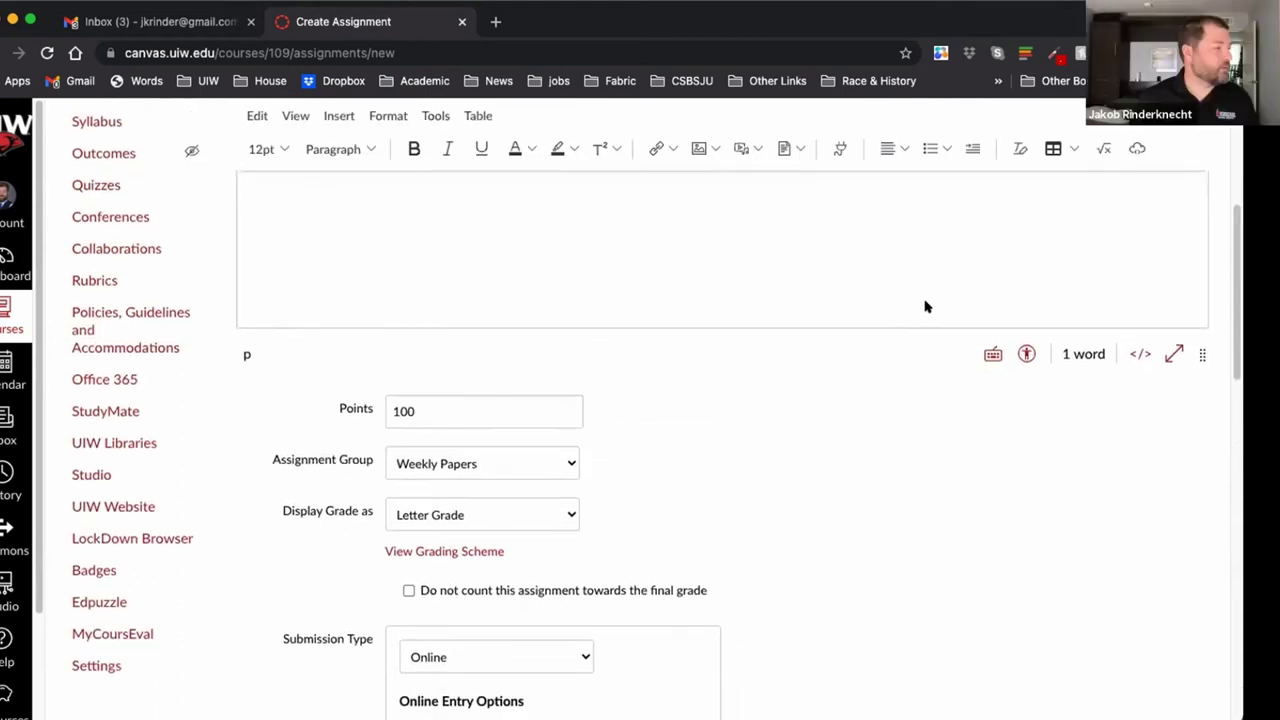
{"action": "scroll", "coordinate": [925, 307], "scroll_direction": "down", "scroll_amount": 6}
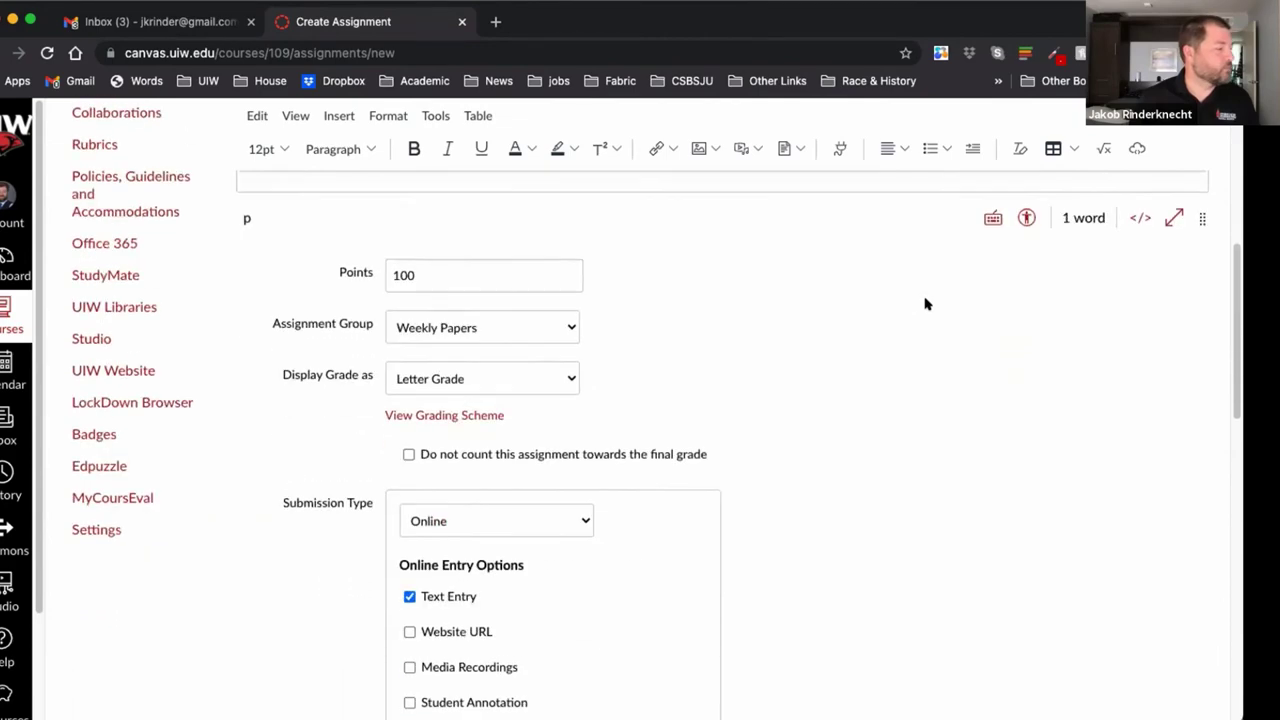
{"action": "scroll", "coordinate": [925, 304], "scroll_direction": "down", "scroll_amount": 5}
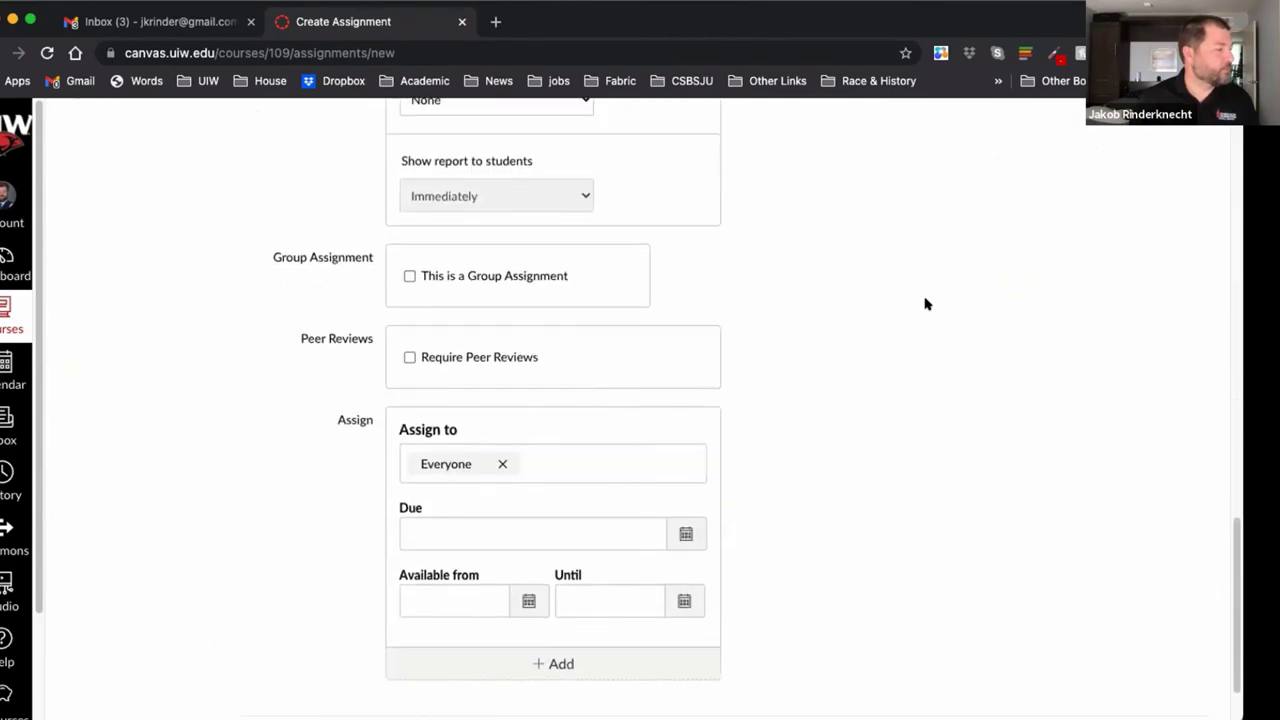
- Try switching off File Uploads as an online entry option and enable it again
{"action": "scroll", "coordinate": [925, 304], "scroll_direction": "up", "scroll_amount": 6}
{"action": "scroll", "coordinate": [925, 304], "scroll_direction": "up", "scroll_amount": 2}
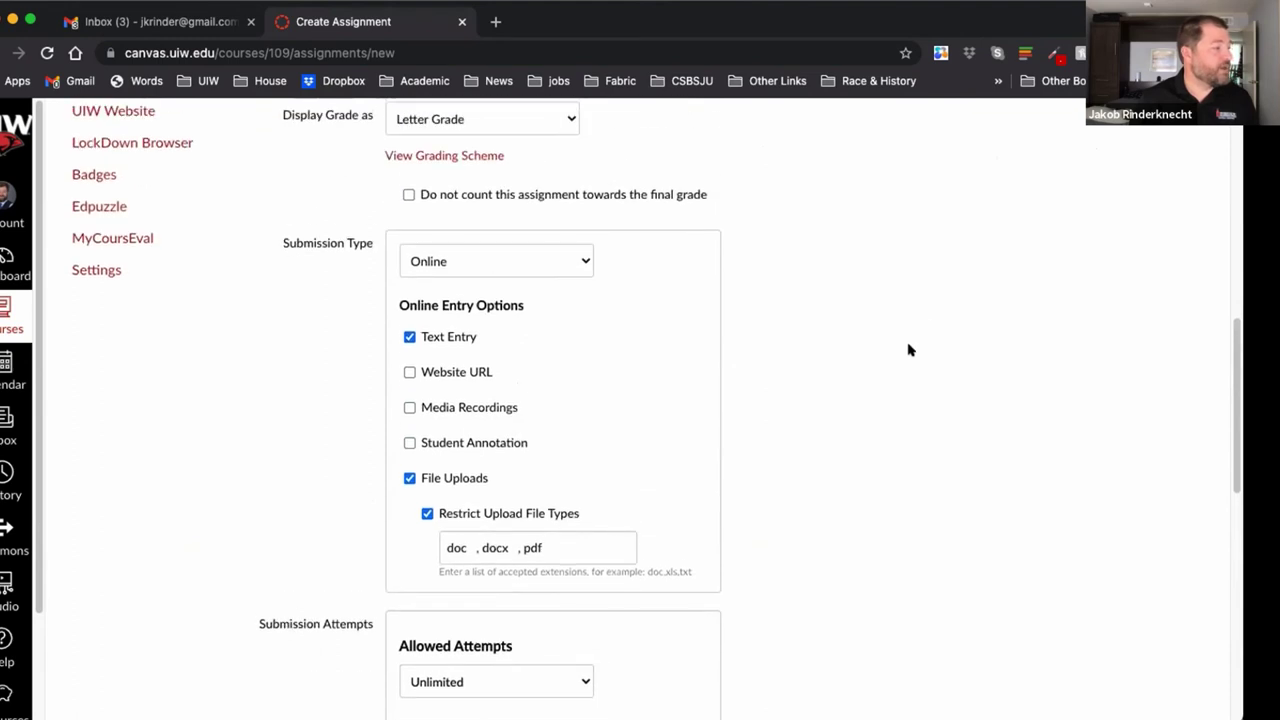
{"action": "left_click", "coordinate": [406, 476]}
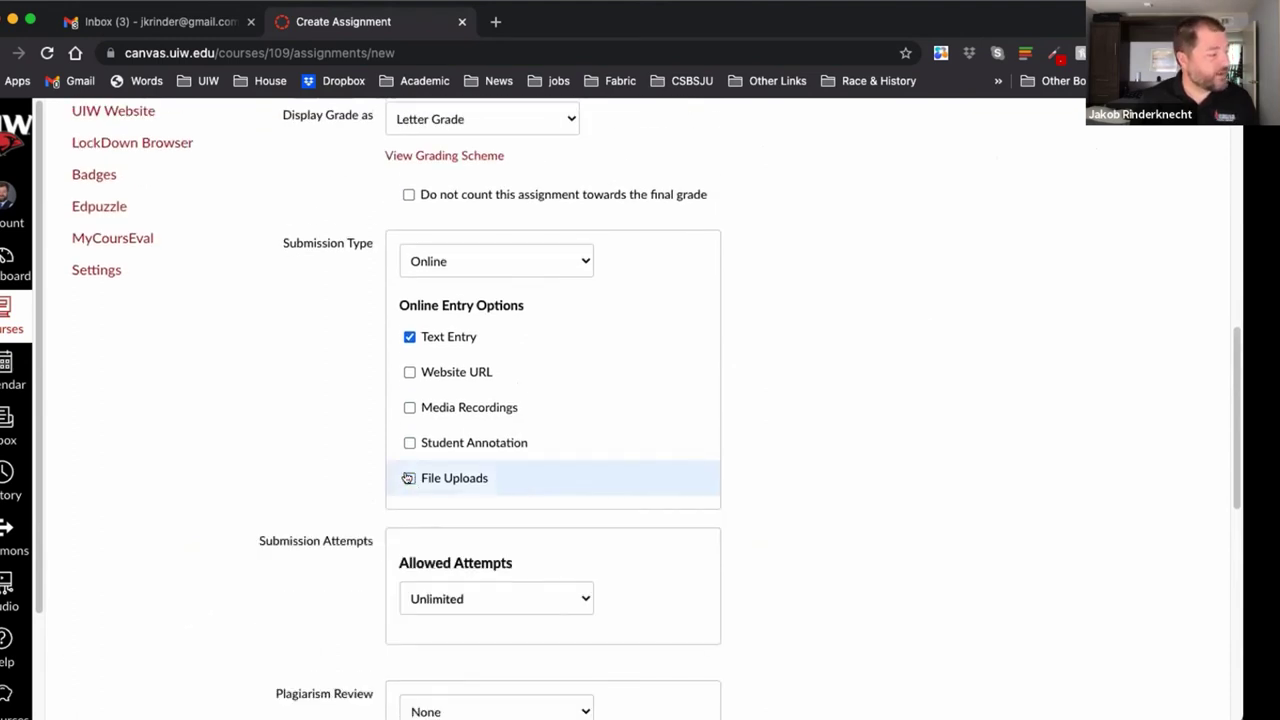
{"action": "left_click", "coordinate": [406, 476]}
{"action": "left_click_drag", "start_coordinate": [440, 529], "coordinate": [422, 514]}
{"action": "left_click", "coordinate": [415, 522]}
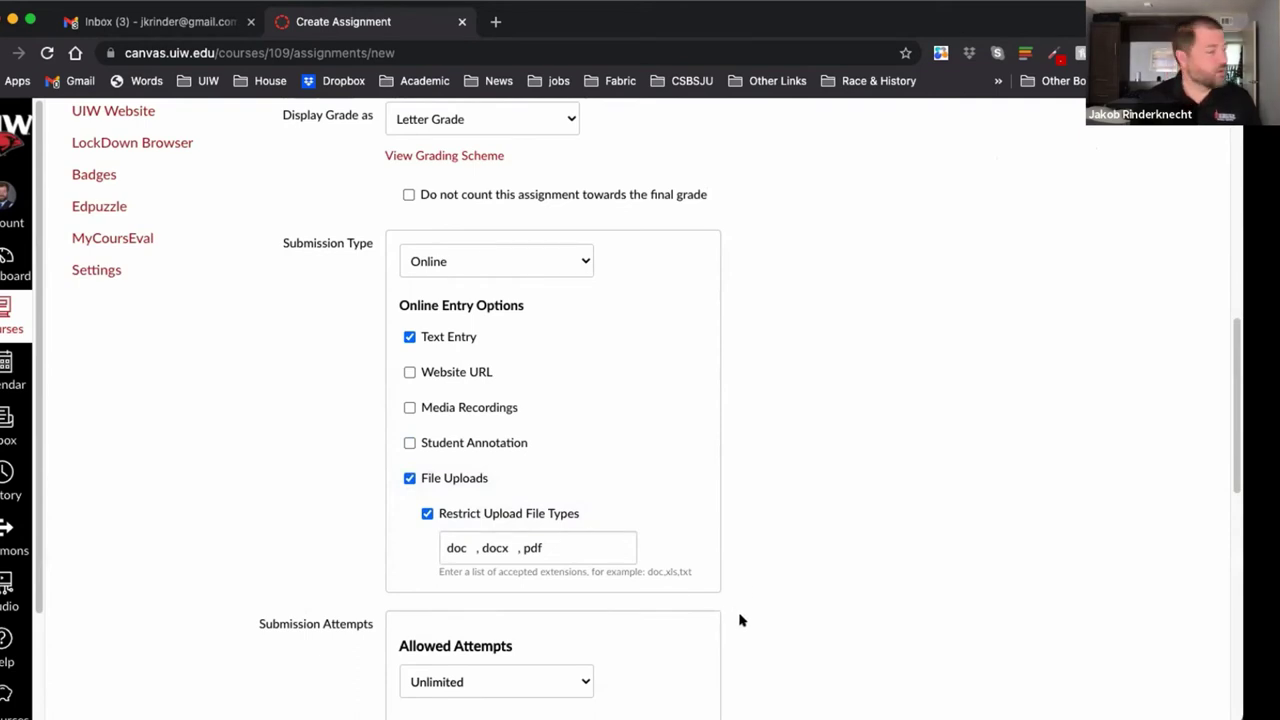
- Try Limited for the allowed submission attempts and restore Unlimited
{"action": "scroll", "coordinate": [781, 600], "scroll_direction": "down", "scroll_amount": 1}
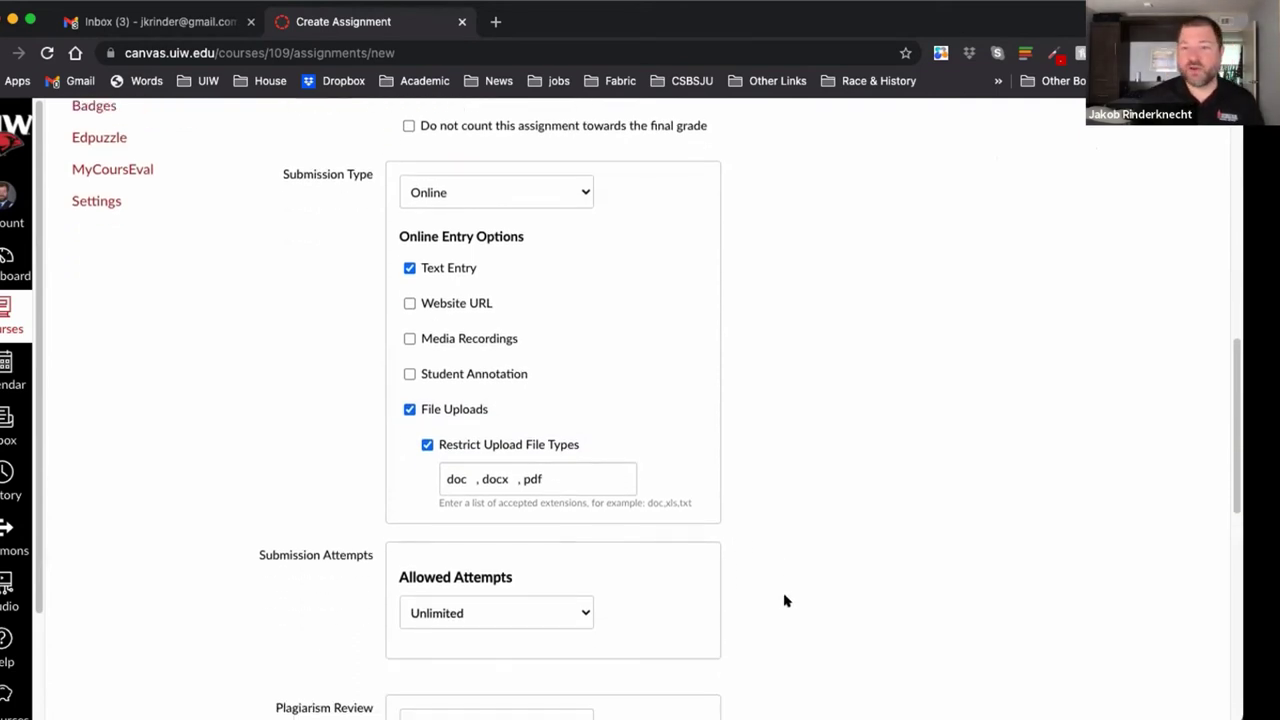
{"action": "scroll", "coordinate": [868, 588], "scroll_direction": "down", "scroll_amount": 2}
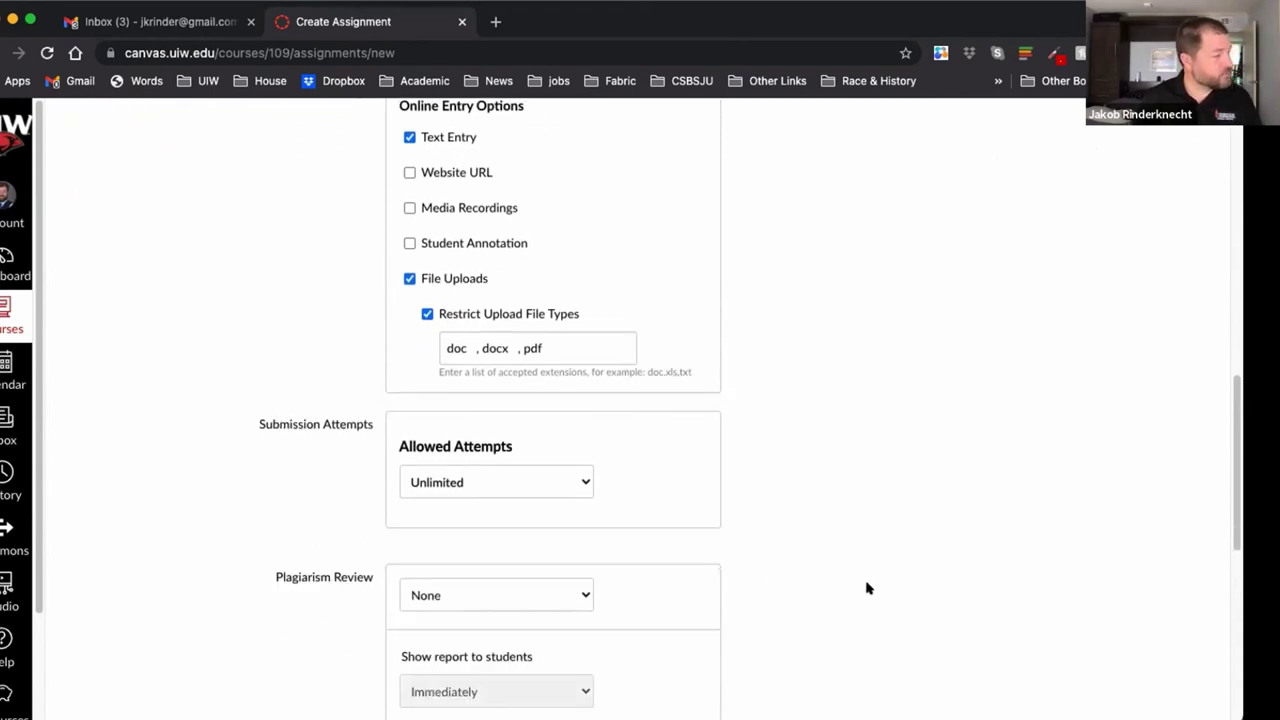
{"action": "left_click", "coordinate": [585, 481]}
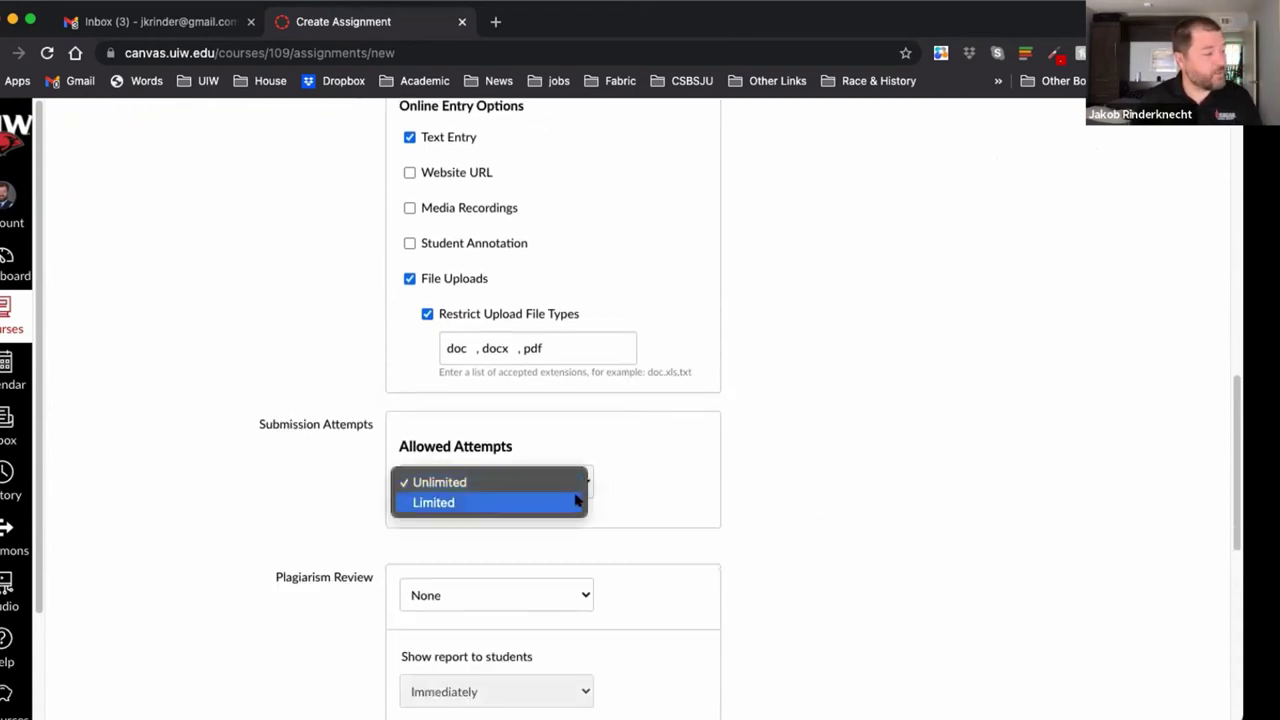
{"action": "left_click", "coordinate": [571, 501]}
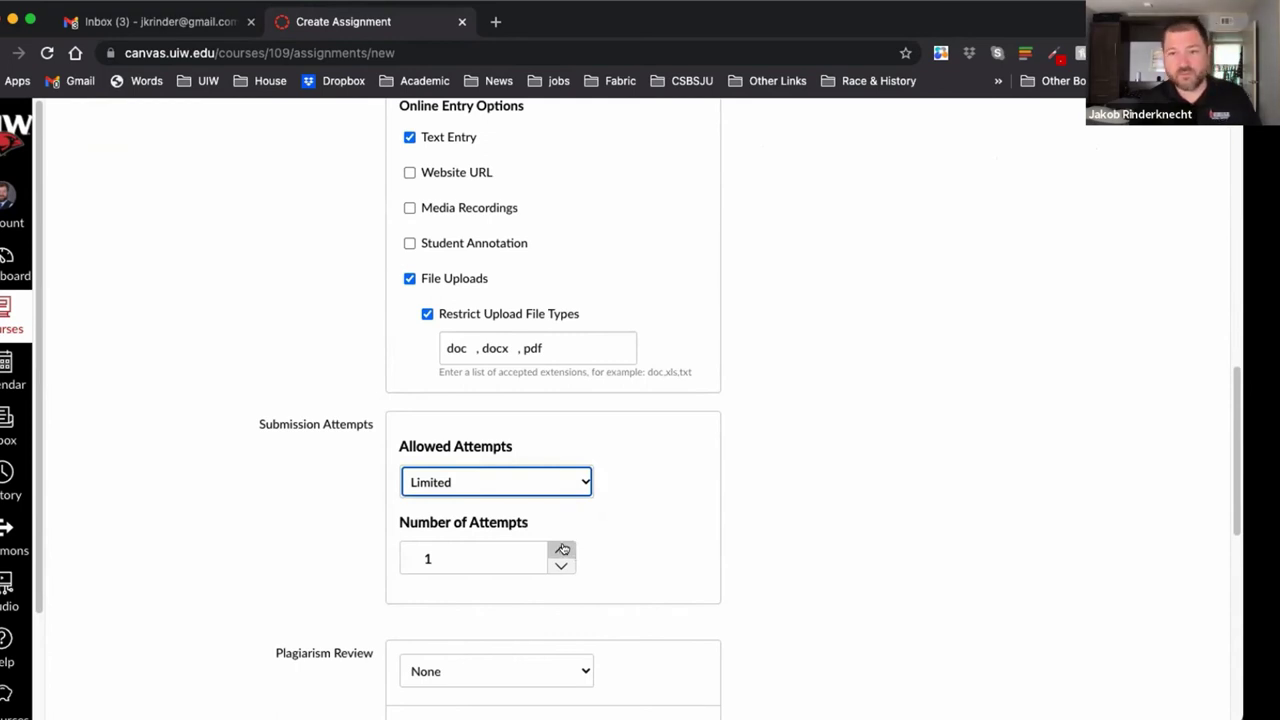
{"action": "left_click", "coordinate": [558, 477]}
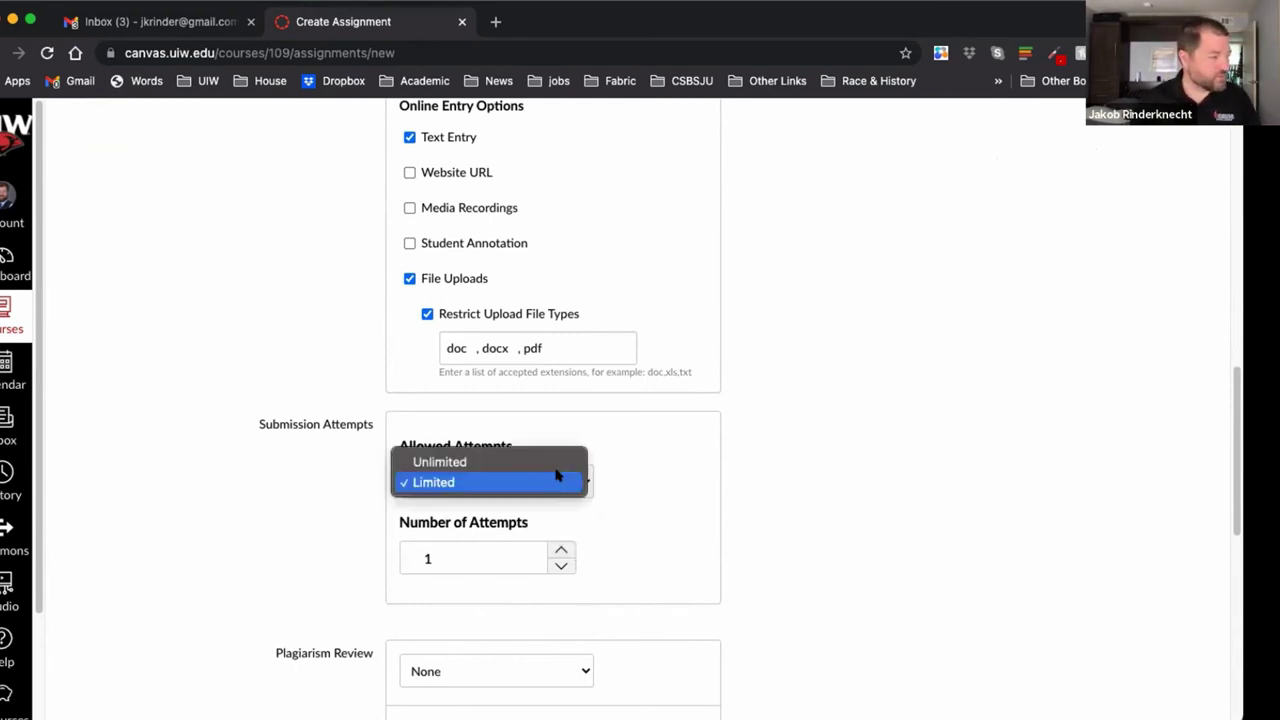
{"action": "left_click", "coordinate": [555, 459]}
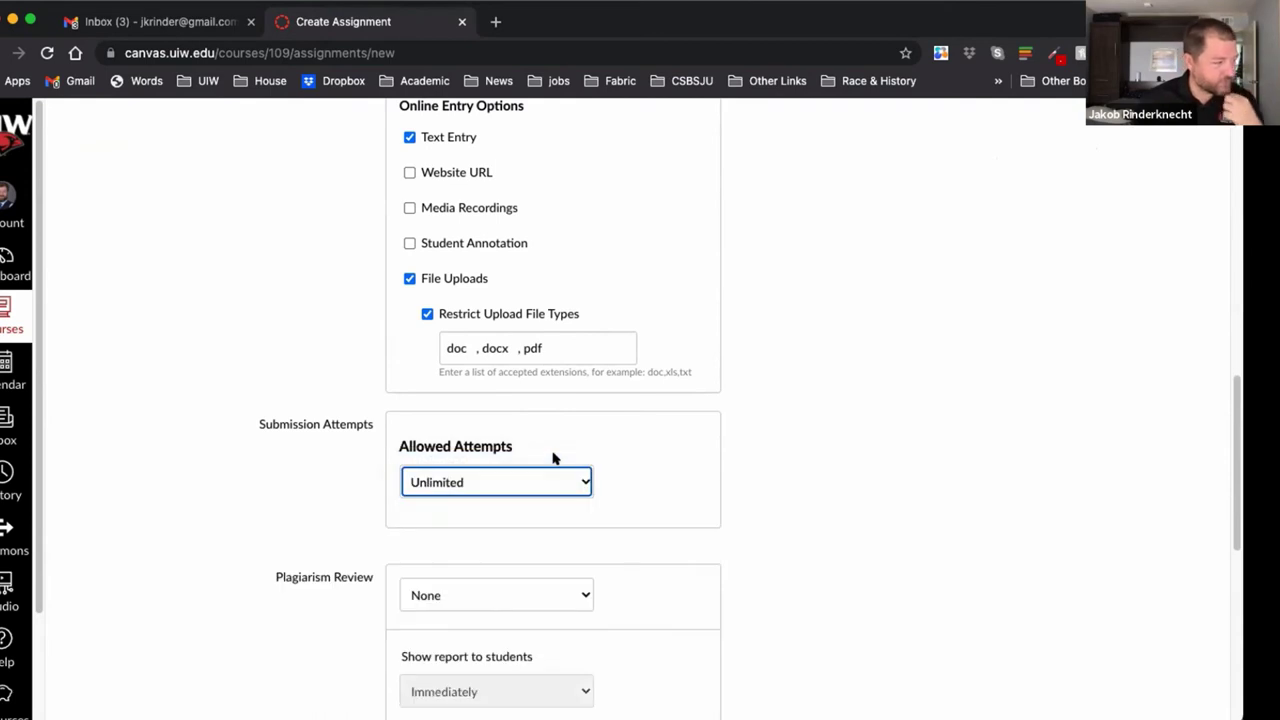
- Set Plagiarism Review to Turnitin and exclude Bibliography and Quotes from the similarity reports
{"action": "scroll", "coordinate": [714, 634], "scroll_direction": "down", "scroll_amount": 5}
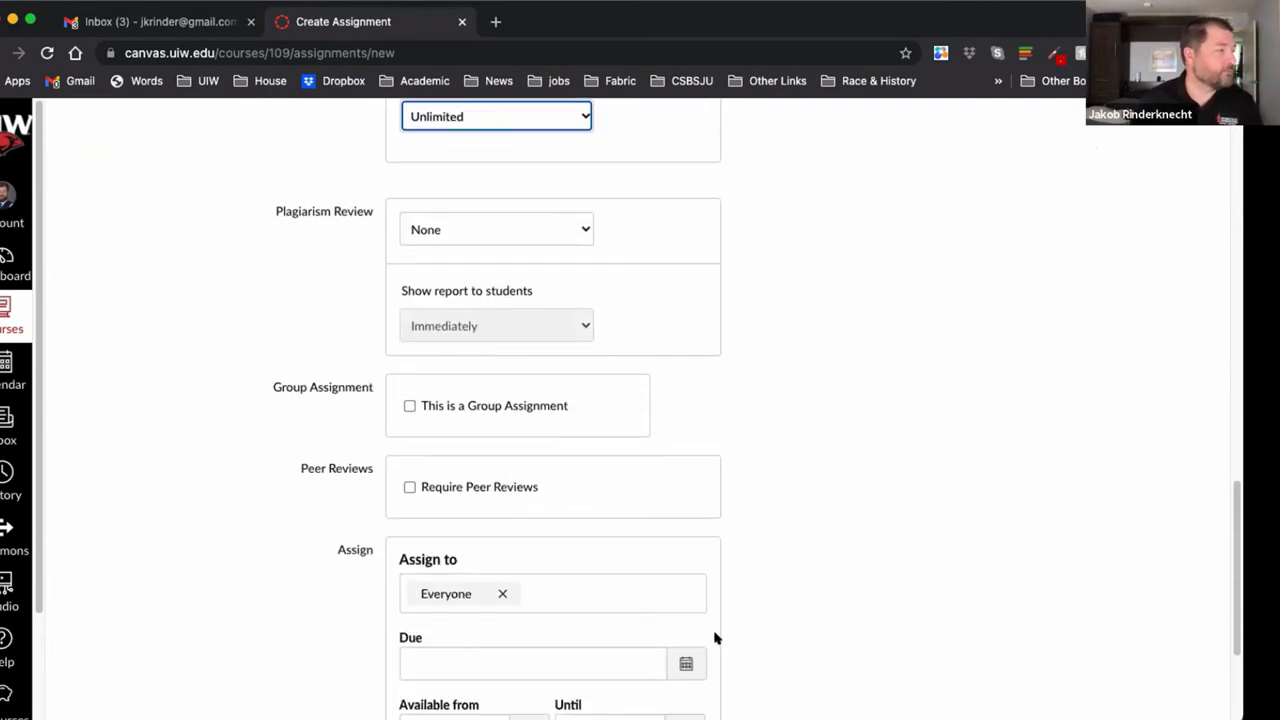
{"action": "scroll", "coordinate": [711, 622], "scroll_direction": "up", "scroll_amount": 2}
{"action": "left_click", "coordinate": [563, 363]}
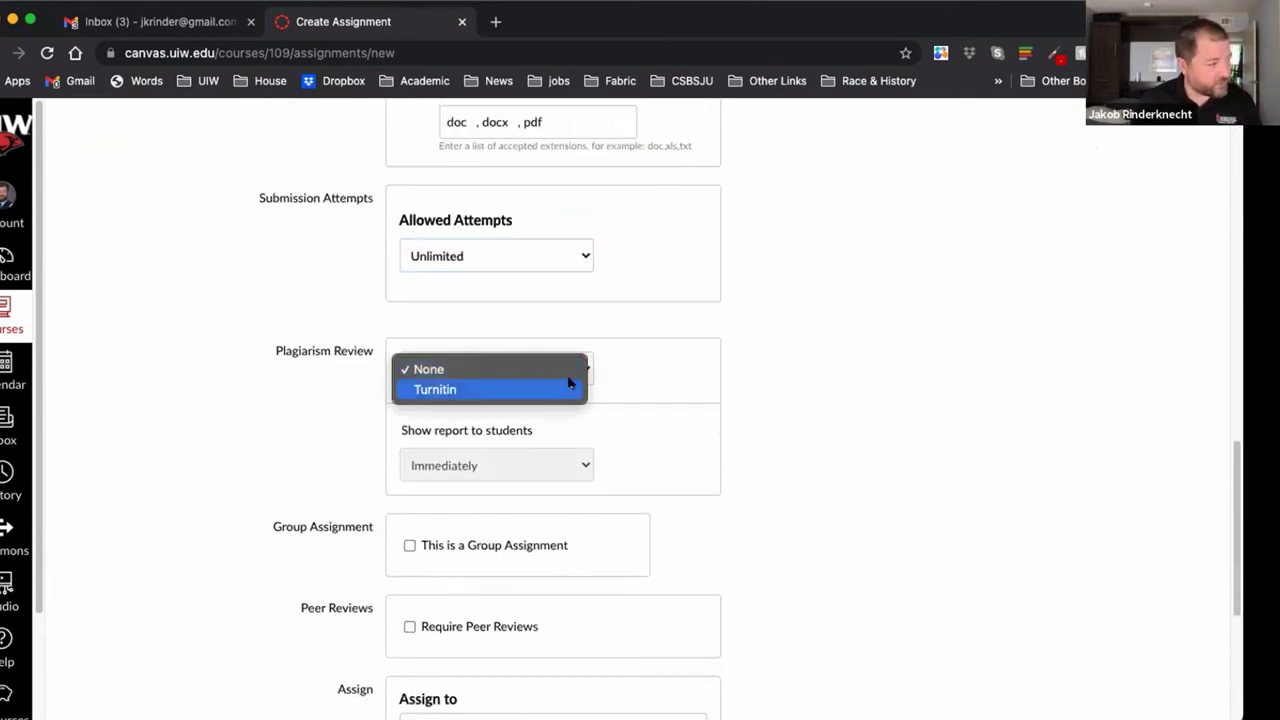
{"action": "left_click", "coordinate": [568, 382]}
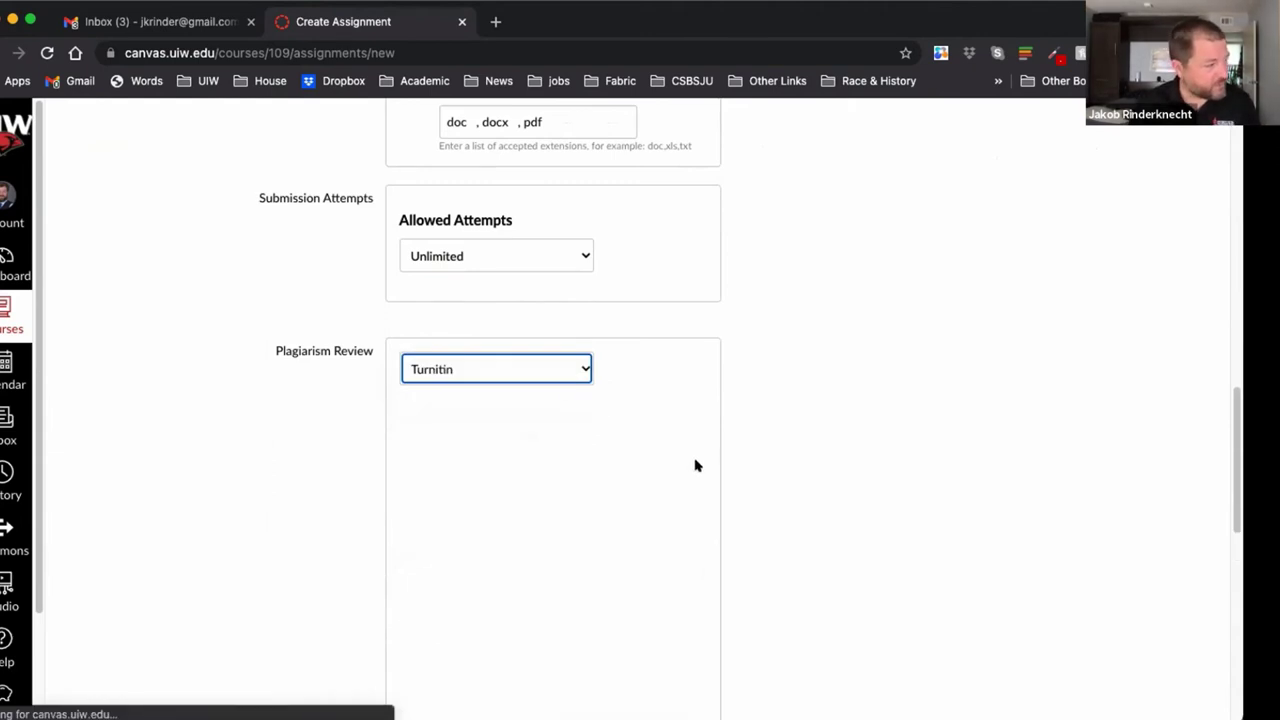
{"action": "scroll", "coordinate": [571, 463], "scroll_direction": "down", "scroll_amount": 2}
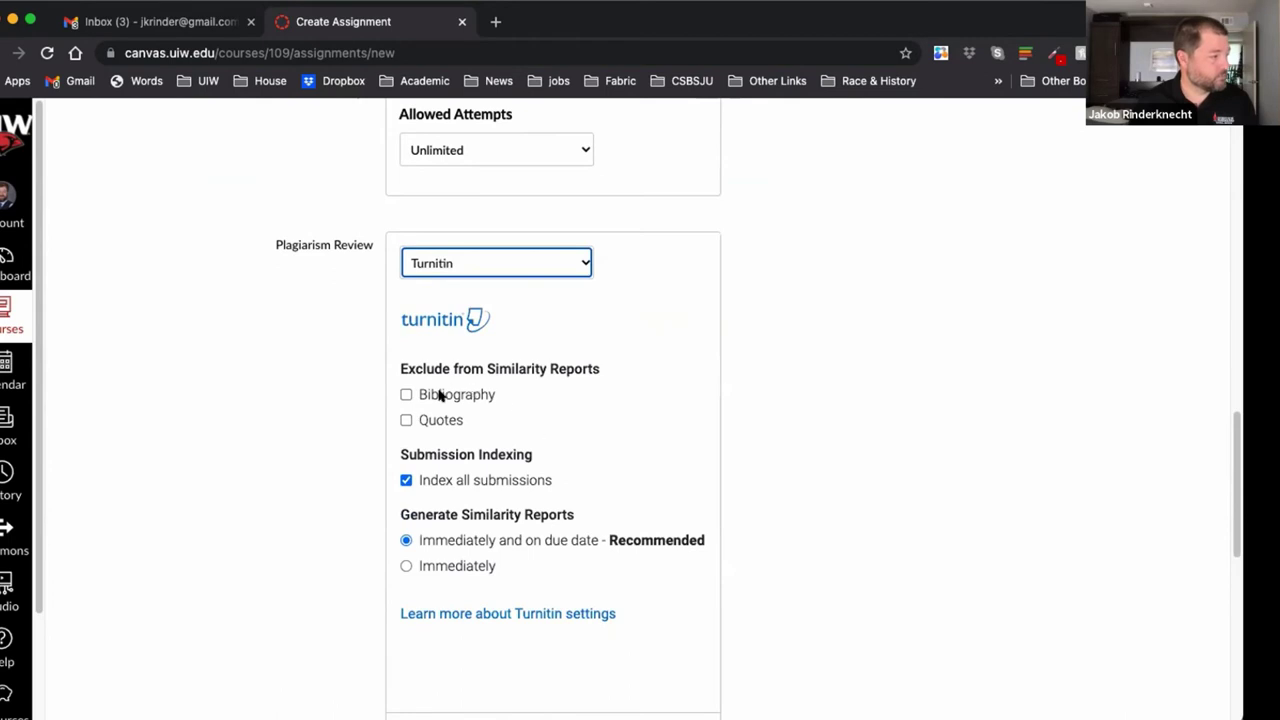
{"action": "left_click", "coordinate": [406, 394]}
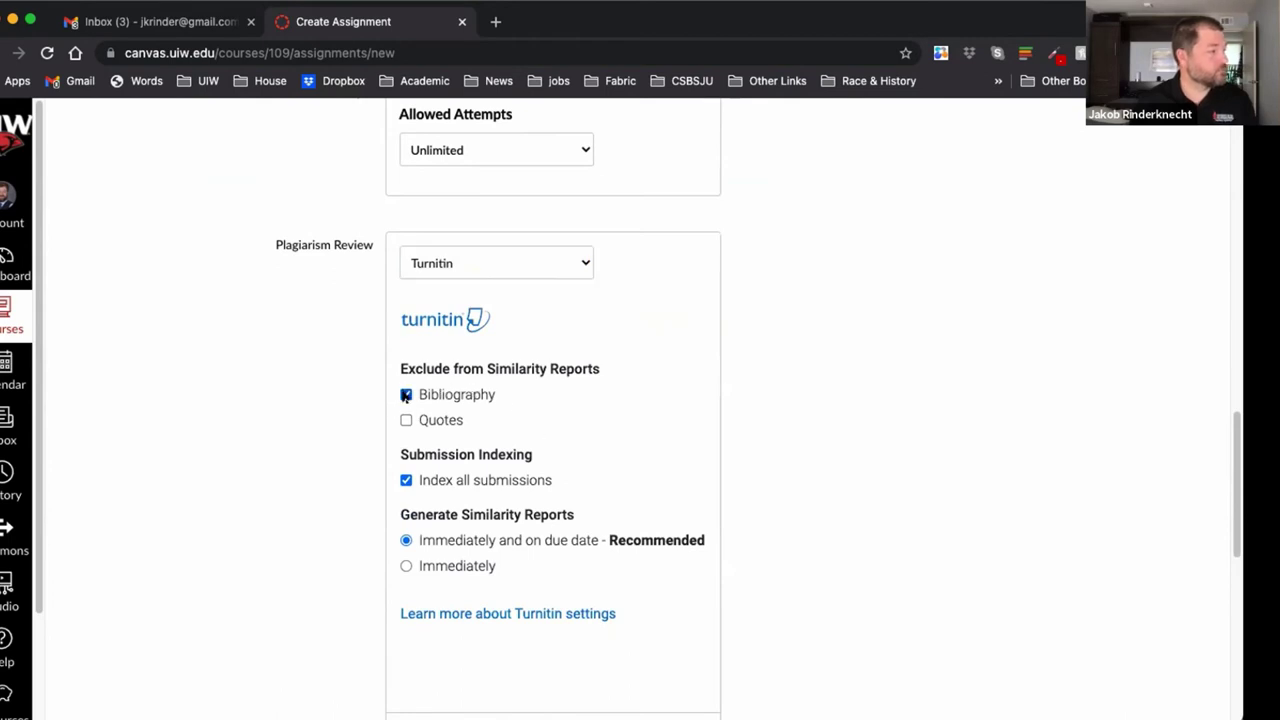
{"action": "left_click", "coordinate": [406, 420]}
- View the choices for when the Turnitin report is shown to students, keeping Immediately
{"action": "scroll", "coordinate": [800, 537], "scroll_direction": "down", "scroll_amount": 6}
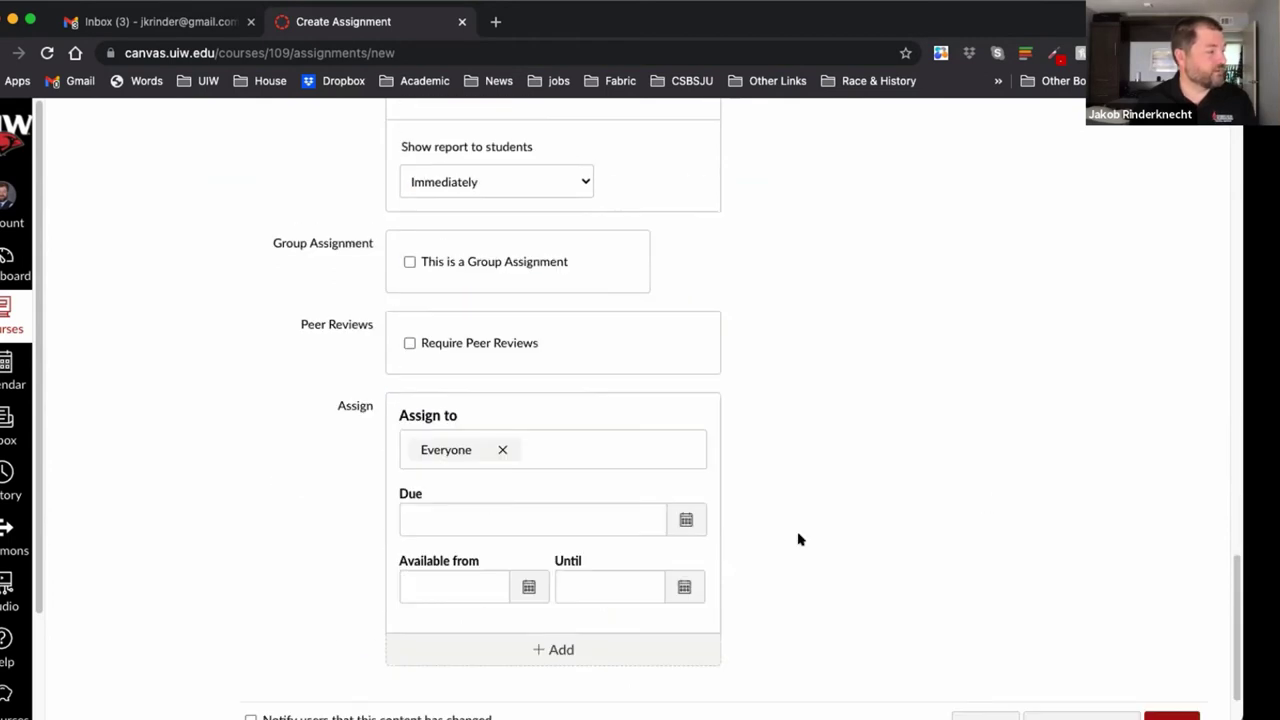
{"action": "scroll", "coordinate": [800, 540], "scroll_direction": "up", "scroll_amount": 3}
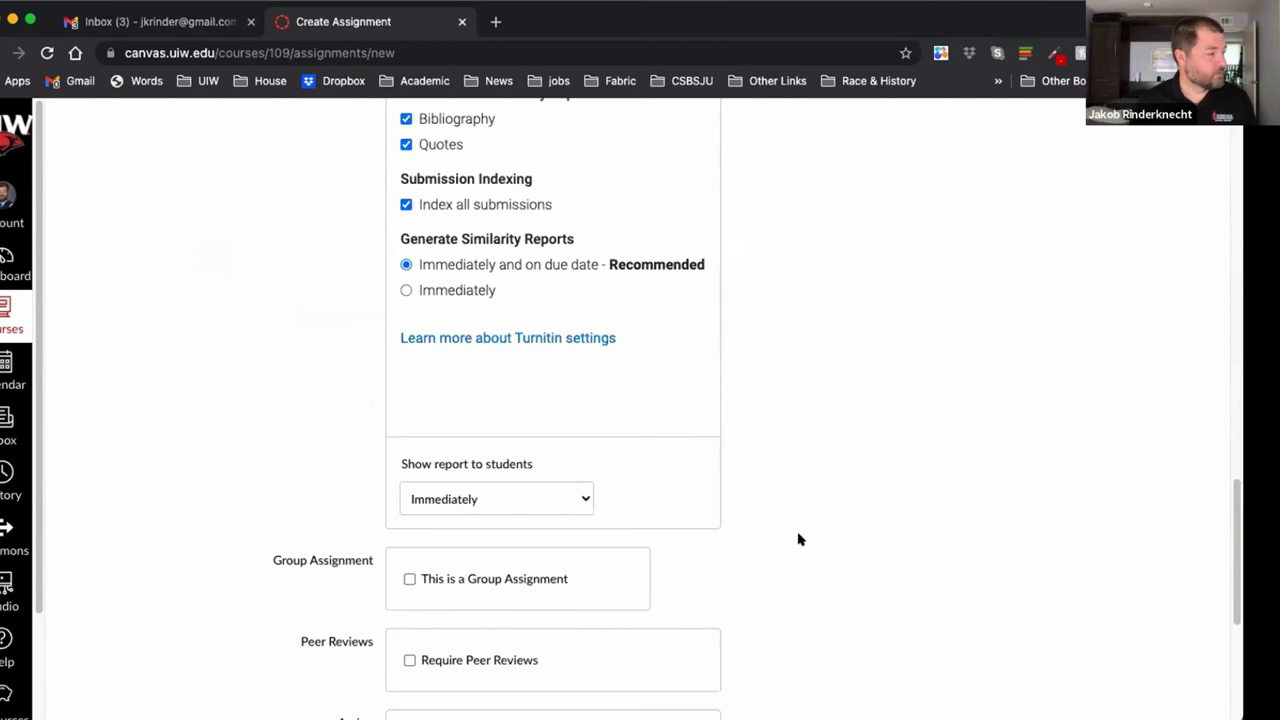
{"action": "left_click", "coordinate": [566, 498]}
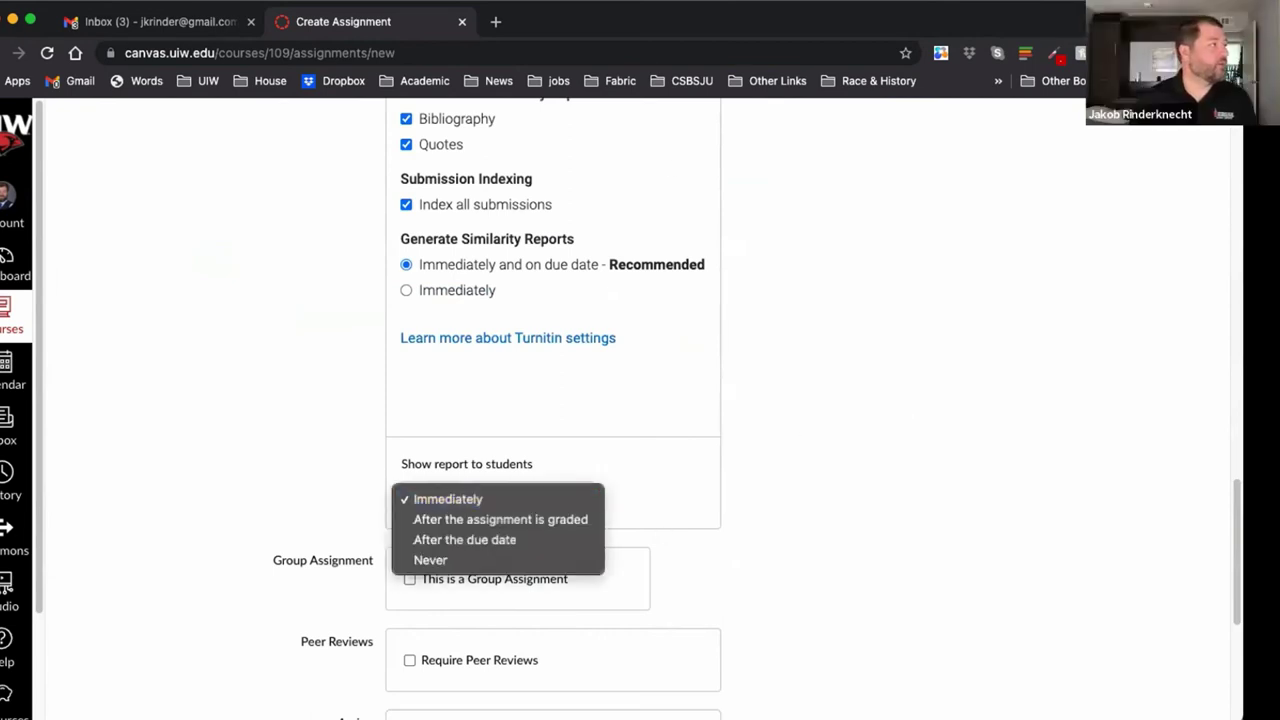
{"action": "key", "text": "Escape"}
- Try making First Paper a group assignment, close the Create Group Set dialog and turn the group option off again
{"action": "scroll", "coordinate": [668, 475], "scroll_direction": "down", "scroll_amount": 3}
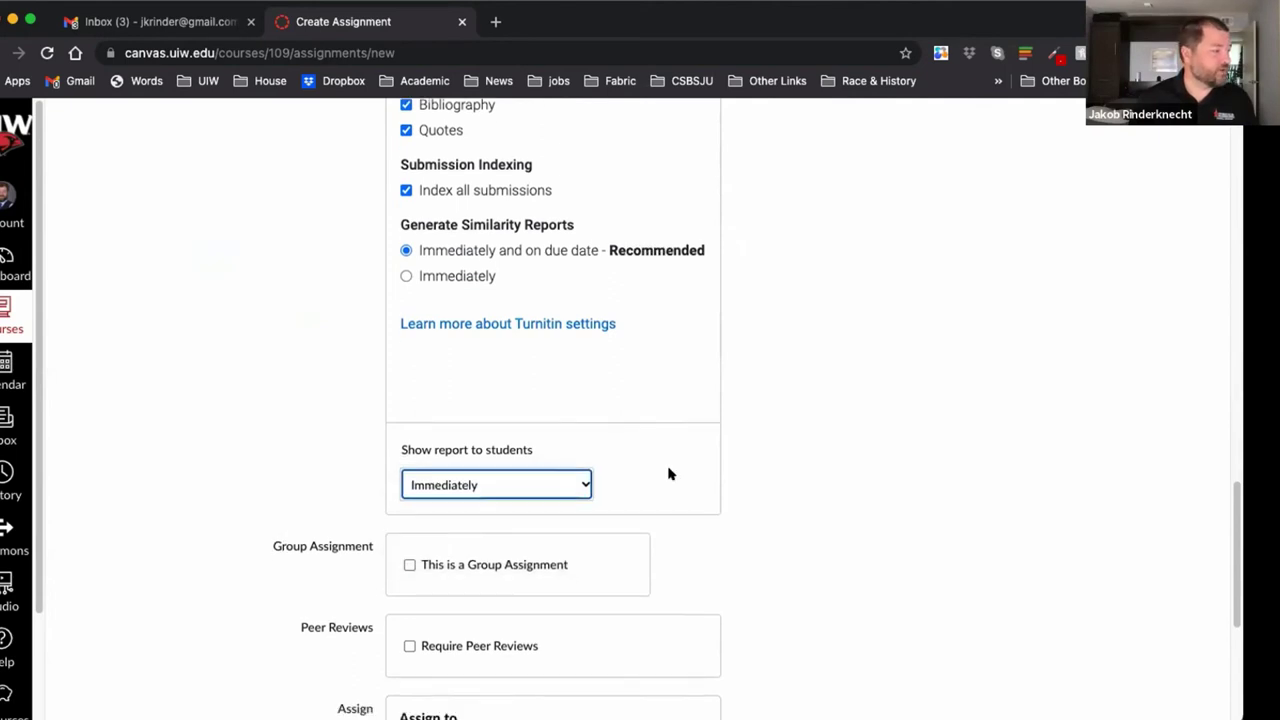
{"action": "left_click", "coordinate": [401, 463]}
{"action": "left_click", "coordinate": [402, 462]}
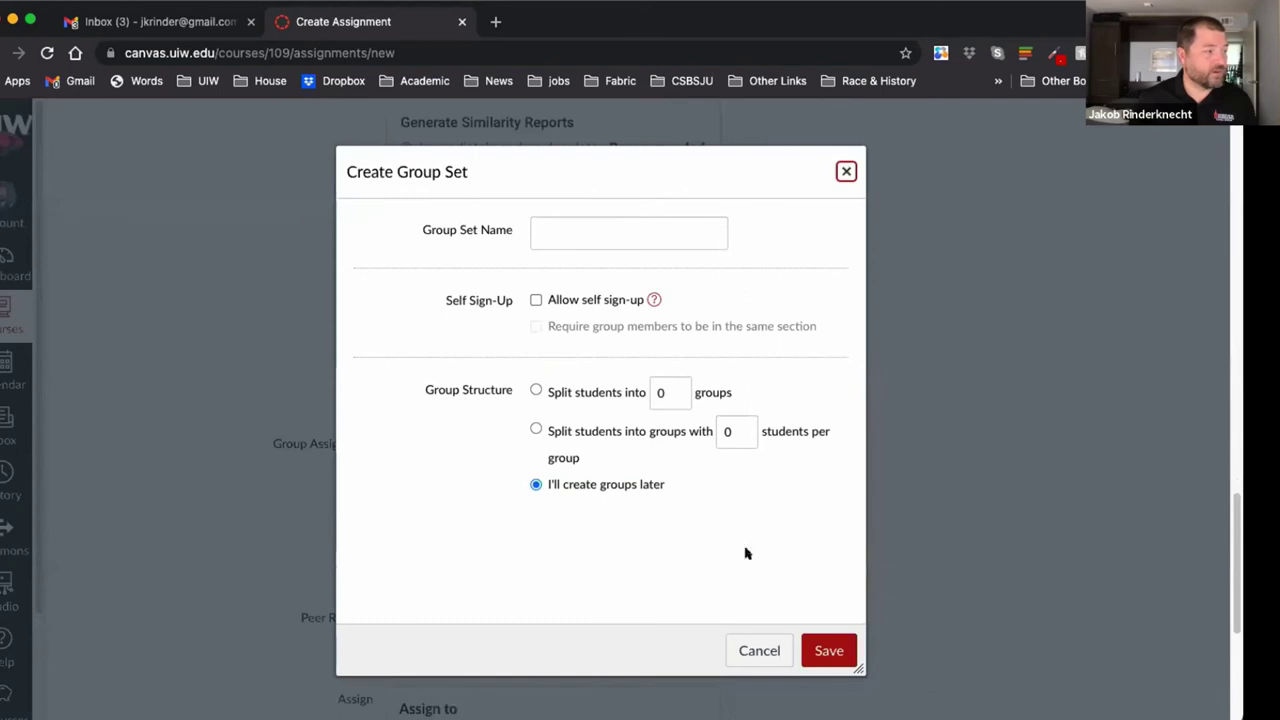
{"action": "left_click", "coordinate": [845, 172]}
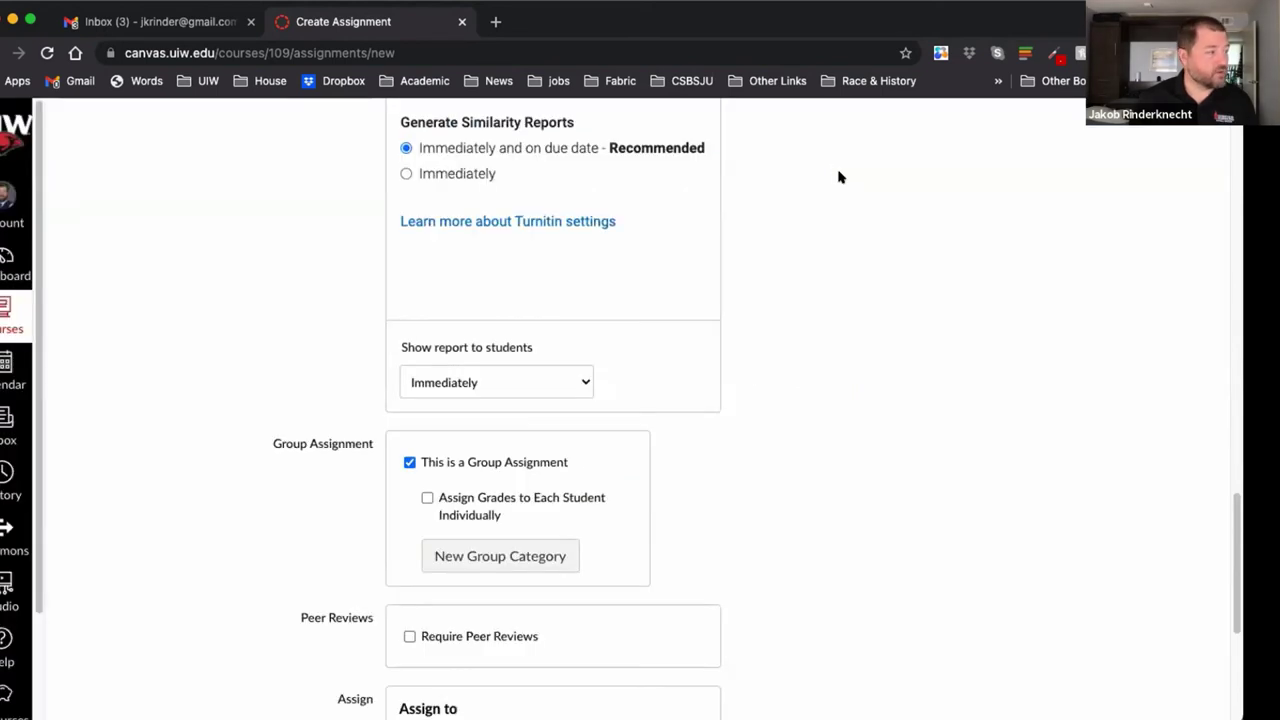
{"action": "left_click", "coordinate": [409, 461]}
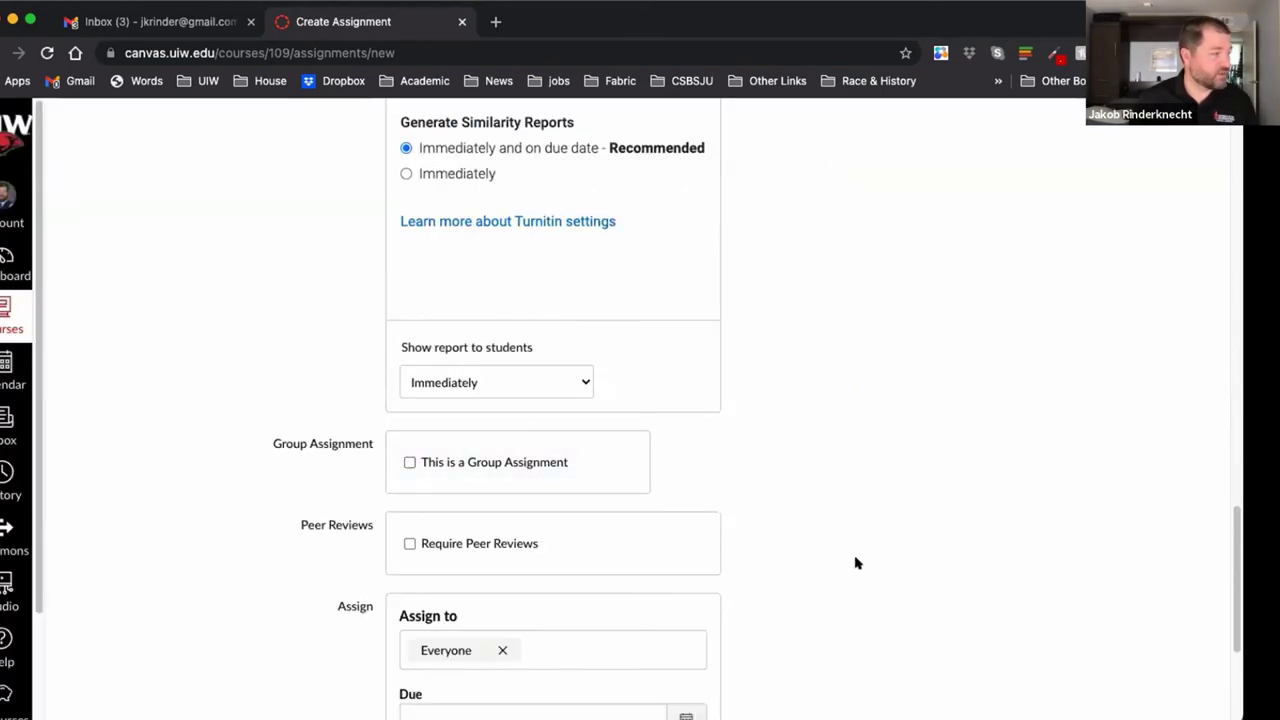
{"action": "scroll", "coordinate": [854, 560], "scroll_direction": "down", "scroll_amount": 3}
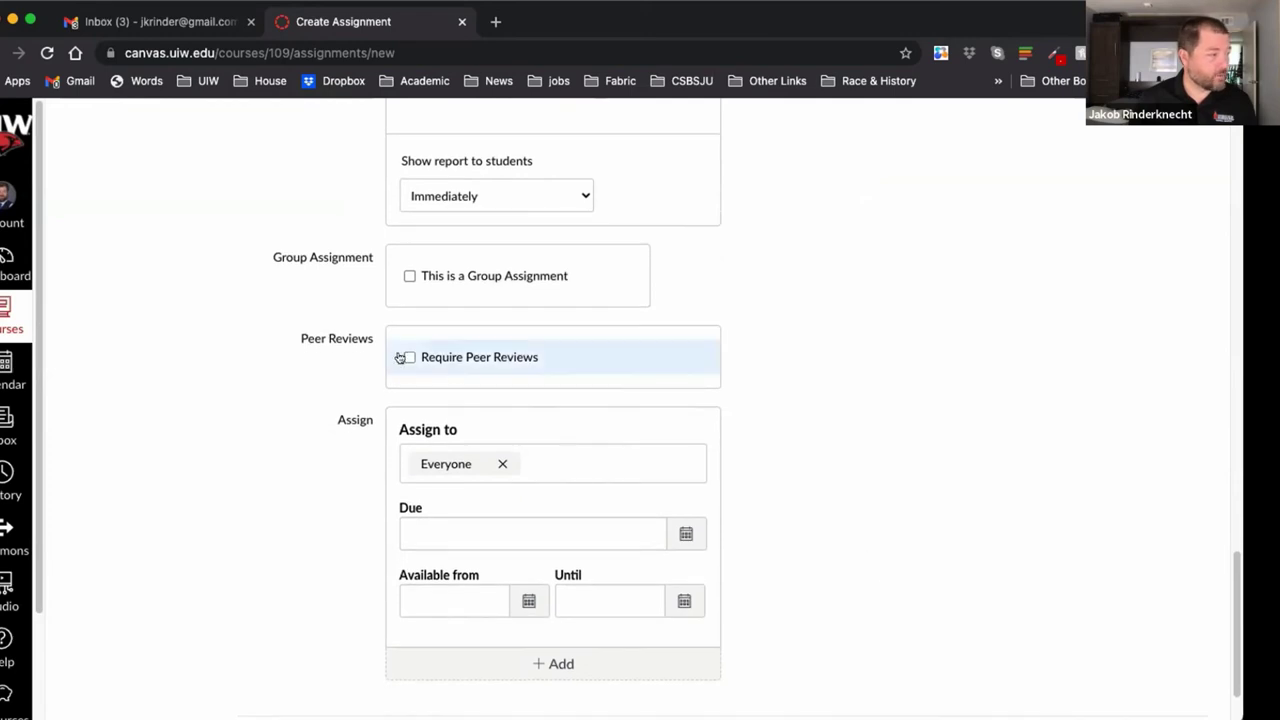
- Try requiring peer reviews for First Paper and turn the requirement off again
{"action": "left_click", "coordinate": [409, 357]}
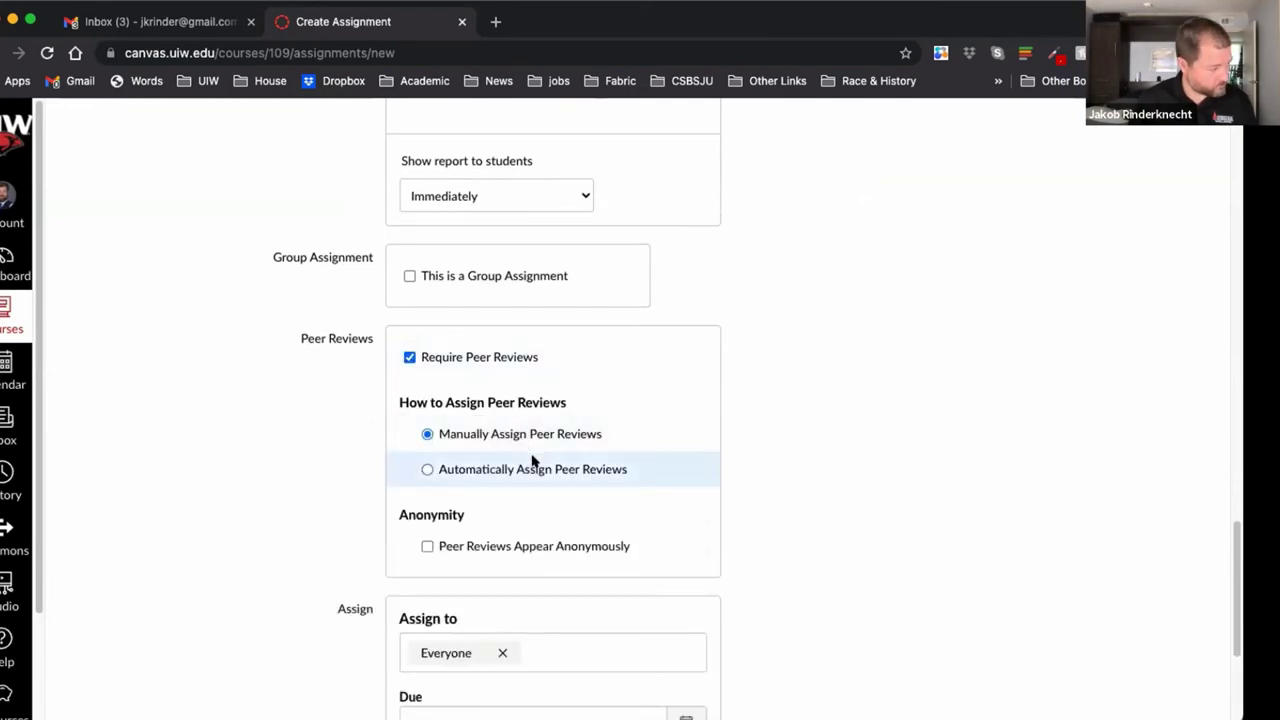
{"action": "left_click", "coordinate": [409, 357]}
{"action": "scroll", "coordinate": [970, 546], "scroll_direction": "down", "scroll_amount": 2}
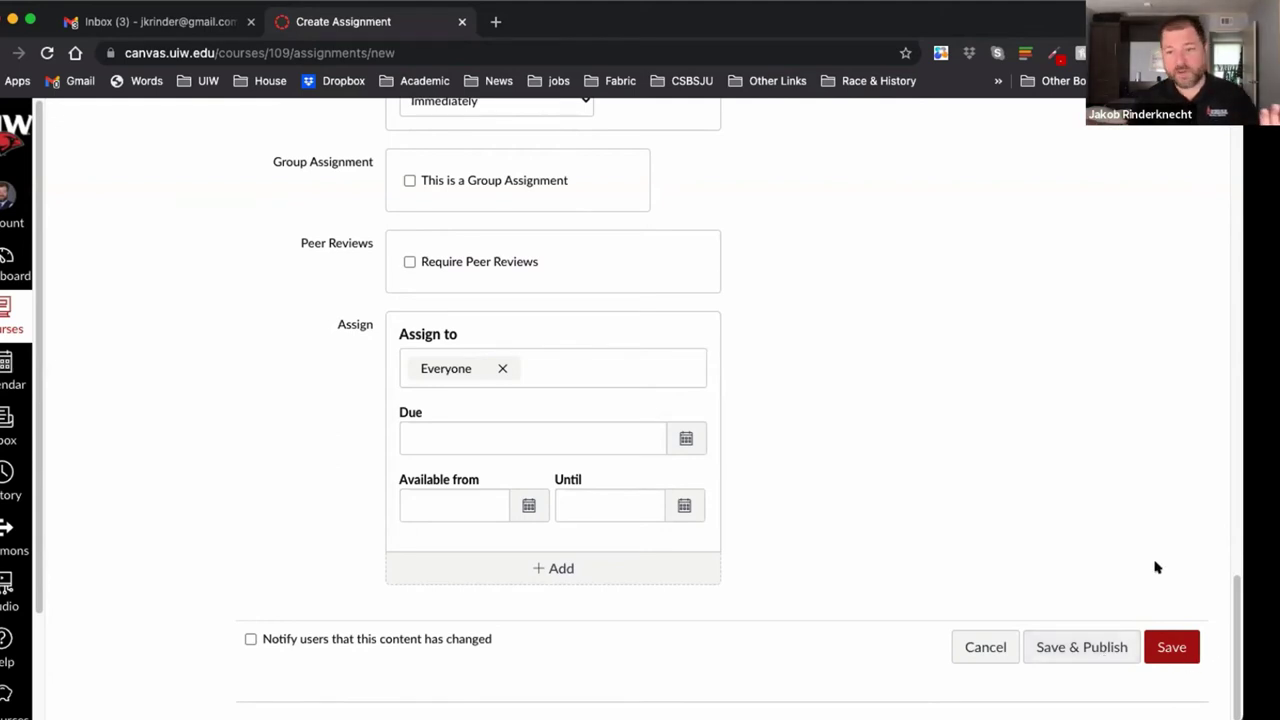
- Check the First Paper assignment's settings and save it without publishing
{"action": "scroll", "coordinate": [1163, 594], "scroll_direction": "up", "scroll_amount": 10}
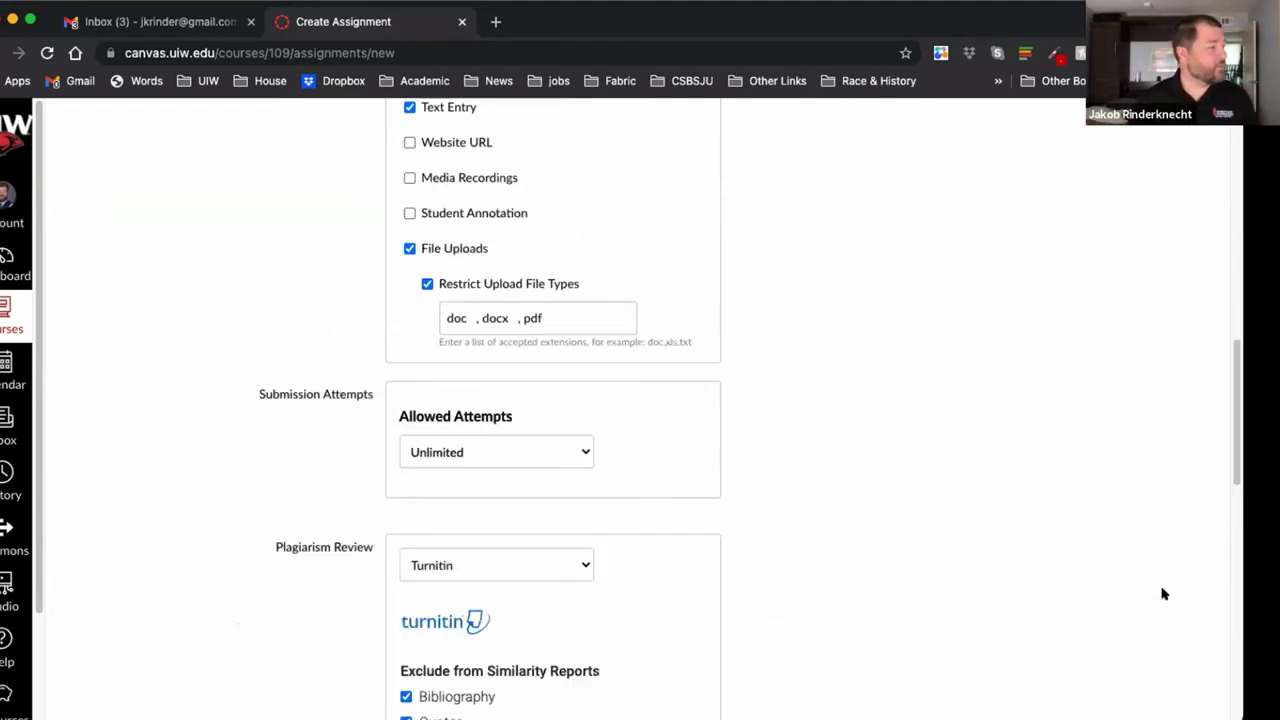
{"action": "scroll", "coordinate": [871, 463], "scroll_direction": "down", "scroll_amount": 3}
{"action": "scroll", "coordinate": [1100, 540], "scroll_direction": "down", "scroll_amount": 10}
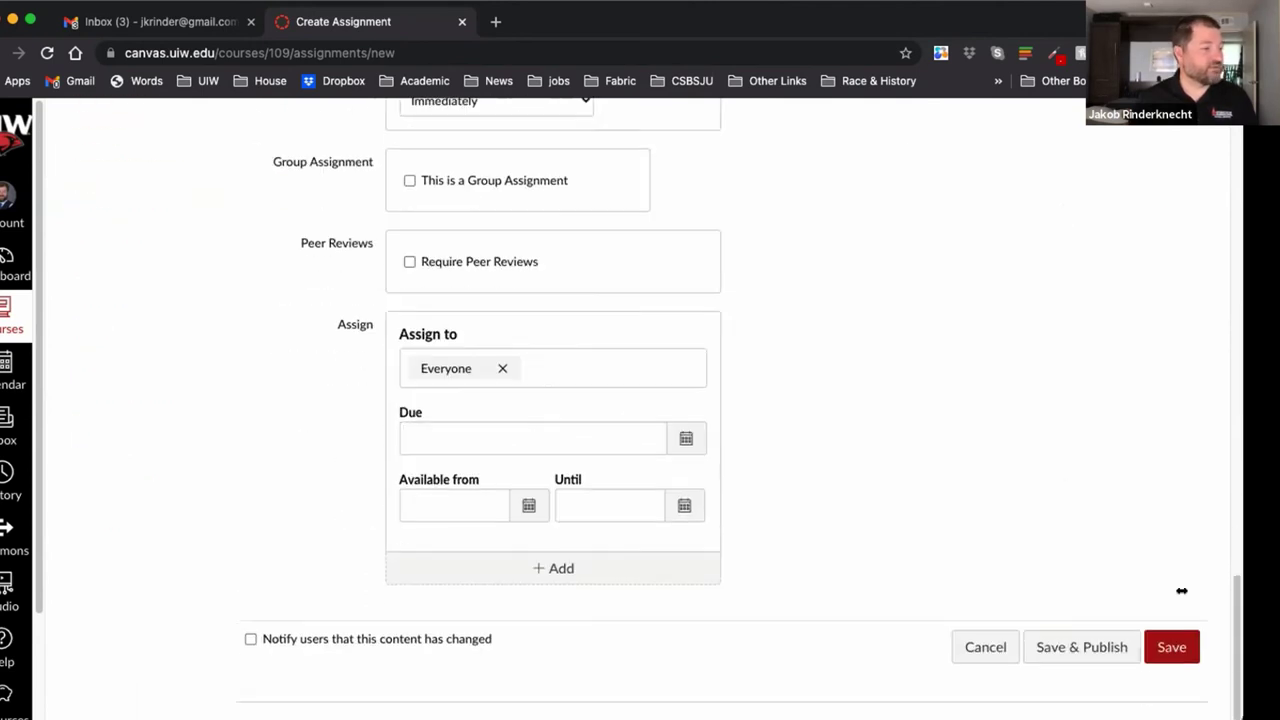
{"action": "left_click", "coordinate": [1188, 646]}
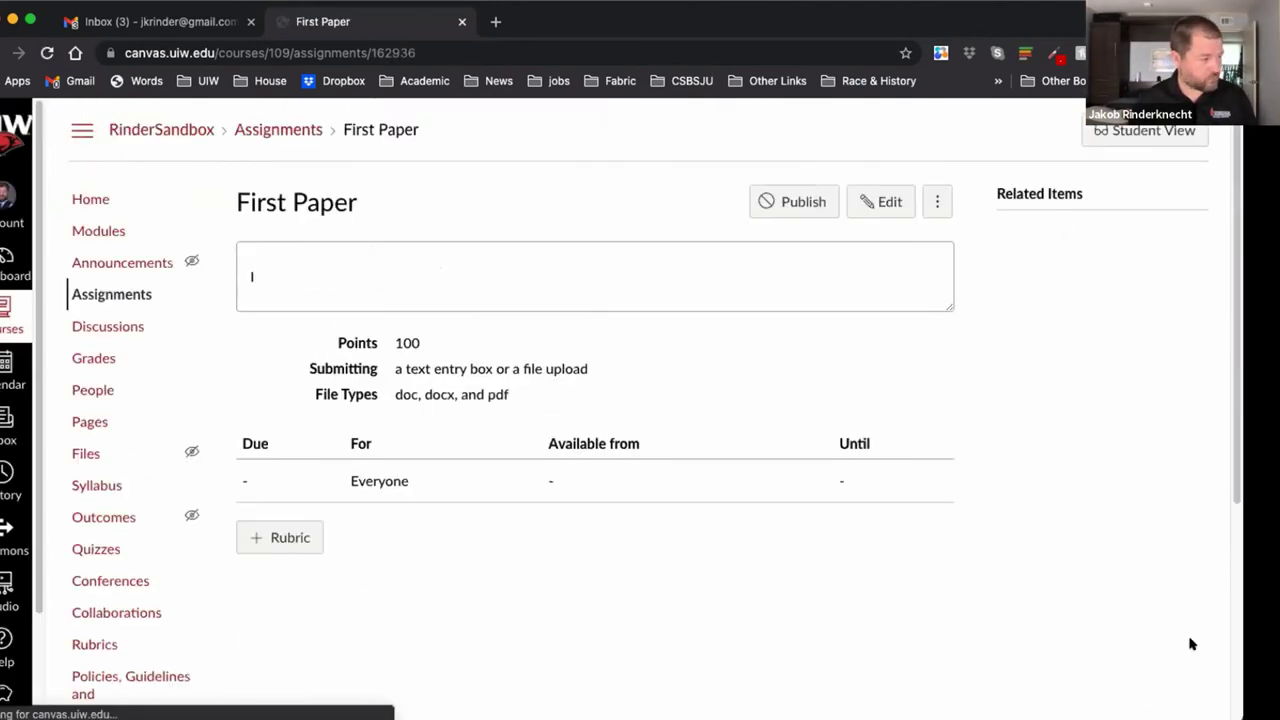
- Publish First Paper and unpublish it again
{"action": "left_click", "coordinate": [768, 204]}
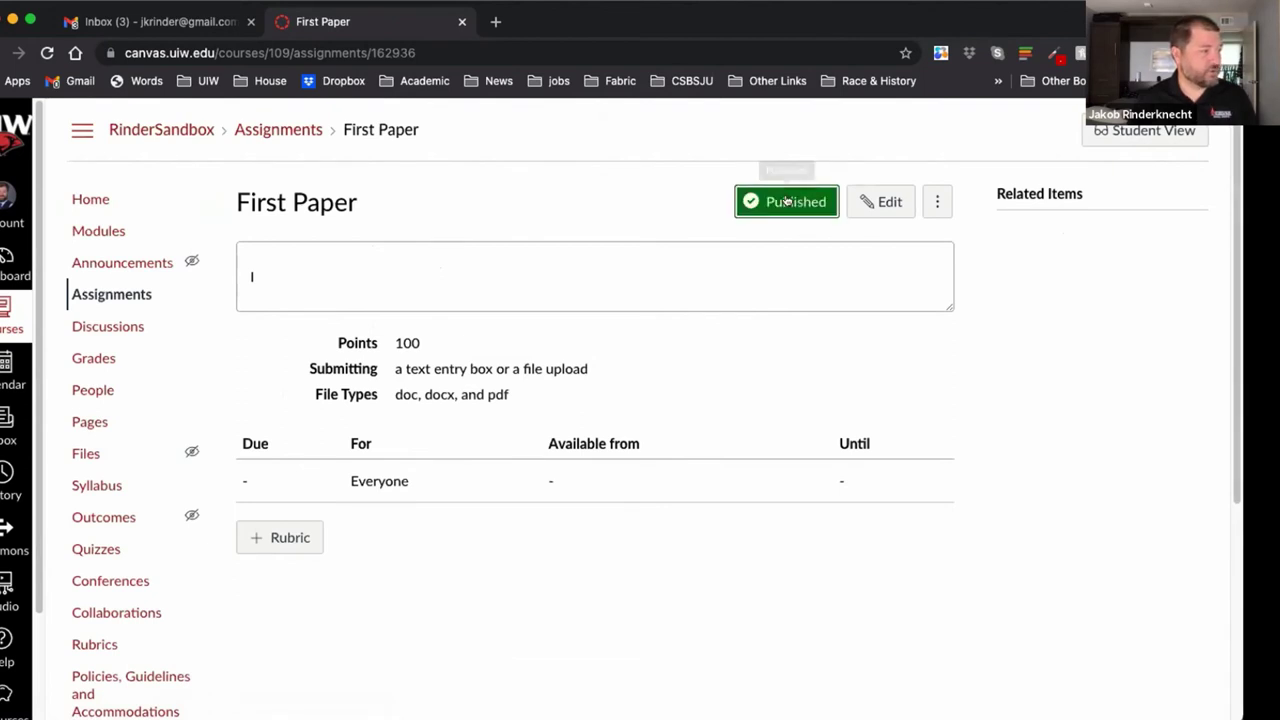
{"action": "left_click", "coordinate": [784, 202]}
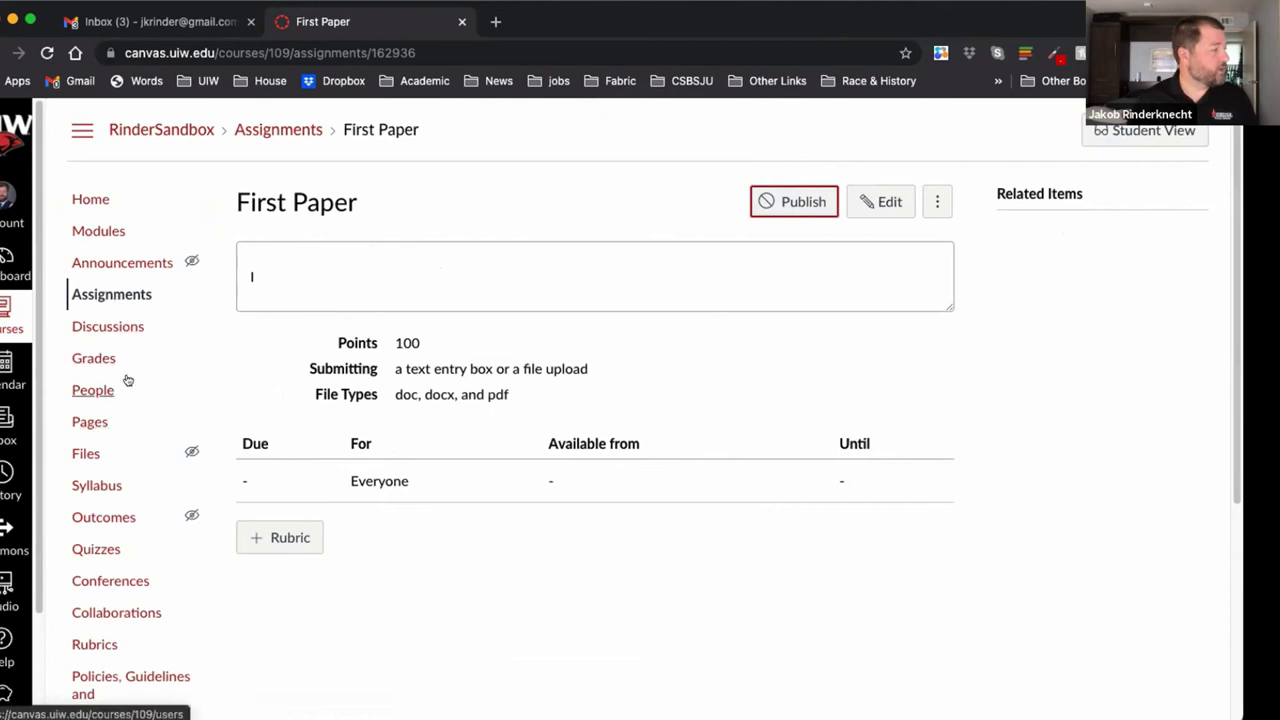
- Go to the course modules and try to unpublish Disputation in the Course Introductions module
{"action": "left_click", "coordinate": [100, 233]}
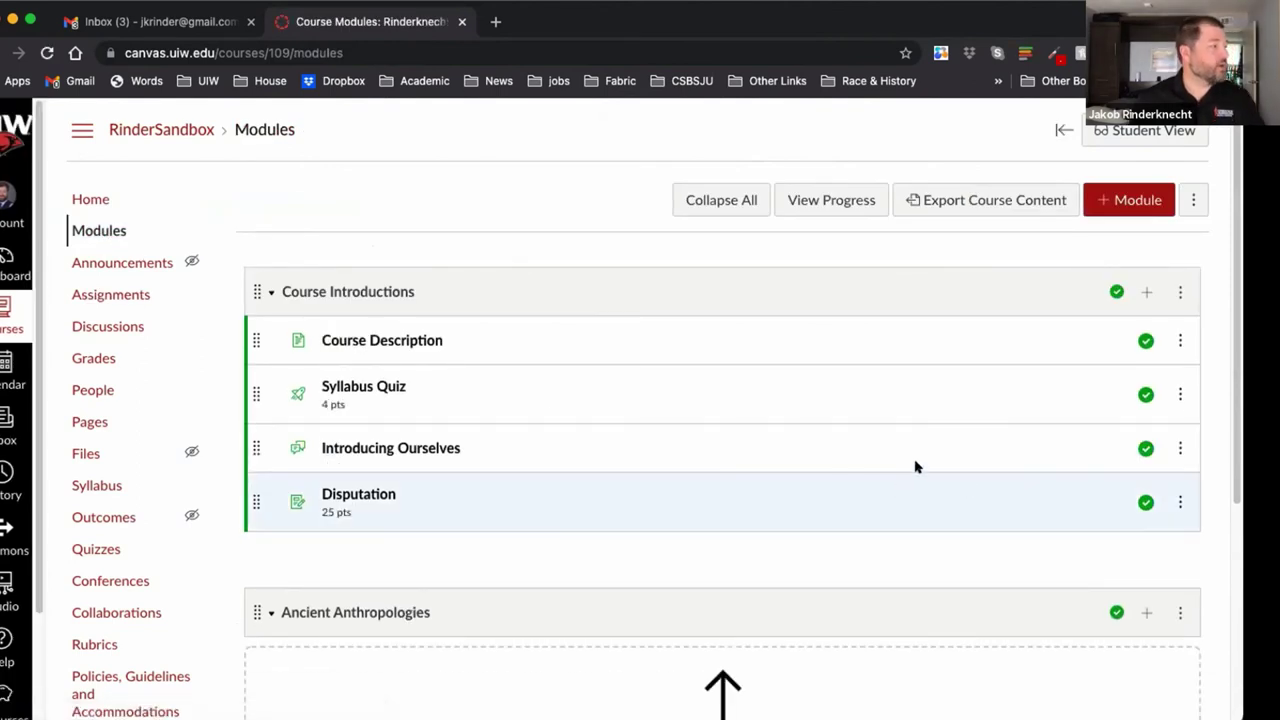
{"action": "scroll", "coordinate": [1060, 460], "scroll_direction": "down", "scroll_amount": 1}
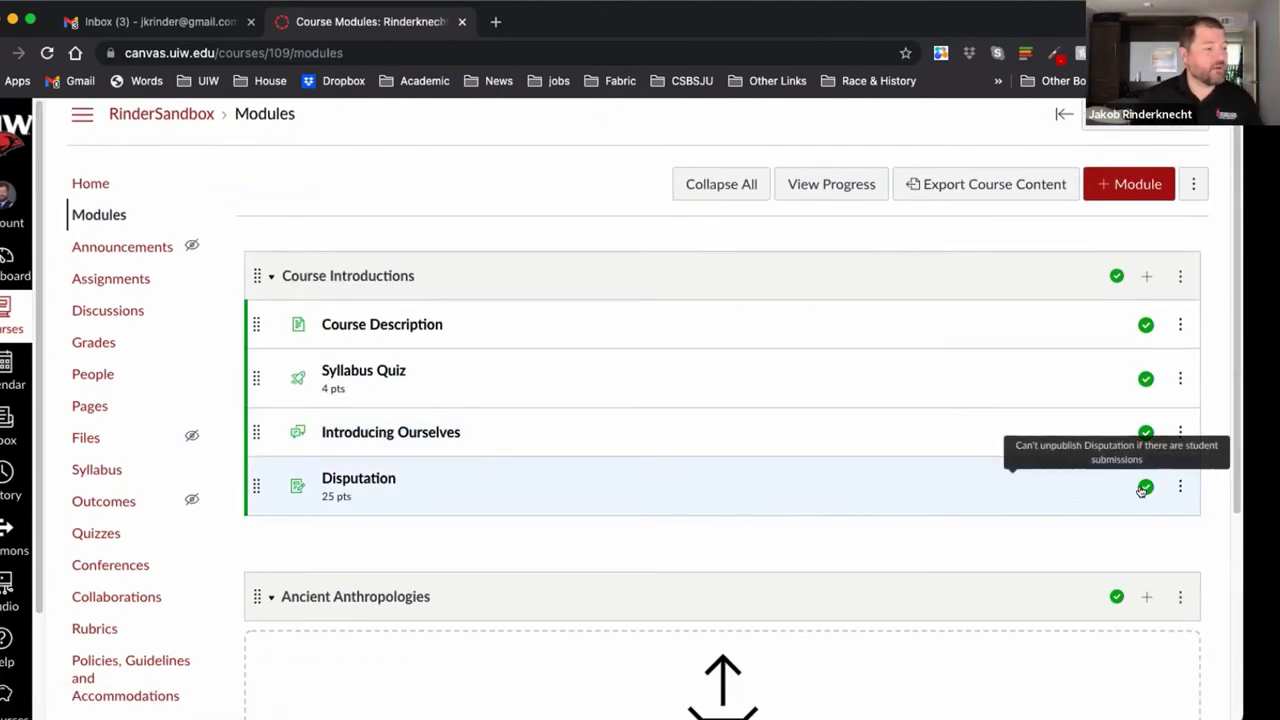
{"action": "left_click", "coordinate": [1144, 487]}
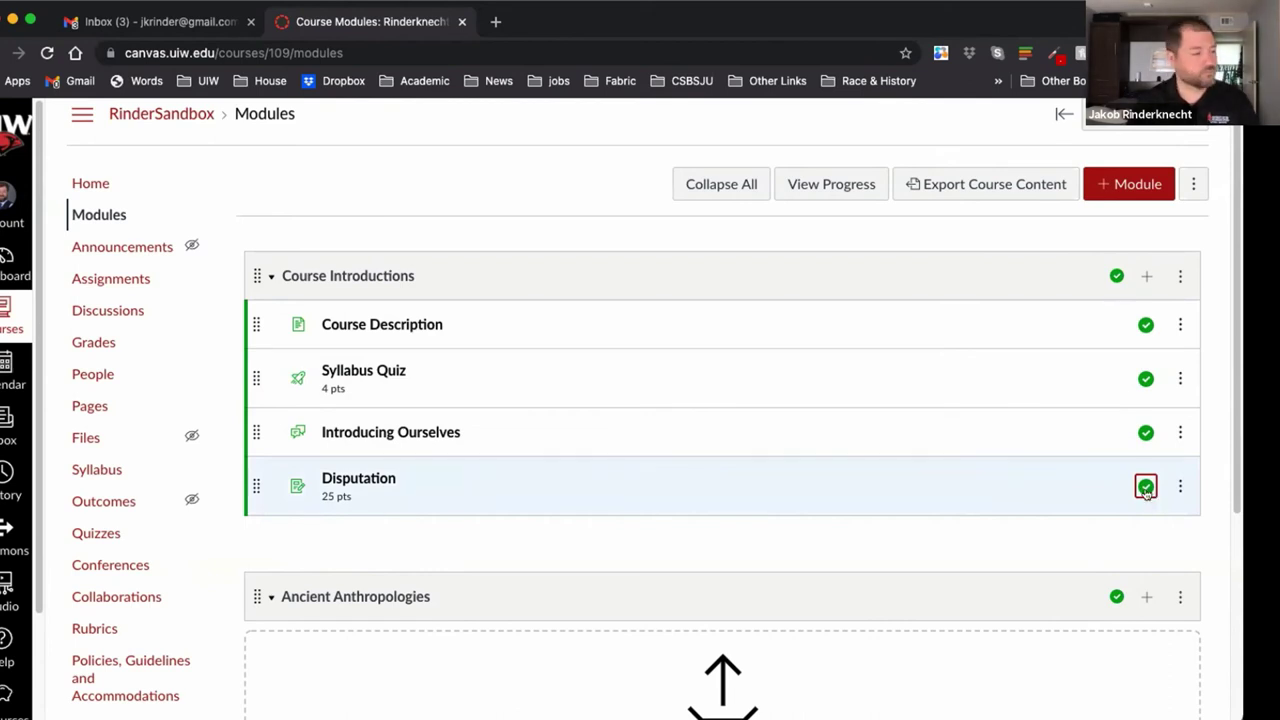
- Unpublish the Ancient Anthropologies module and add the existing "test assignment" to it without indentation
{"action": "scroll", "coordinate": [1150, 500], "scroll_direction": "down", "scroll_amount": 4}
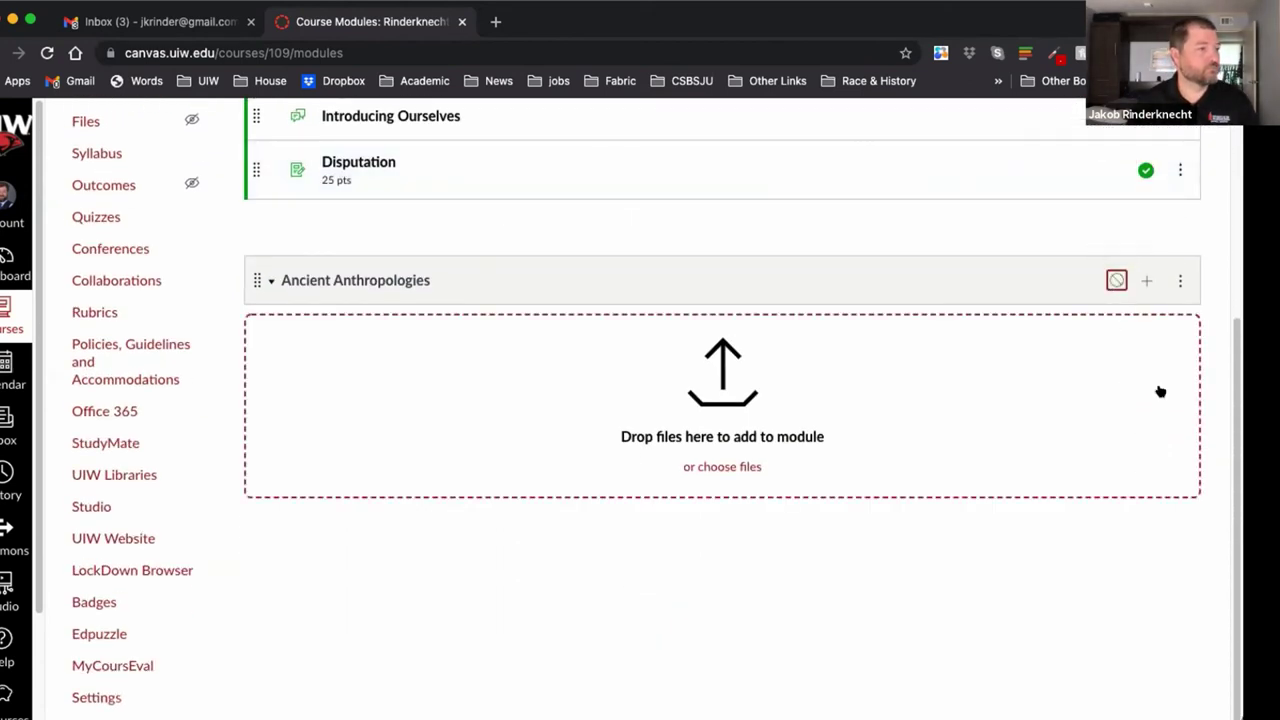
{"action": "left_click", "coordinate": [1147, 282]}
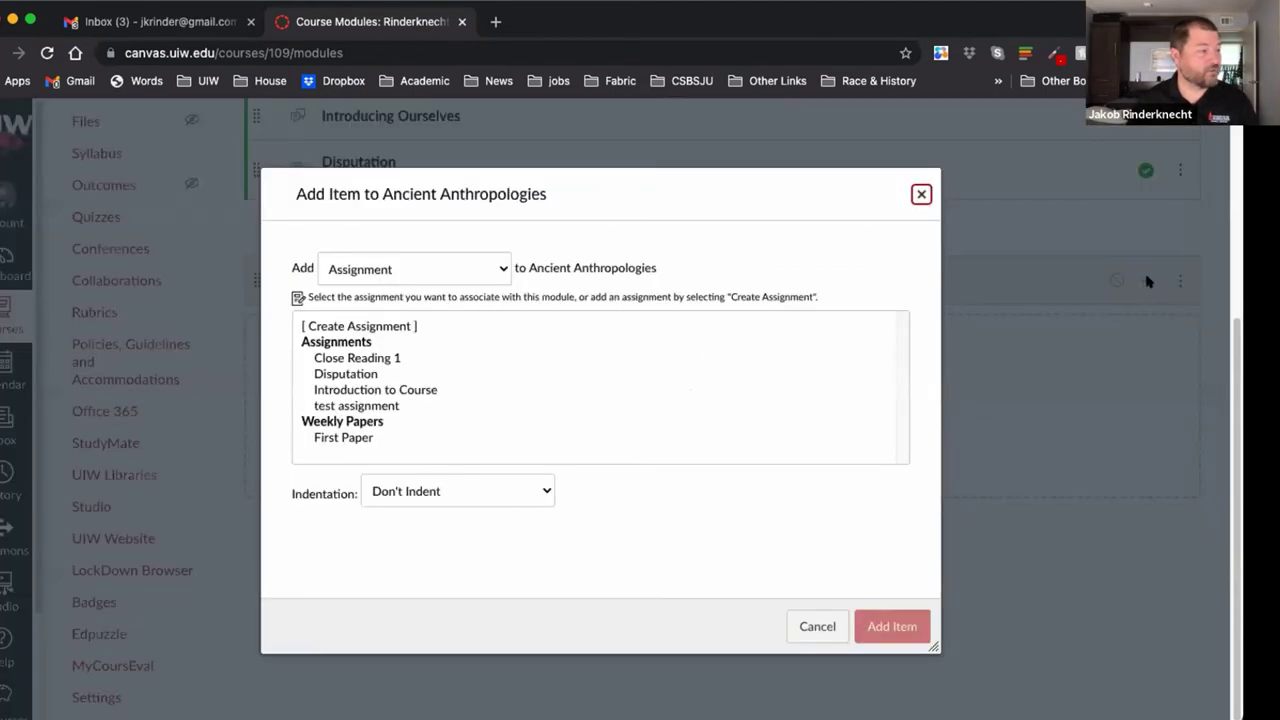
{"action": "left_click", "coordinate": [339, 405]}
{"action": "left_click", "coordinate": [871, 624]}
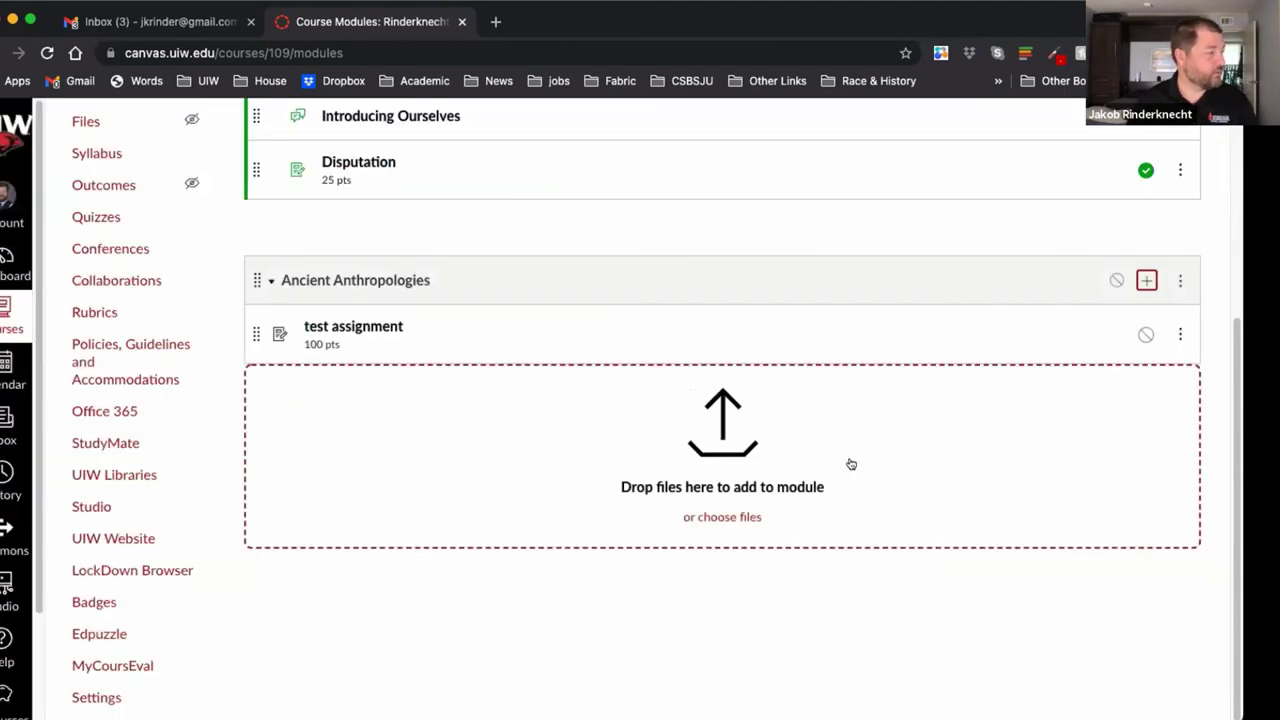
- Publish "test assignment", then publish the Ancient Anthropologies module and unpublish only the module again
{"action": "left_click", "coordinate": [1147, 335]}
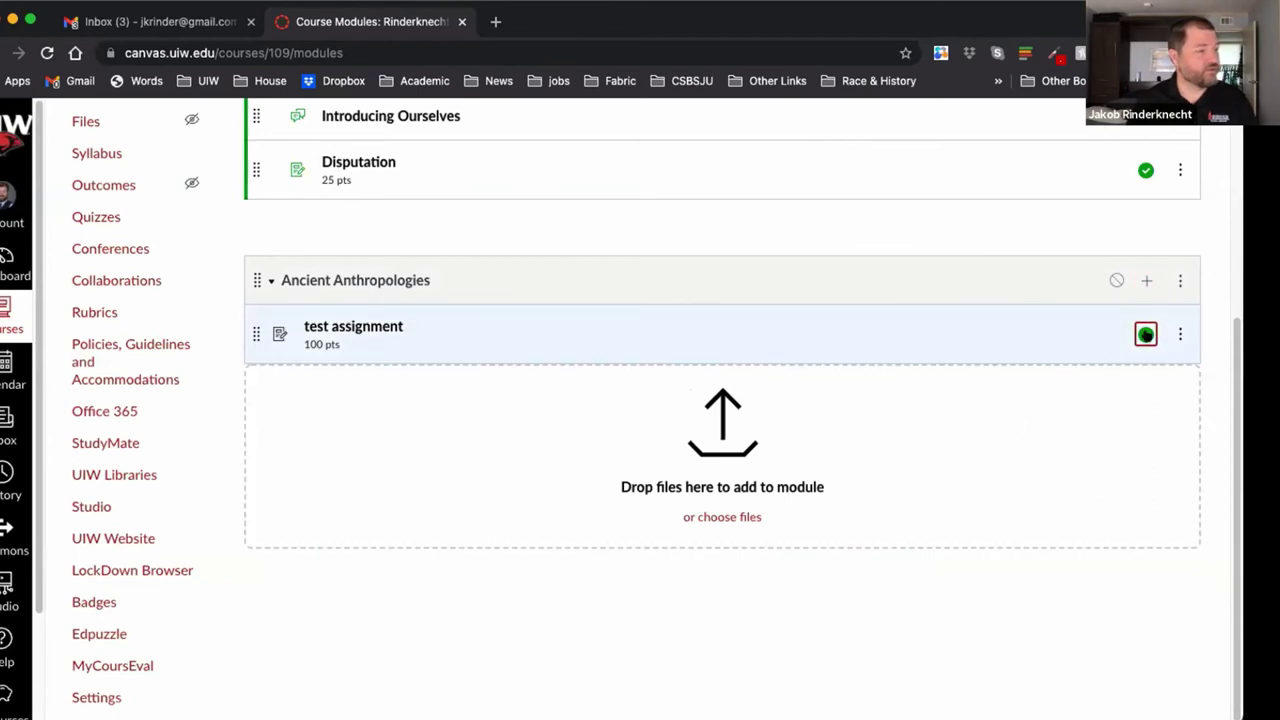
{"action": "left_click", "coordinate": [1114, 282]}
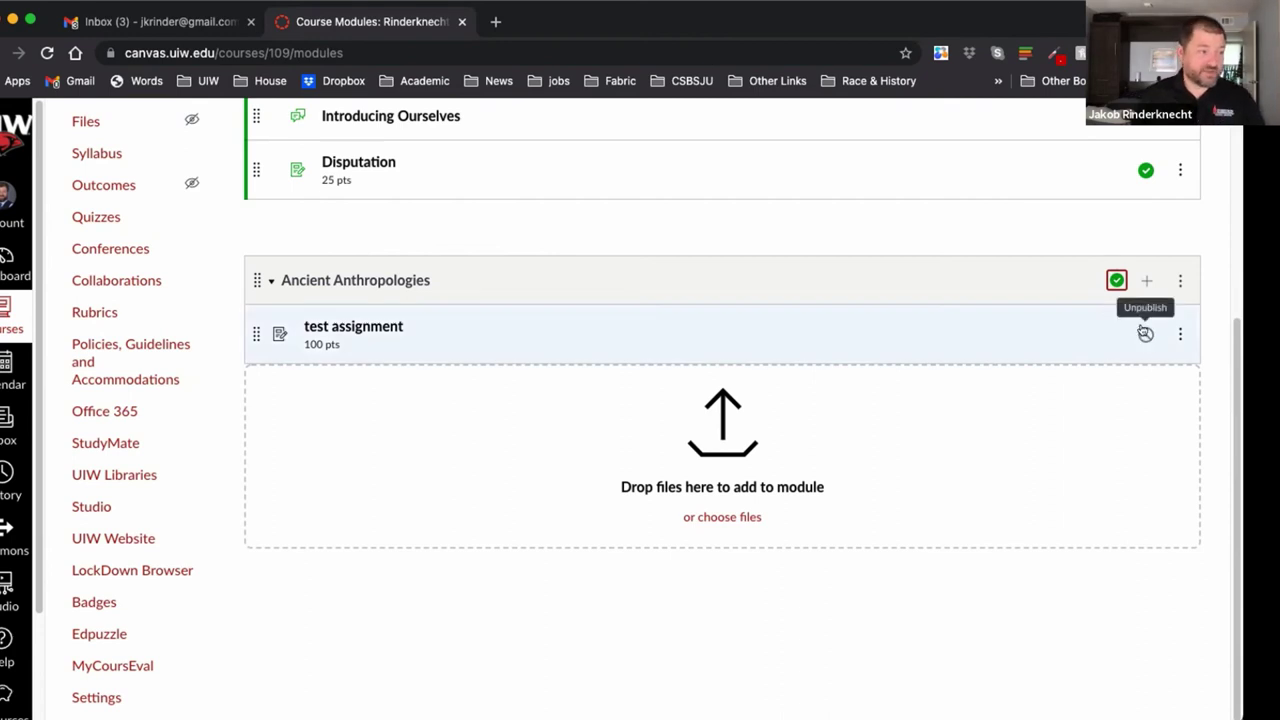
{"action": "left_click", "coordinate": [1116, 280]}
{"action": "scroll", "coordinate": [554, 417], "scroll_direction": "up", "scroll_amount": 5}
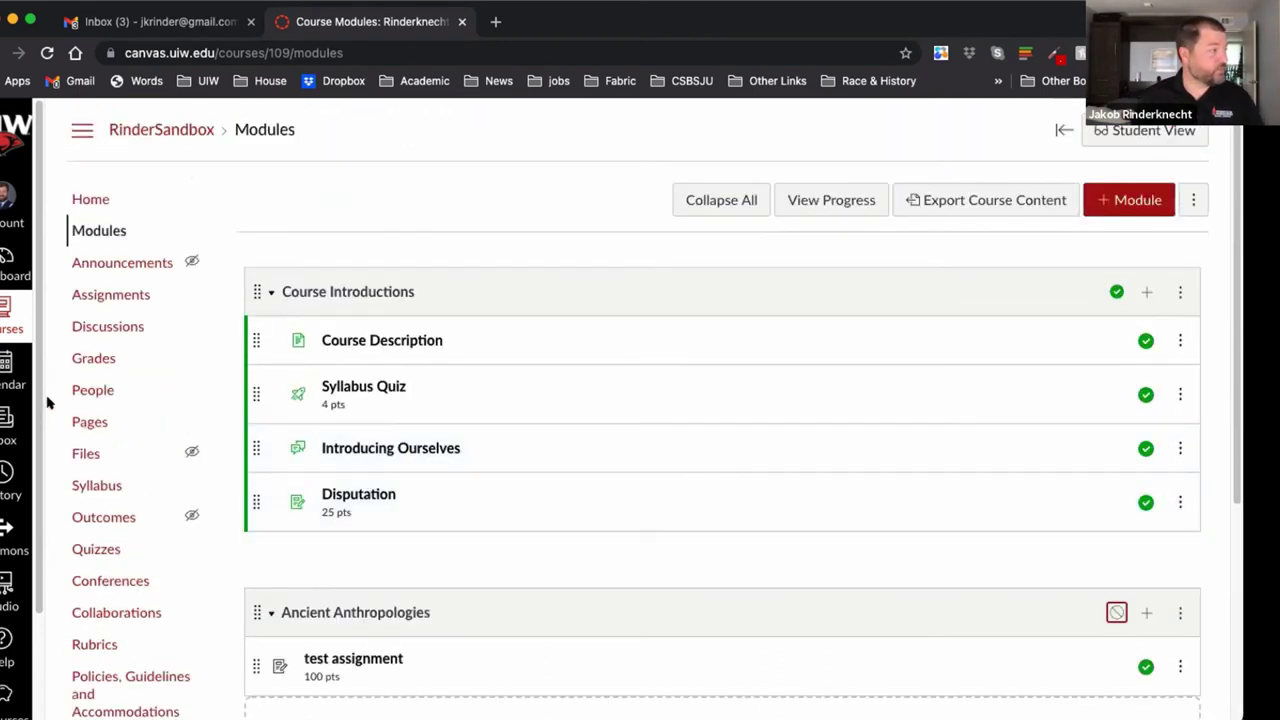
- Review the course's assignments list, checking the Weekly Papers and Assignments groups and their publish states
{"action": "left_click", "coordinate": [84, 294]}
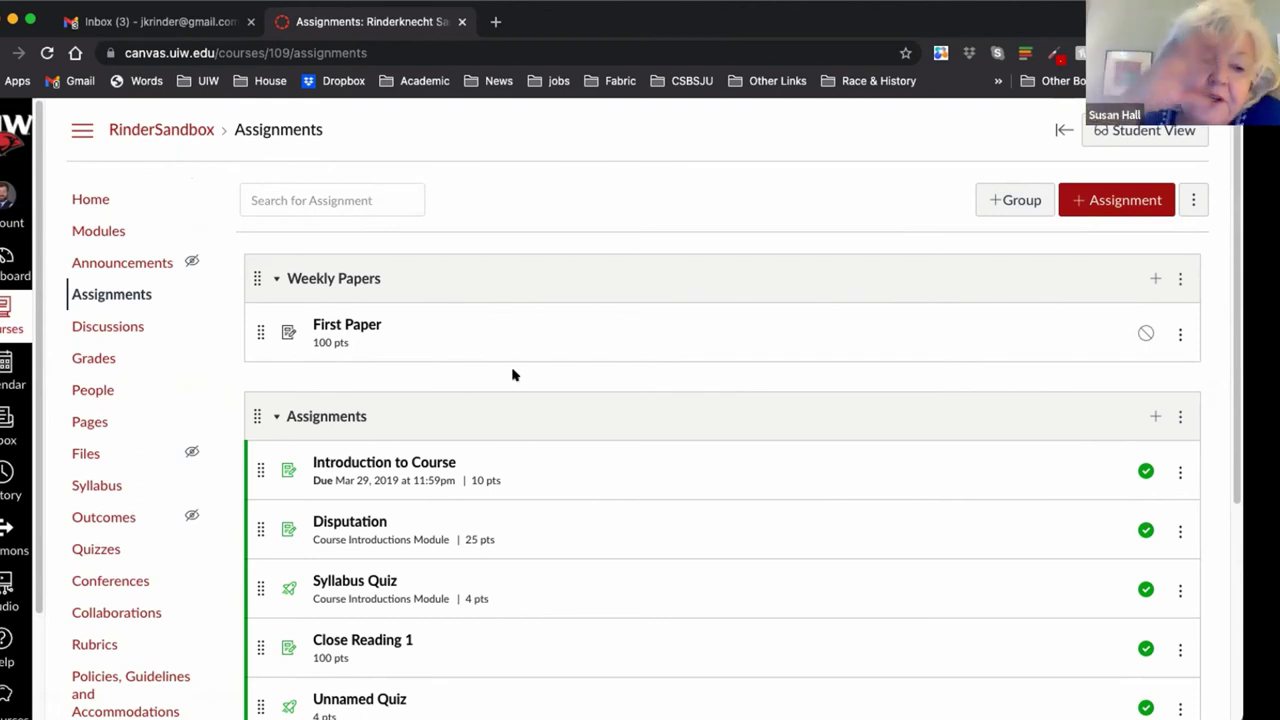
{"action": "scroll", "coordinate": [680, 480], "scroll_direction": "down", "scroll_amount": 3}
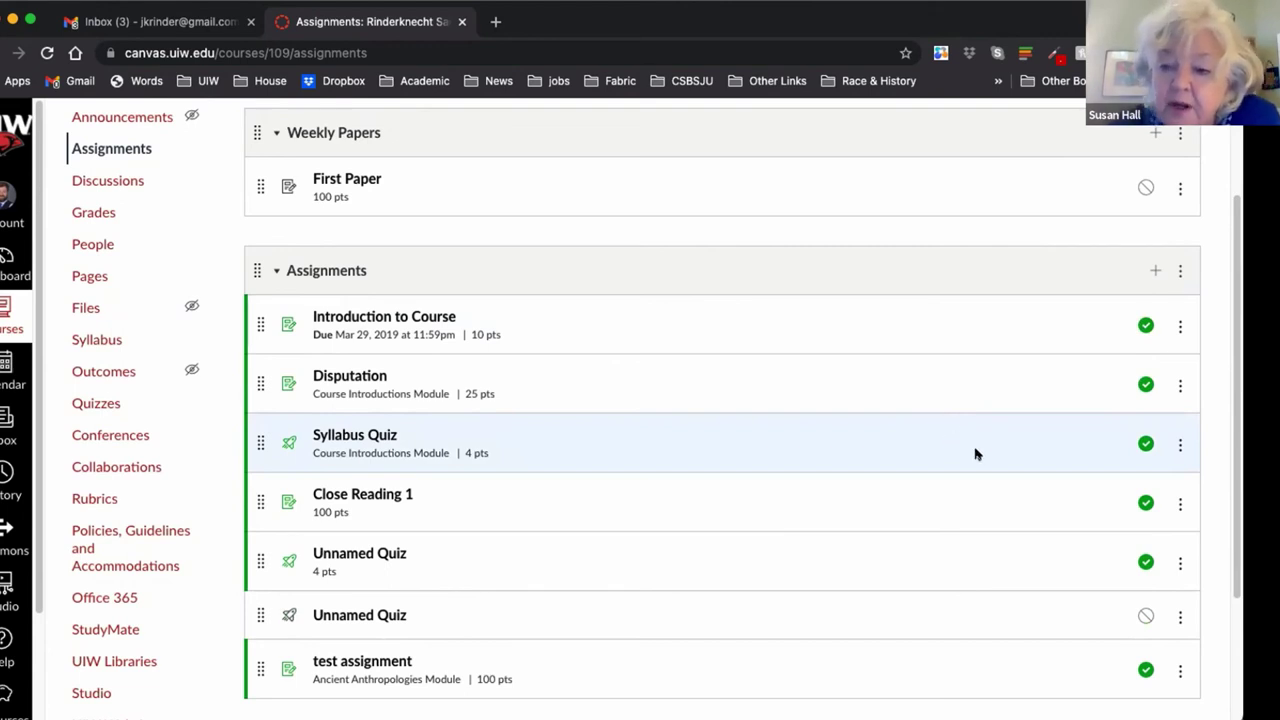
{"action": "scroll", "coordinate": [1054, 491], "scroll_direction": "down", "scroll_amount": 3}
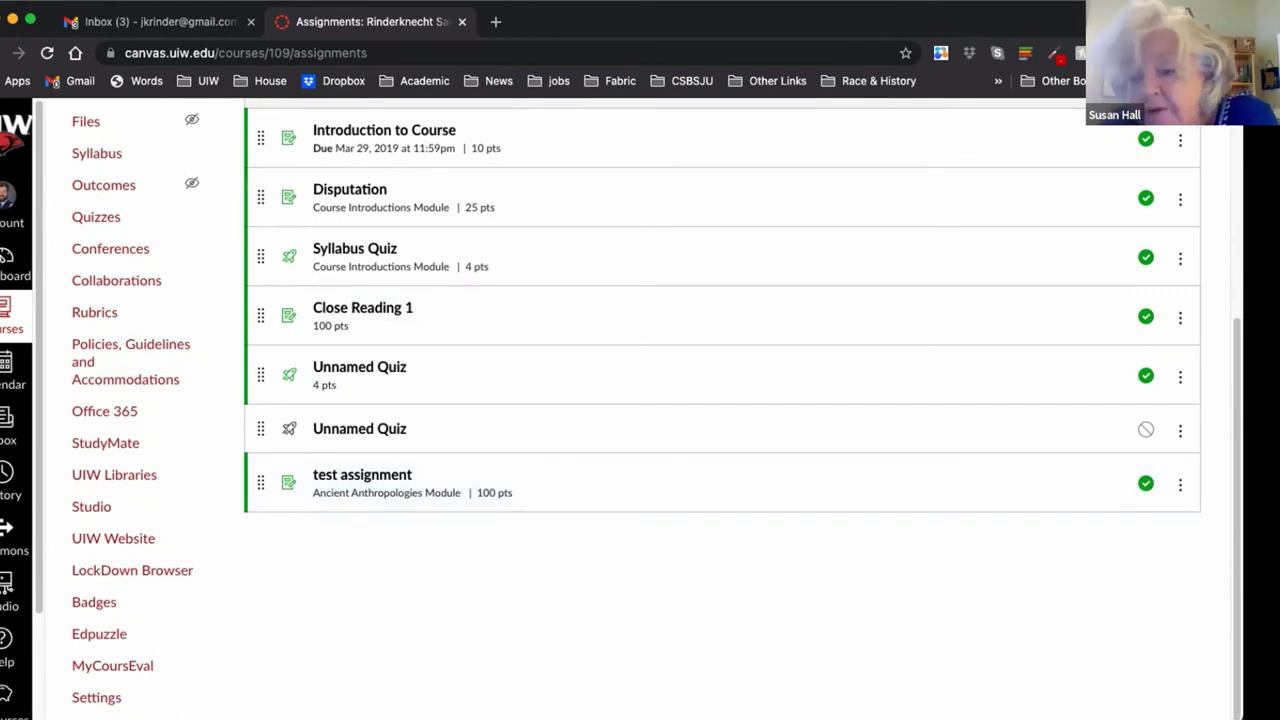
{"action": "scroll", "coordinate": [1075, 617], "scroll_direction": "up", "scroll_amount": 5}
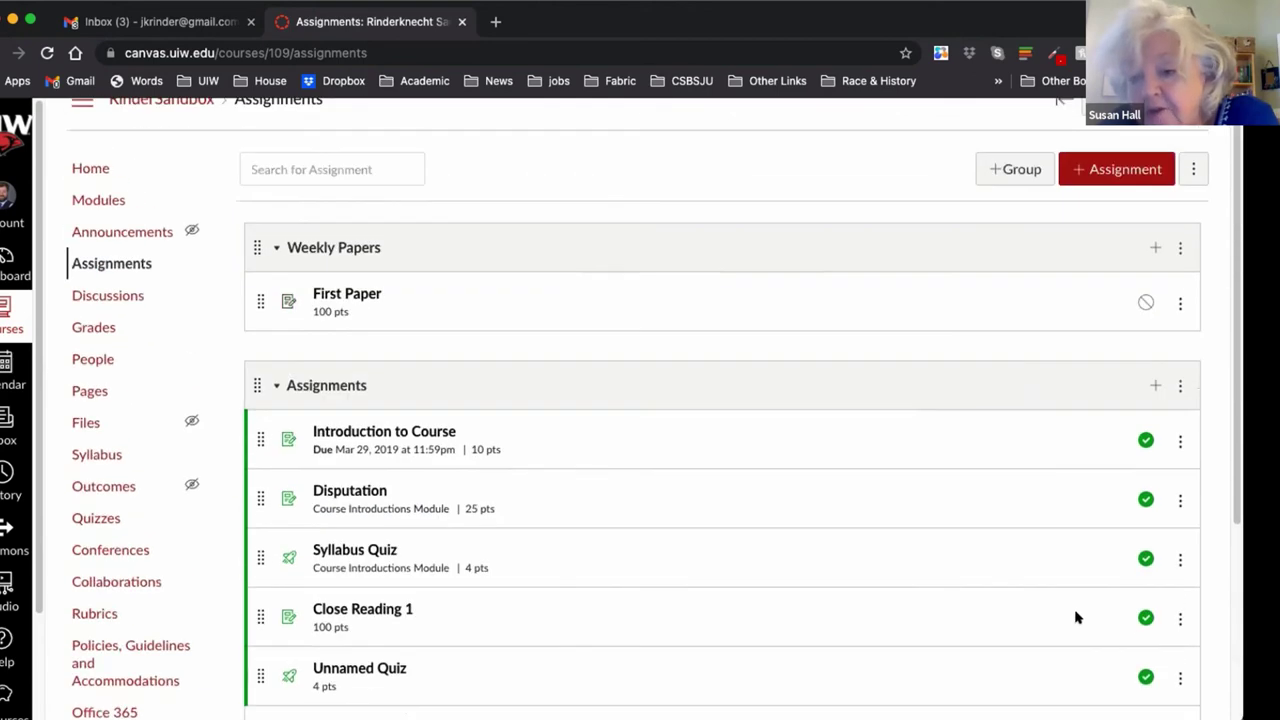
{"action": "scroll", "coordinate": [1075, 617], "scroll_direction": "down", "scroll_amount": 1}
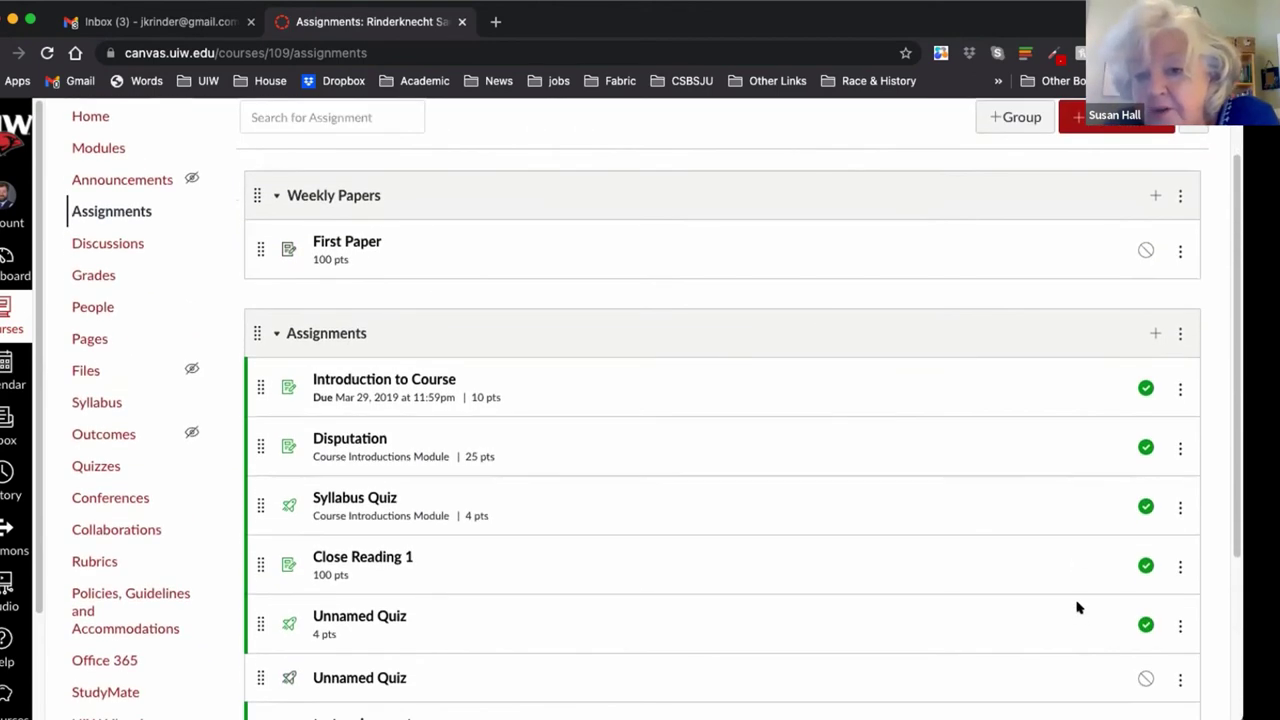
- View the quick form for adding an assignment to the Assignments group and cancel it
{"action": "left_click", "coordinate": [1155, 333]}
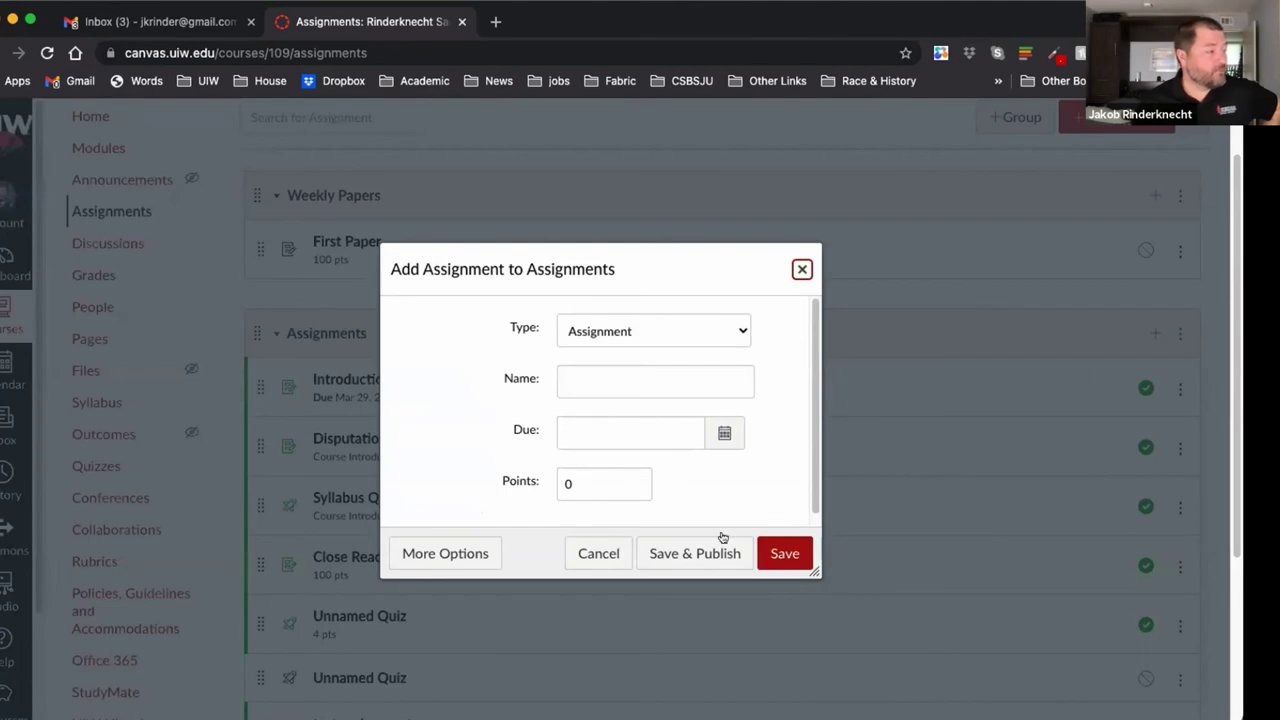
{"action": "left_click", "coordinate": [590, 553]}
{"action": "scroll", "coordinate": [1140, 600], "scroll_direction": "down", "scroll_amount": 4}
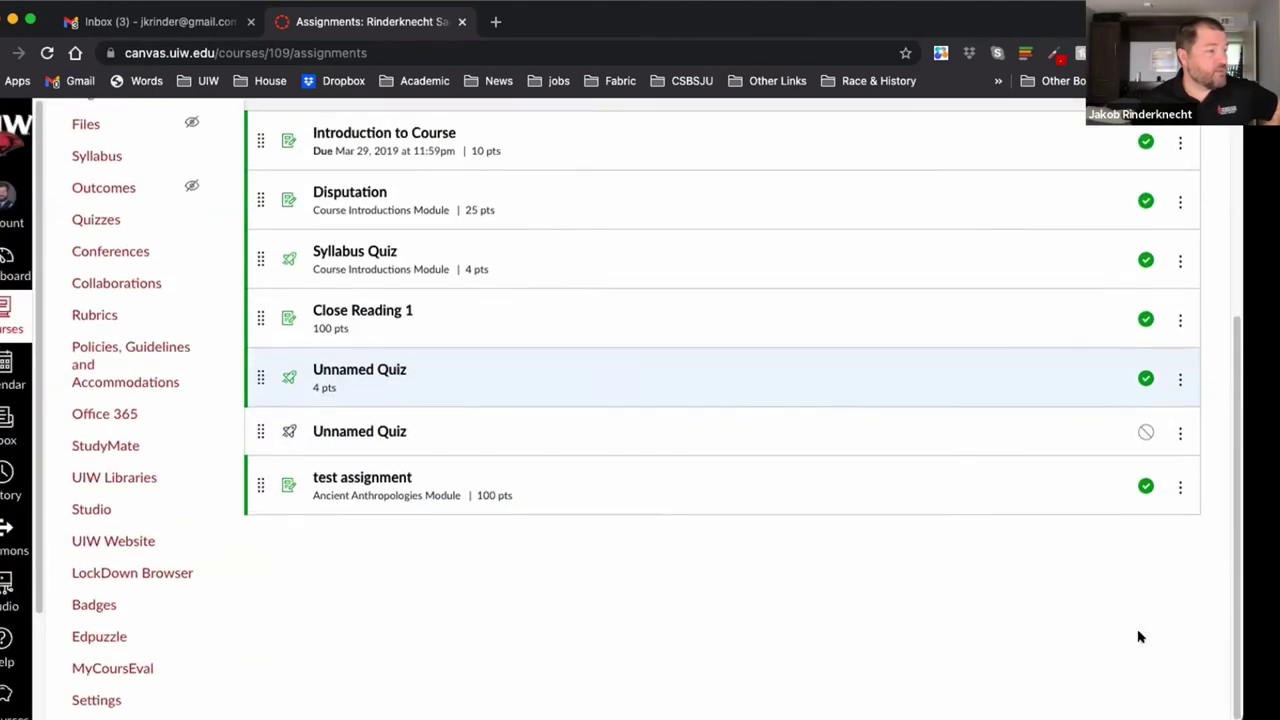
{"action": "scroll", "coordinate": [1140, 636], "scroll_direction": "up", "scroll_amount": 4}
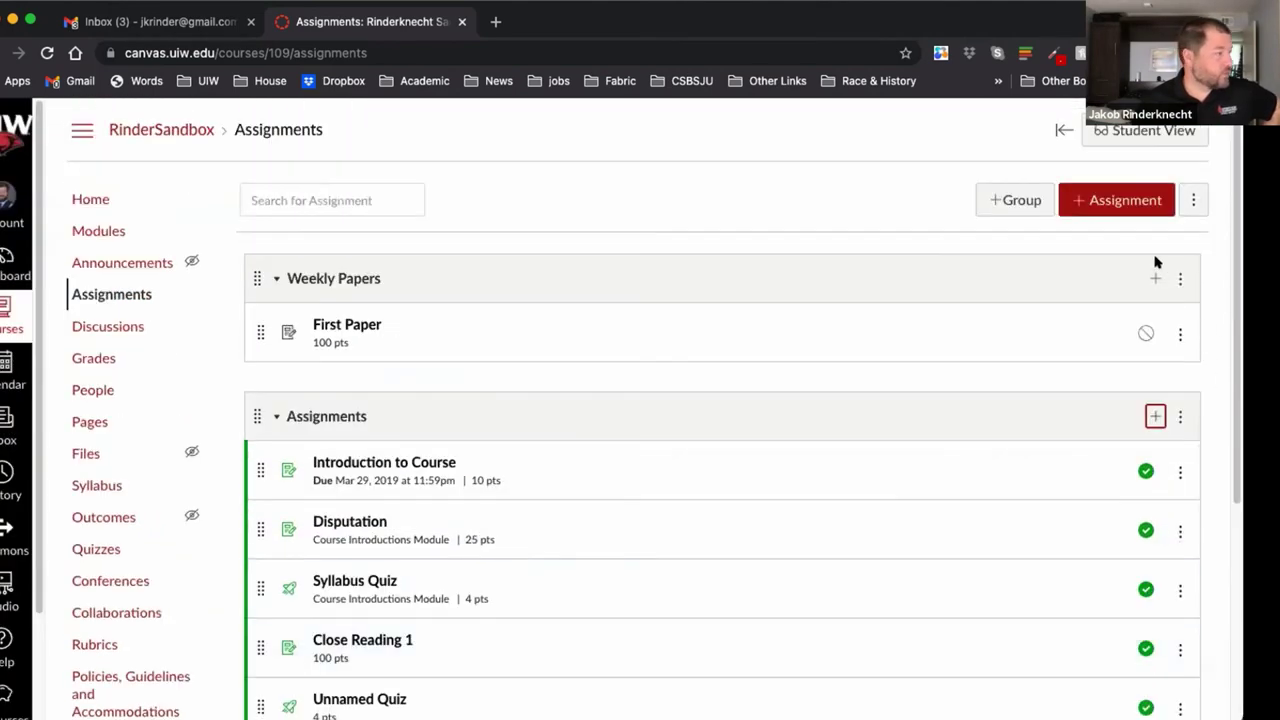
- Create a new assignment named "Assignment 3" inside the Course Introductions module
{"action": "left_click", "coordinate": [112, 235]}
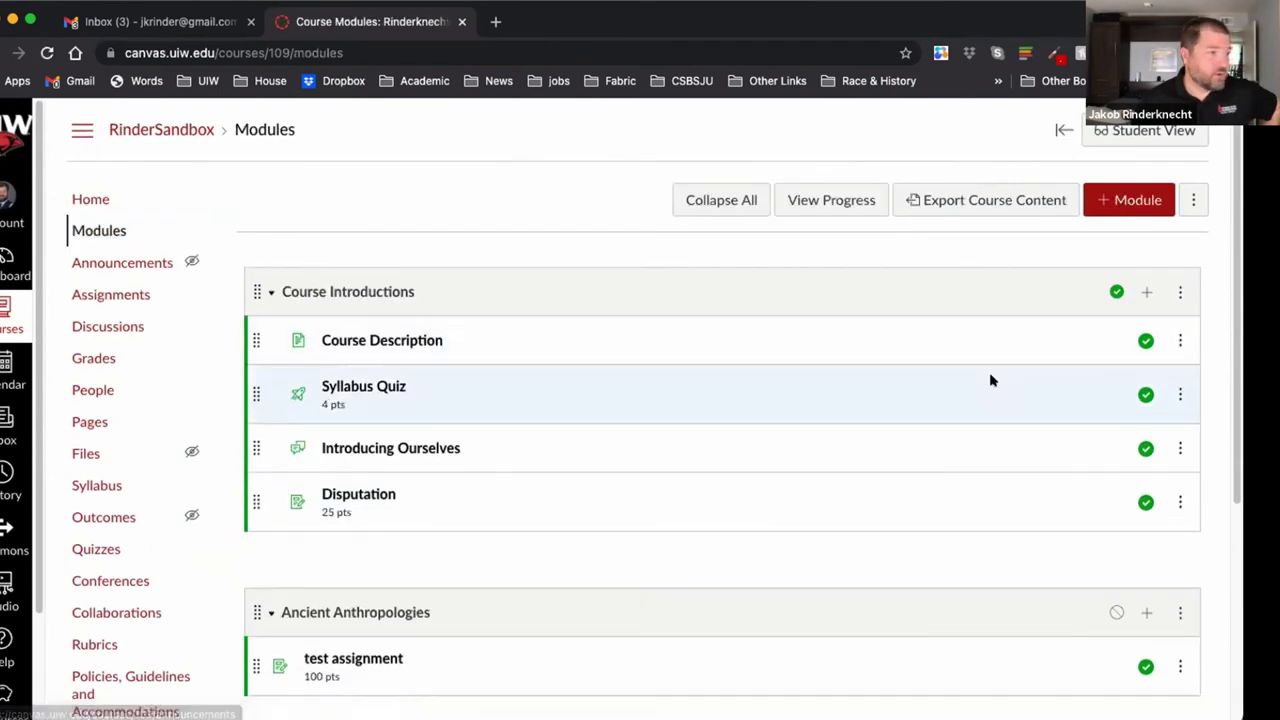
{"action": "left_click", "coordinate": [1146, 292]}
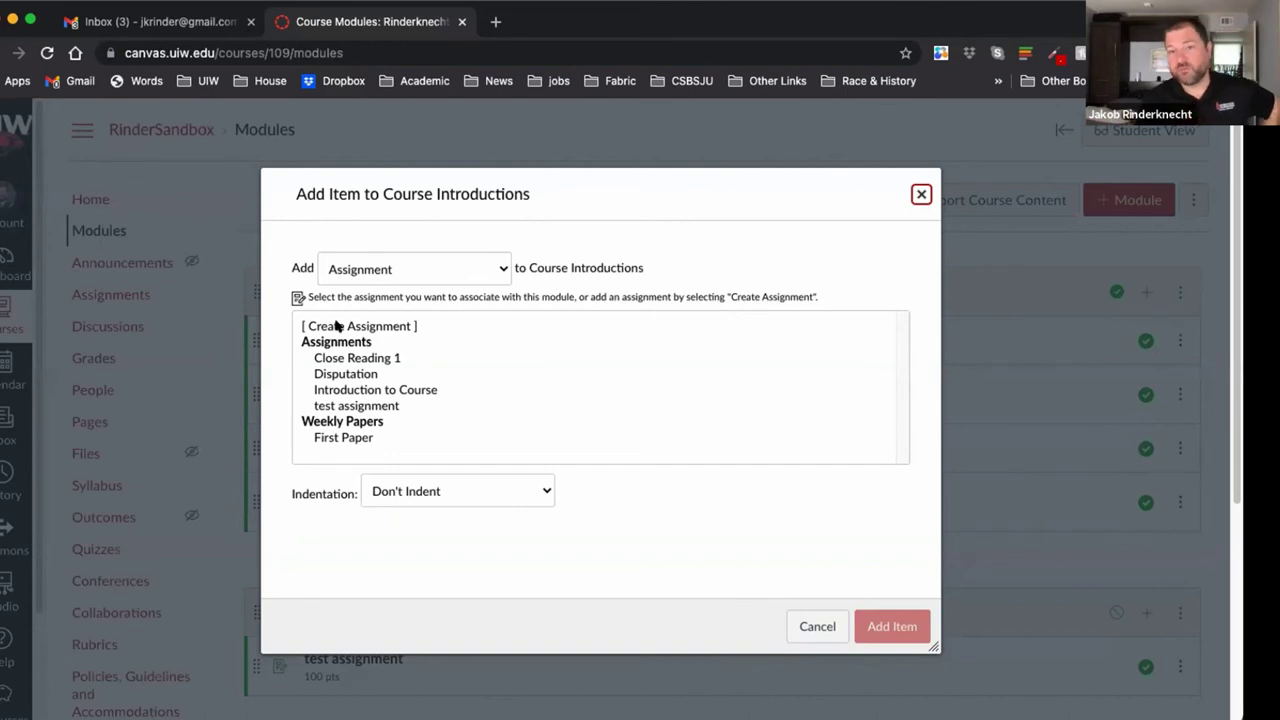
{"action": "left_click", "coordinate": [406, 269]}
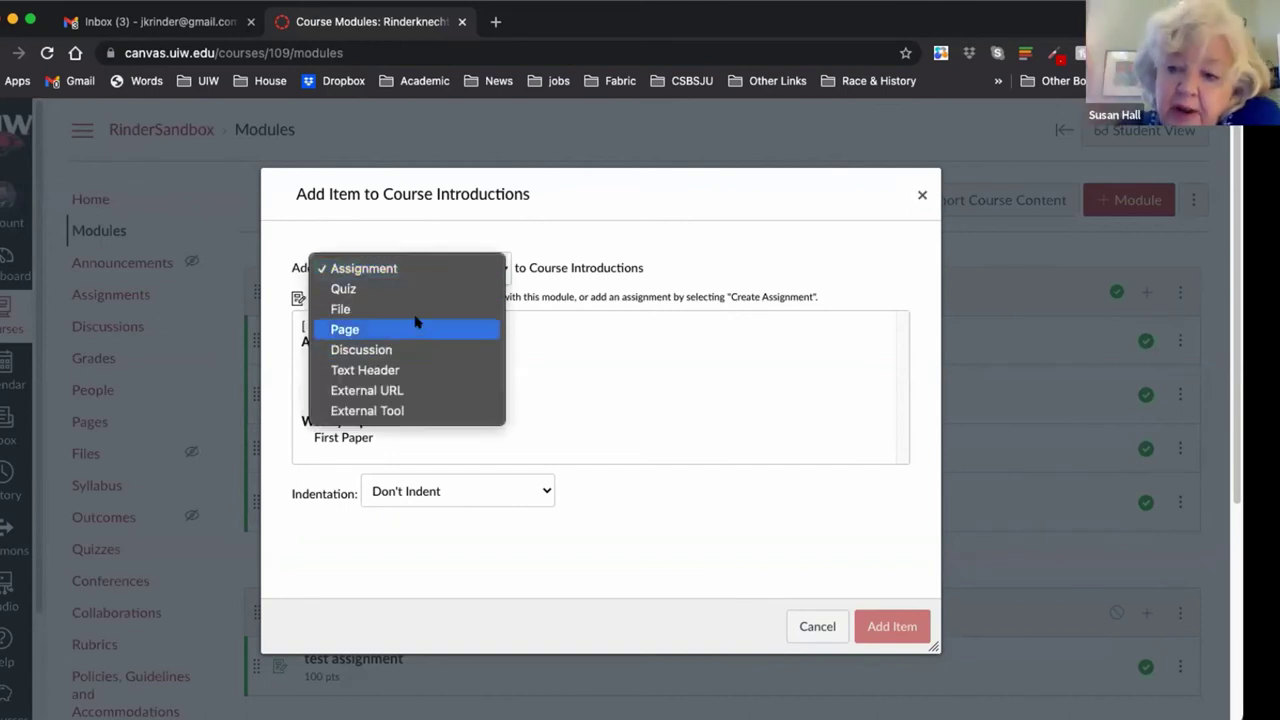
{"action": "left_click", "coordinate": [586, 238]}
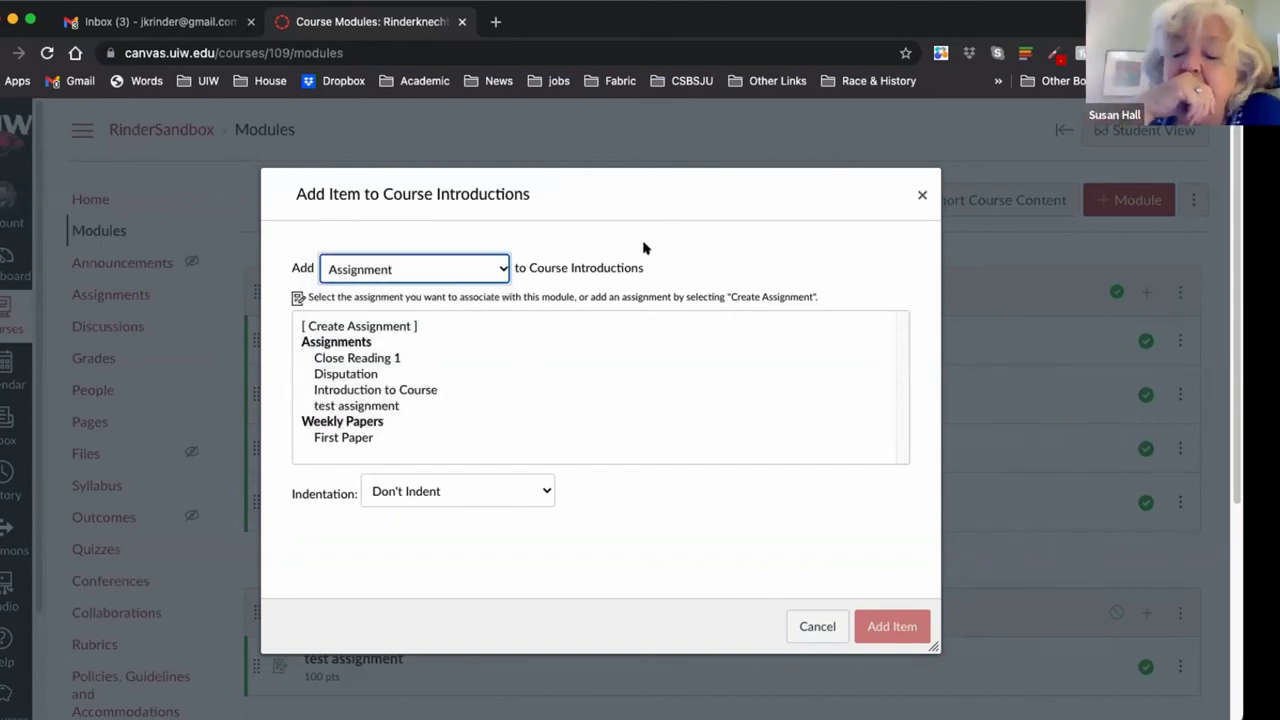
{"action": "left_click", "coordinate": [378, 327]}
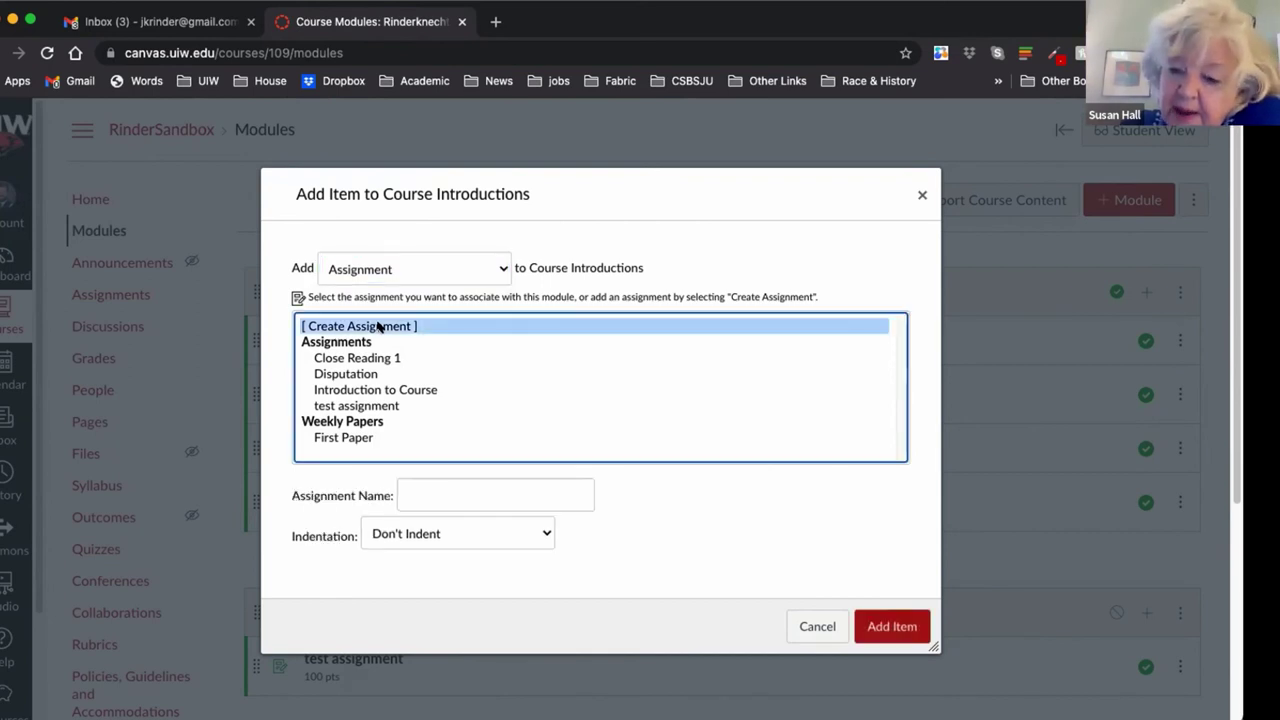
{"action": "left_click", "coordinate": [511, 492]}
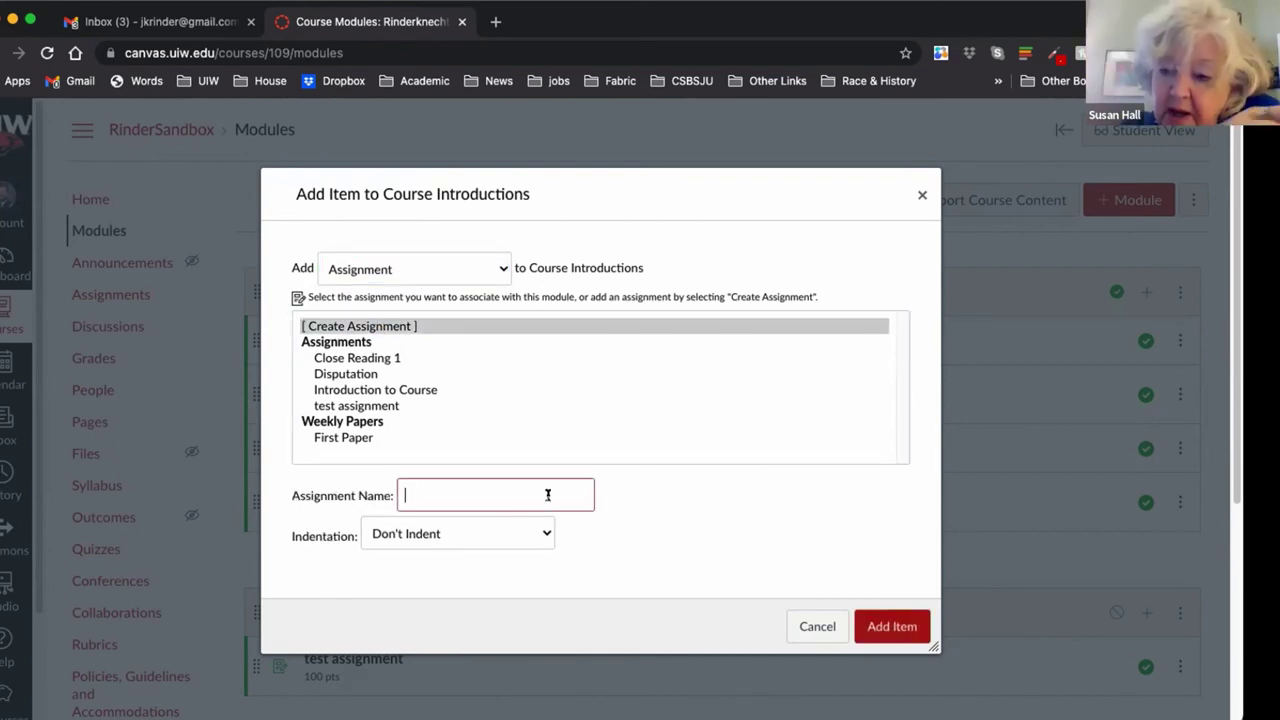
{"action": "type", "text": "Assignment 3"}
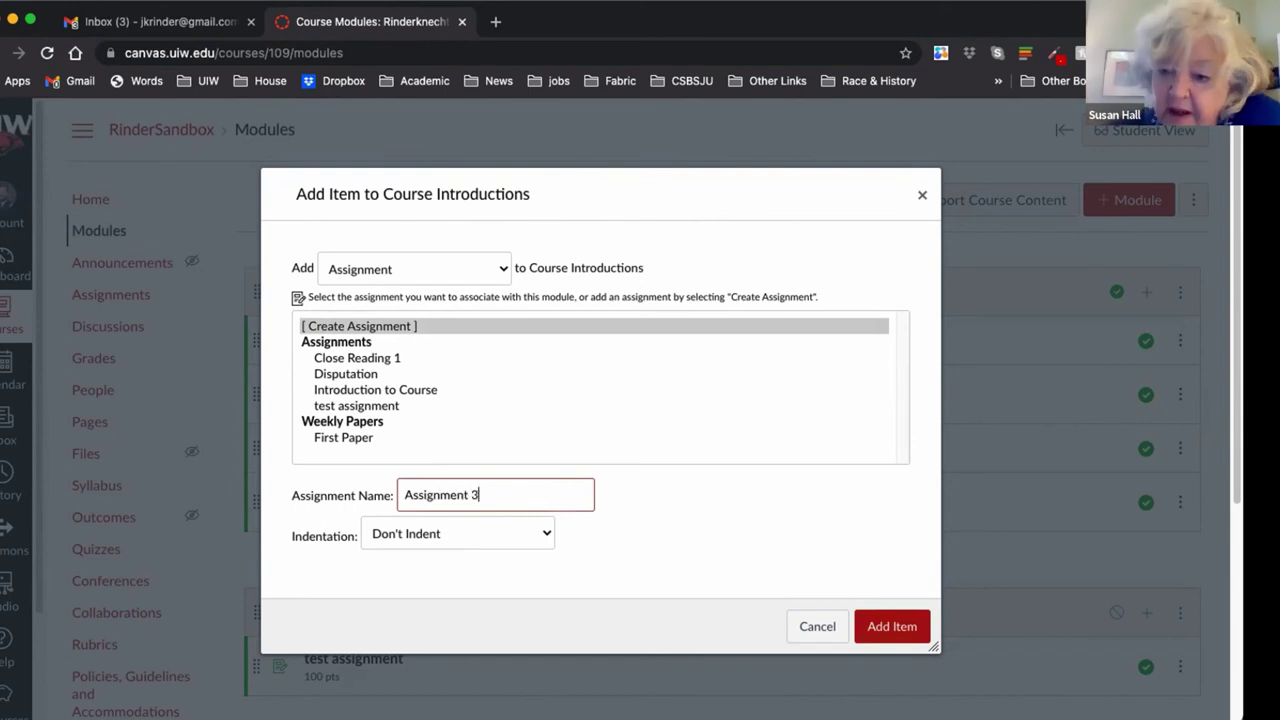
{"action": "key", "text": "Return"}
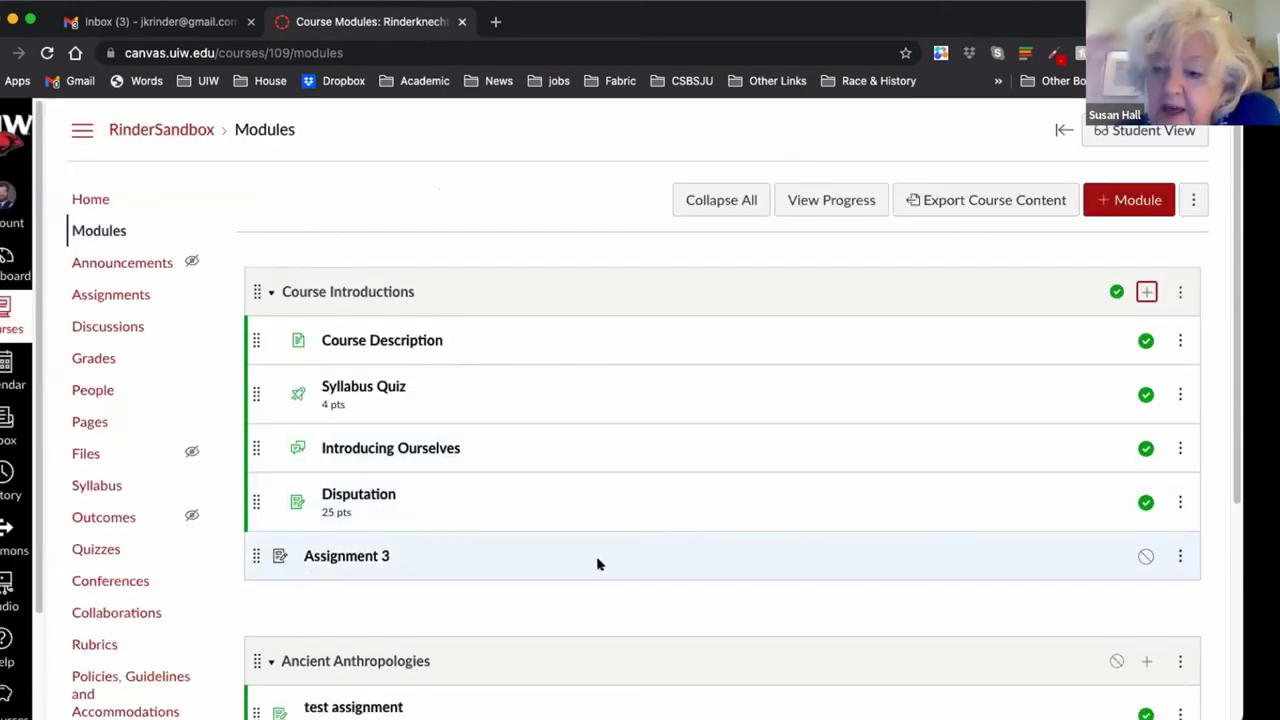
- View Assignment 3's details and its edit page, then return to the course modules without changing it
{"action": "left_click", "coordinate": [383, 555]}
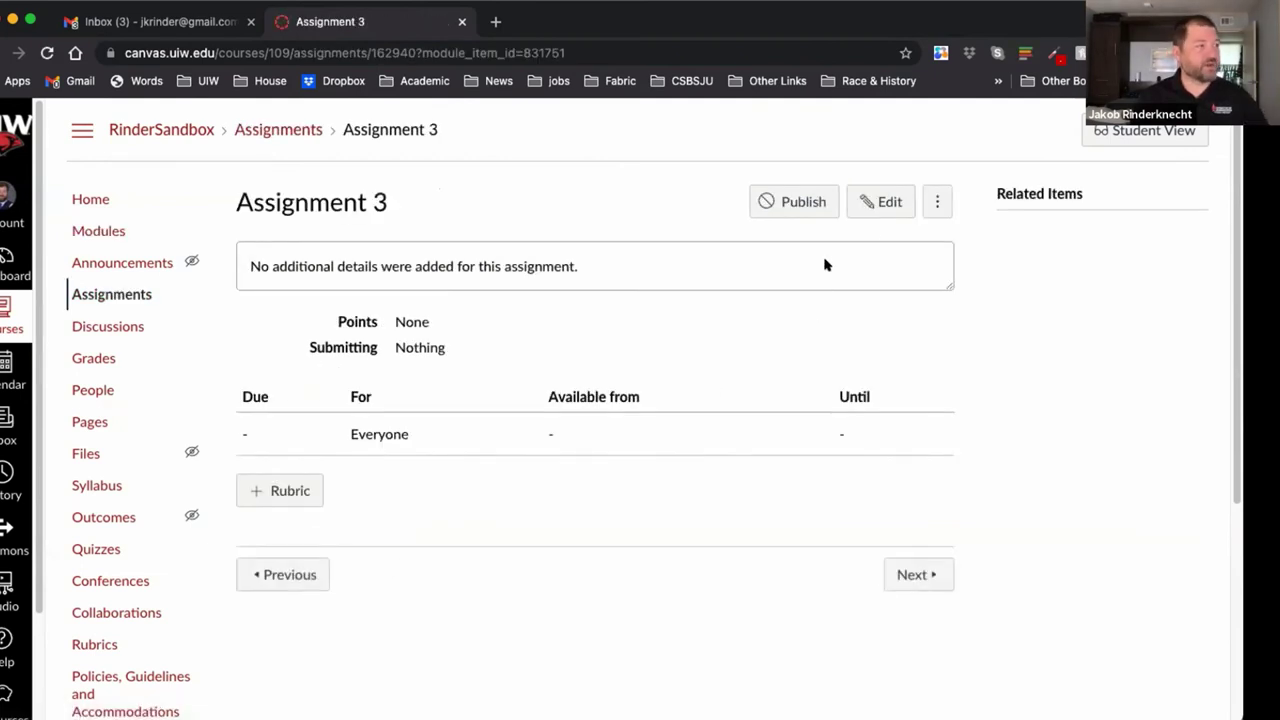
{"action": "left_click", "coordinate": [868, 203]}
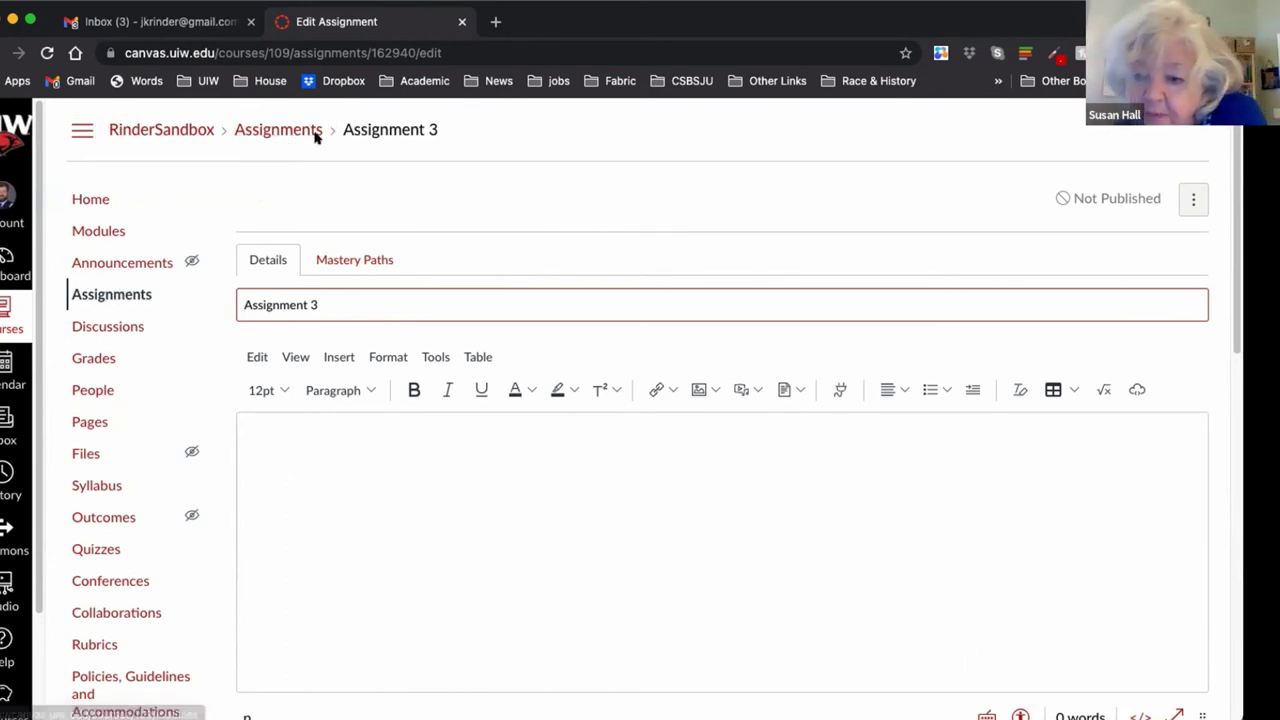
{"action": "left_click", "coordinate": [113, 232]}
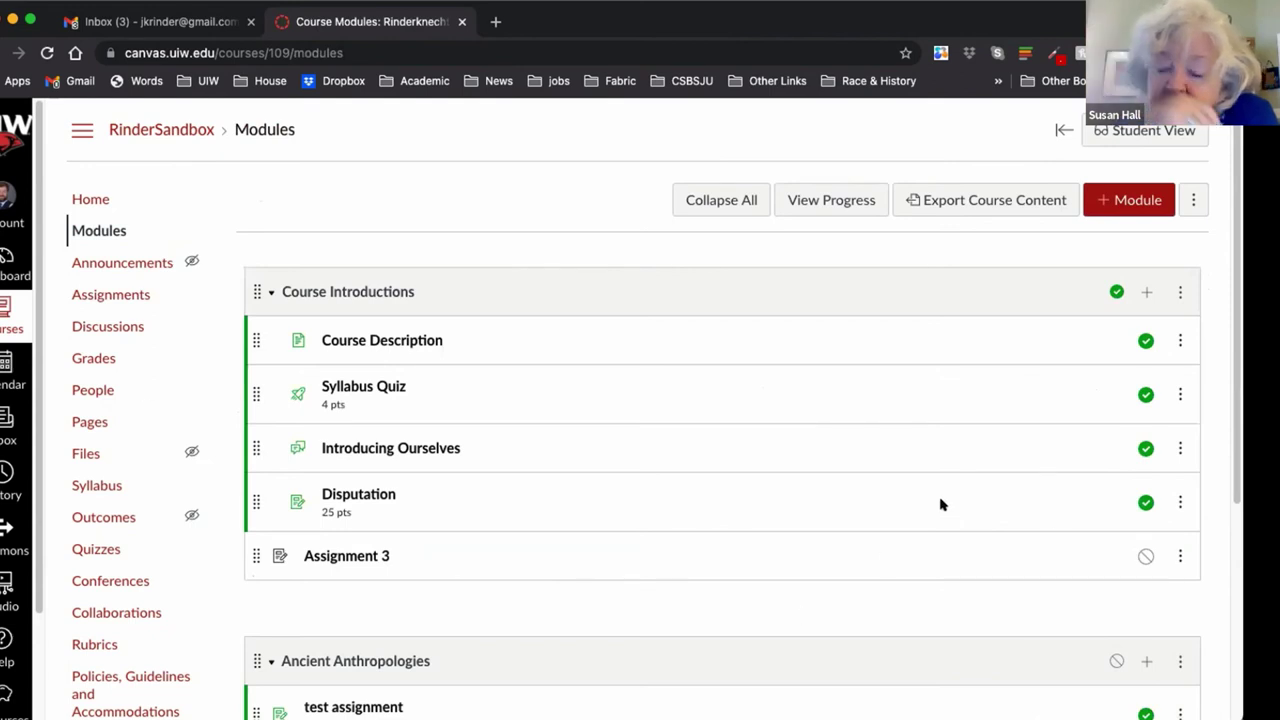
{"action": "left_click", "coordinate": [1180, 556]}
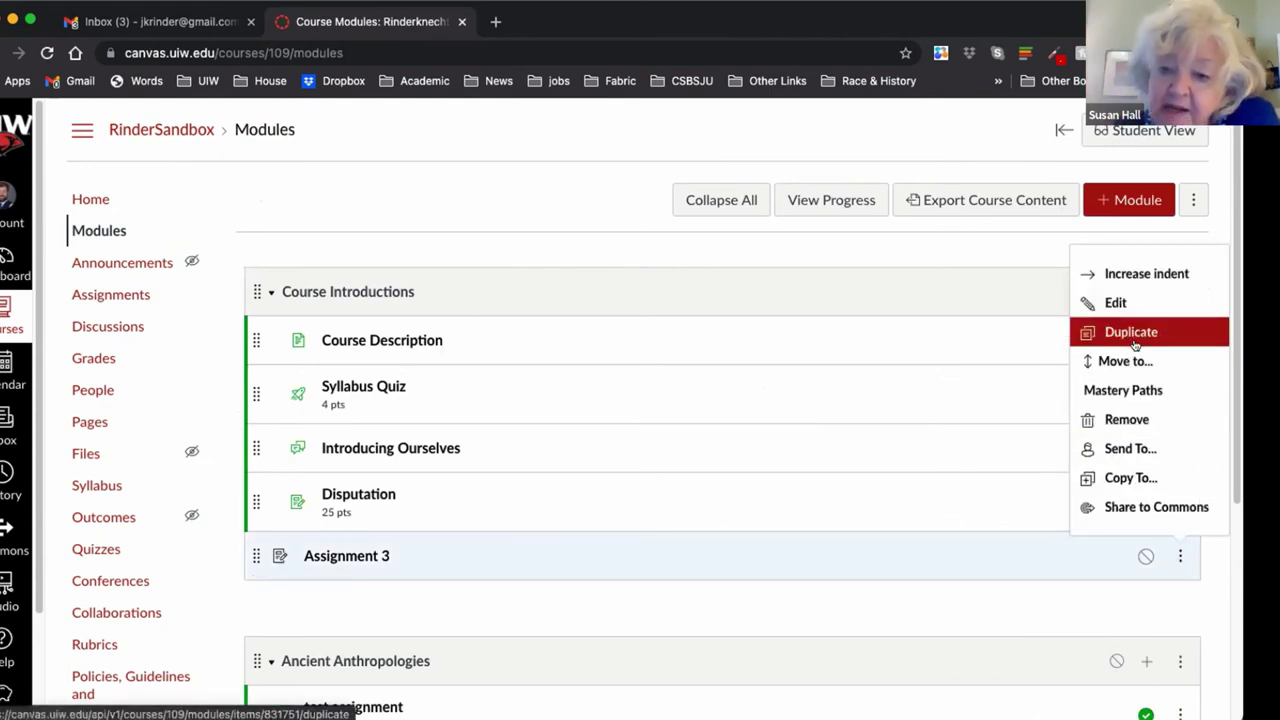
{"action": "left_click", "coordinate": [1100, 576]}
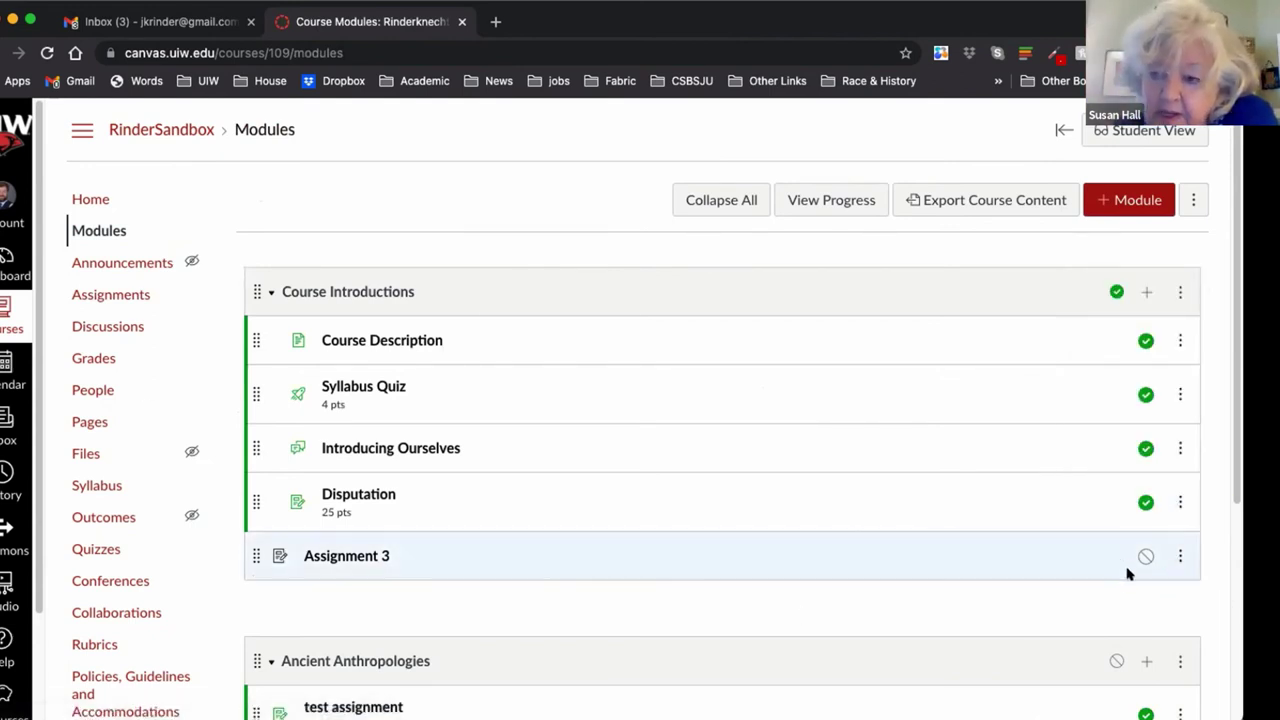
- Add the existing "Introduction to Course" assignment to the Course Introductions module without indentation
{"action": "left_click", "coordinate": [1145, 291]}
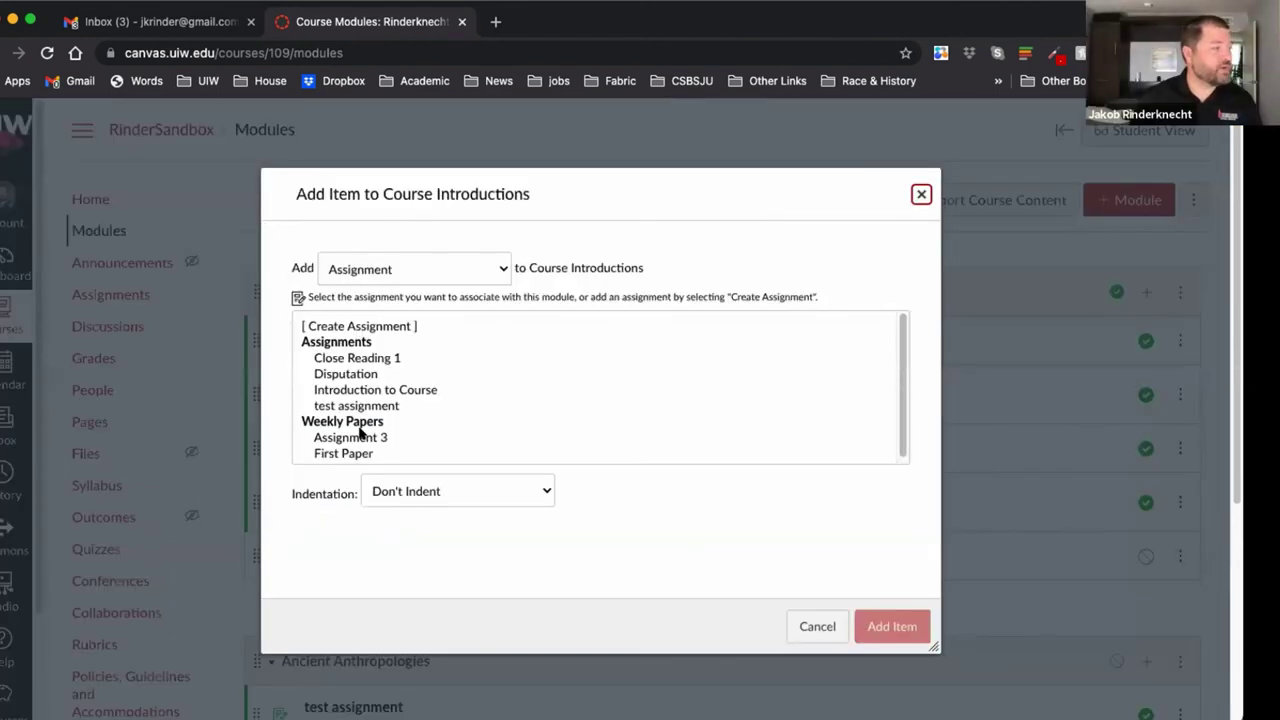
{"action": "scroll", "coordinate": [360, 420], "scroll_direction": "down", "scroll_amount": 1}
{"action": "left_click", "coordinate": [378, 266]}
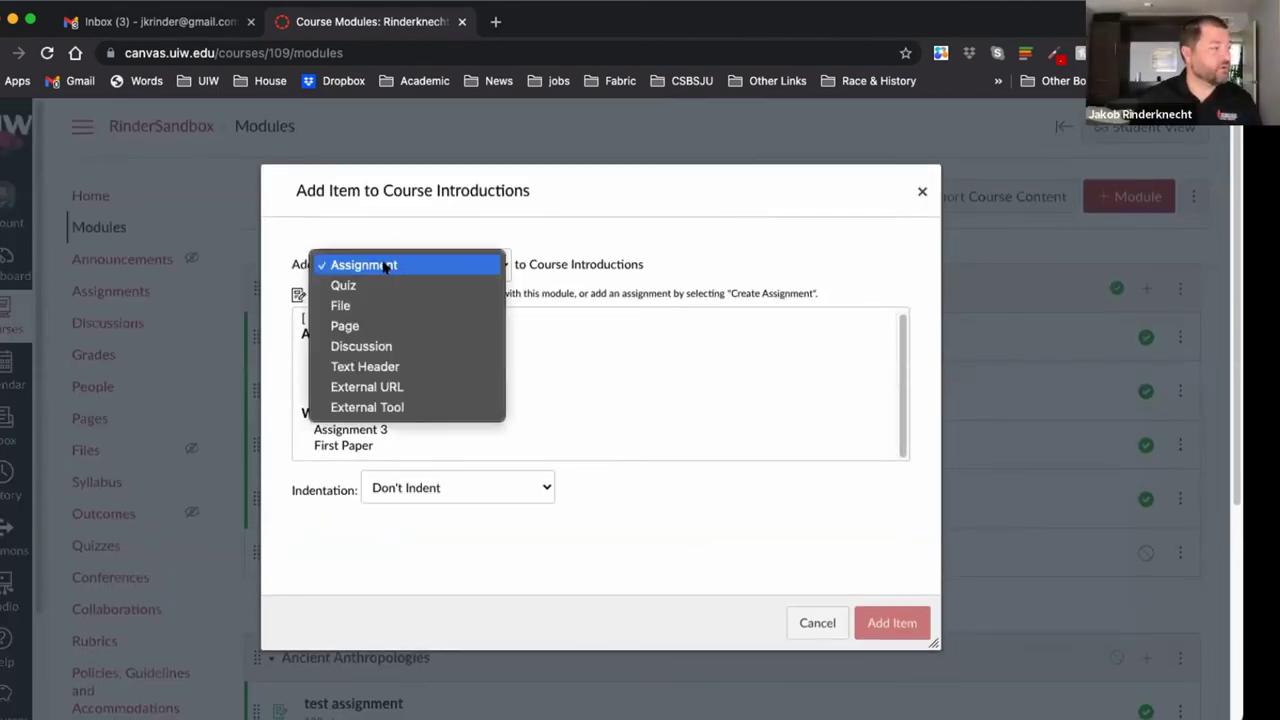
{"action": "left_click", "coordinate": [386, 304]}
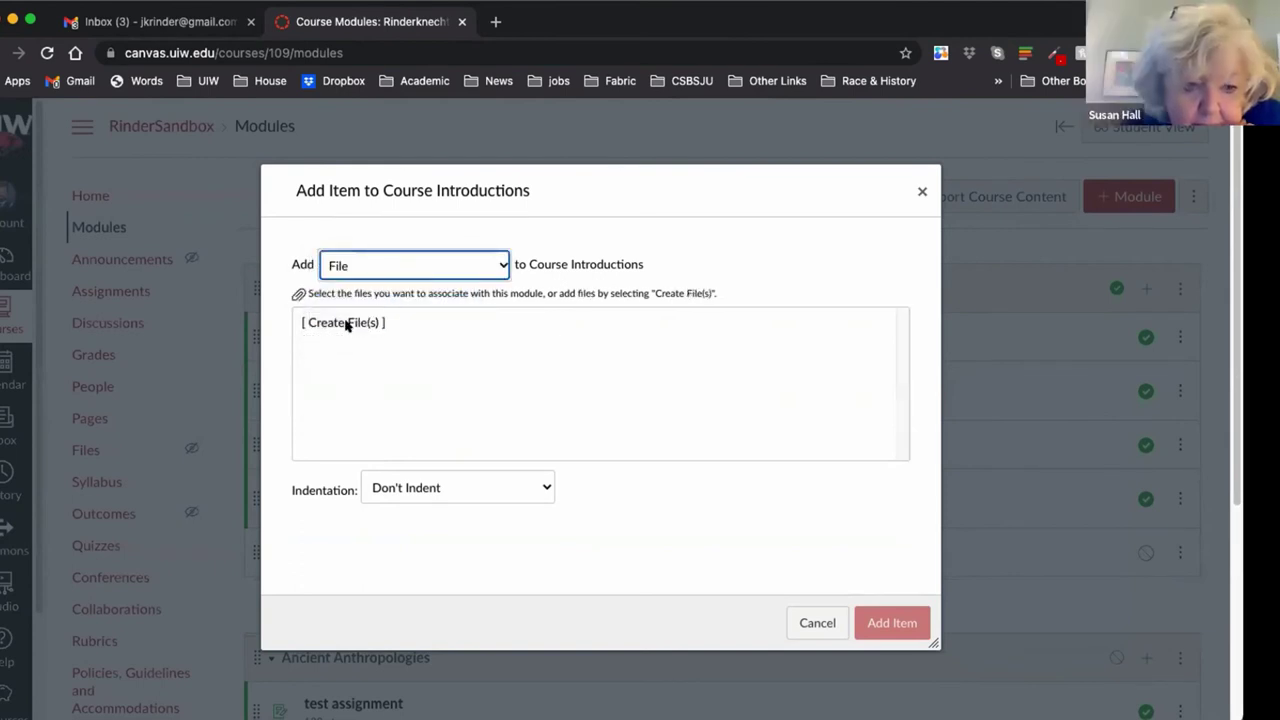
{"action": "left_click", "coordinate": [391, 259]}
{"action": "left_click", "coordinate": [389, 225]}
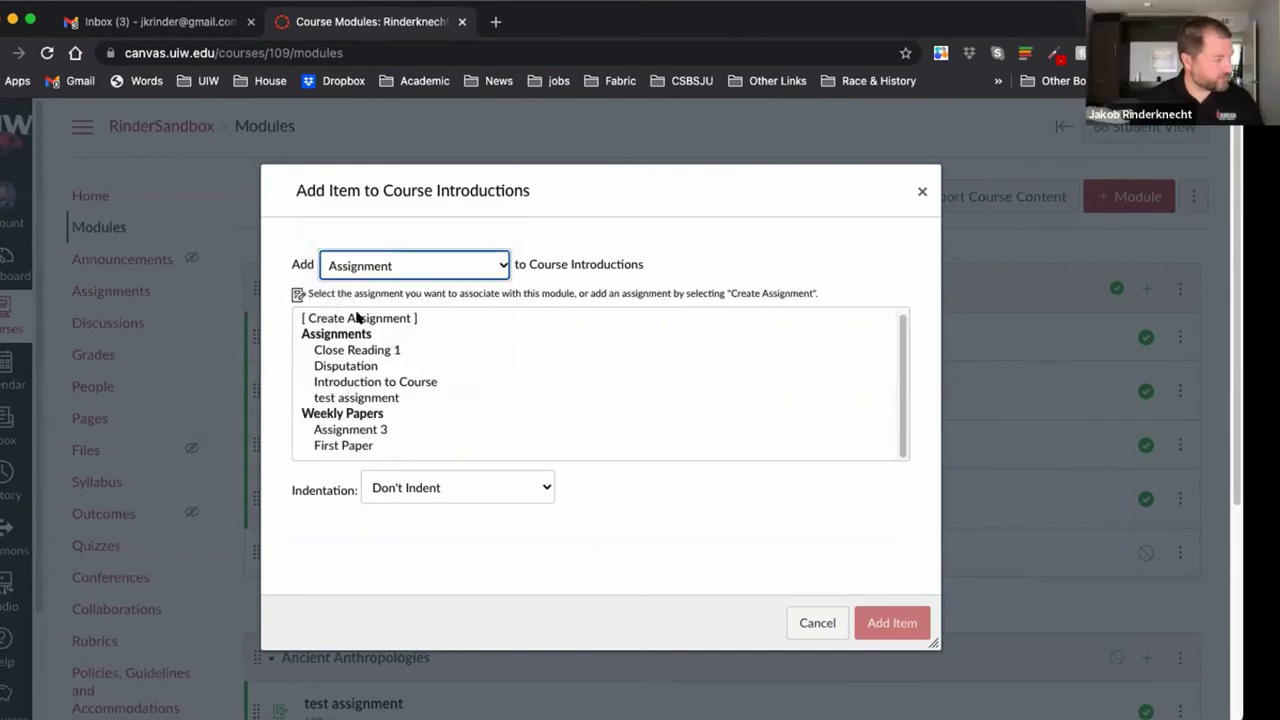
{"action": "left_click", "coordinate": [372, 384]}
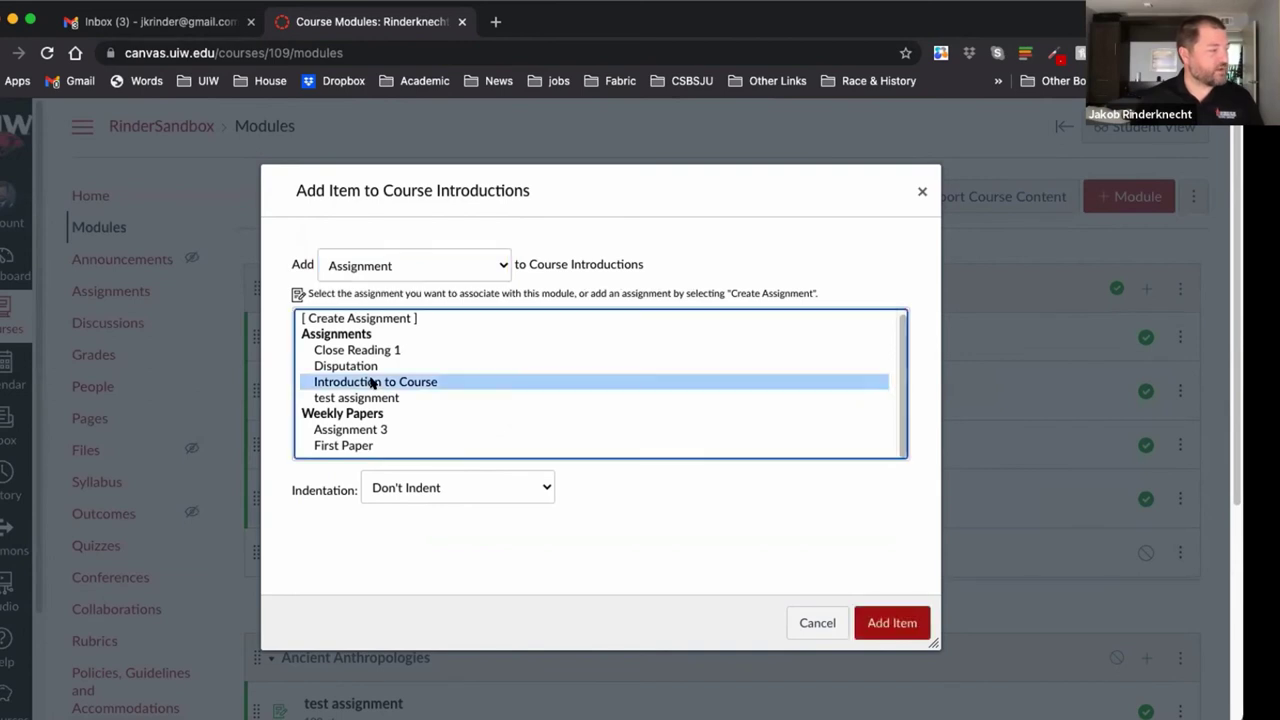
{"action": "left_click", "coordinate": [889, 621]}
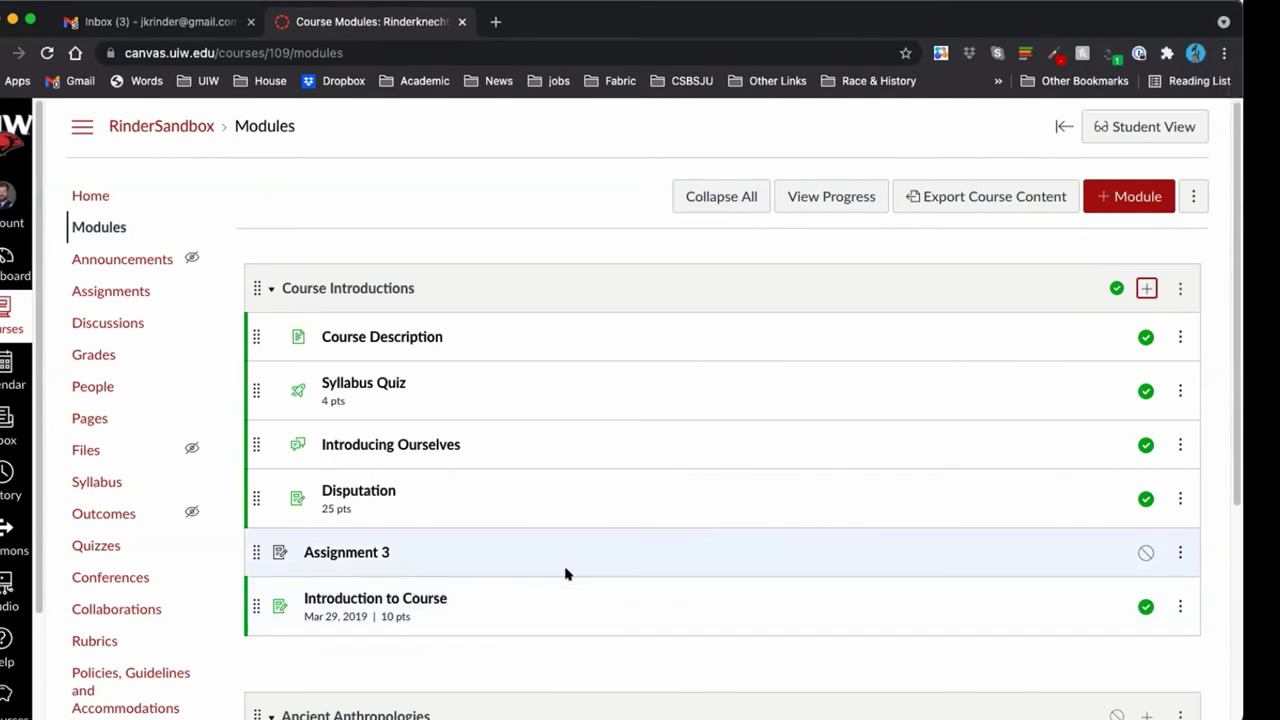
- Review the gradebook's late policies and grade posting policy settings, then cancel without changing them
{"action": "left_click", "coordinate": [105, 353]}
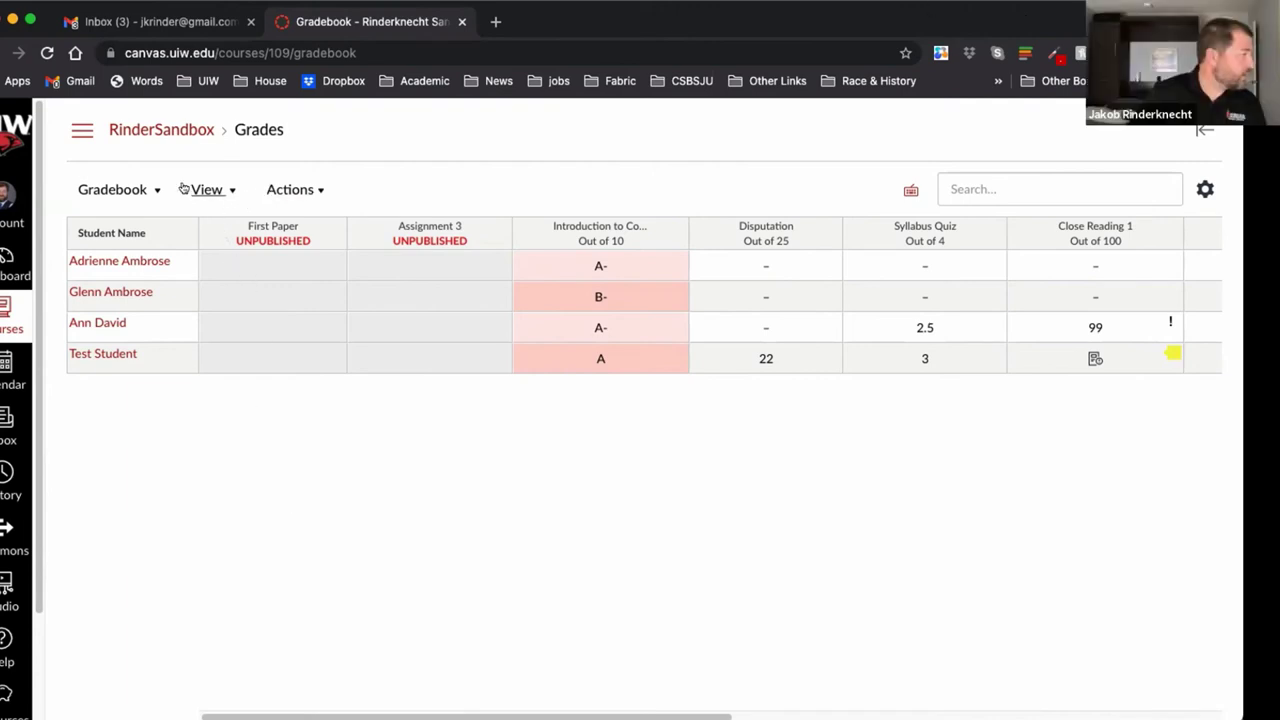
{"action": "left_click", "coordinate": [144, 188]}
{"action": "left_click", "coordinate": [274, 452]}
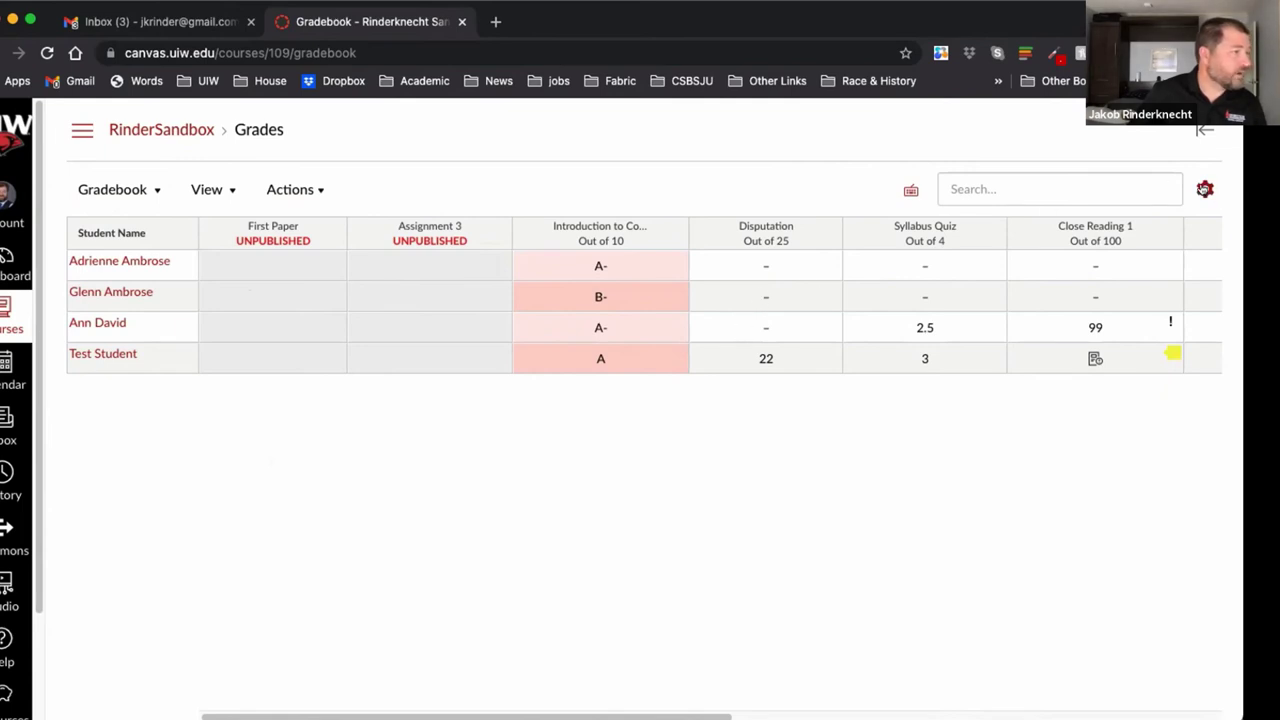
{"action": "left_click", "coordinate": [1205, 189]}
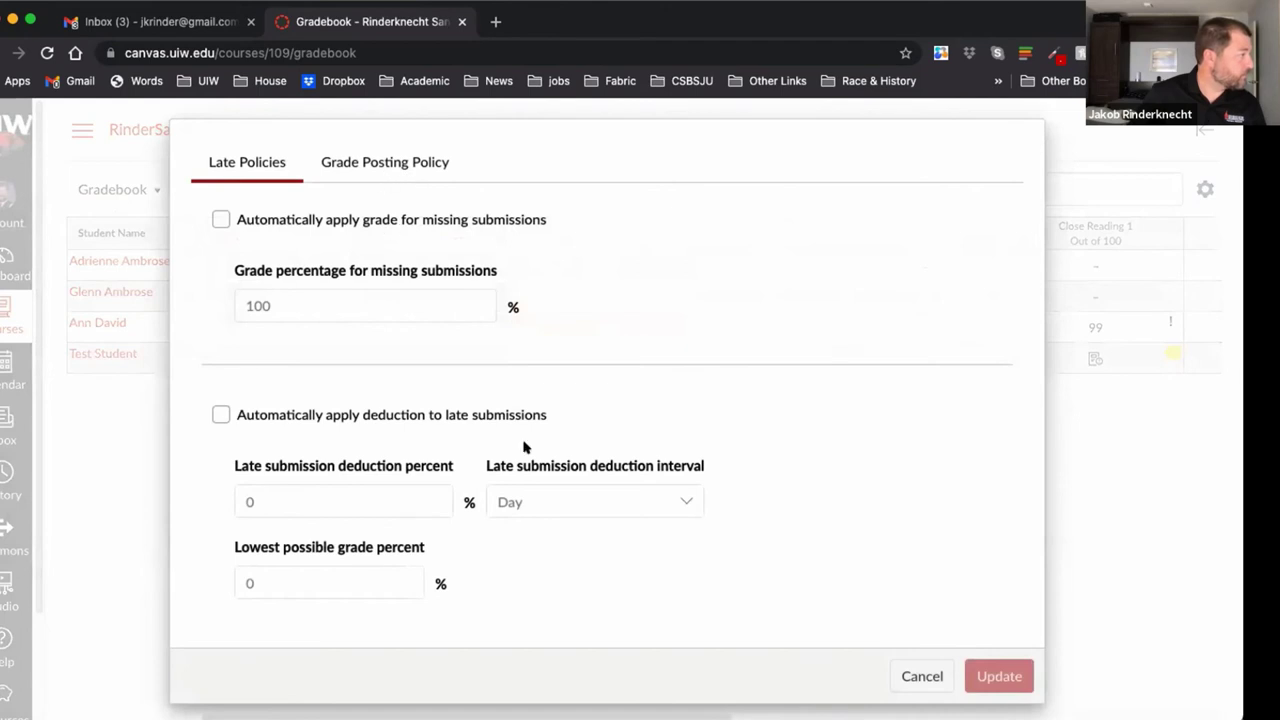
{"action": "left_click", "coordinate": [420, 162]}
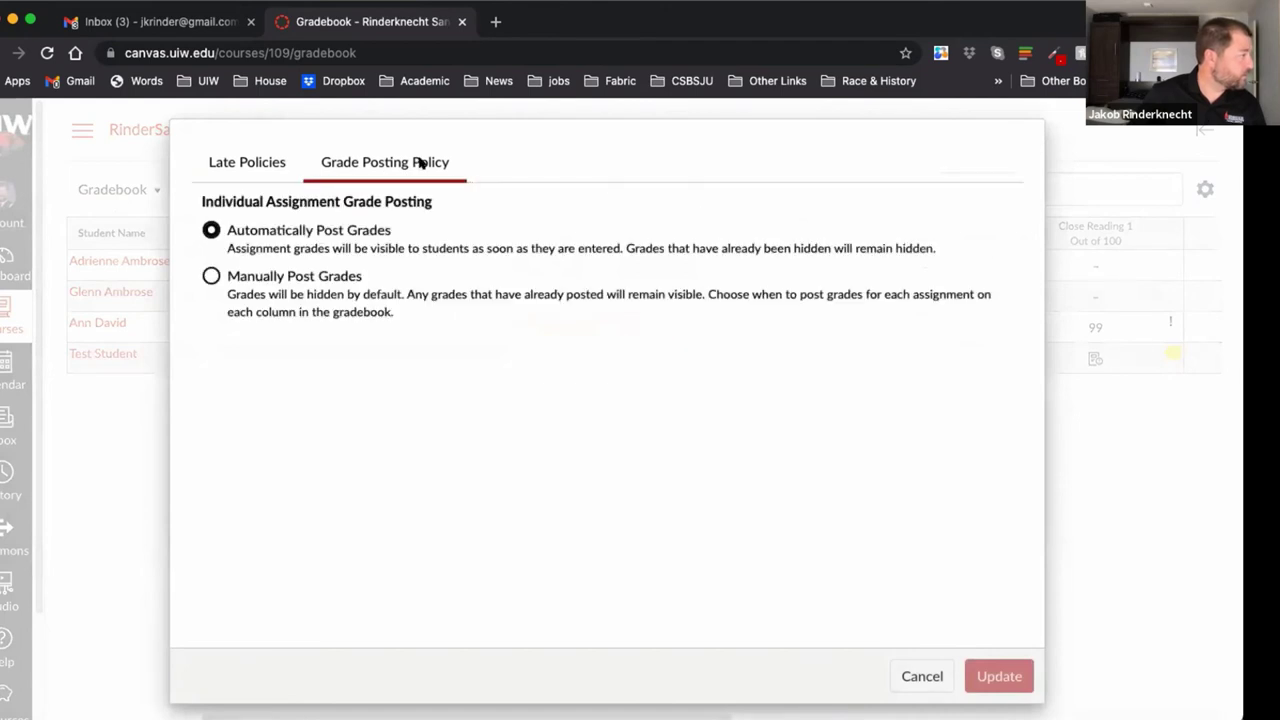
{"action": "left_click", "coordinate": [920, 675]}
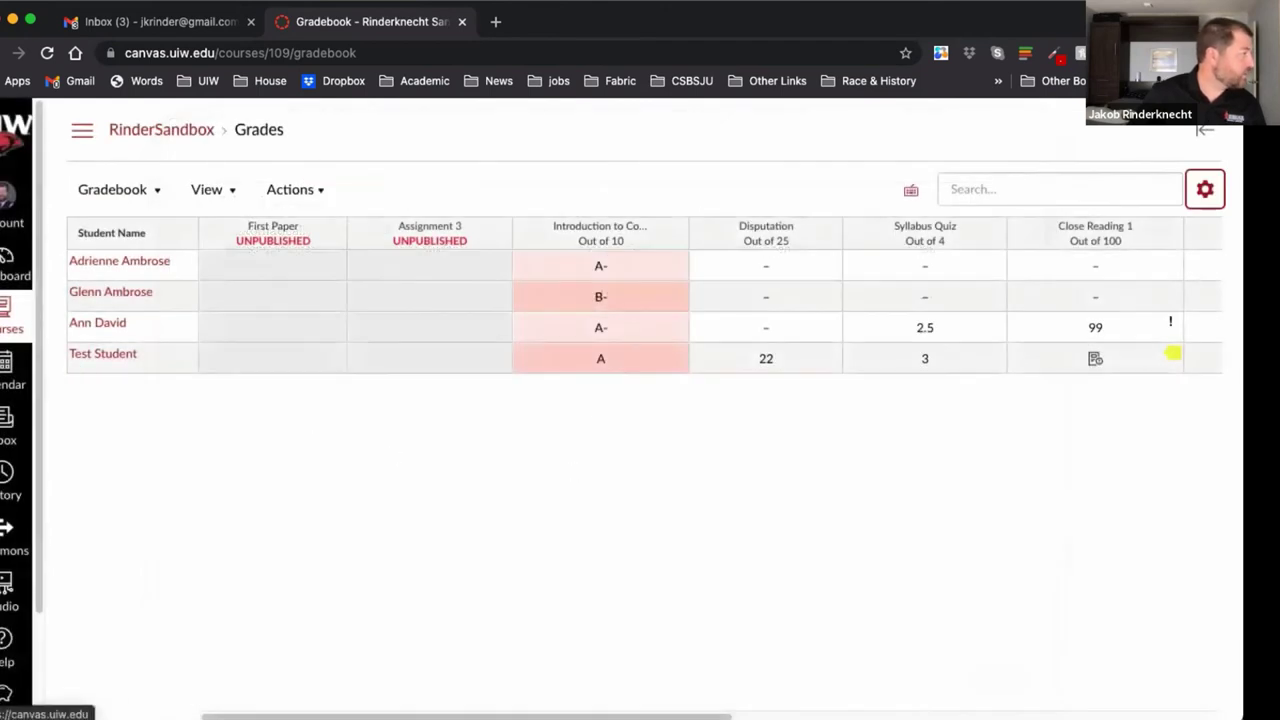
- Open the unpublished Unnamed Quiz from its gradebook column and review its details
{"action": "left_click_drag", "start_coordinate": [231, 716], "coordinate": [647, 716]}
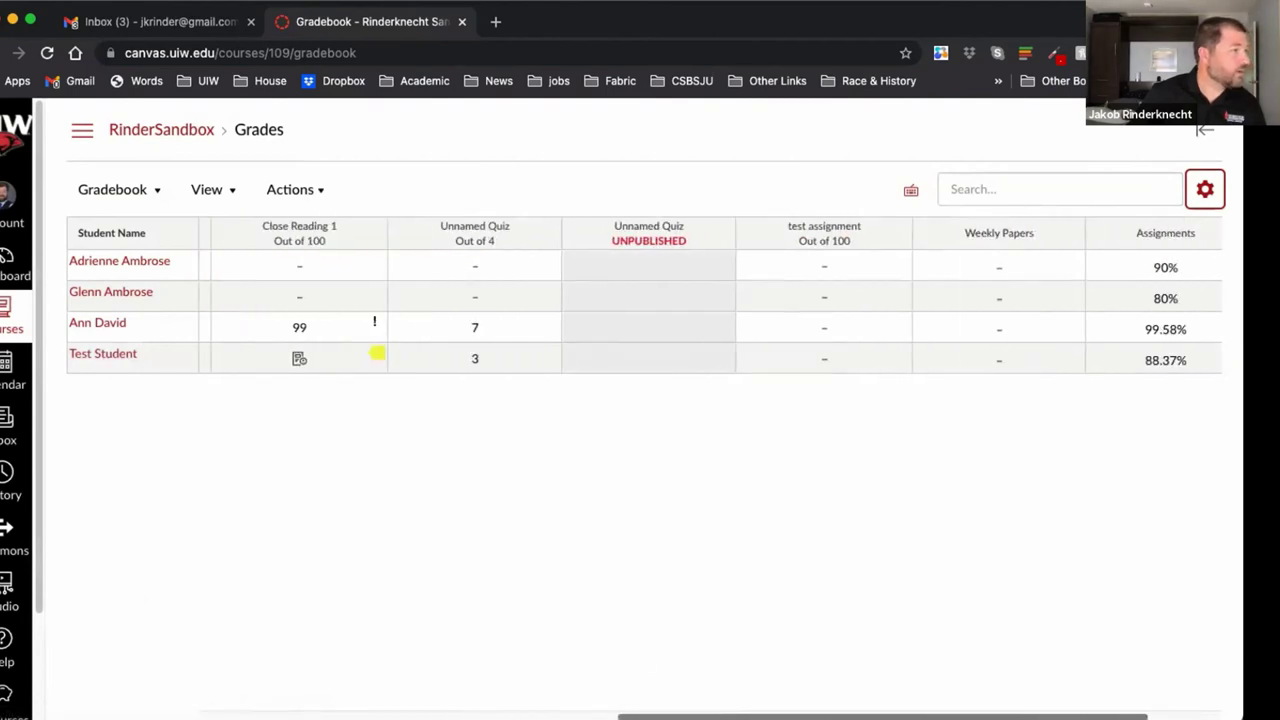
{"action": "left_click", "coordinate": [661, 227]}
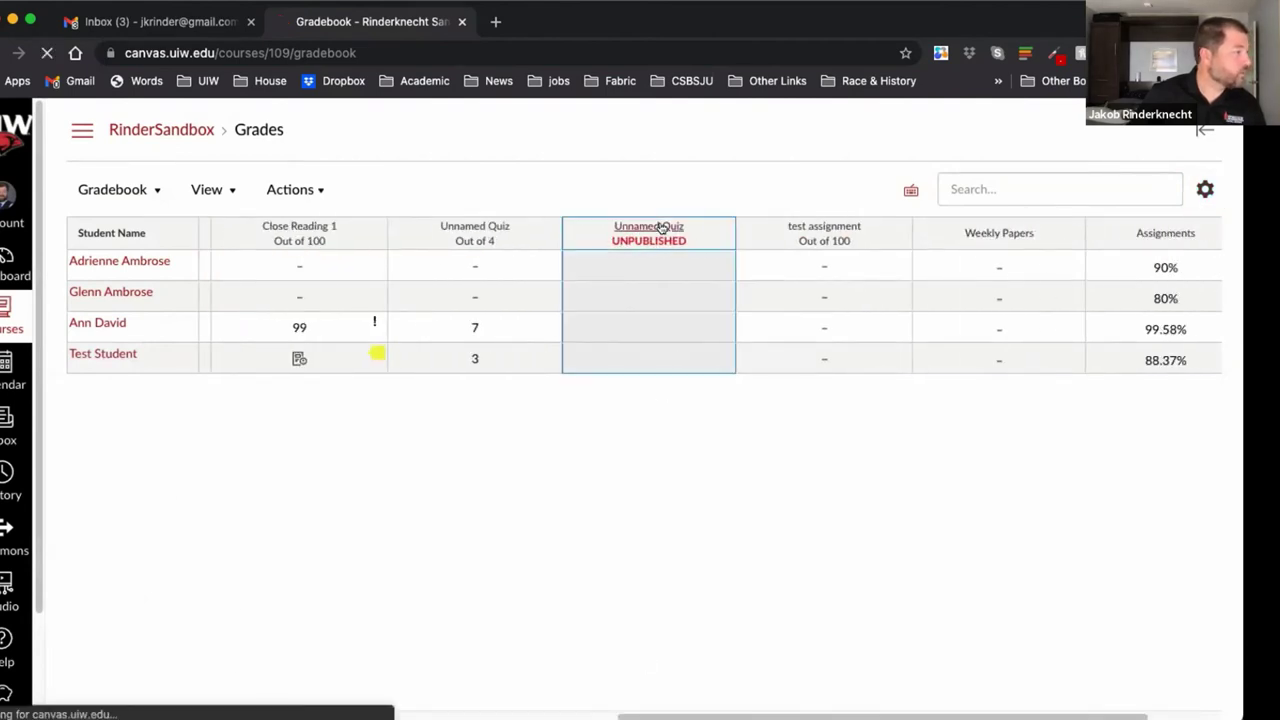
{"action": "scroll", "coordinate": [651, 543], "scroll_direction": "down", "scroll_amount": 5}
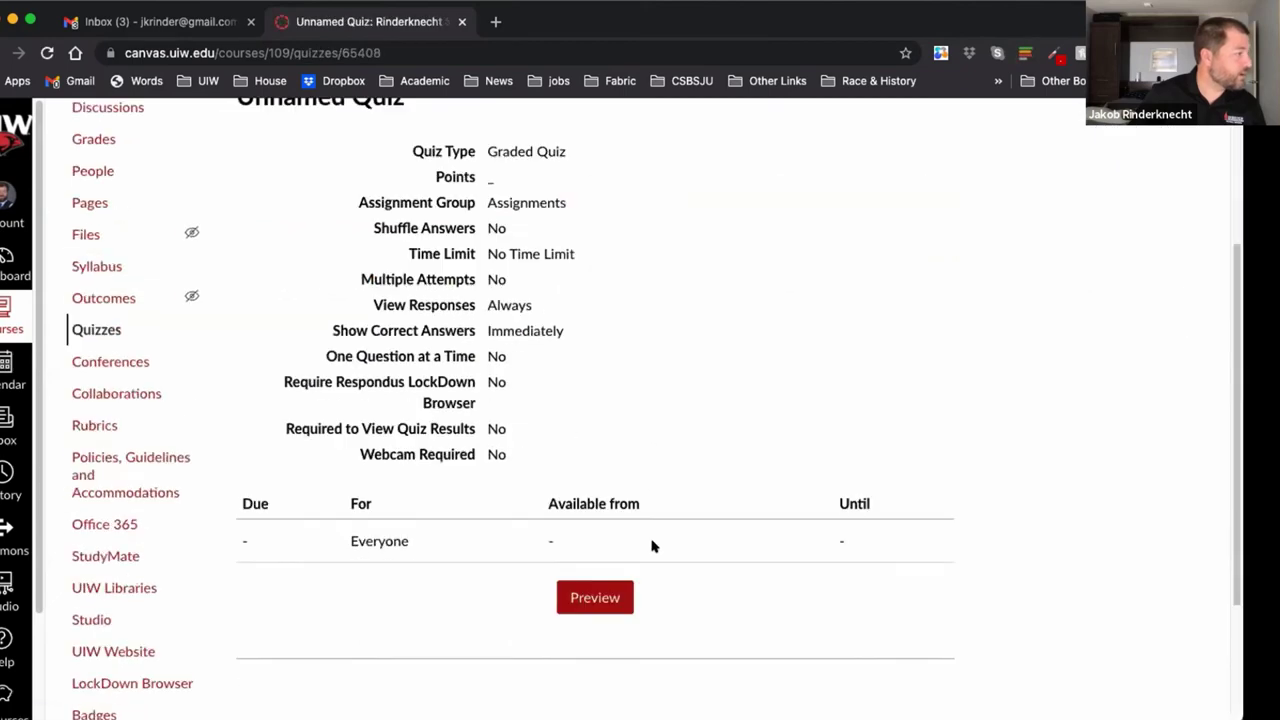
{"action": "scroll", "coordinate": [651, 543], "scroll_direction": "up", "scroll_amount": 5}
- Open the quiz for editing and check its available assignment groups, keeping it in Assignments
{"action": "left_click", "coordinate": [876, 205]}
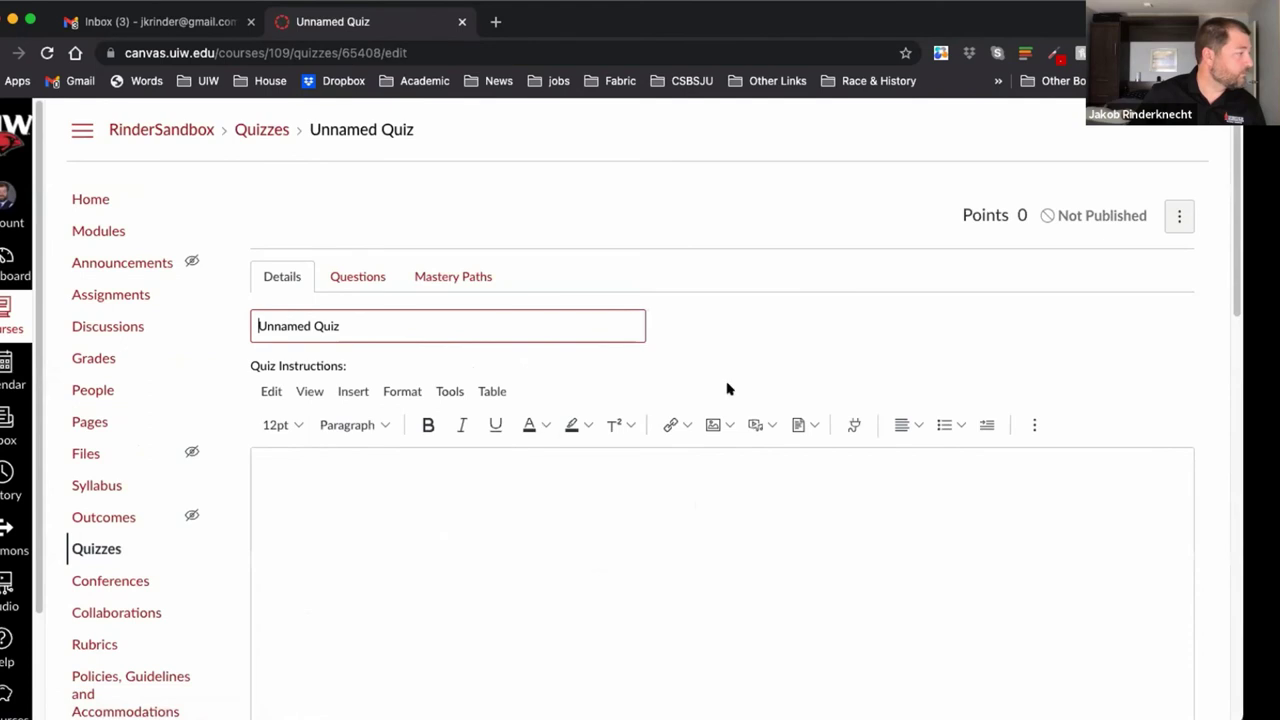
{"action": "scroll", "coordinate": [700, 468], "scroll_direction": "down", "scroll_amount": 3}
{"action": "scroll", "coordinate": [700, 468], "scroll_direction": "down", "scroll_amount": 2}
{"action": "left_click", "coordinate": [532, 318]}
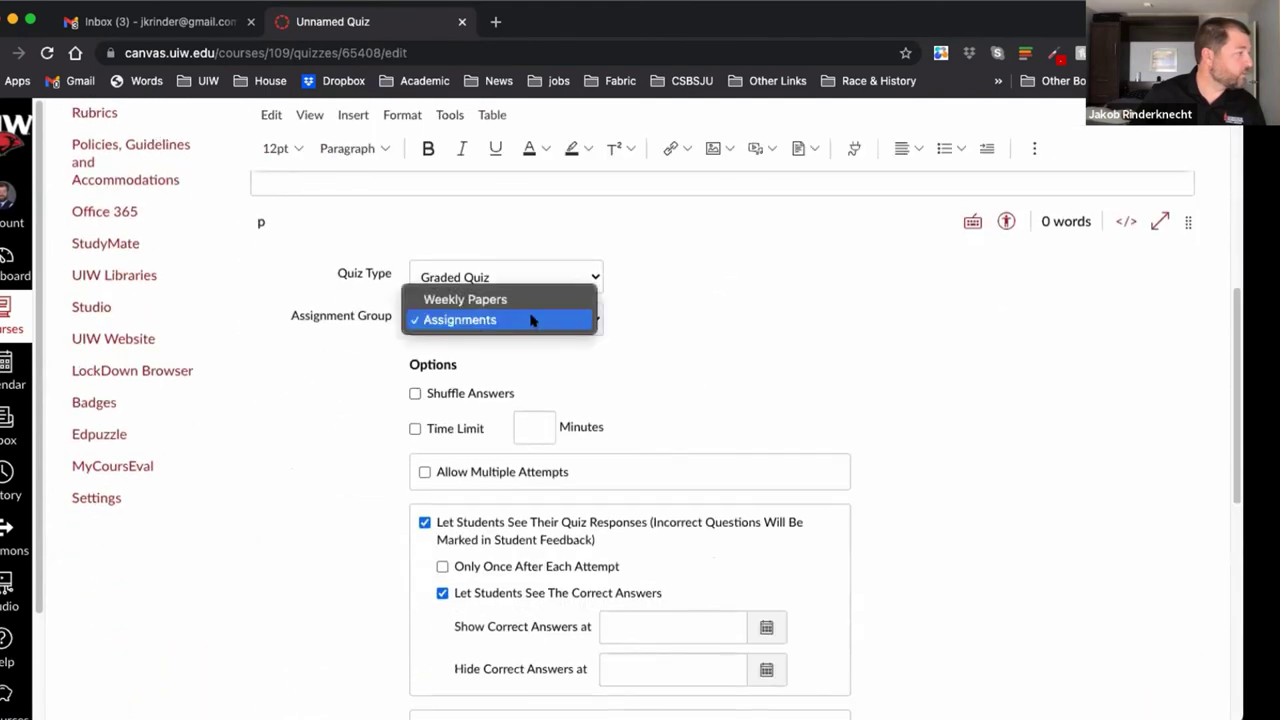
{"action": "left_click", "coordinate": [686, 337]}
{"action": "left_click", "coordinate": [529, 318]}
{"action": "left_click", "coordinate": [529, 320]}
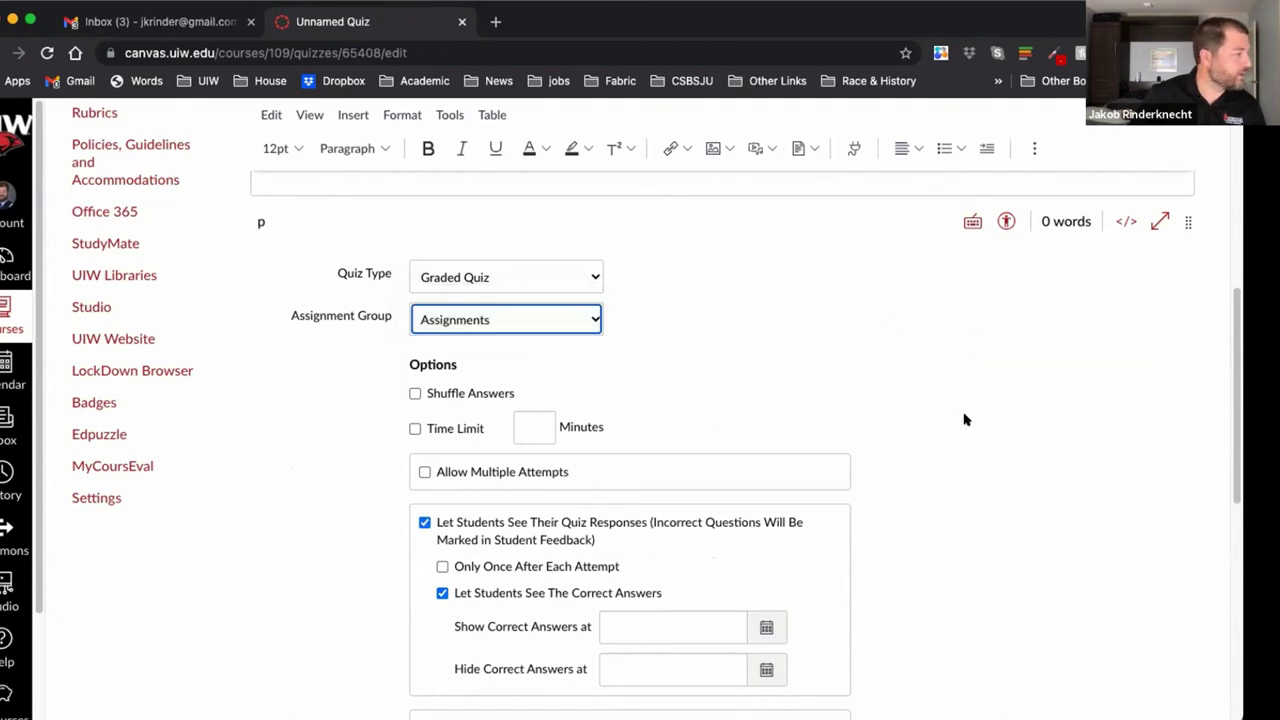
{"action": "scroll", "coordinate": [129, 351], "scroll_direction": "up", "scroll_amount": 5}
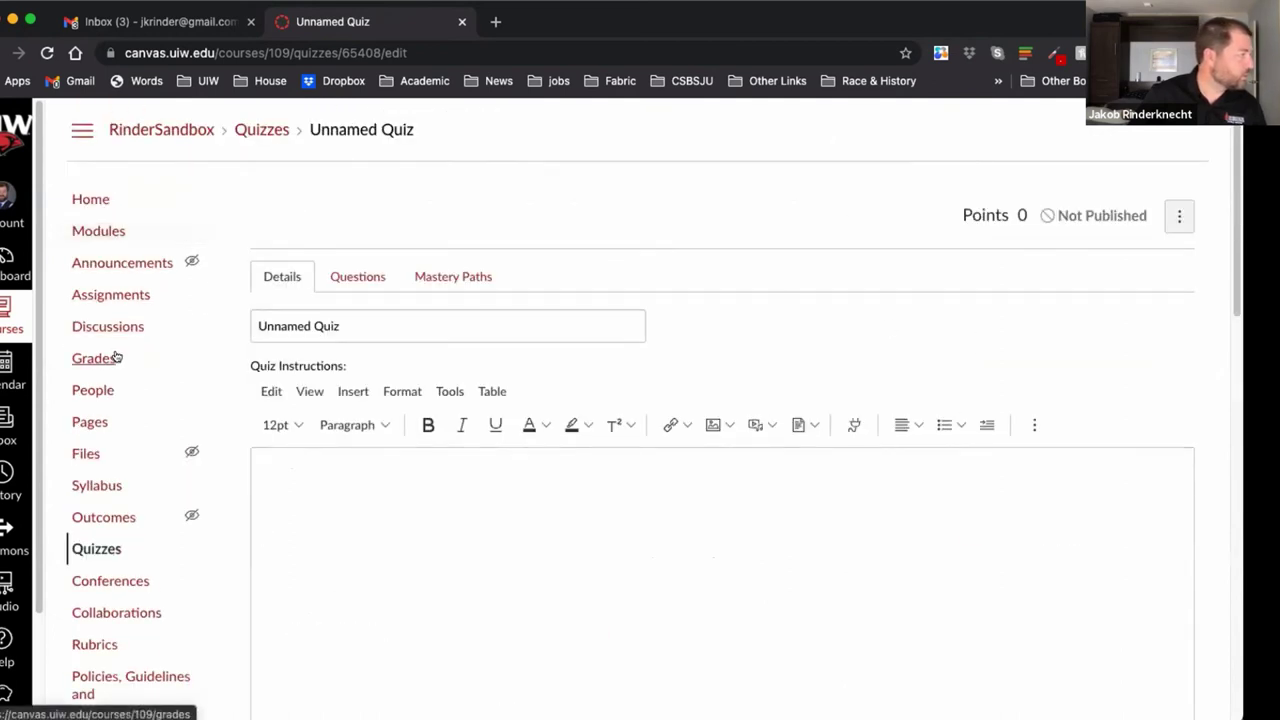
- Return to the course gradebook and check its alternative gradebook views and its display options
{"action": "left_click", "coordinate": [115, 357]}
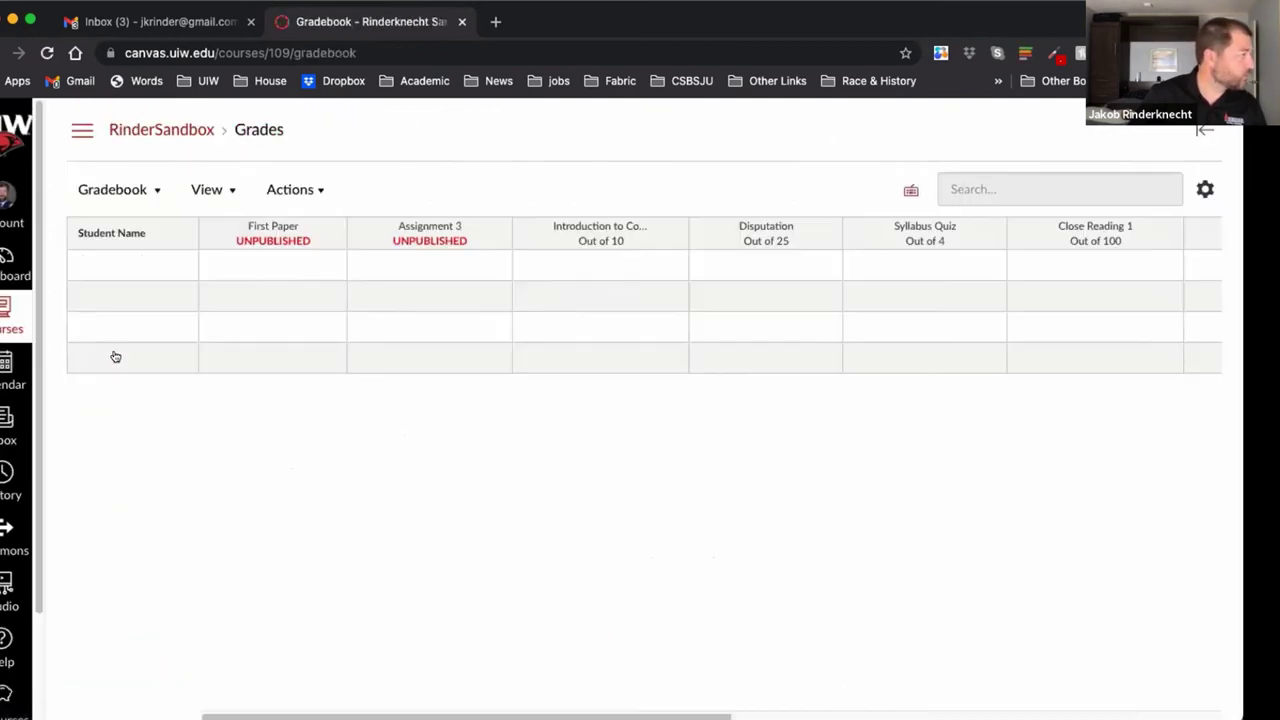
{"action": "left_click", "coordinate": [141, 184]}
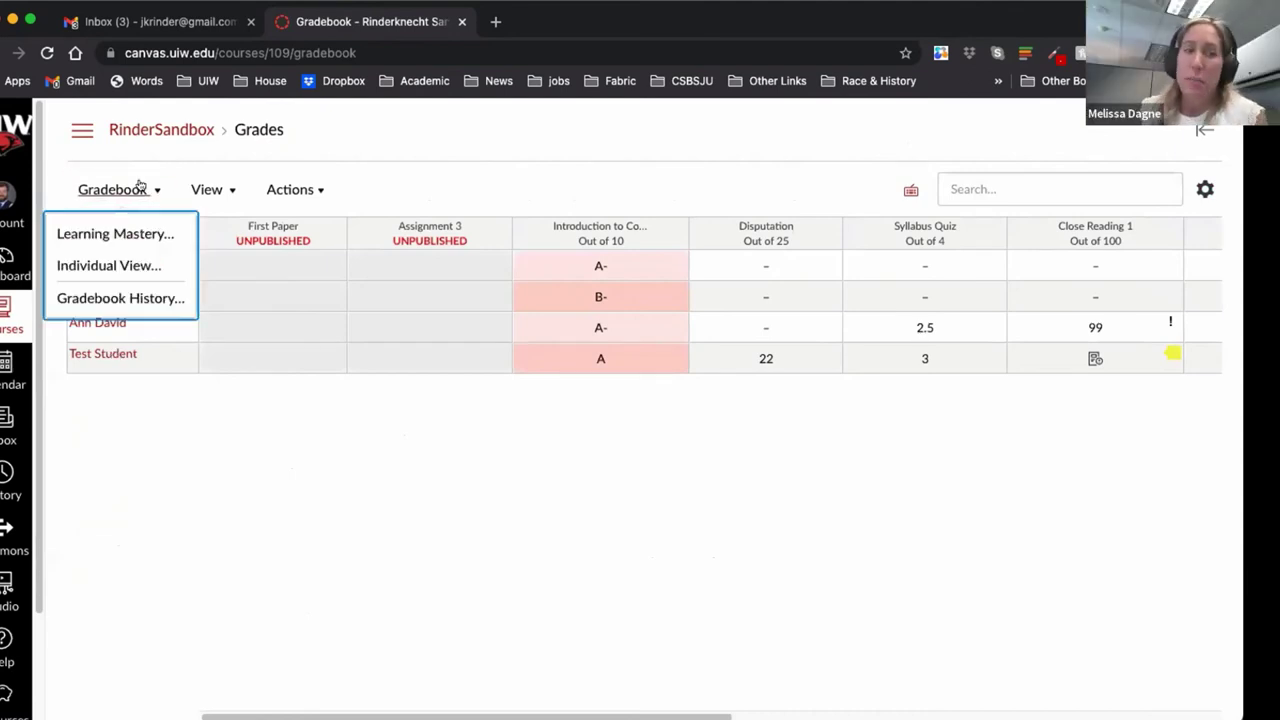
{"action": "left_click", "coordinate": [200, 185]}
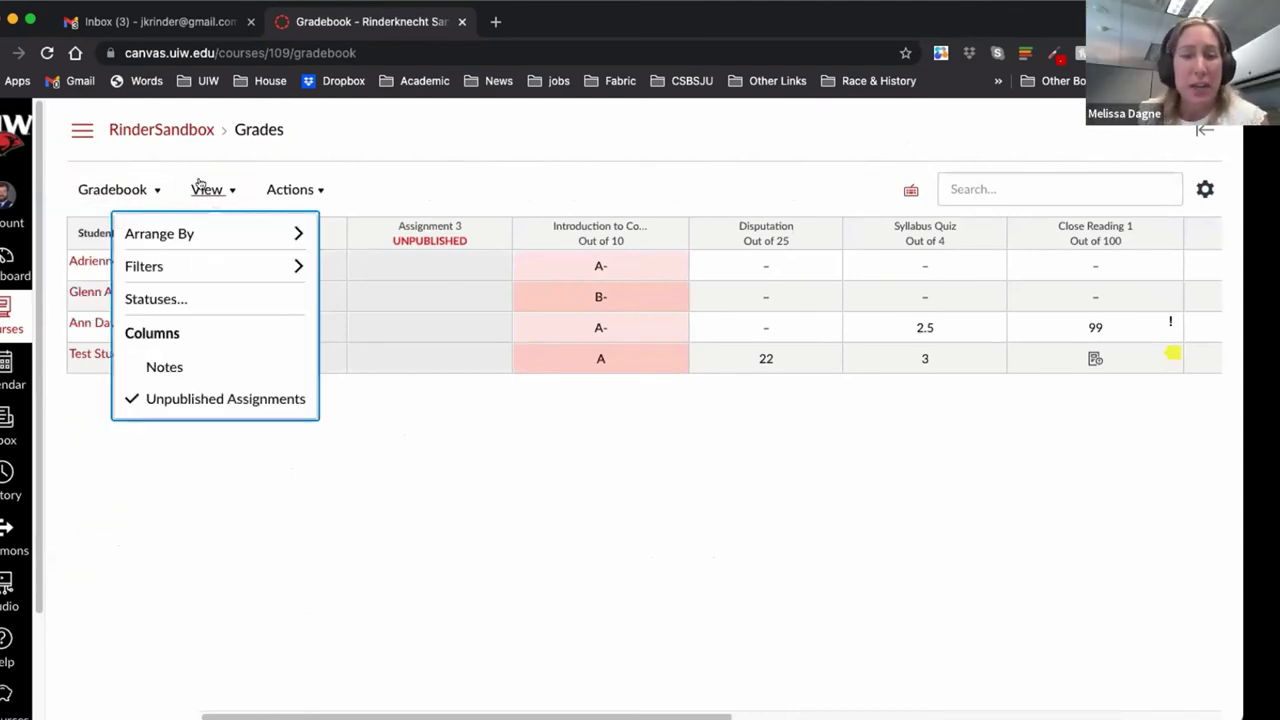
{"action": "left_click", "coordinate": [104, 480]}
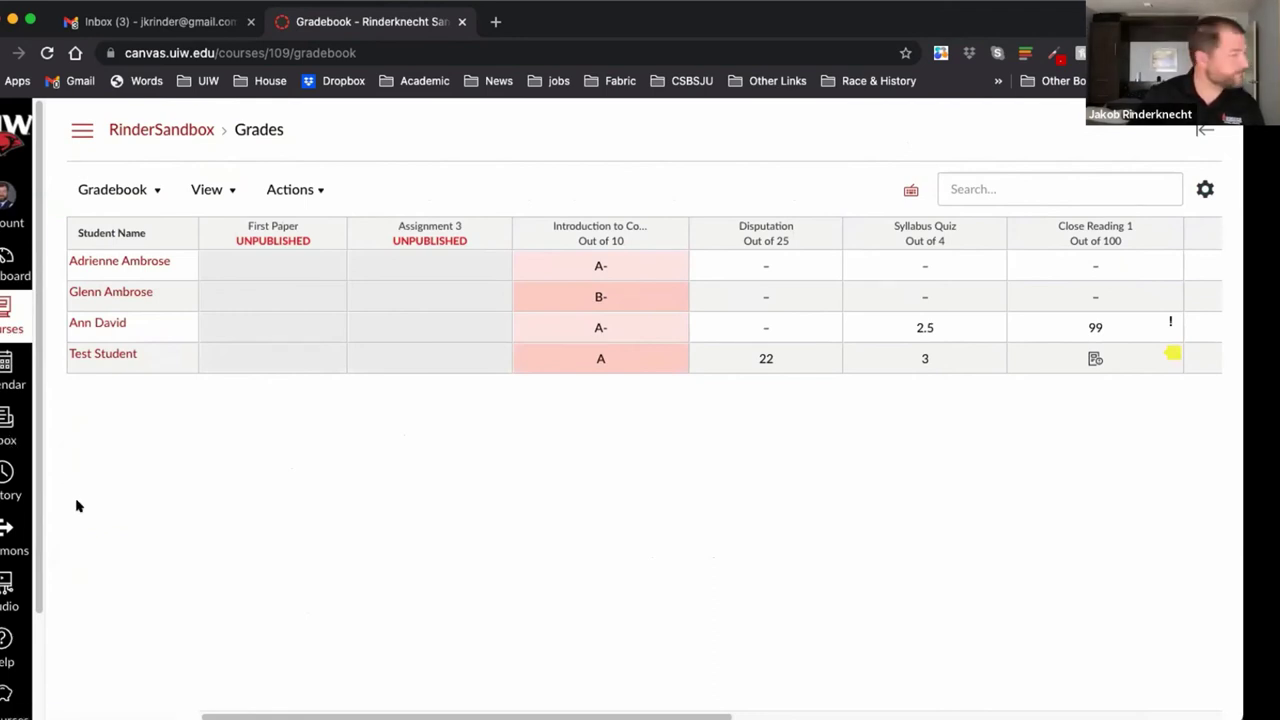
- Add a new assignment group named "Quizzes" to the course's assignments list
{"action": "left_click", "coordinate": [145, 129]}
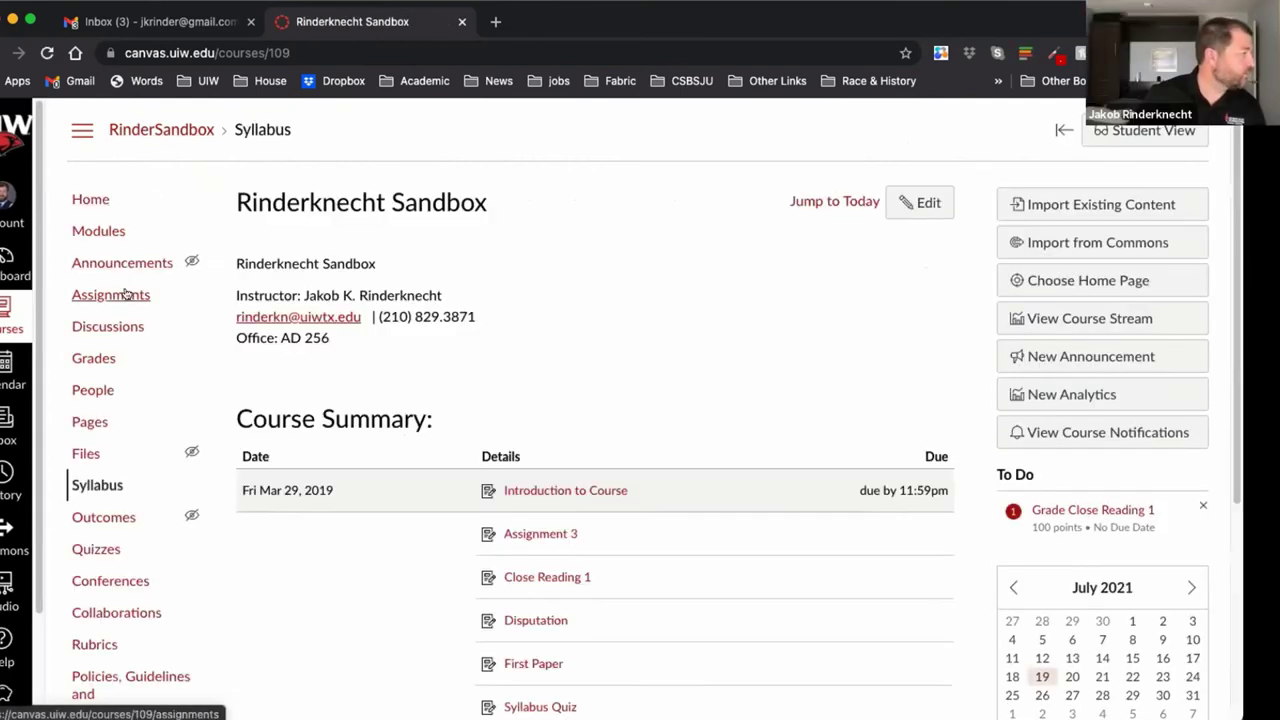
{"action": "left_click", "coordinate": [125, 293]}
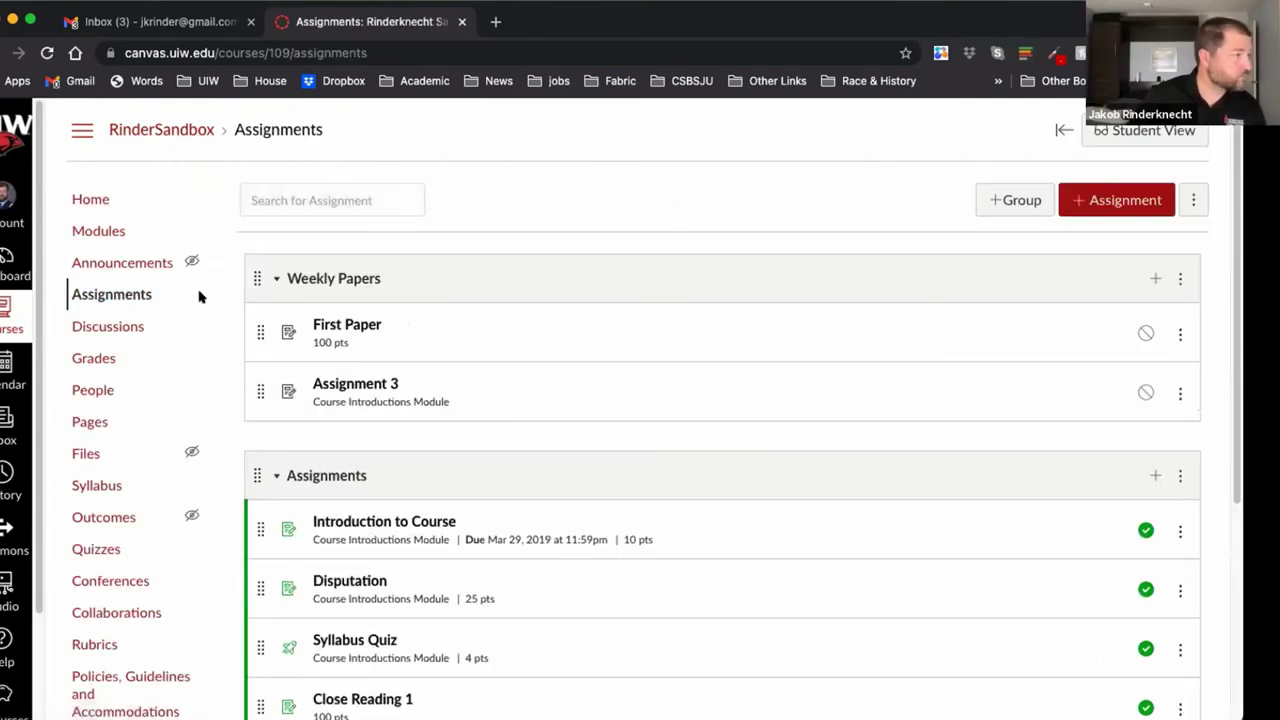
{"action": "left_click", "coordinate": [1019, 203]}
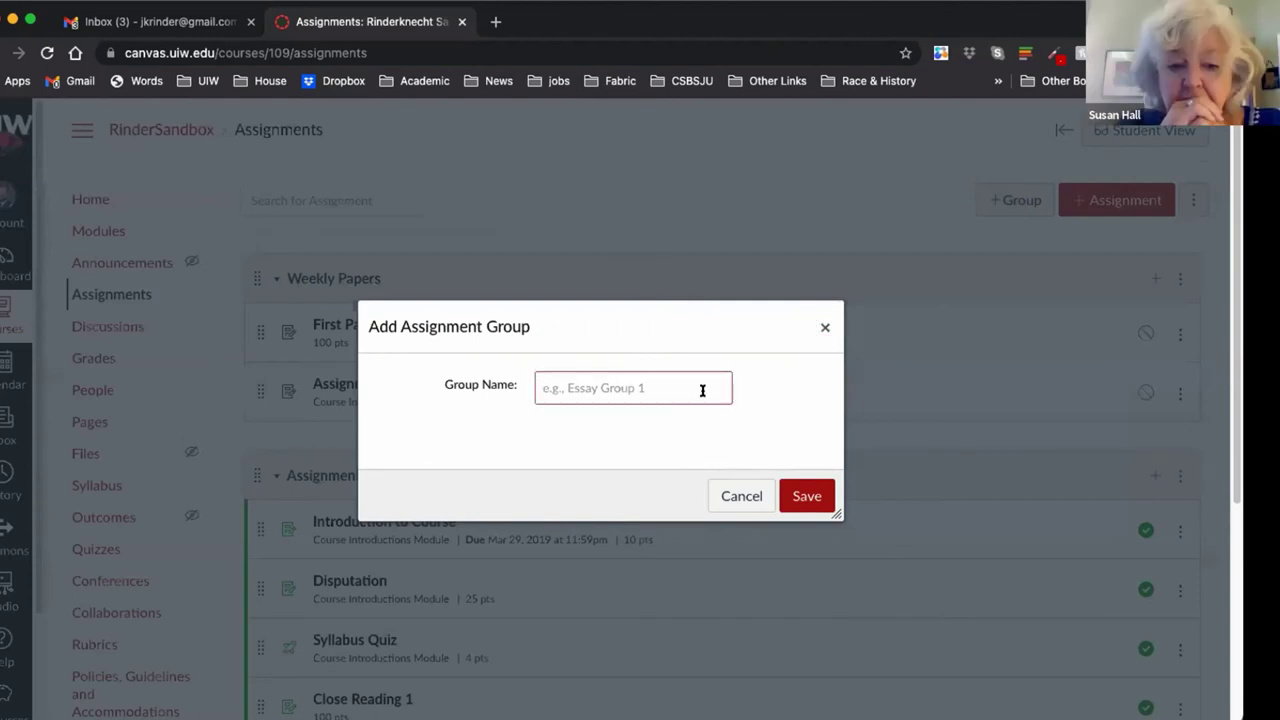
{"action": "type", "text": "Quizzes"}
{"action": "left_click", "coordinate": [807, 497]}
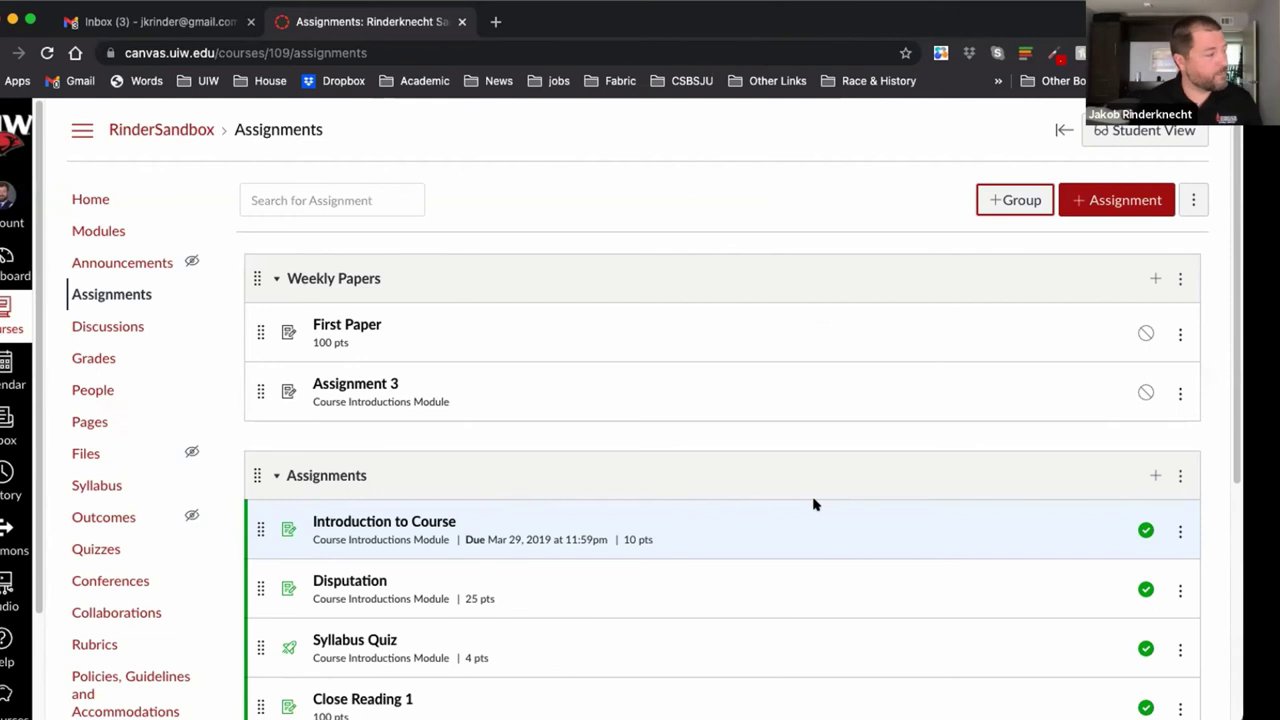
- Check the new Quizzes group and its available options, and look over the course's assignments list
{"action": "scroll", "coordinate": [810, 520], "scroll_direction": "down", "scroll_amount": 5}
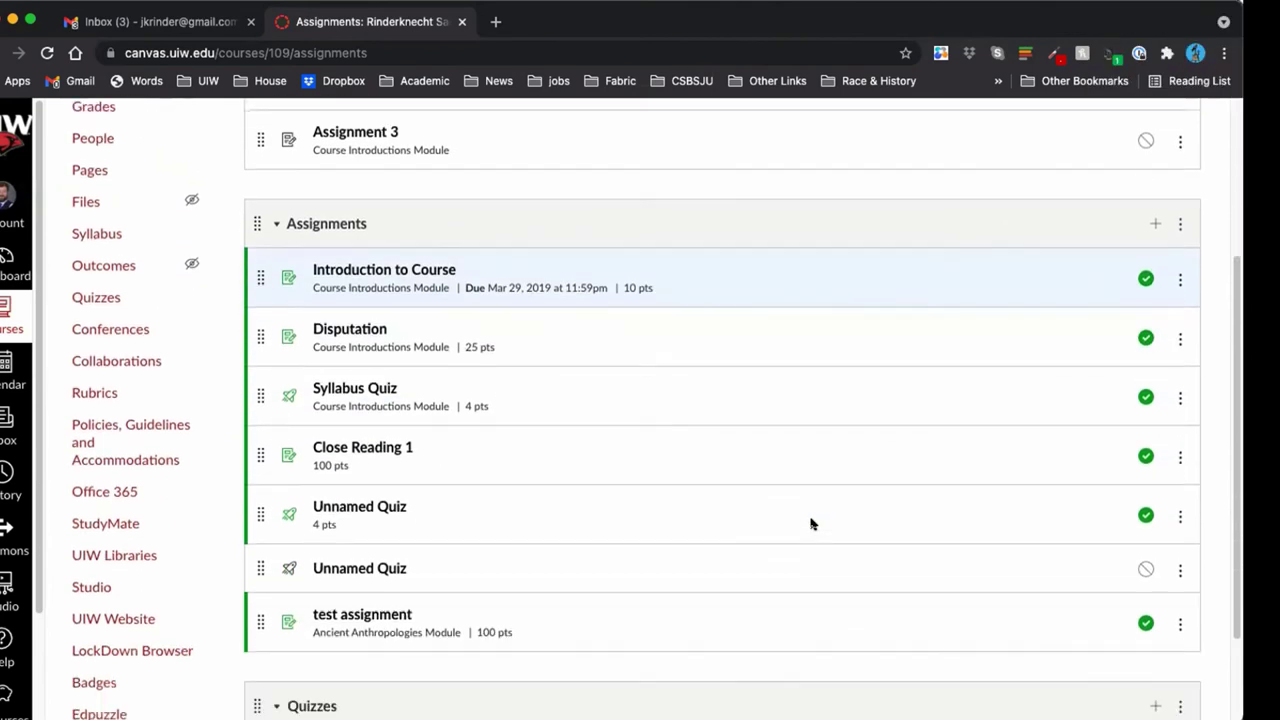
{"action": "scroll", "coordinate": [810, 522], "scroll_direction": "down", "scroll_amount": 3}
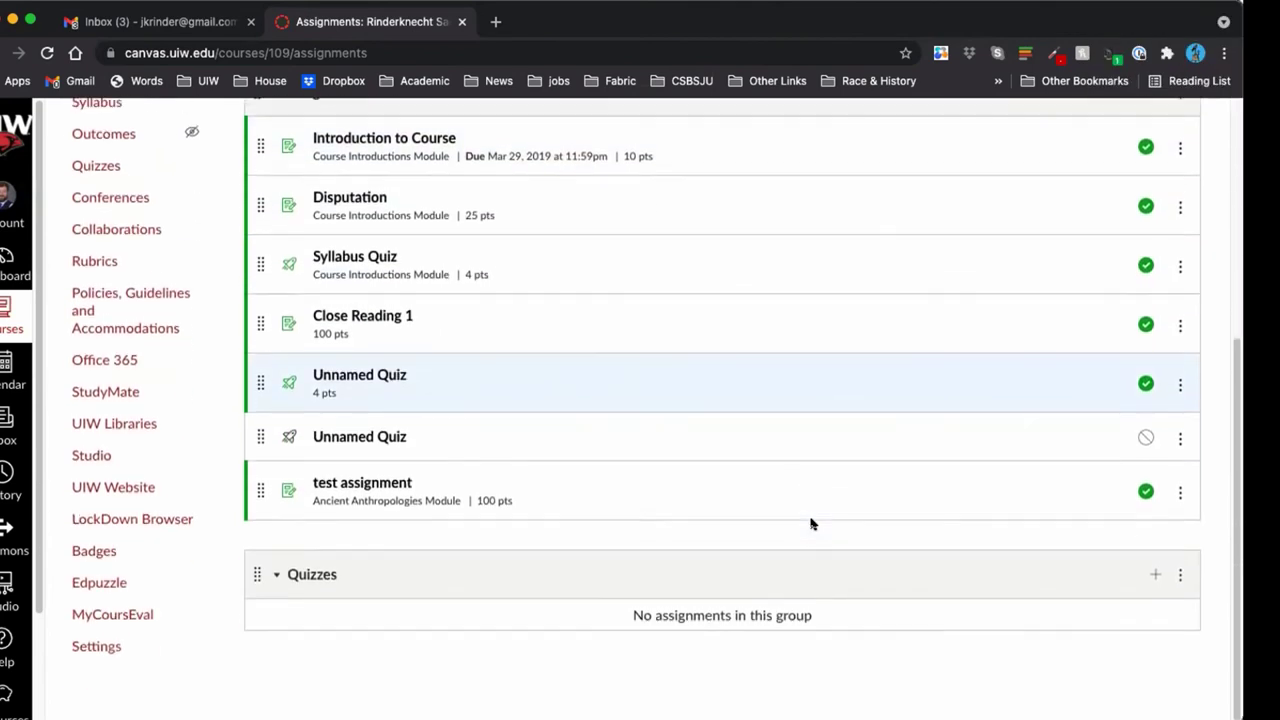
{"action": "left_click", "coordinate": [1178, 578]}
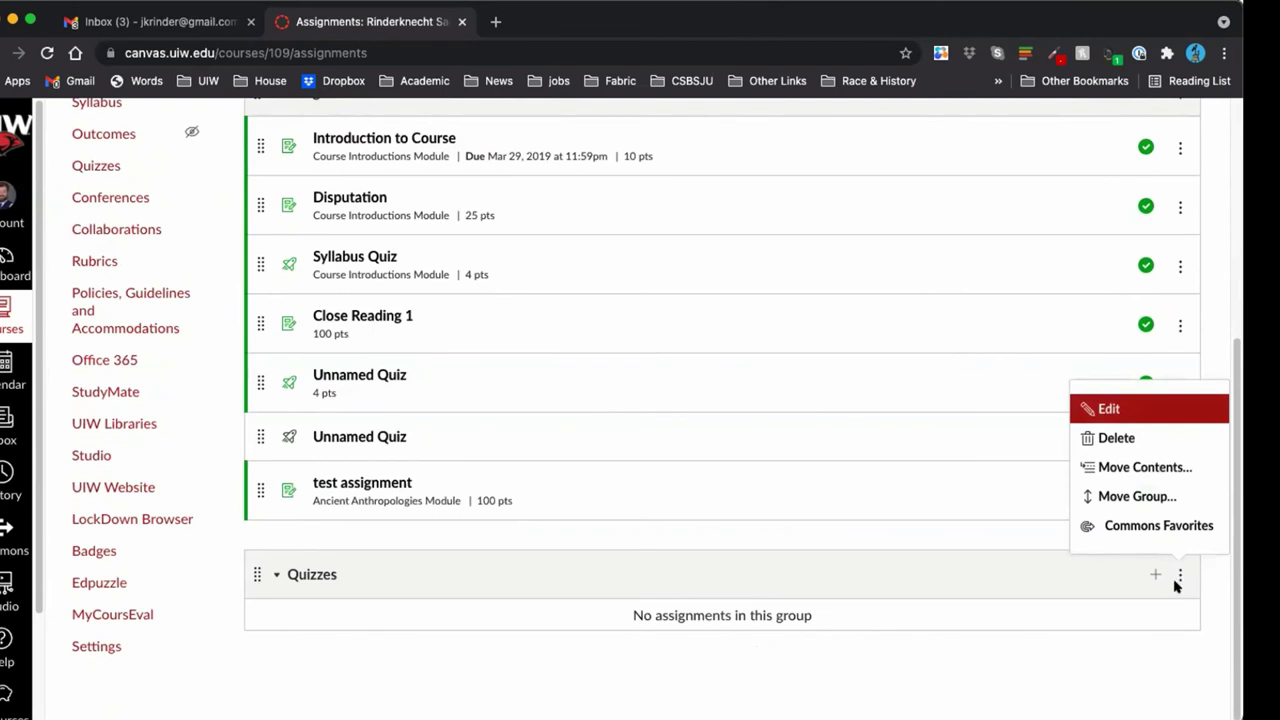
{"action": "left_click", "coordinate": [1190, 663]}
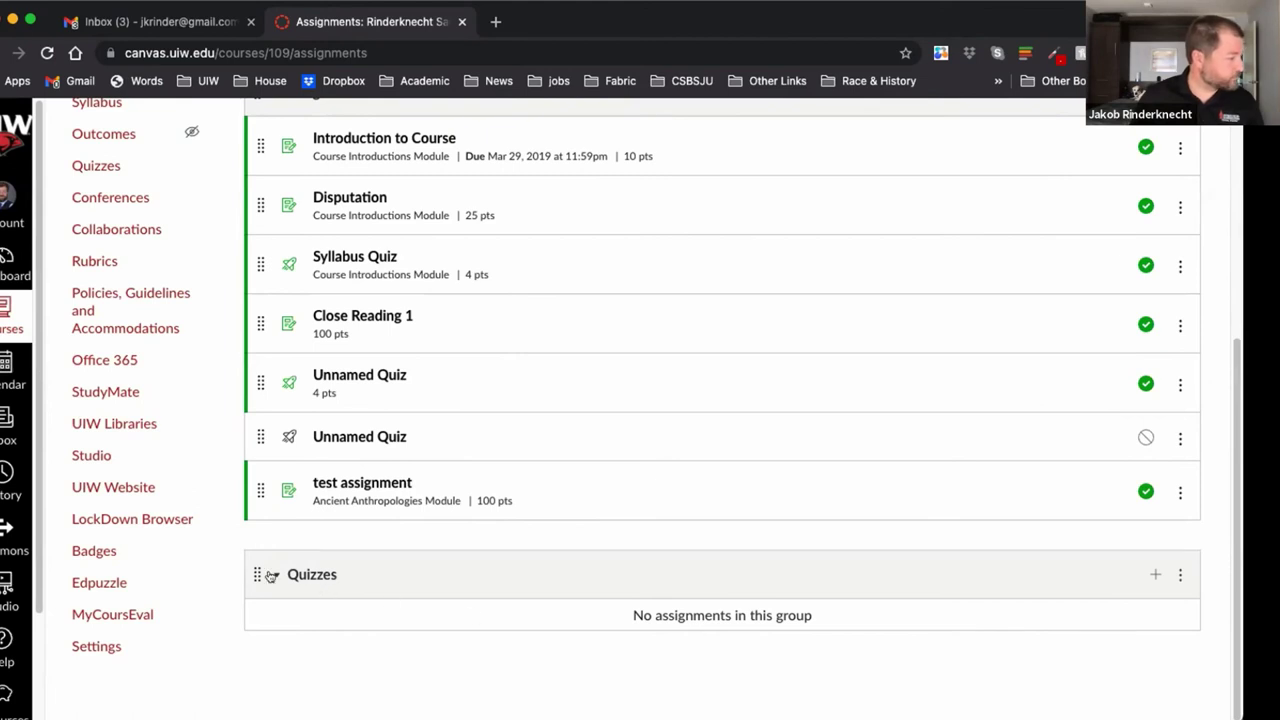
{"action": "scroll", "coordinate": [540, 663], "scroll_direction": "up", "scroll_amount": 1}
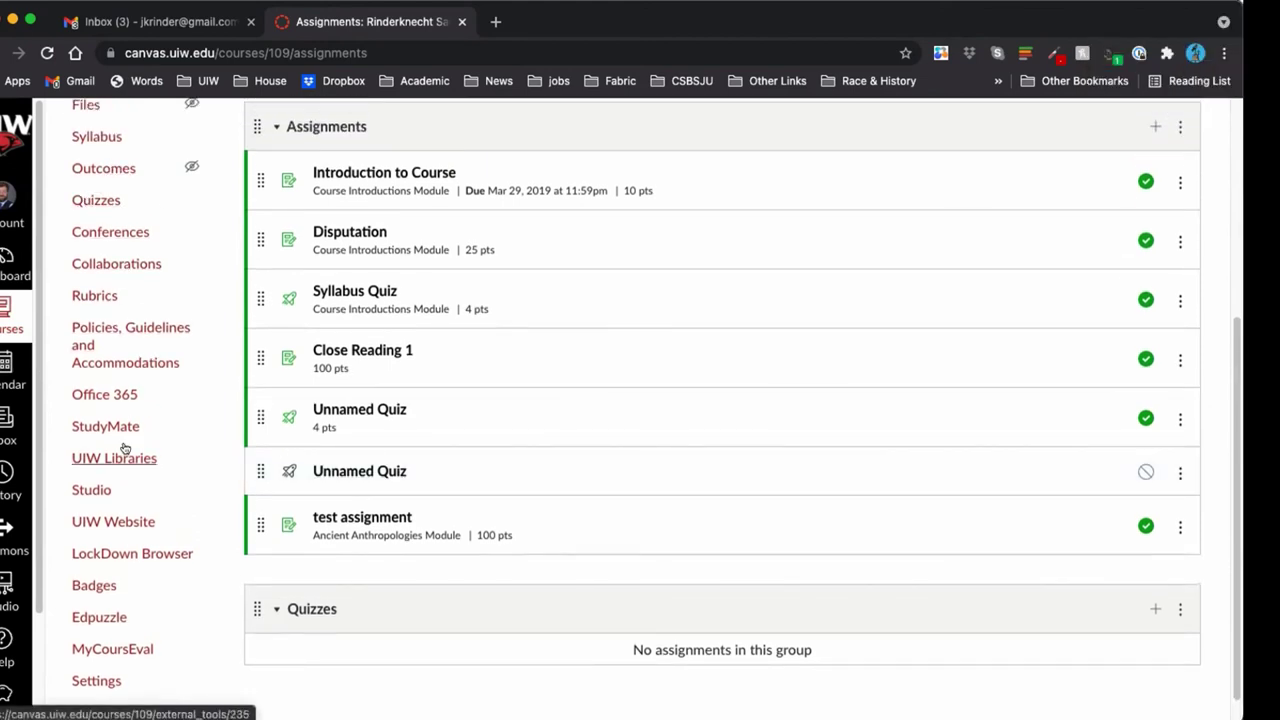
{"action": "scroll", "coordinate": [125, 447], "scroll_direction": "up", "scroll_amount": 3}
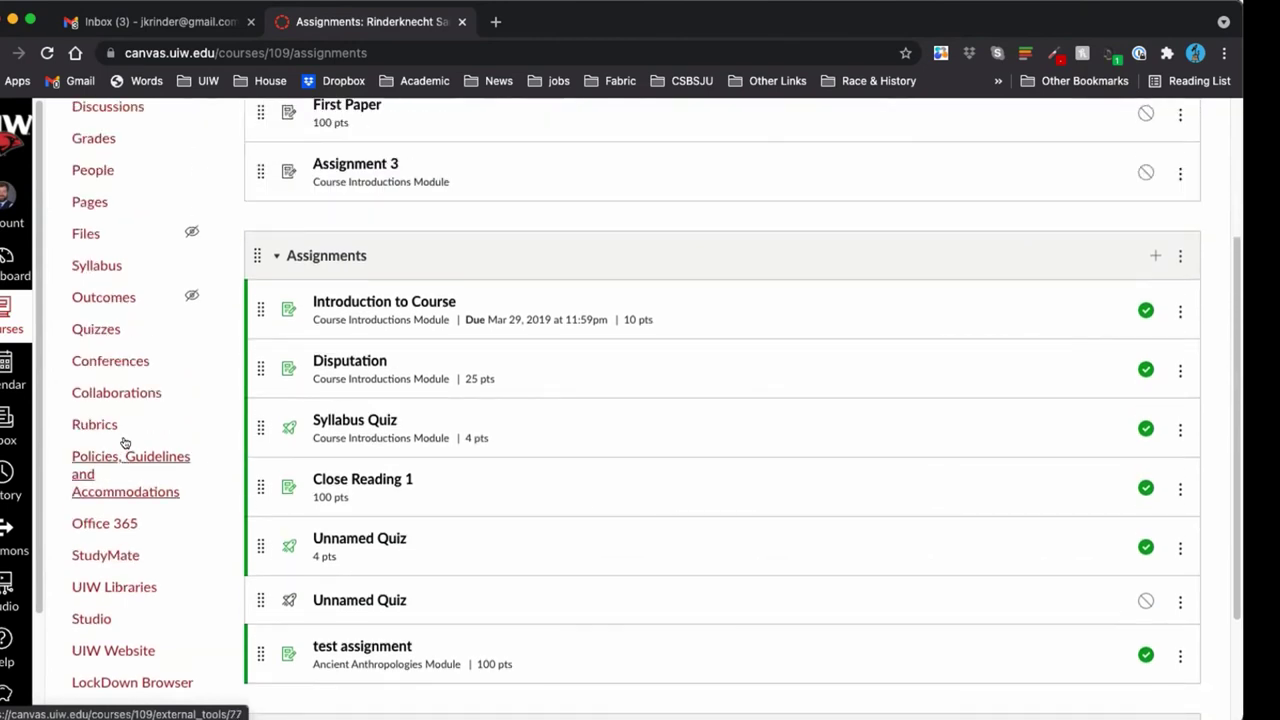
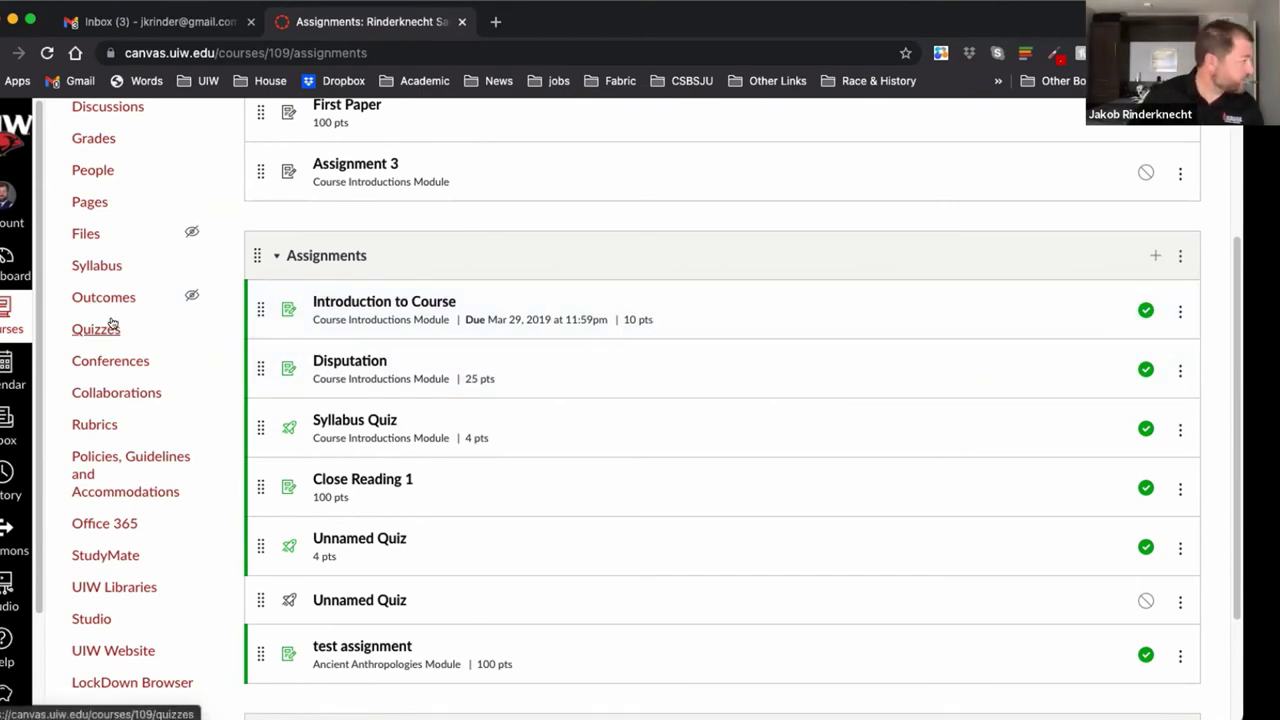
- Return to the RinderSandbox course's gradebook and look over its assignment columns
{"action": "scroll", "coordinate": [108, 330], "scroll_direction": "up", "scroll_amount": 5}
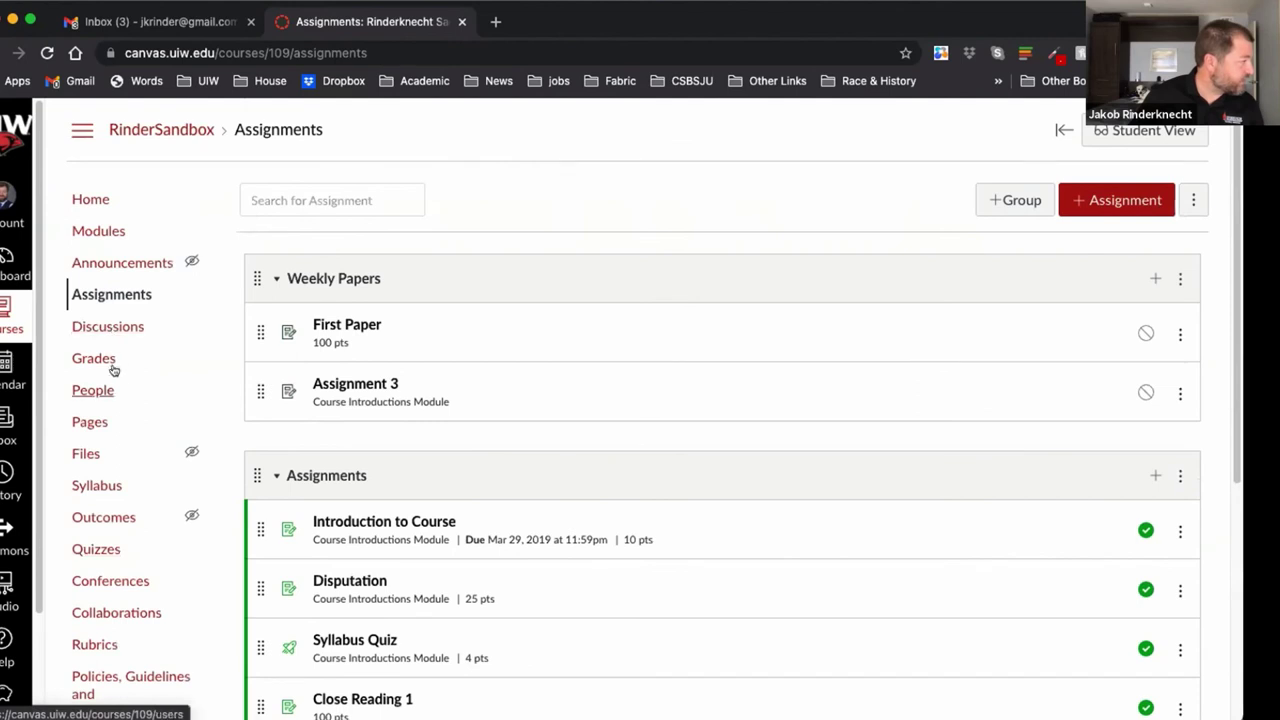
{"action": "left_click", "coordinate": [101, 362]}
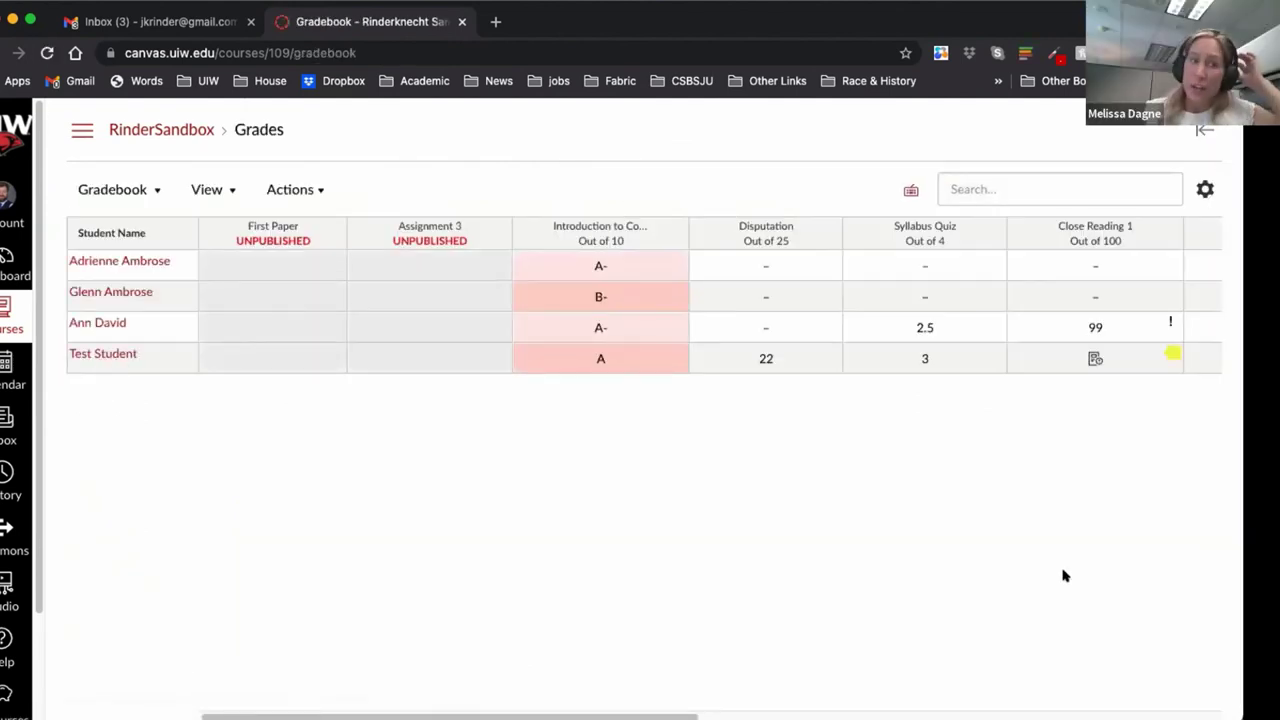
{"action": "left_click", "coordinate": [115, 134]}
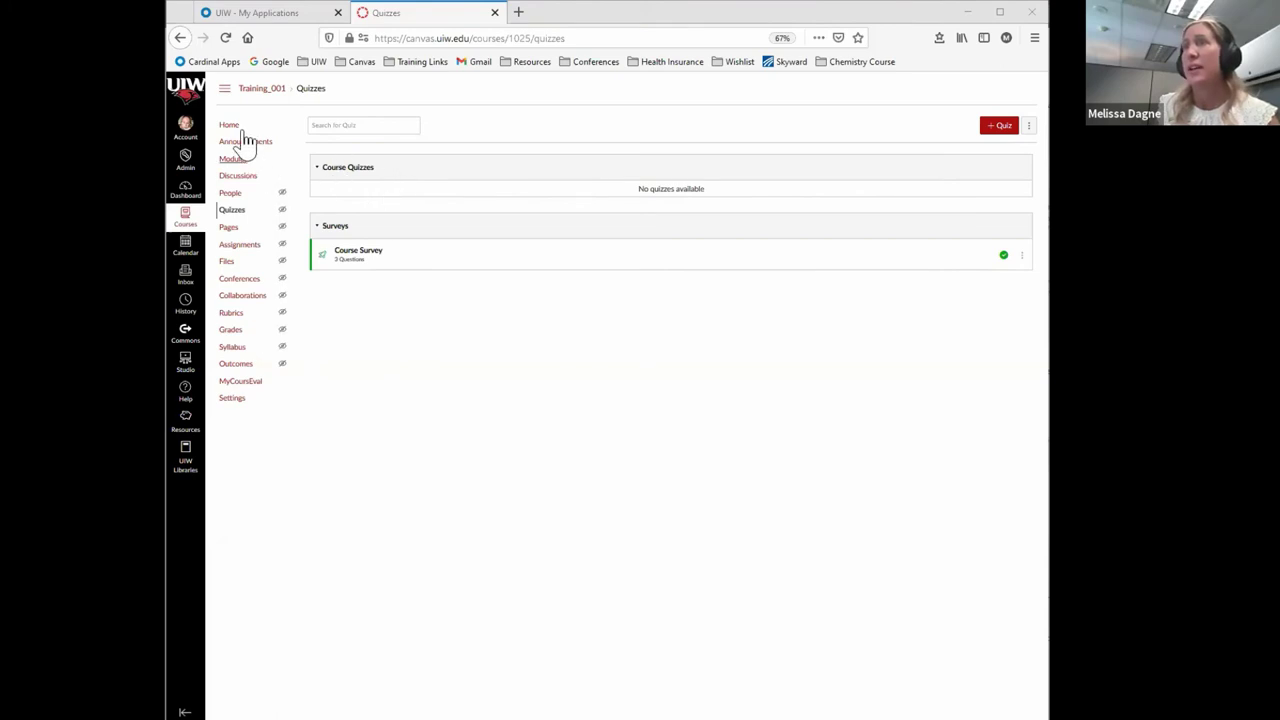
- Open the assignments list of the UIW Course Tuemplate Guide course from the dashboard
{"action": "left_click", "coordinate": [185, 193]}
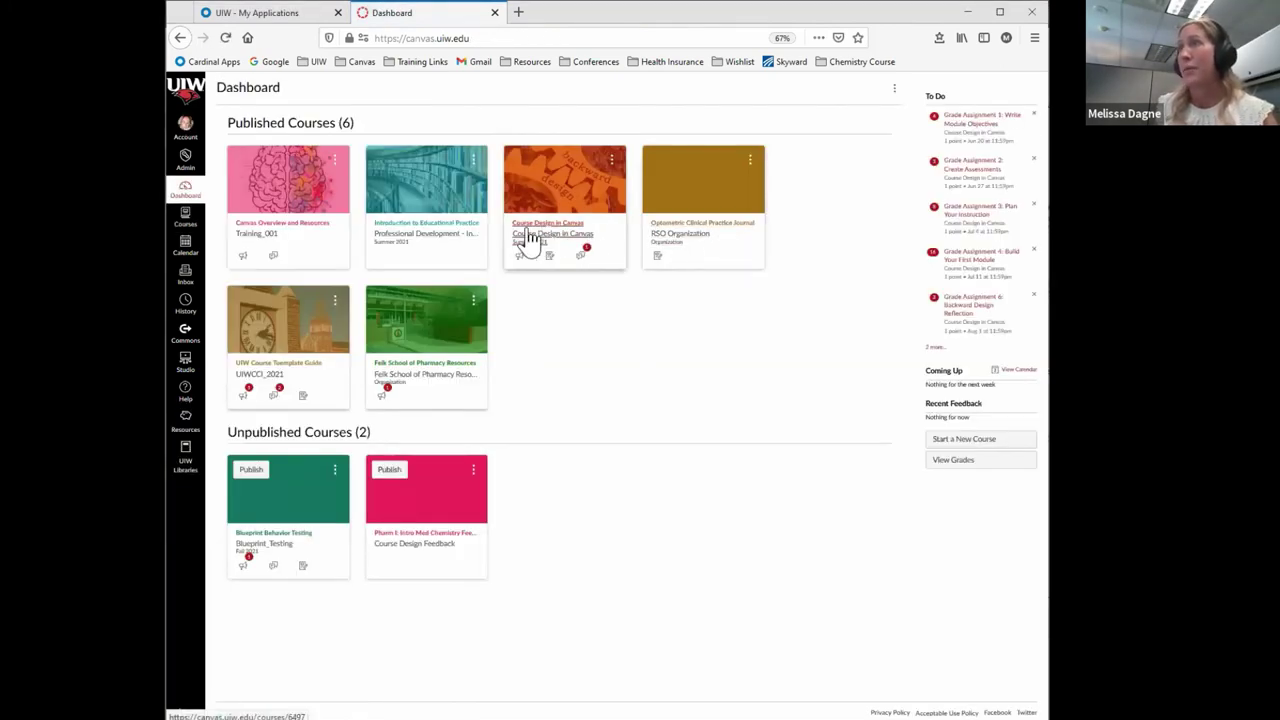
{"action": "left_click", "coordinate": [292, 374]}
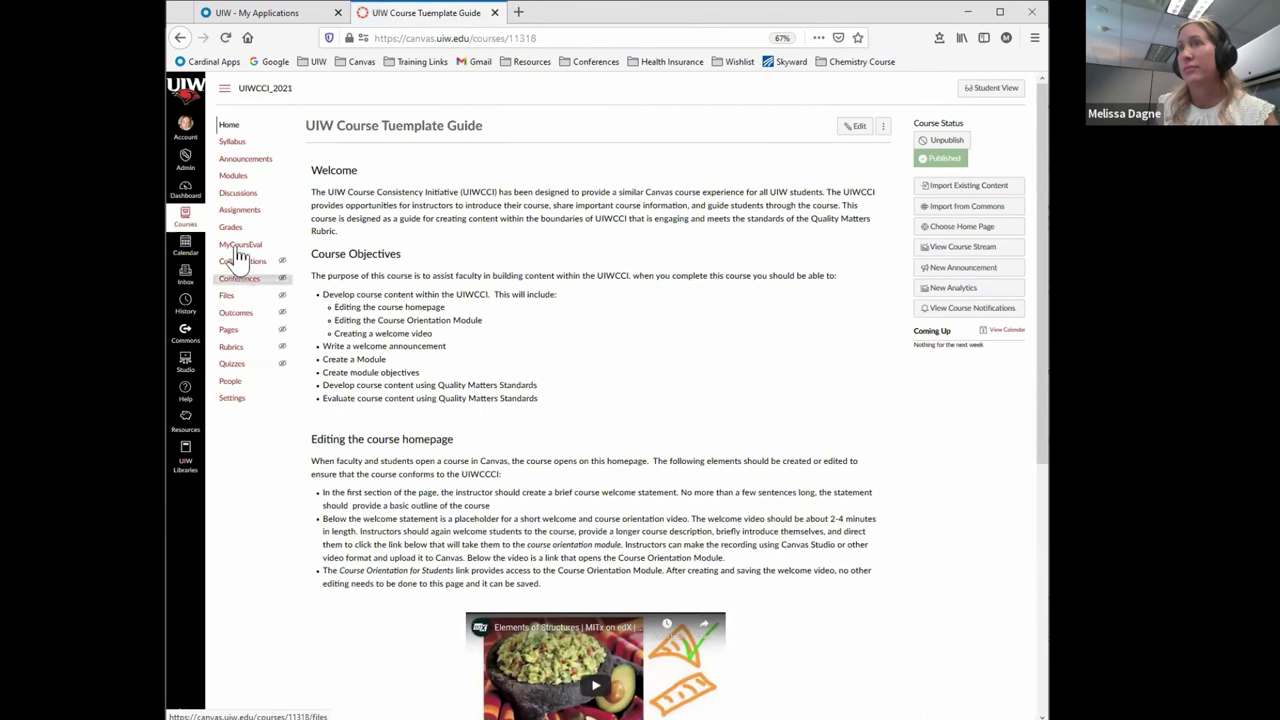
{"action": "left_click", "coordinate": [241, 212]}
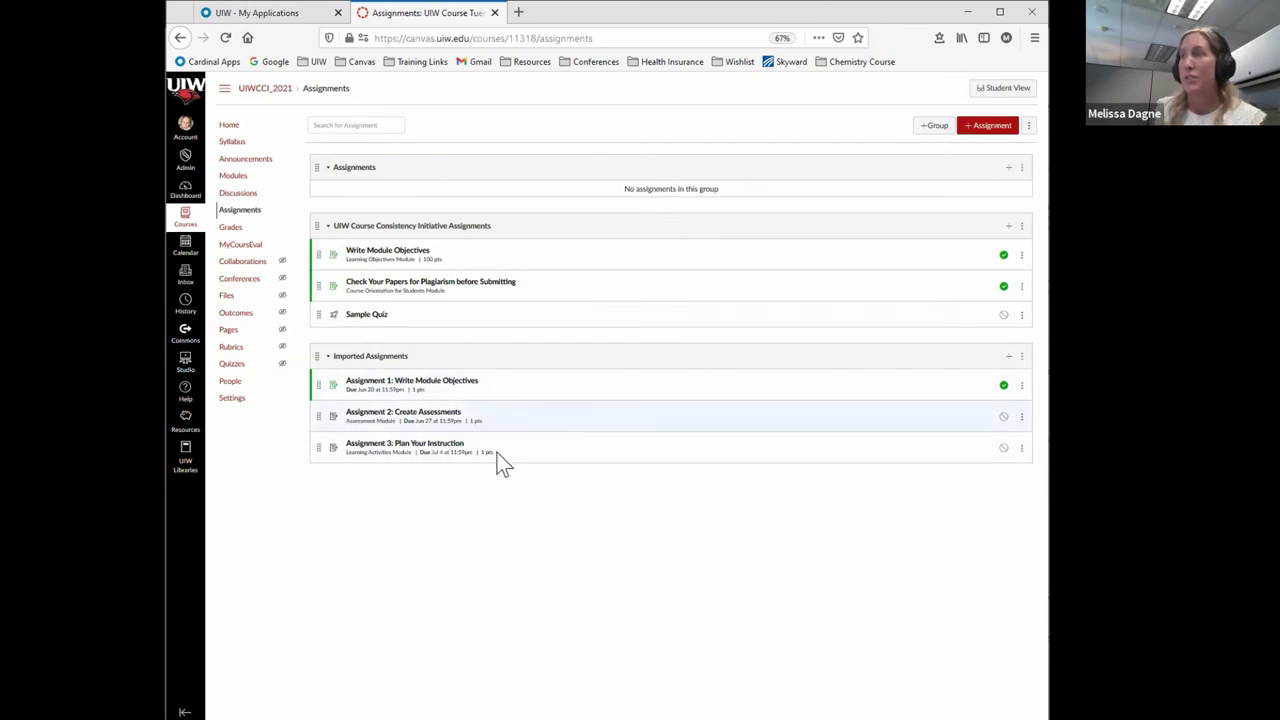
- Open the assignment groups weight settings and enable weighting the final grade based on assignment groups
{"action": "left_click", "coordinate": [1030, 130]}
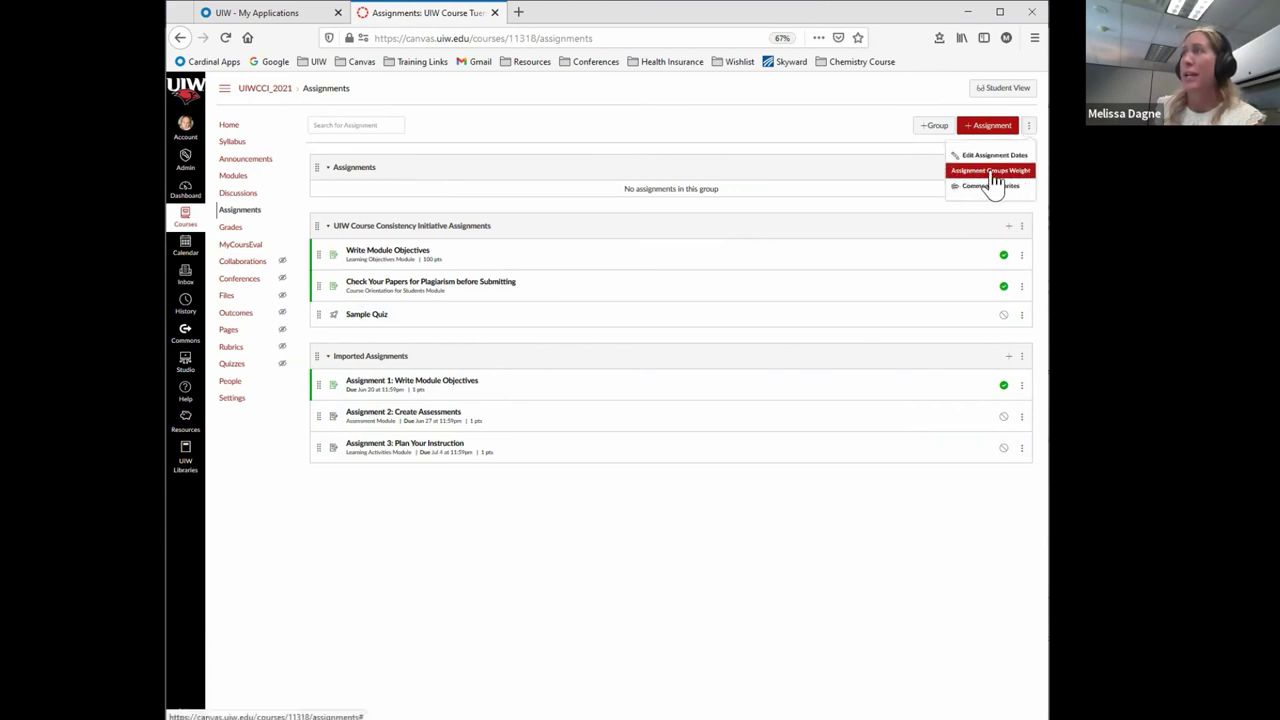
{"action": "left_click", "coordinate": [990, 172]}
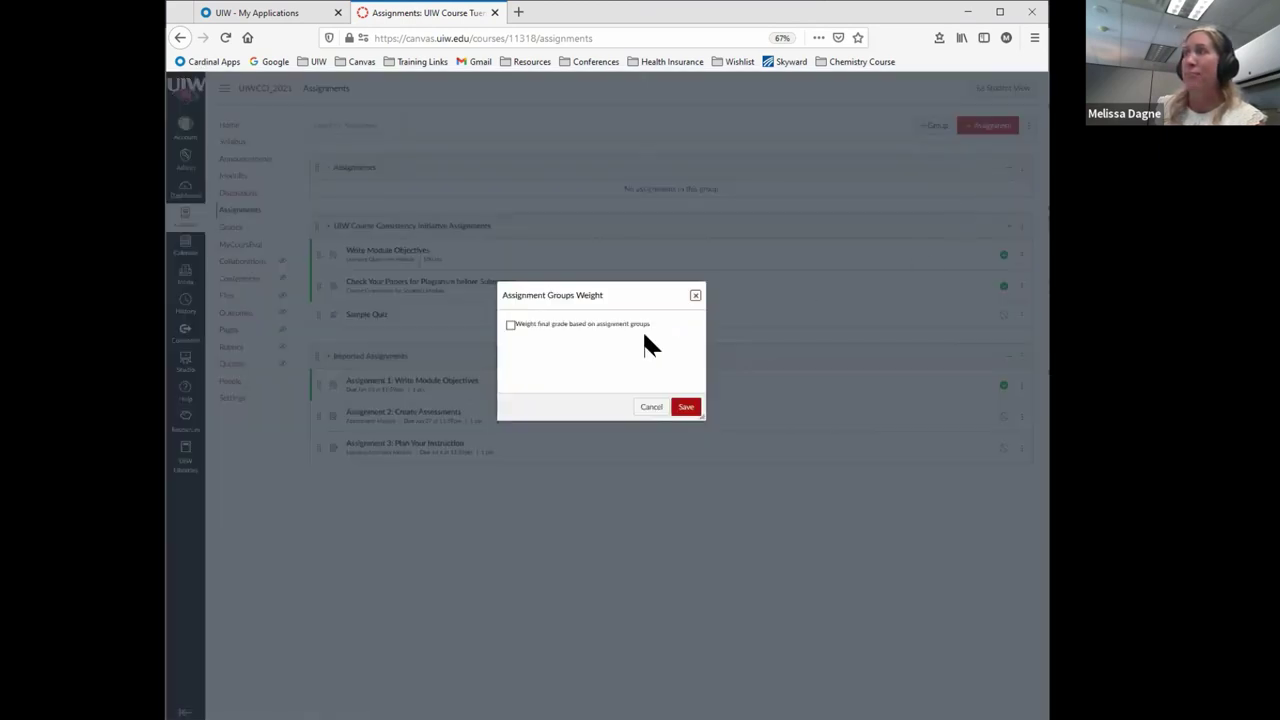
{"action": "left_click", "coordinate": [511, 326]}
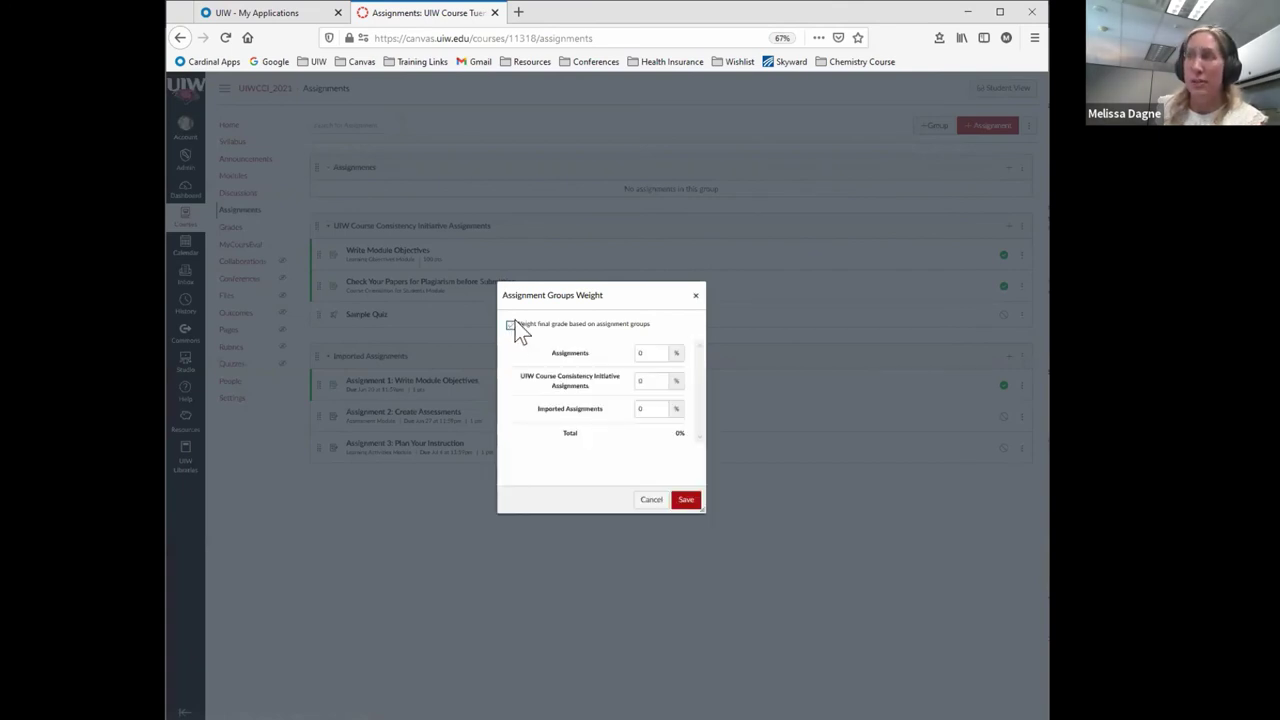
- Set the group weights to 75% for Assignments, 5% for UIW Course Consistency Initiative Assignments and 20% for Imported Assignments, and save them
{"action": "left_click", "coordinate": [655, 352]}
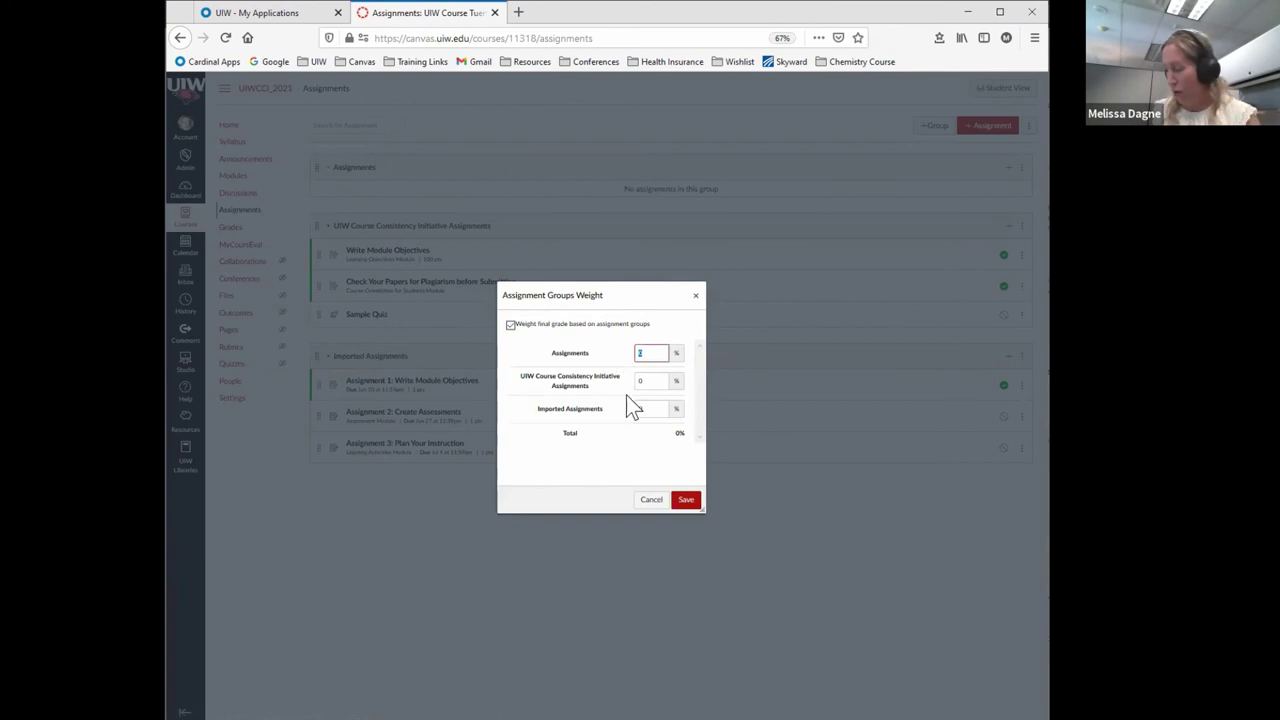
{"action": "type", "text": "75"}
{"action": "left_click", "coordinate": [655, 381]}
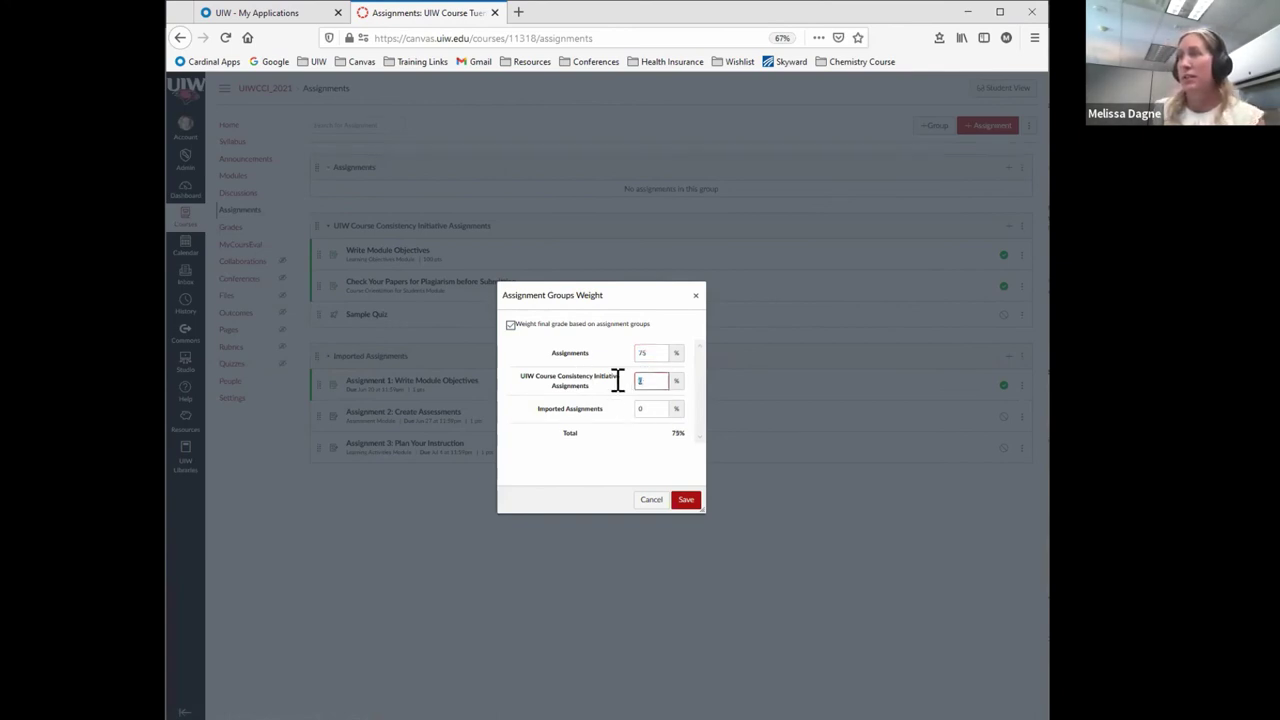
{"action": "type", "text": "5"}
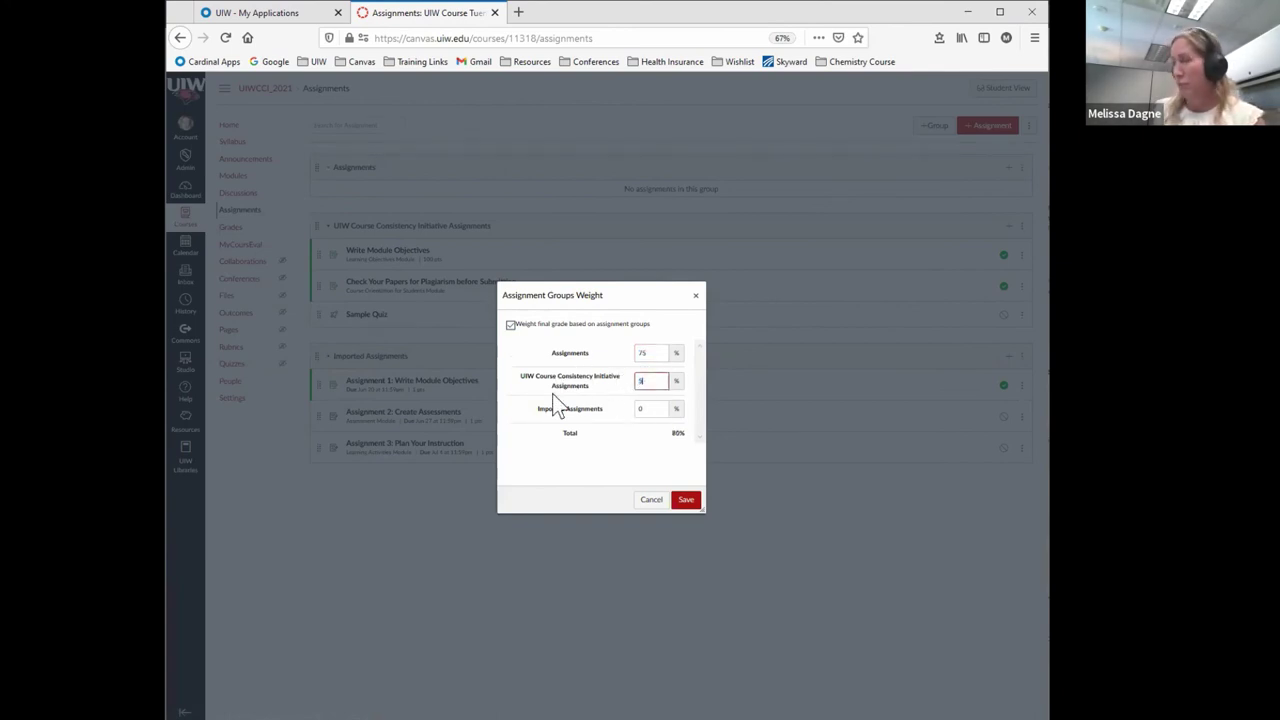
{"action": "left_click", "coordinate": [648, 408]}
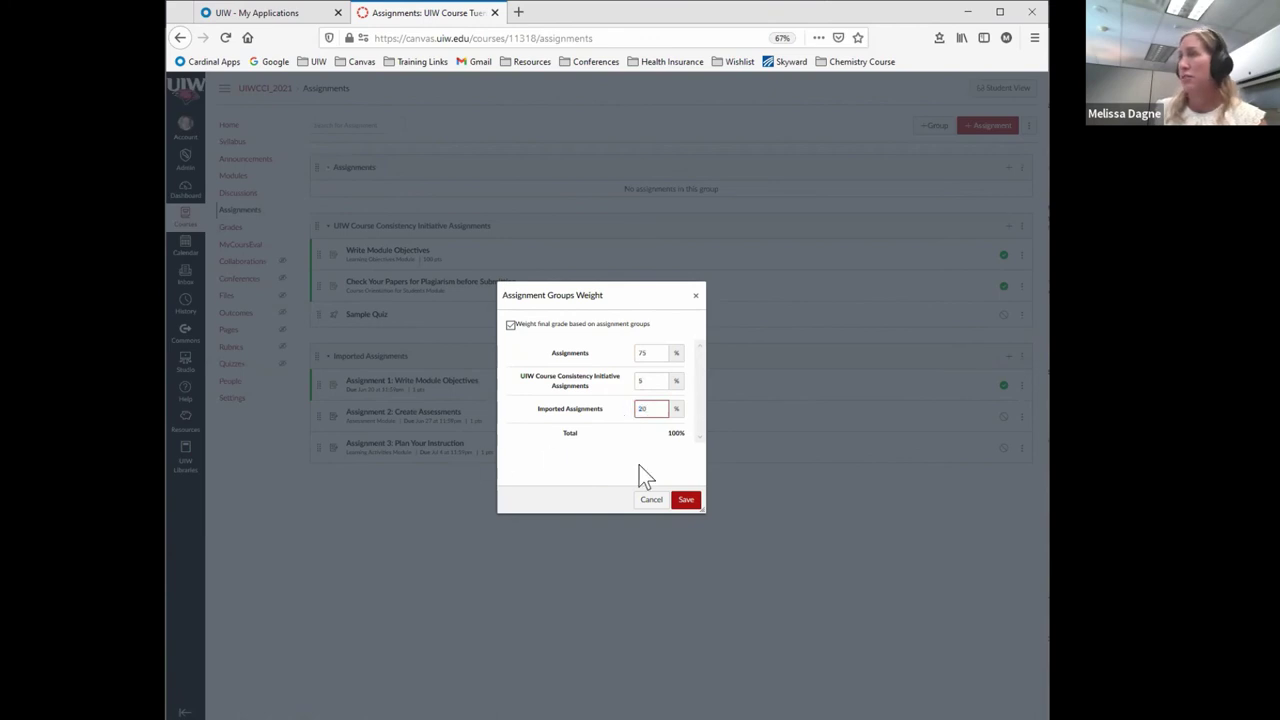
{"action": "left_click", "coordinate": [684, 498]}
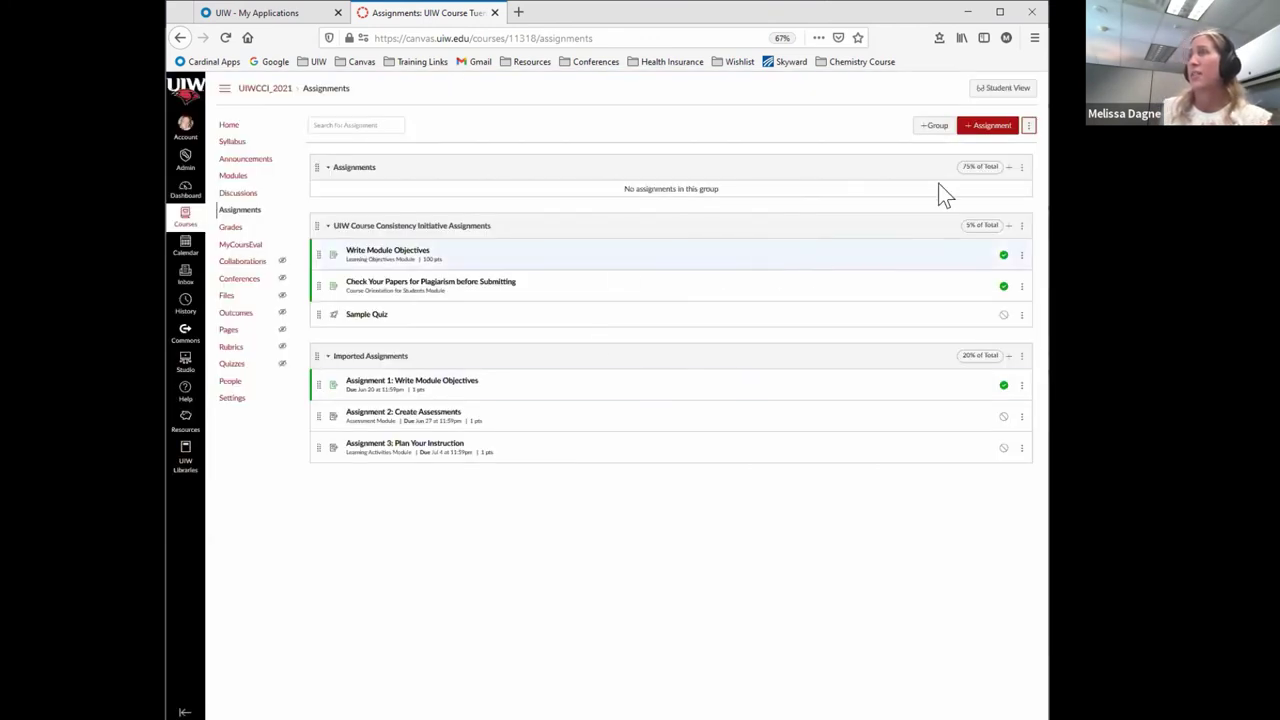